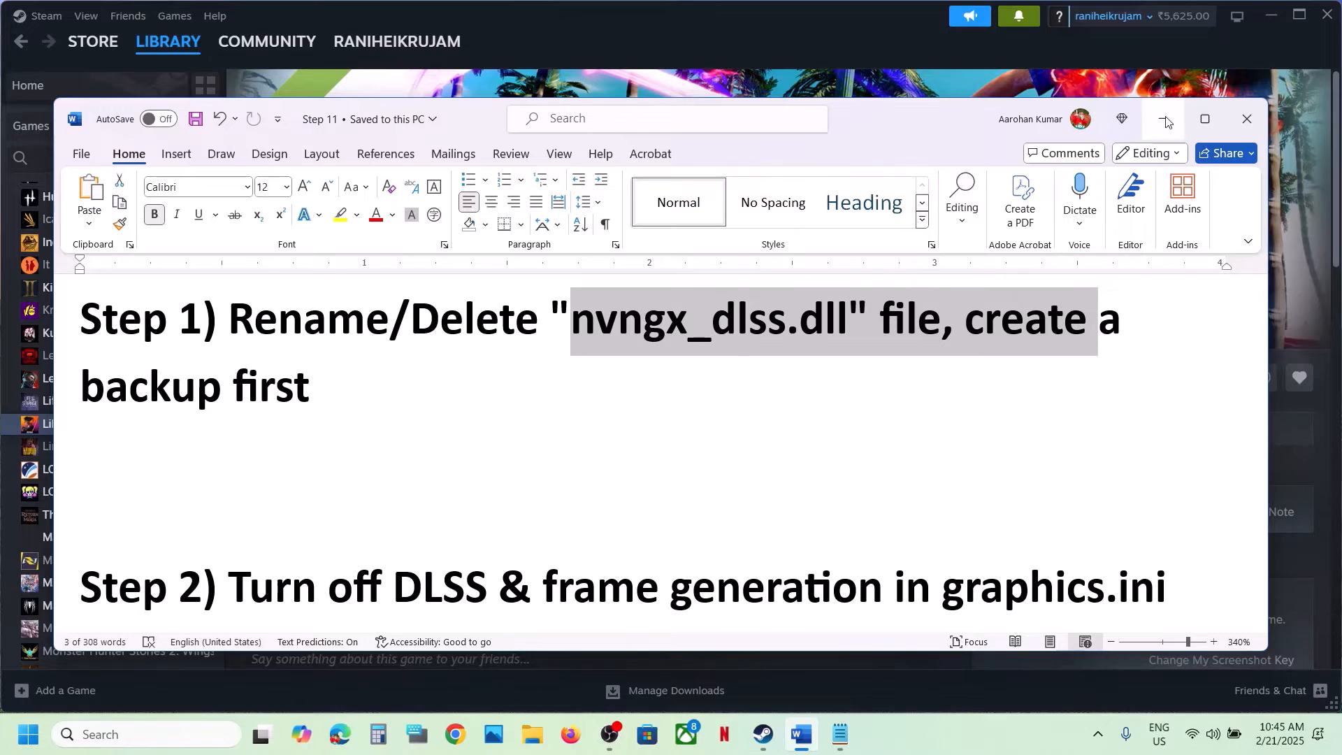
Browse the local files of the Like a Dragon: Pirate Yakuza in Hawaii demo from the Steam library and open the runtime\media folder
click(1163, 119)
right_click(125, 426)
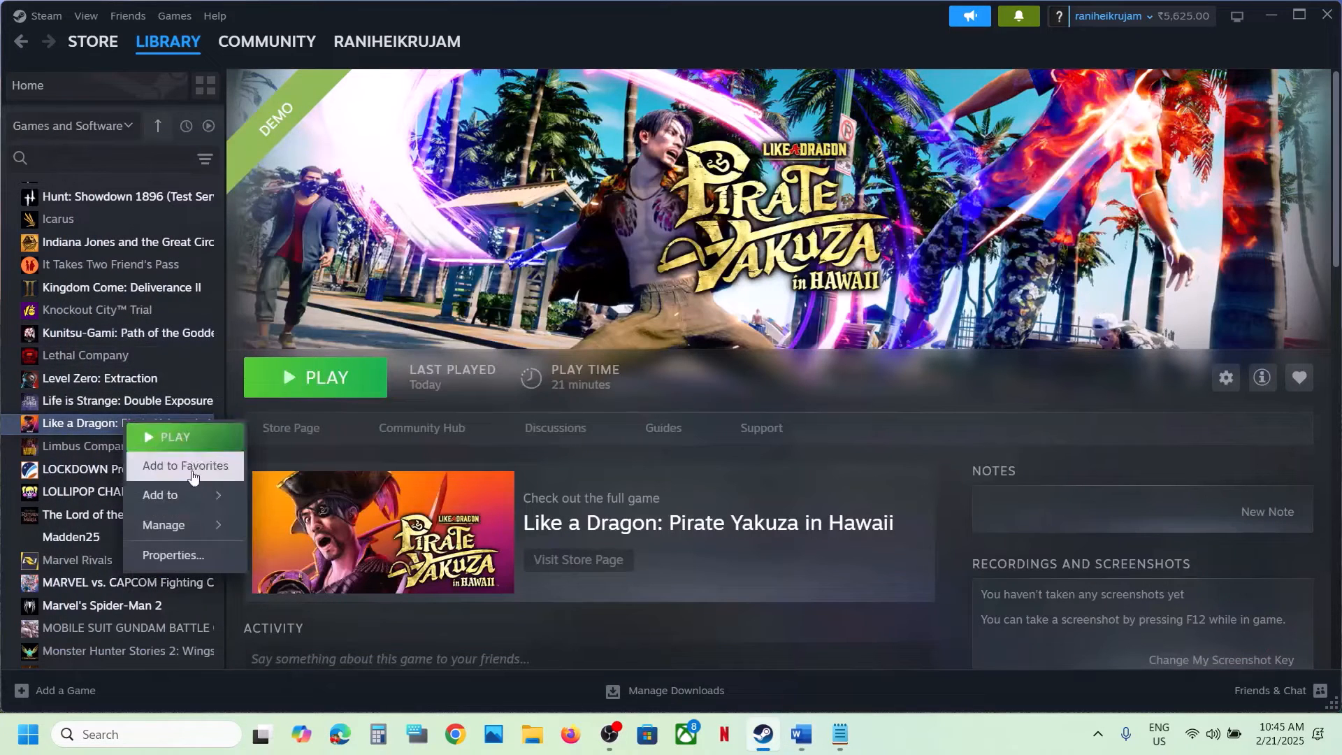
mouse_move(179, 526)
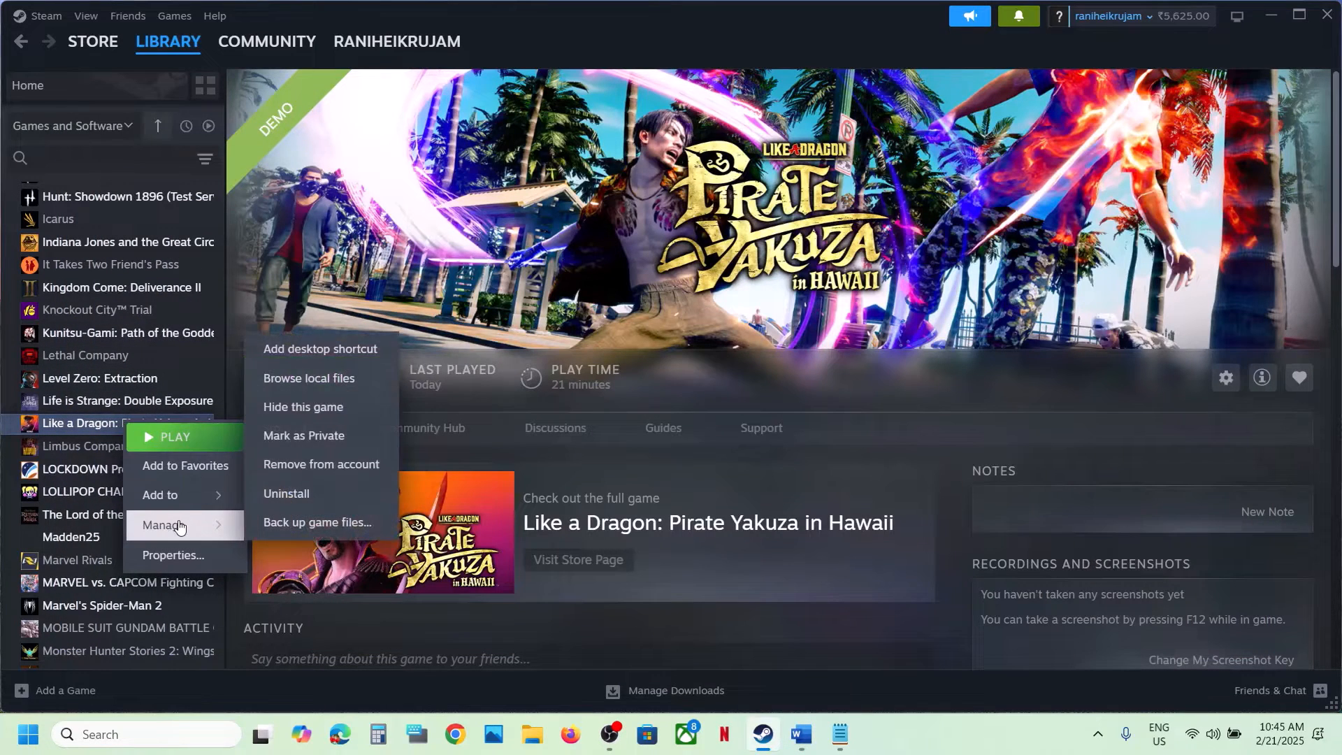
click(348, 393)
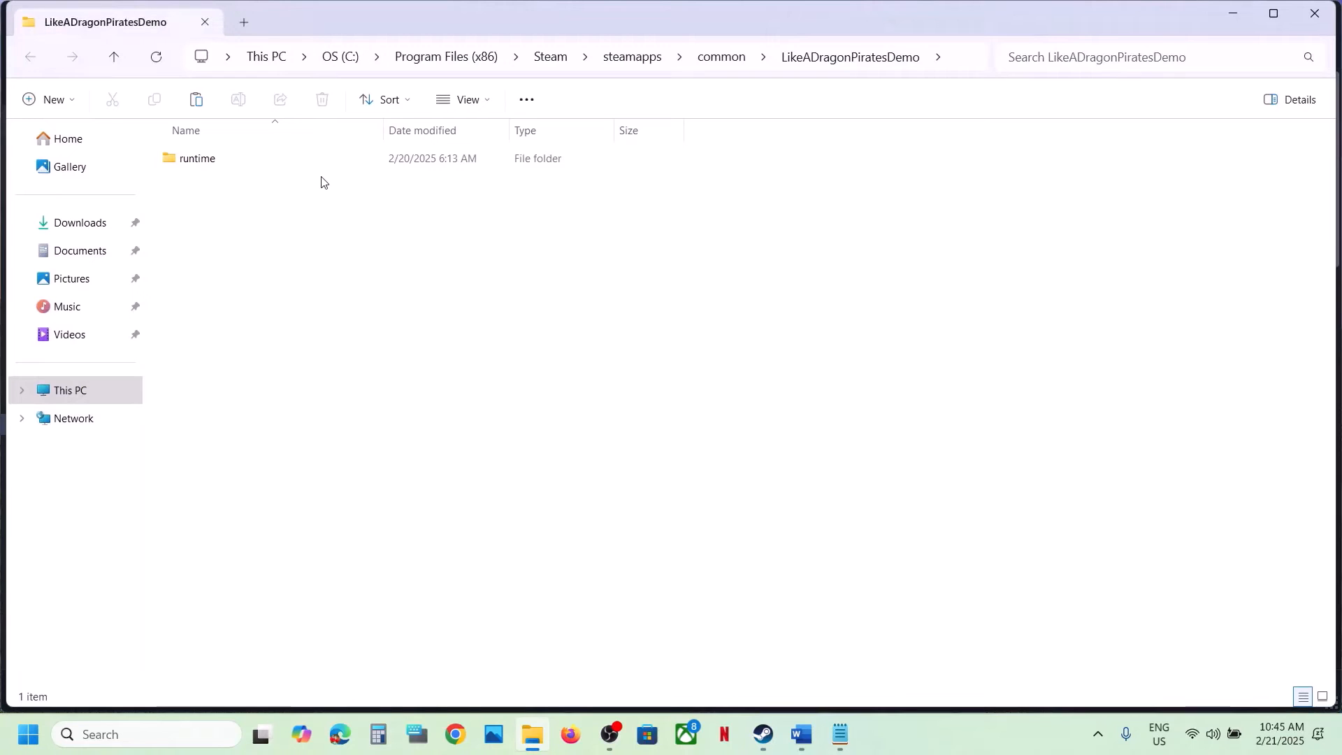
double_click(222, 168)
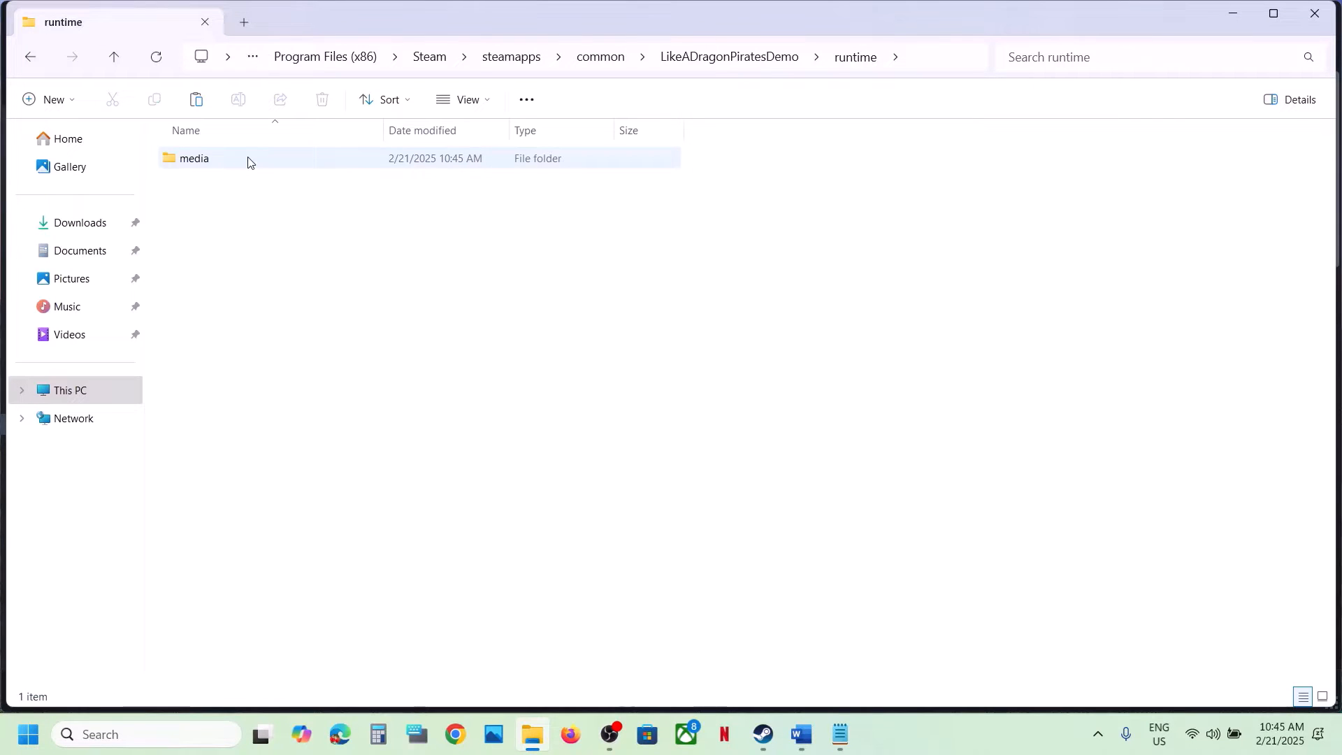
double_click(248, 161)
scroll(283, 364, down, 2)
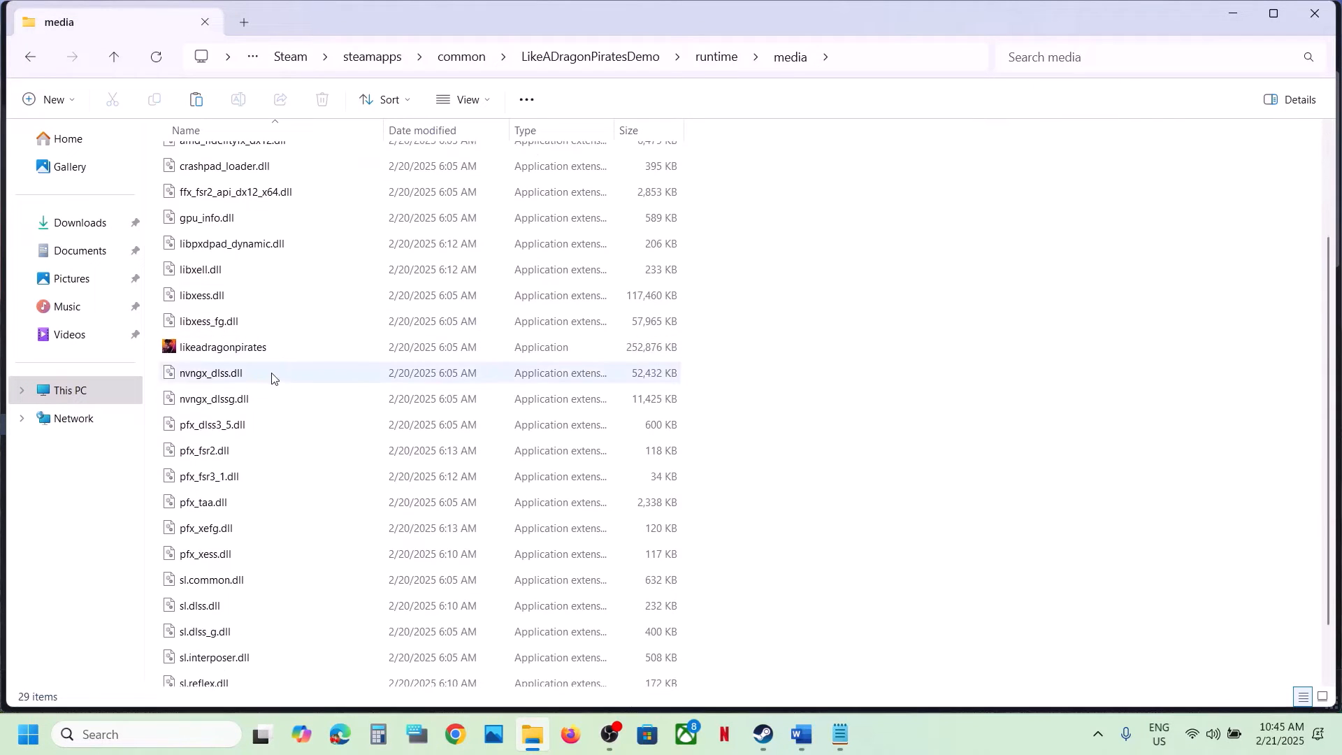
Back up nvngx_dlss.dll from the media folder by copying it onto the desktop
click(239, 380)
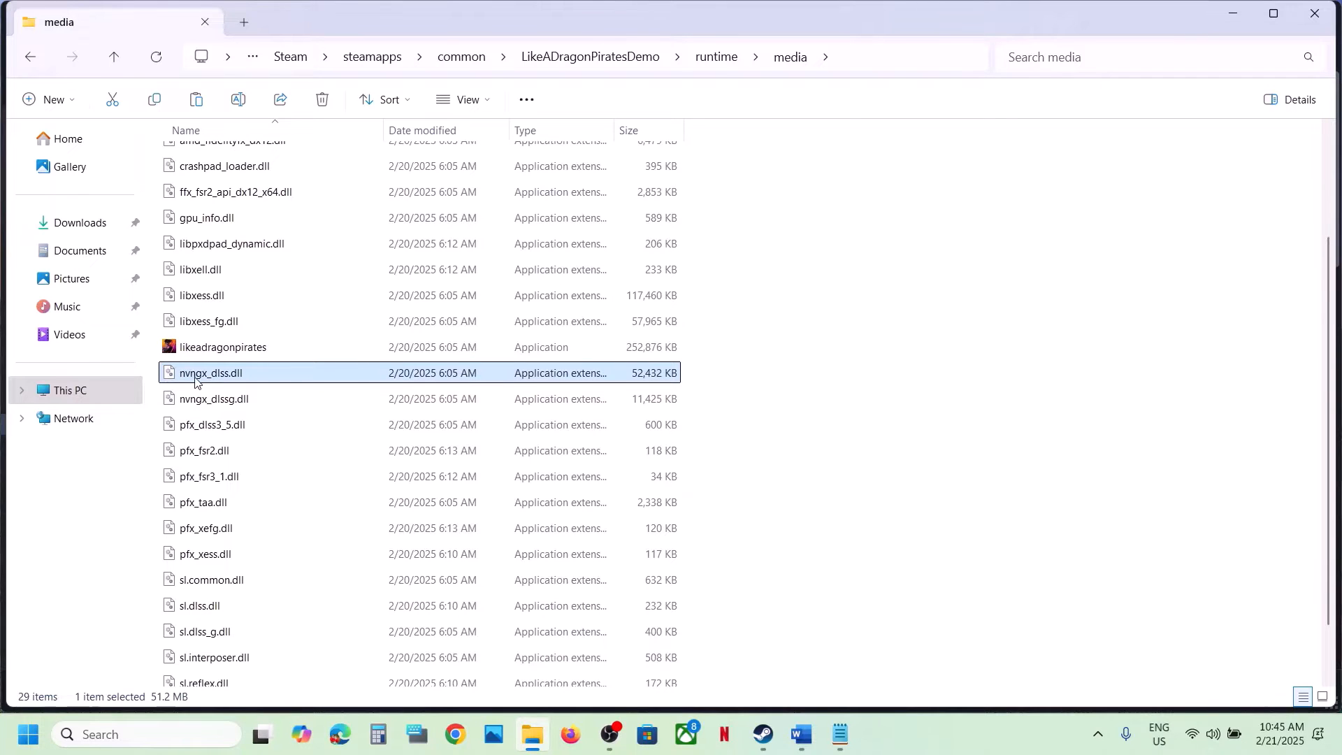
mouse_move(197, 382)
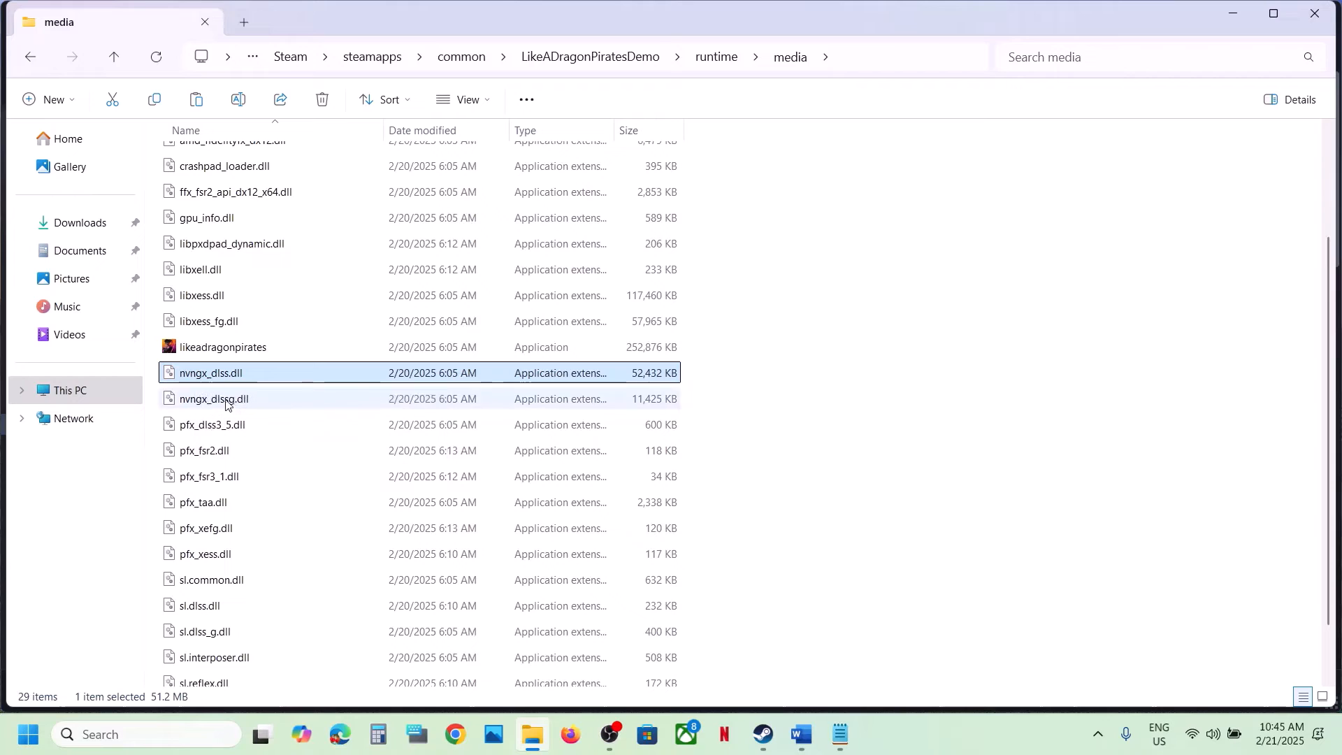
mouse_move(237, 406)
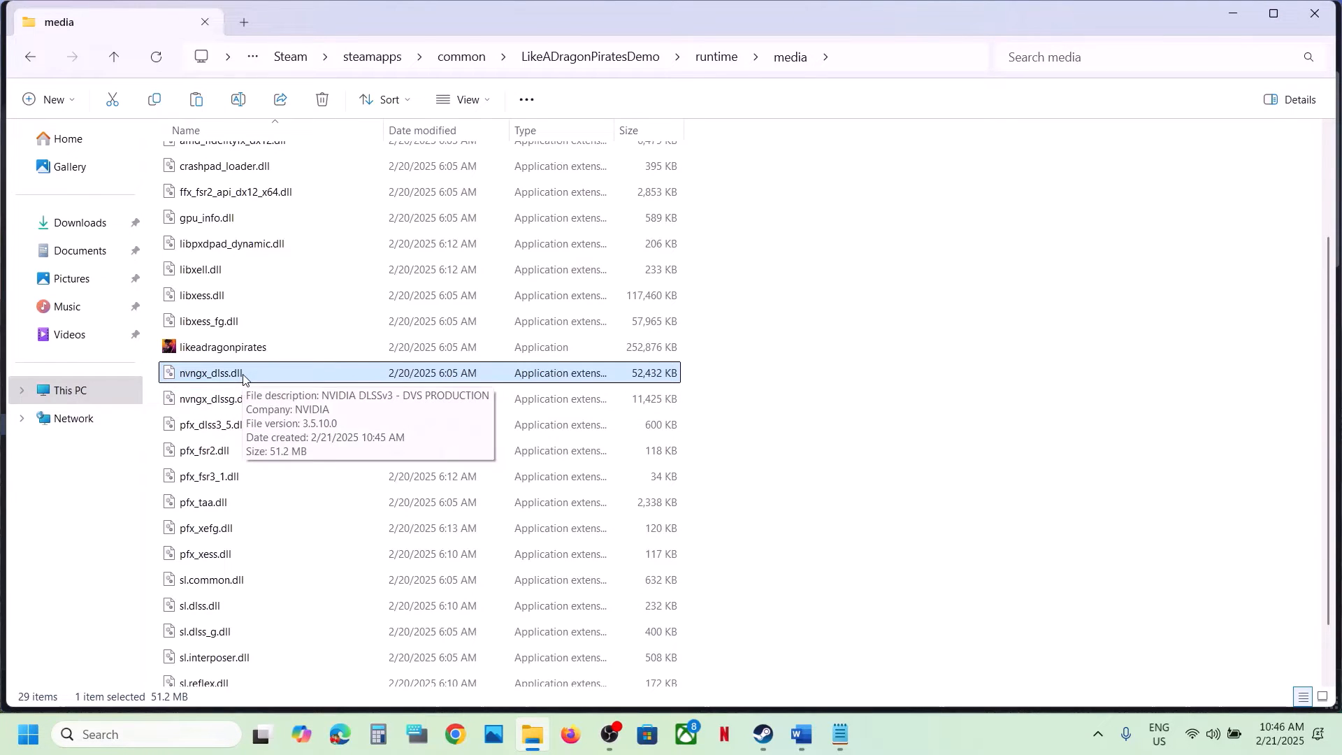
right_click(260, 378)
right_click(245, 381)
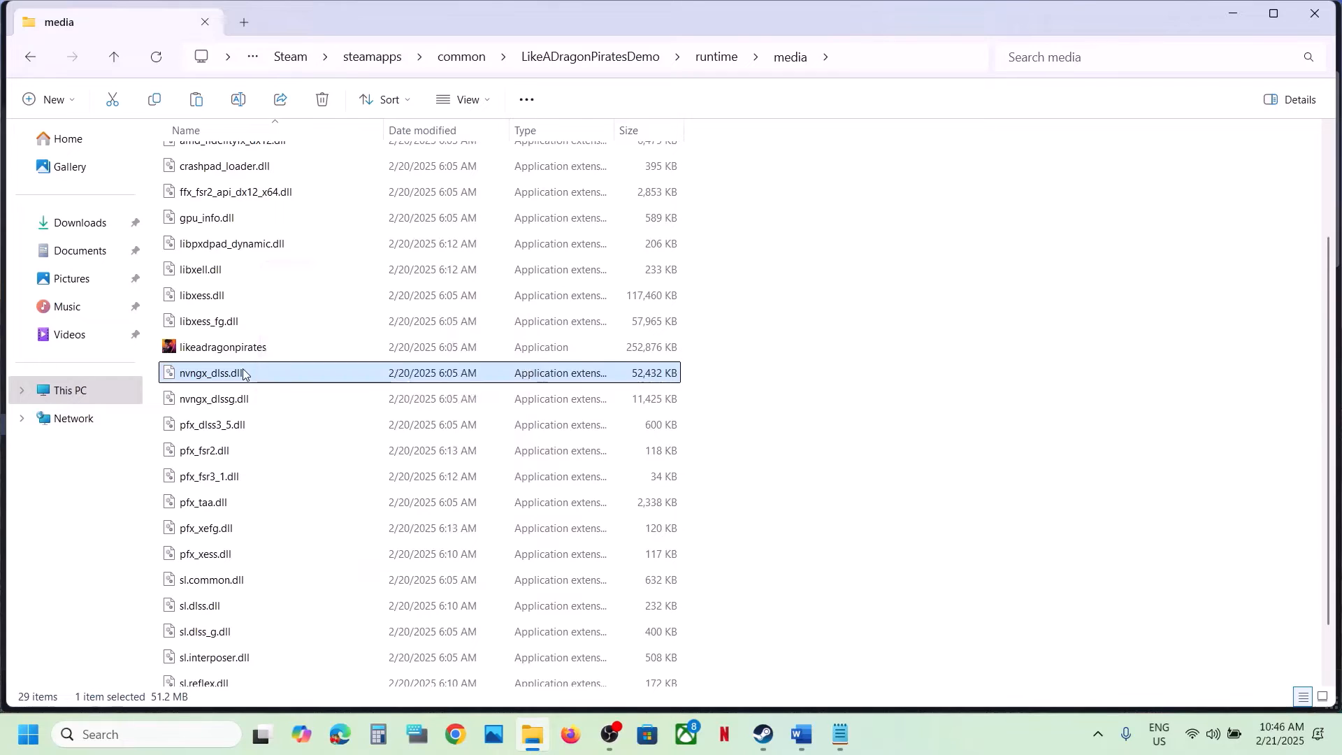
click(329, 397)
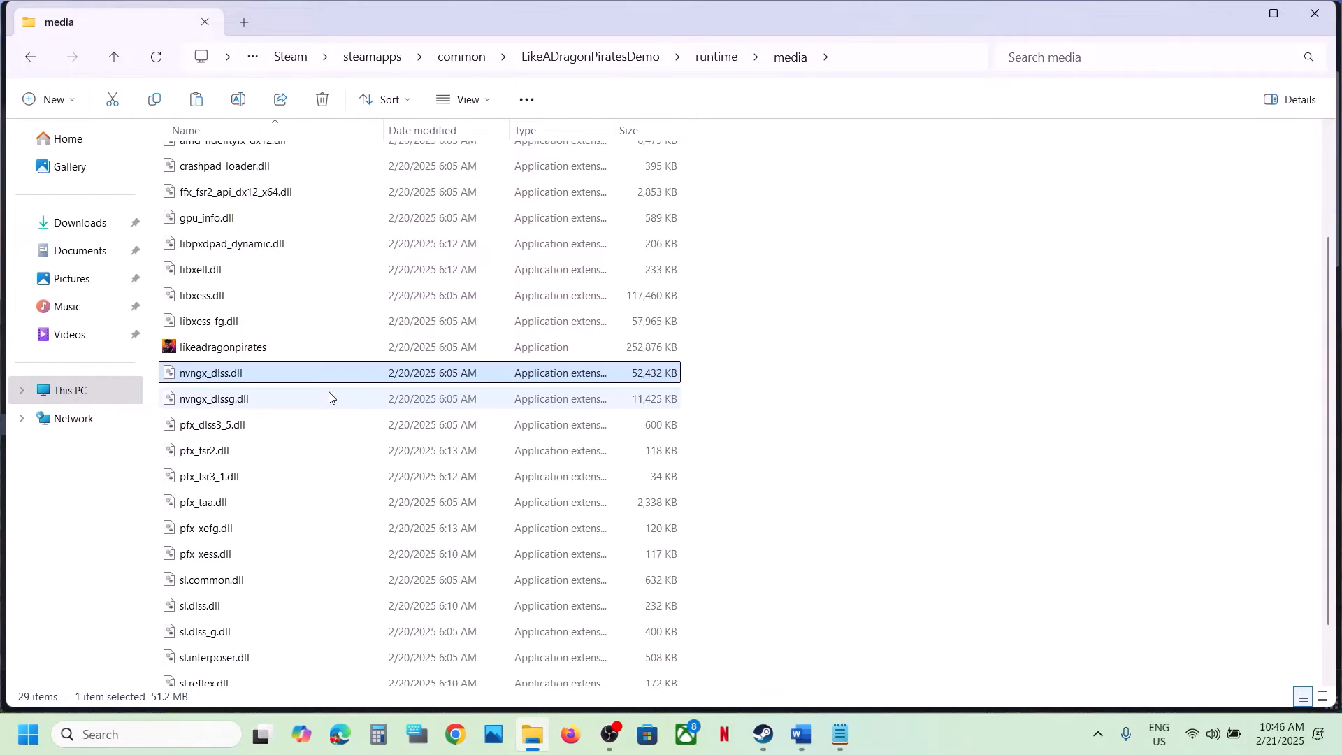
key(super+d)
key(ctrl+v)
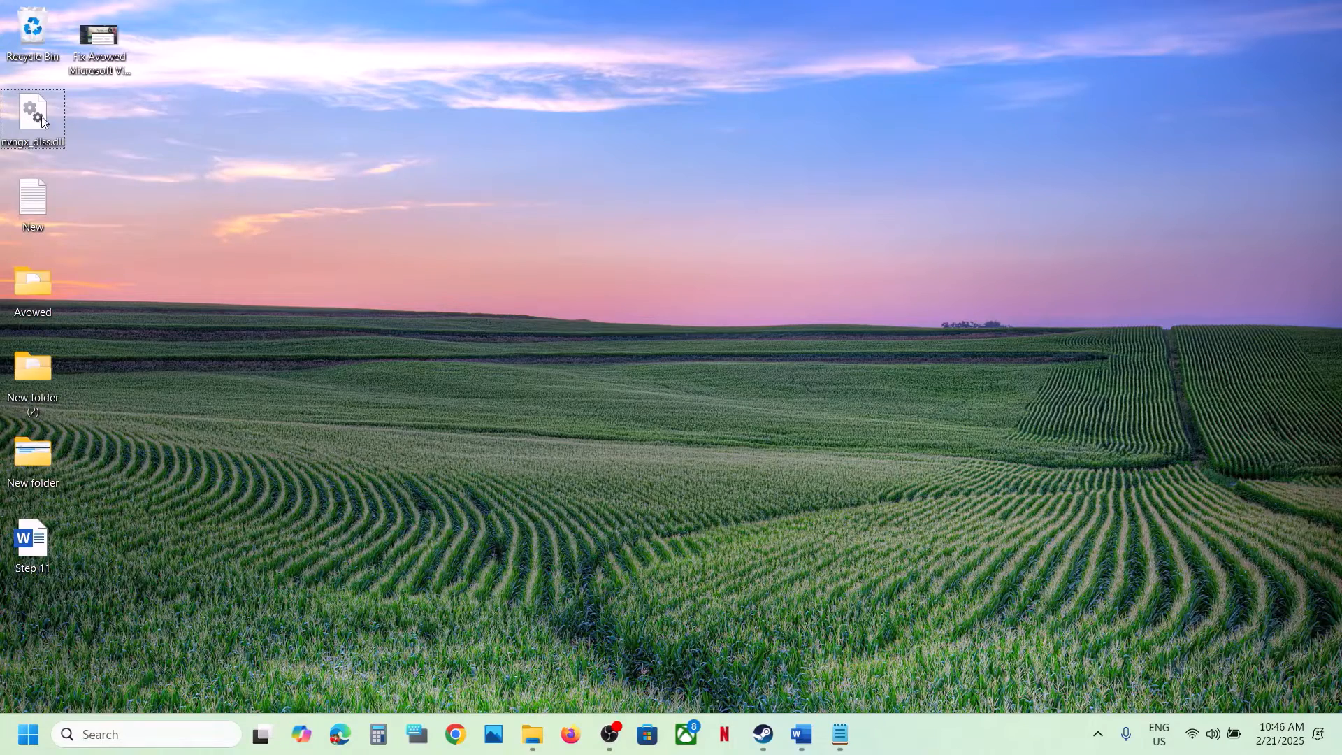
Return to the game's media folder in File Explorer and rename nvngx_dlss.dll to nvngx_dlss.dll.old
click(533, 734)
right_click(289, 380)
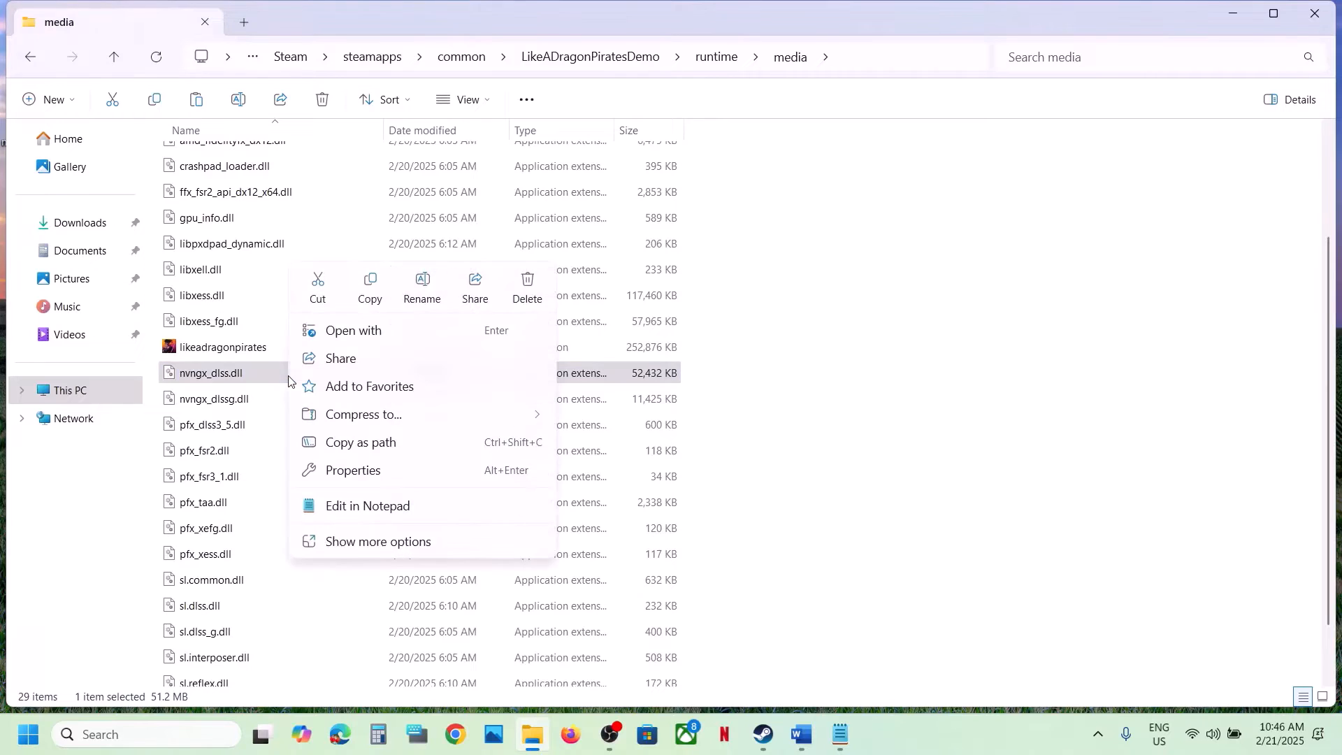
click(423, 288)
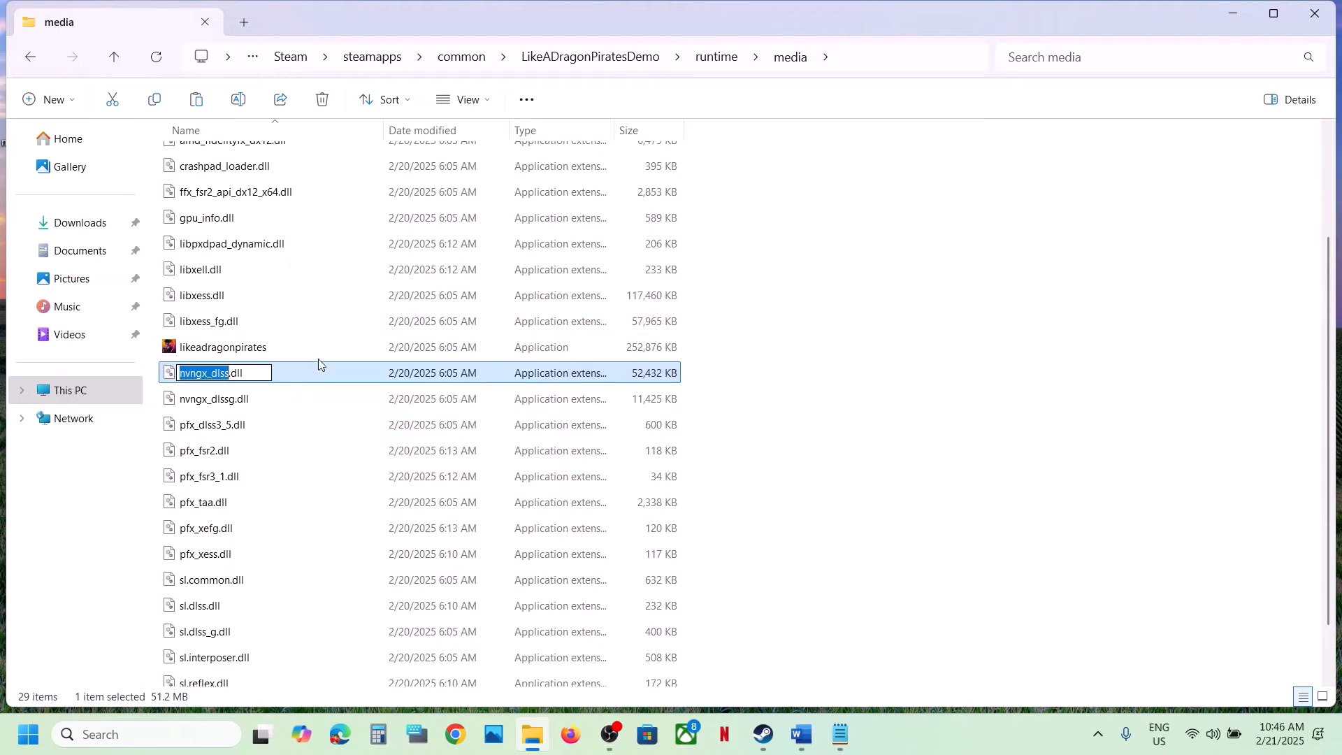
click(259, 375)
text(.old)
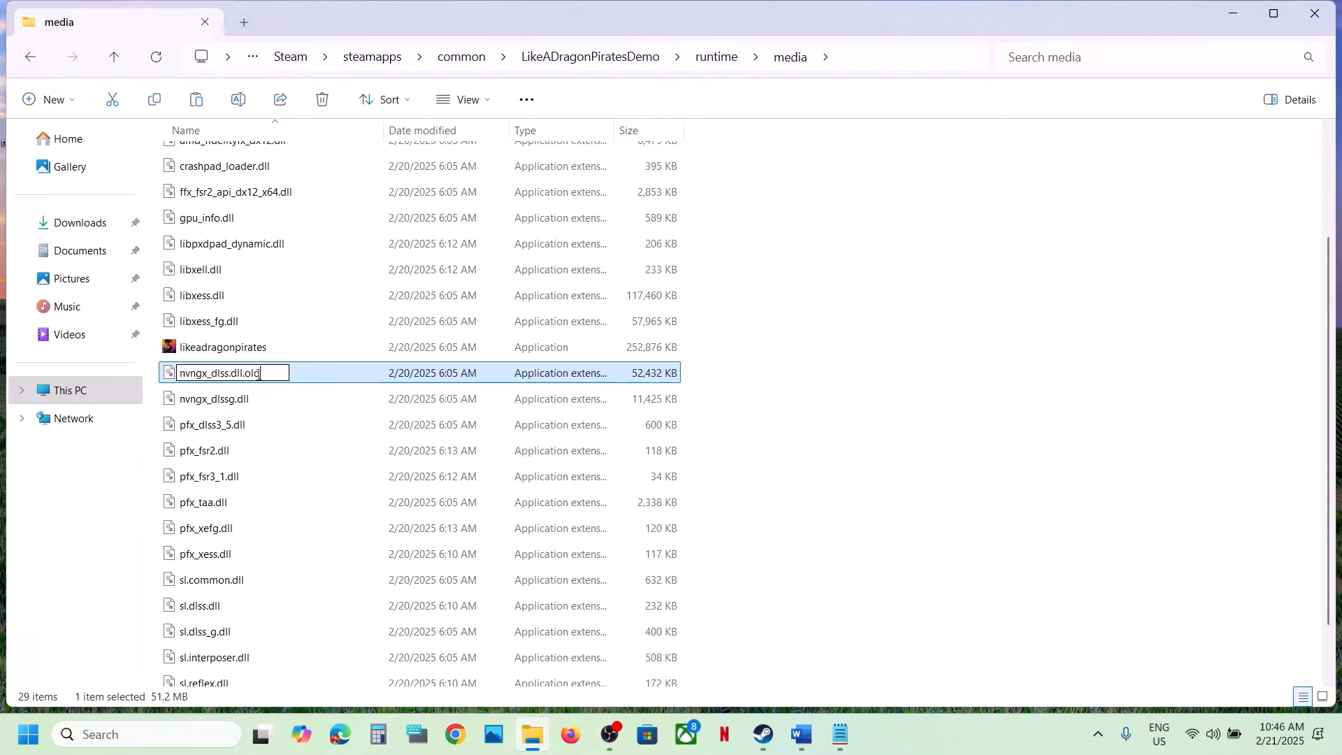
click(930, 459)
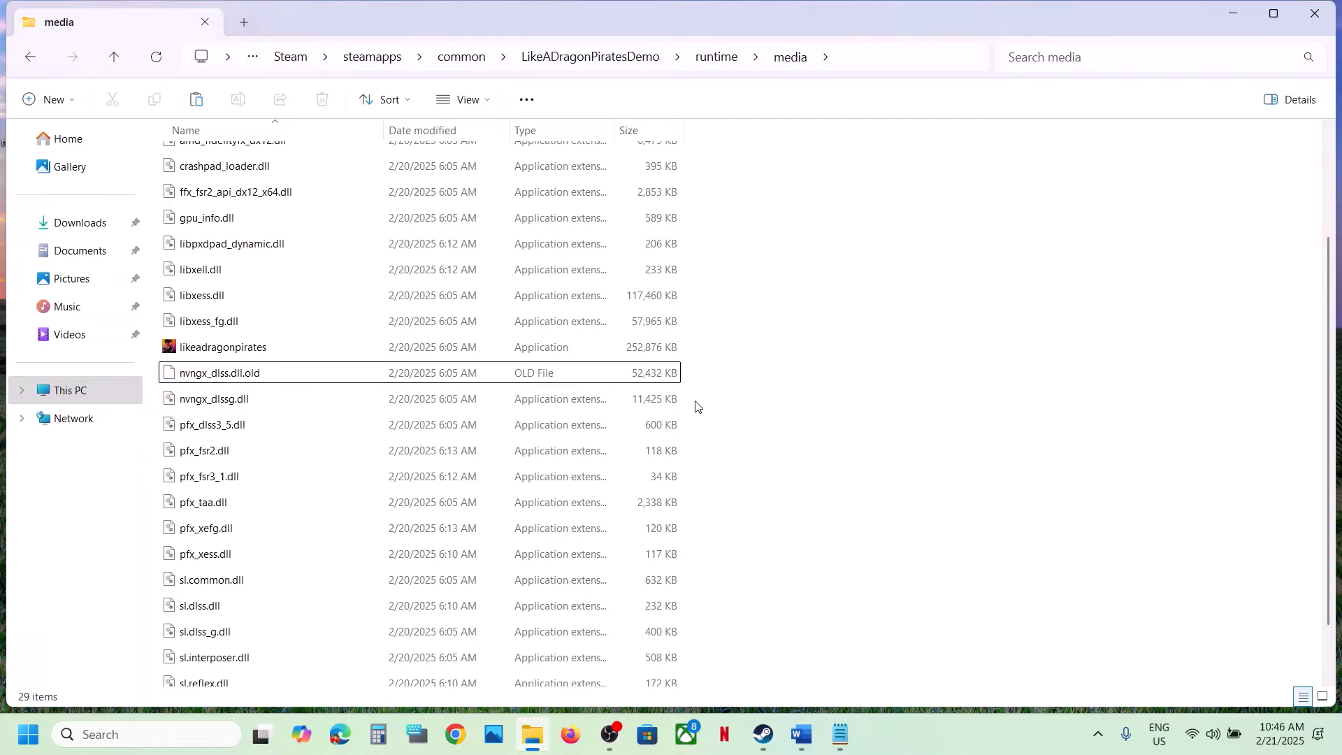
Delete the renamed nvngx_dlss.dll.old file from the media folder
click(283, 380)
right_click(255, 379)
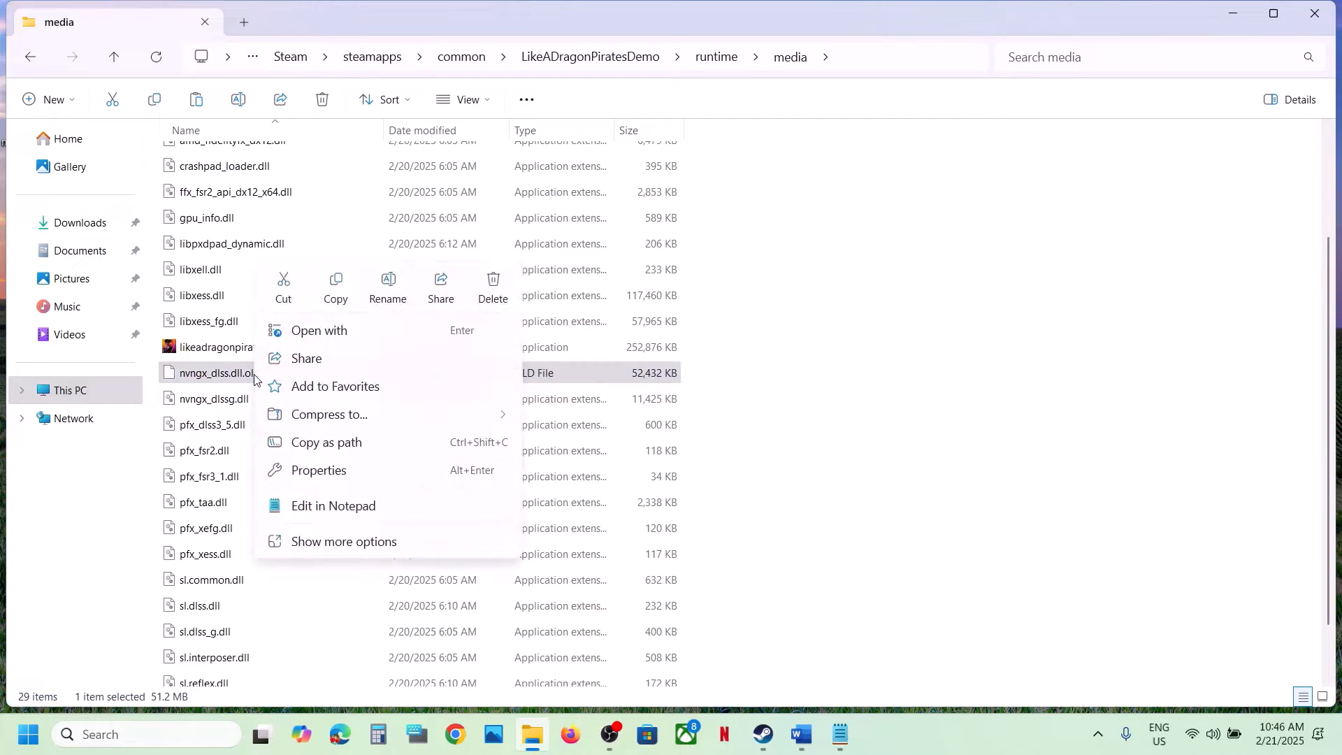
click(499, 283)
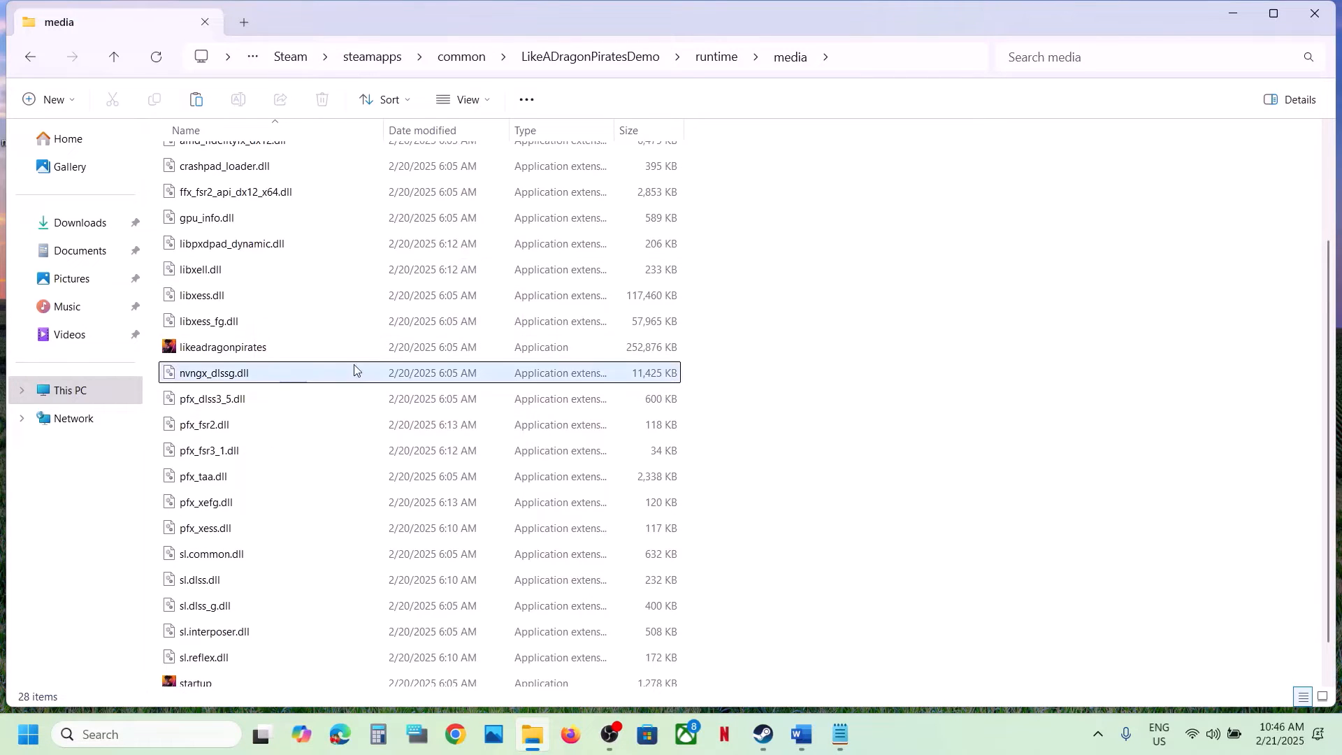
Copy the backup nvngx_dlss.dll from the desktop and go back to the game's media folder
click(763, 740)
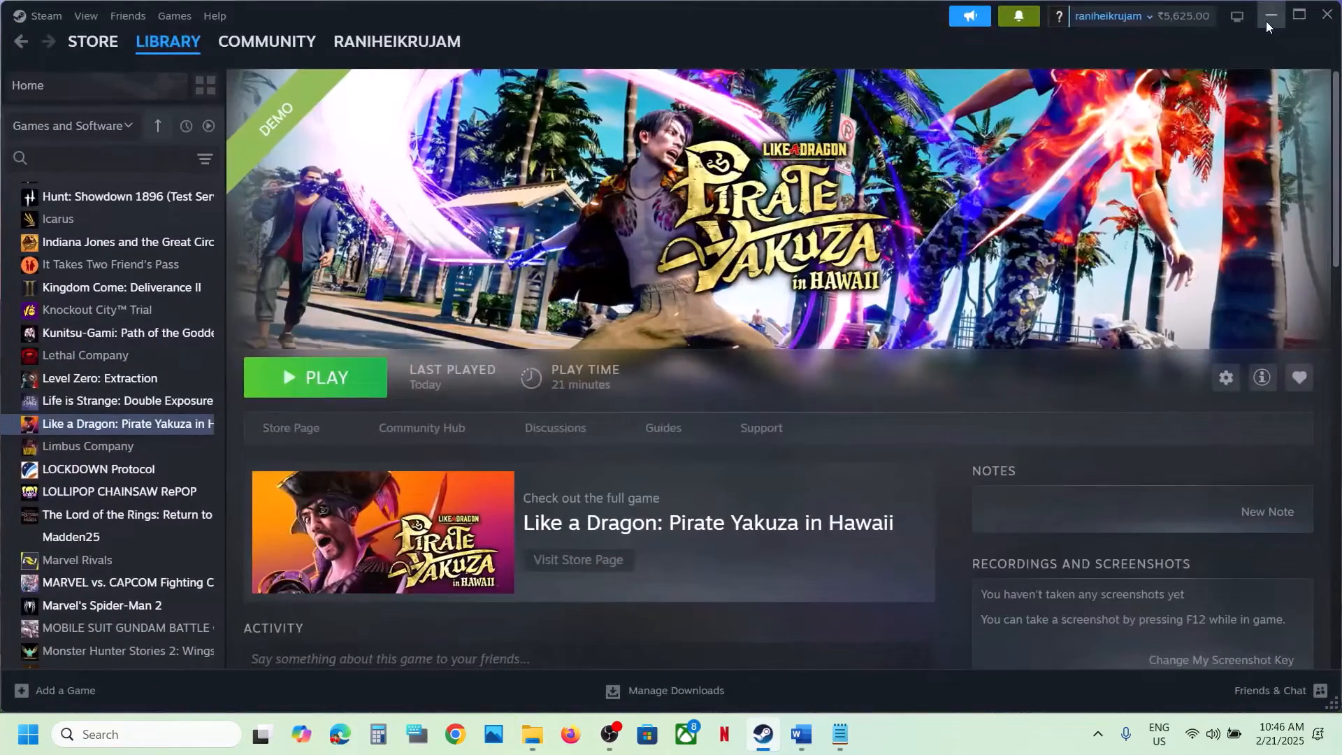
click(1269, 16)
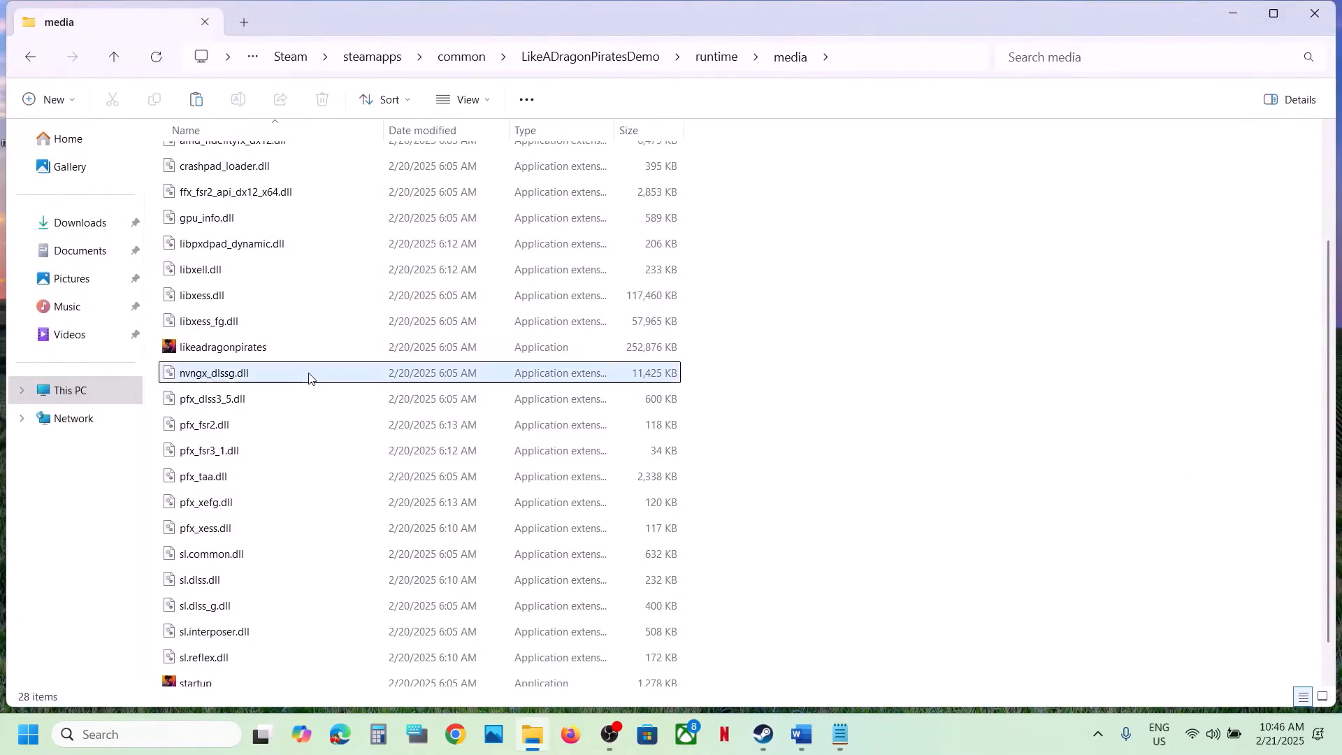
key(super+d)
right_click(40, 119)
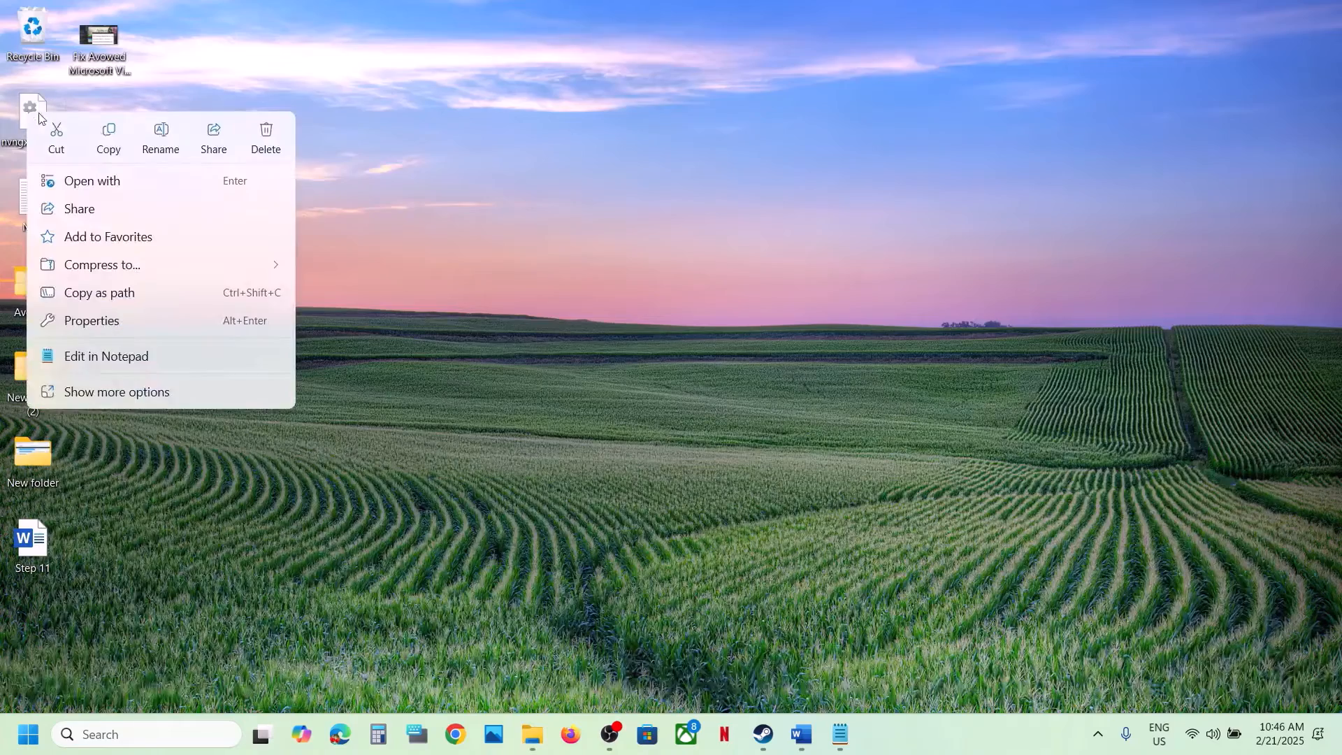
click(101, 147)
click(531, 733)
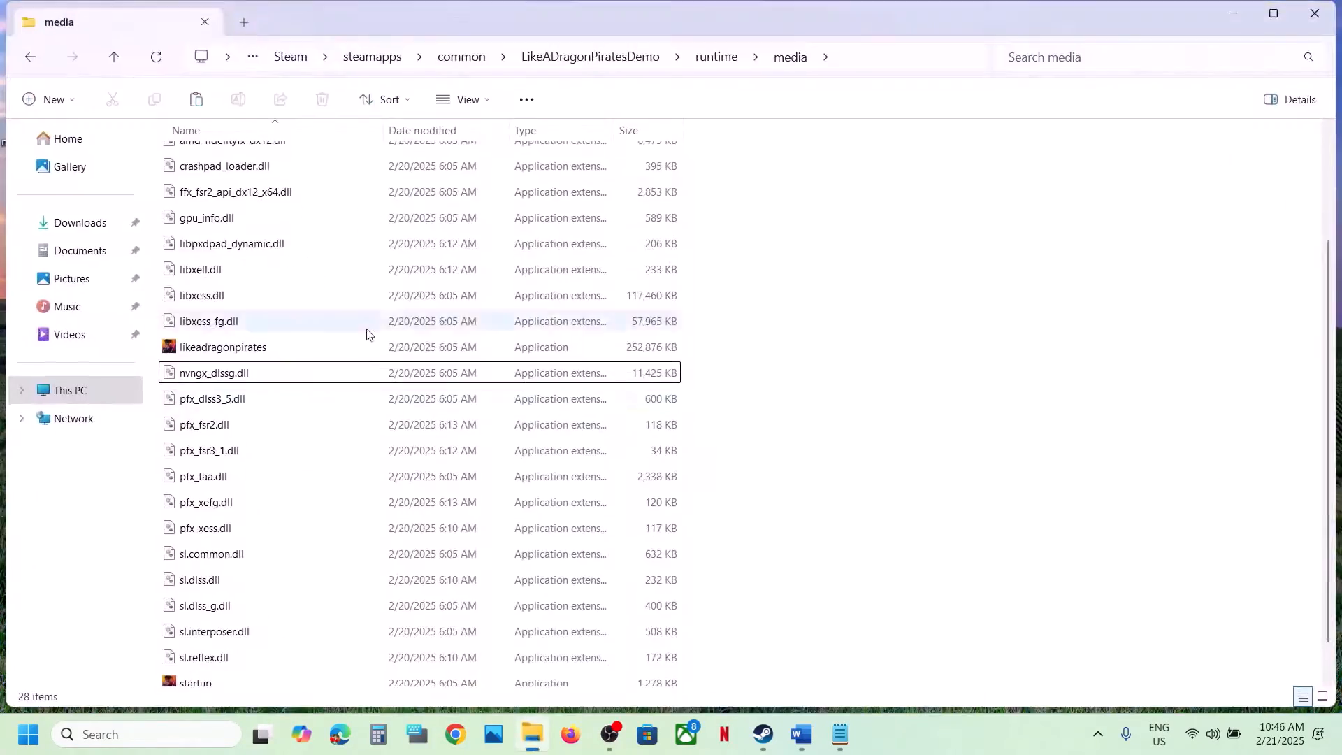
Switch to the Step 11 Word document and read Step 1 and Step 2 of the fix instructions
click(765, 735)
click(797, 734)
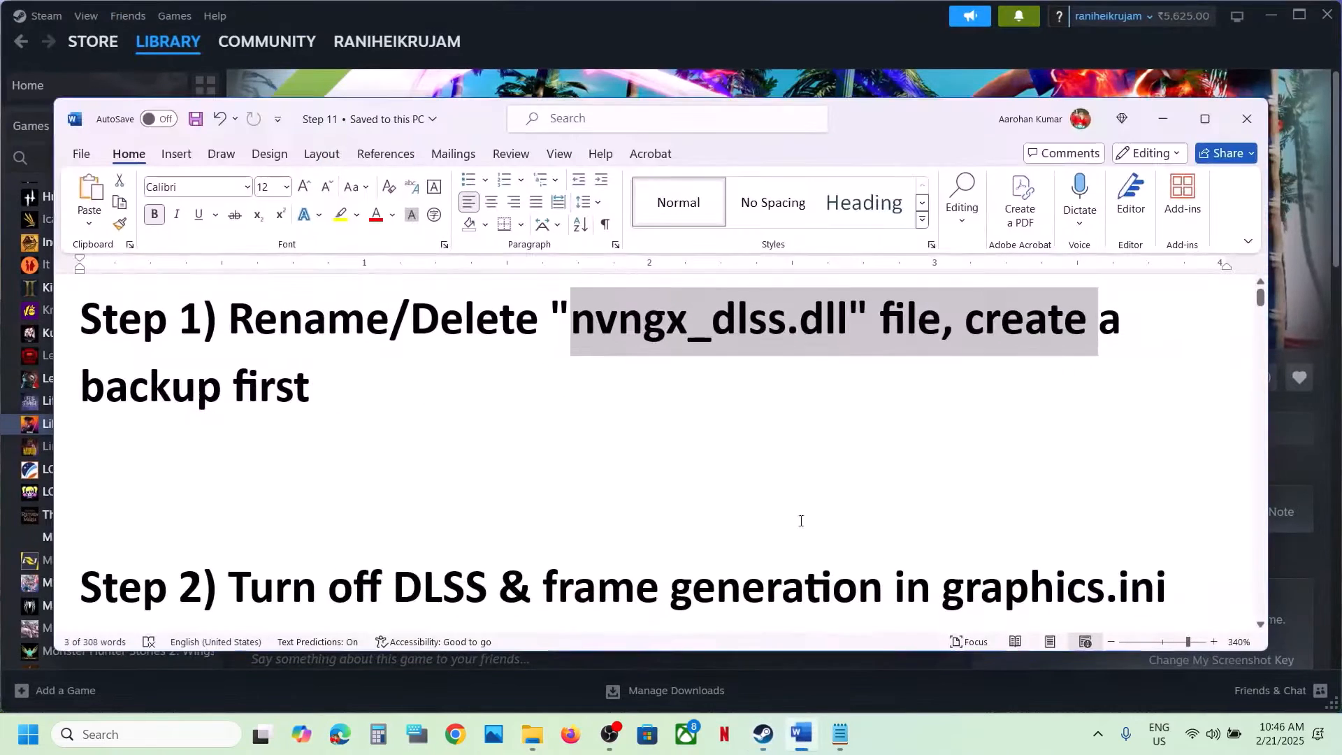
click(316, 434)
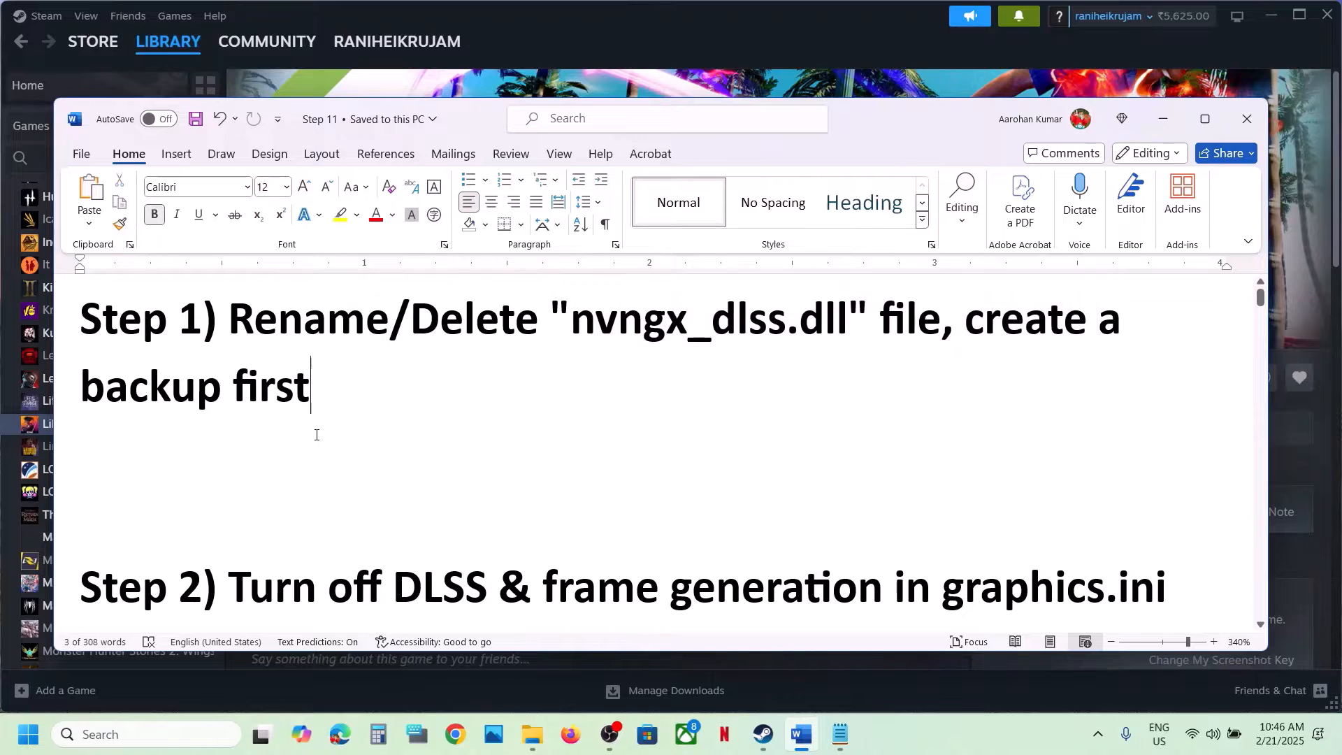
drag(368, 343, 419, 377)
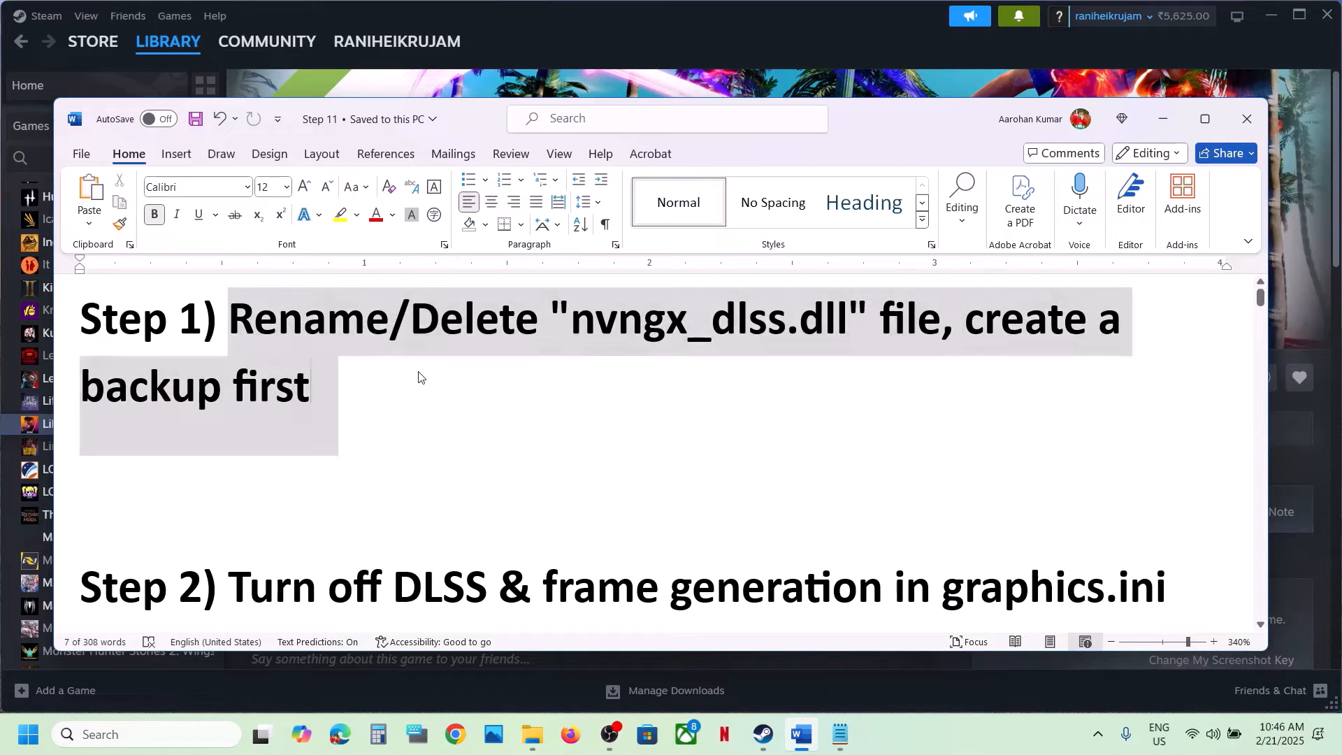
click(419, 378)
scroll(419, 377, down, 3)
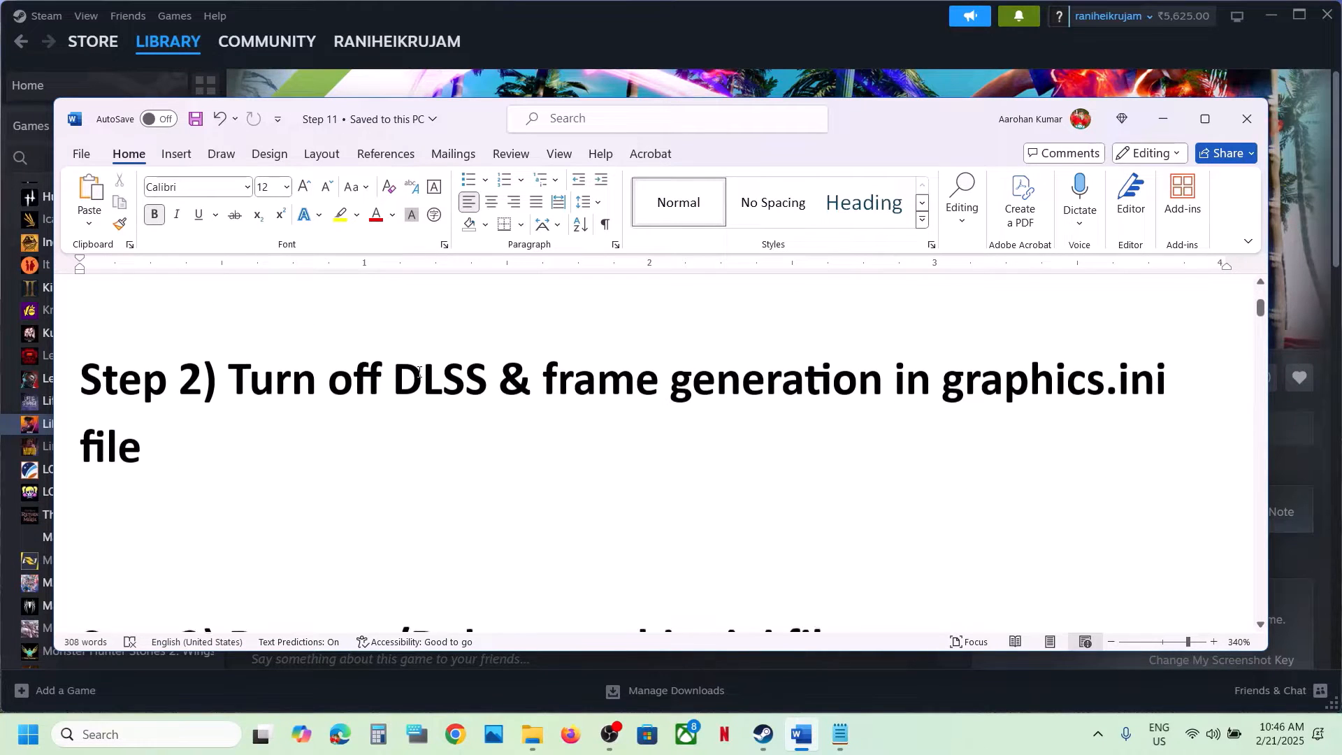
drag(252, 384, 538, 449)
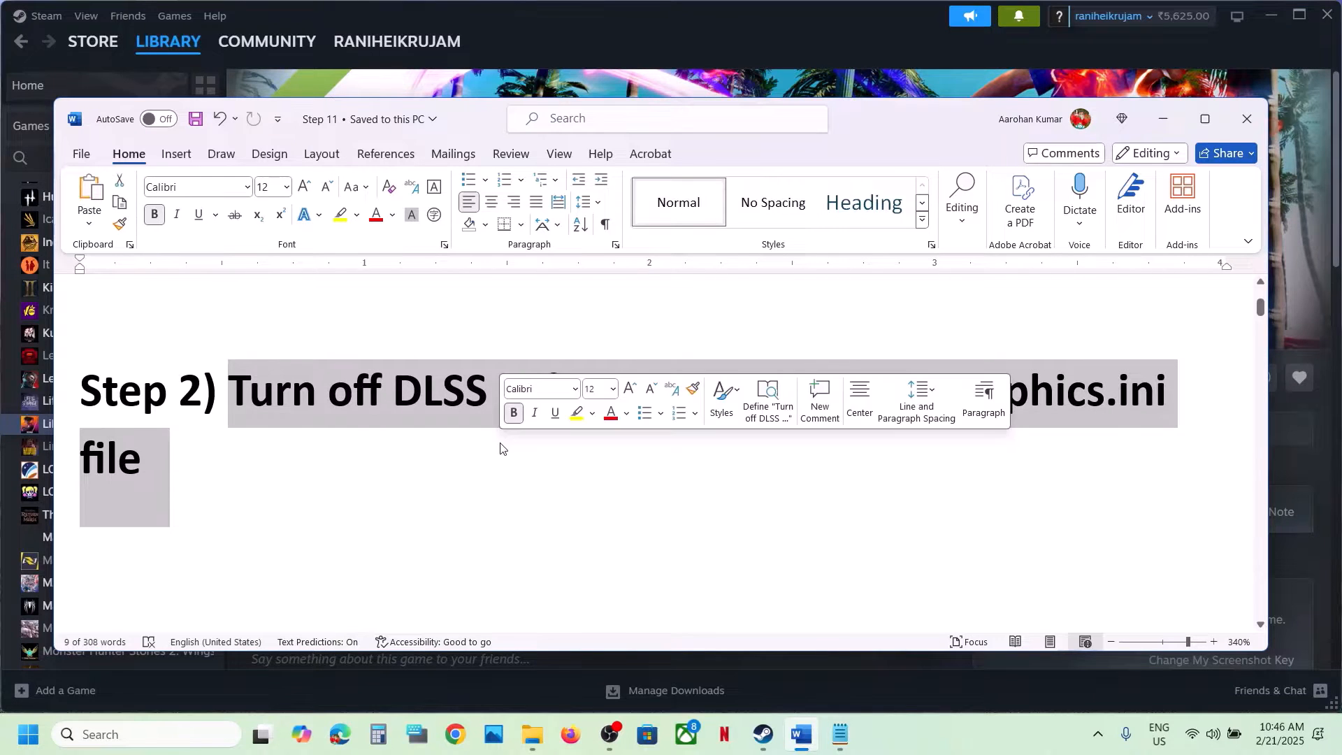
click(338, 467)
Leave the Word document and open the user's profile folder under C:\Users in File Explorer
click(629, 17)
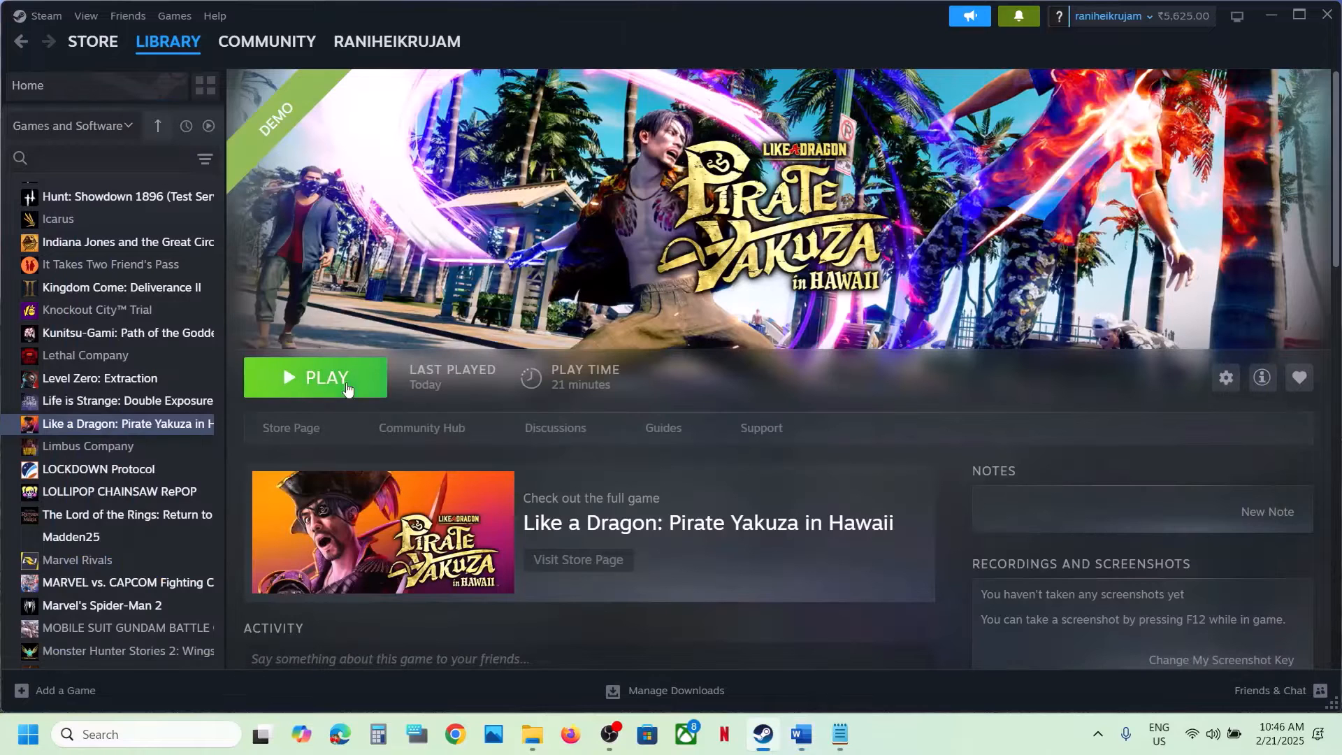
click(530, 737)
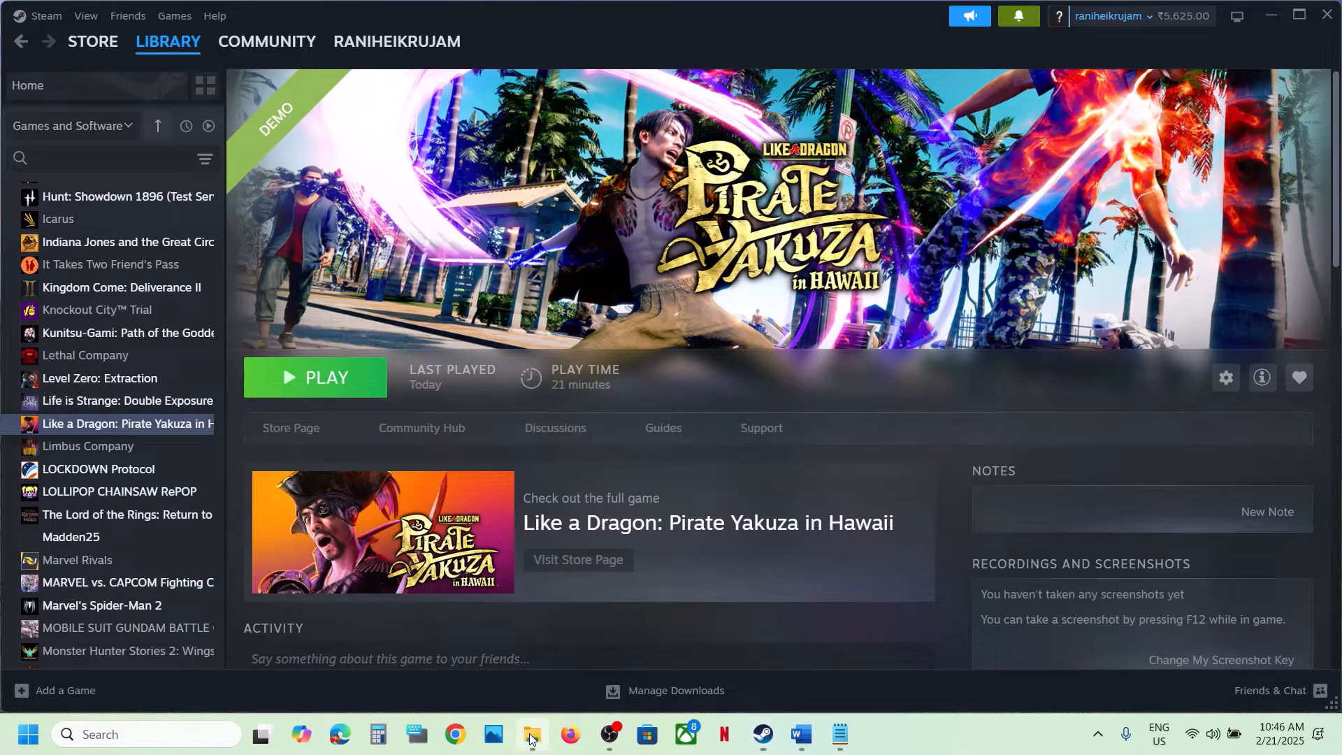
click(74, 391)
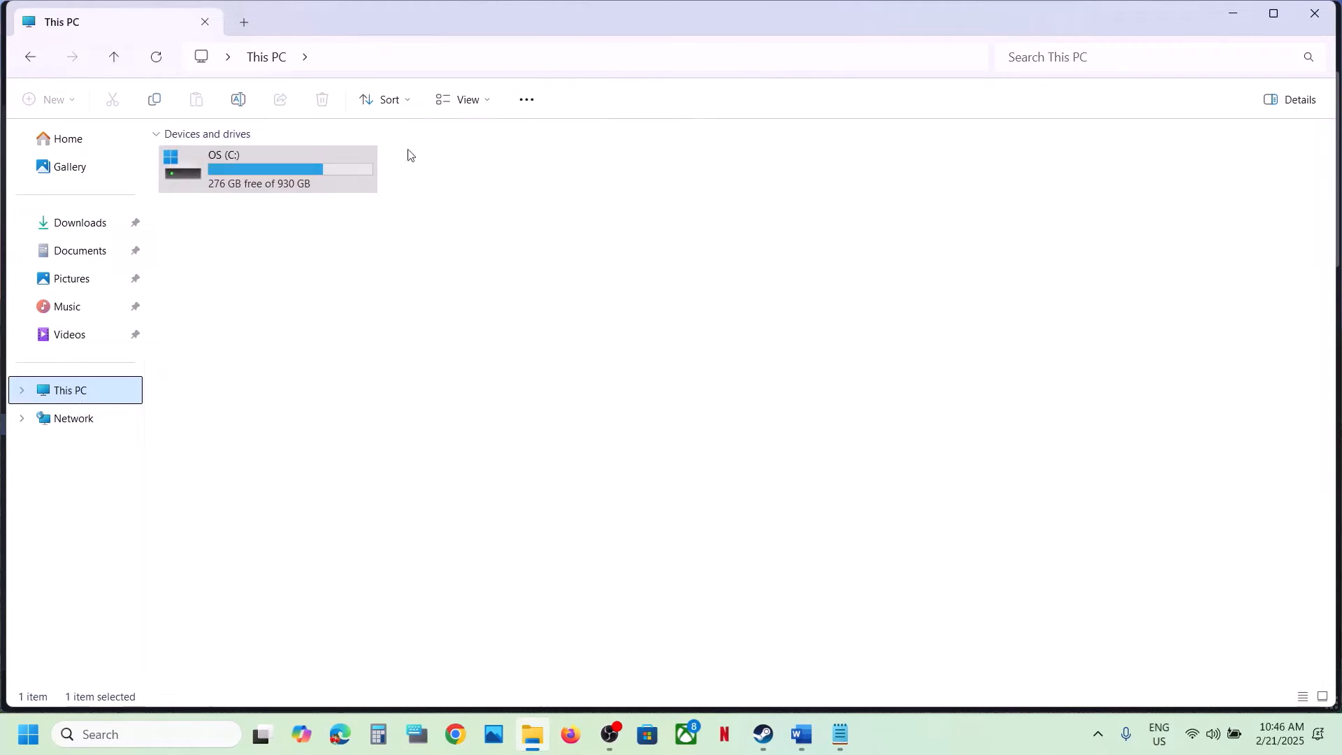
double_click(288, 161)
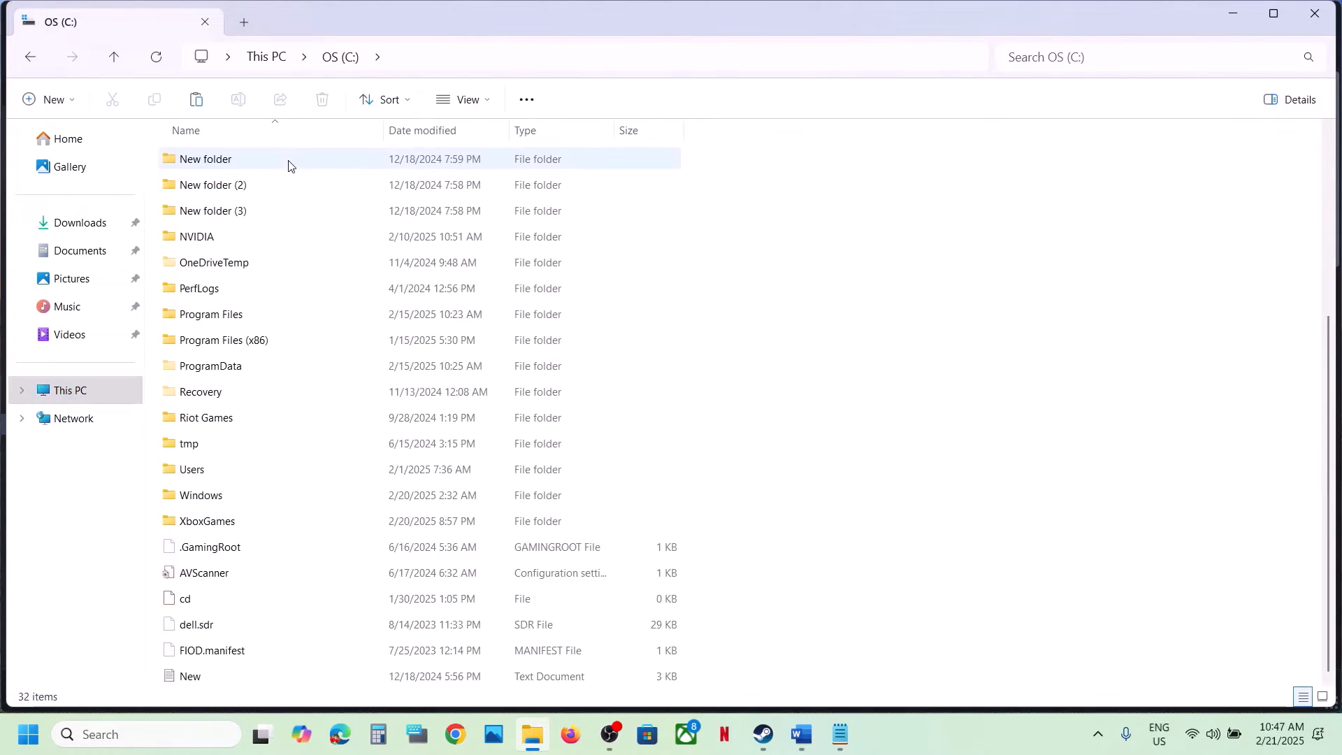
double_click(216, 470)
click(200, 160)
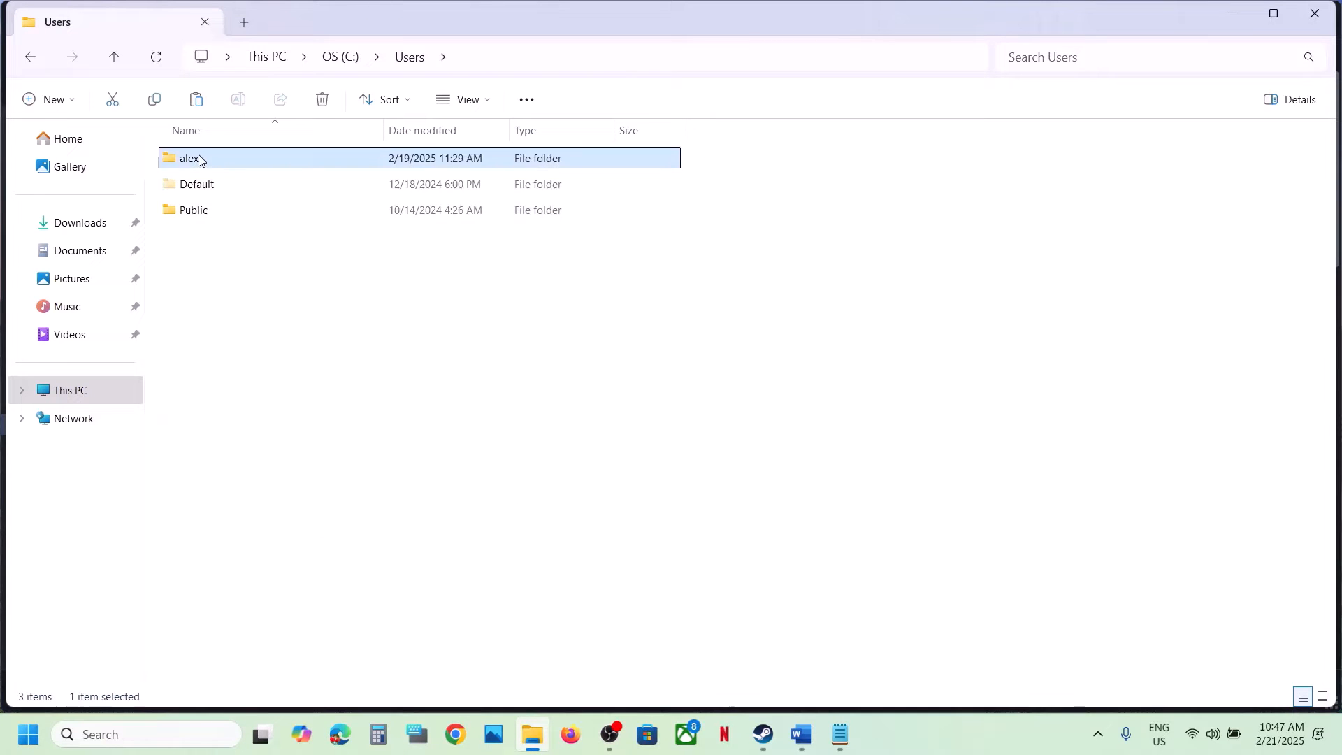
double_click(225, 163)
Check the Hidden items display option and open the AppData folder in the user's profile
click(216, 341)
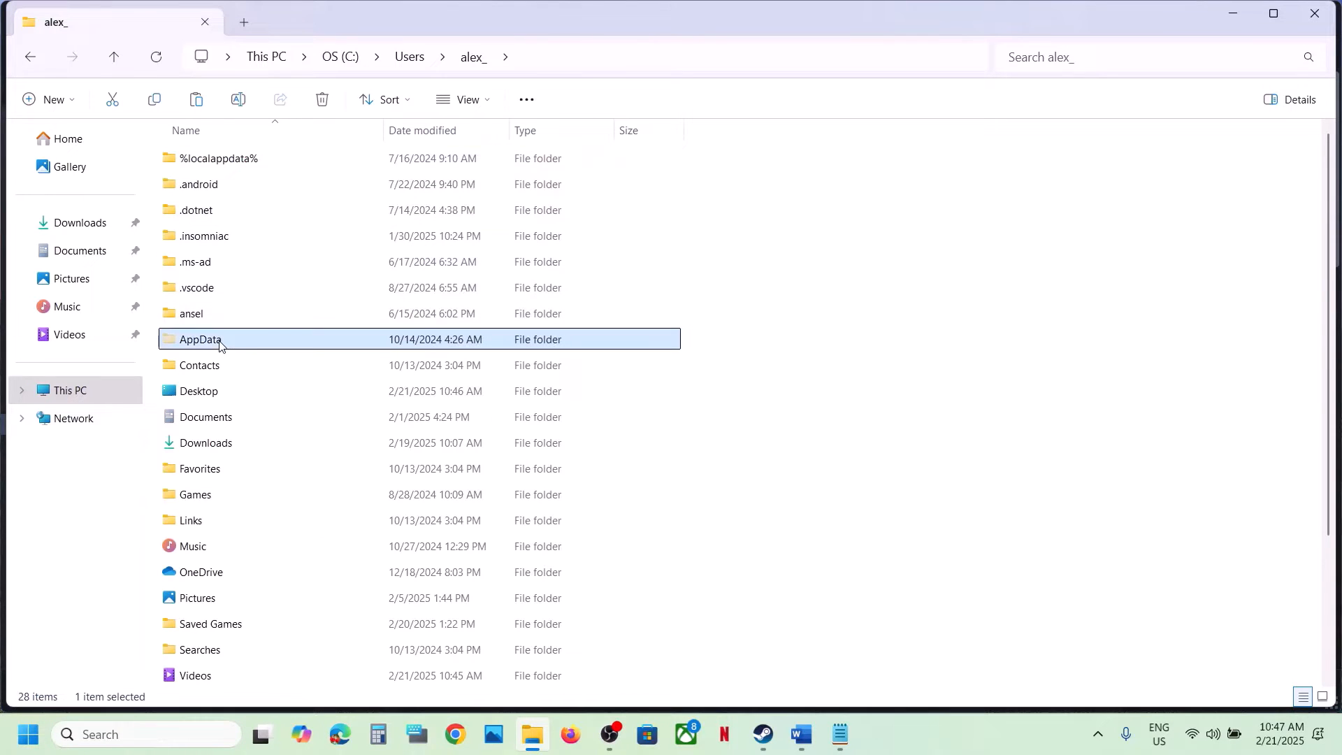
click(467, 99)
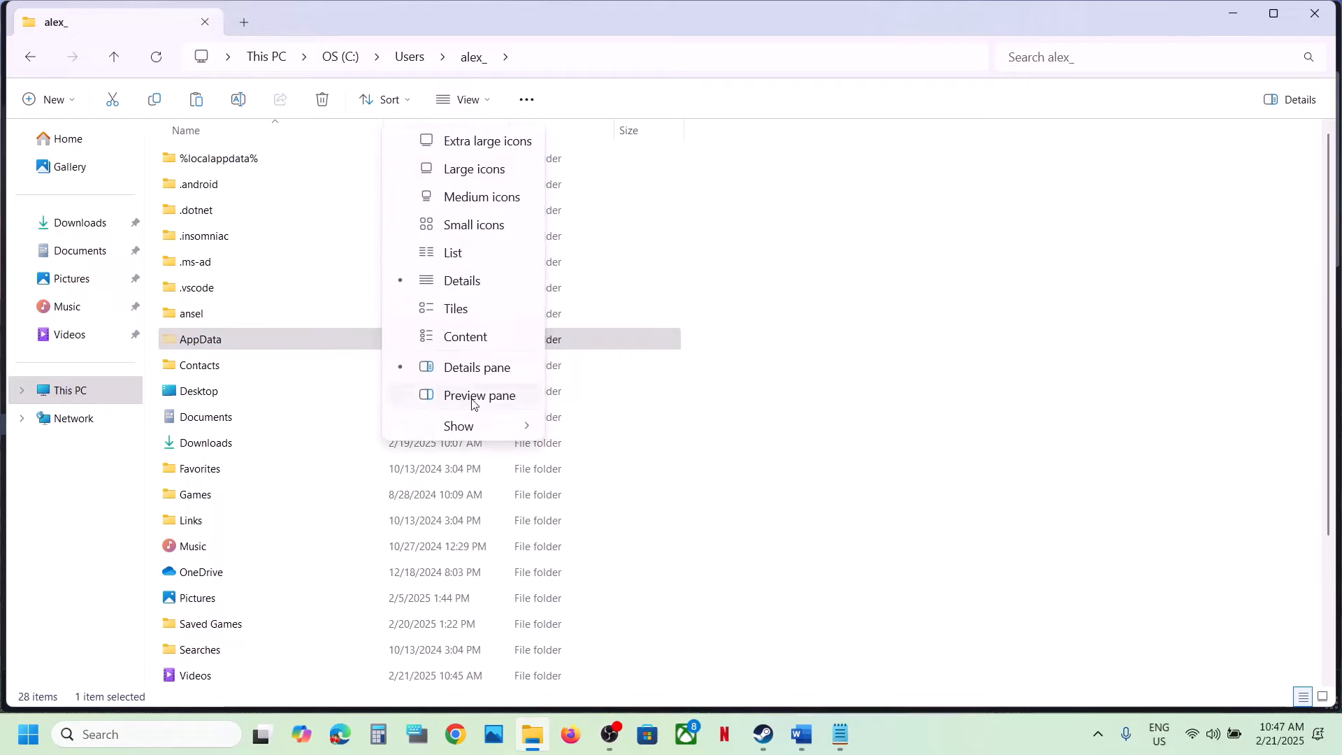
mouse_move(472, 427)
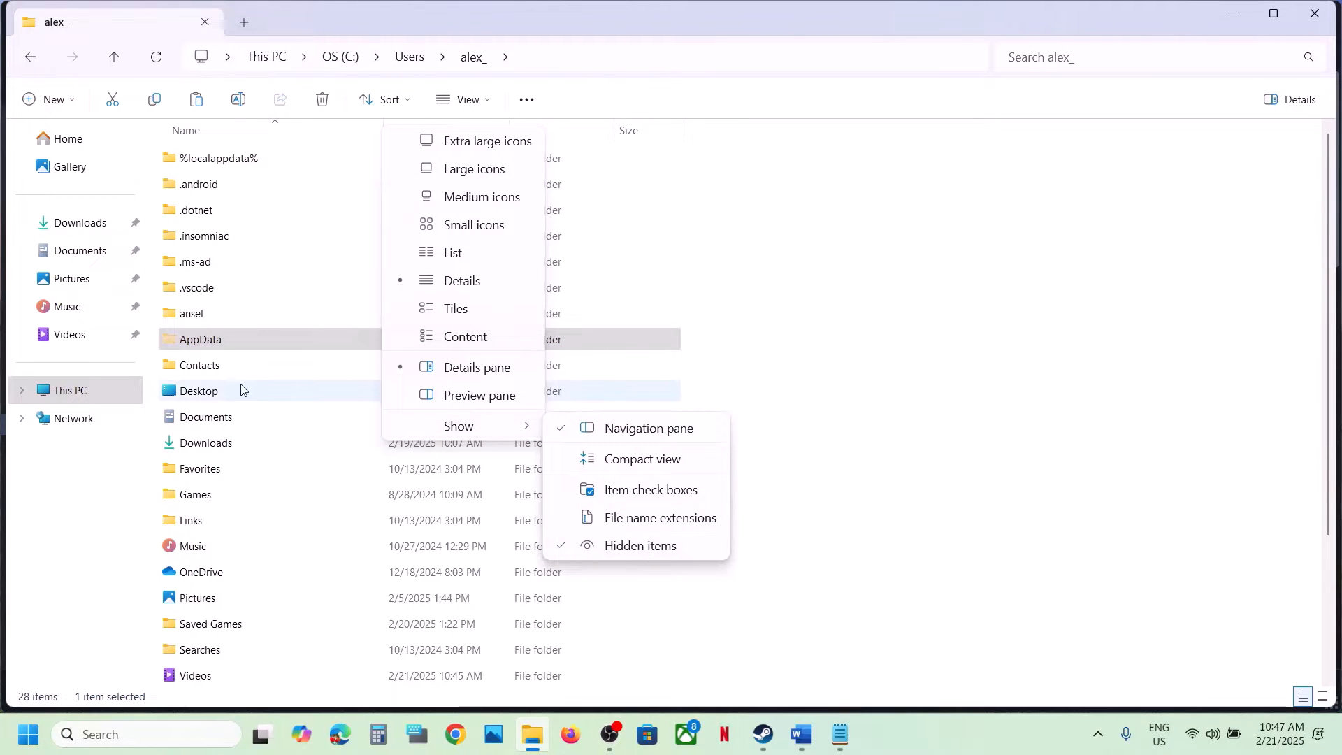
double_click(221, 340)
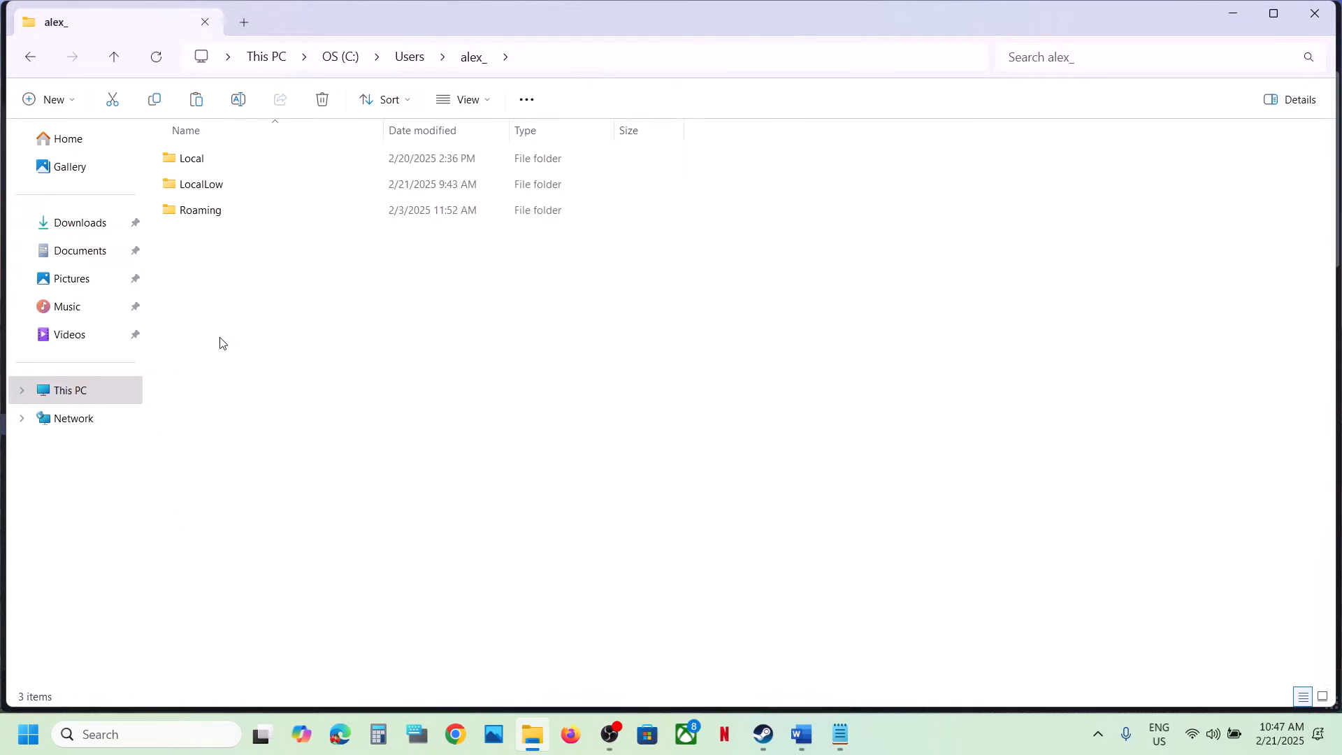
Open the Steam folder under Roaming\SEGA\LikeADragonPiratesDemo in AppData
double_click(213, 212)
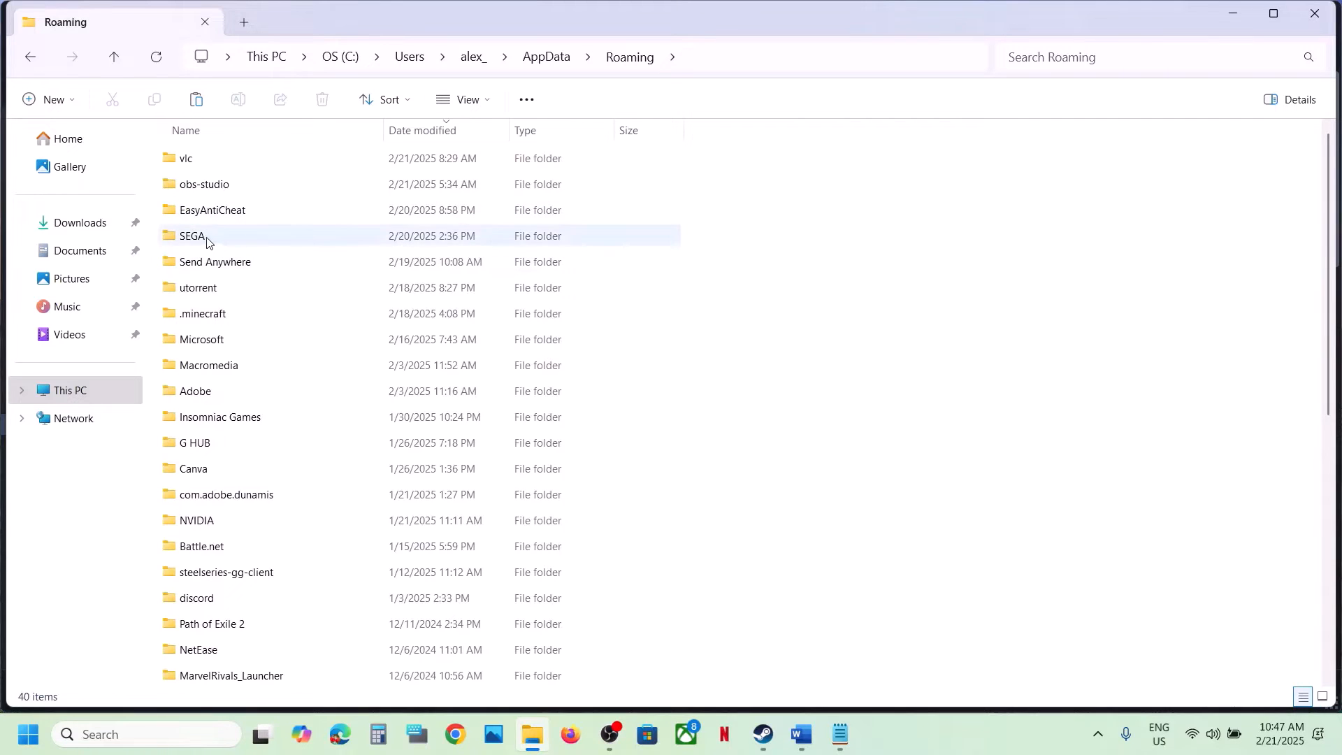
click(242, 241)
double_click(242, 242)
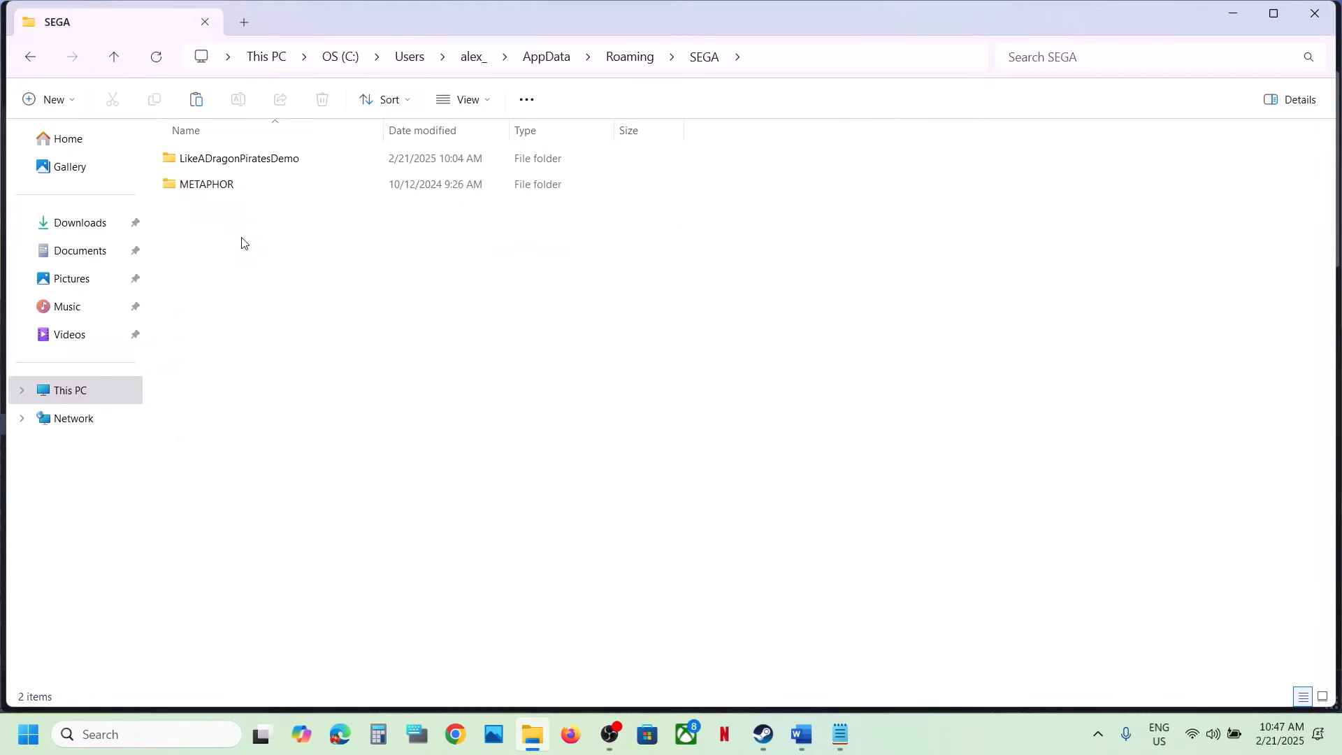
click(254, 165)
double_click(289, 163)
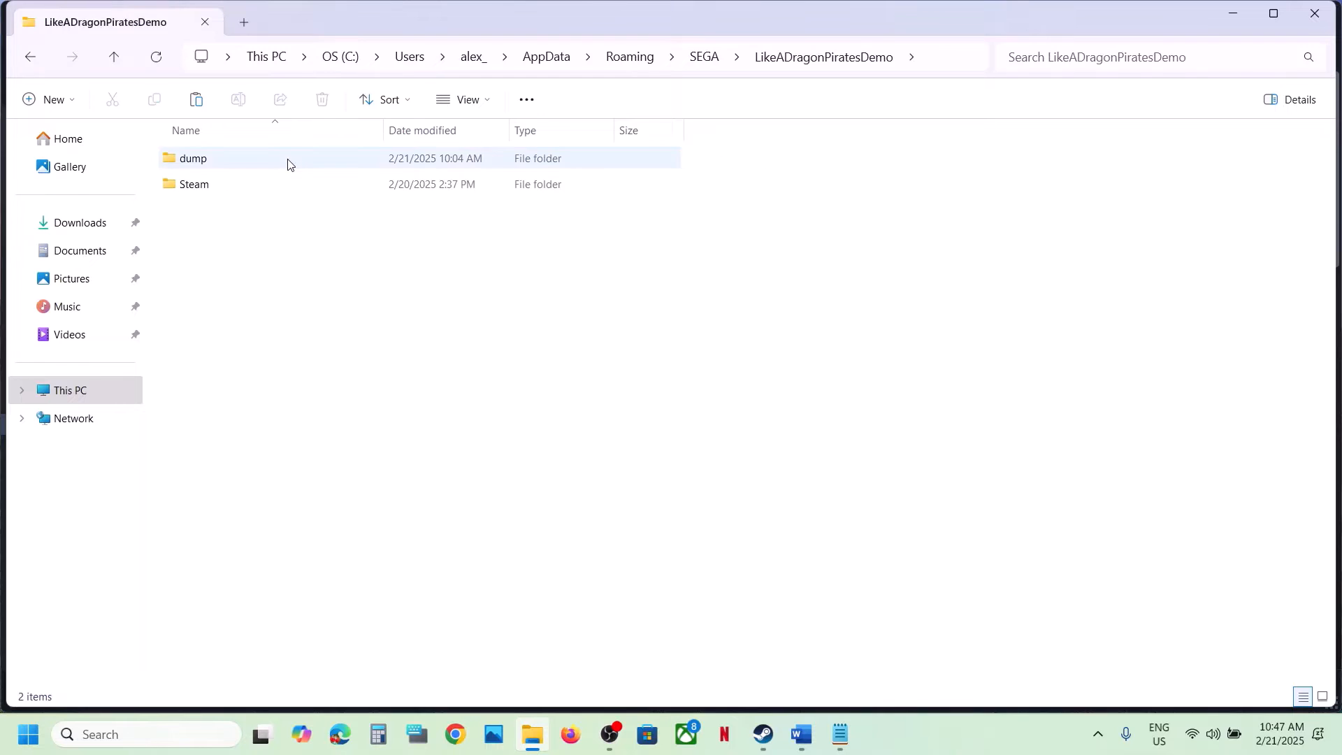
click(201, 187)
double_click(202, 187)
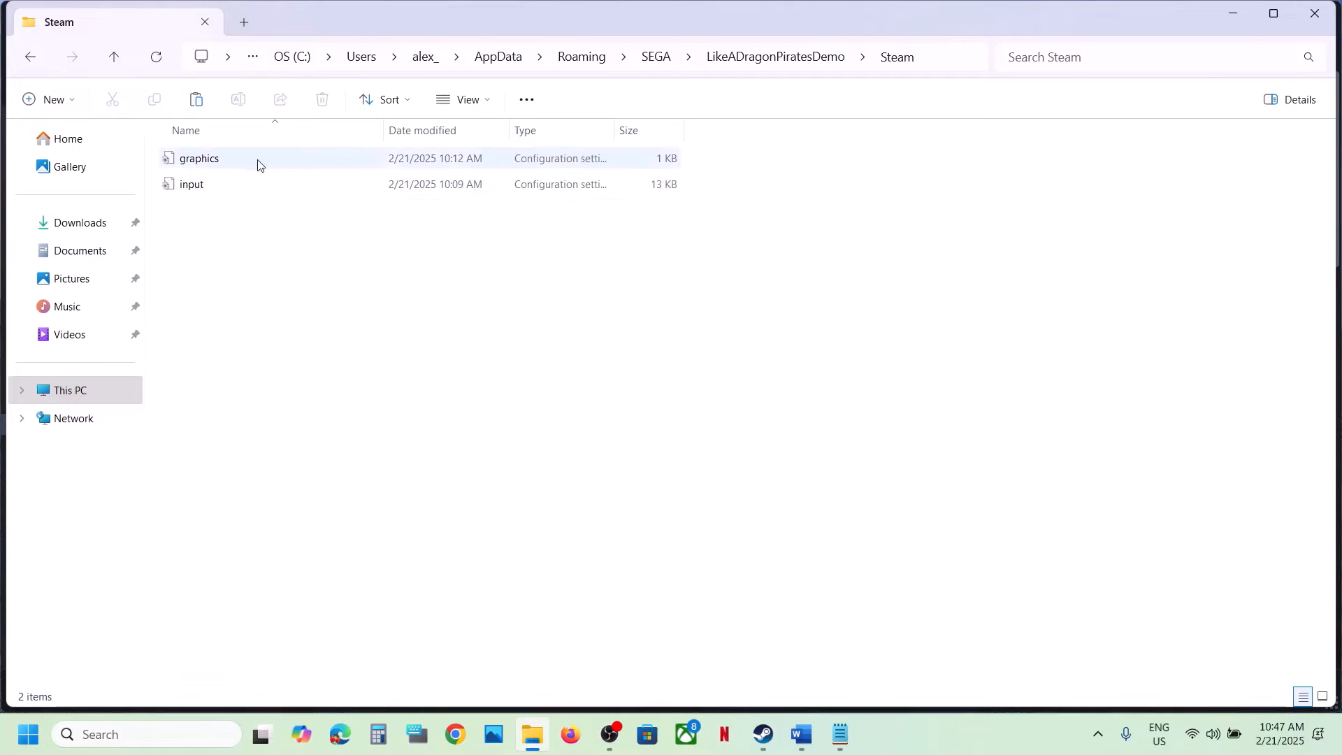
Open the graphics configuration file in Notepad and shift its window away from the file list
click(240, 159)
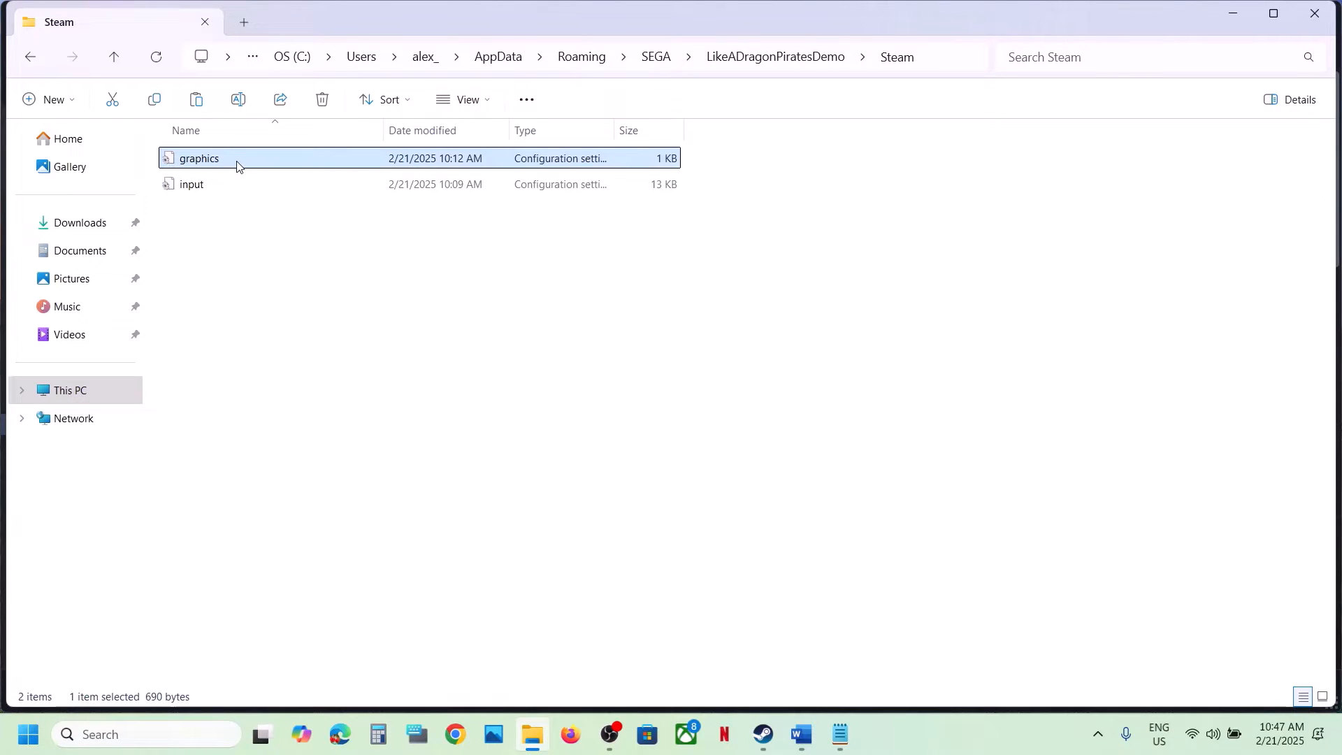
double_click(237, 165)
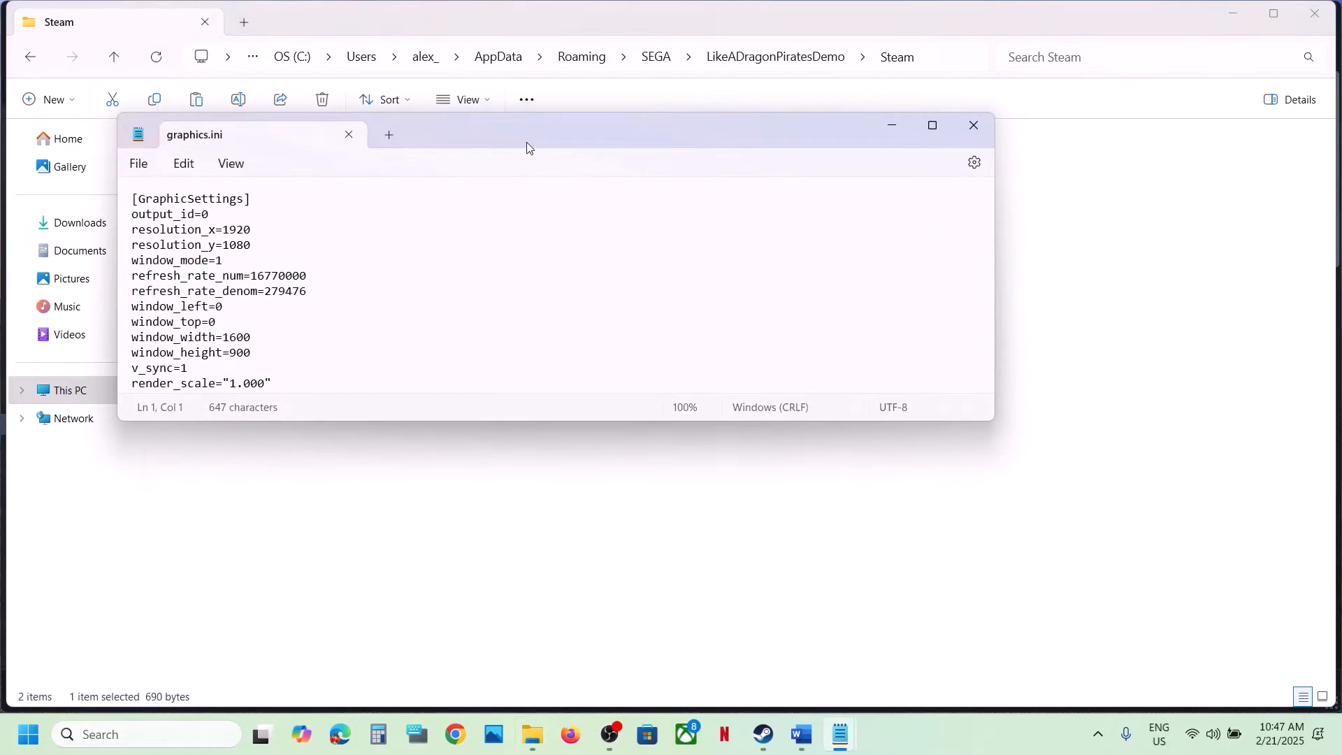
drag(528, 146, 684, 150)
Set upscaler and framegen to 0 in graphics.ini and save the file
scroll(346, 342, down, 8)
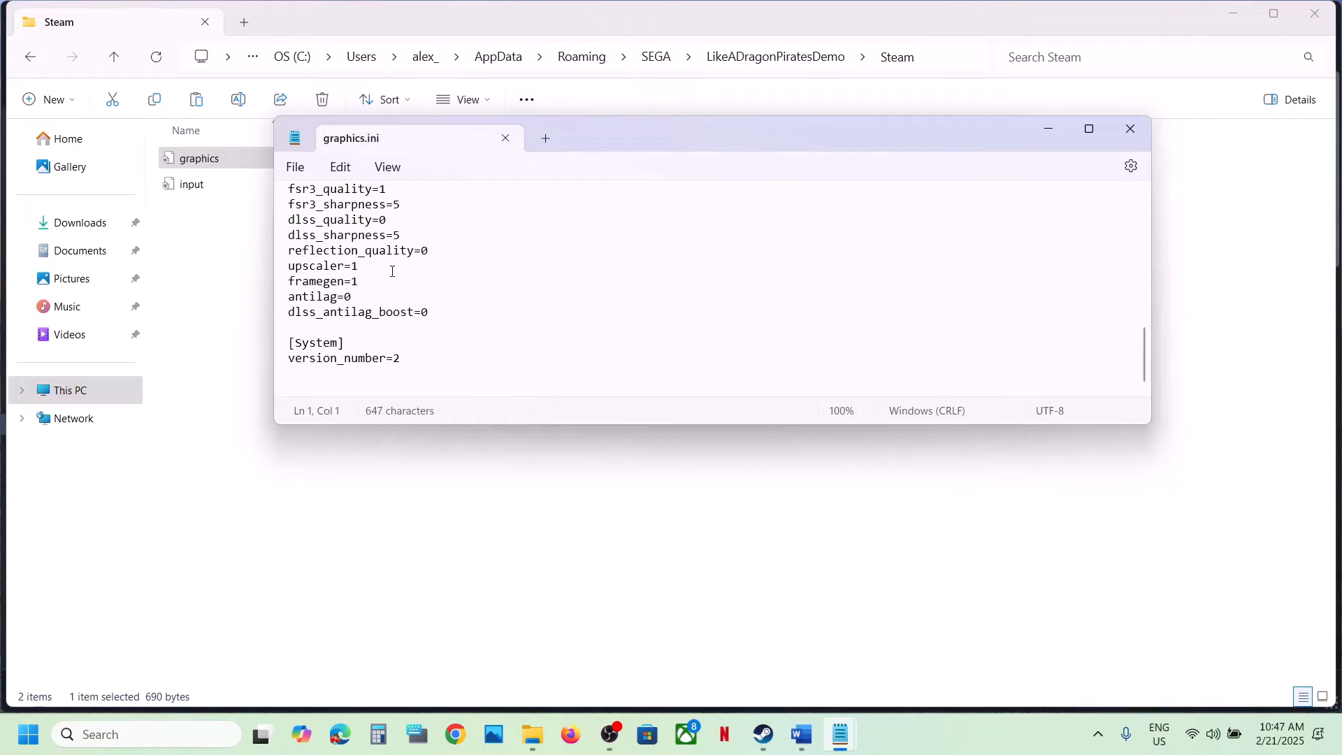
click(365, 266)
key(BackSpace)
text(0)
key(BackSpace)
text(0)
click(295, 167)
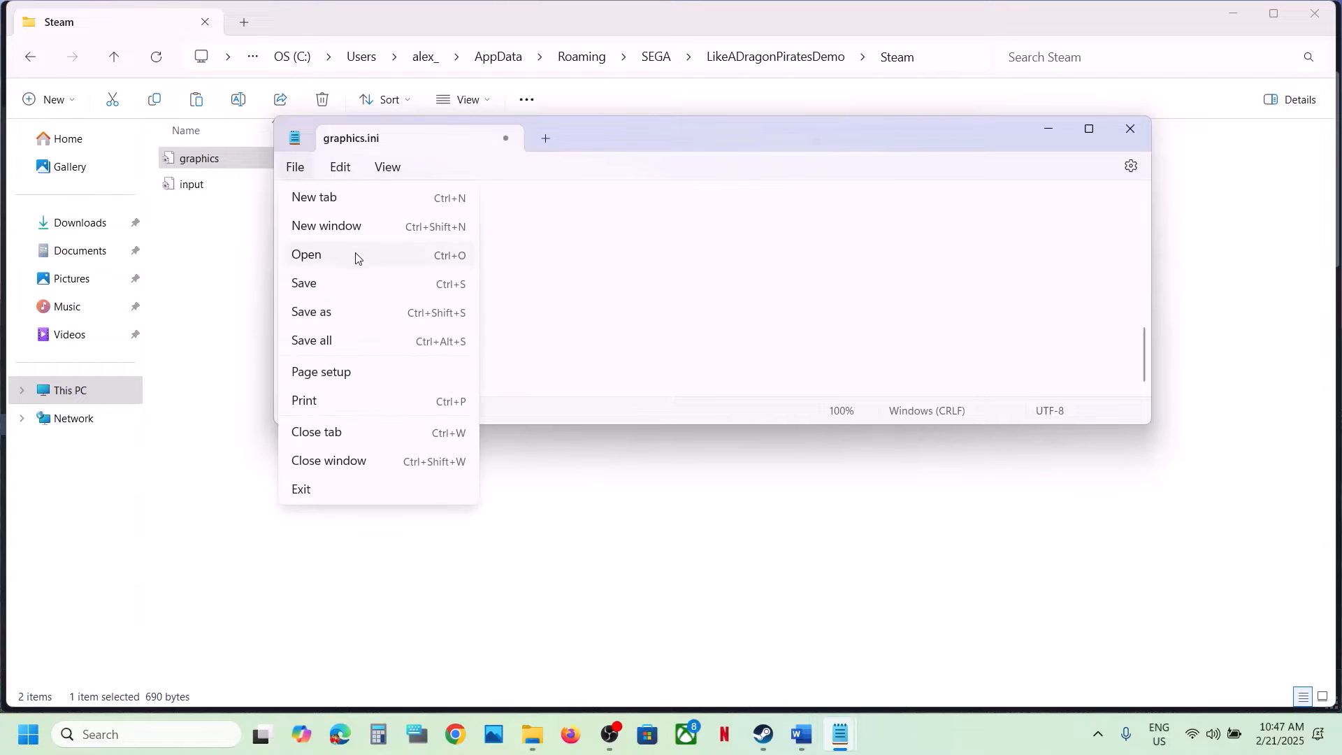
click(315, 288)
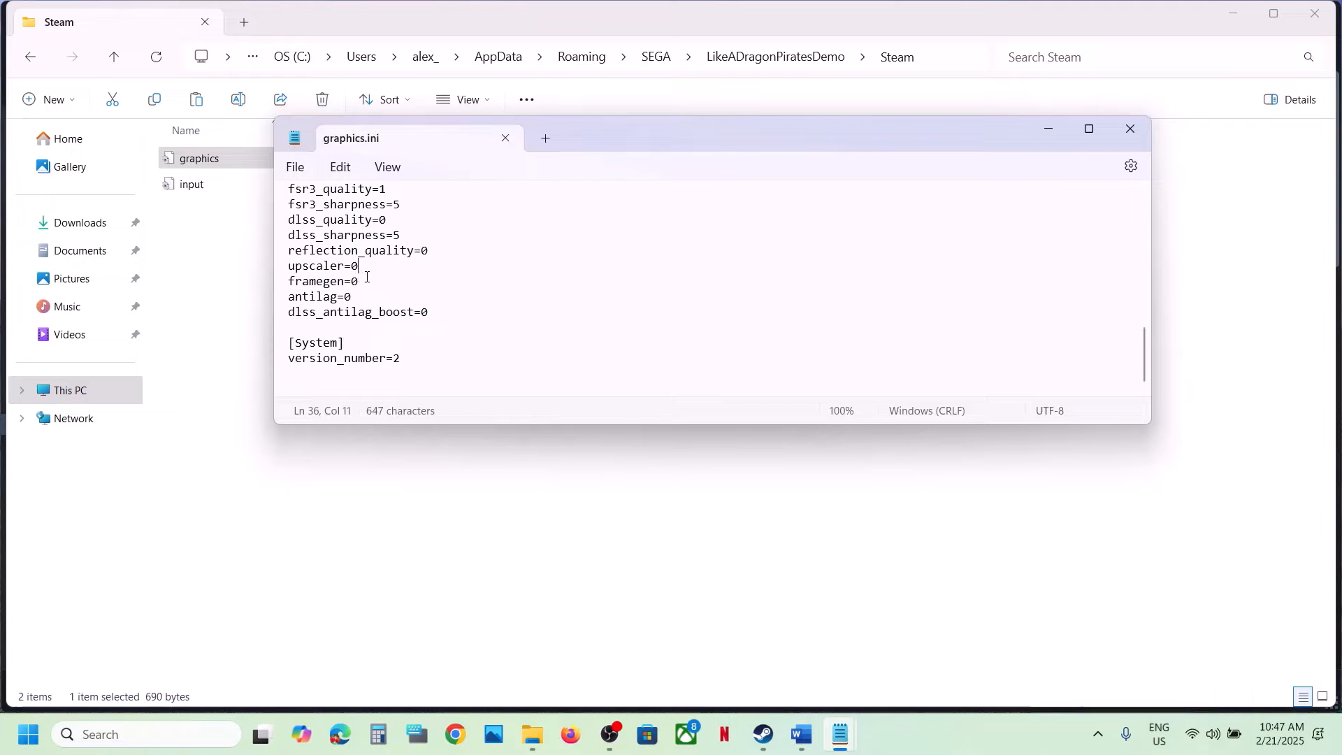
Check the upscaler and framegen lines, save graphics.ini again and close it
double_click(355, 267)
click(361, 269)
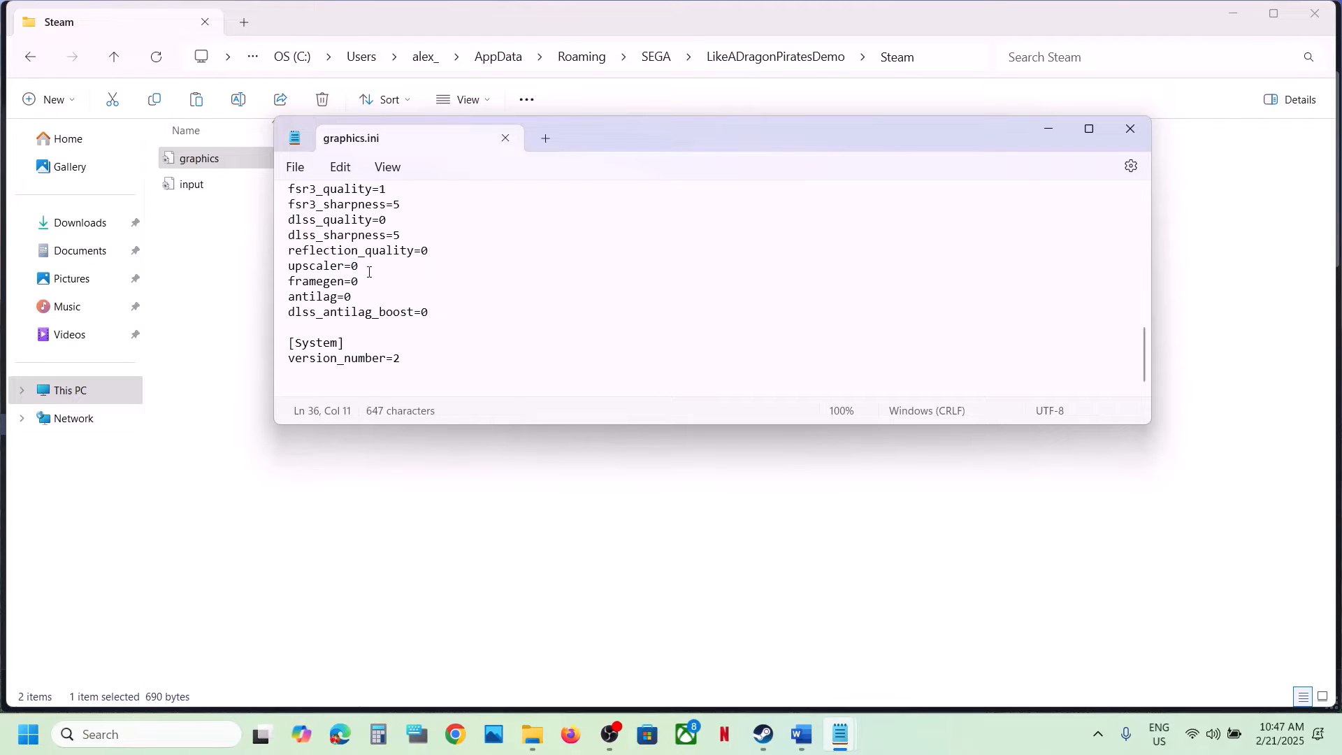
drag(301, 266, 381, 273)
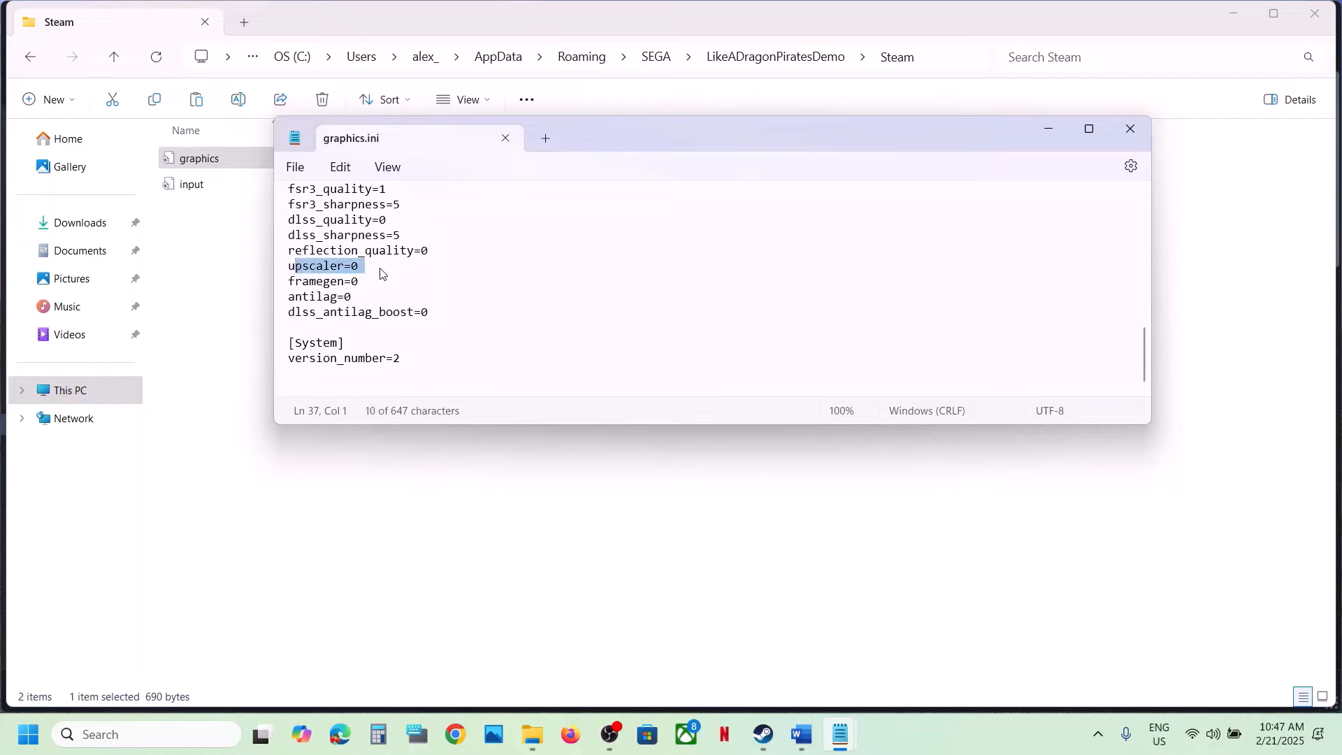
drag(301, 280, 359, 280)
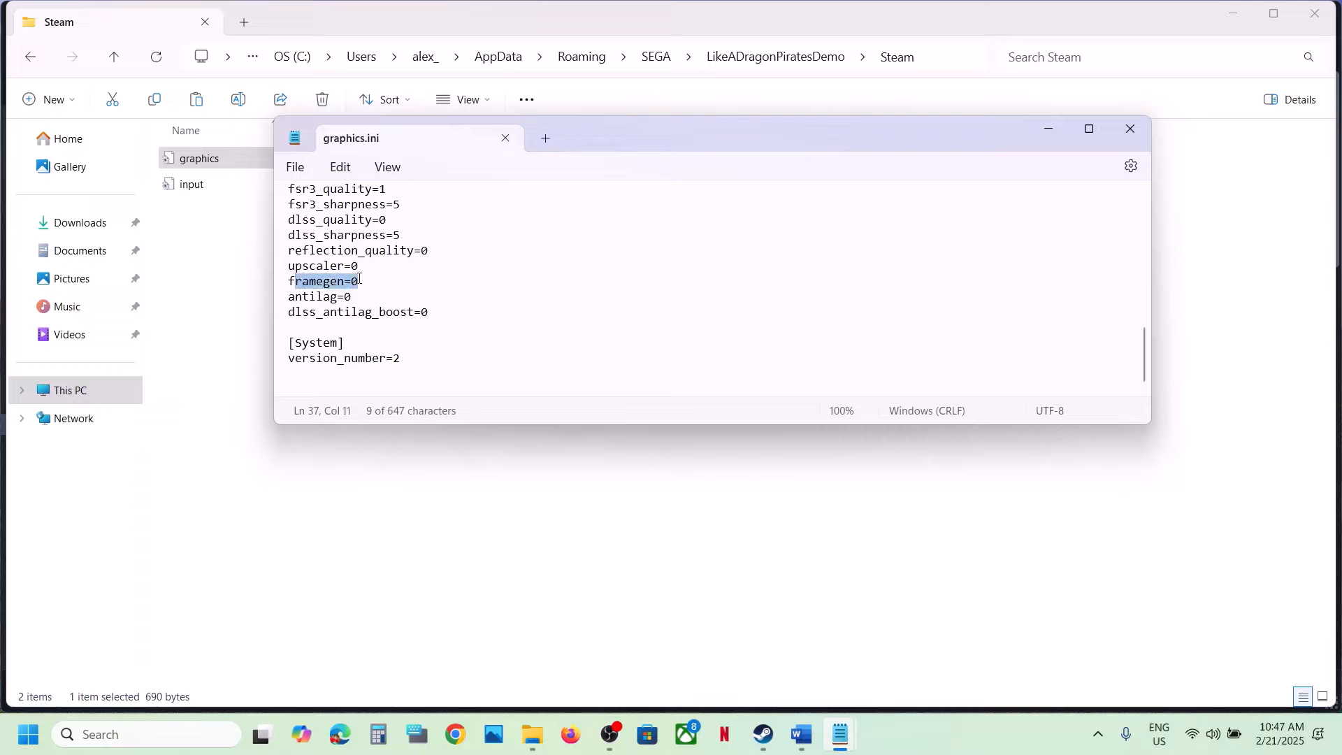
click(296, 168)
click(318, 283)
click(1147, 130)
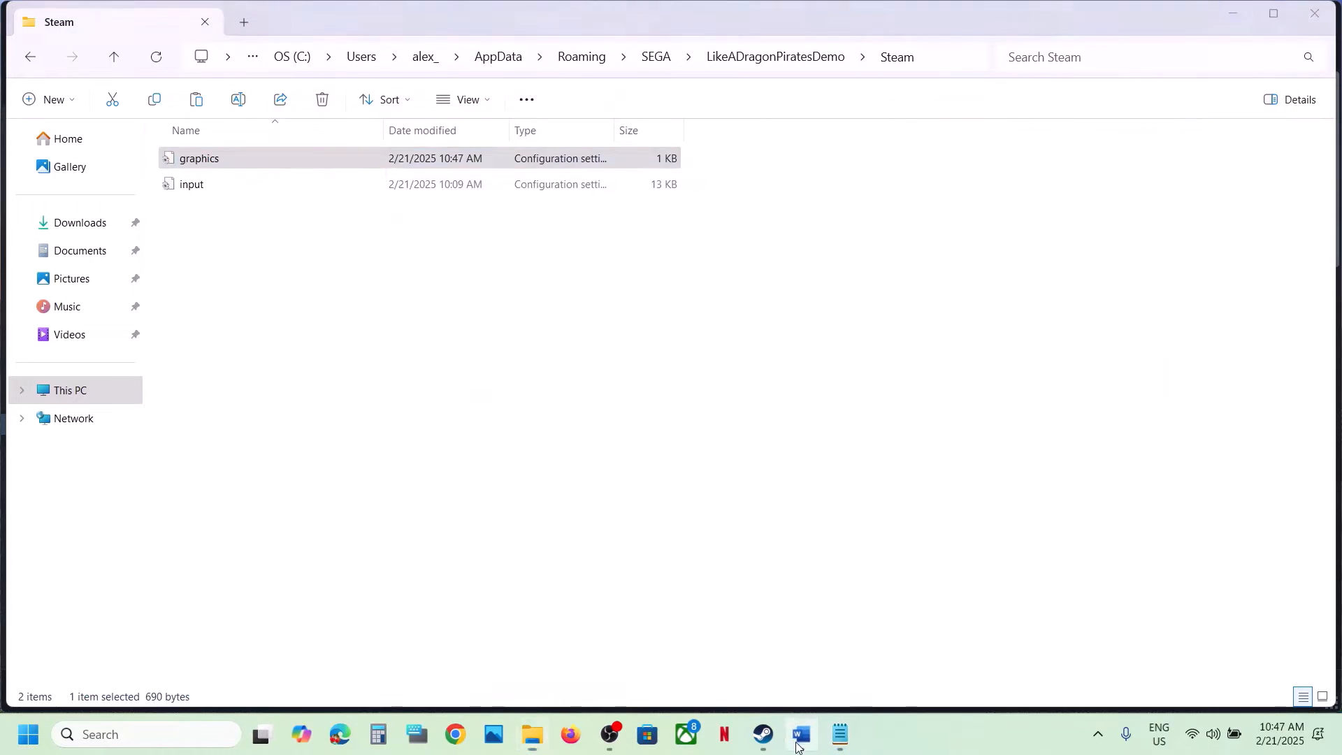
Switch to the Step 11 Word document, read Step 3 about the graphics.ini file, and minimize the document
click(798, 743)
scroll(660, 522, down, 3)
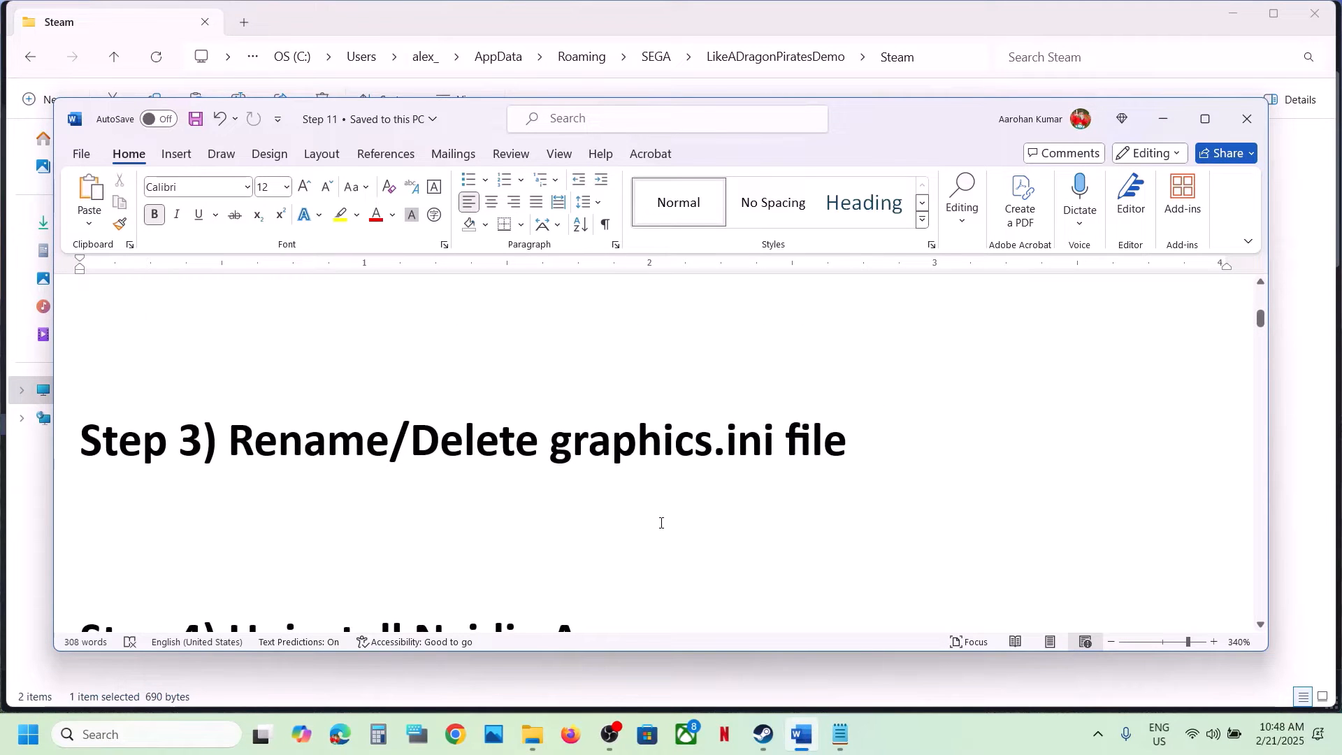
drag(277, 454, 846, 451)
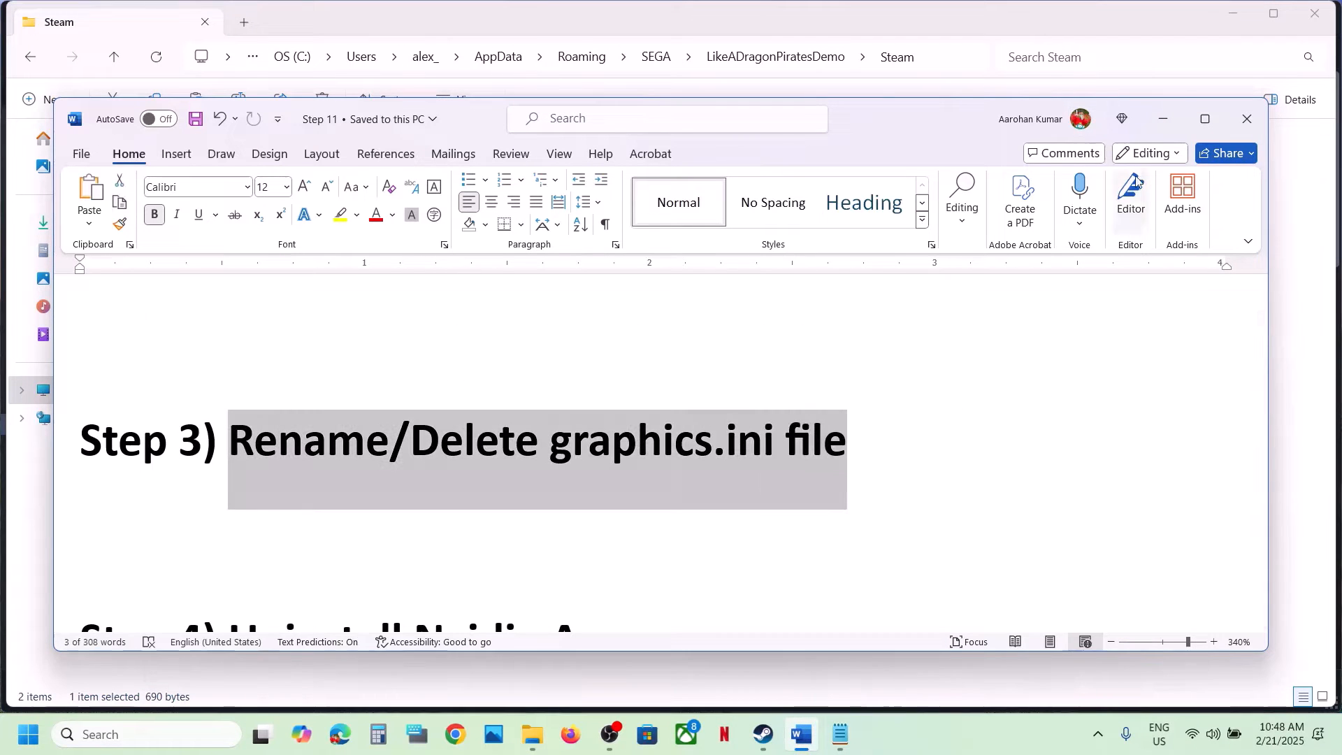
click(1171, 130)
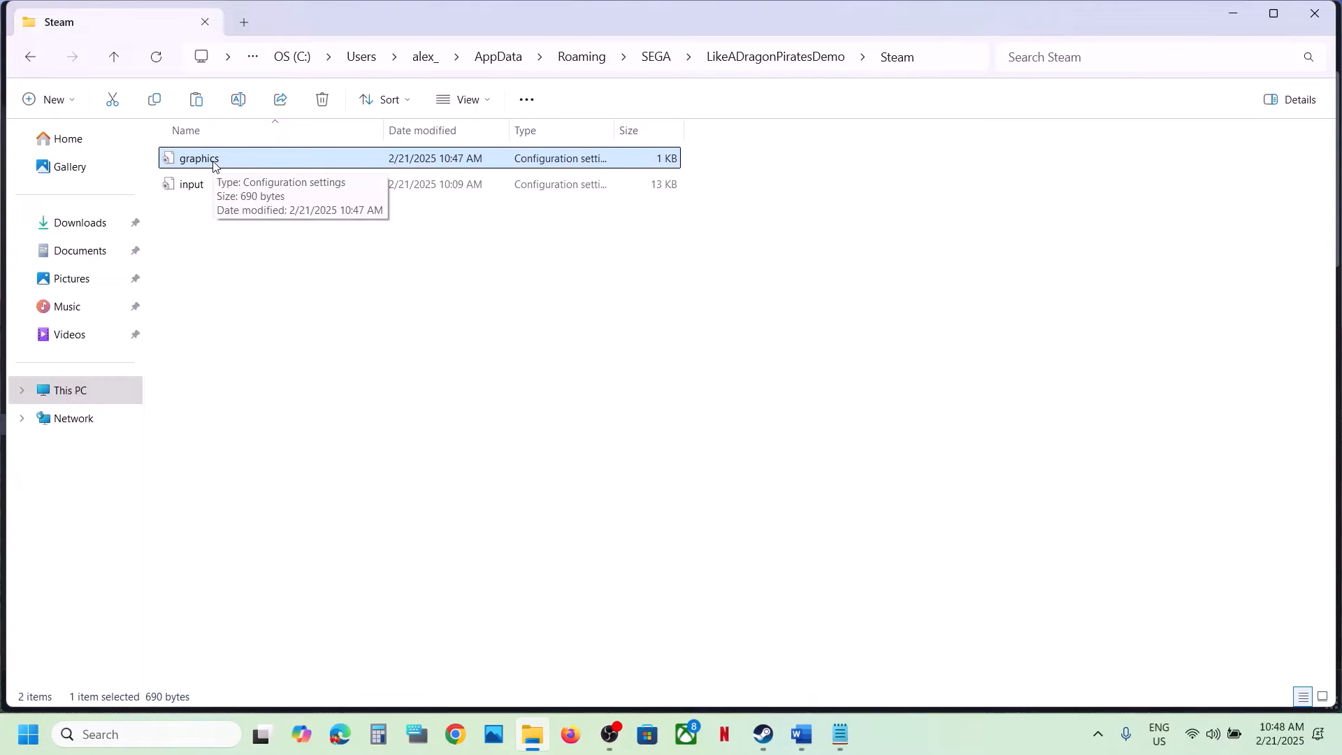
Go back up to the SEGA folder in File Explorer and check its full path
click(116, 60)
click(116, 60)
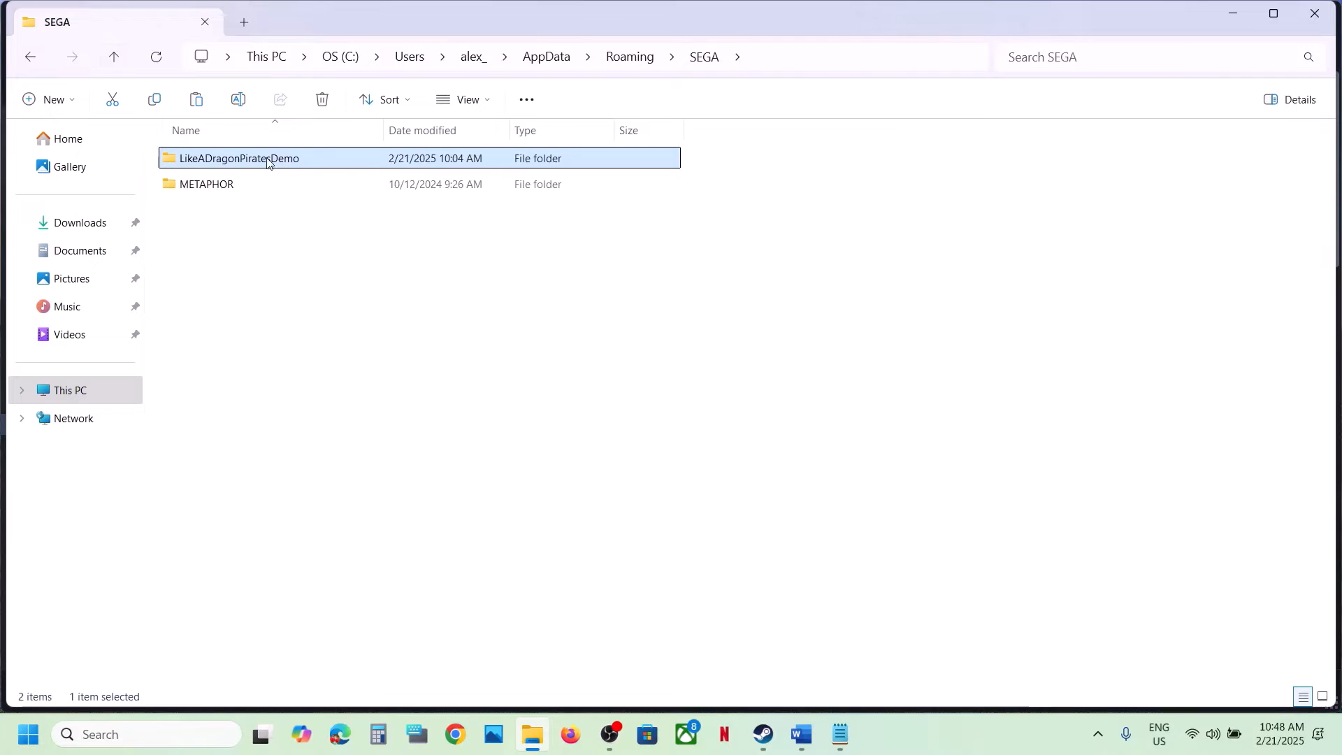
click(793, 60)
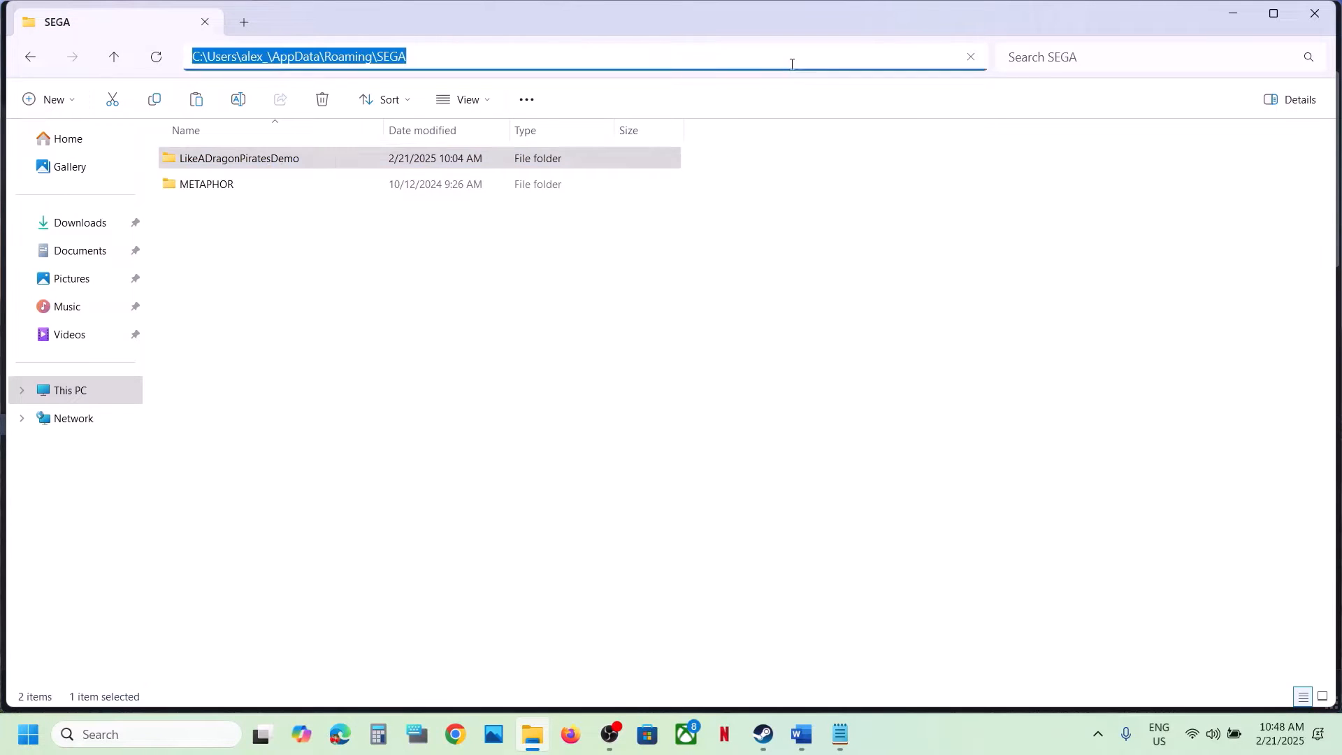
click(440, 268)
Back up the LikeADragonPiratesDemo folder by copying it to the desktop
right_click(258, 165)
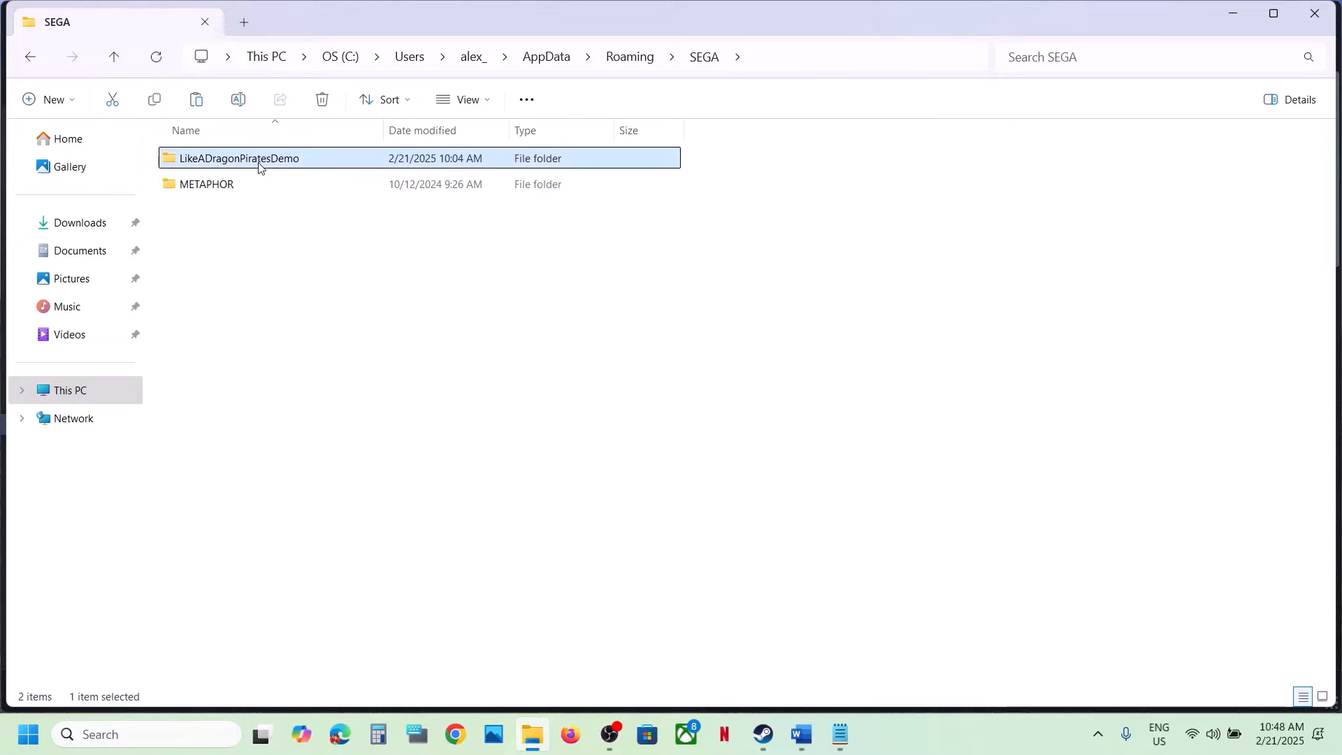
click(343, 198)
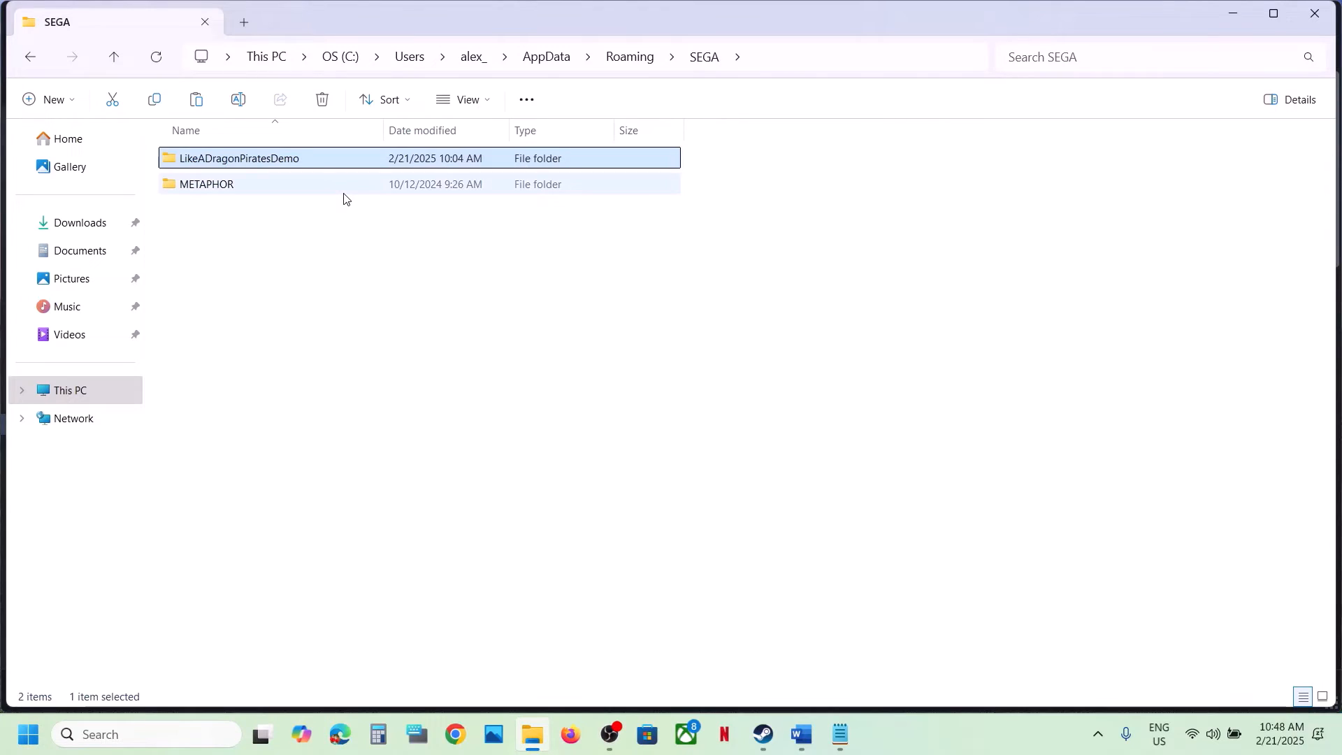
key(super+d)
key(ctrl+v)
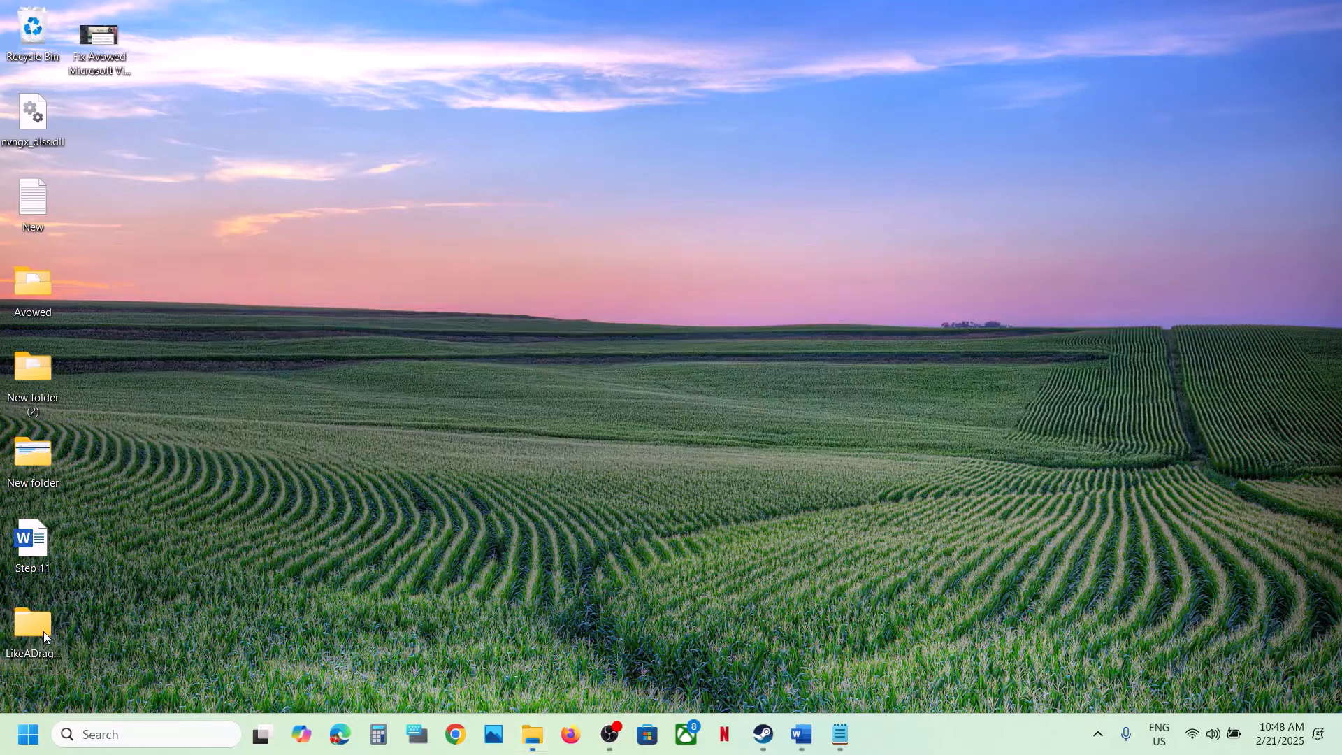
Return to the SEGA folder and rename the LikeADragonPiratesDemo folder to LikeADragonPiratesDemo.old
key(super+d)
right_click(270, 170)
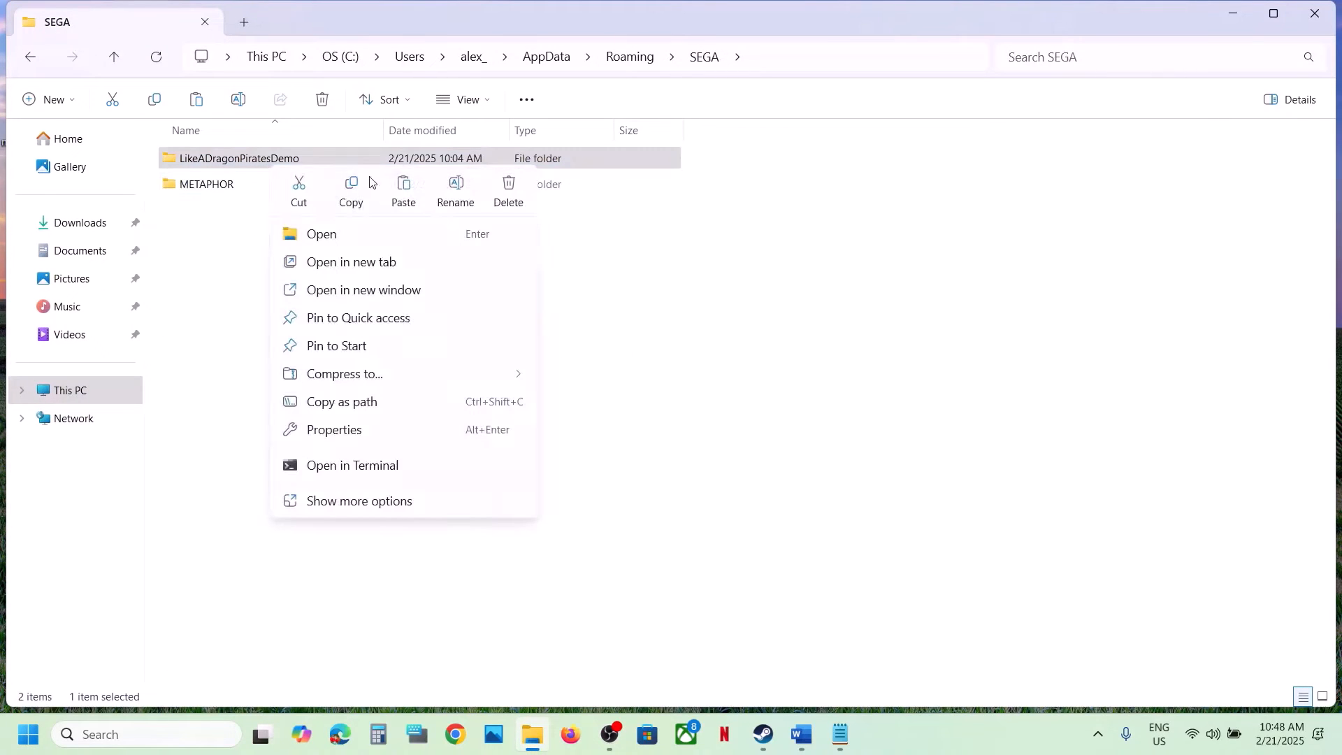
click(456, 185)
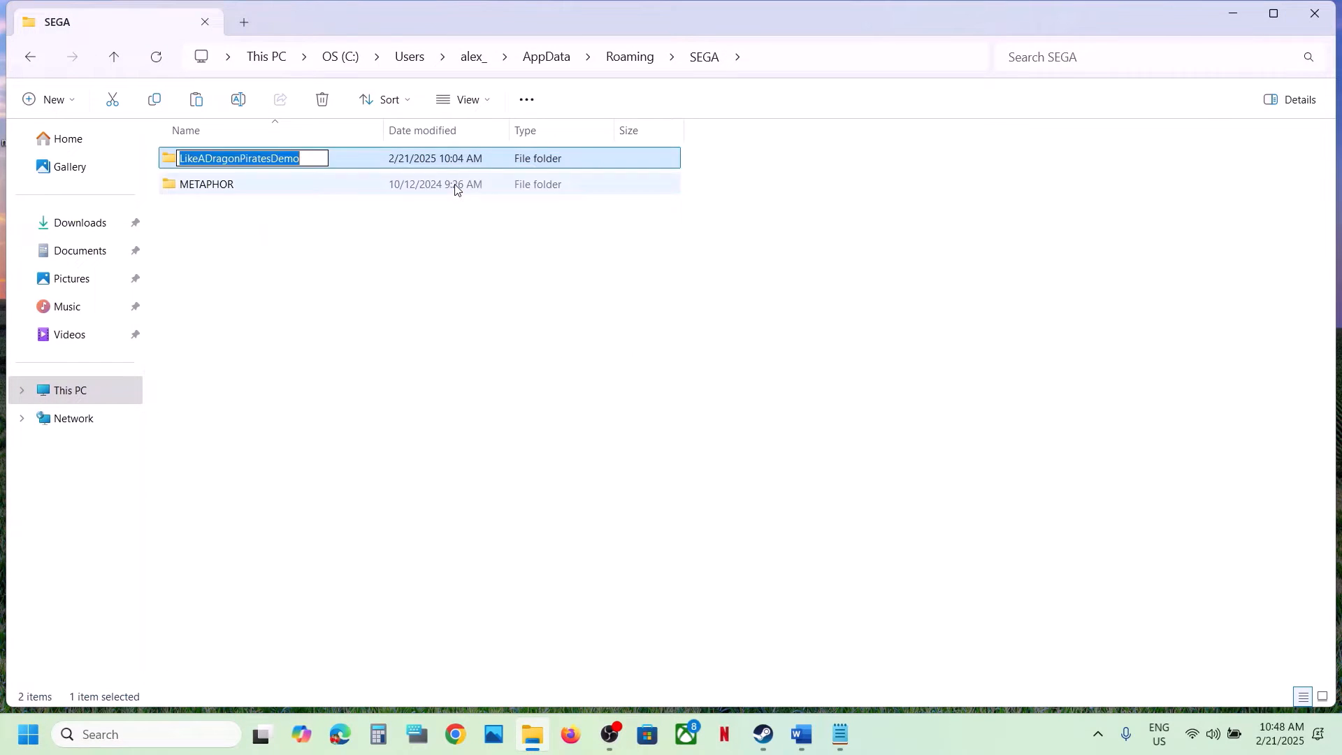
click(319, 156)
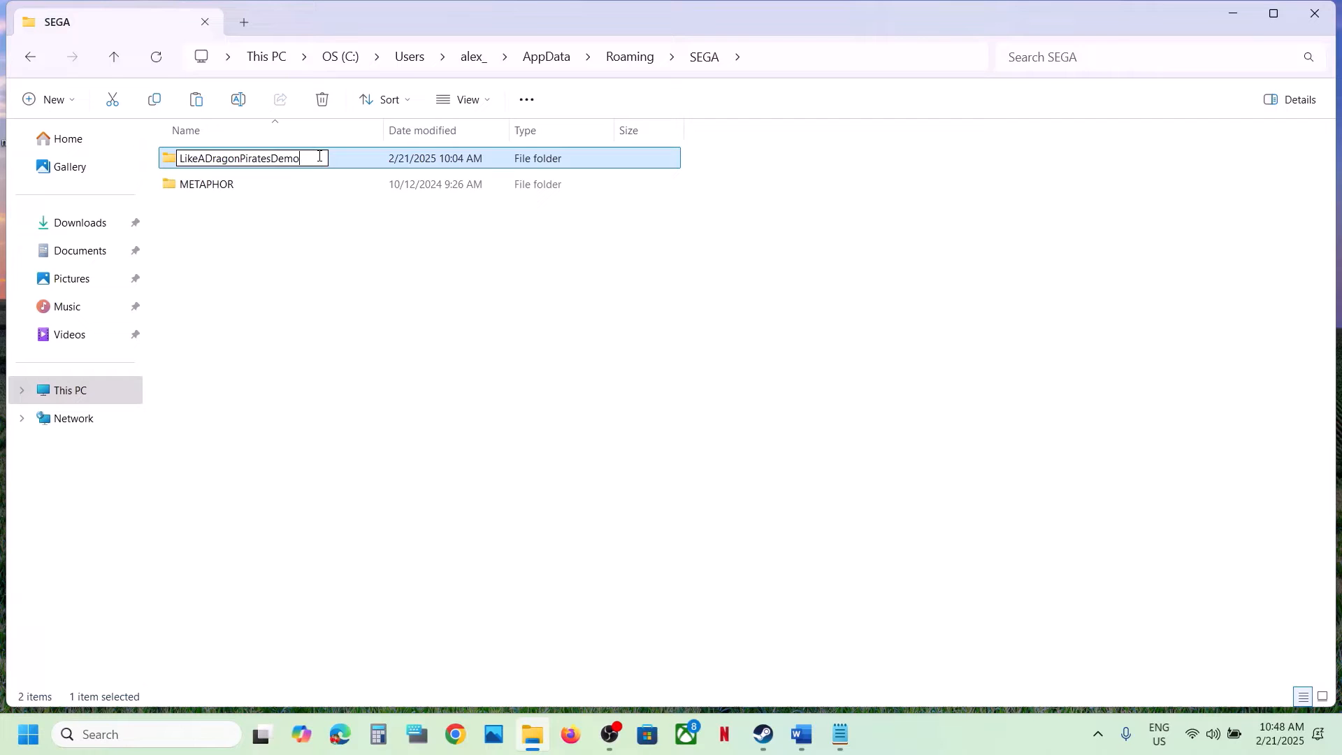
text(.old)
key(Return)
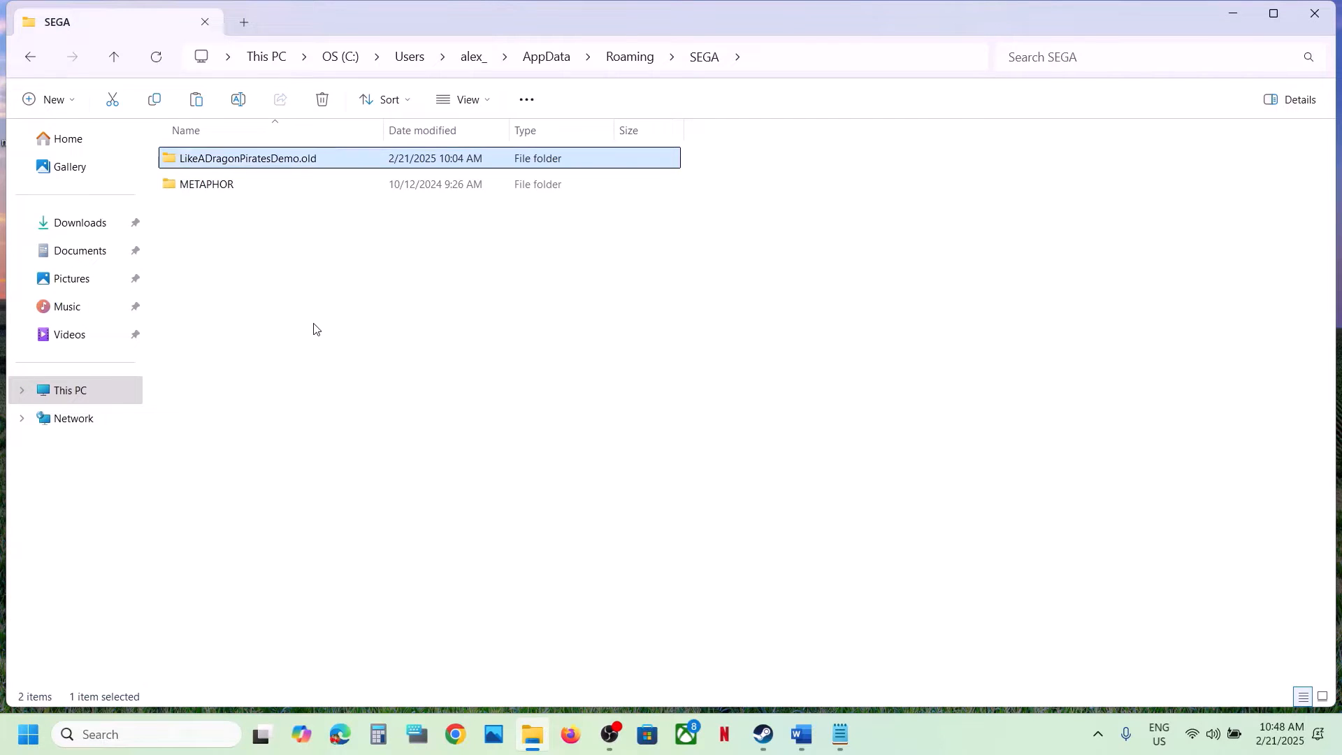
Delete the LikeADragonPiratesDemo.old folder from SEGA and check the backup copy on the desktop
click(312, 328)
right_click(306, 163)
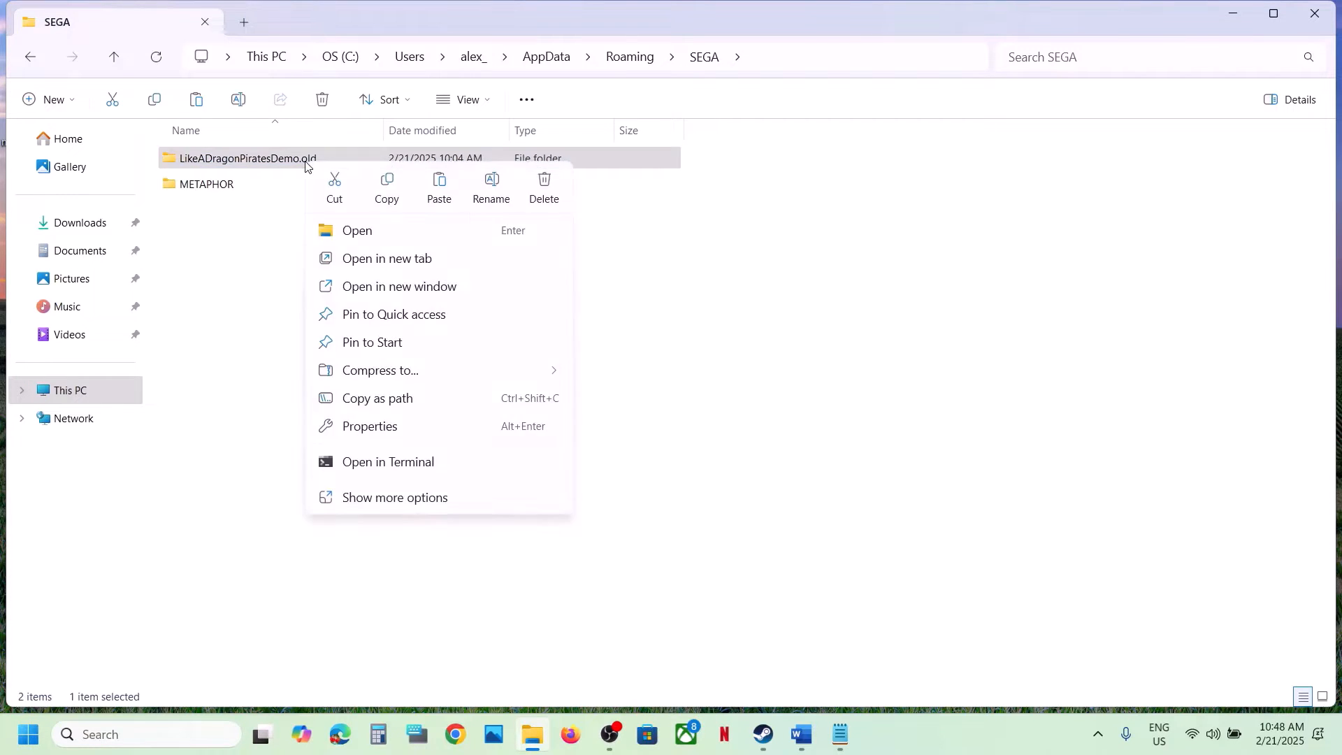
click(542, 186)
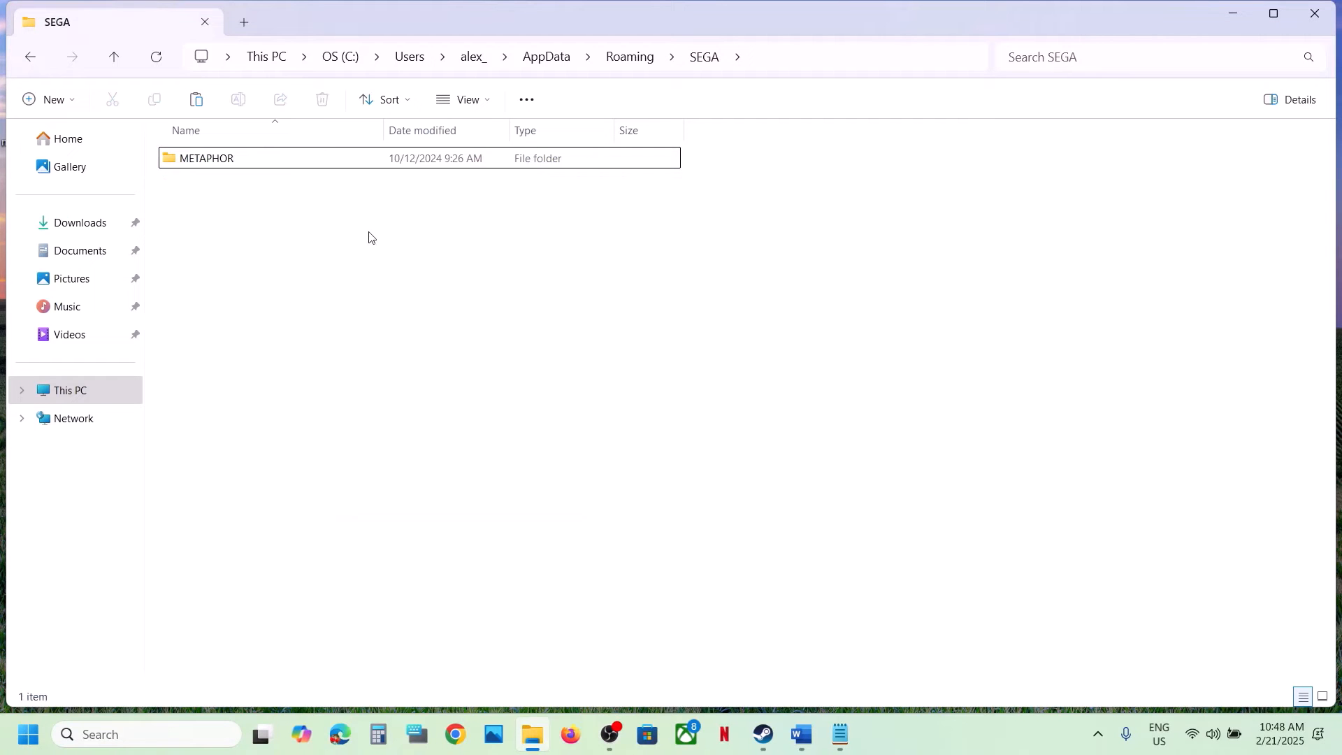
key(super+d)
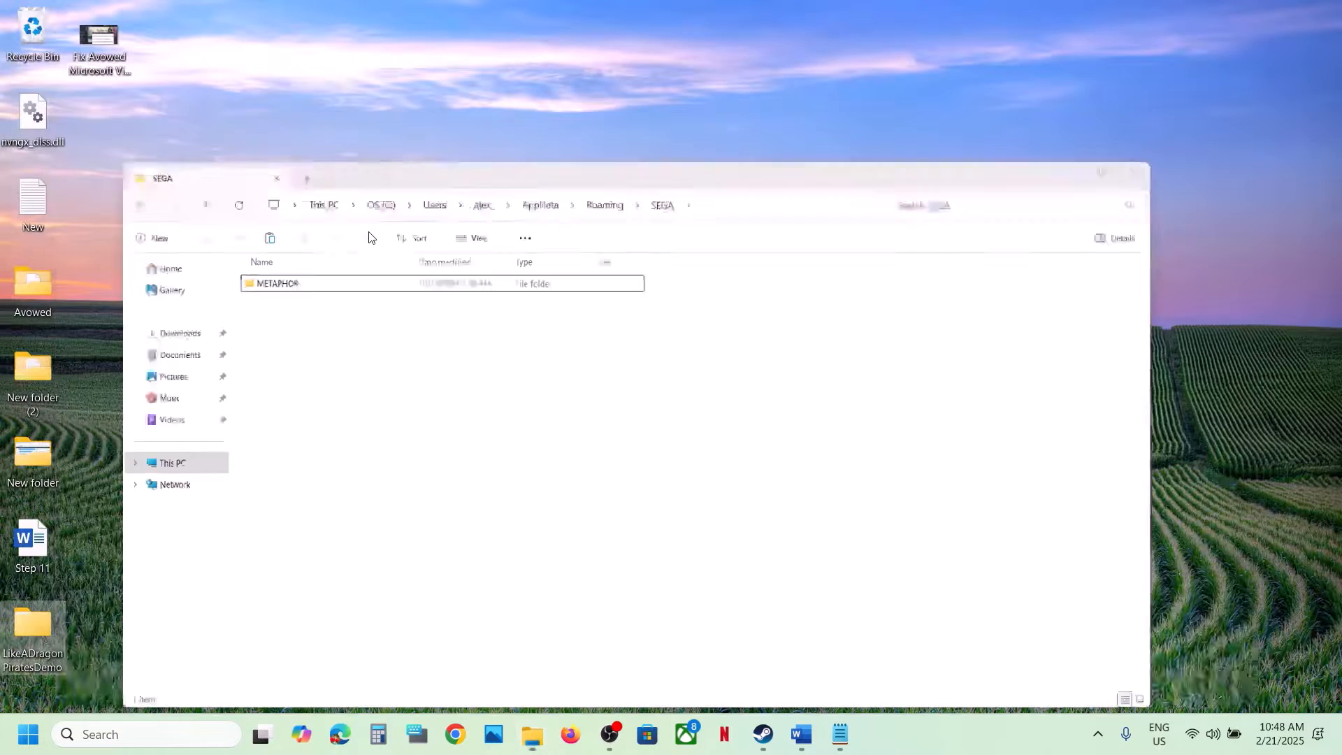
click(63, 646)
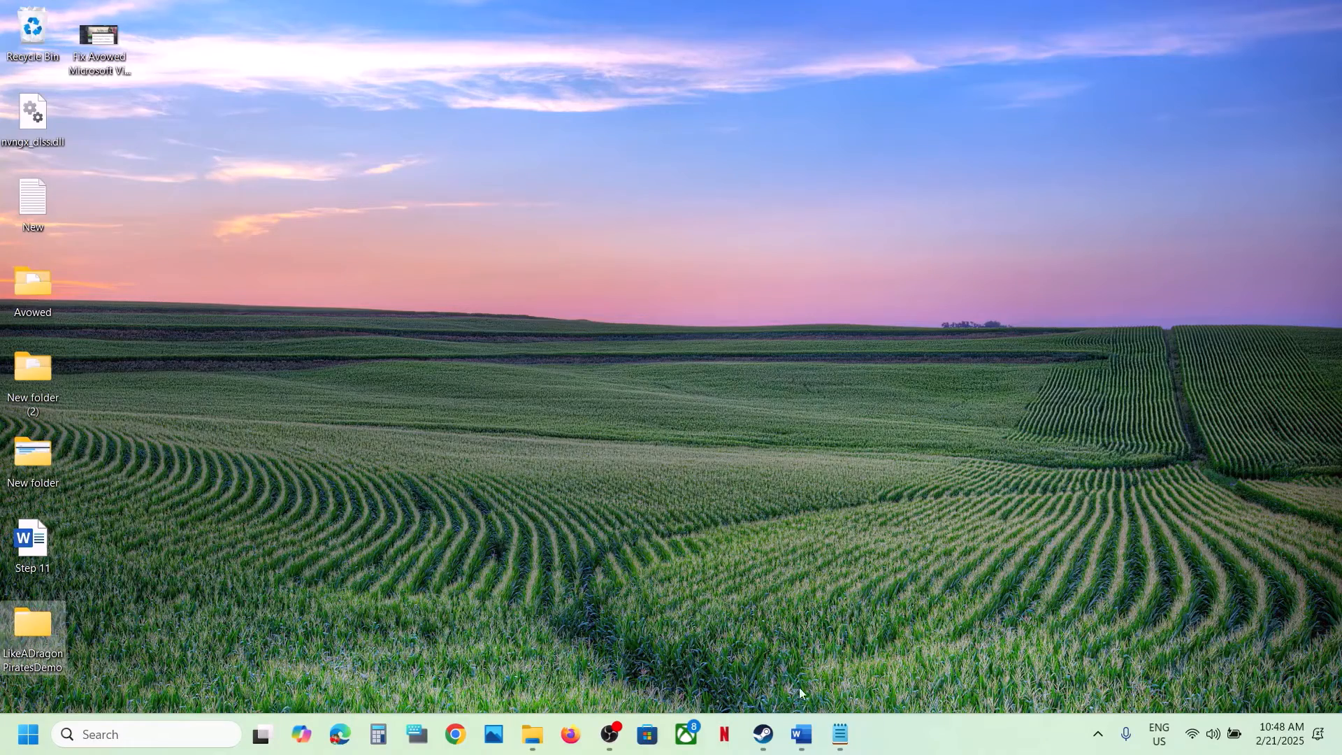
Look at the game's Steam library page, switch to the Step 11 Word document and read Step 4
click(764, 734)
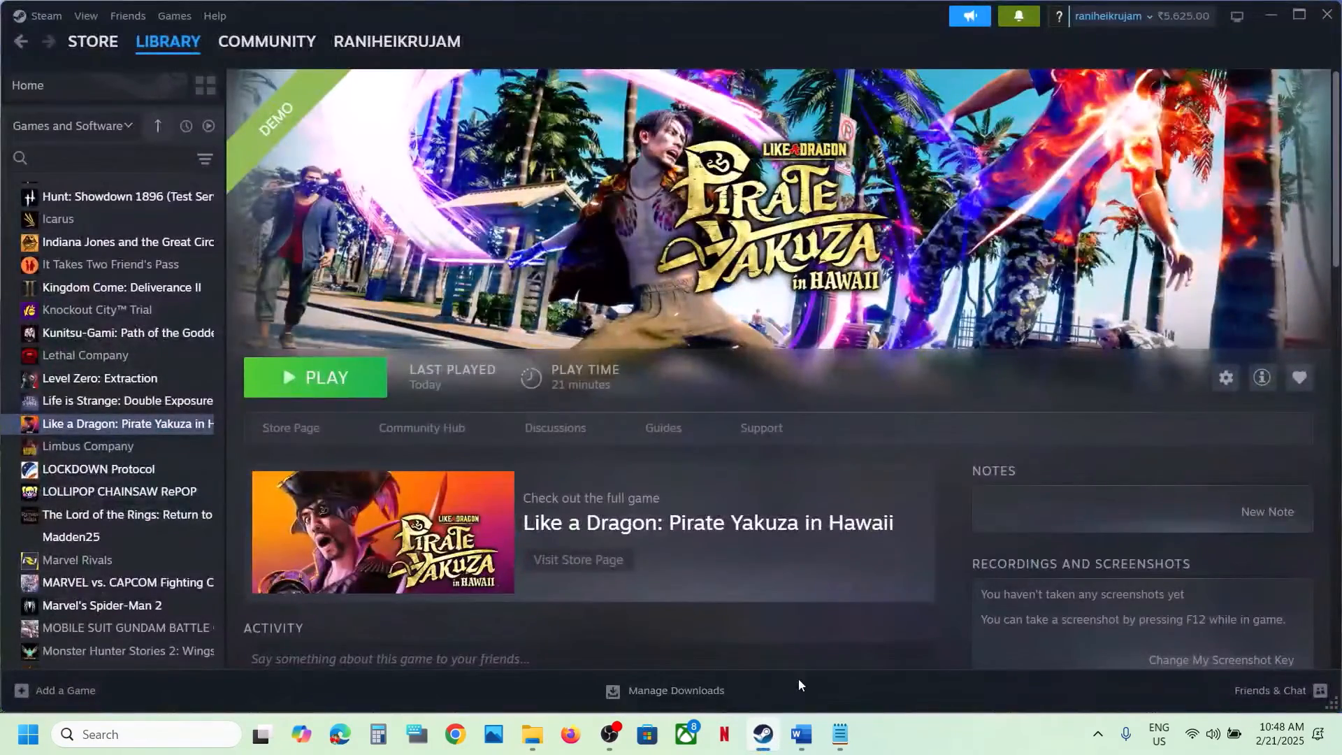
click(801, 735)
scroll(543, 501, down, 2)
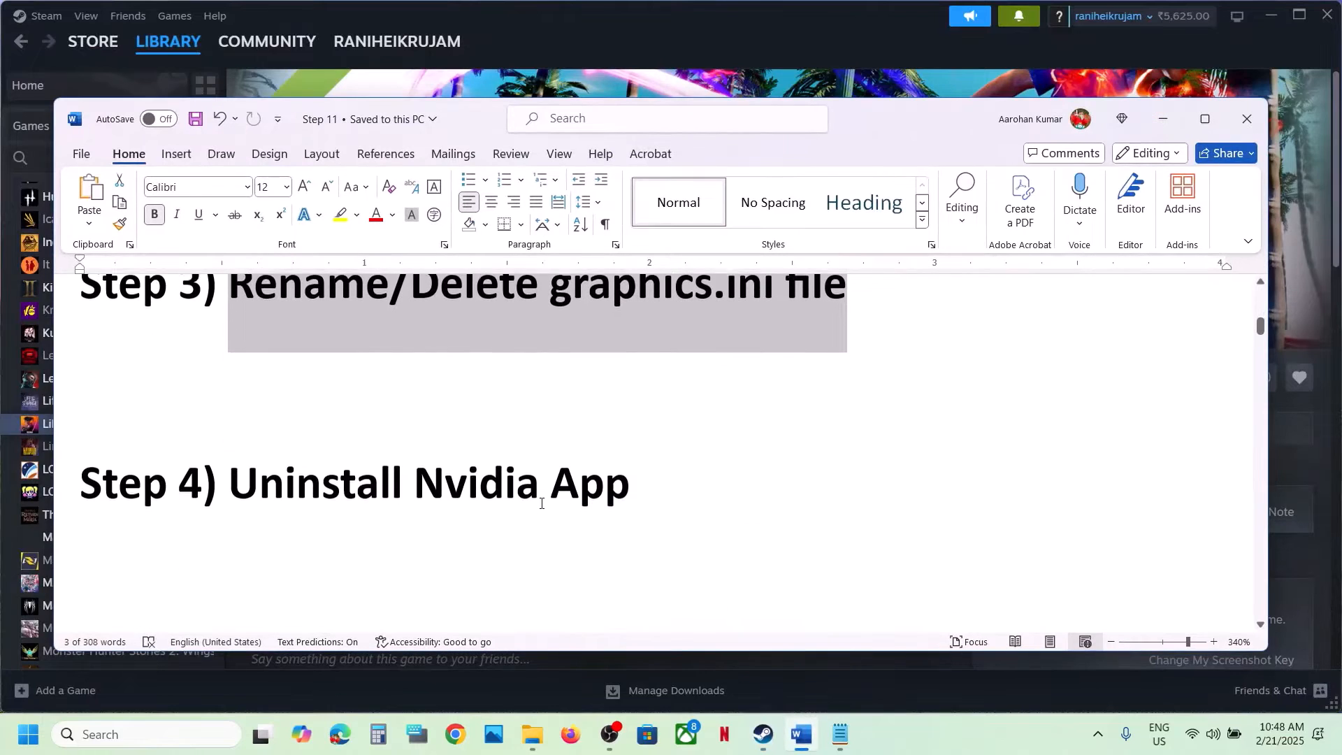
drag(248, 473, 374, 472)
click(616, 465)
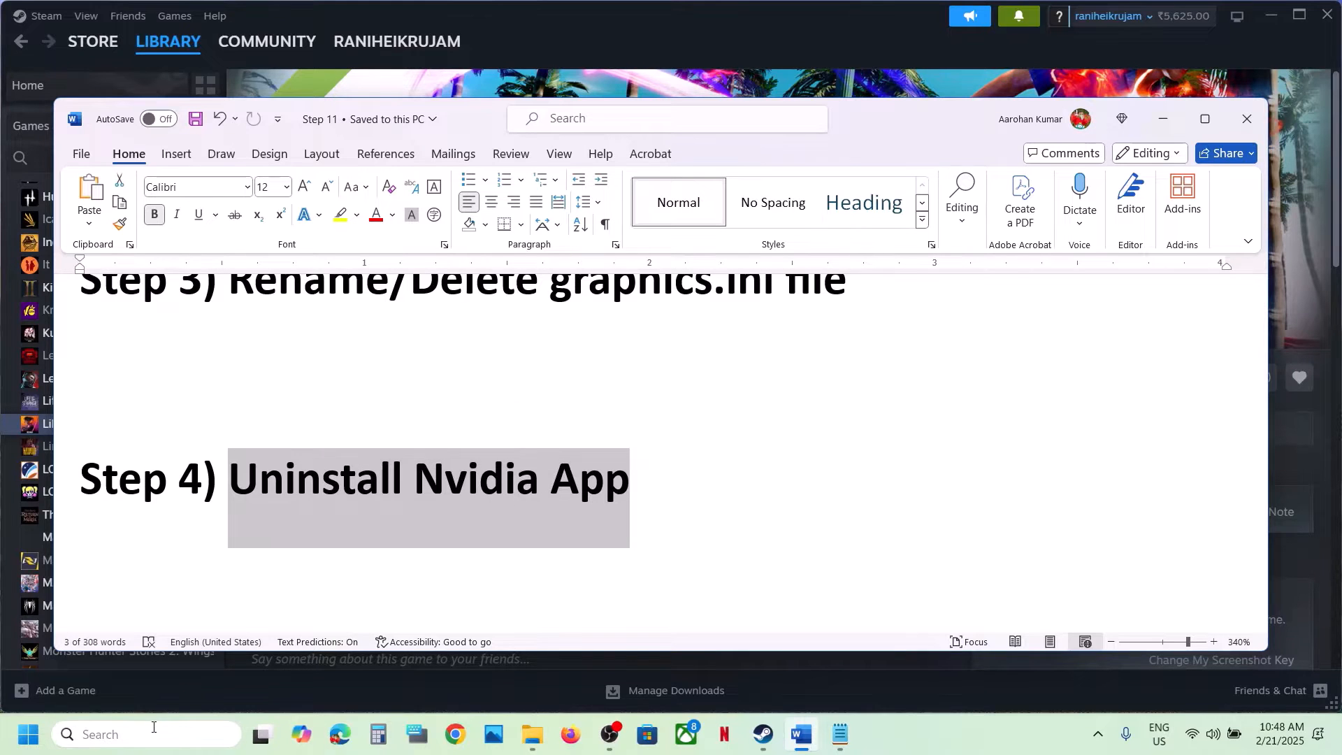
Open Control Panel from a Windows search and go to its Programs and Features list
click(153, 727)
text(control)
key(Return)
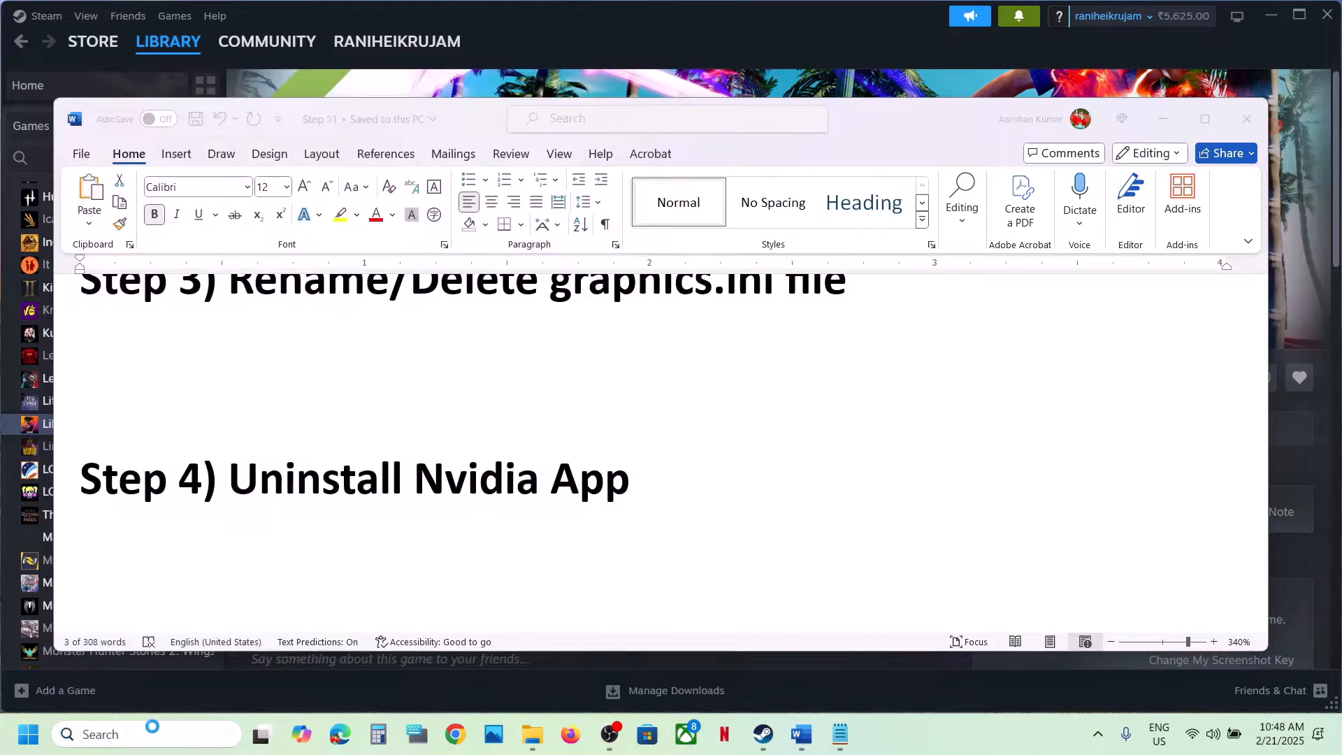
click(451, 357)
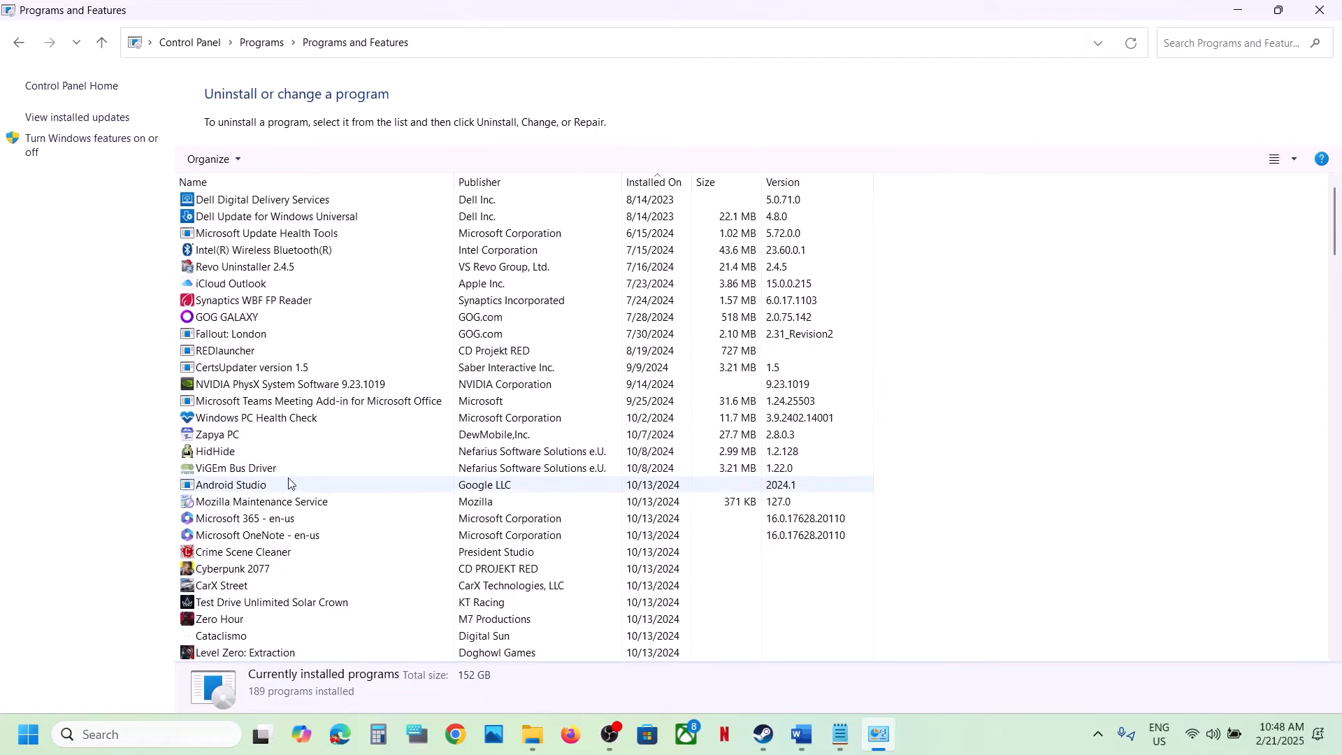
Find NVIDIA app 11.0.2.312 among the installed programs and uninstall it
click(288, 483)
key(n)
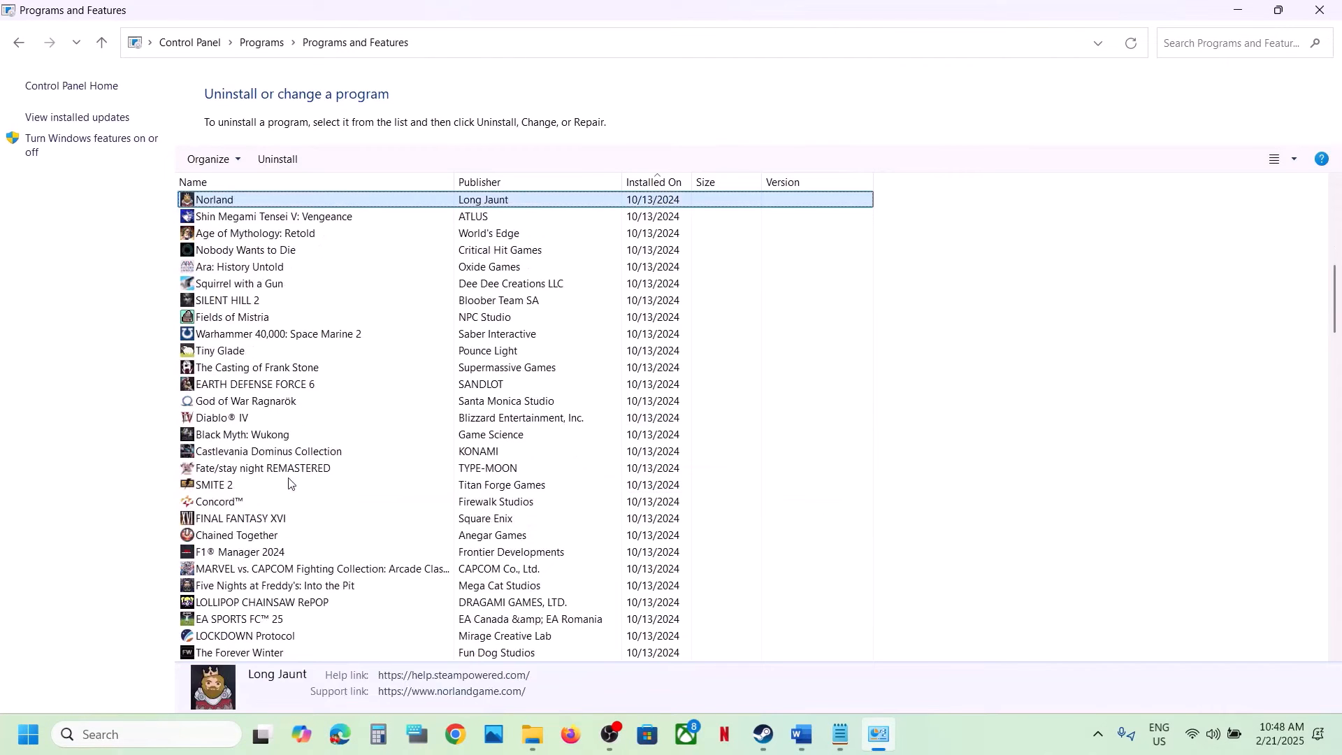
key(n)
key(n)
key(n)
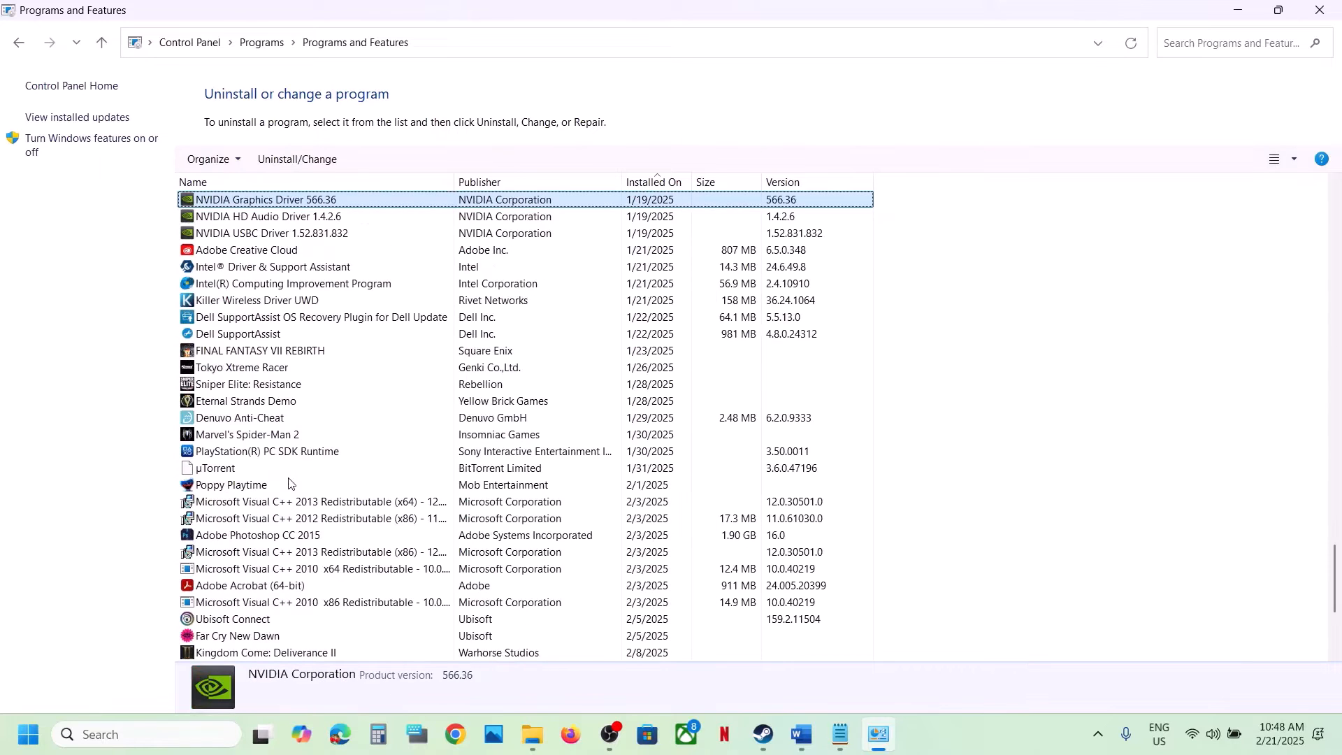
key(n)
key(n)
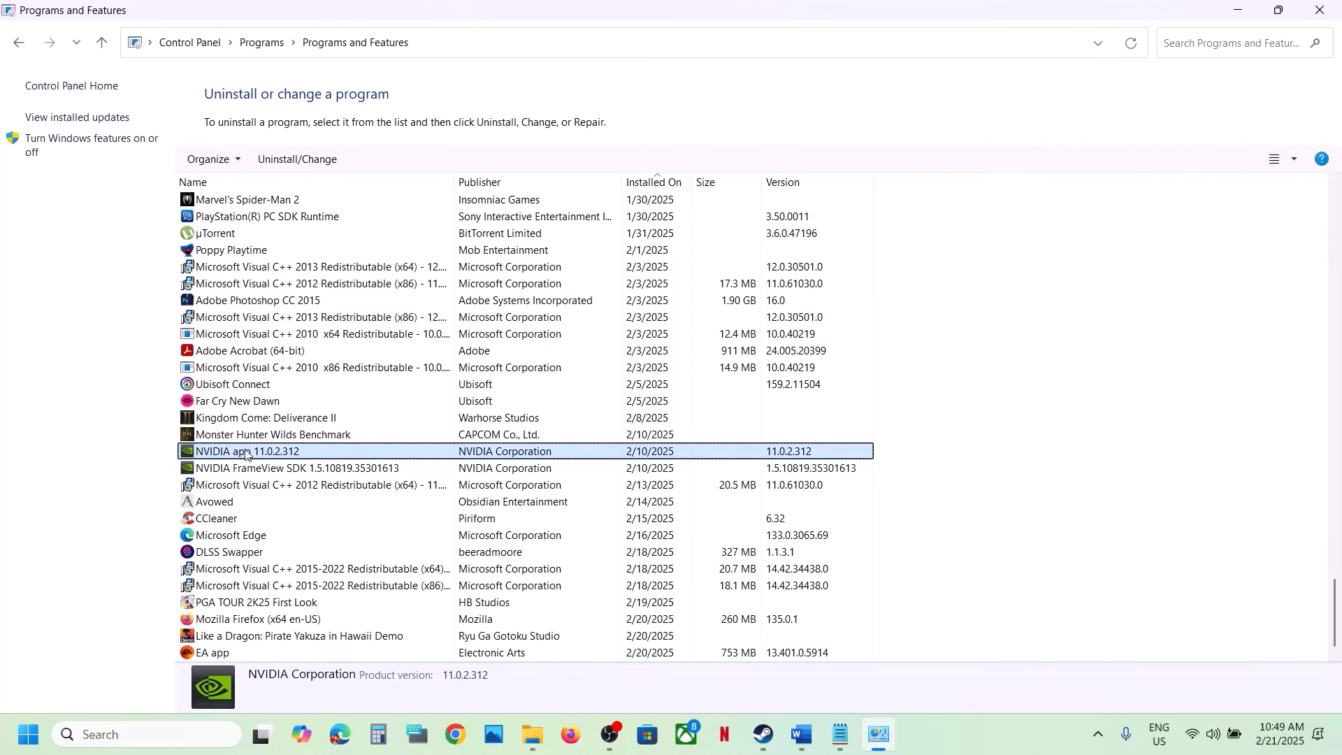
right_click(244, 458)
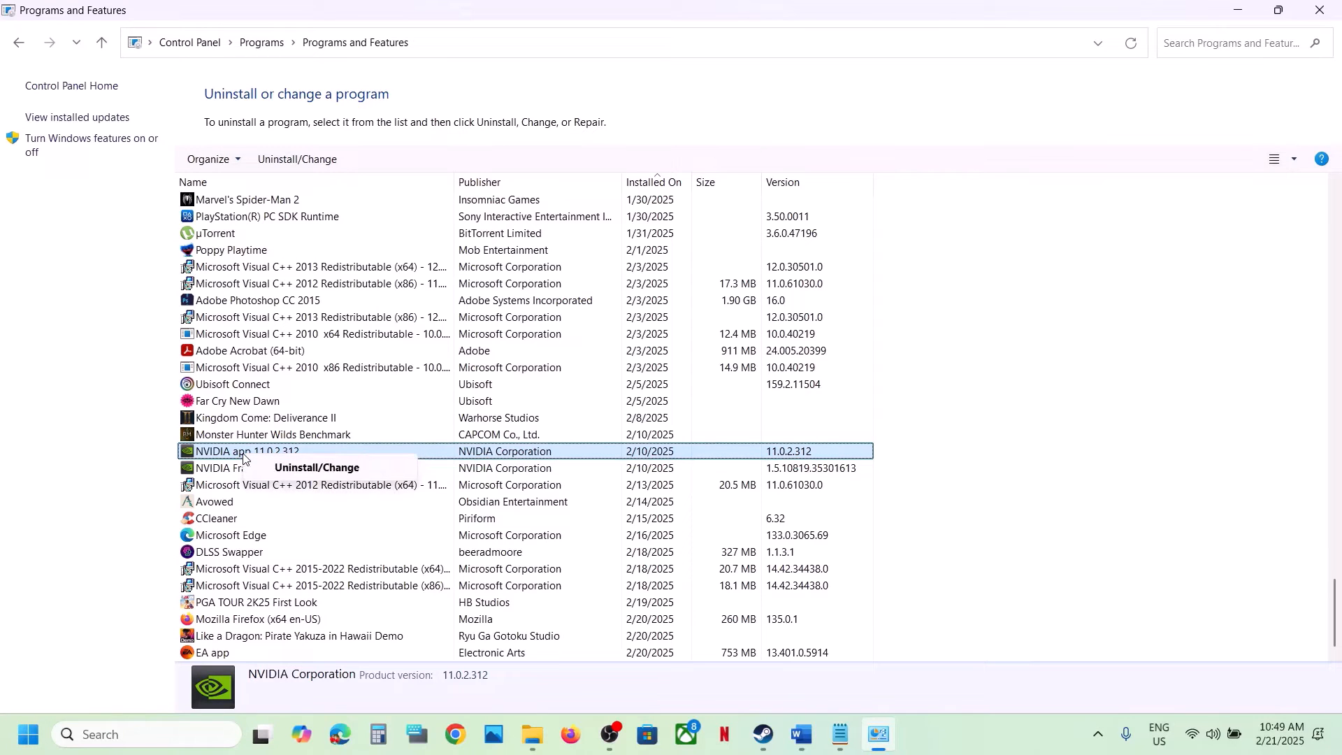
click(287, 467)
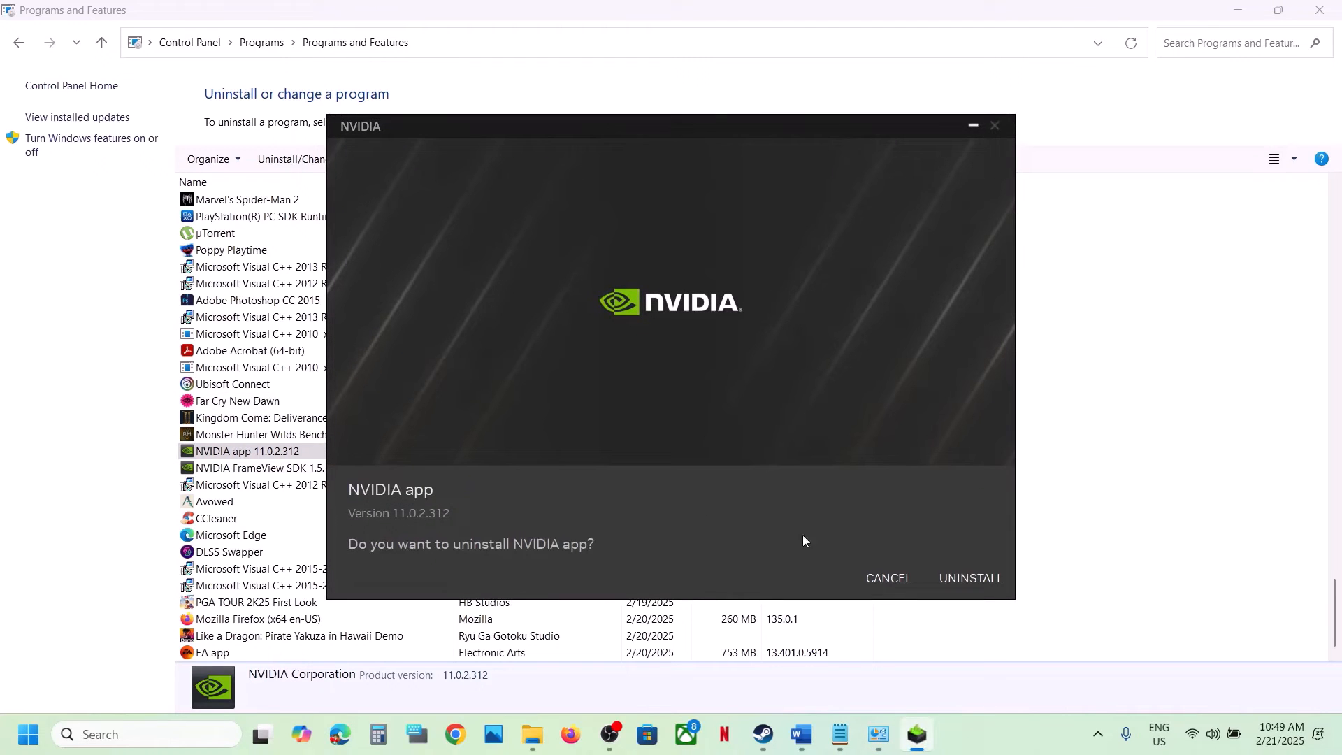
click(972, 578)
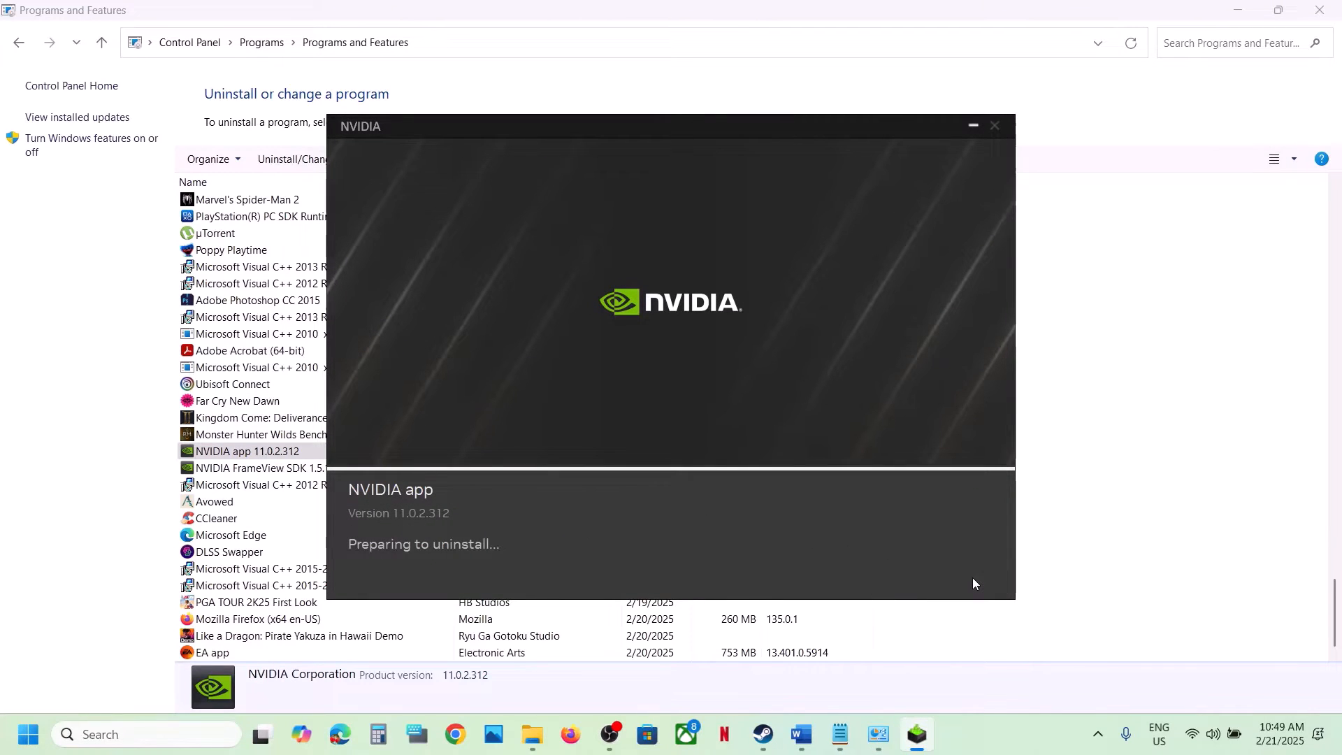
Look at the Windows power options for restarting the PC, and switch to Steam
key(super)
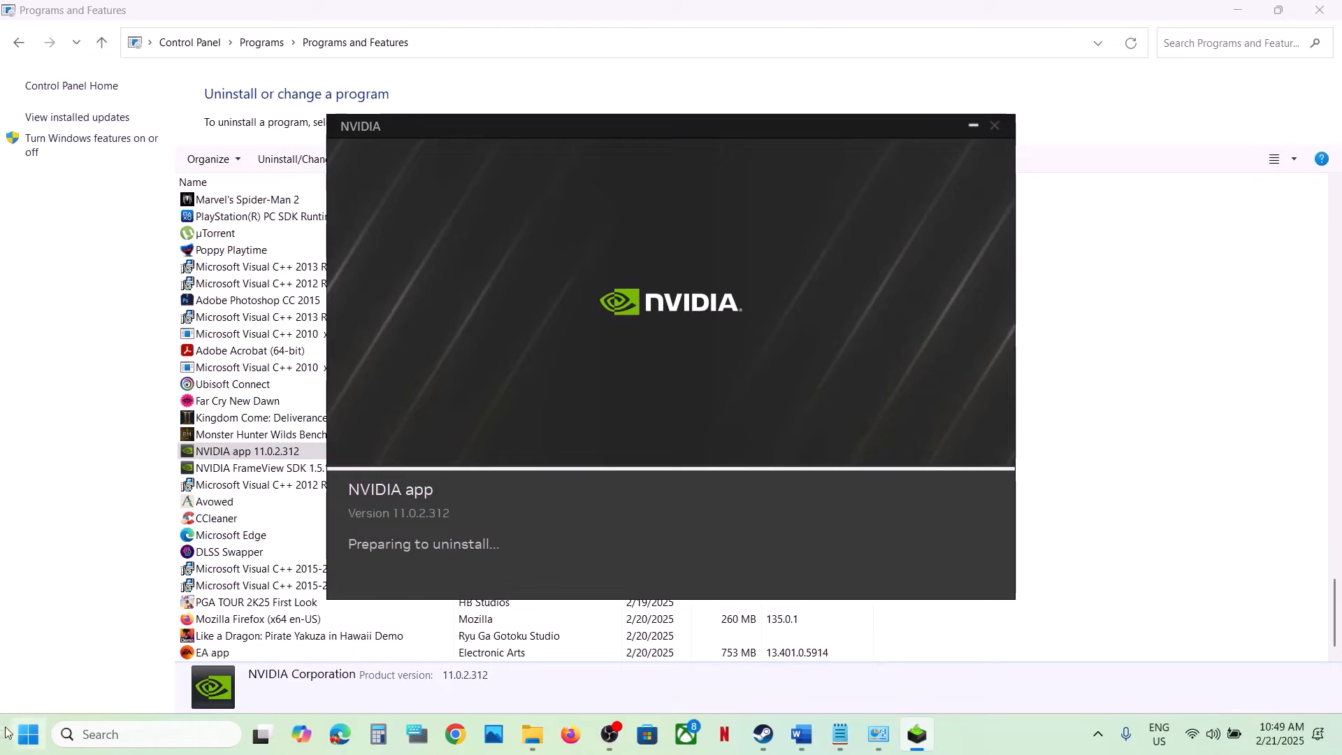
click(508, 674)
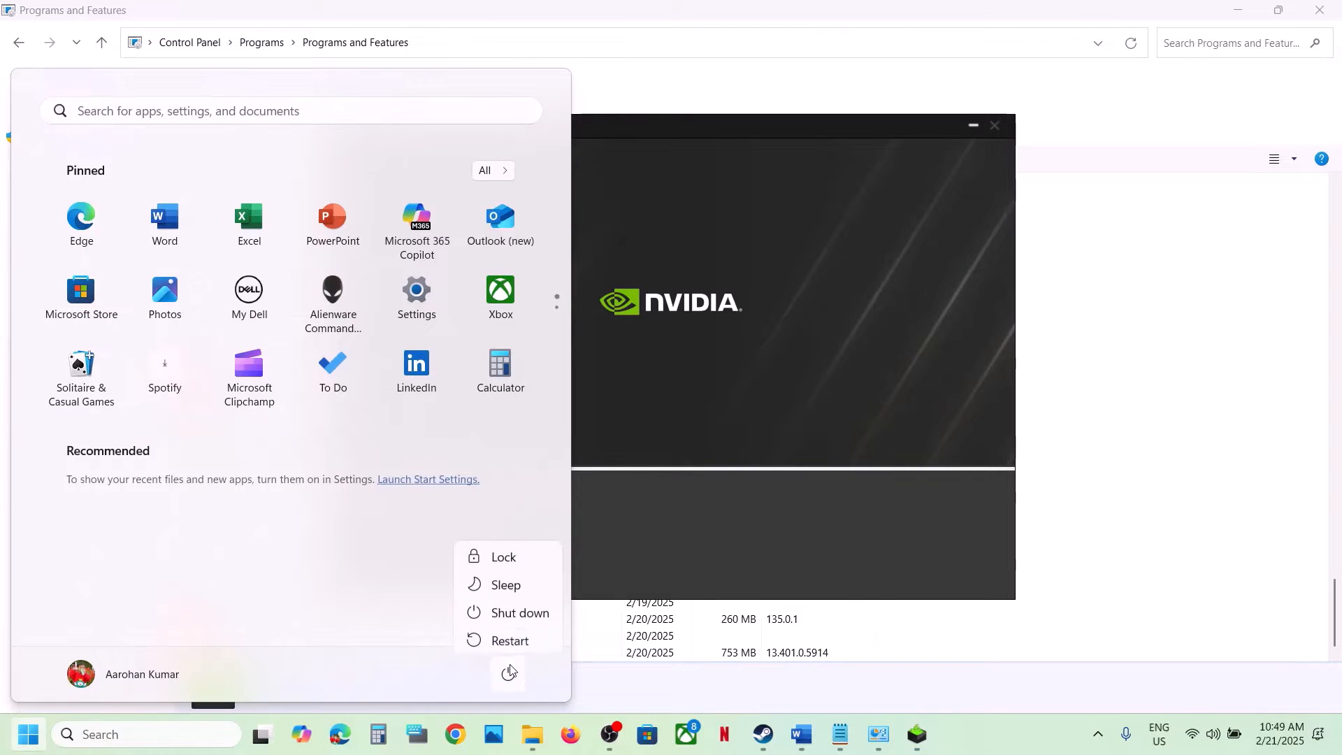
click(764, 731)
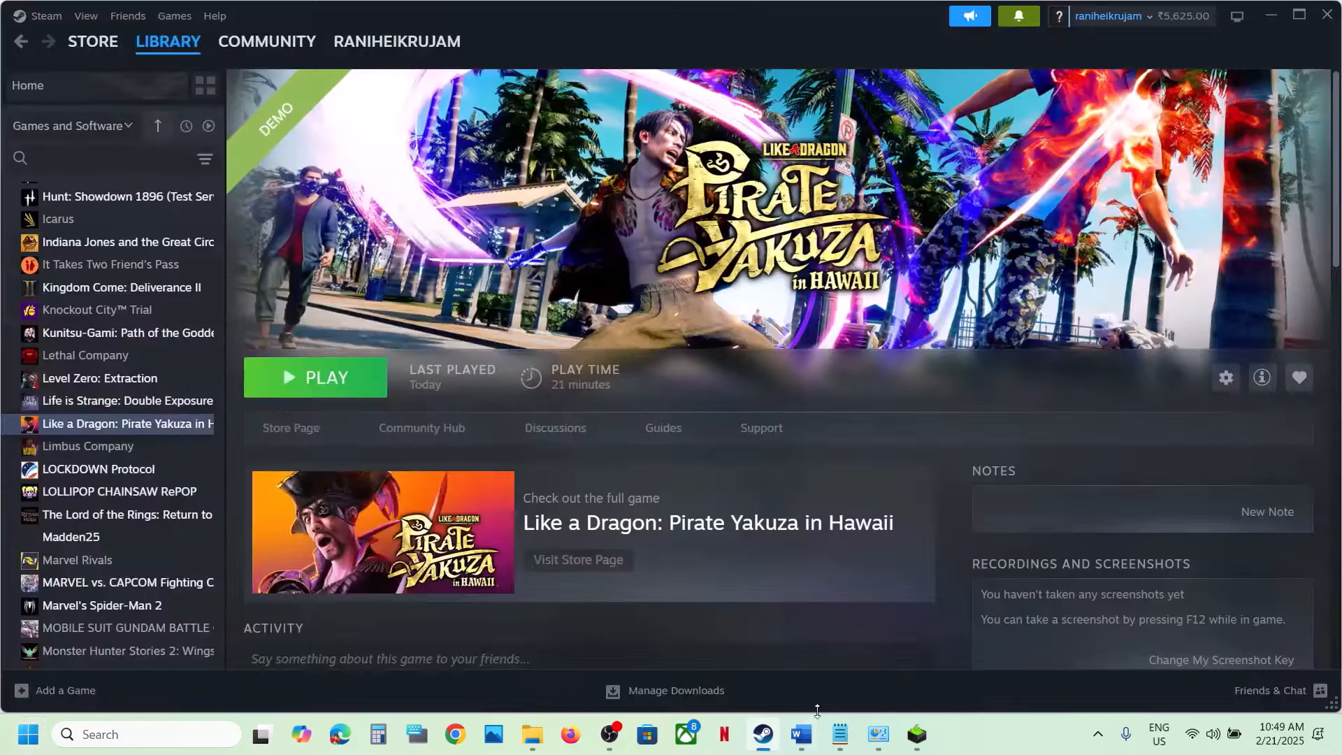
Switch to the Step 11 Word document and highlight the -dx11/-dx12 launch options text in Step 5
click(817, 740)
scroll(546, 497, down, 3)
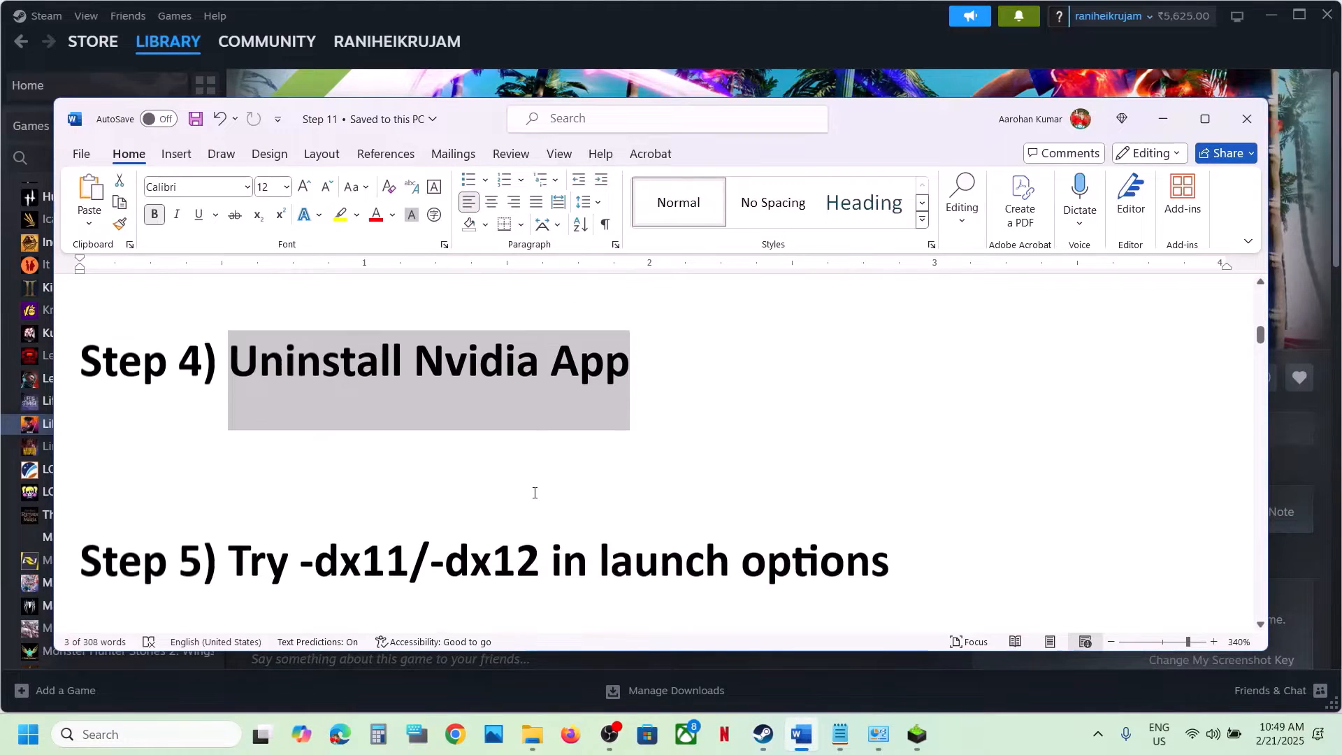
drag(301, 500, 740, 501)
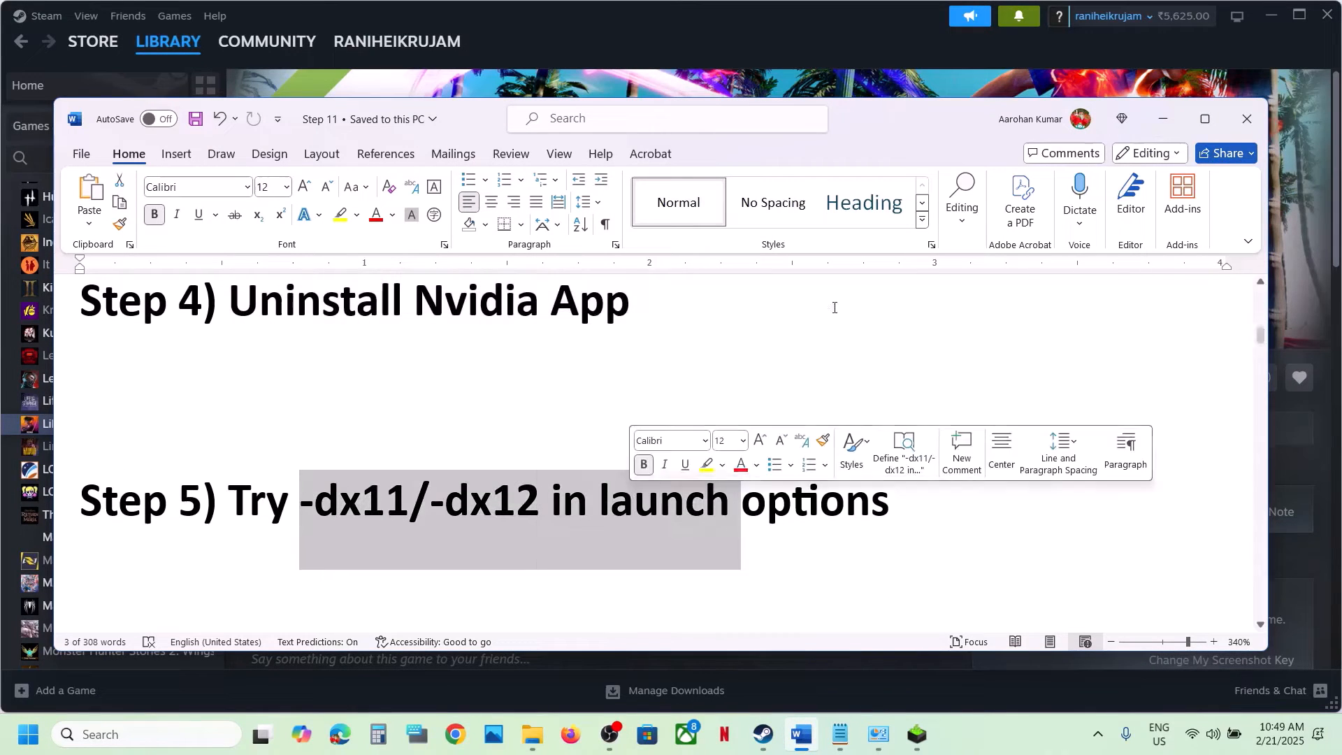
In Steam, set the launch options of the Like a Dragon: Pirate Yakuza in Hawaii Demo to -dx11 and close its properties
click(886, 59)
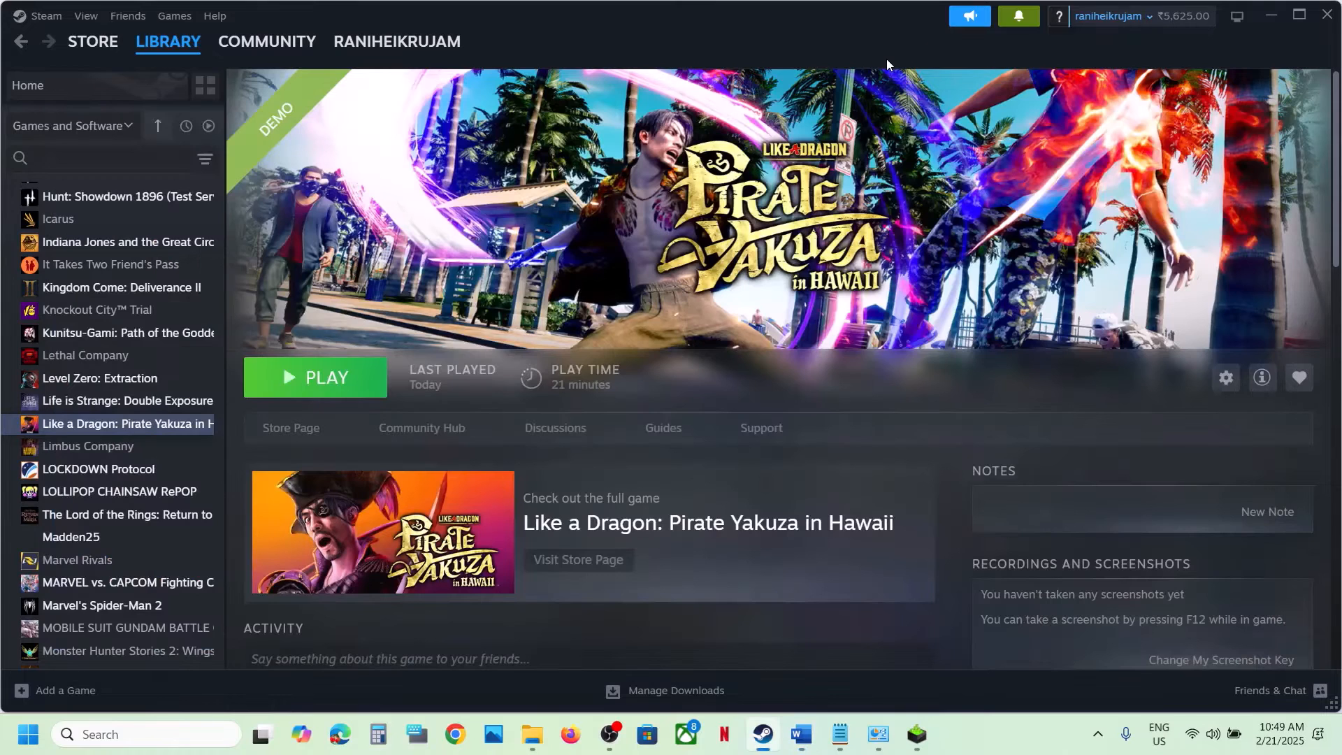
right_click(187, 425)
click(237, 563)
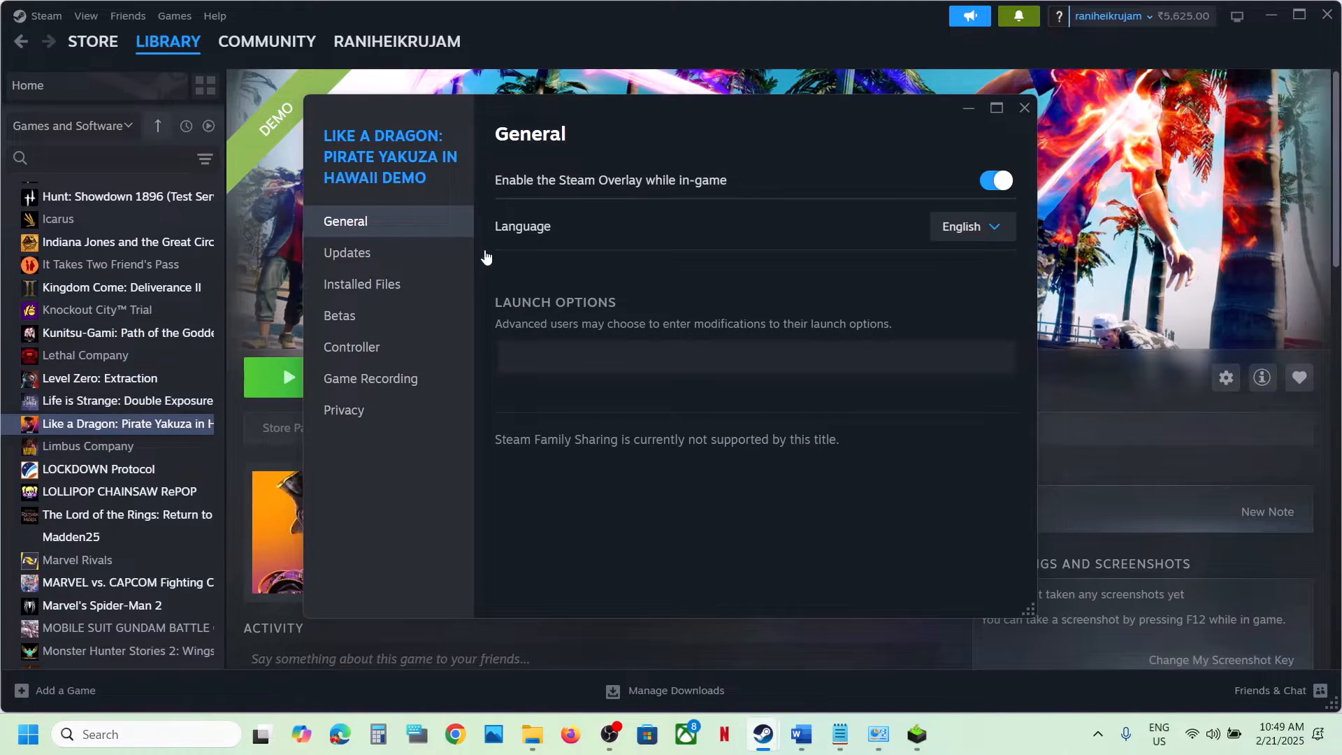
click(551, 353)
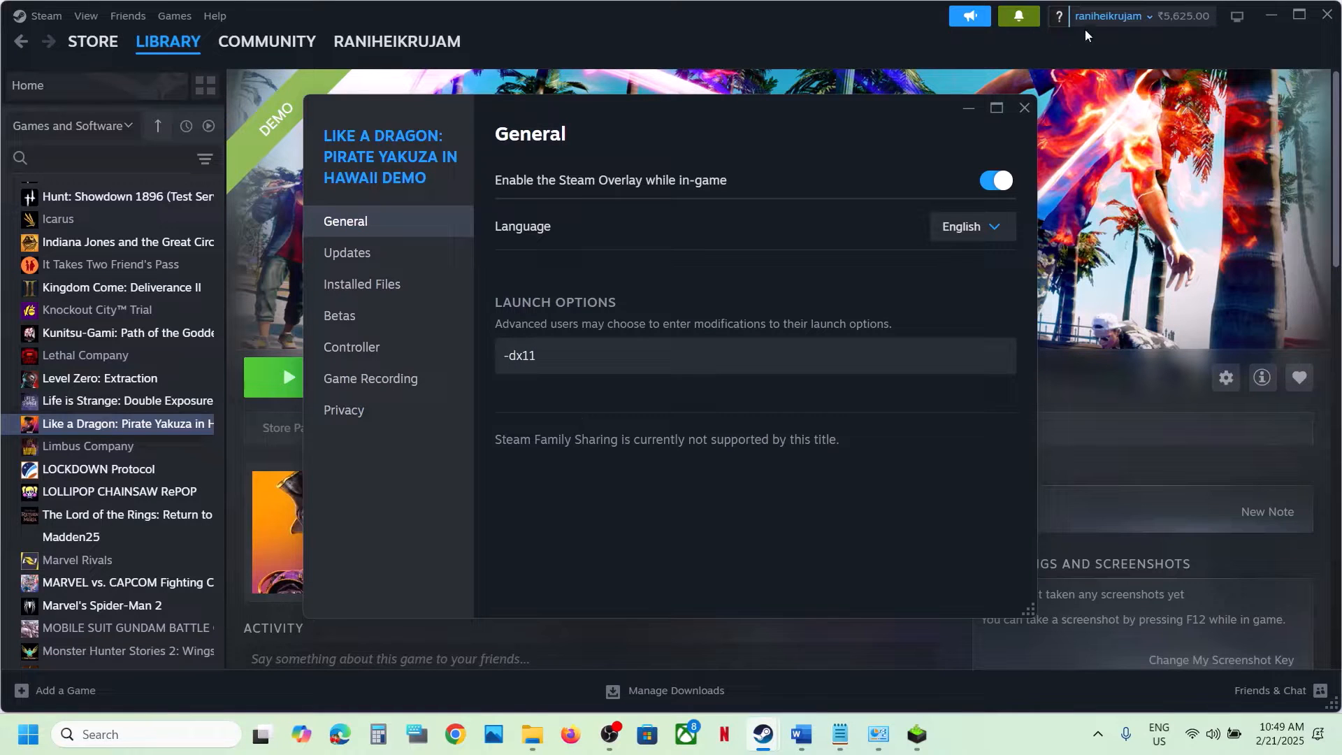
click(1025, 113)
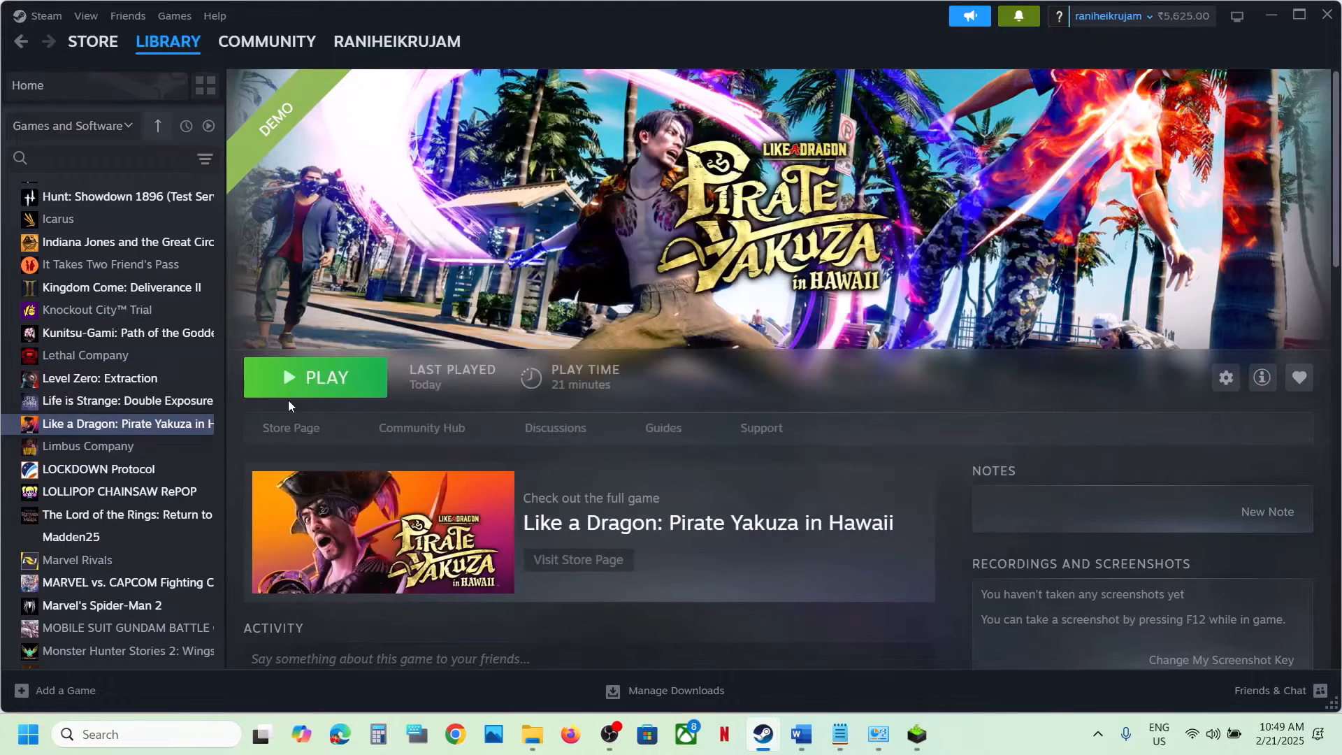
Reopen the game demo's properties and replace its launch options with -dx12
right_click(172, 432)
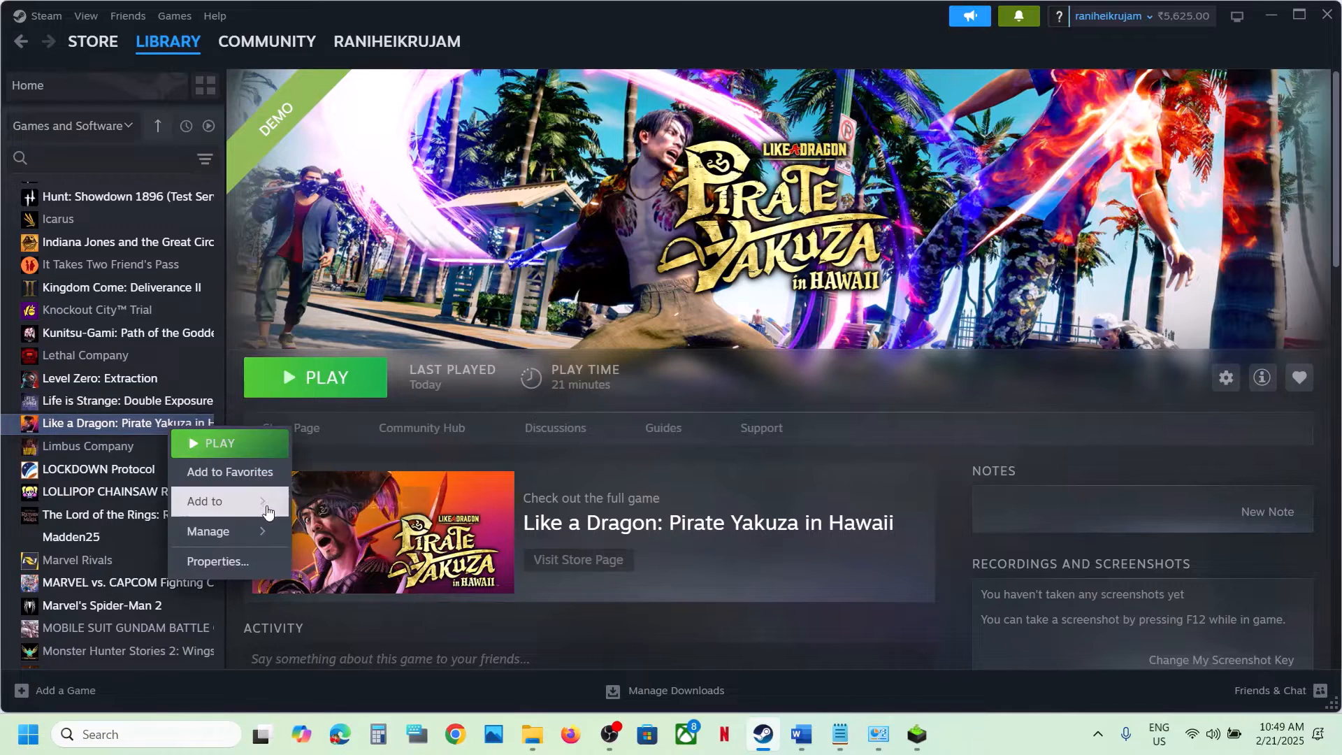
click(239, 569)
drag(567, 366, 387, 390)
text(-dx12)
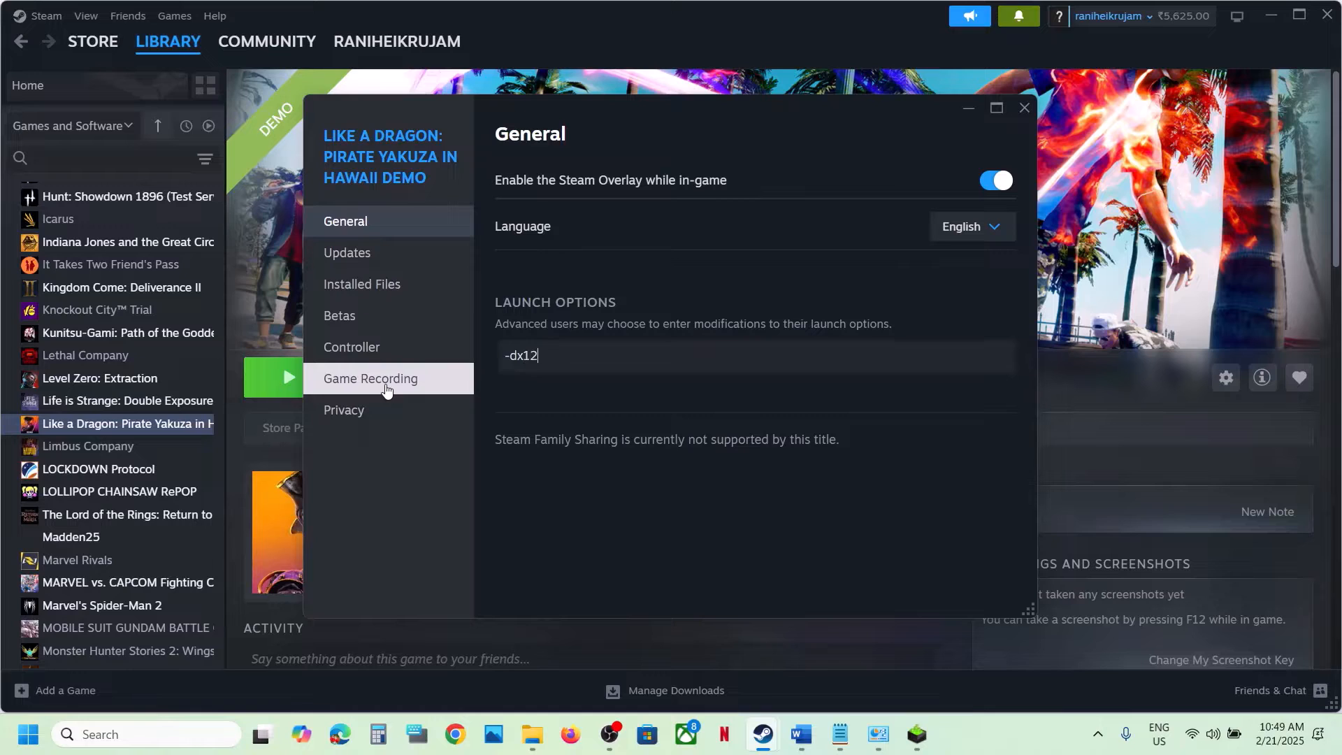
click(544, 499)
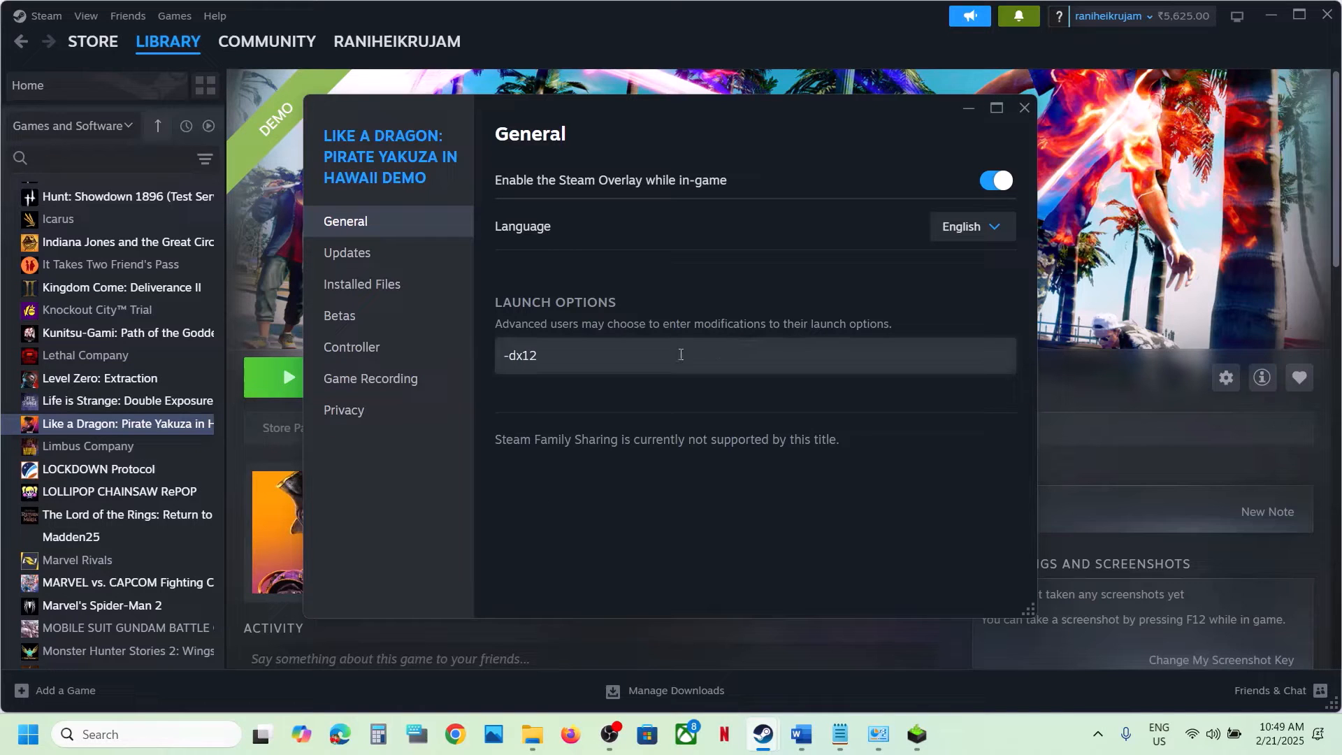
Clear the game demo's launch options and close its properties
drag(681, 354, 443, 374)
key(BackSpace)
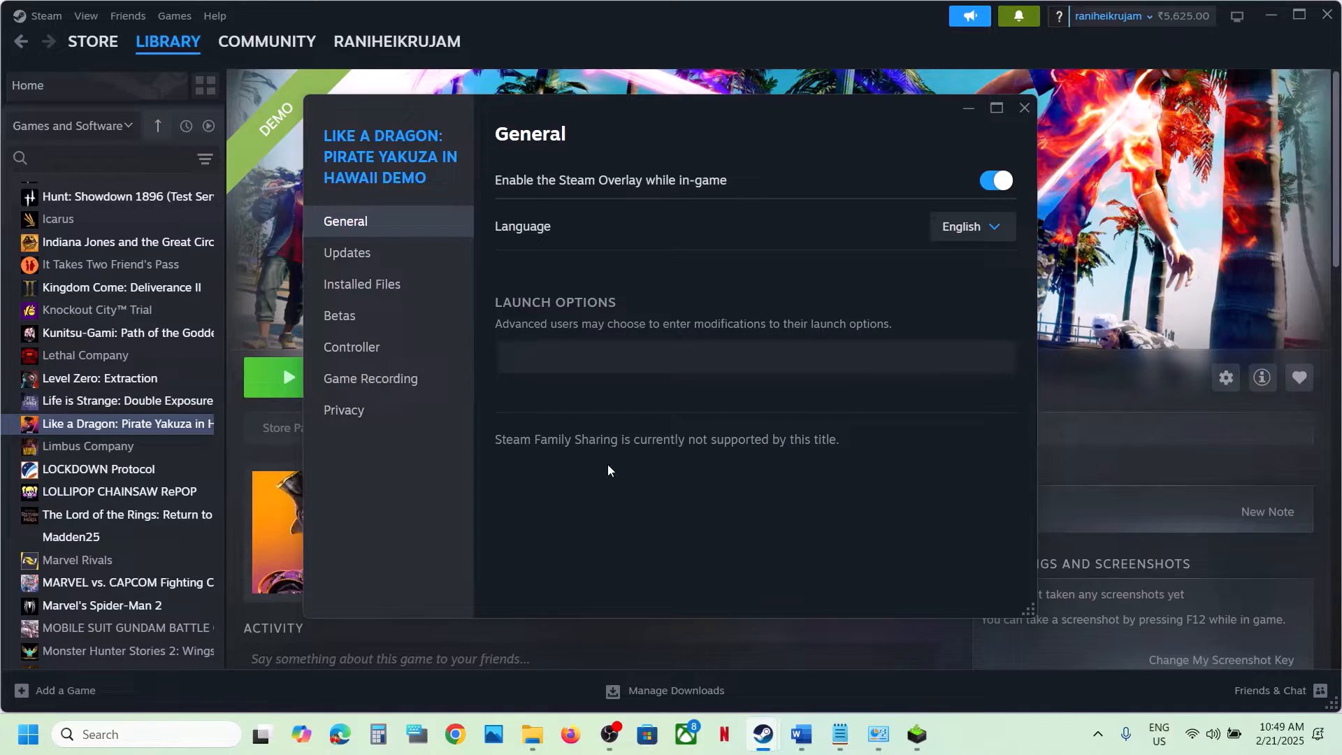
click(1025, 107)
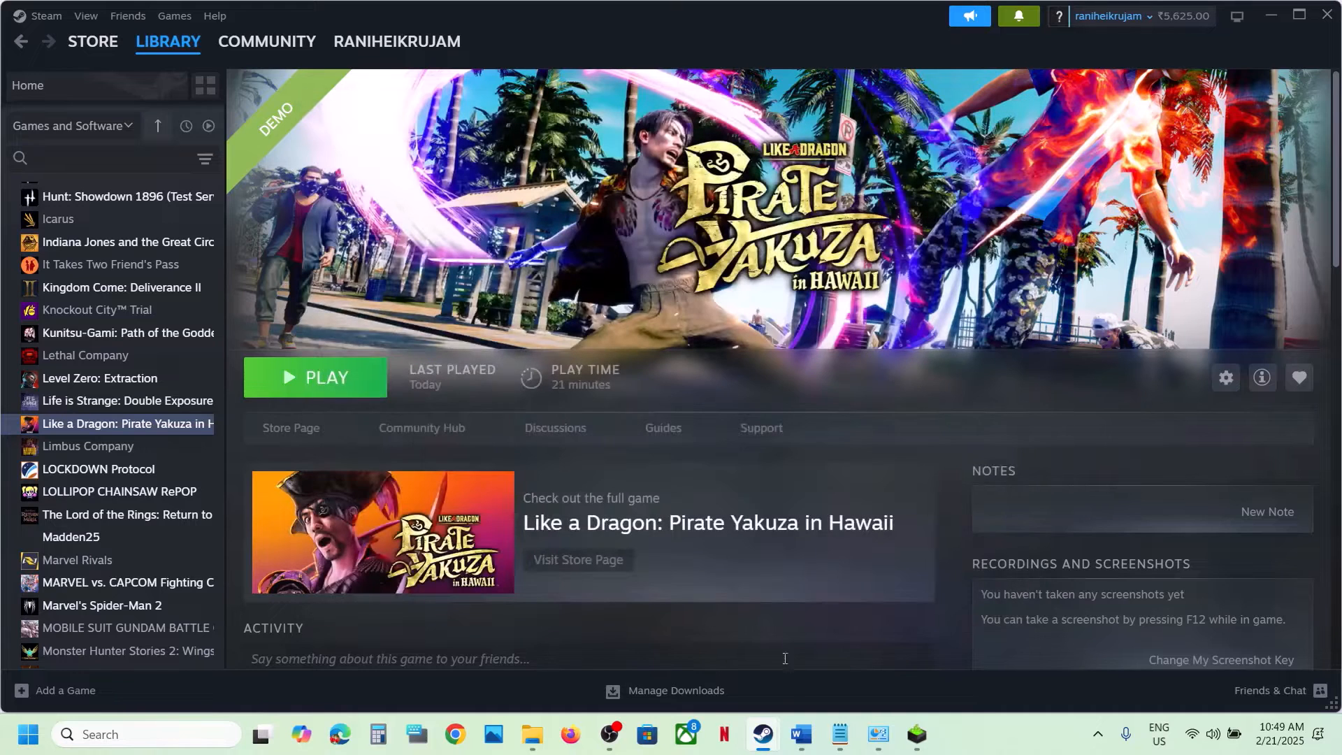
Switch to the Step 11 Word document and copy "Hardware accelerated GPU Scheduling" from Step 6
click(801, 734)
scroll(776, 569, down, 3)
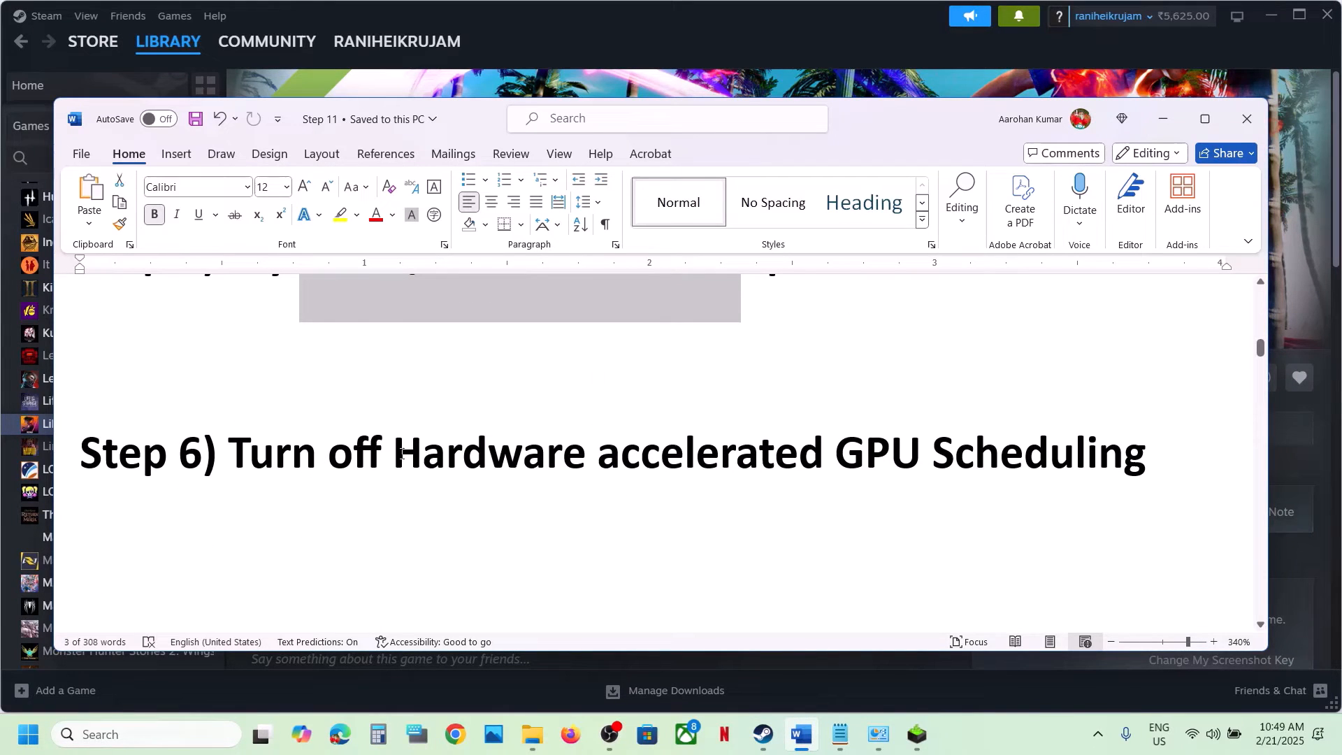
drag(401, 453, 1016, 444)
key(ctrl+c)
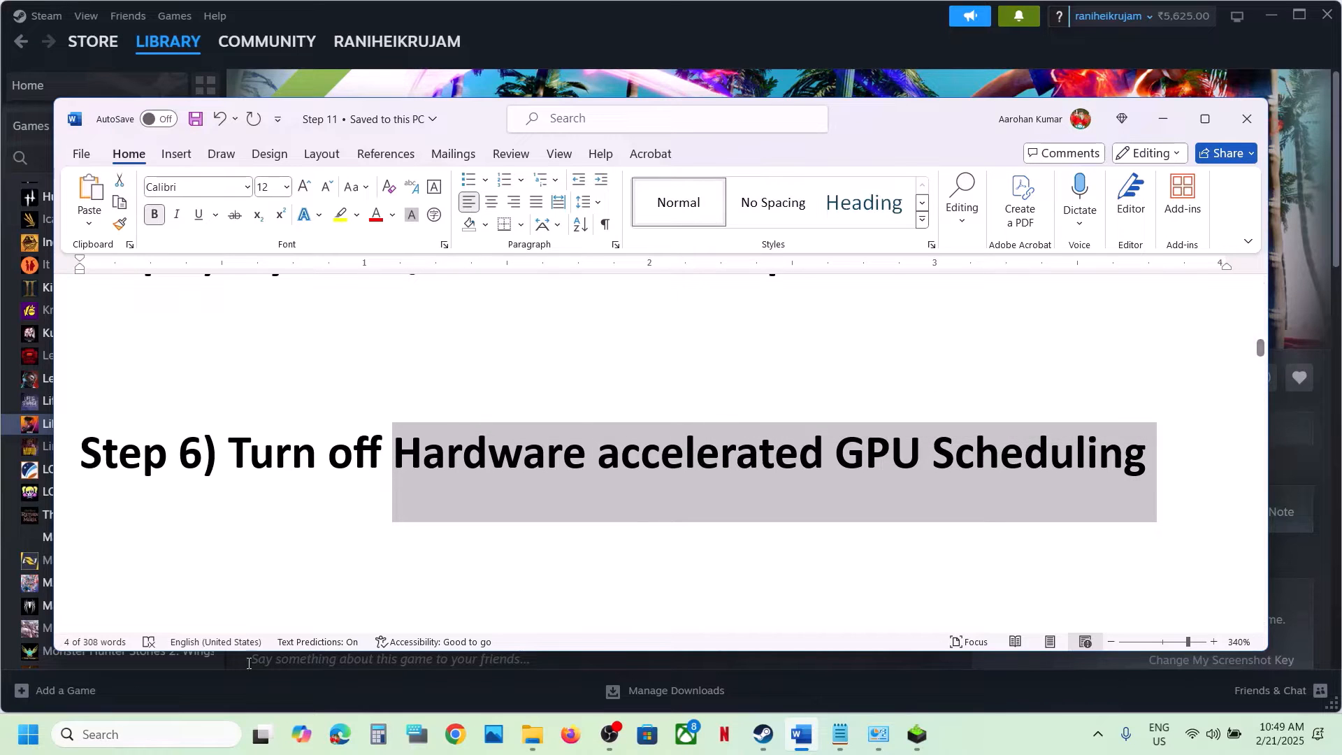
Search Windows for the copied GPU scheduling phrase and open Graphics settings from the results
click(171, 726)
key(ctrl+v)
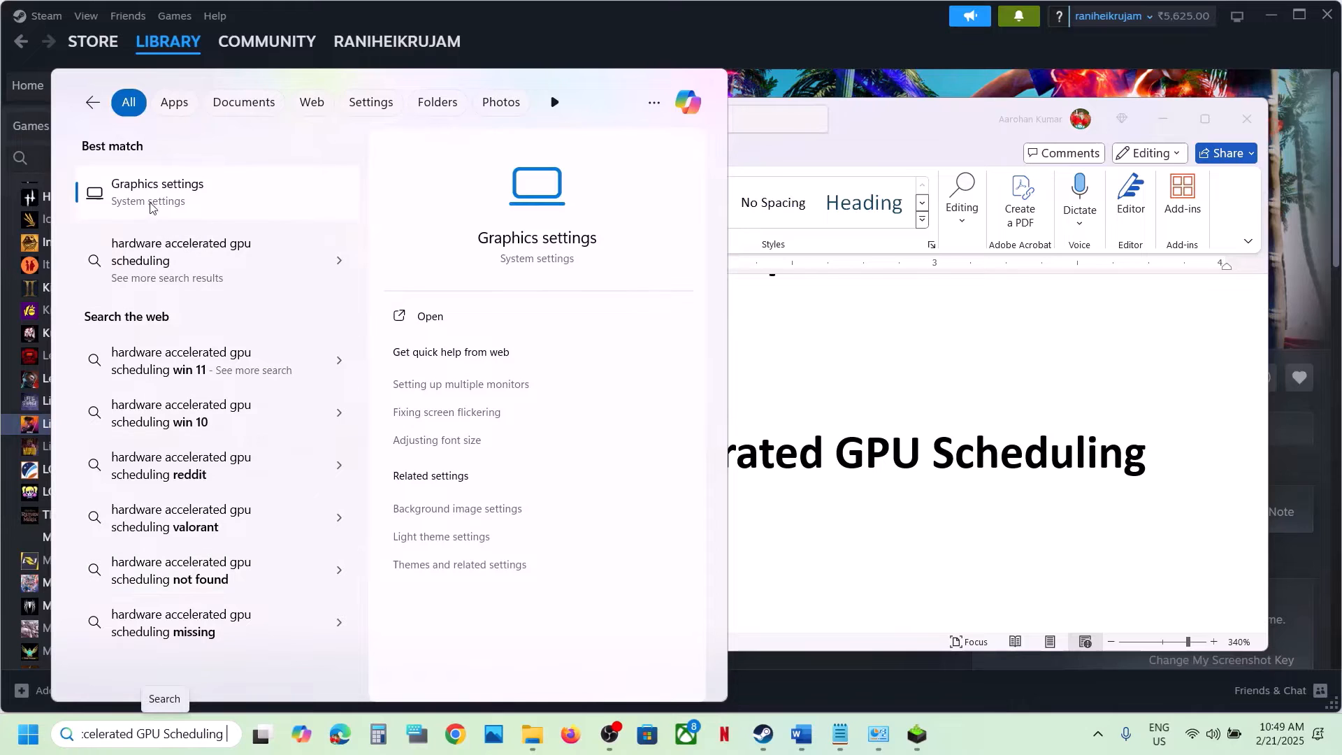
click(176, 204)
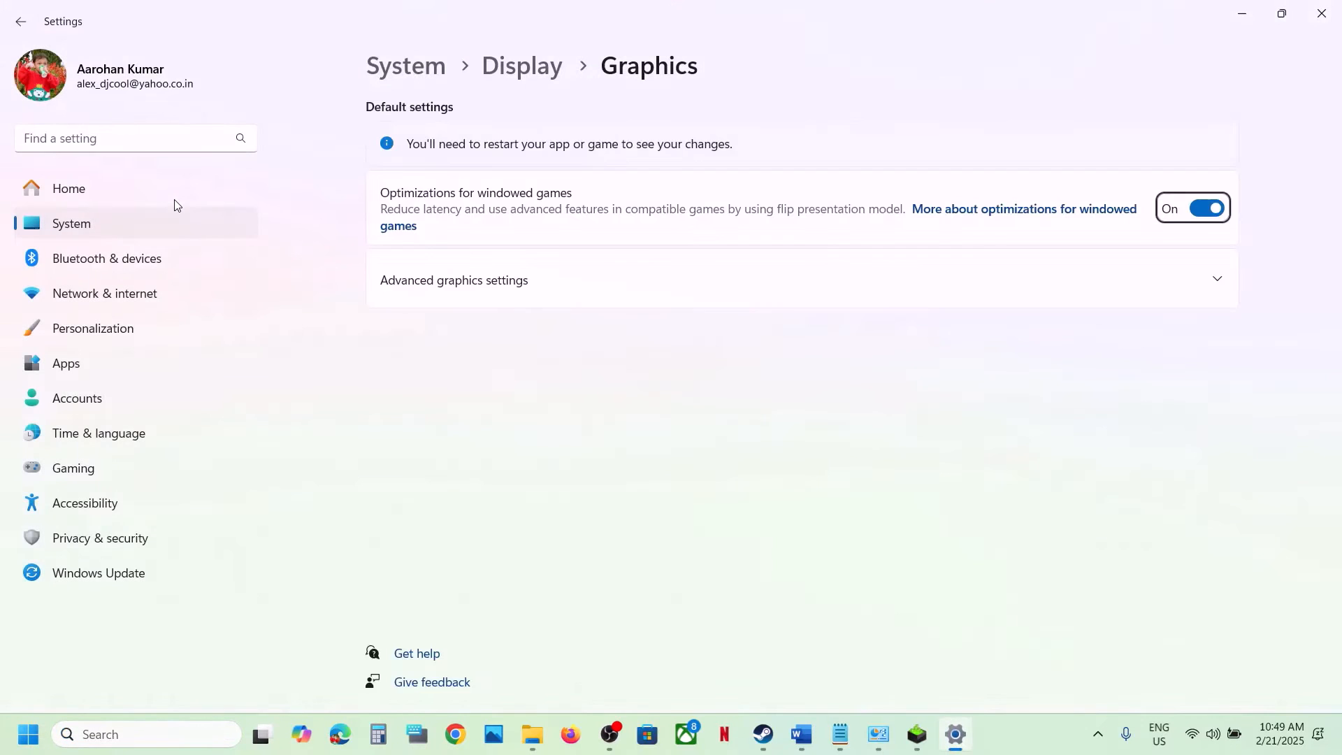
Go to the System page, open Display and reach the Graphics settings from there
click(71, 223)
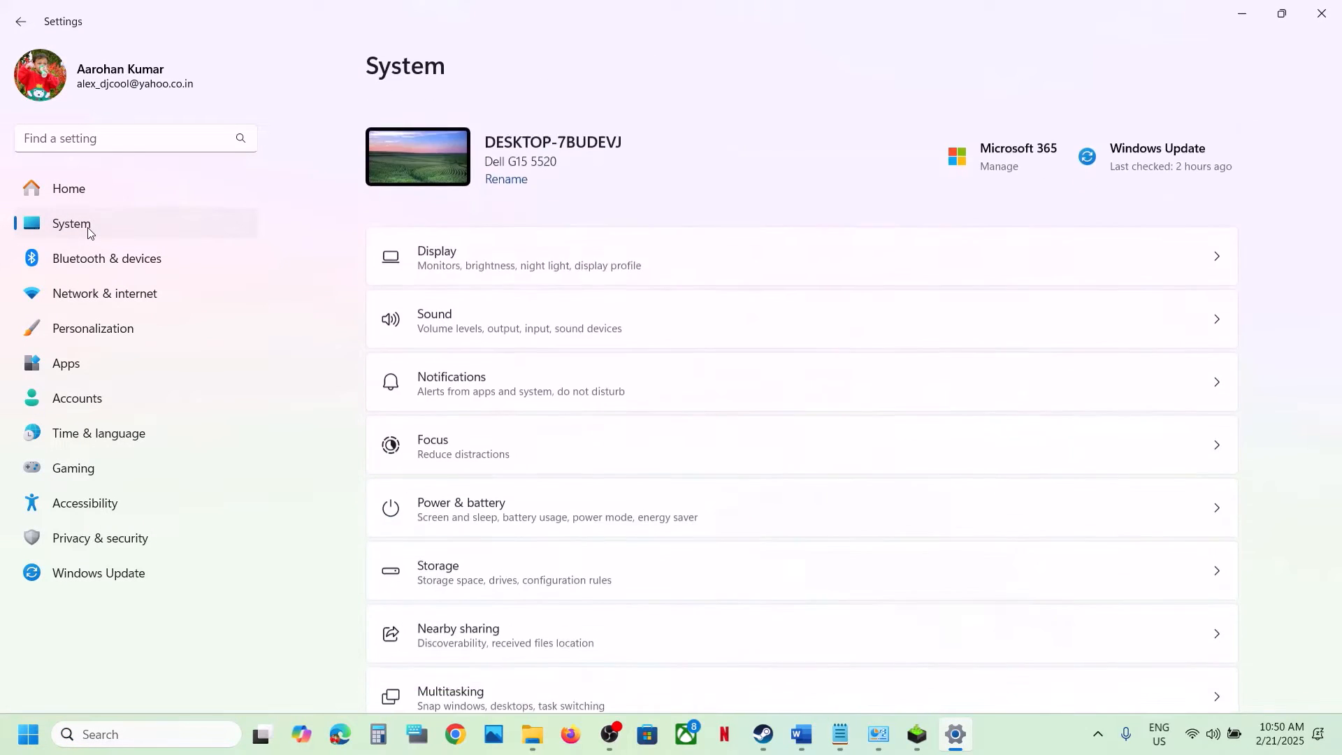
click(464, 252)
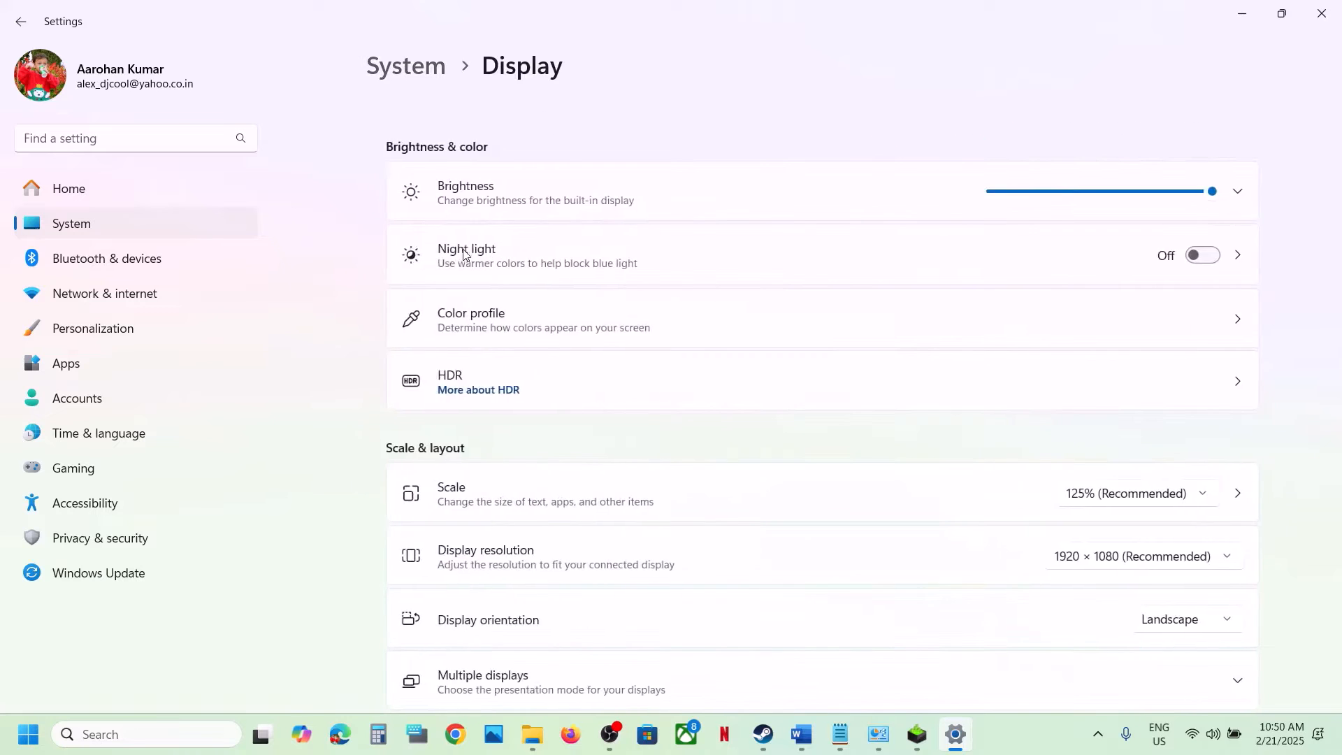
scroll(493, 422, down, 4)
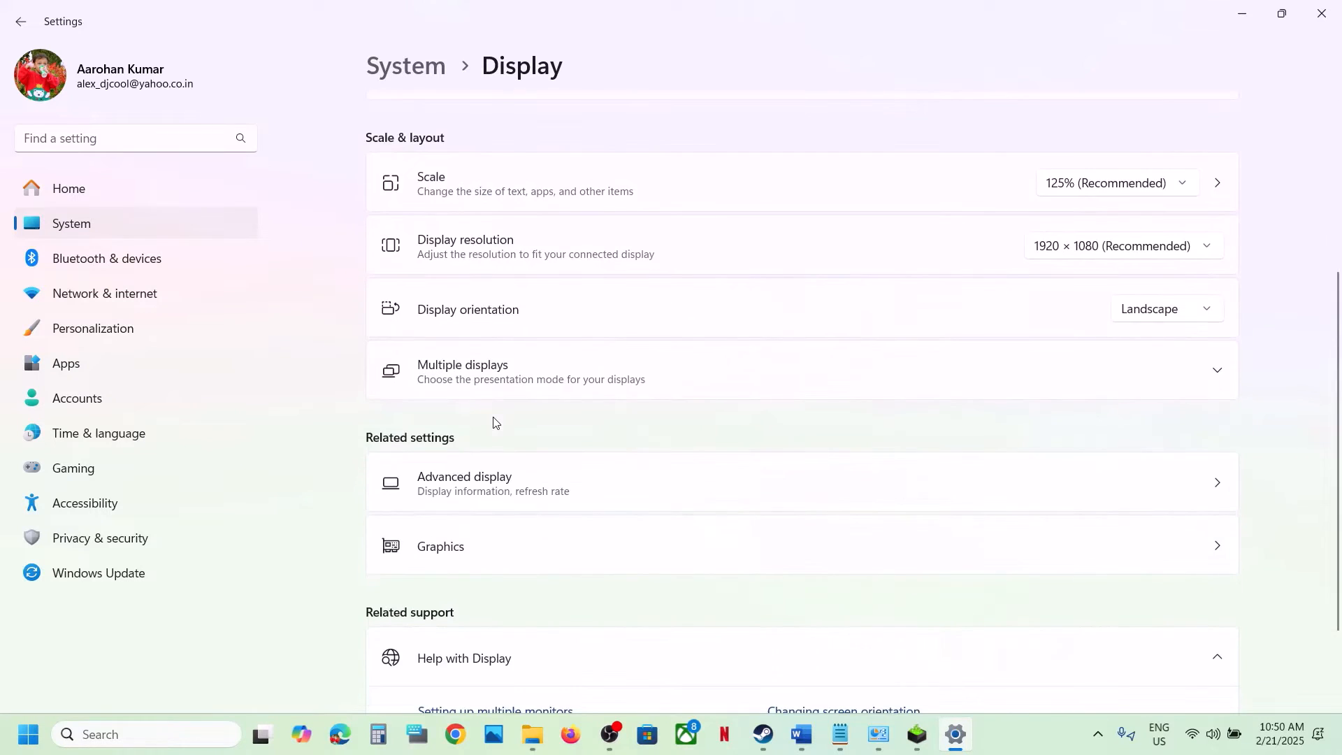
scroll(510, 469, down, 1)
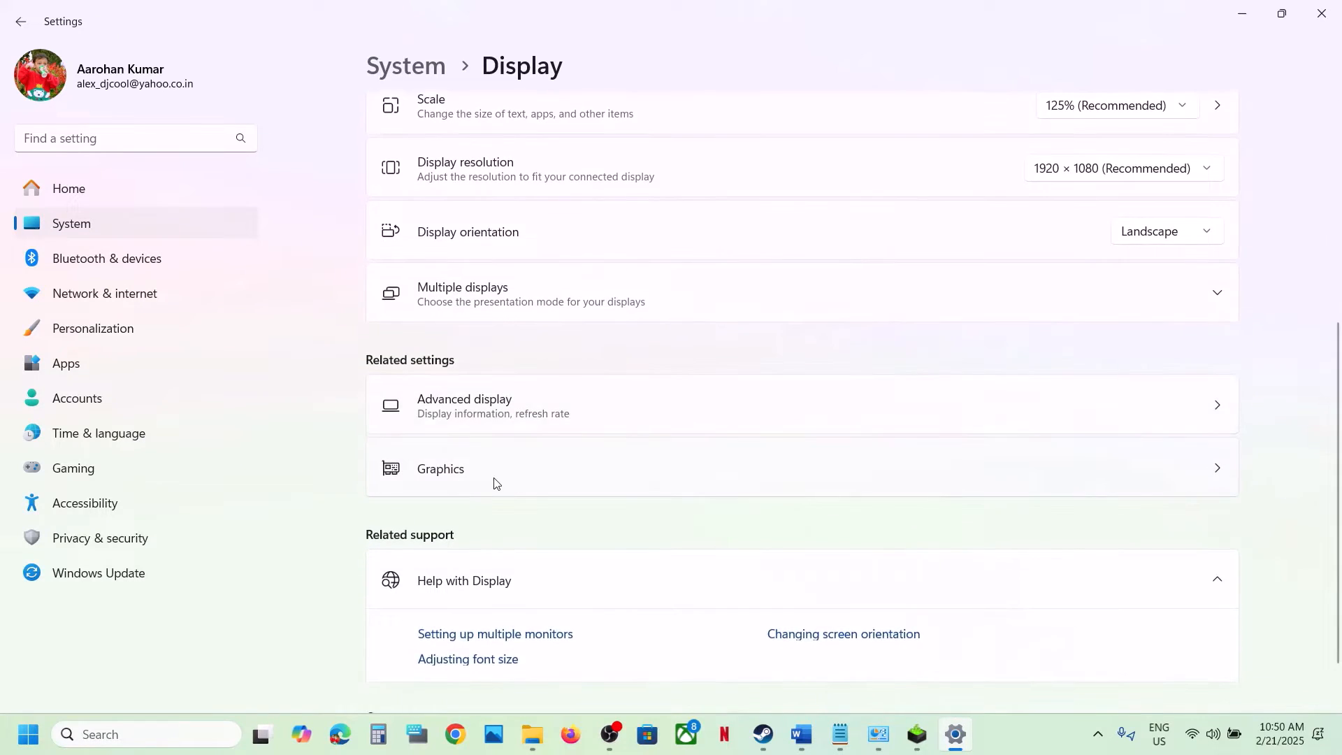
click(494, 483)
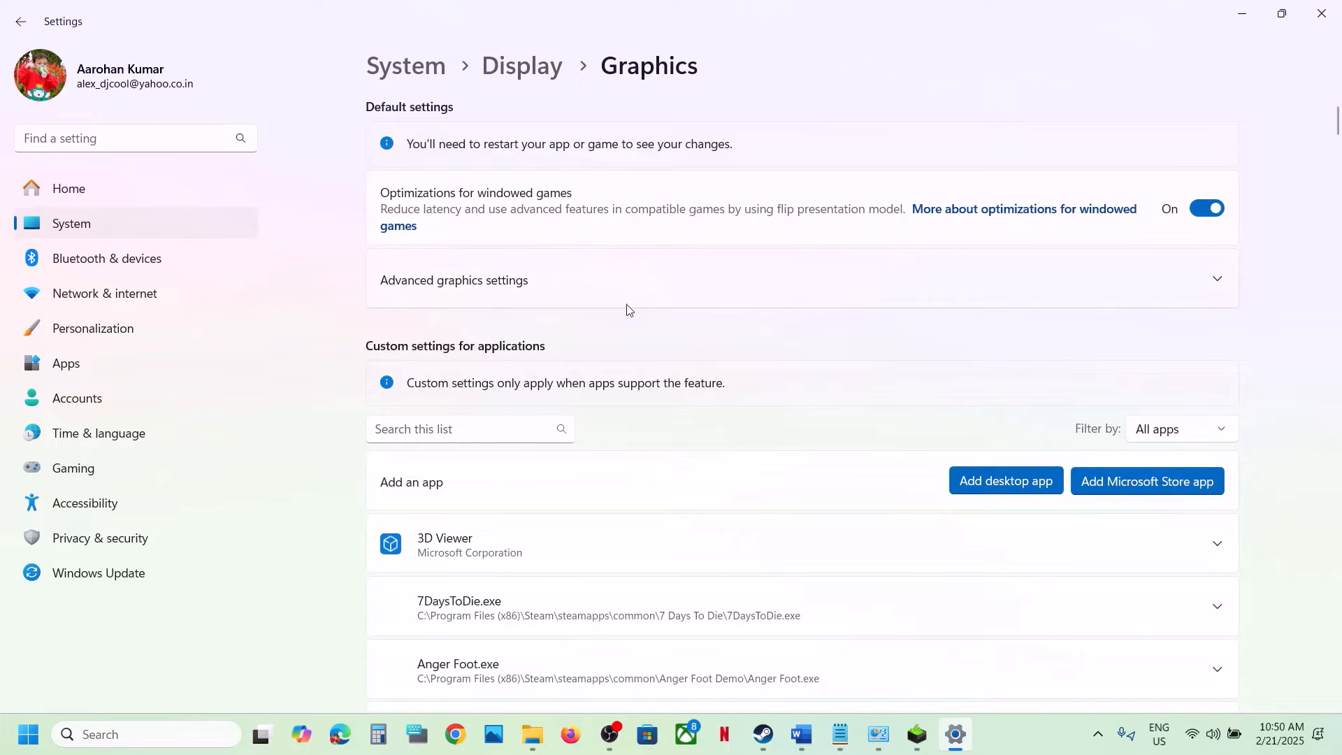
Turn off Hardware-accelerated GPU scheduling in the advanced graphics settings, close Settings and highlight Step 6's text in the Word document
click(1219, 282)
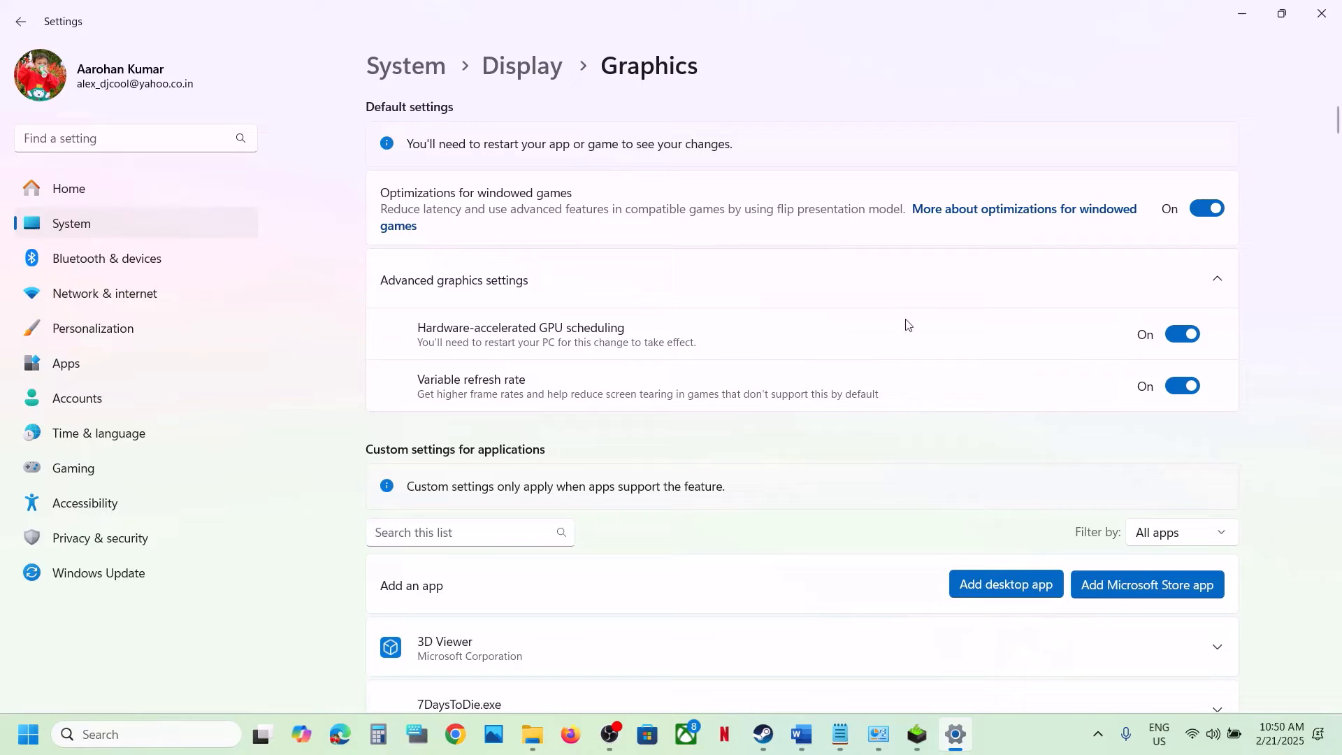
click(1180, 335)
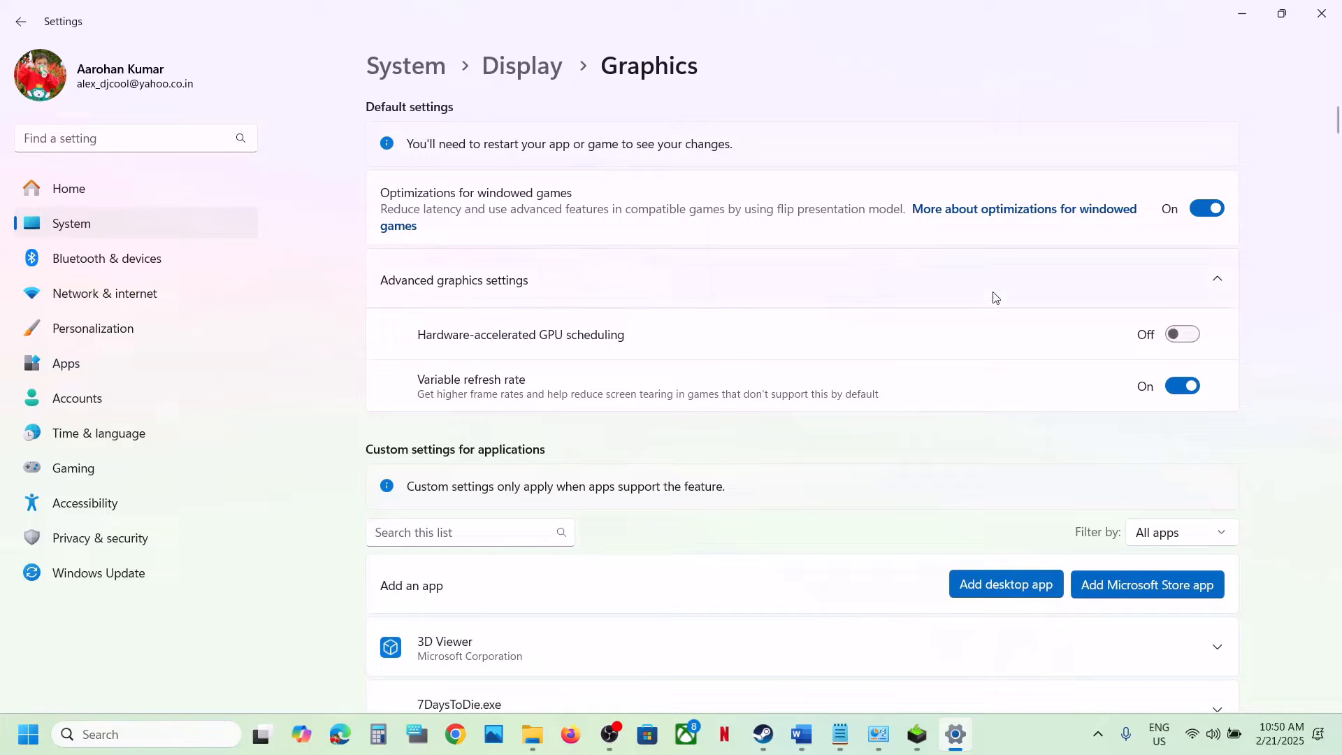
click(1327, 18)
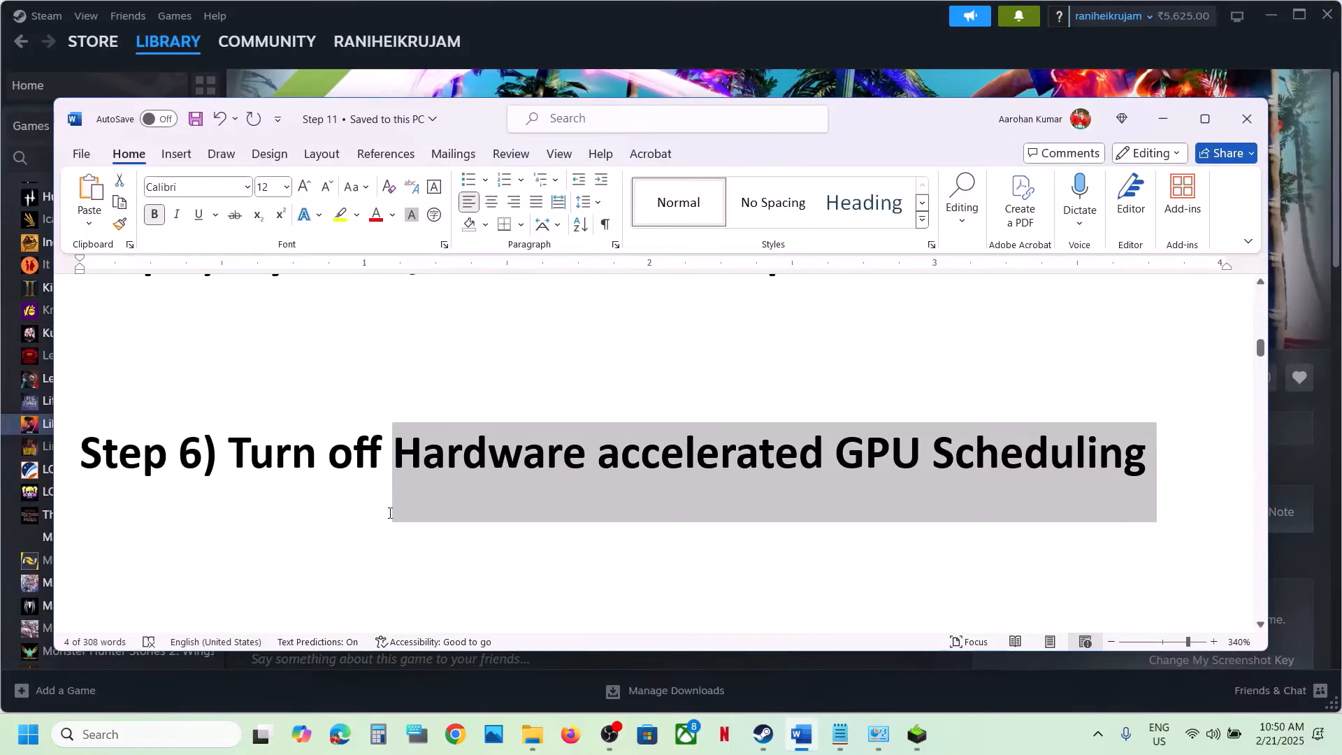
drag(239, 453, 1147, 465)
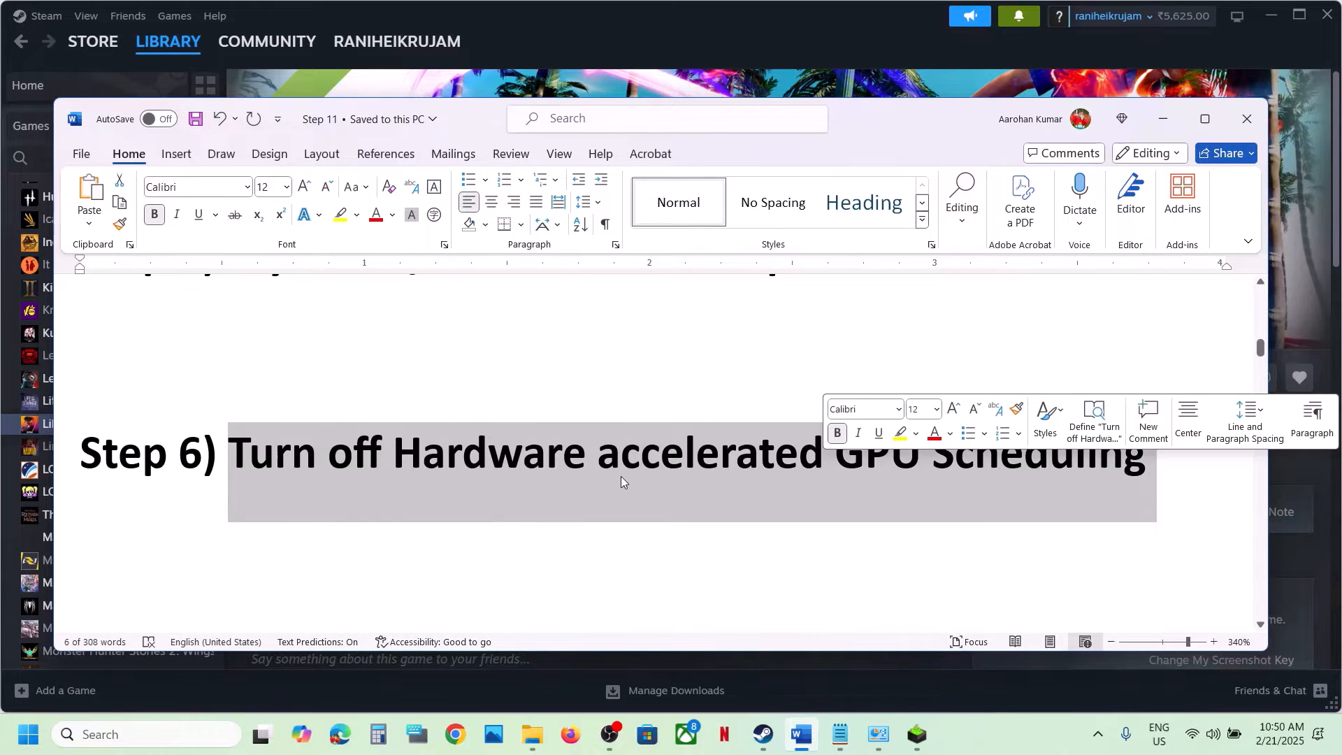
Highlight Step 7 on clean graphics driver installation in the Word document and open its NVIDIA driver download link
scroll(620, 476, down, 4)
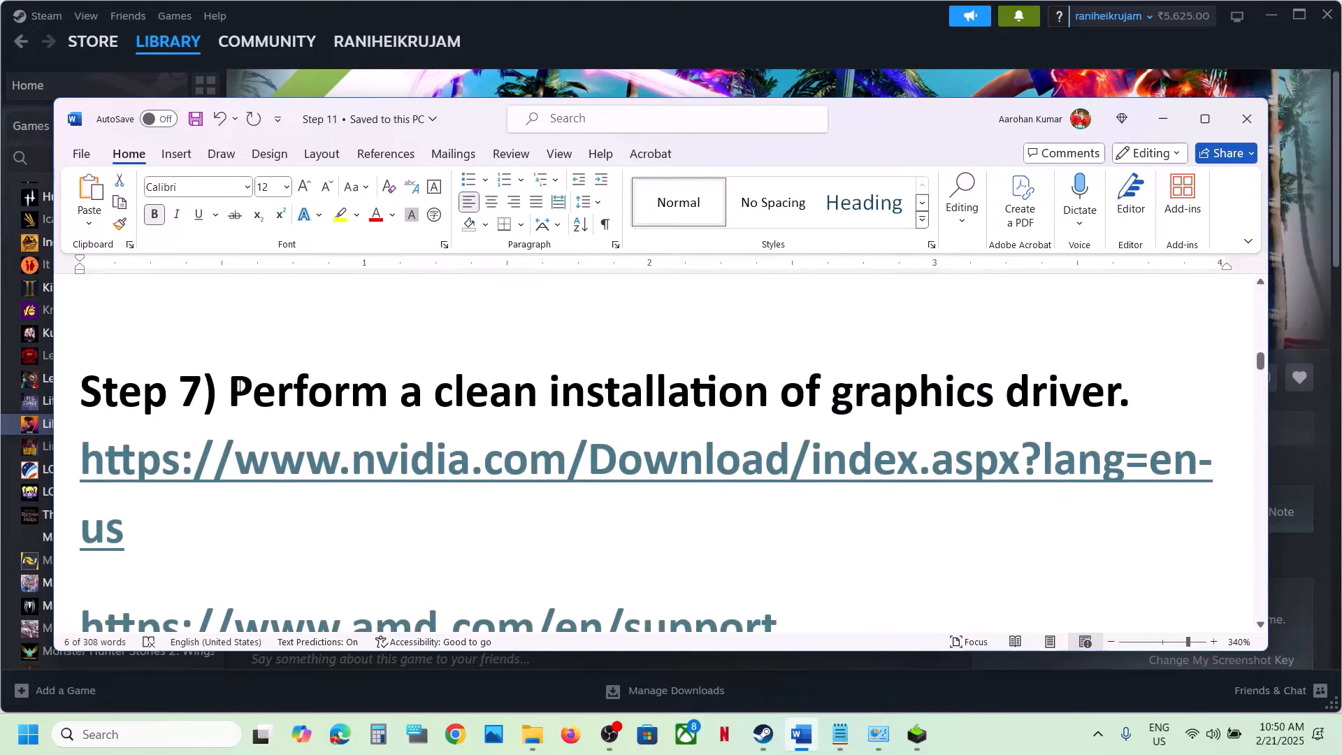
drag(238, 385, 730, 442)
scroll(730, 442, down, 1)
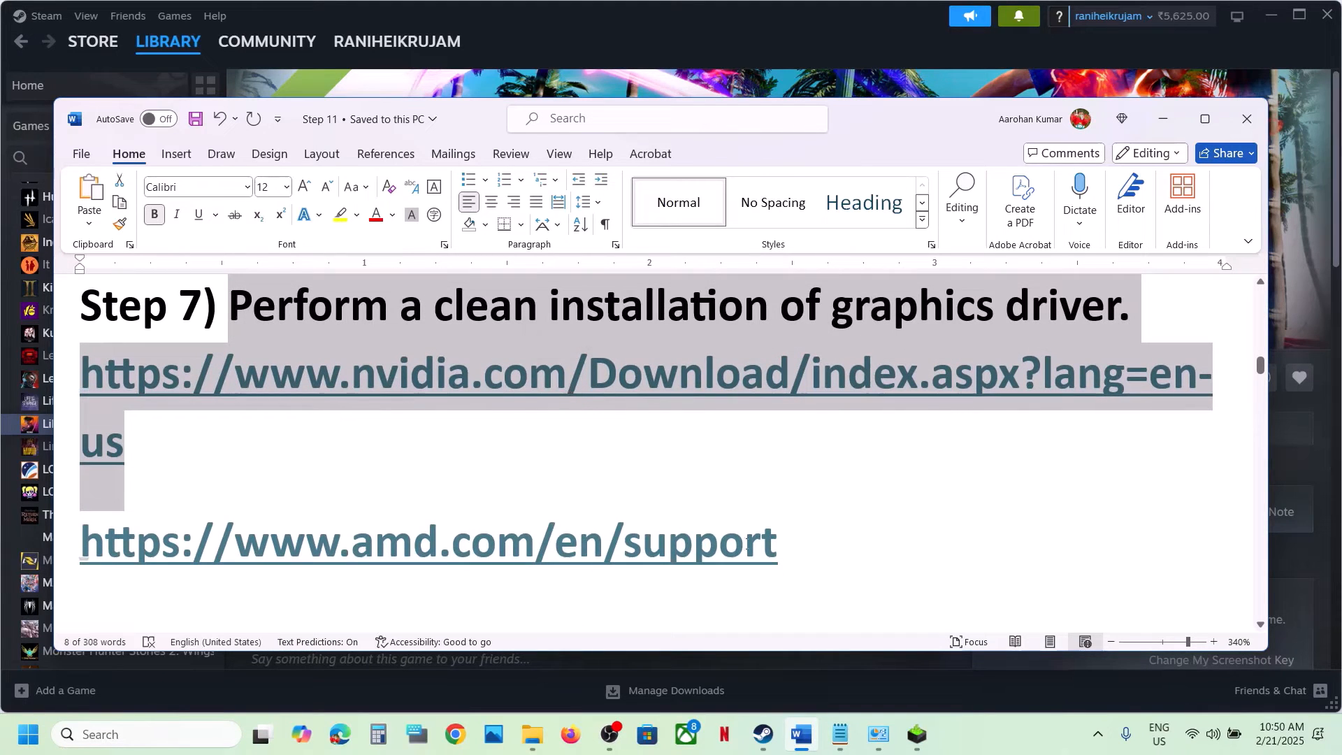
drag(795, 540, 85, 381)
click(140, 438)
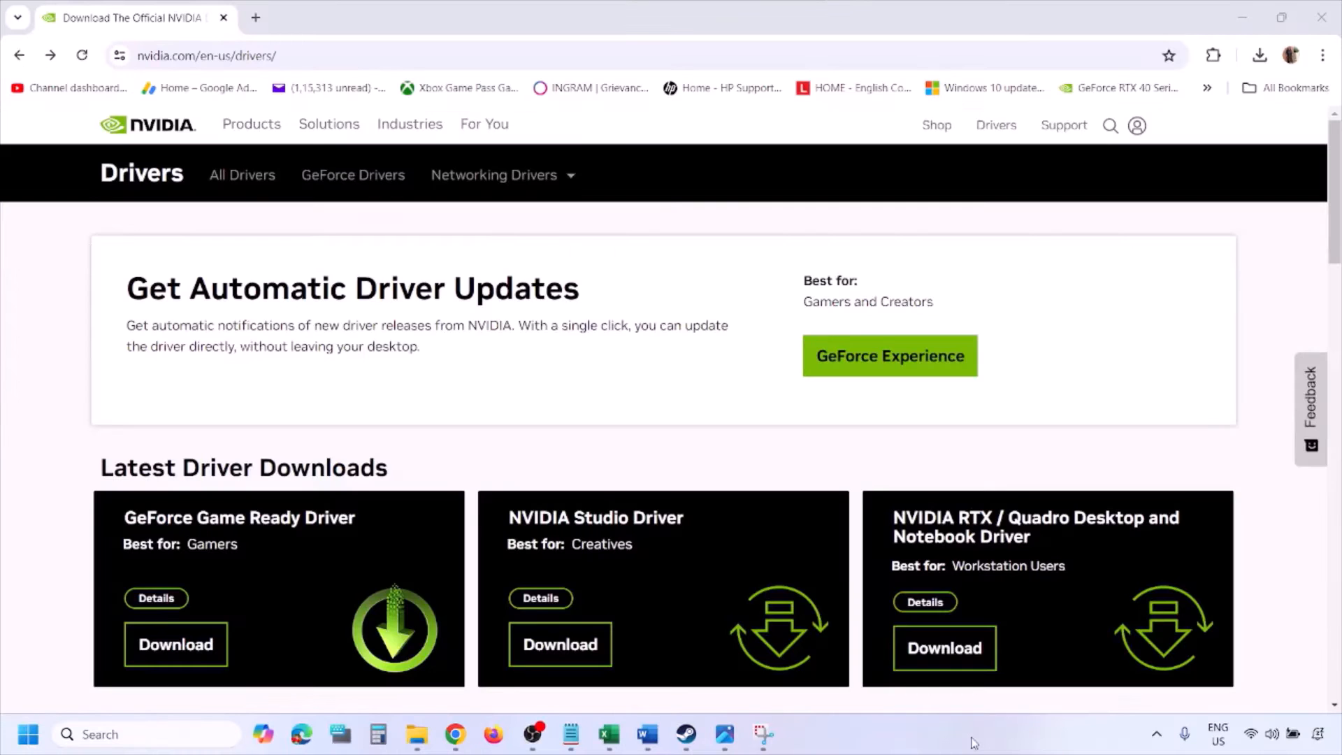
In the NVIDIA manual driver search, choose Windows 11 as the operating system and find drivers for the GeForce RTX 3050 Laptop GPU
scroll(314, 428, down, 10)
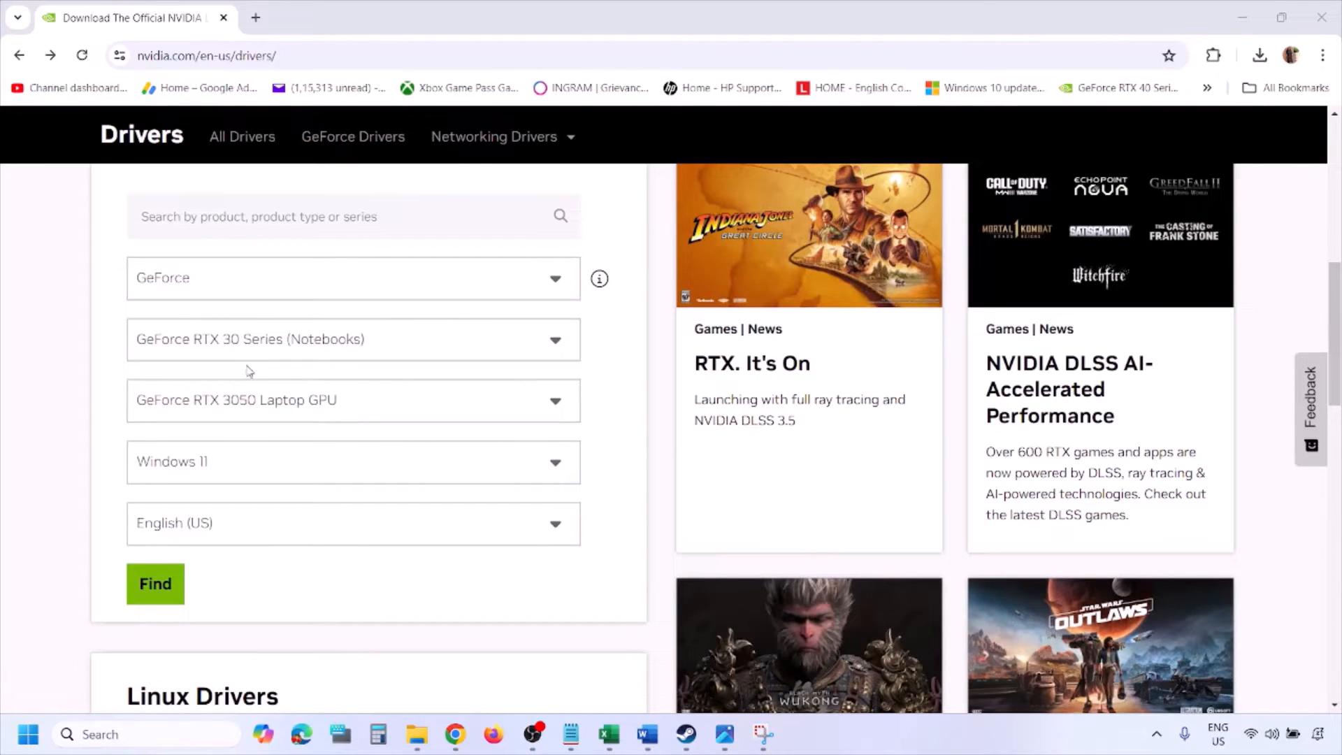
click(223, 468)
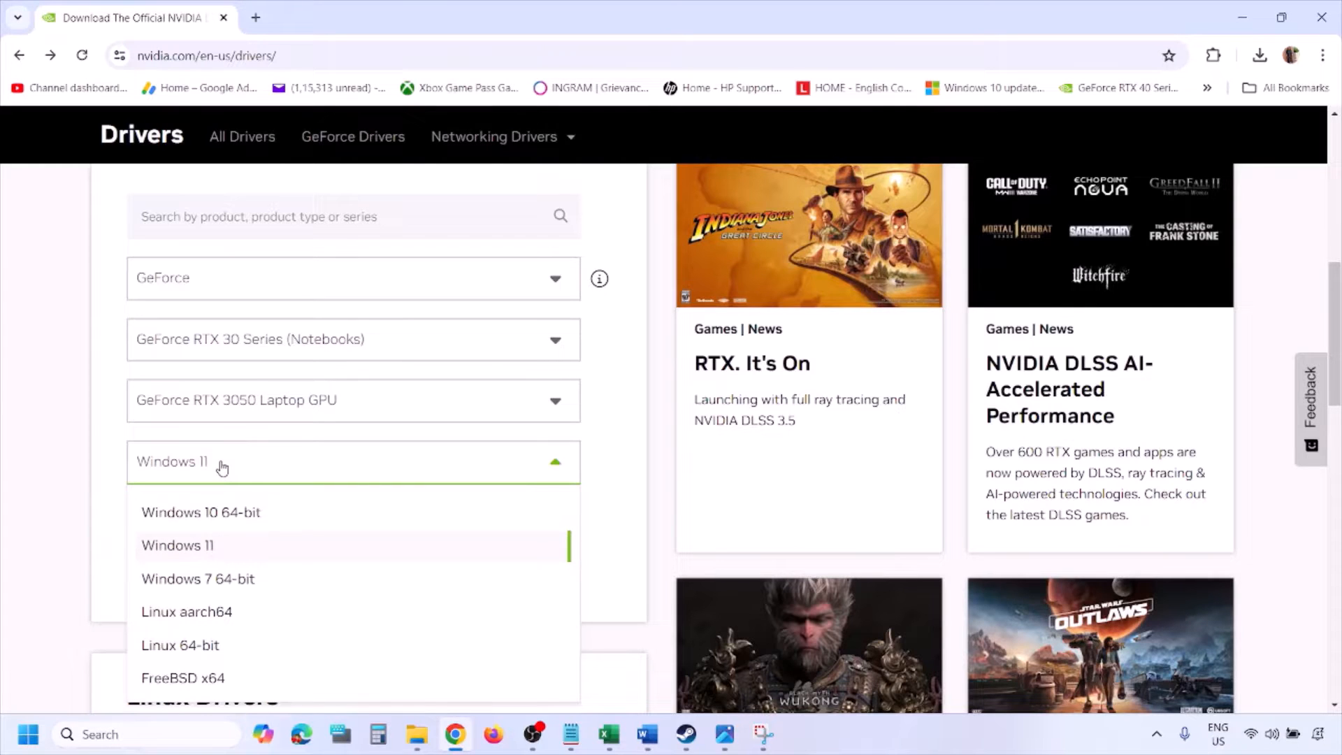
click(196, 545)
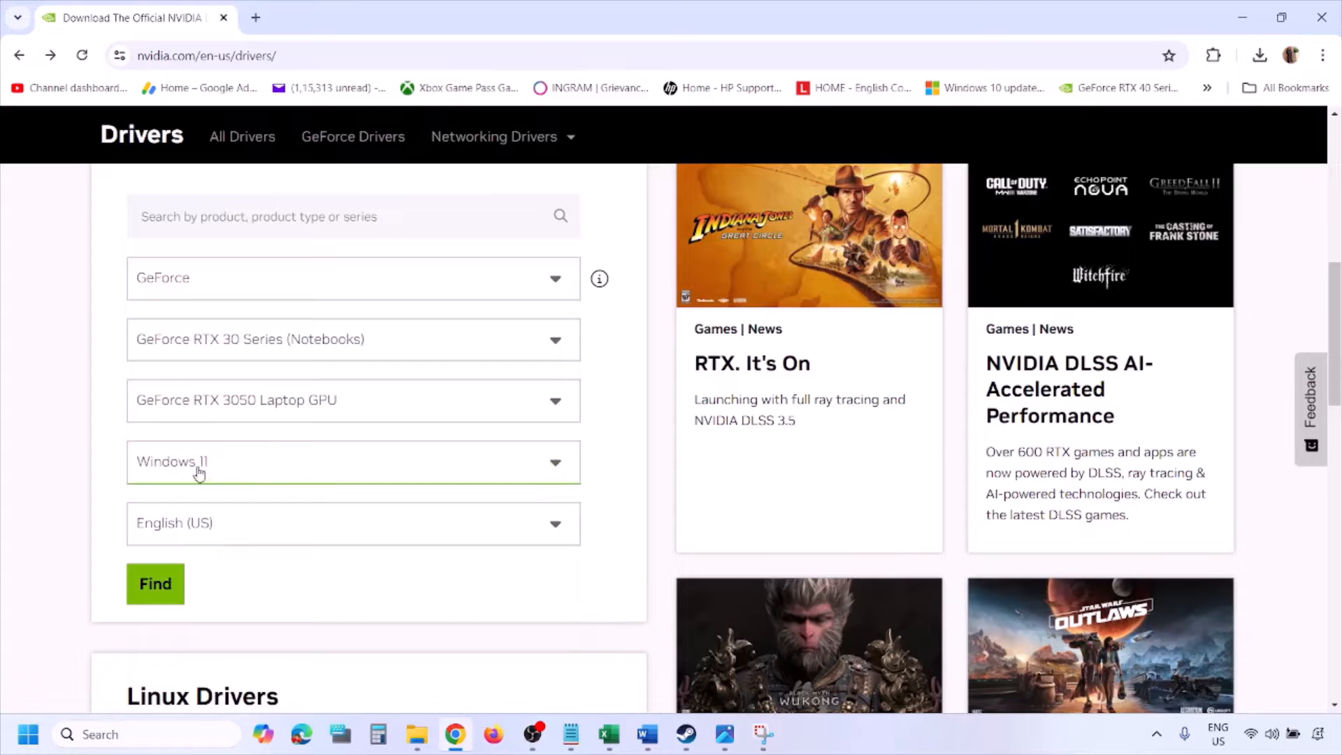
click(156, 585)
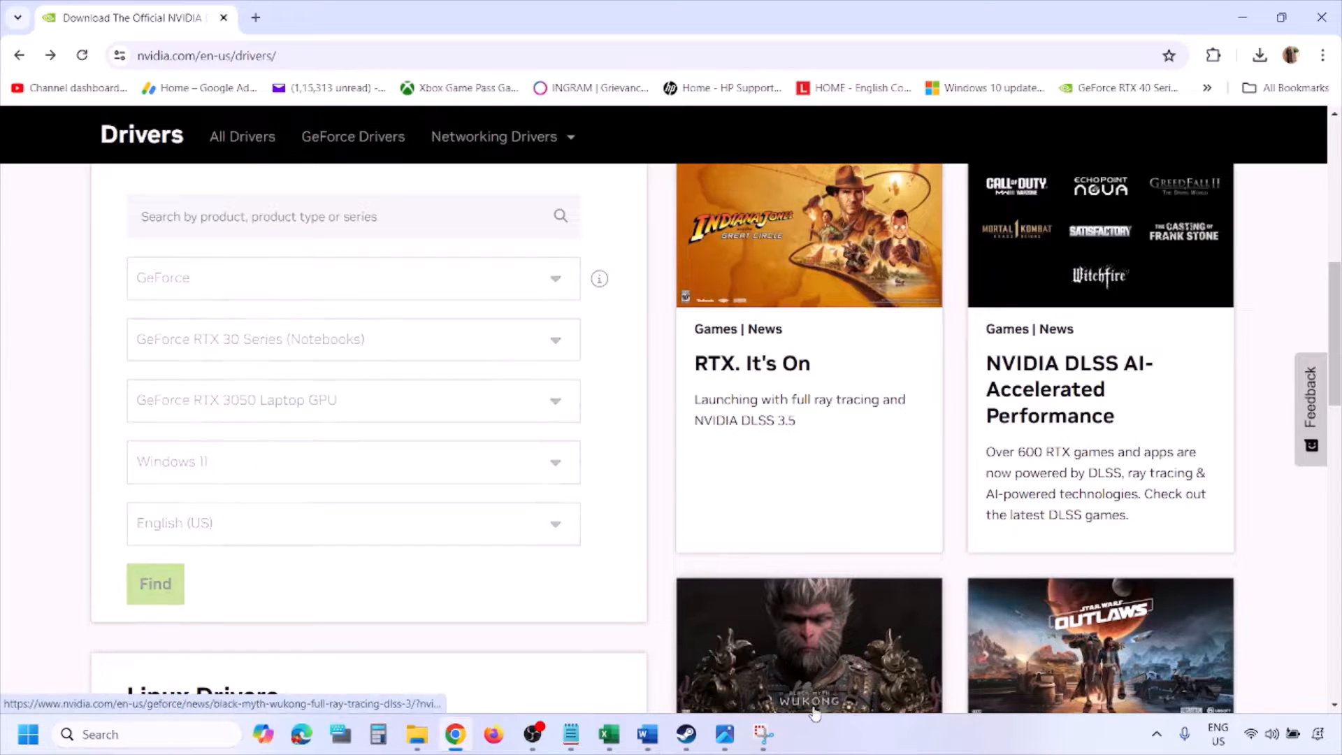
Switch to Photos and examine screenshots 1.png to 5.png, covering the Game Ready driver download and the installer's custom clean installation options
click(725, 734)
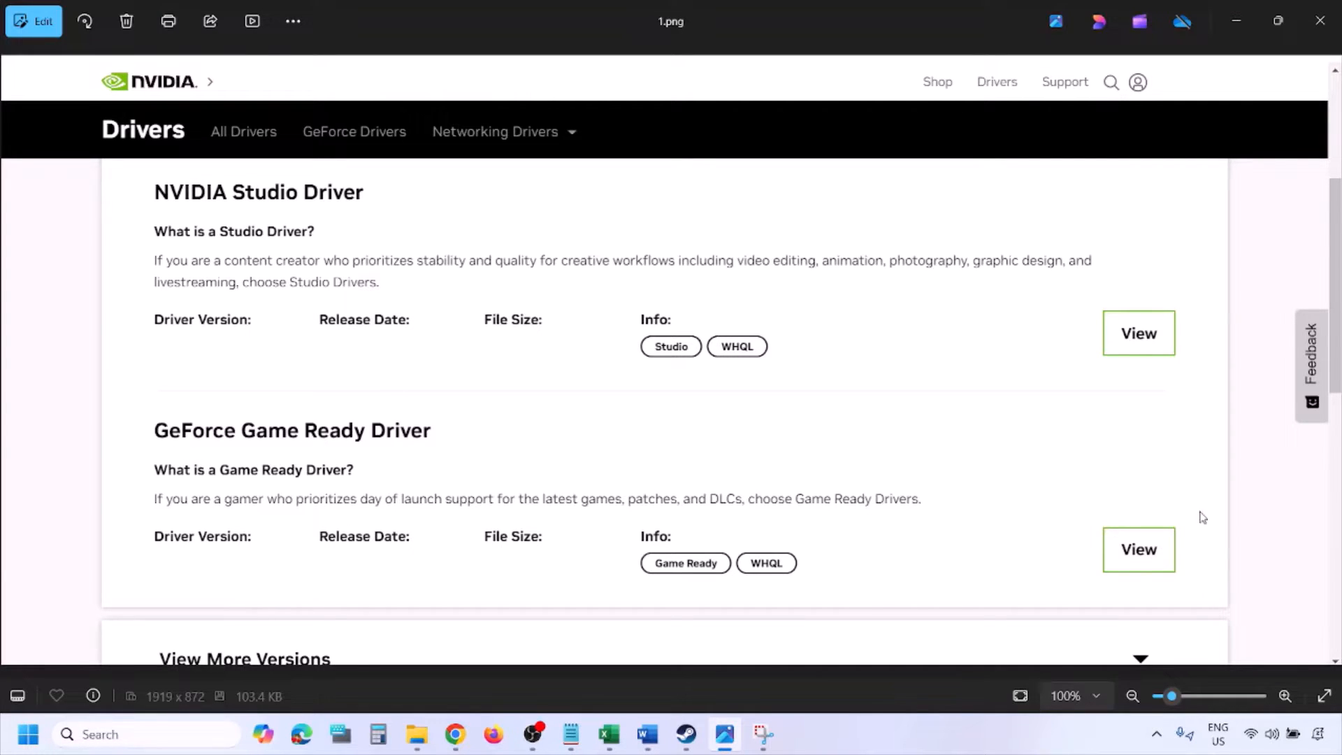
key(Right)
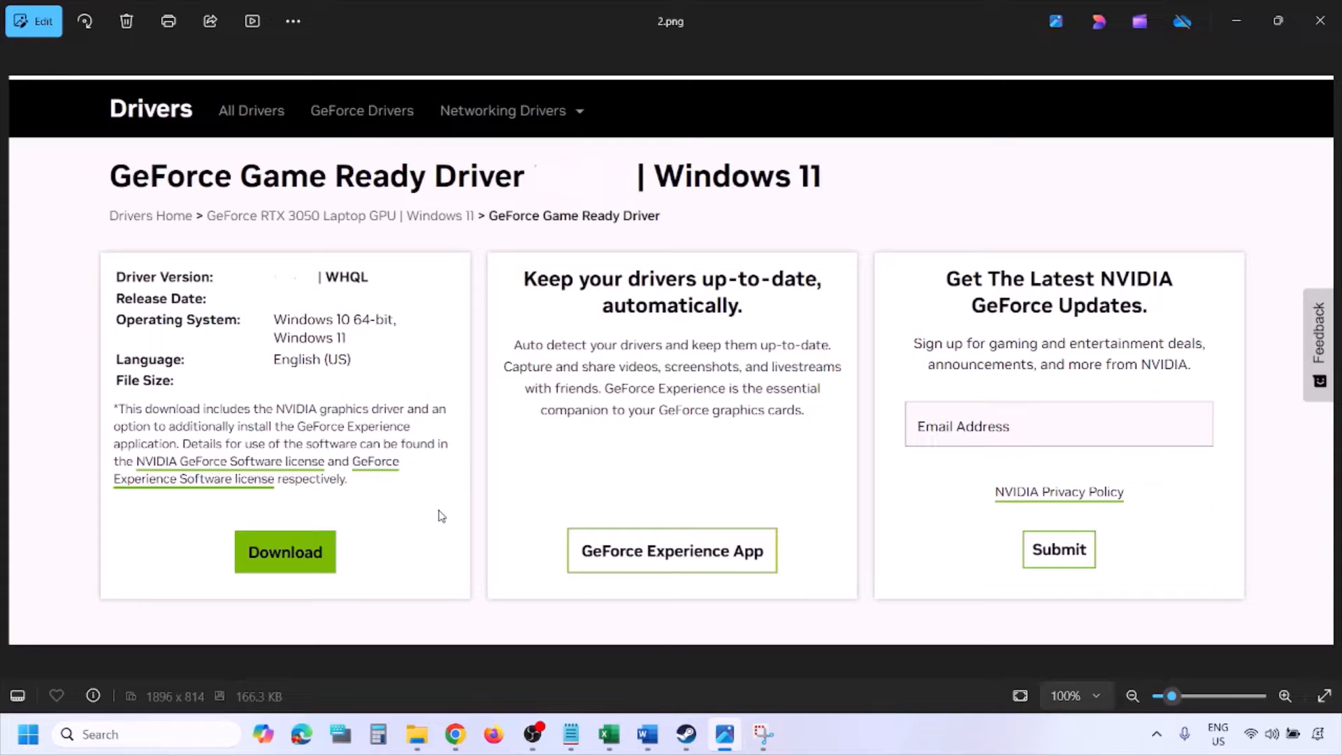
key(Right)
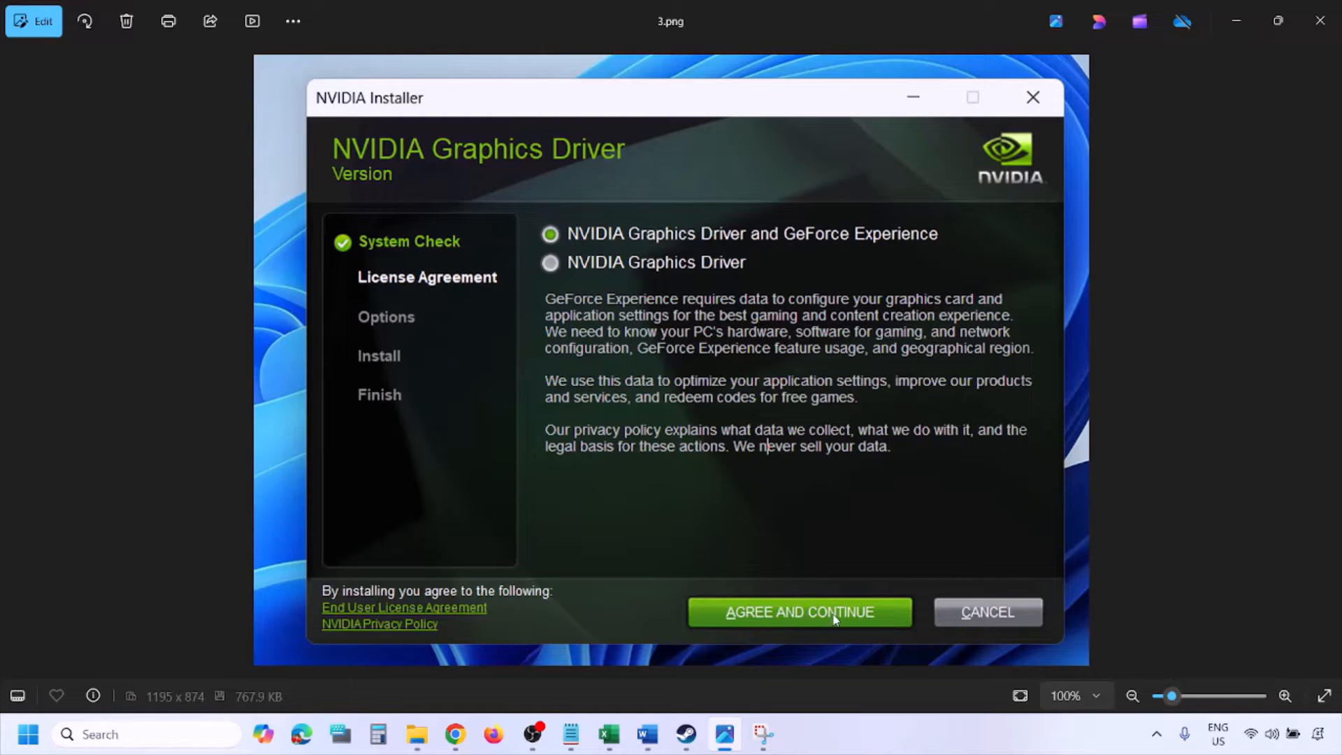
key(Right)
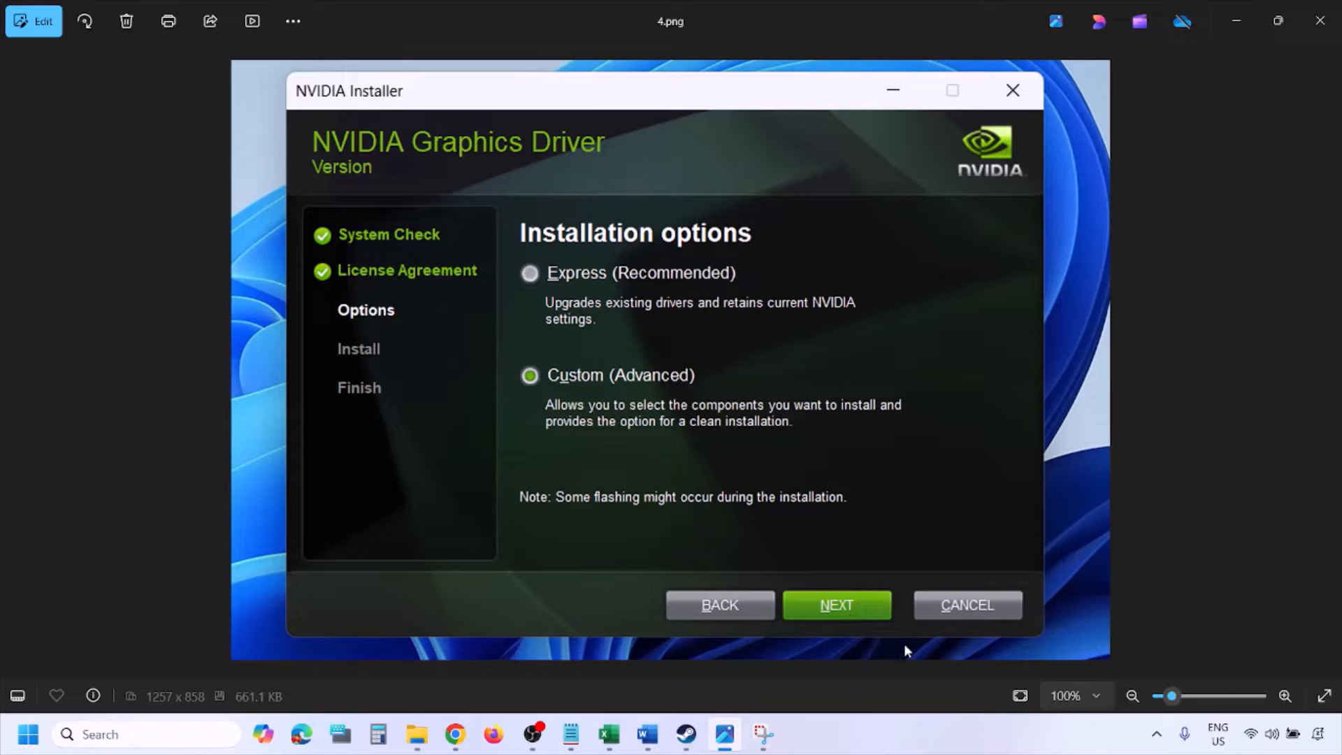
key(Right)
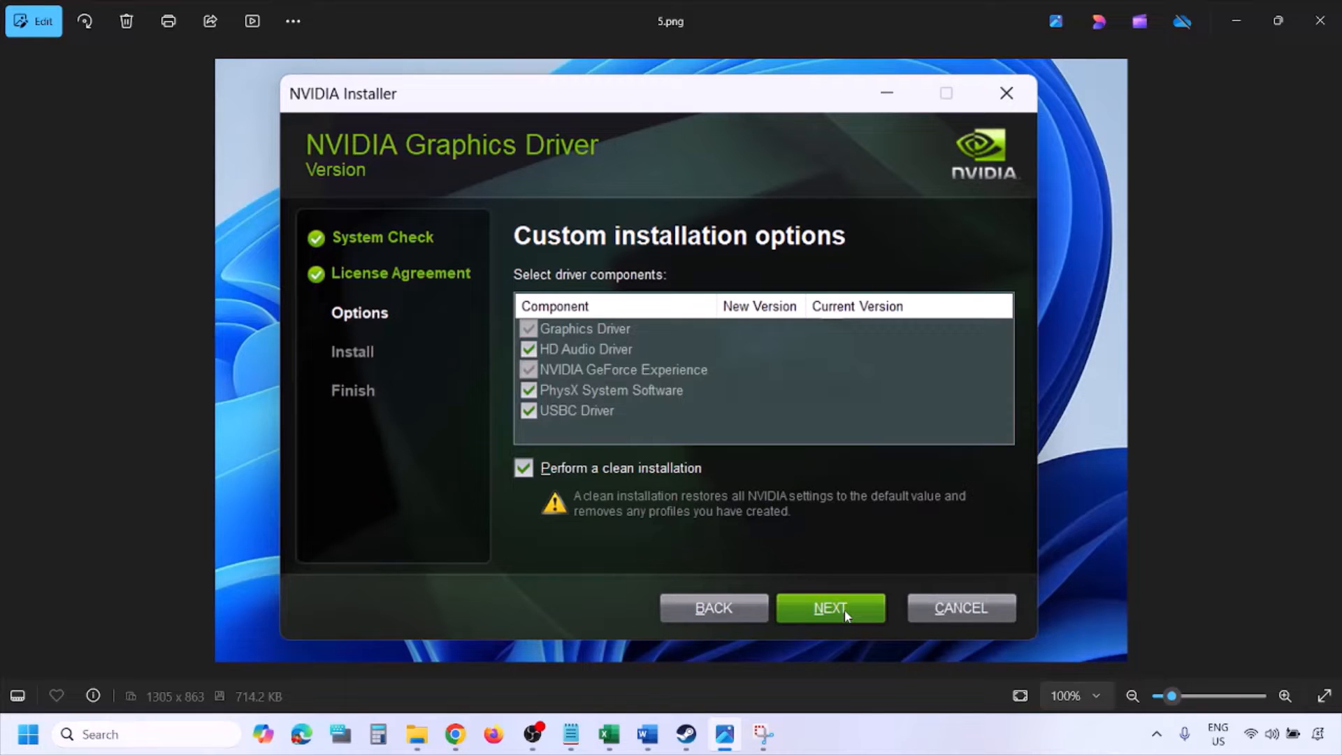
Restart the computer from the Windows power options
click(28, 734)
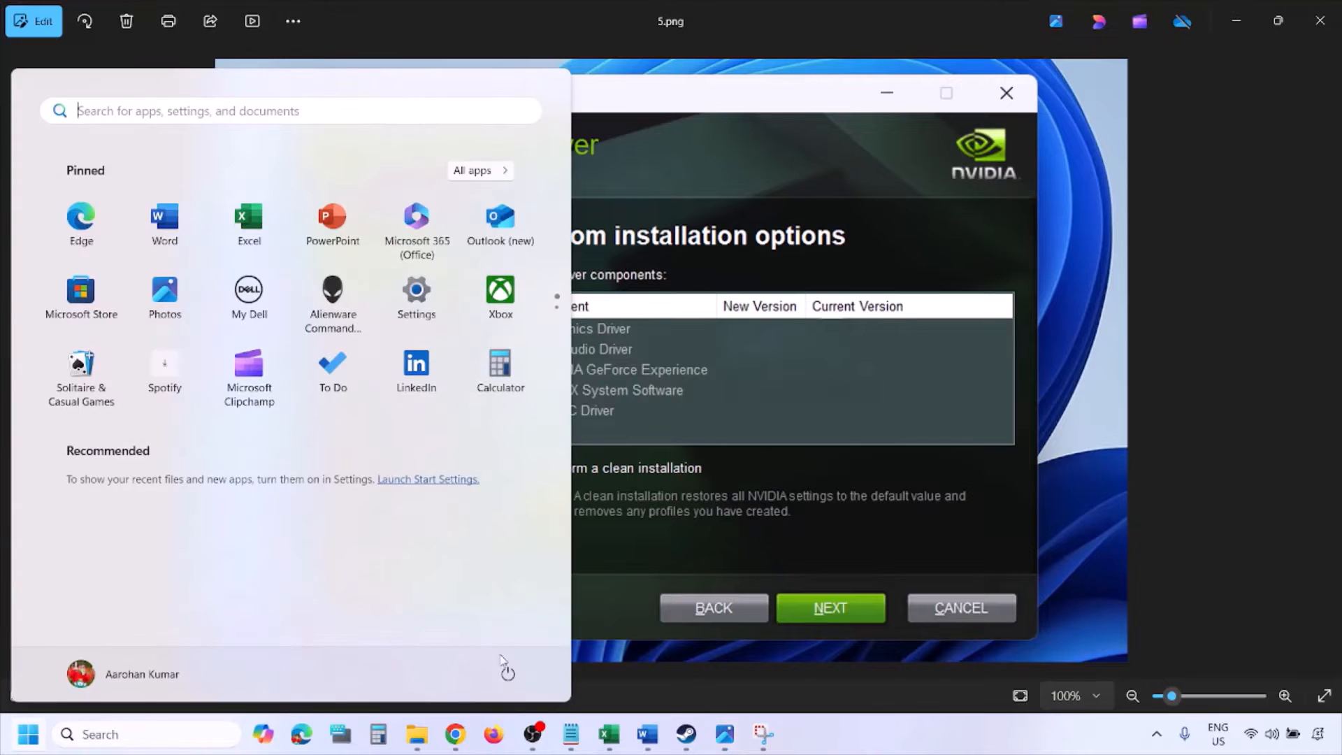
click(508, 674)
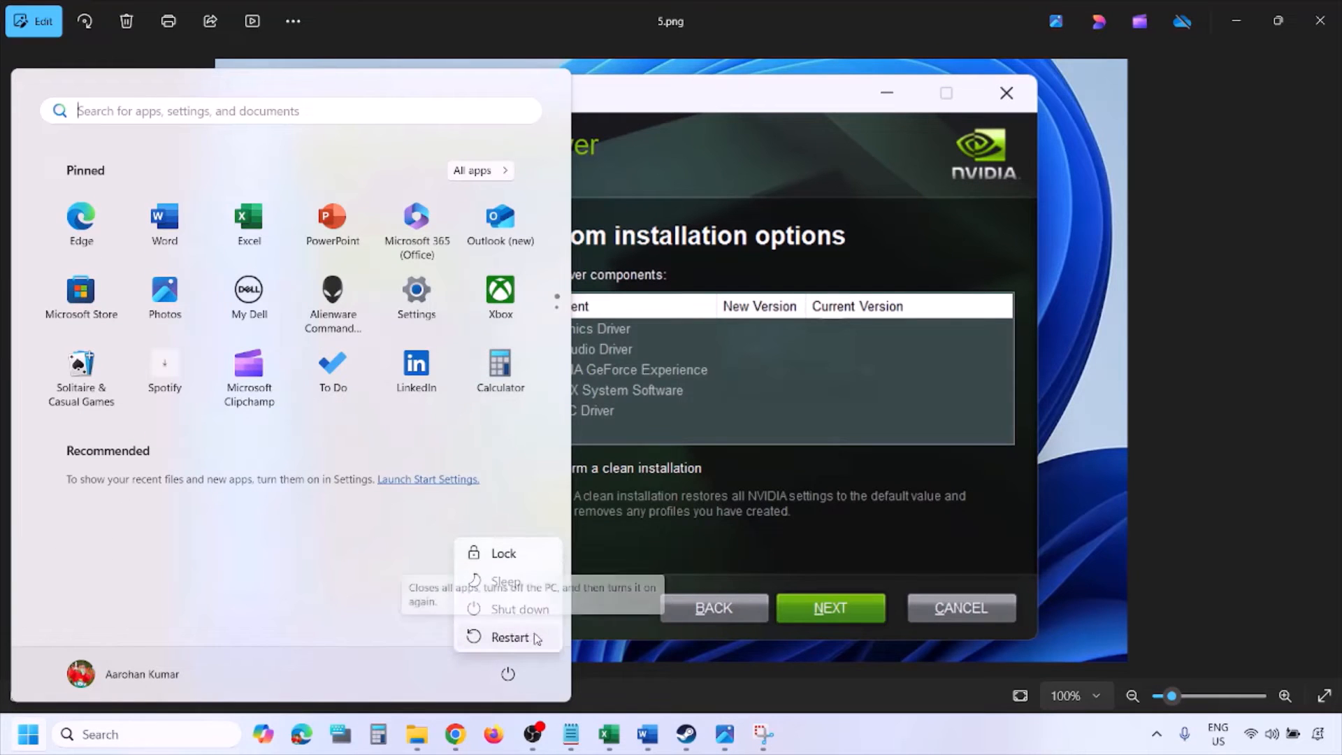
click(509, 637)
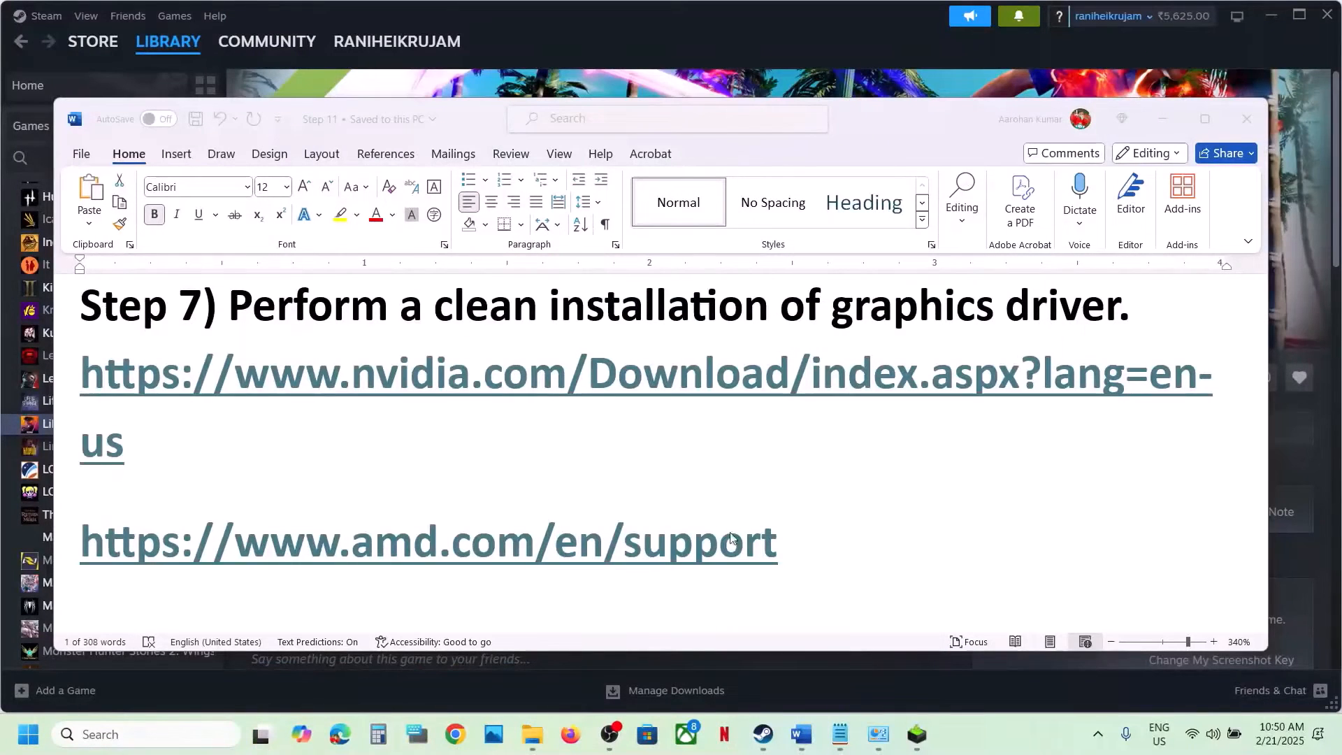
In the Word document, highlight the AMD support link under Step 7 and the word "graphics" in Step 8
triple_click(452, 541)
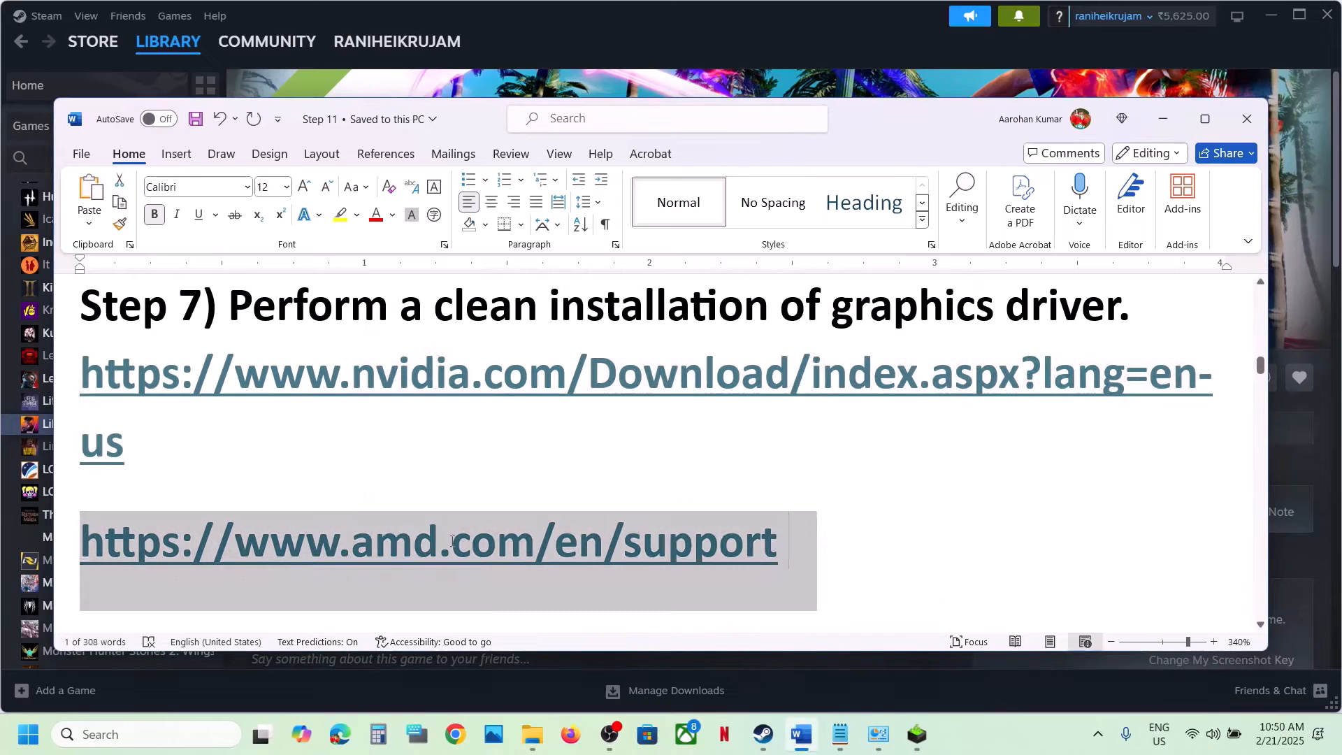
scroll(218, 552, down, 1)
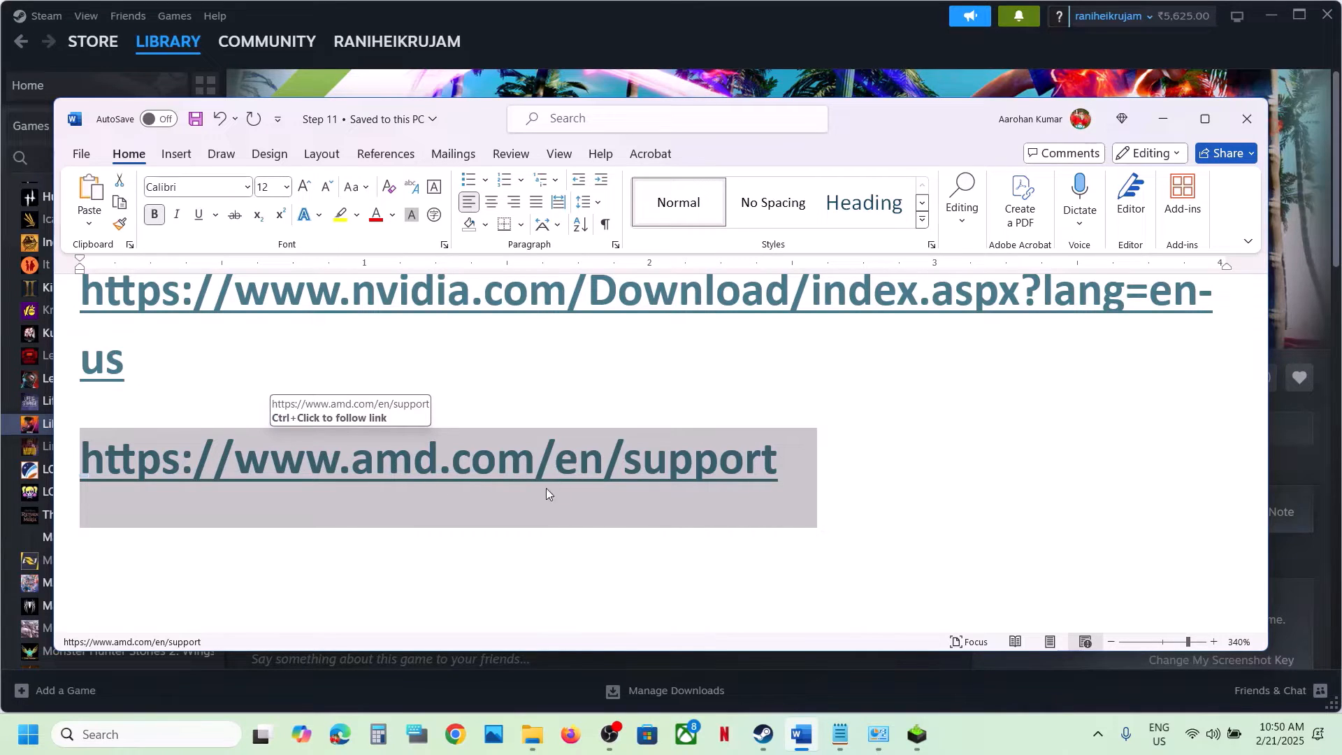
scroll(509, 497, down, 3)
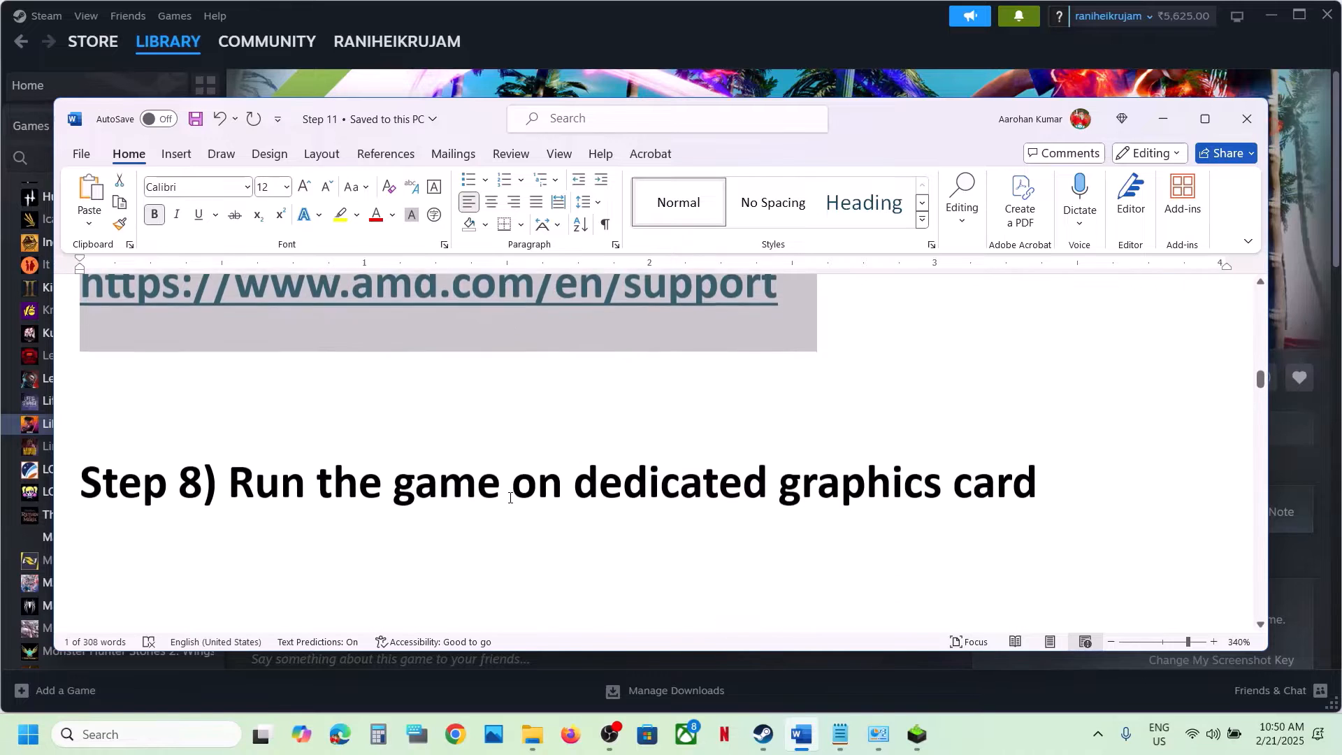
double_click(840, 423)
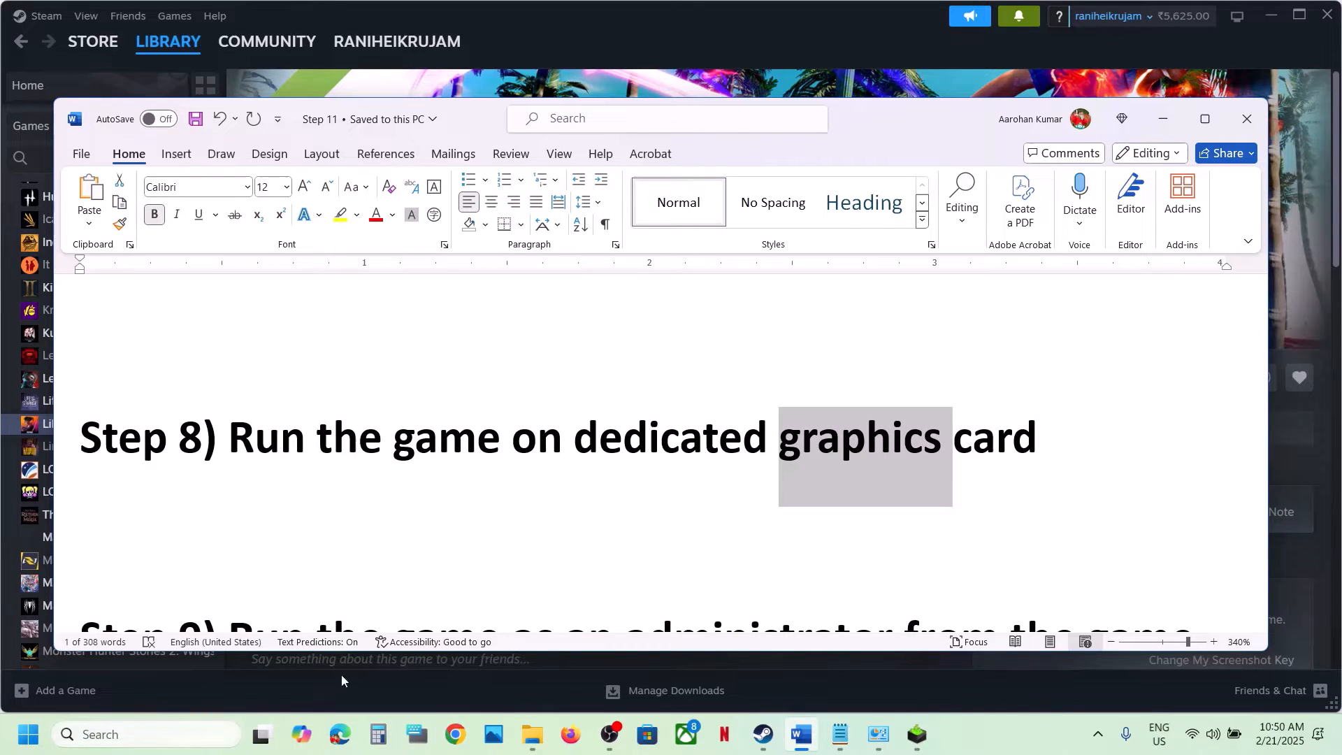
Search Windows for "graphics" and open Graphics settings from the results
click(165, 737)
text(graphics)
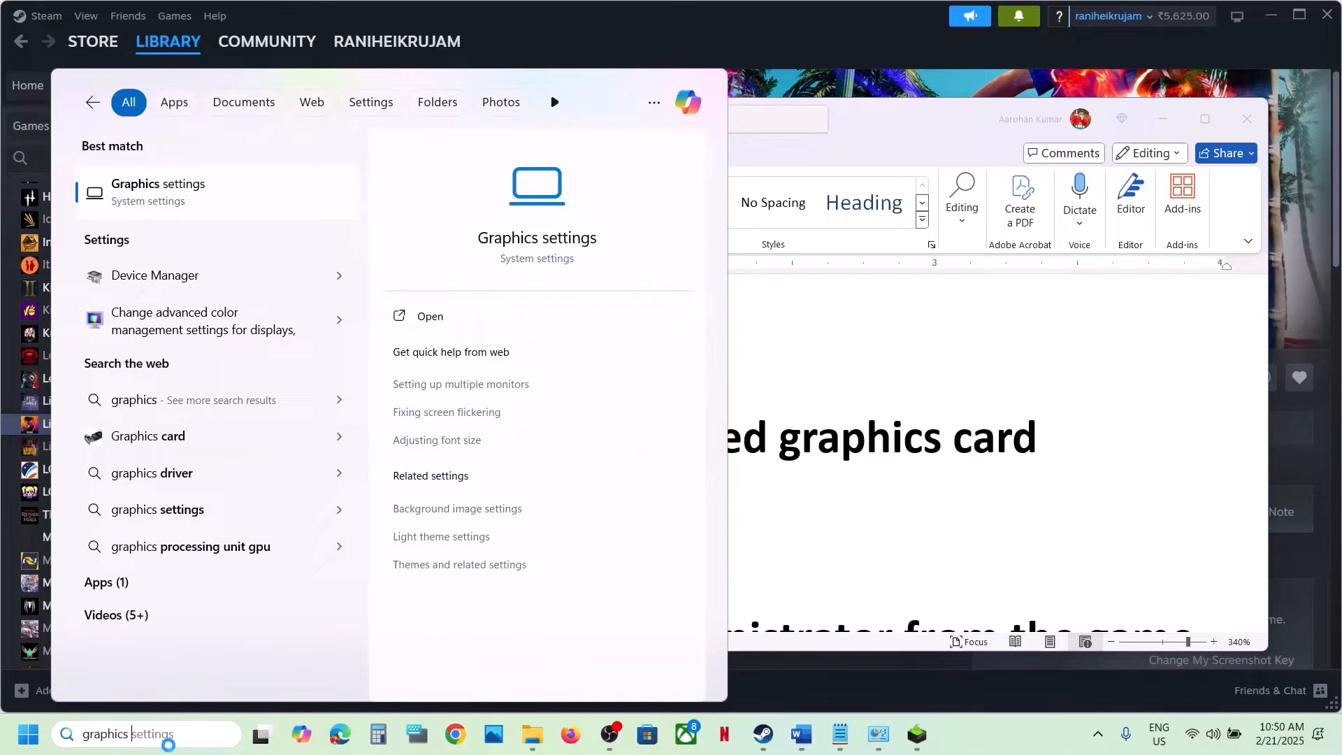
click(177, 202)
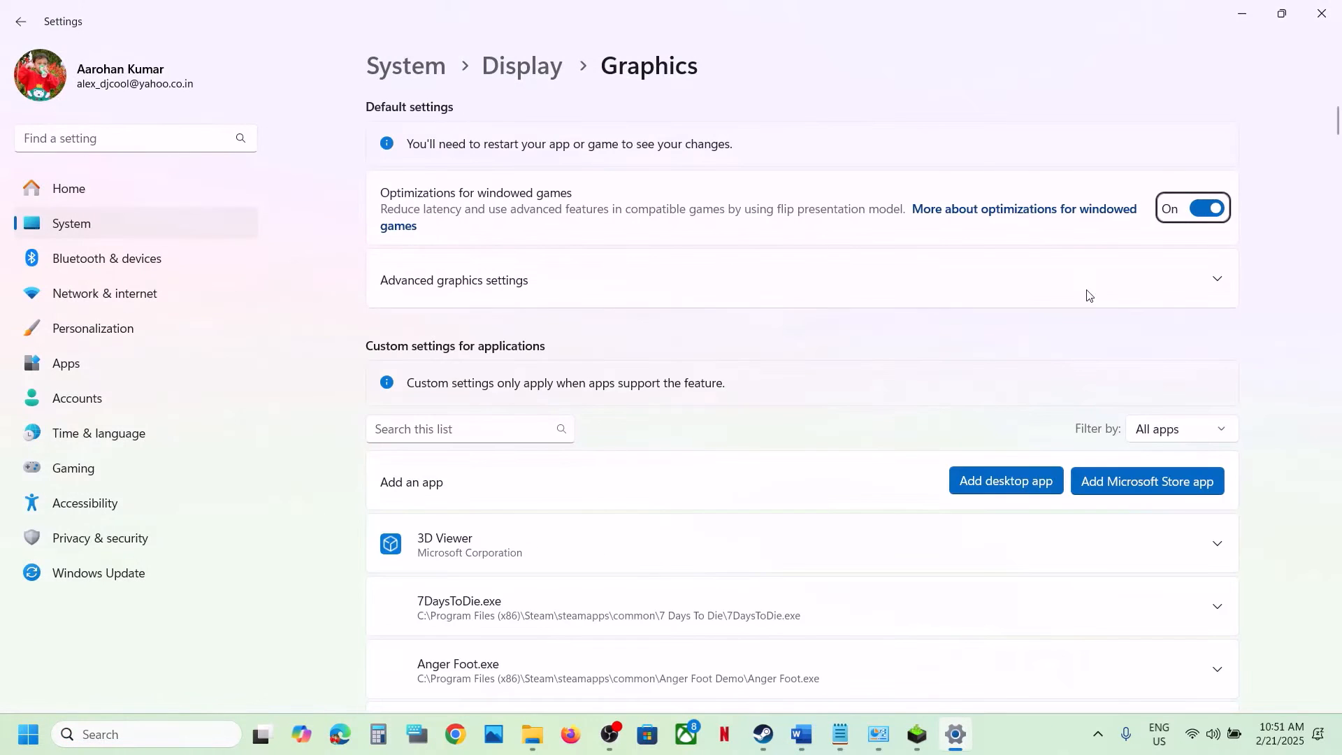
Start adding a desktop app to the custom graphics settings and browse to C:\Program Files (x86)\Steam\steamapps\common
click(986, 489)
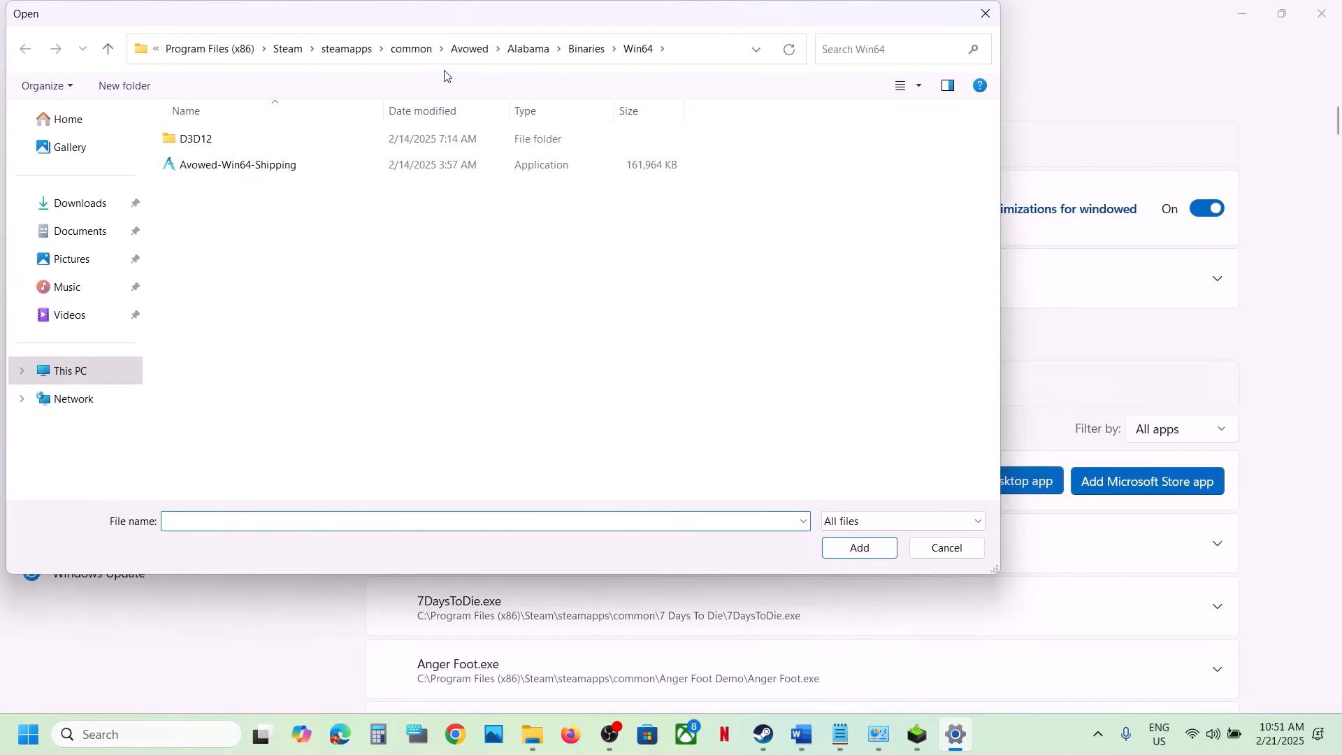
click(350, 54)
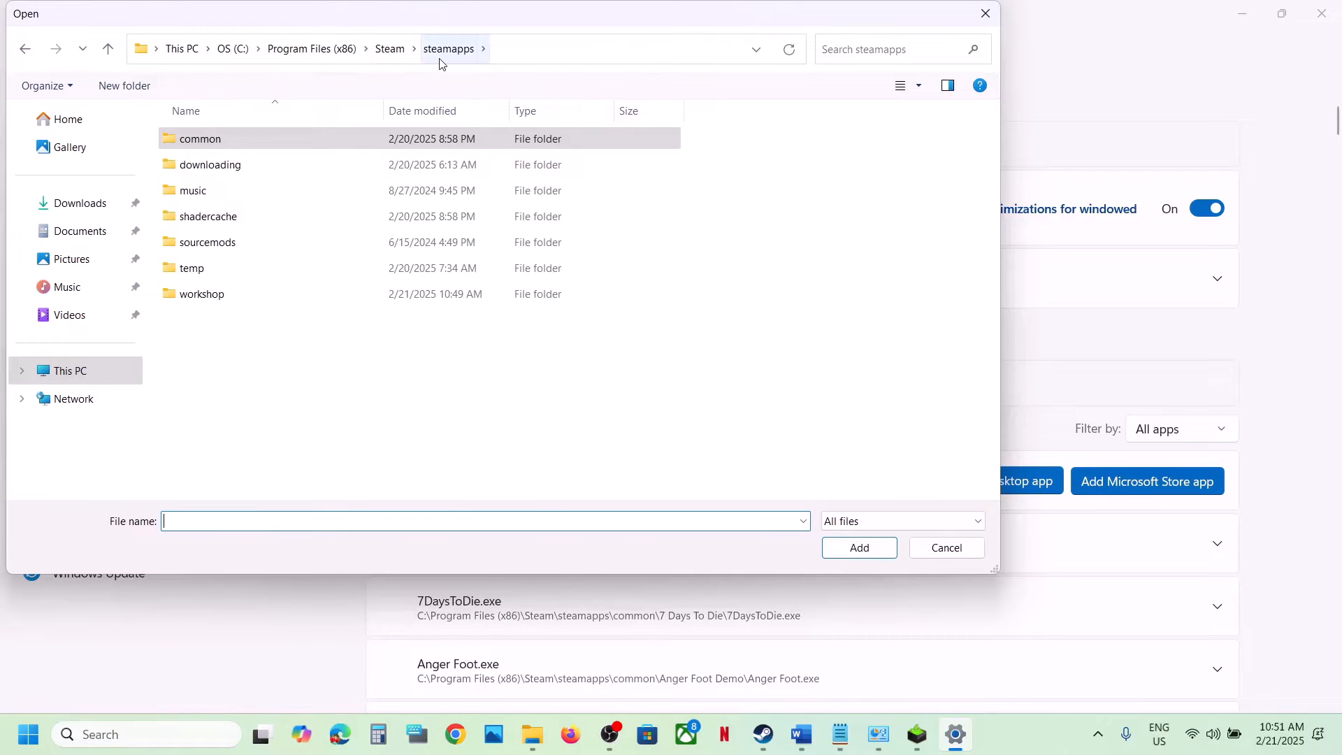
double_click(226, 138)
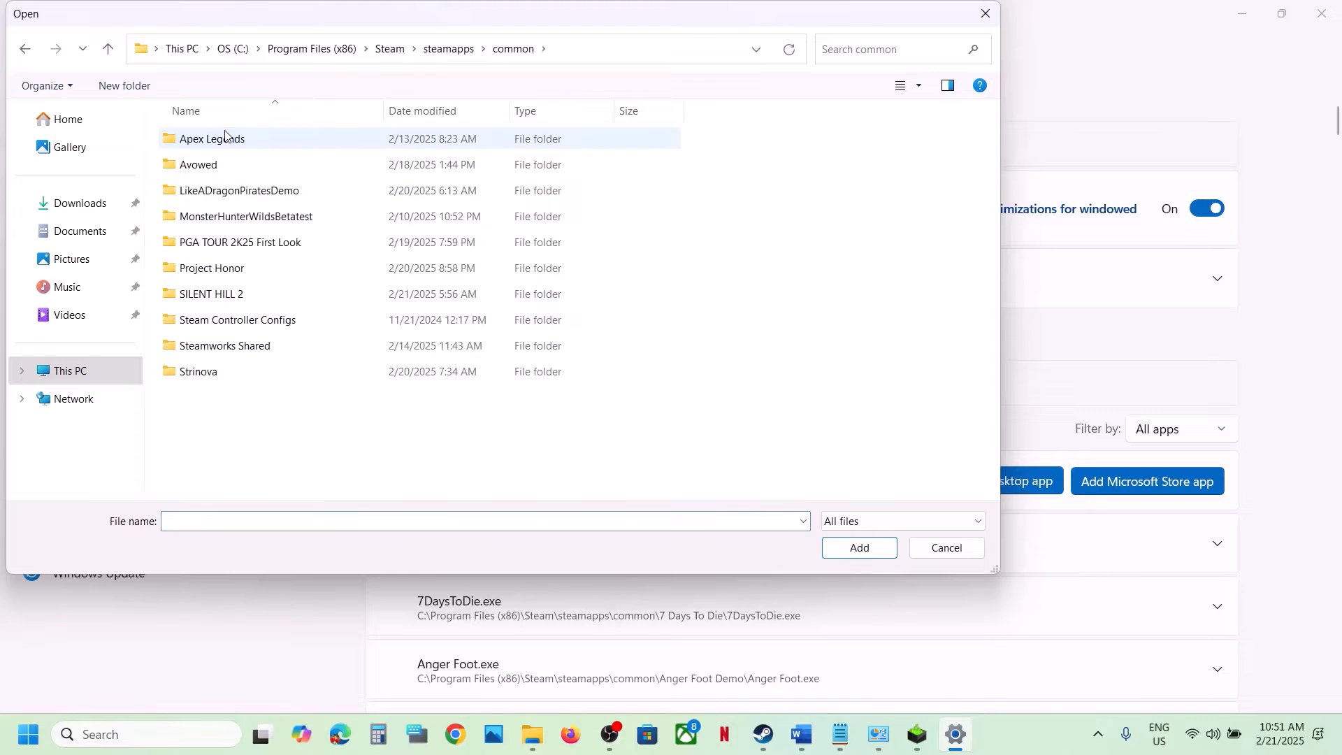
click(615, 46)
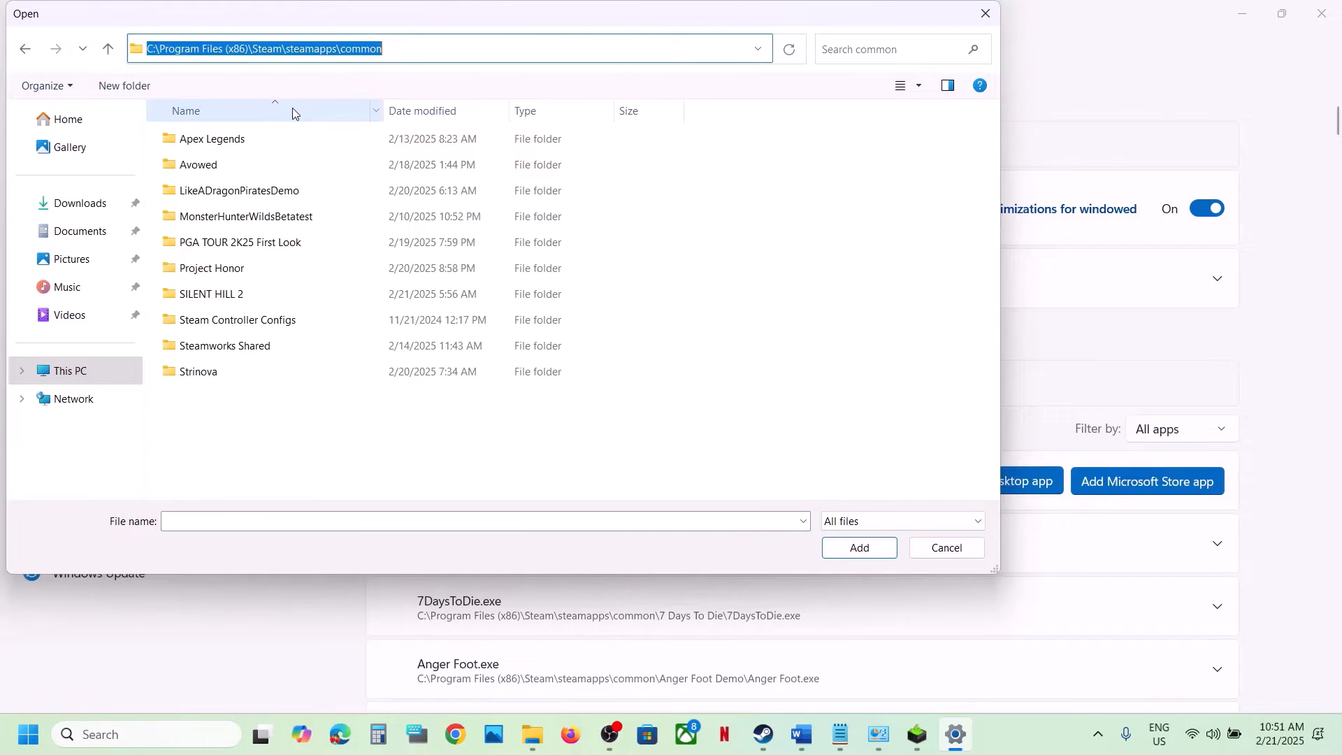
Add the likeadragonpirates application from the LikeADragonPiratesDemo\runtime\media folder to the graphics app list
click(252, 194)
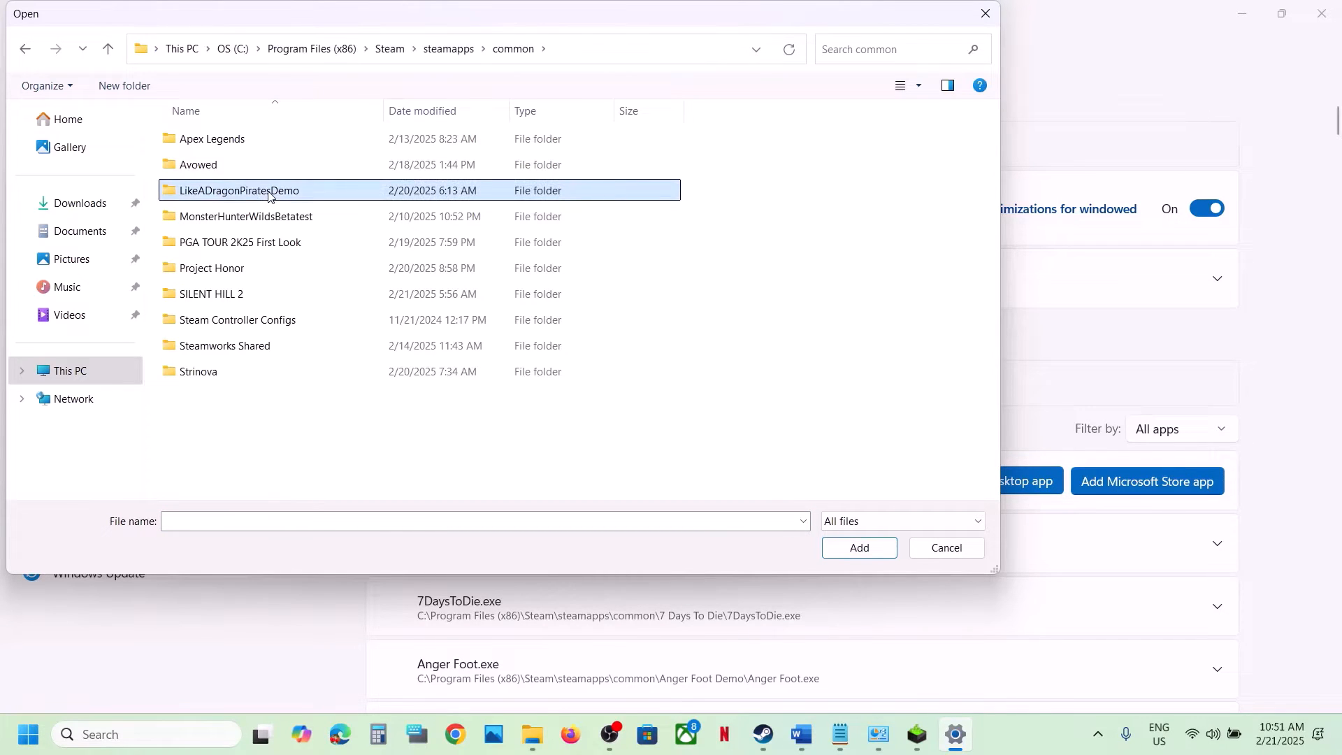
double_click(272, 193)
double_click(223, 145)
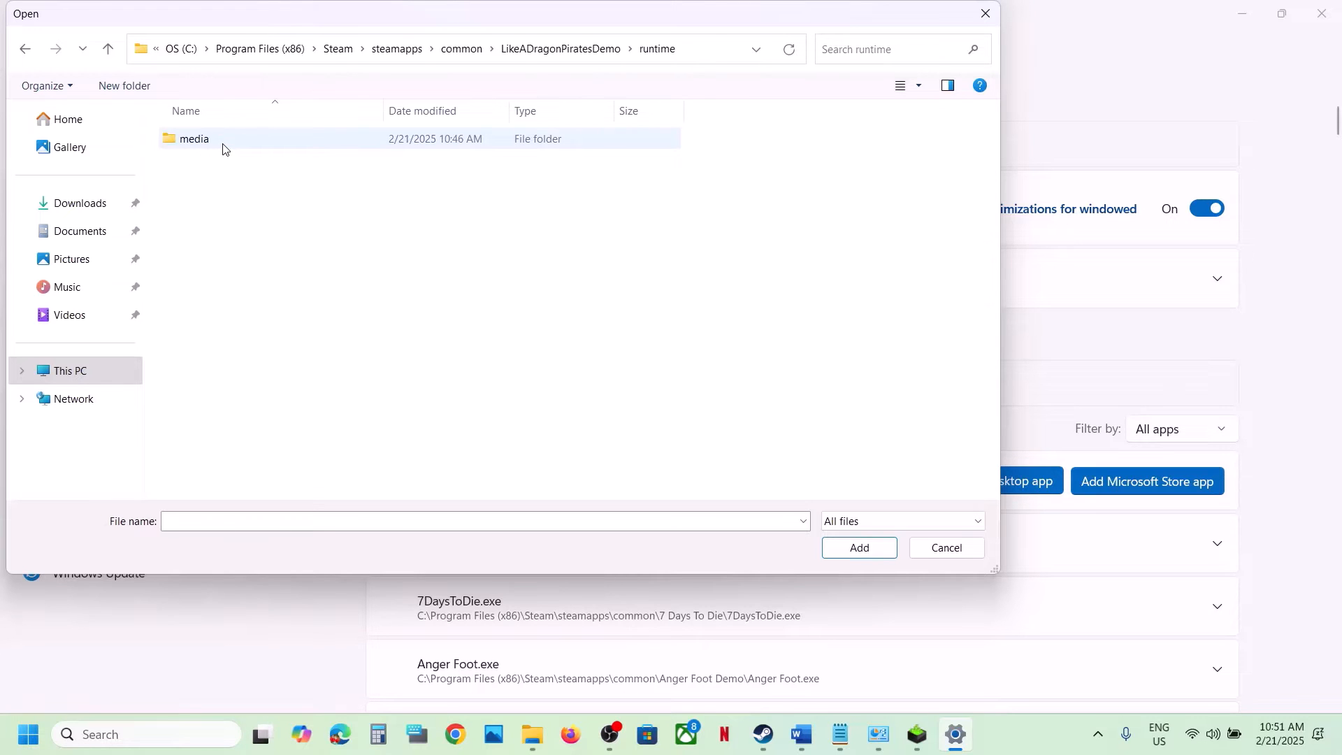
double_click(223, 143)
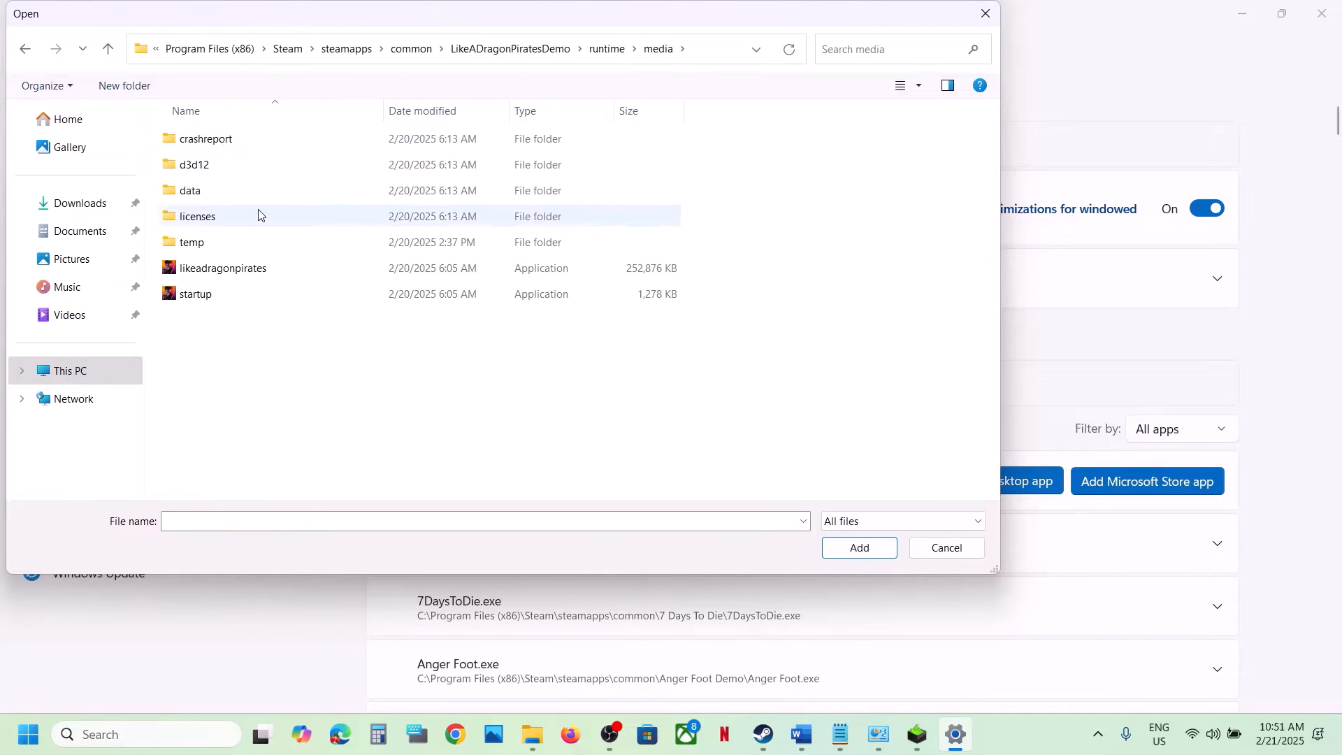
click(234, 275)
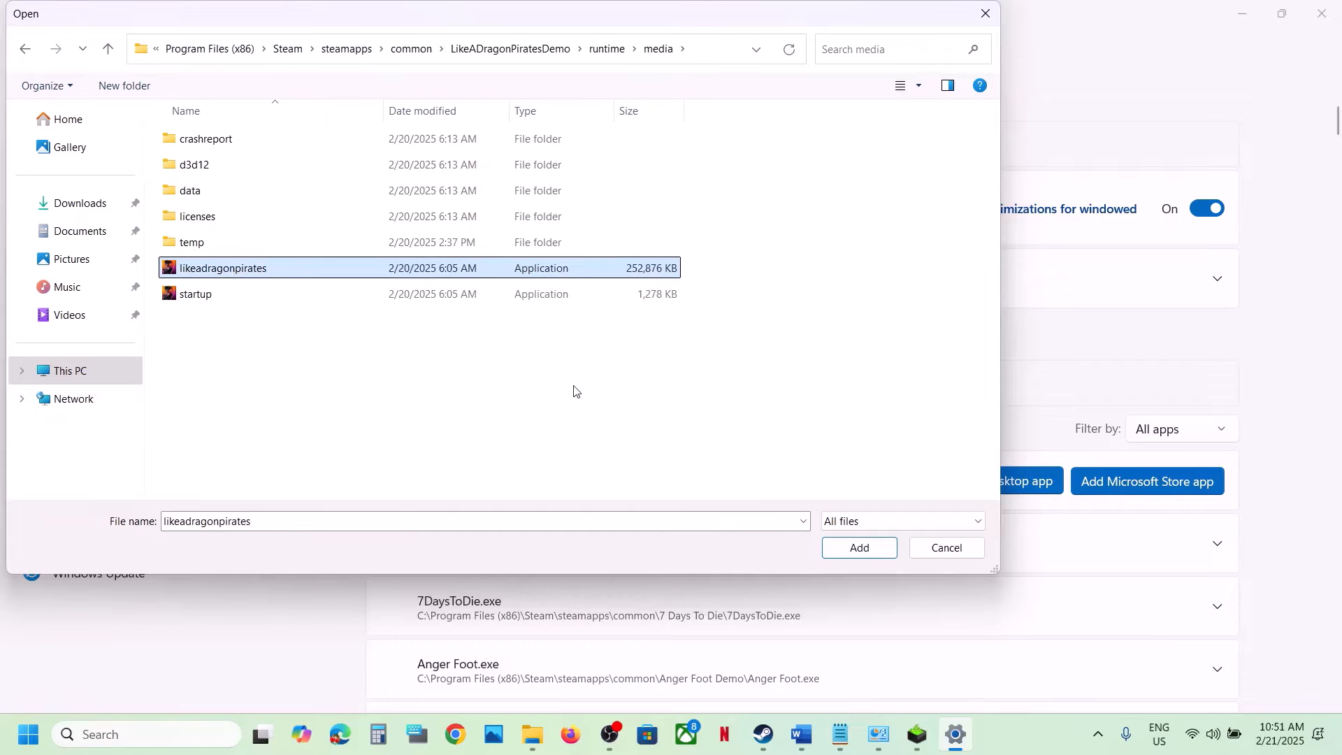
click(848, 550)
Set the GPU preference of Like a Dragon: Pirate Yakuza in Hawaii to High Performance (NVIDIA GeForce RTX 3050 Laptop GPU)
scroll(736, 518, down, 14)
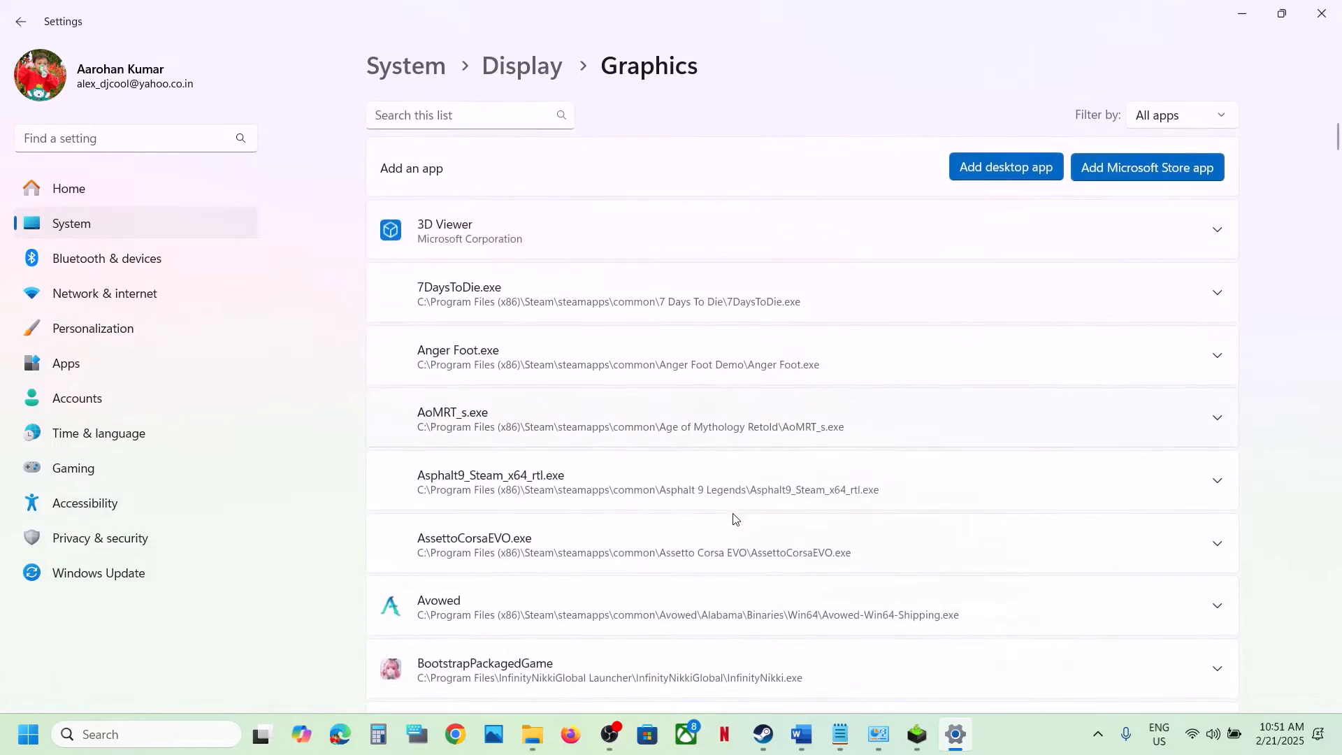
scroll(735, 518, down, 15)
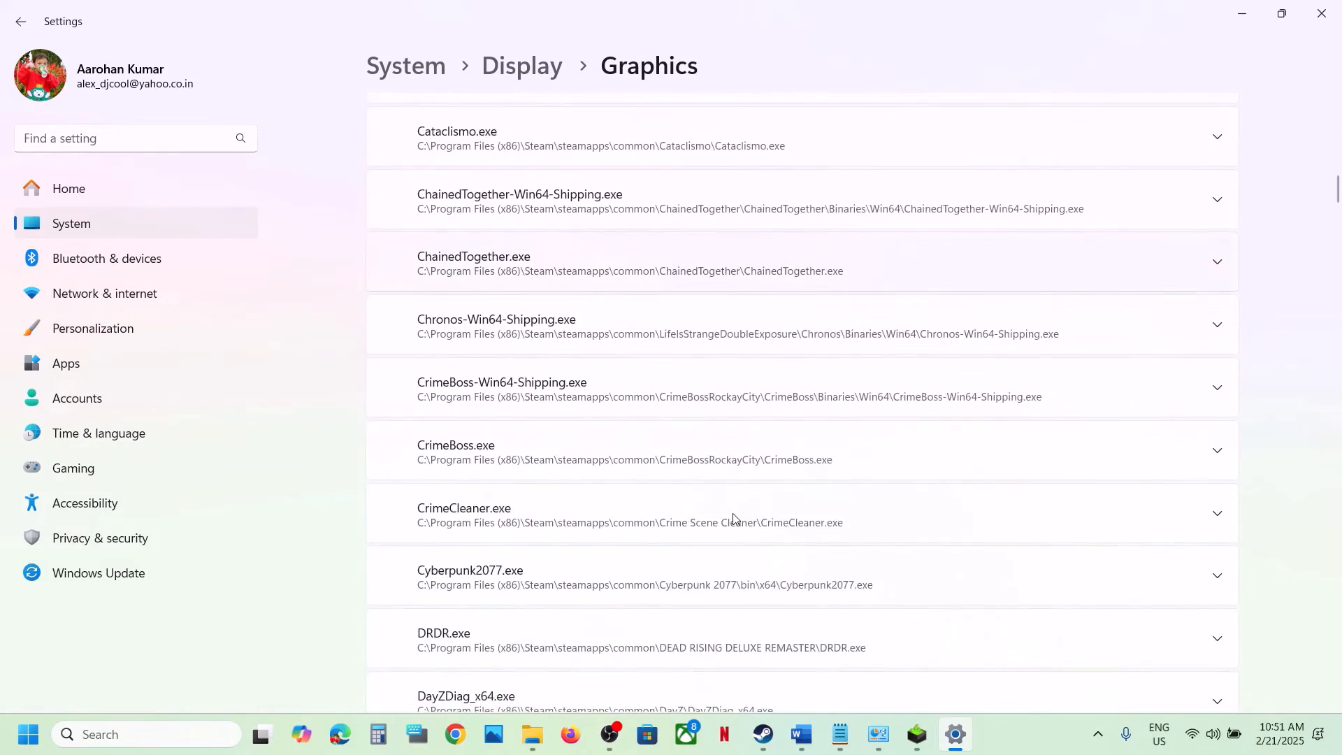
scroll(733, 518, down, 15)
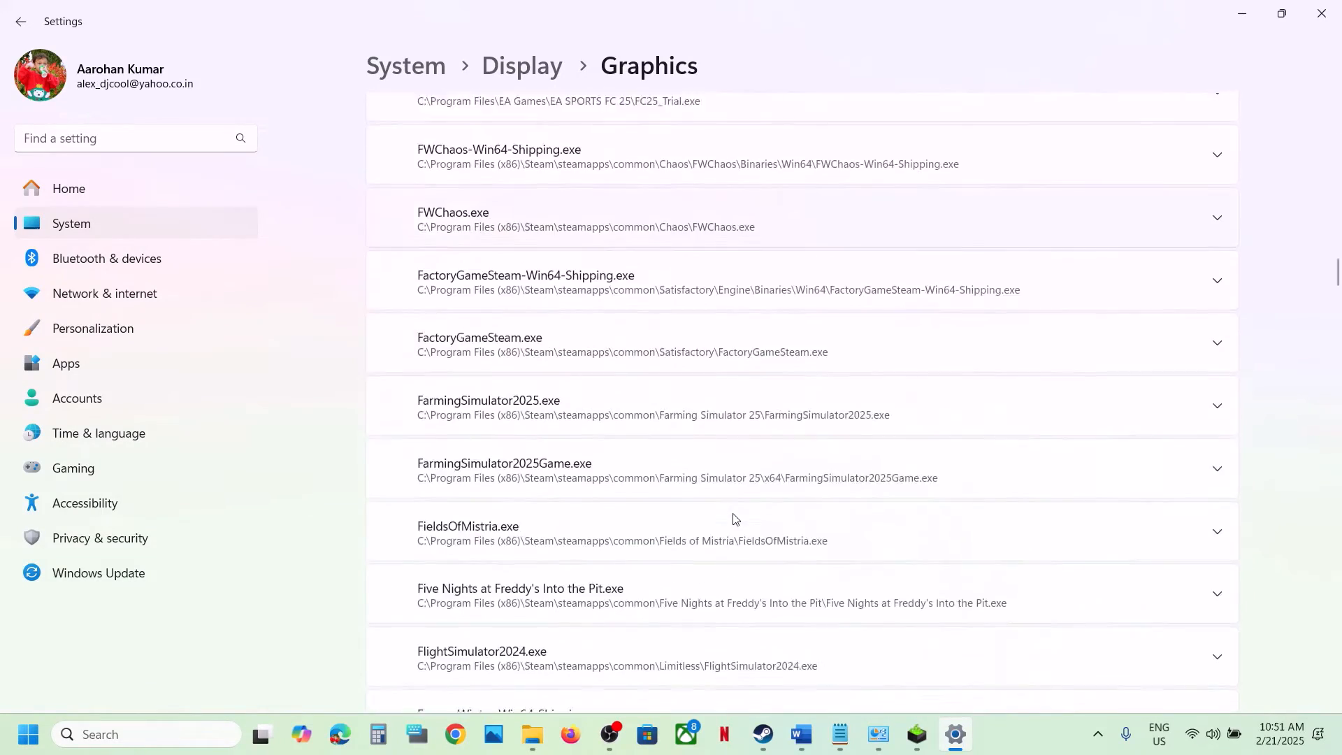
scroll(733, 518, down, 15)
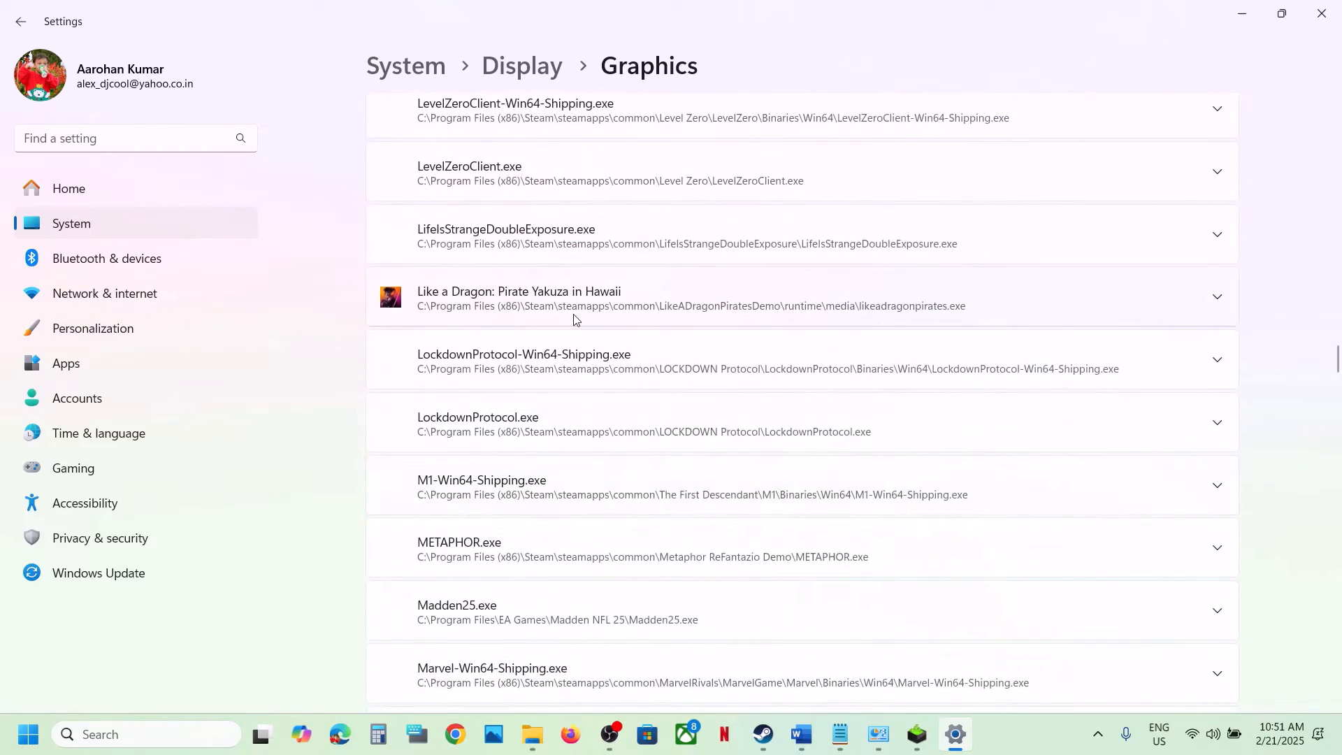
click(574, 320)
scroll(1032, 443, up, 1)
click(1108, 445)
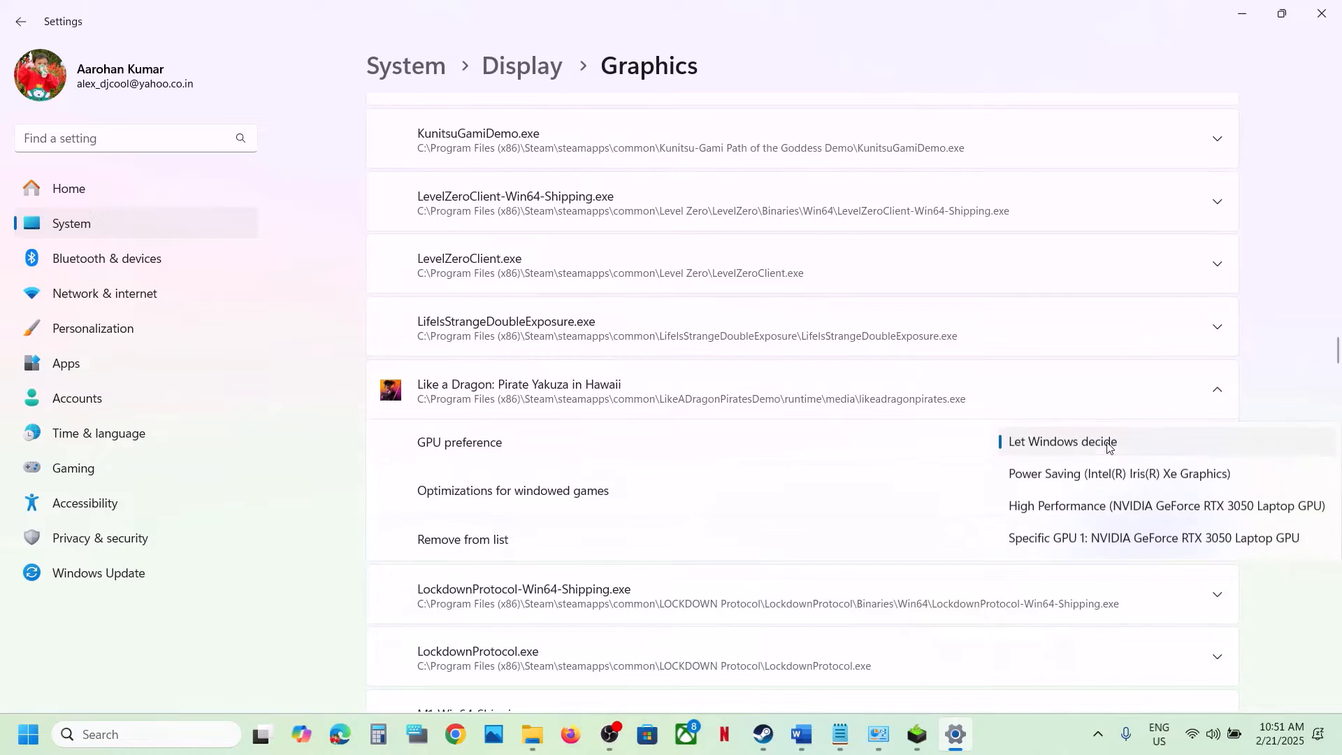
click(1108, 508)
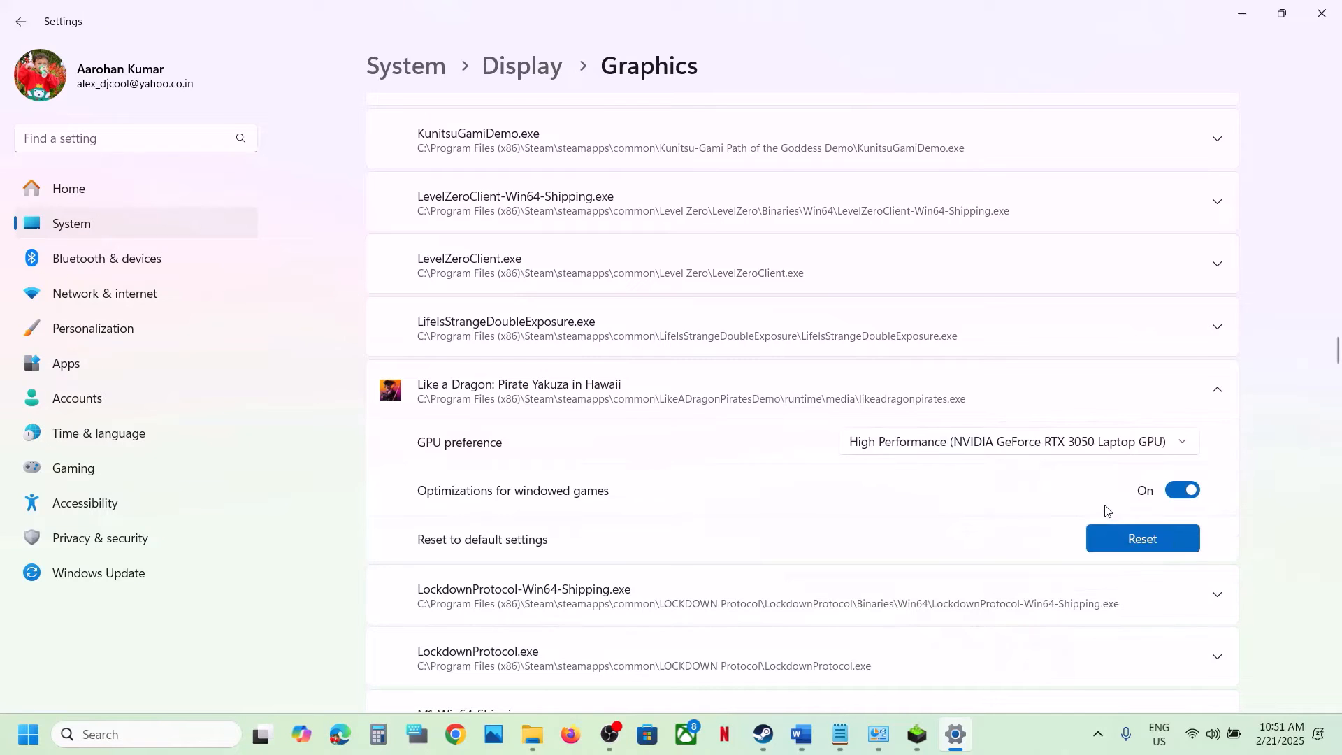
Add the startup application from the LikeADragonPiratesDemo\runtime\media folder to the custom graphics app list
scroll(623, 419, up, 15)
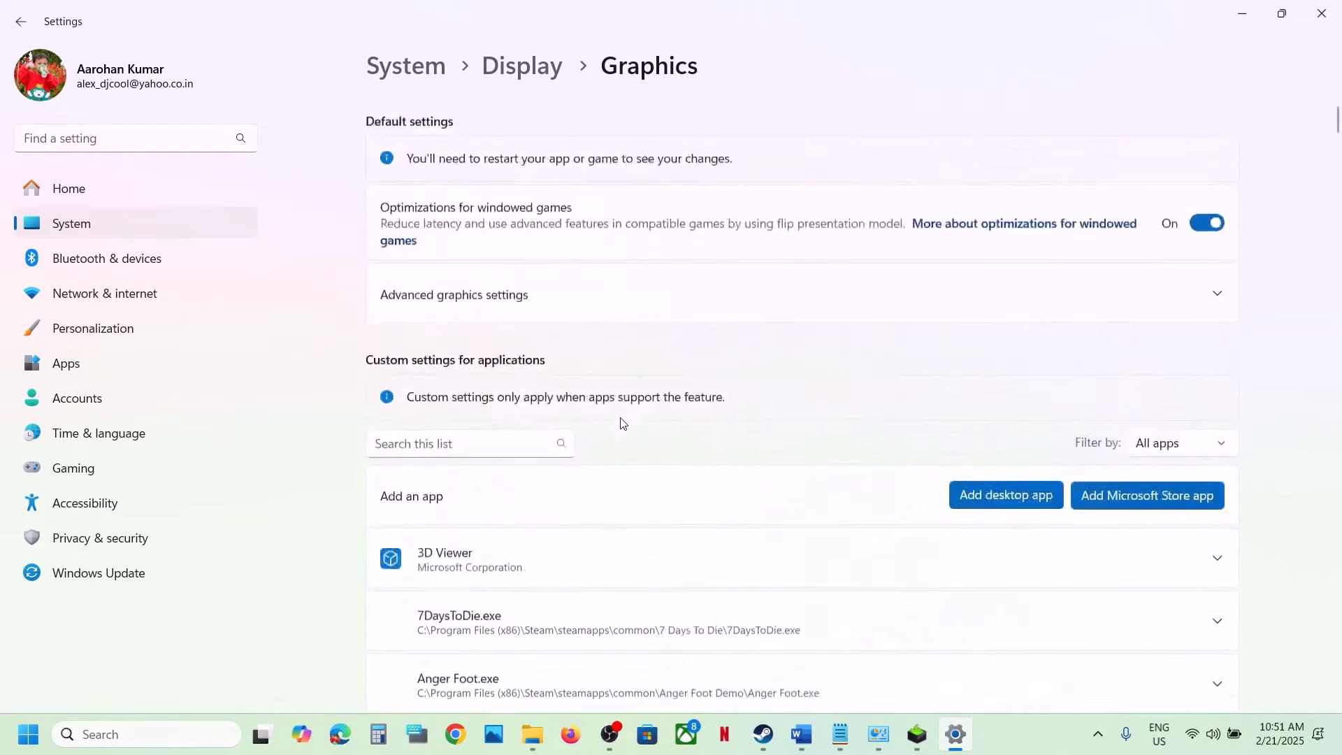
click(1001, 490)
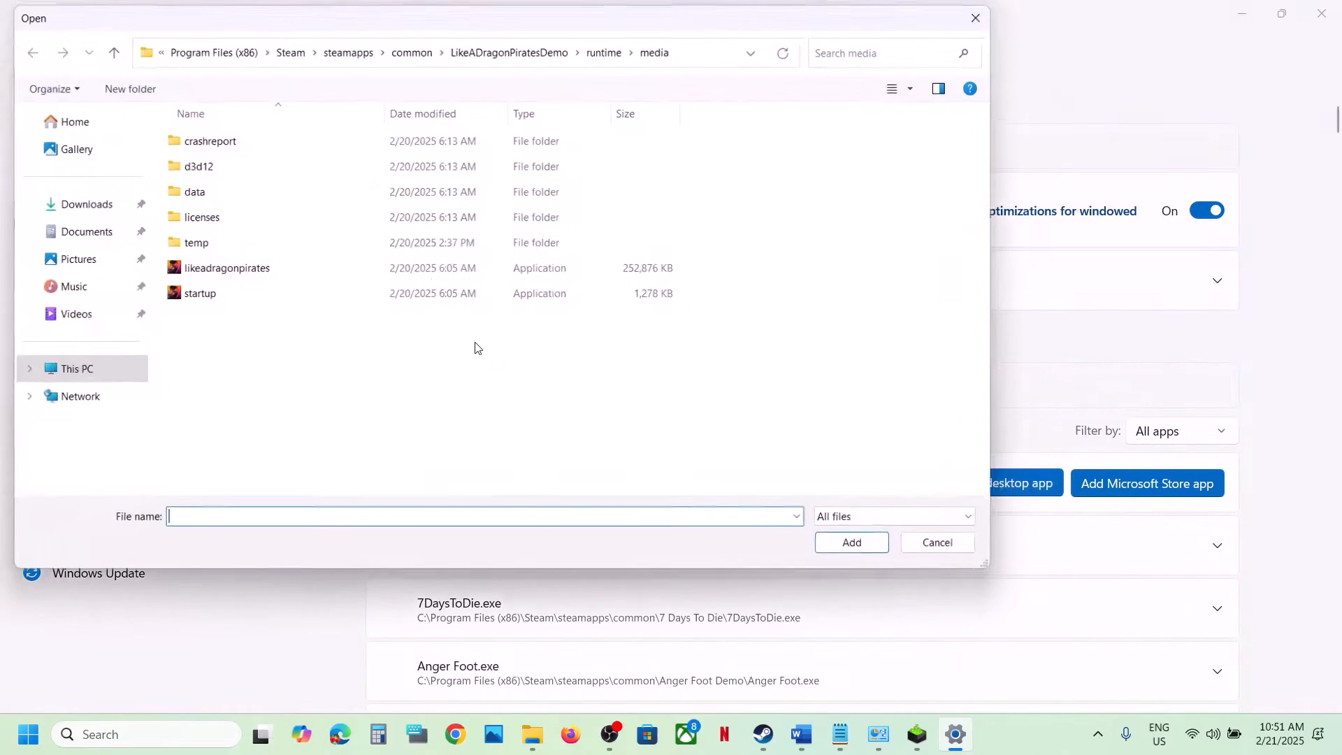
click(258, 297)
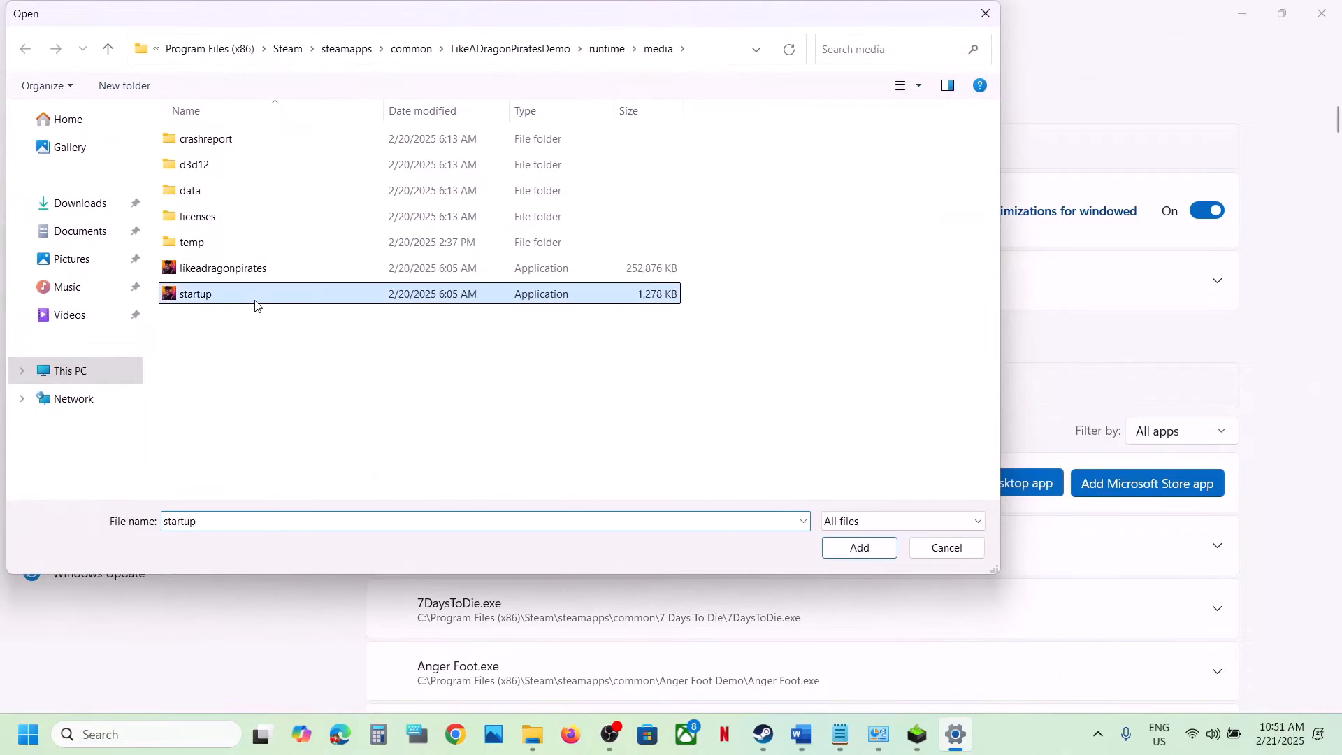
click(867, 552)
Set the GPU preference of Game Loader (startup.exe) to High Performance (NVIDIA GeForce RTX 3050 Laptop GPU)
scroll(657, 577, down, 20)
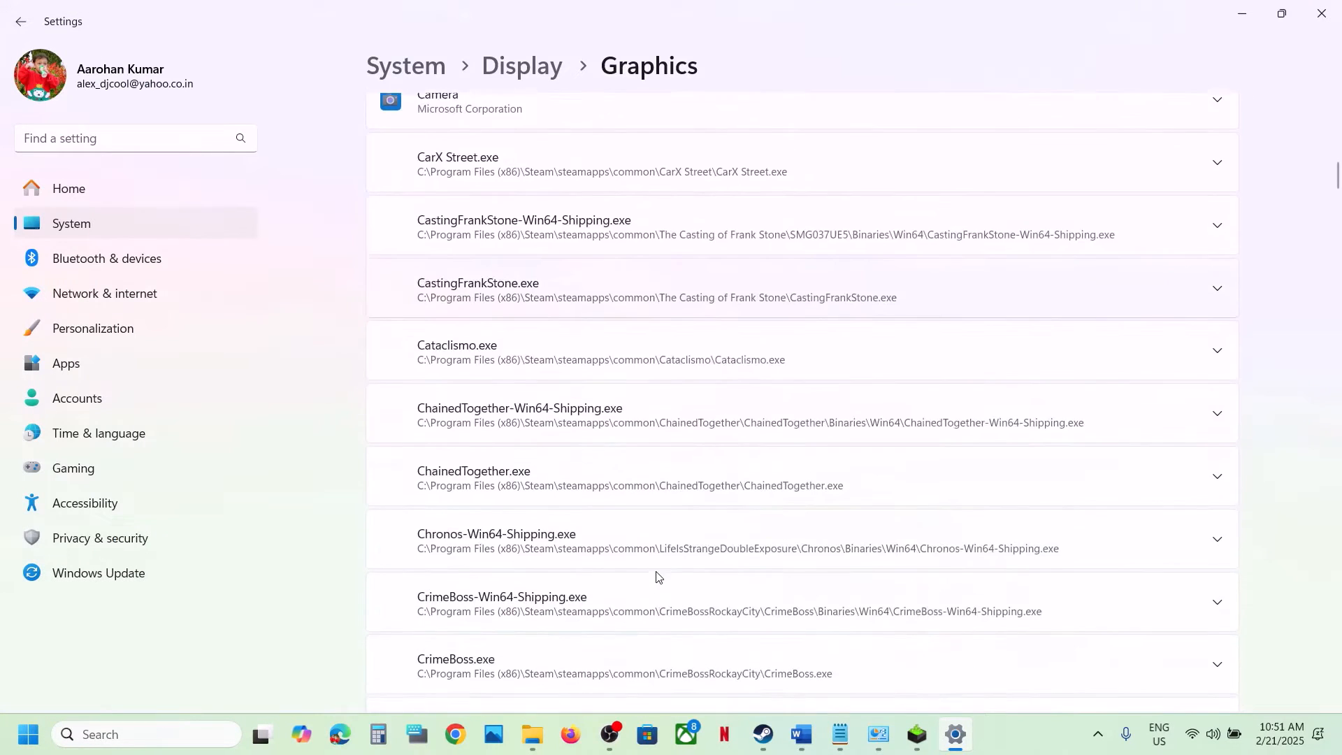
scroll(657, 577, down, 20)
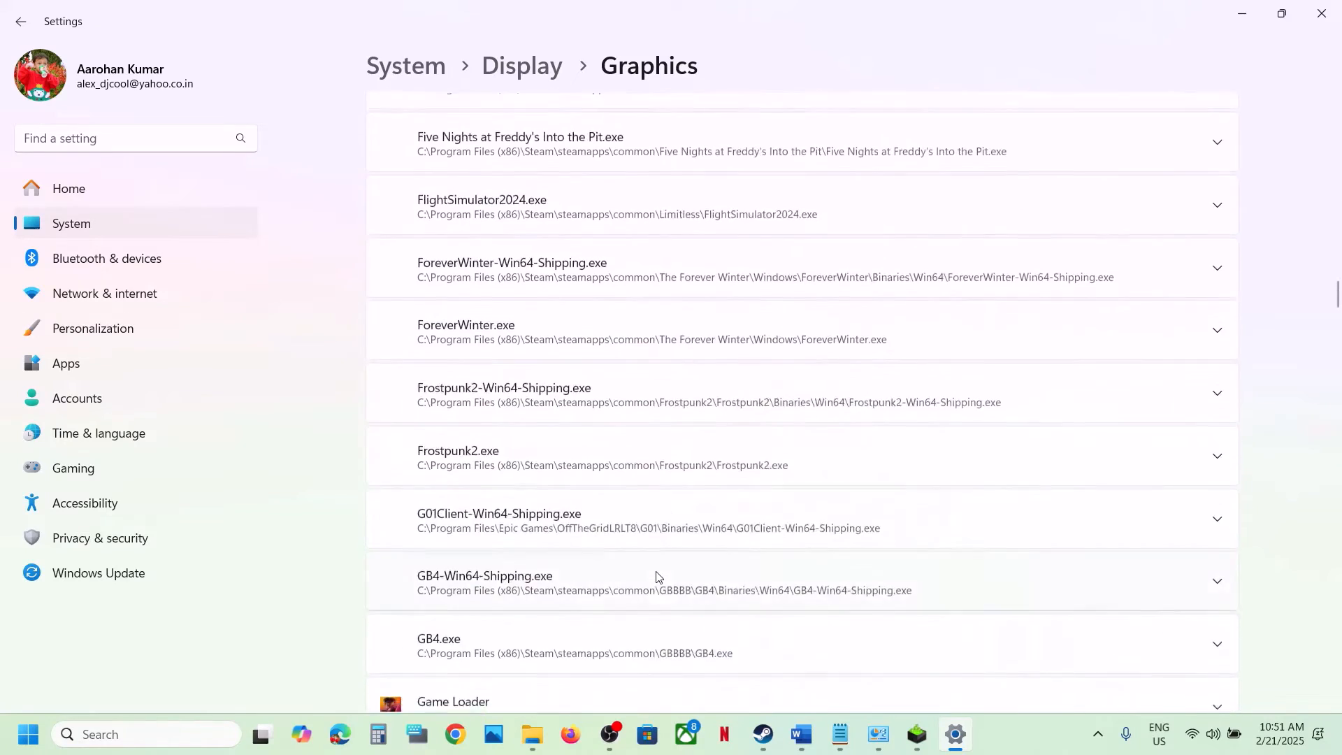
scroll(658, 577, down, 1)
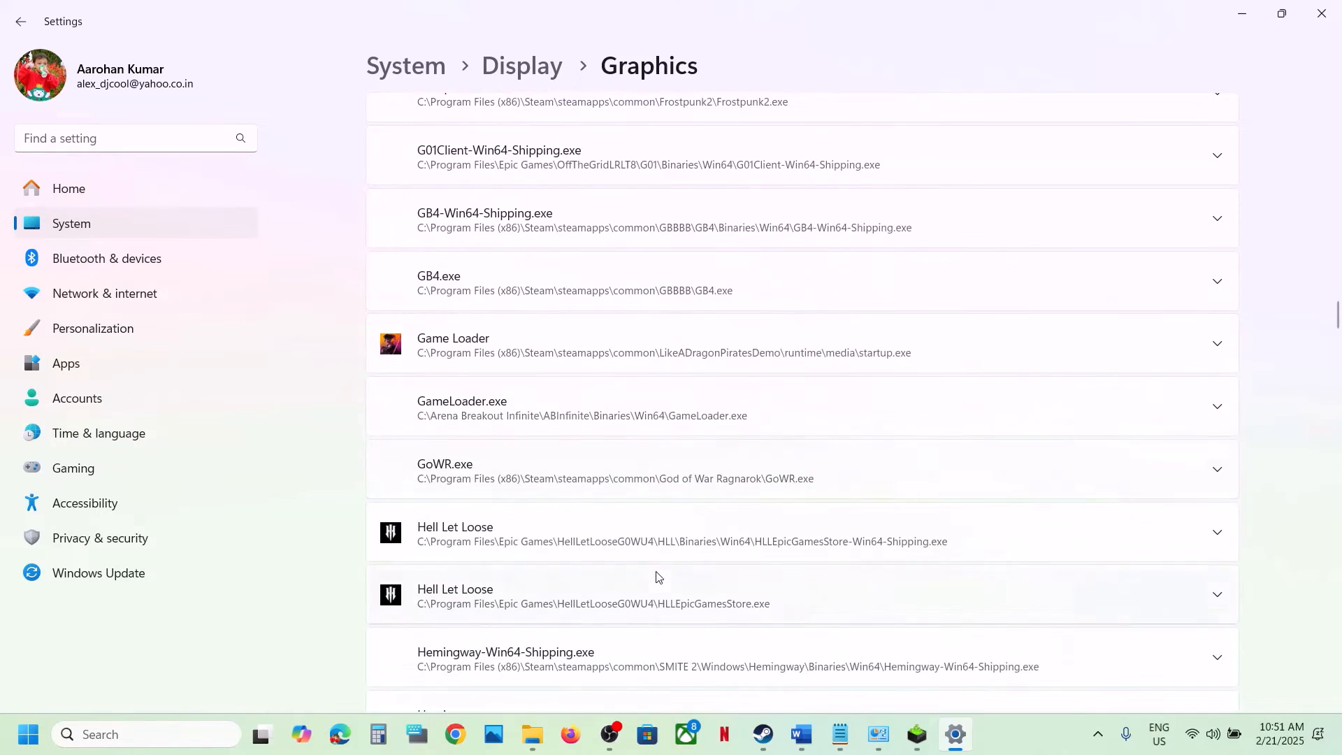
click(586, 366)
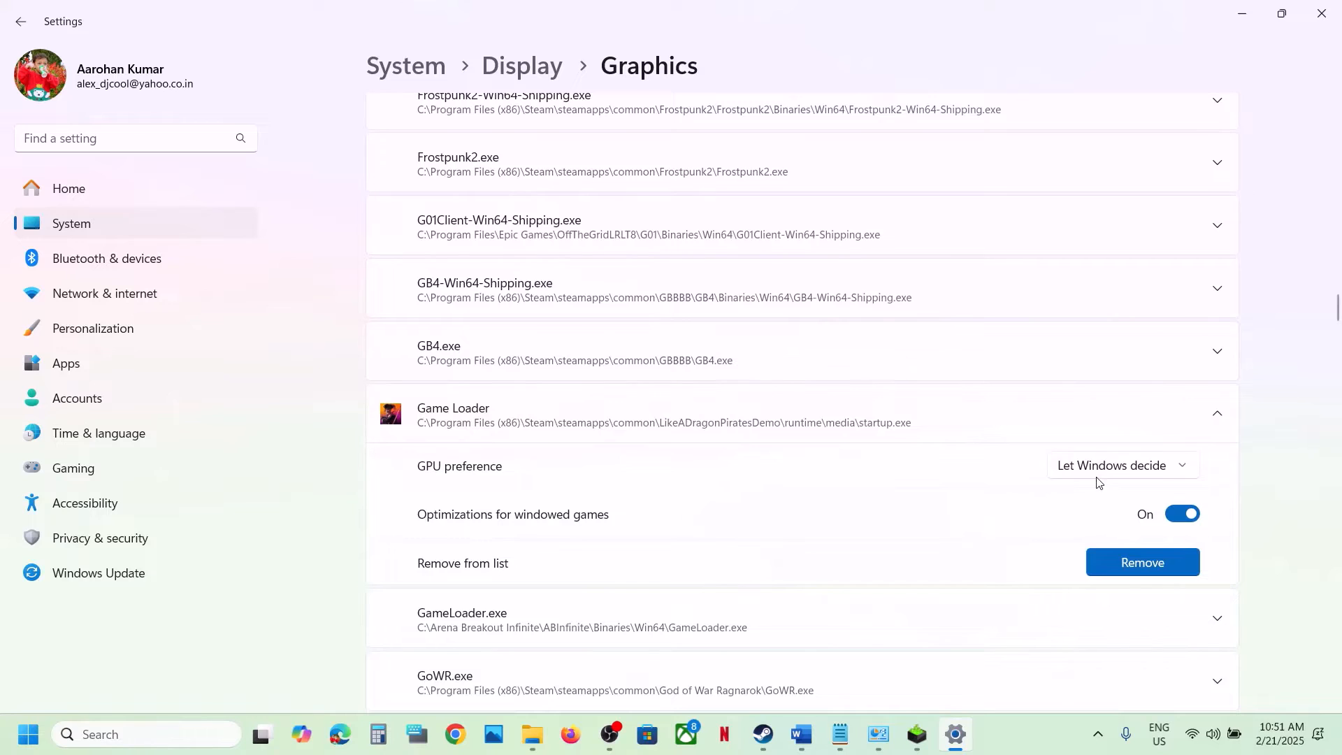
click(1114, 475)
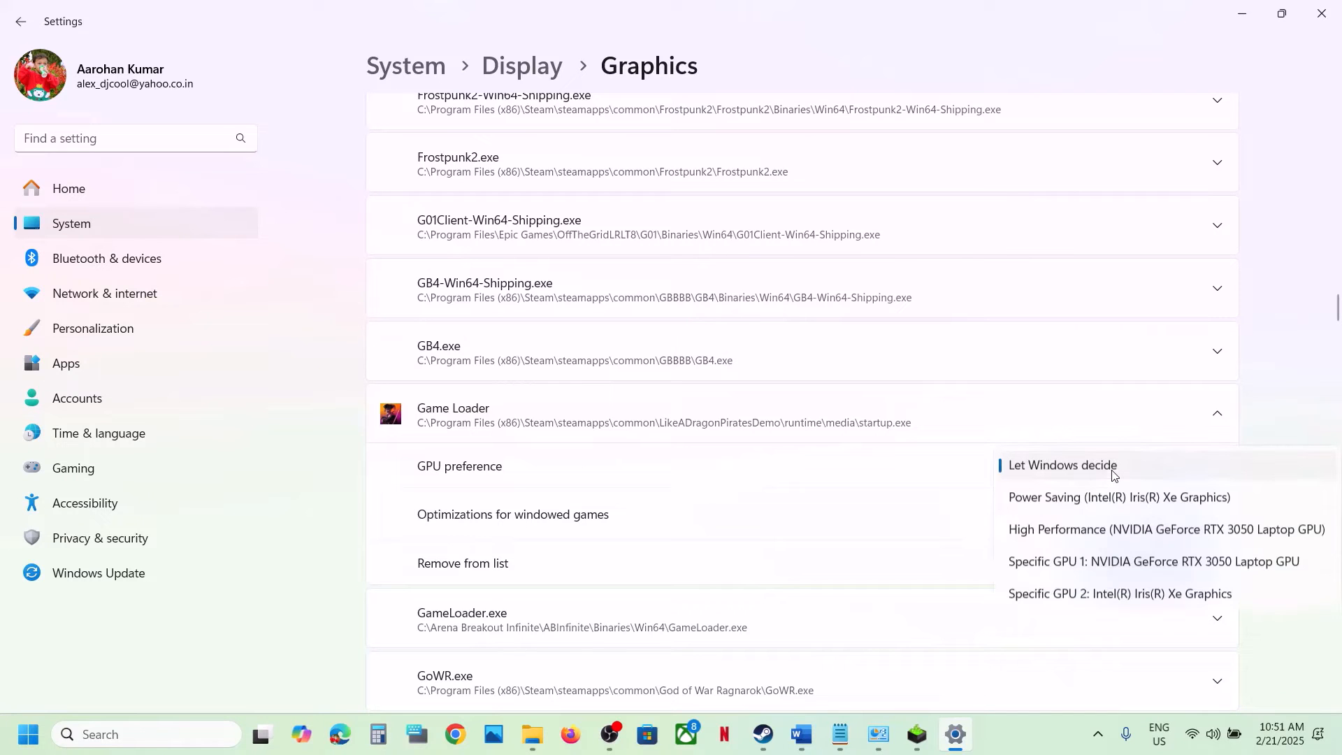
click(1116, 533)
Close Settings and highlight the Step 9 instruction about running the game as an administrator in the Word document
click(1323, 15)
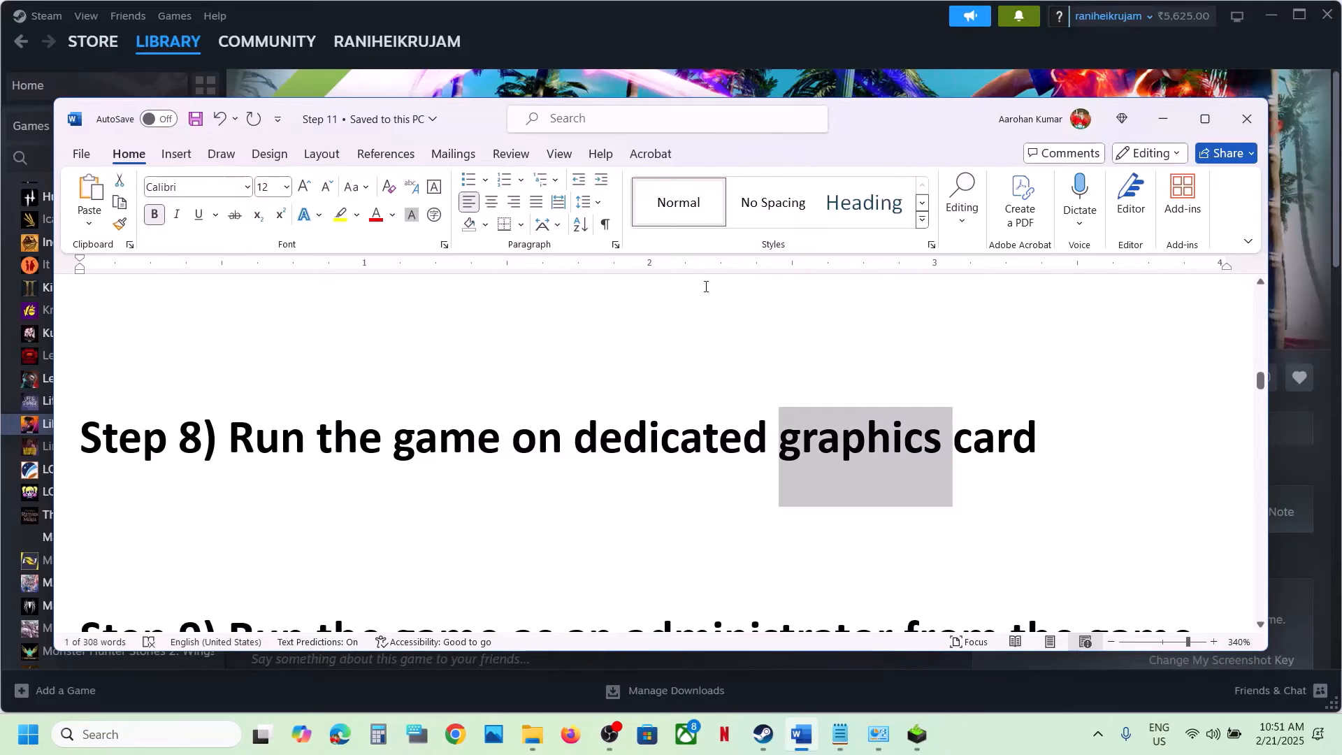
scroll(548, 483, down, 3)
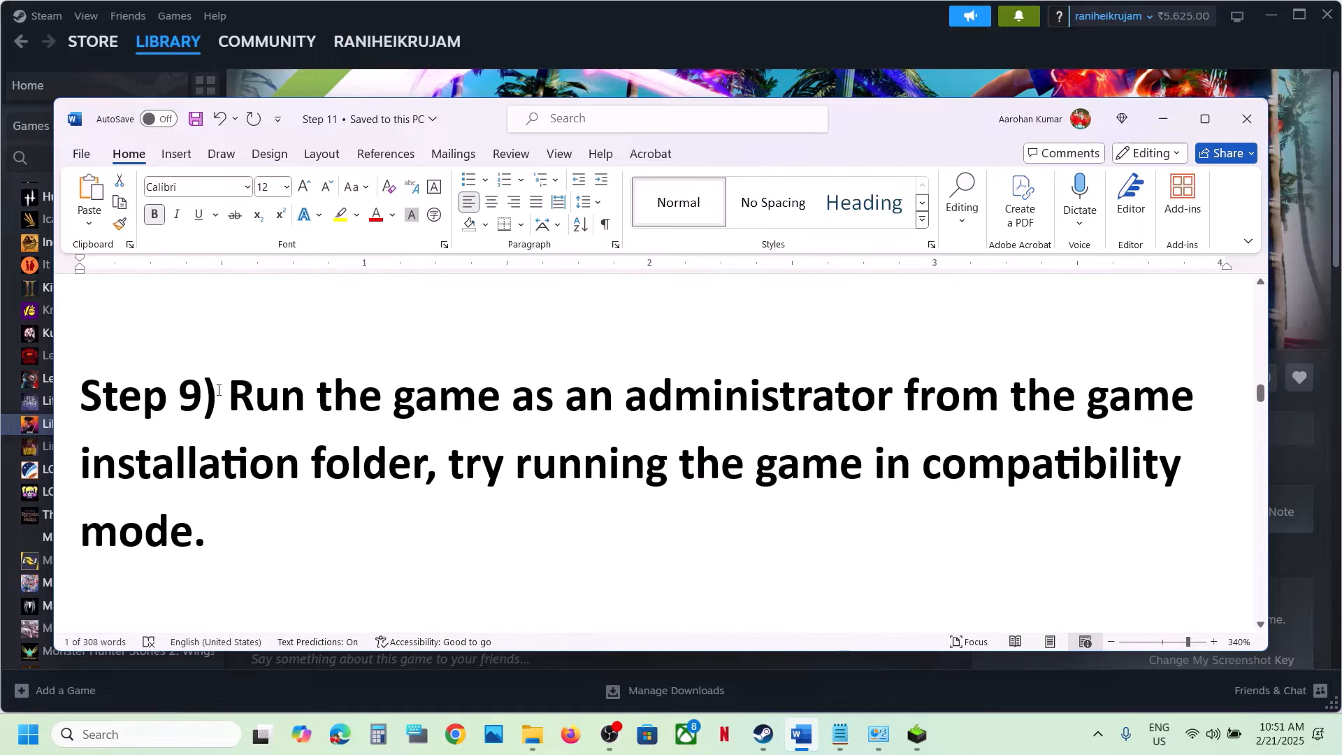
drag(252, 393, 425, 465)
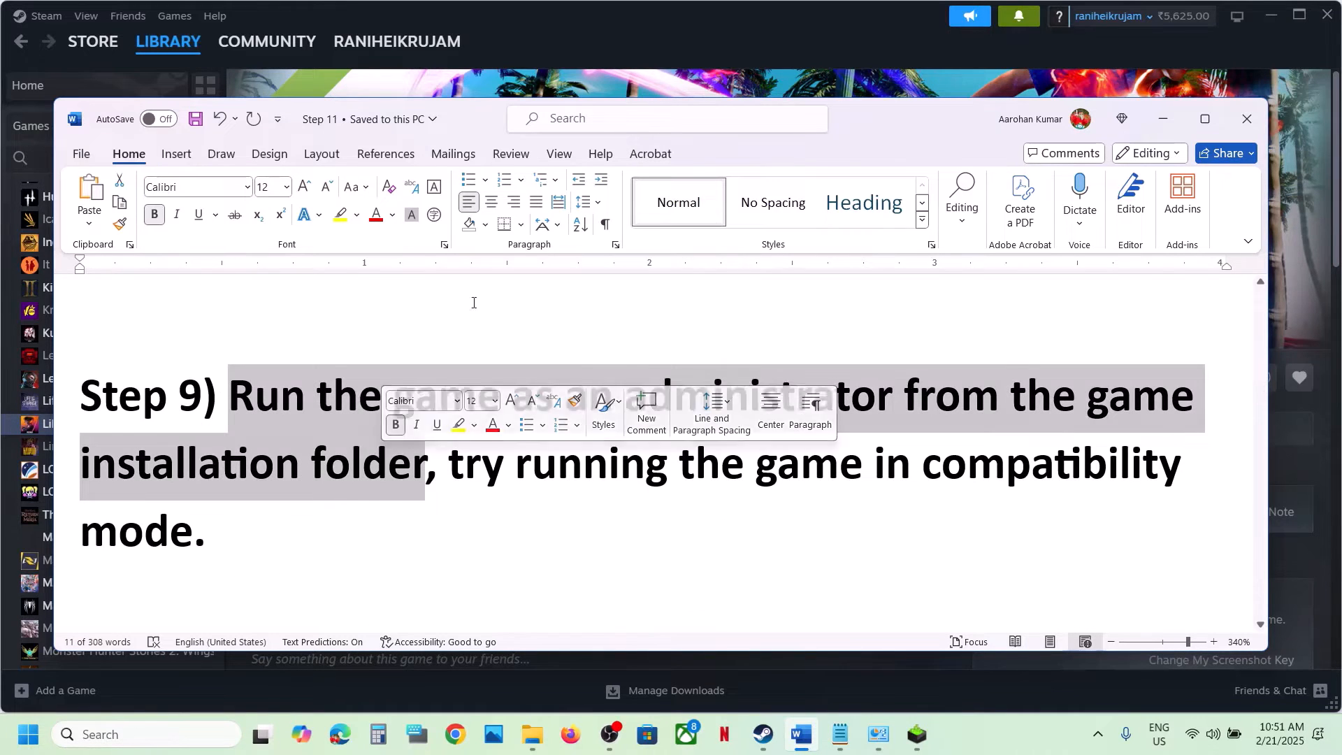
Switch to Steam, browse the local files of Like a Dragon: Pirate Yakuza in Hawaii and open the runtime\media folder
click(516, 31)
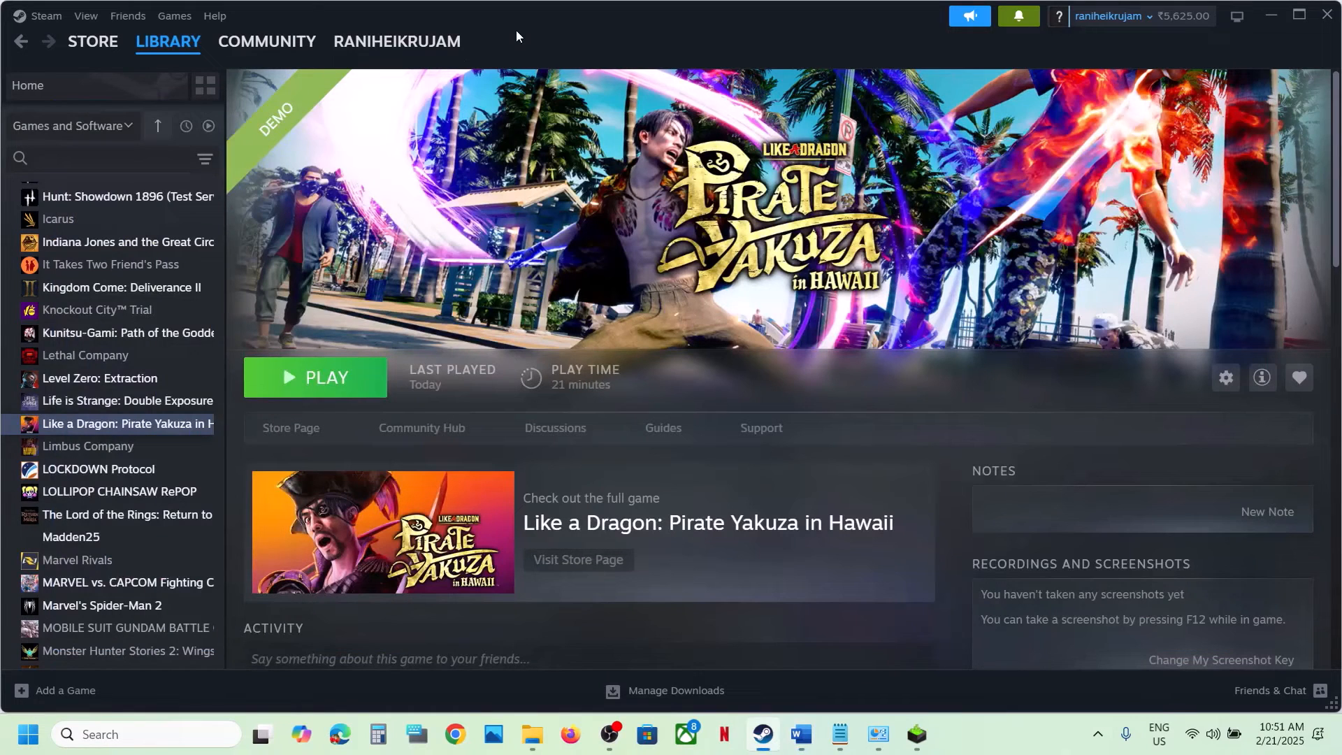
right_click(129, 422)
mouse_move(195, 521)
click(342, 389)
double_click(217, 168)
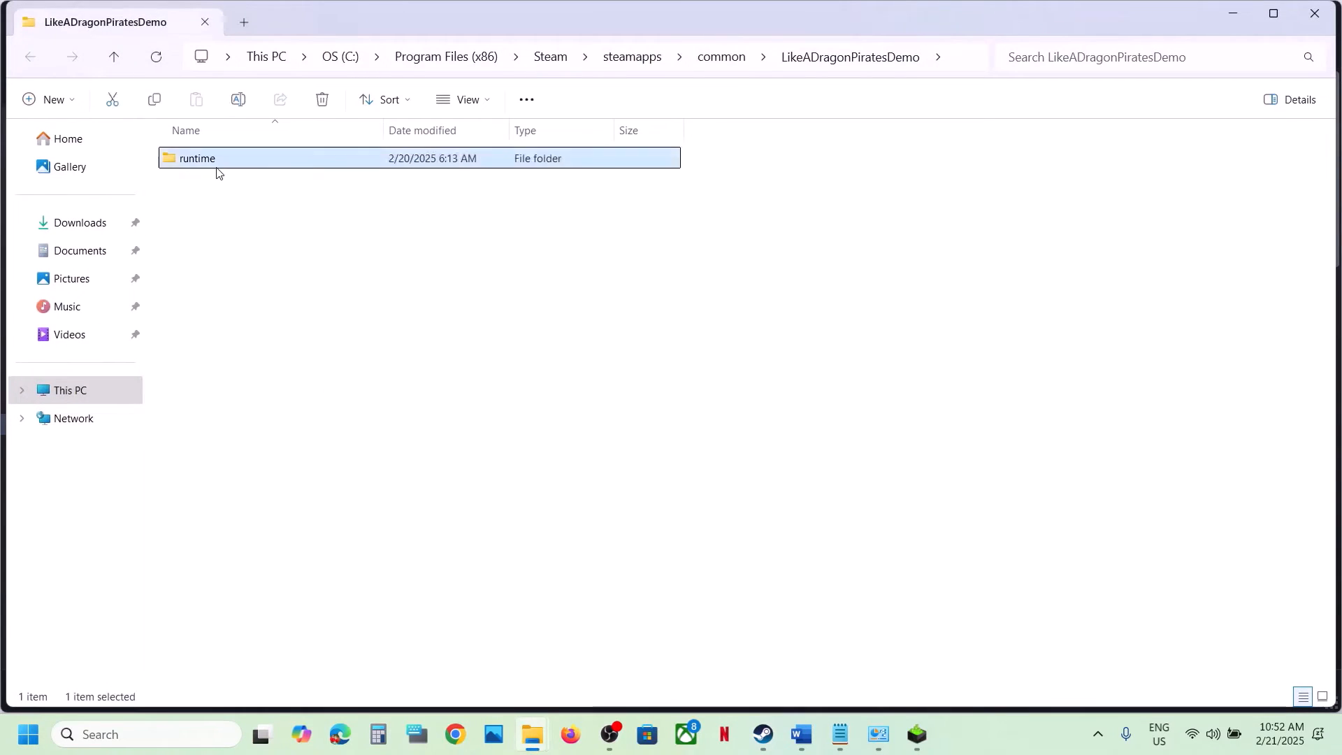
double_click(217, 171)
scroll(263, 473, down, 3)
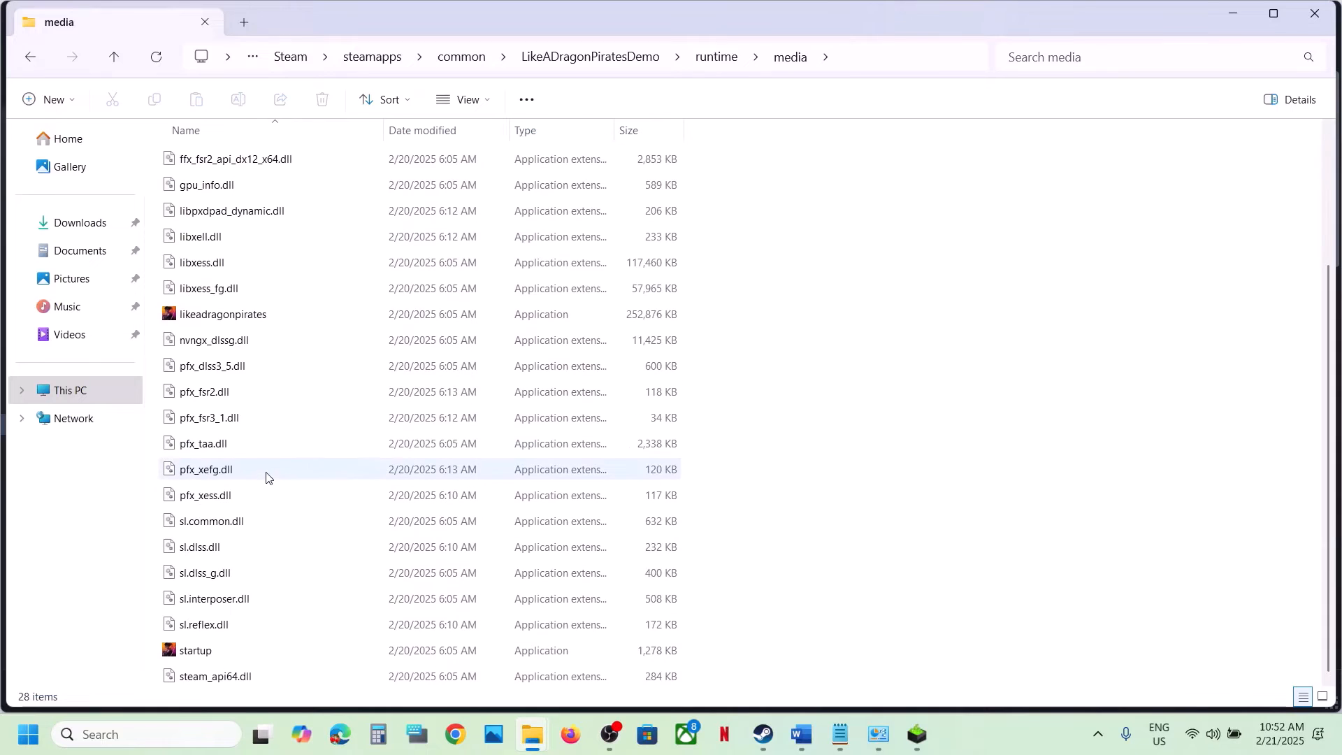
Set the likeadragonpirates application to run as an administrator in its compatibility properties and apply the change
click(222, 315)
right_click(223, 314)
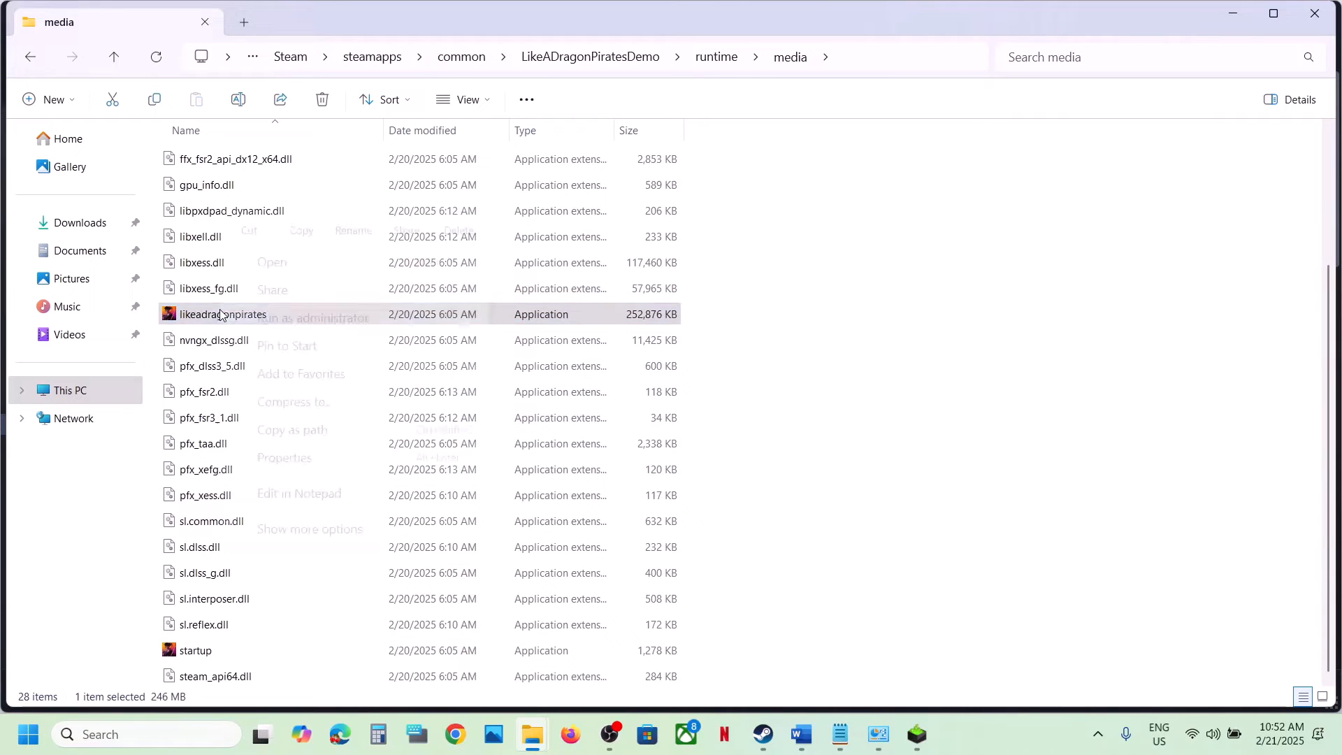
click(288, 465)
click(399, 278)
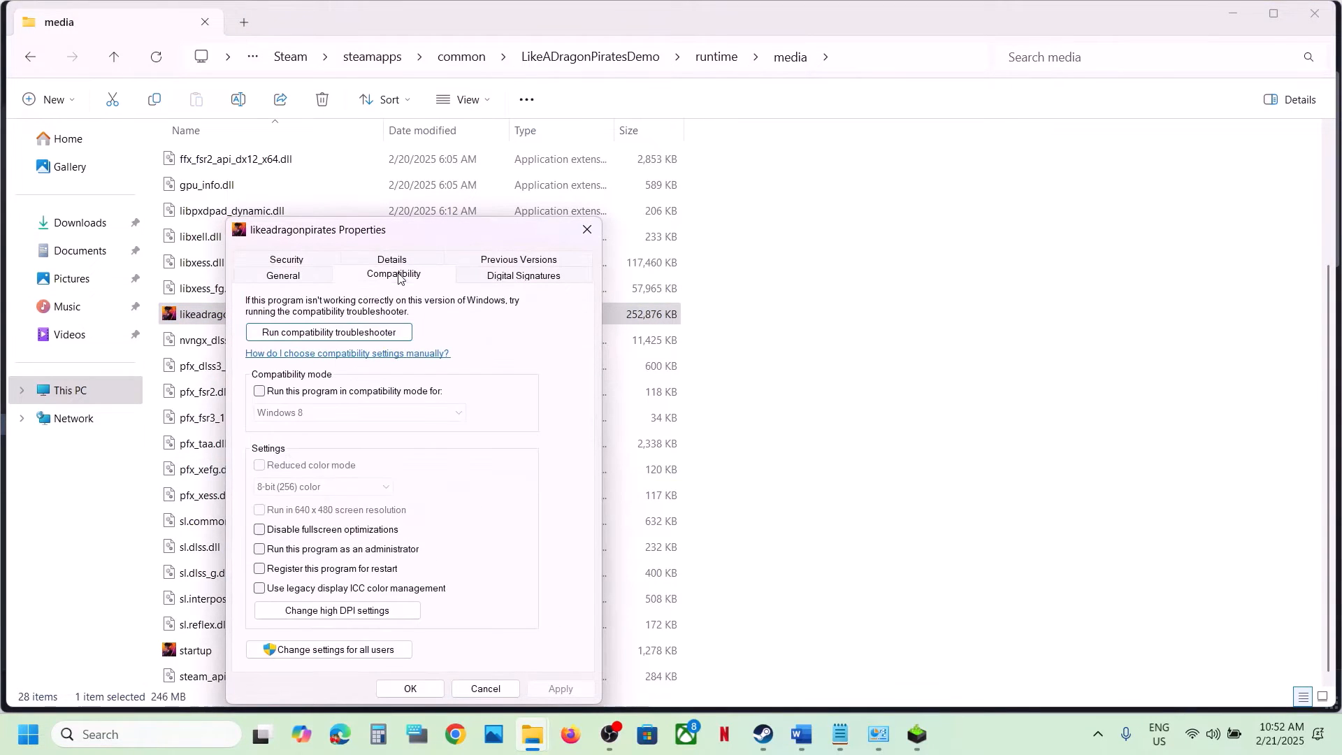
click(258, 550)
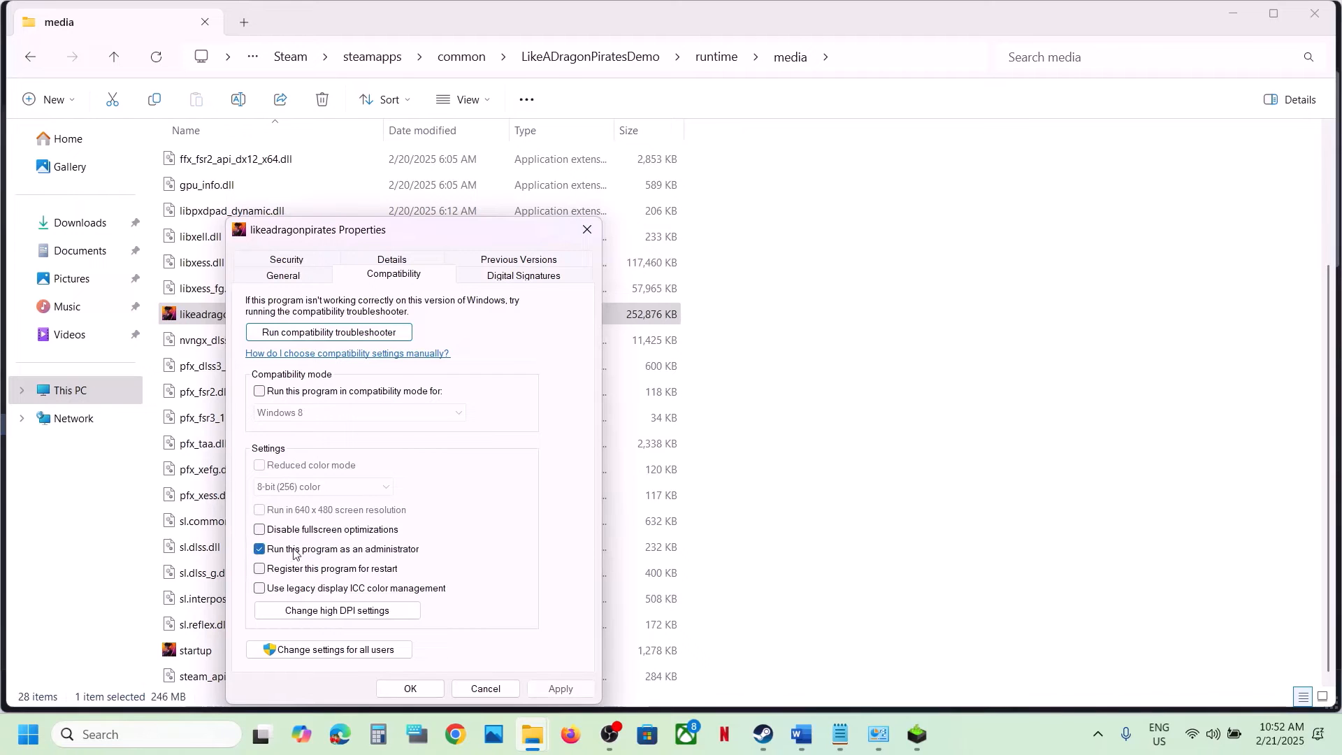
click(561, 687)
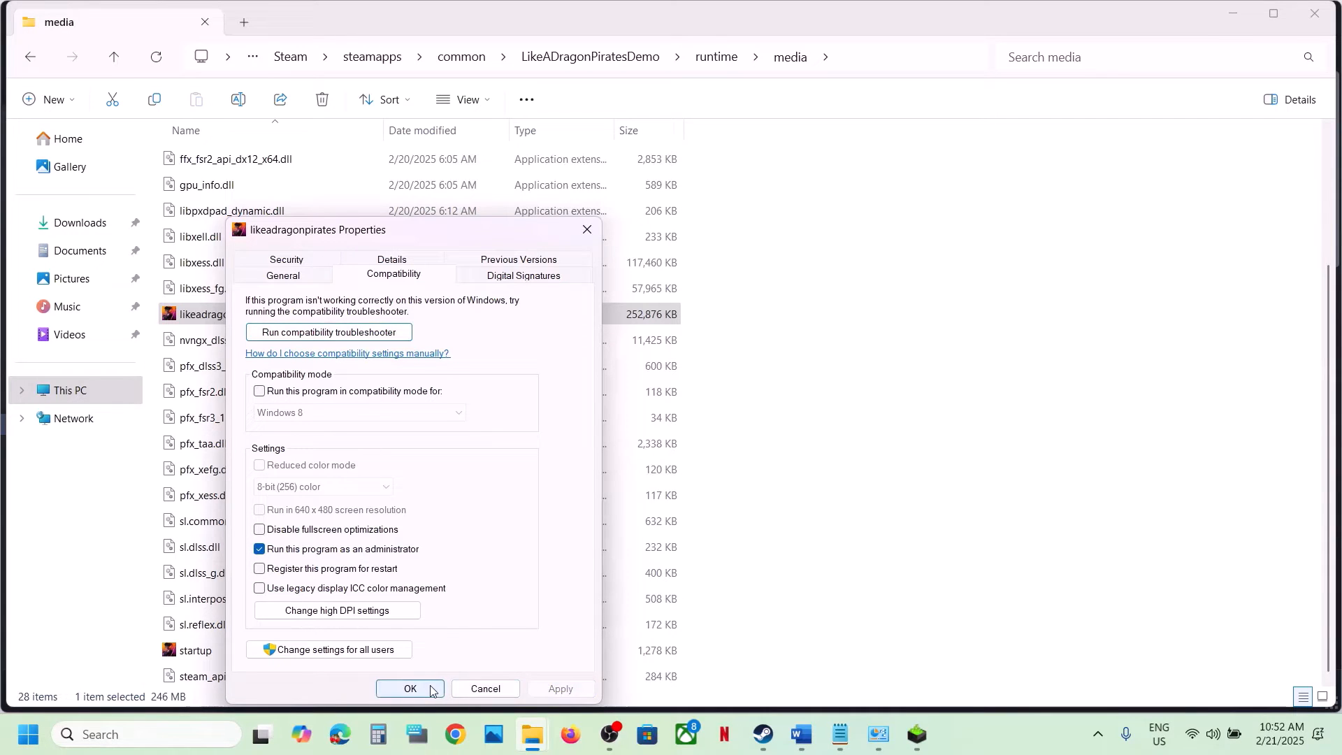
click(418, 689)
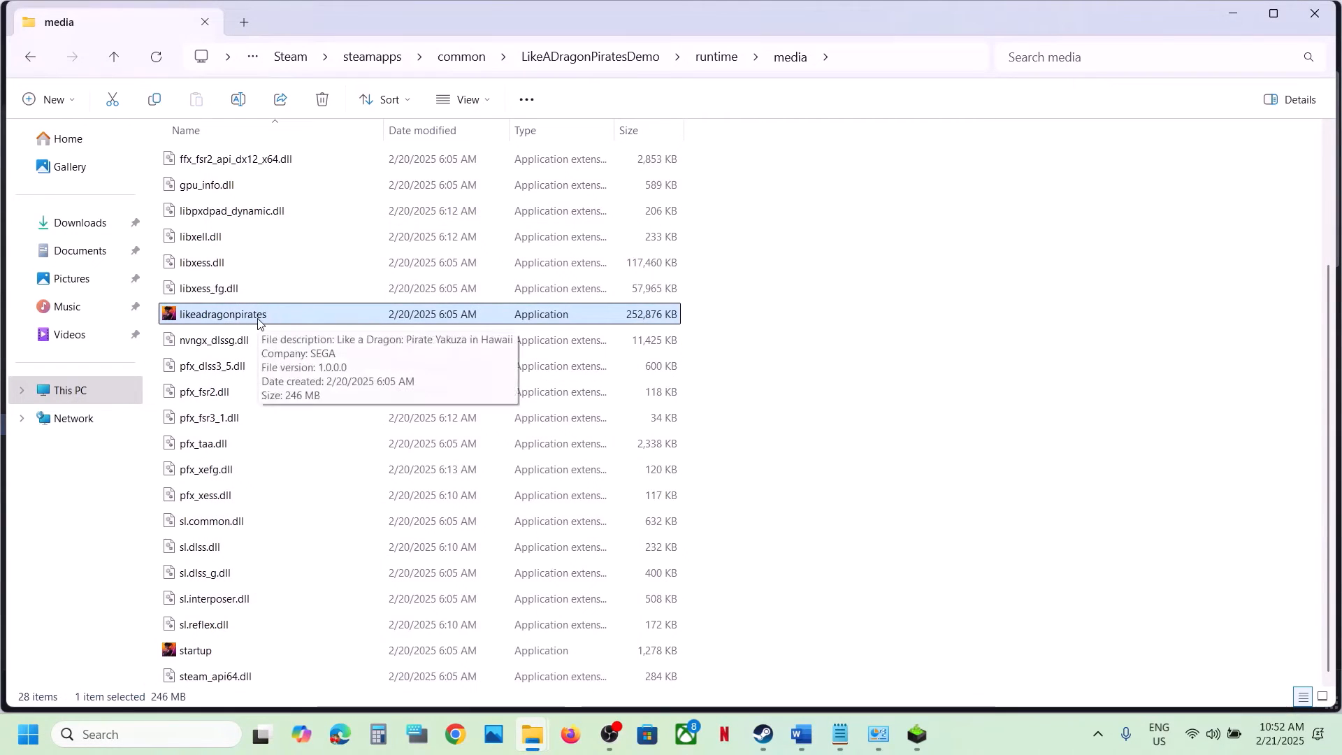
Enable compatibility mode for Windows 8 on the likeadragonpirates application and apply it
right_click(258, 321)
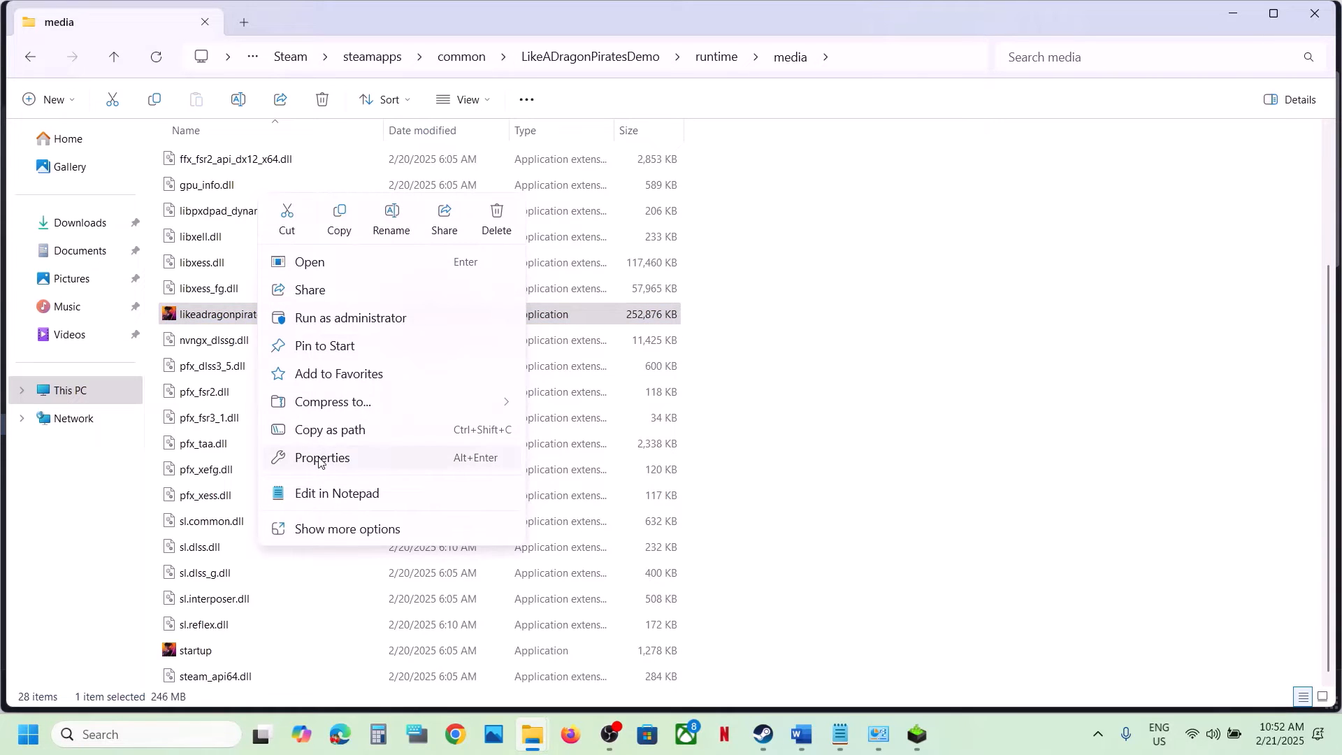
click(318, 460)
click(426, 276)
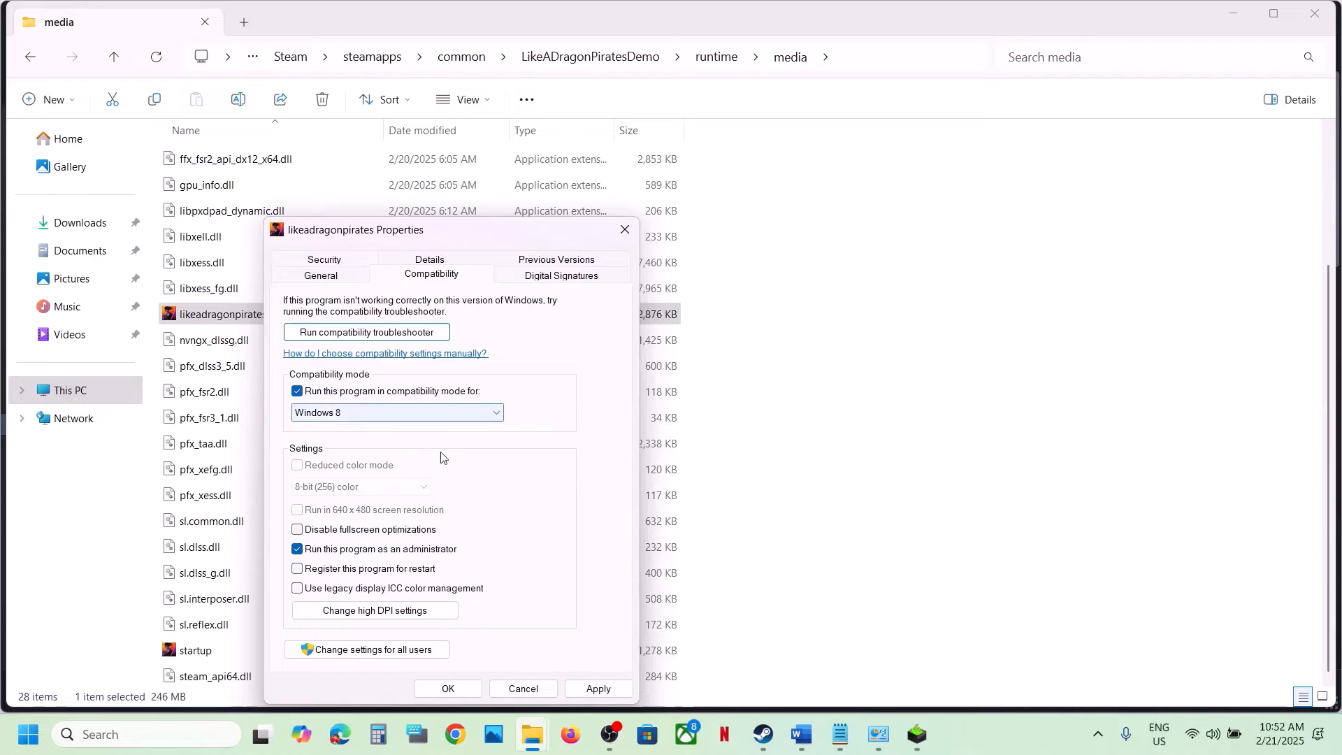
click(598, 688)
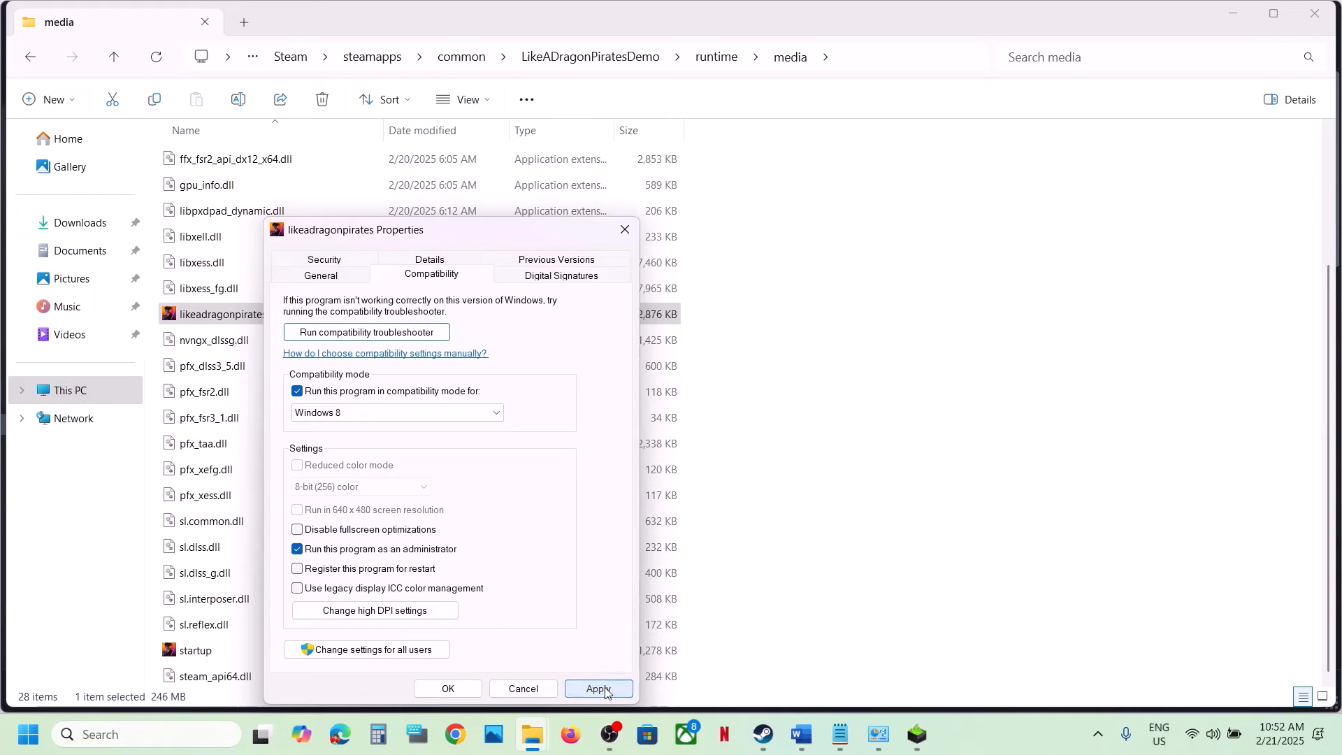
click(447, 689)
Disable fullscreen optimizations for likeadragonpirates, switch its compatibility mode to Windows 7 and apply the changes
right_click(300, 320)
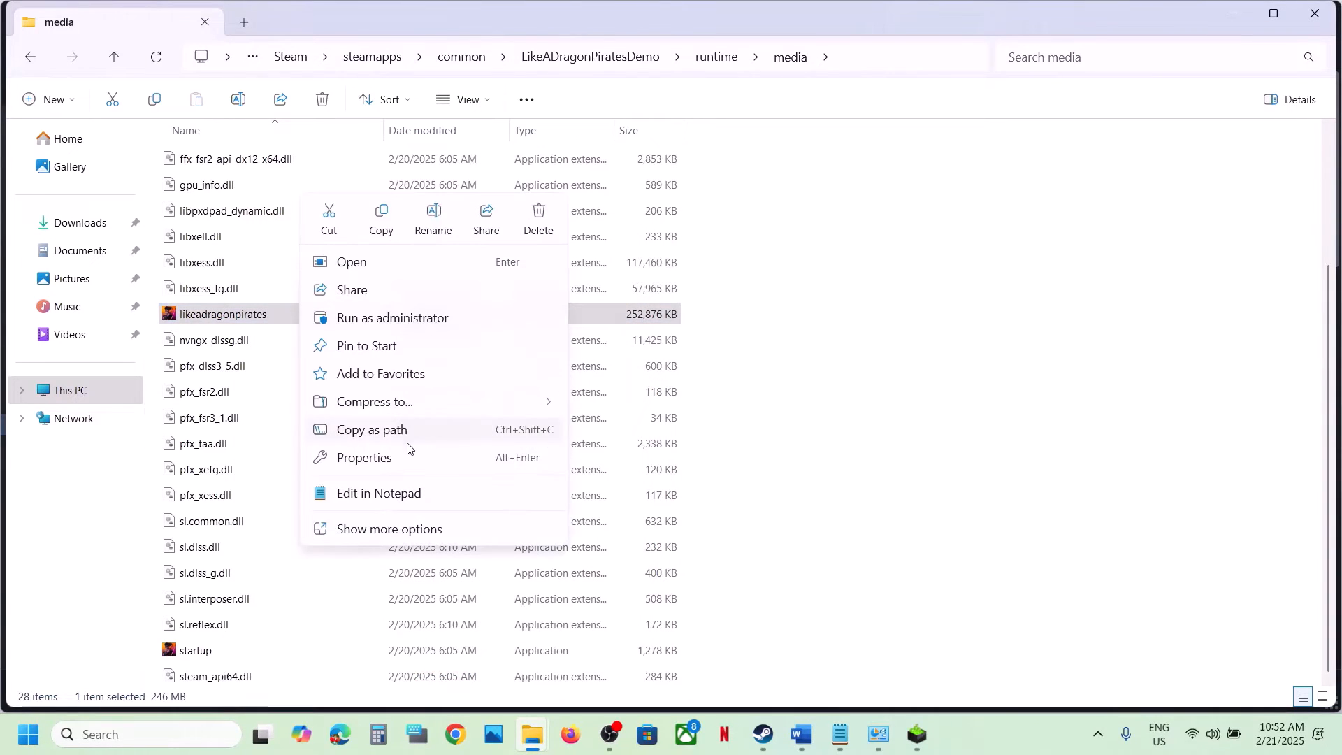
click(369, 456)
click(449, 280)
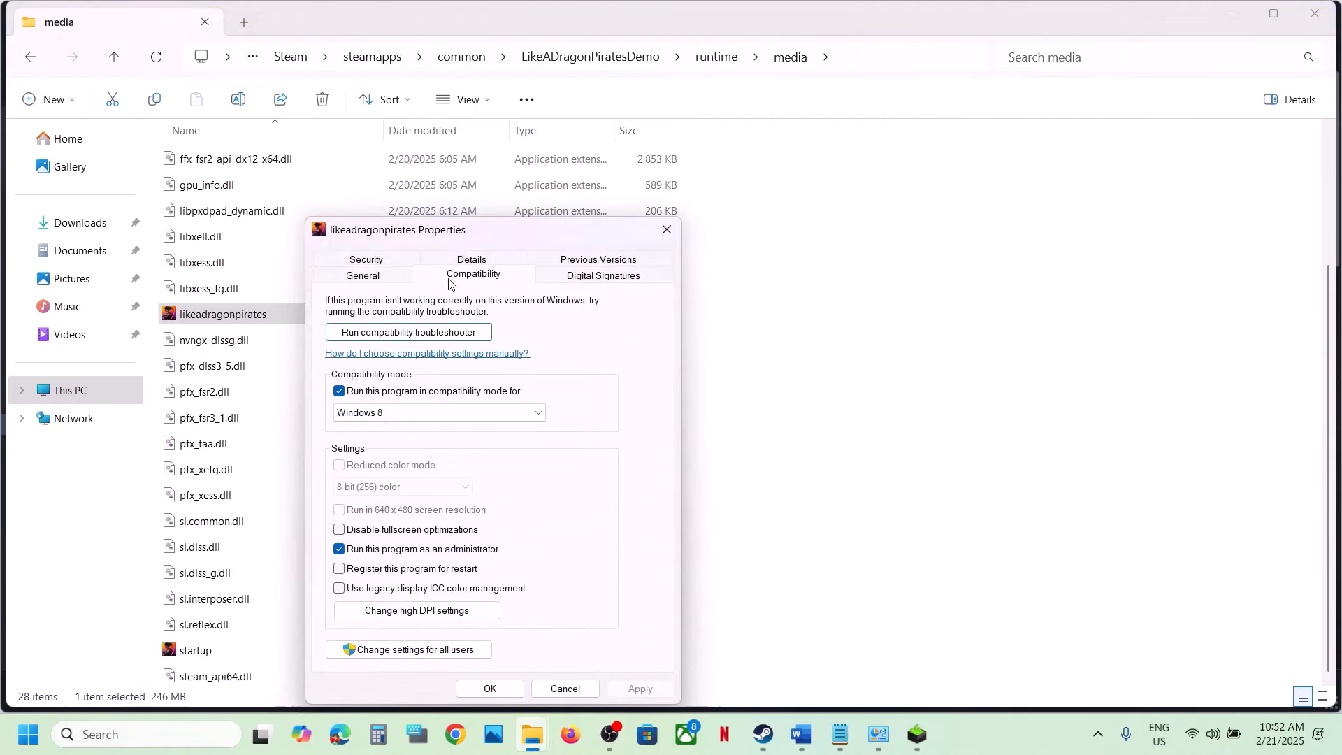
click(341, 531)
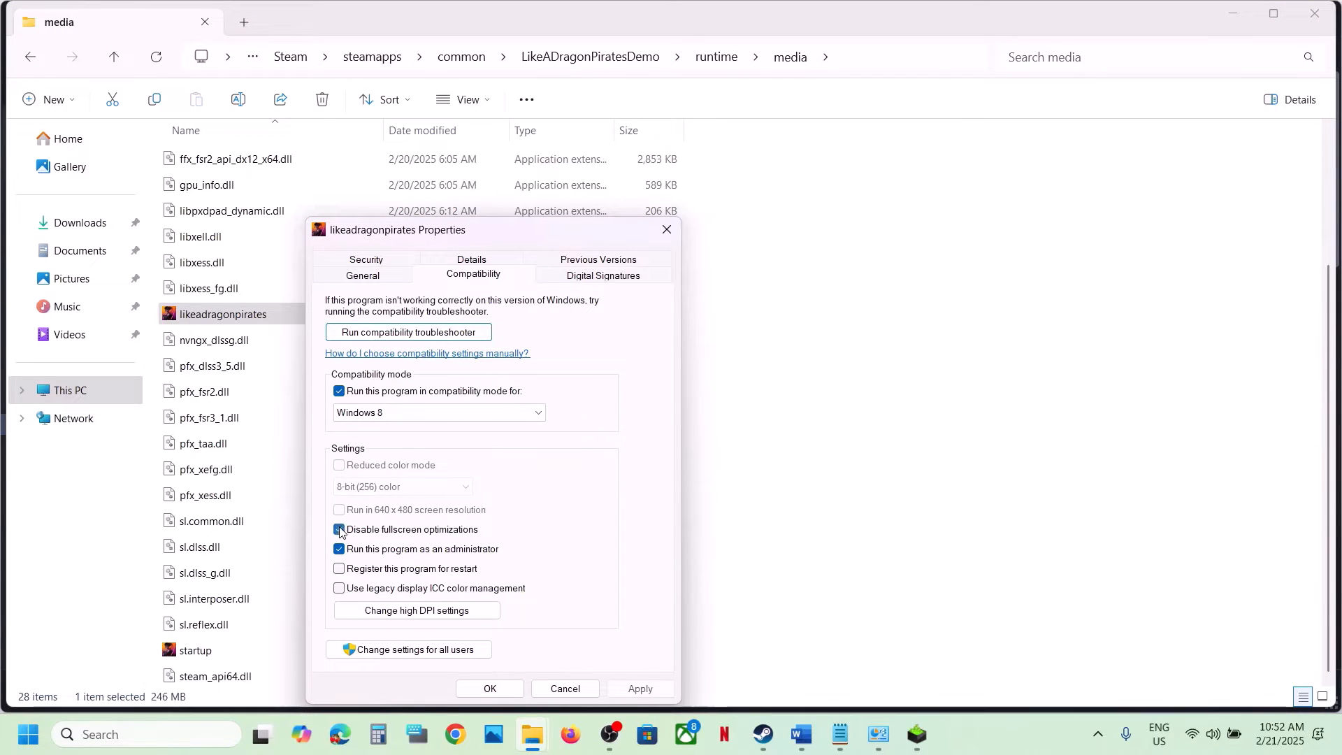
click(406, 419)
click(385, 462)
click(642, 690)
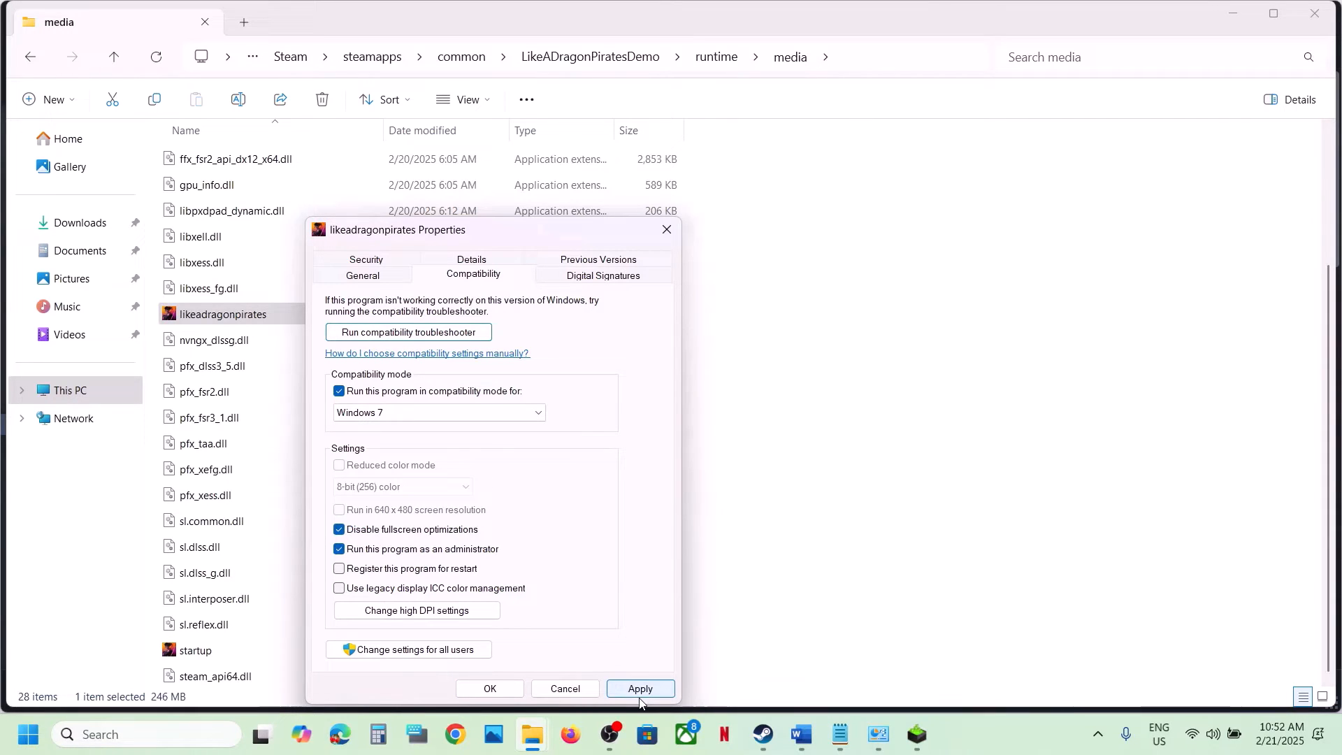
click(506, 689)
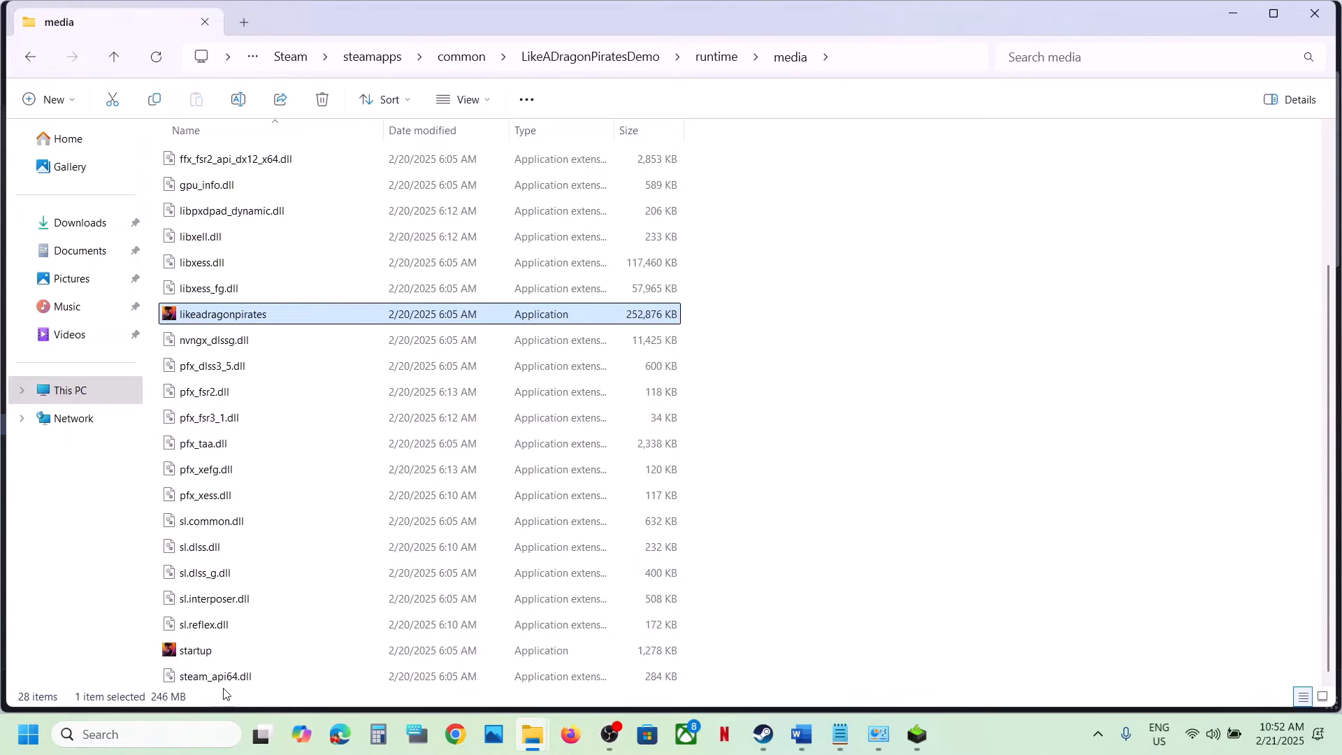
Clear the compatibility mode, fullscreen optimizations and run-as-administrator options of likeadragonpirates and apply the changes
click(197, 657)
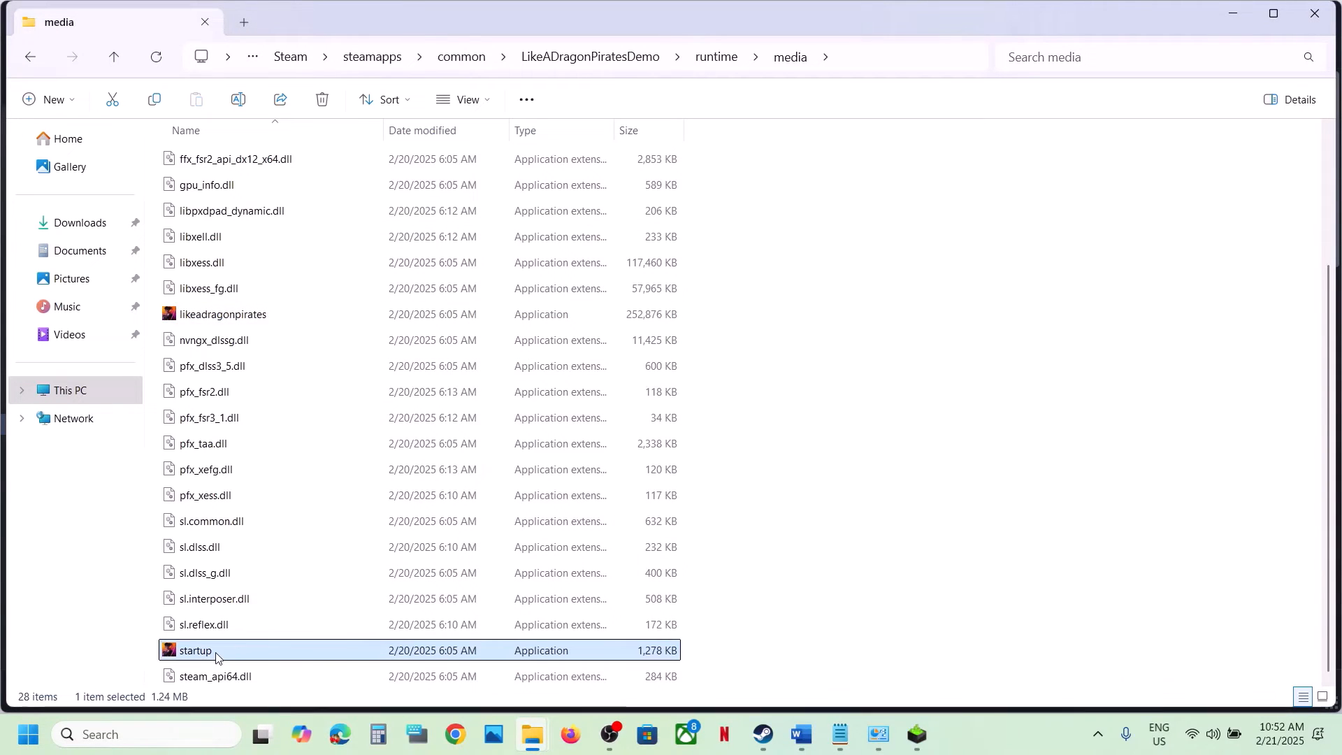
click(240, 317)
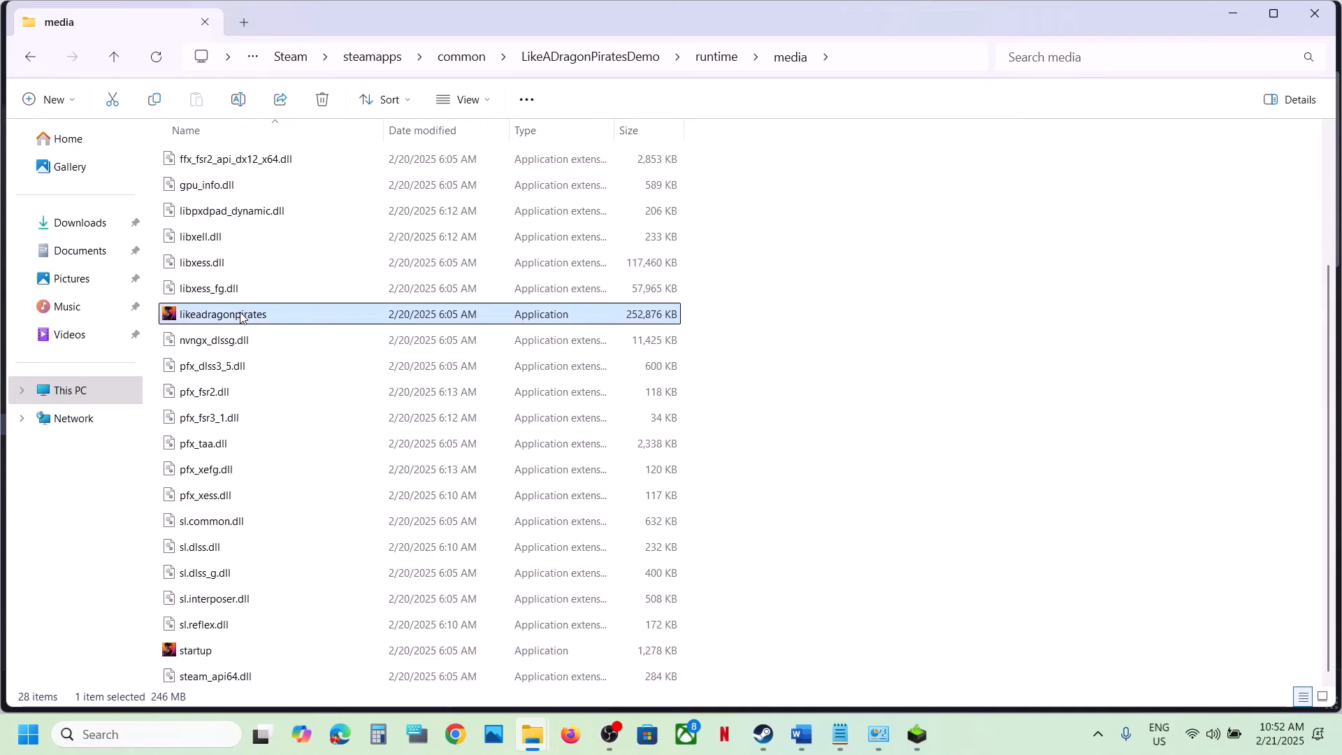
right_click(241, 317)
click(333, 462)
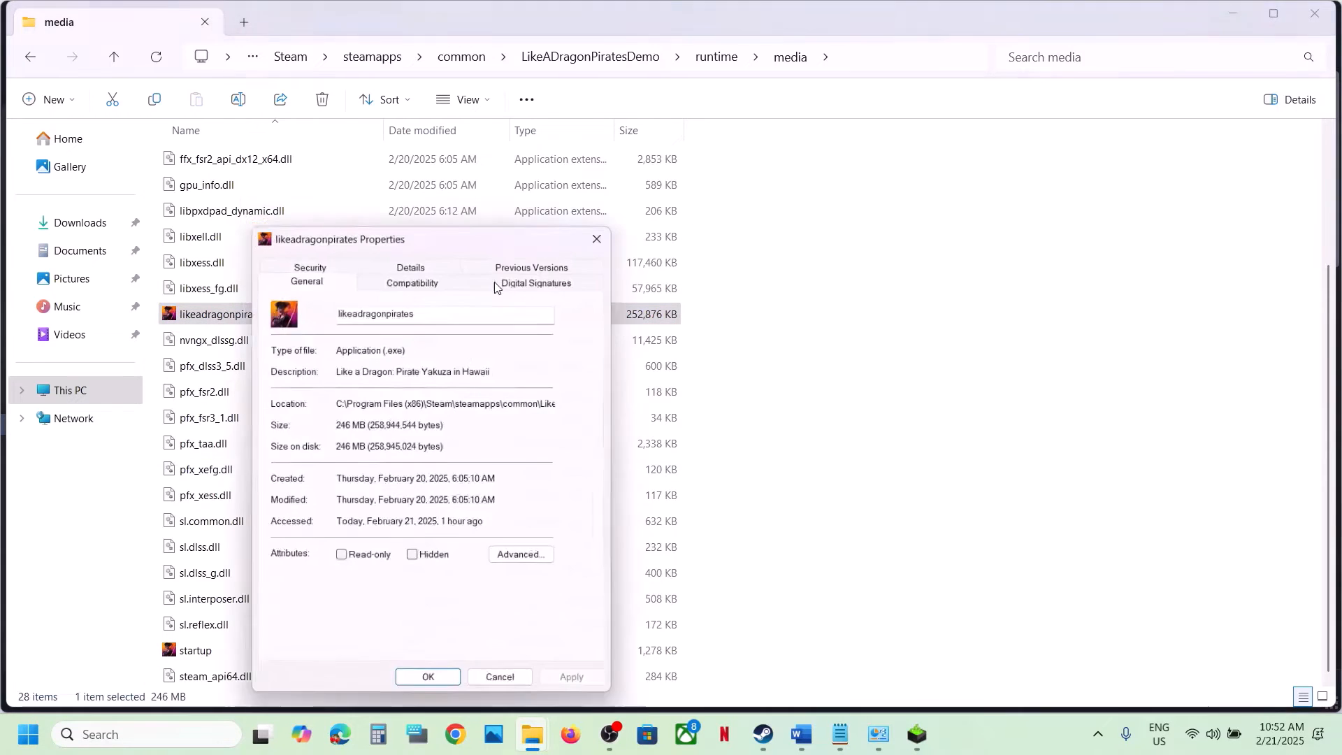
click(451, 280)
click(279, 392)
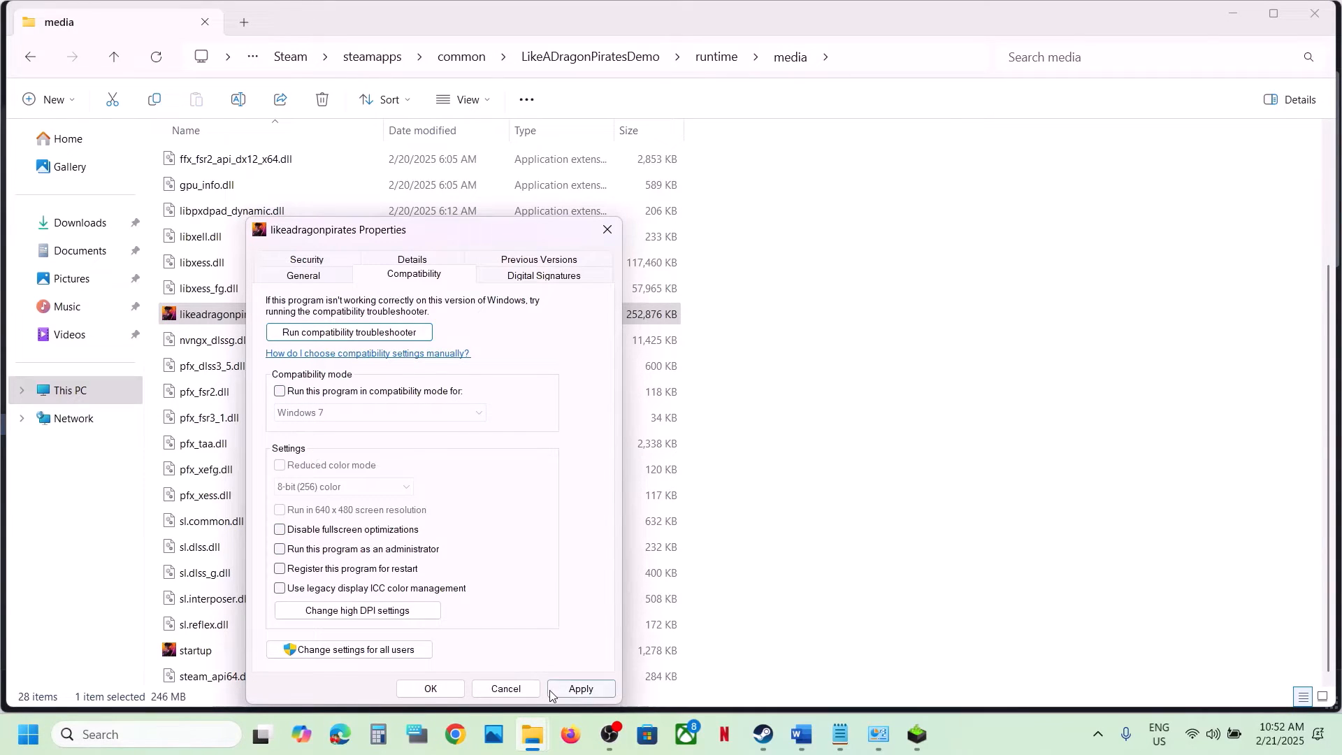
click(580, 689)
click(429, 690)
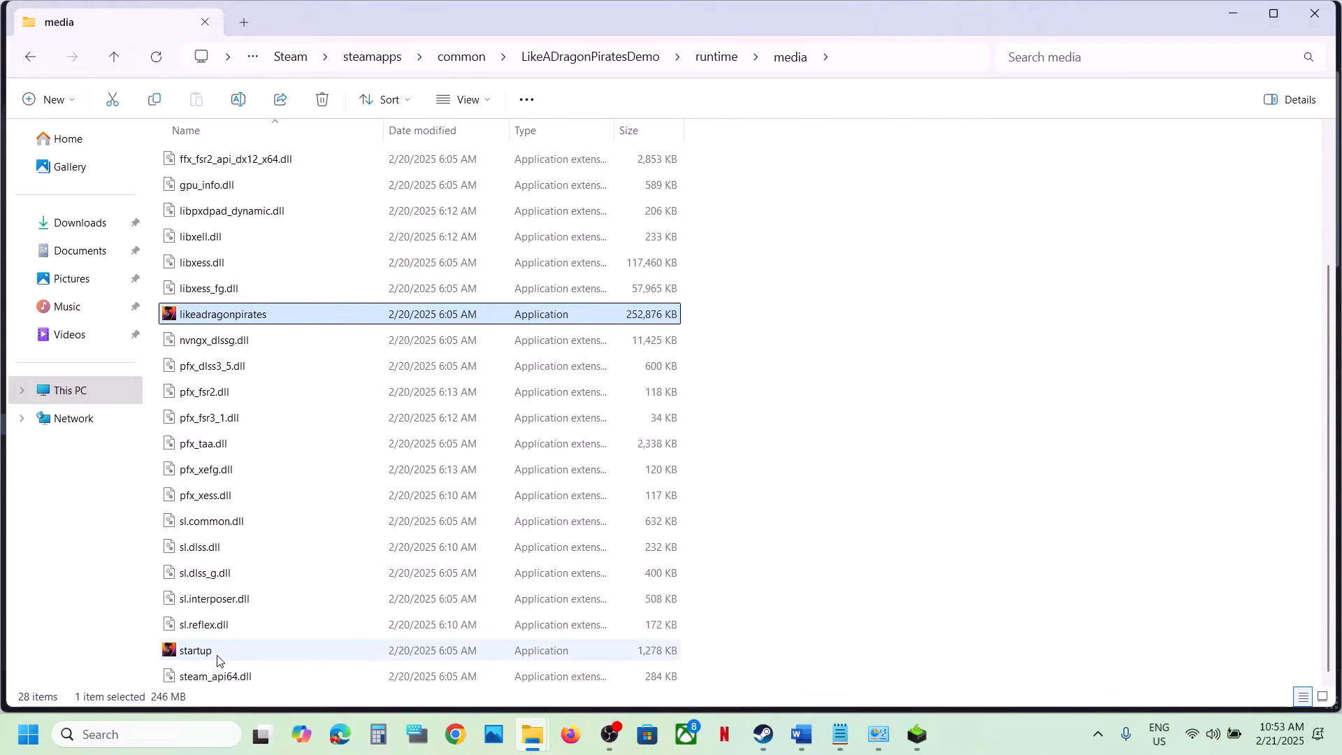
Return to the Word document and highlight the Step 10 instruction about allowing the game exe file in the antivirus program
click(762, 750)
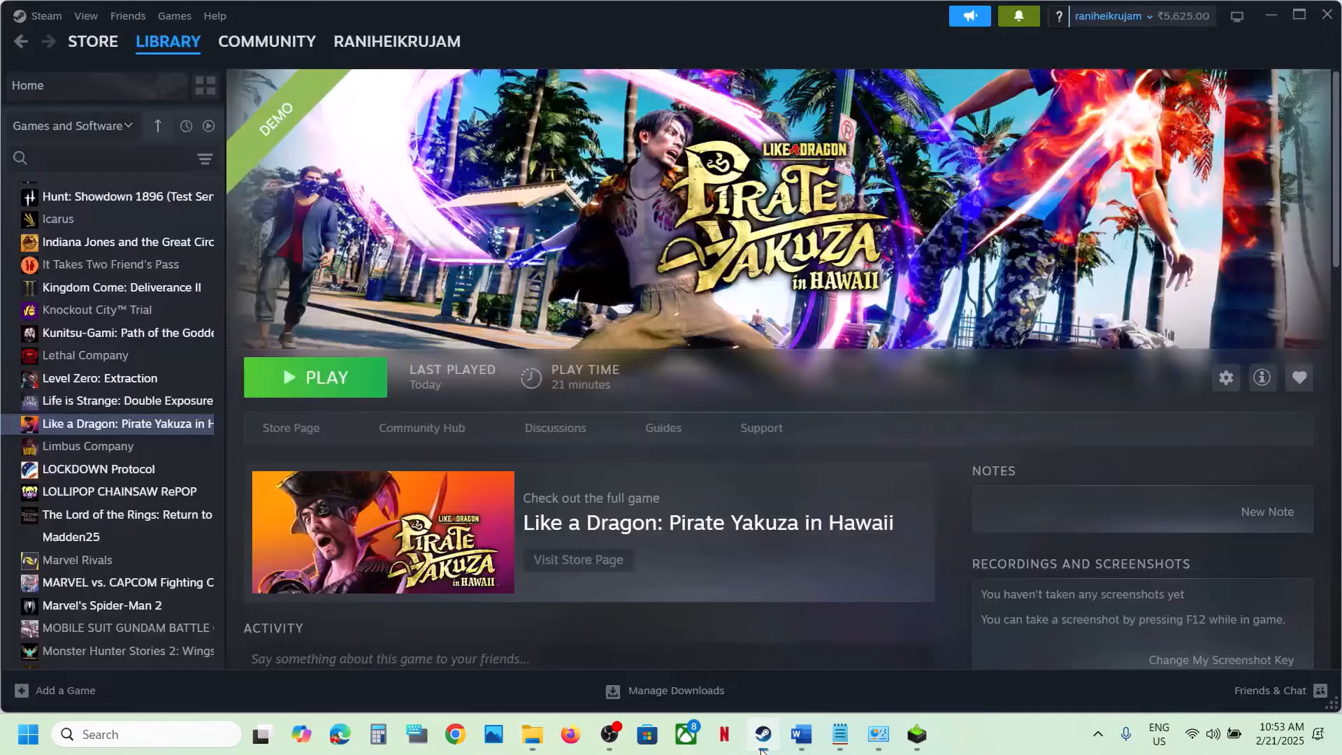
click(803, 735)
scroll(548, 456, down, 3)
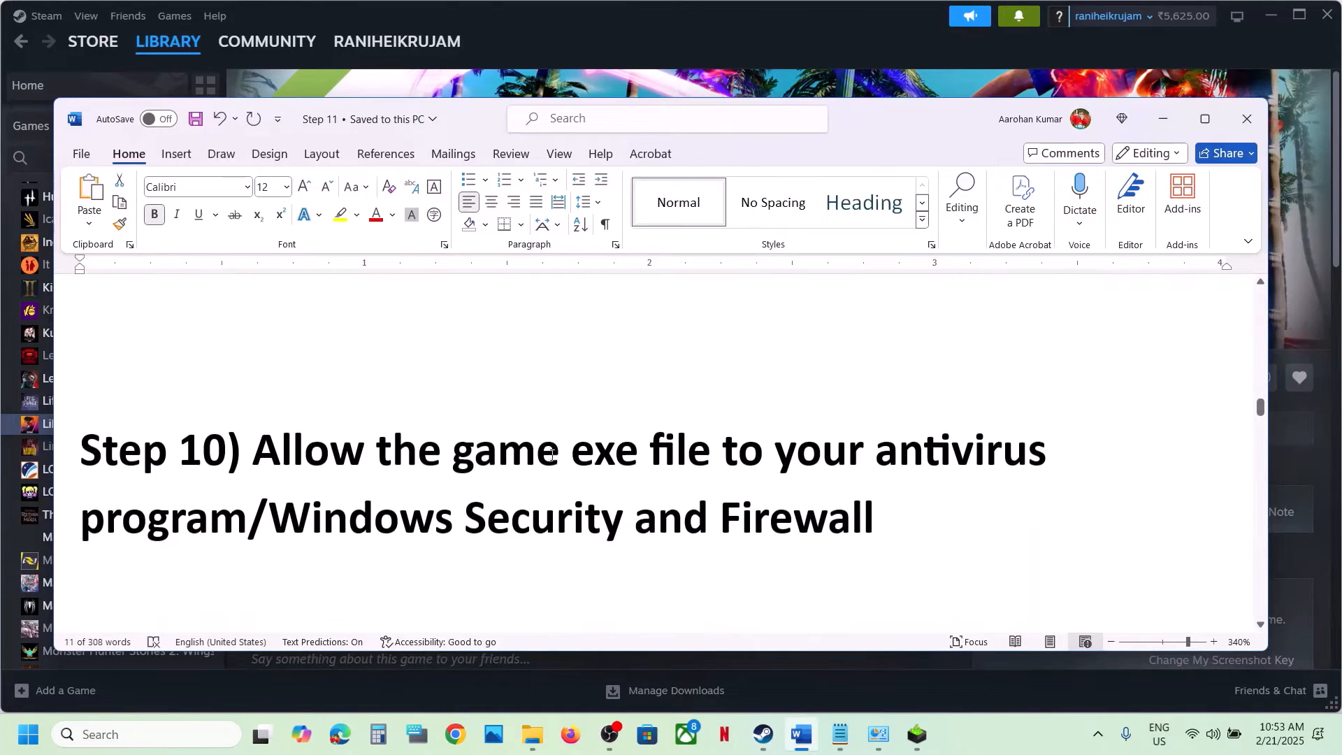
mouse_move(257, 448)
mouse_down()
mouse_move(252, 514)
mouse_move(265, 443)
mouse_up()
click(255, 507)
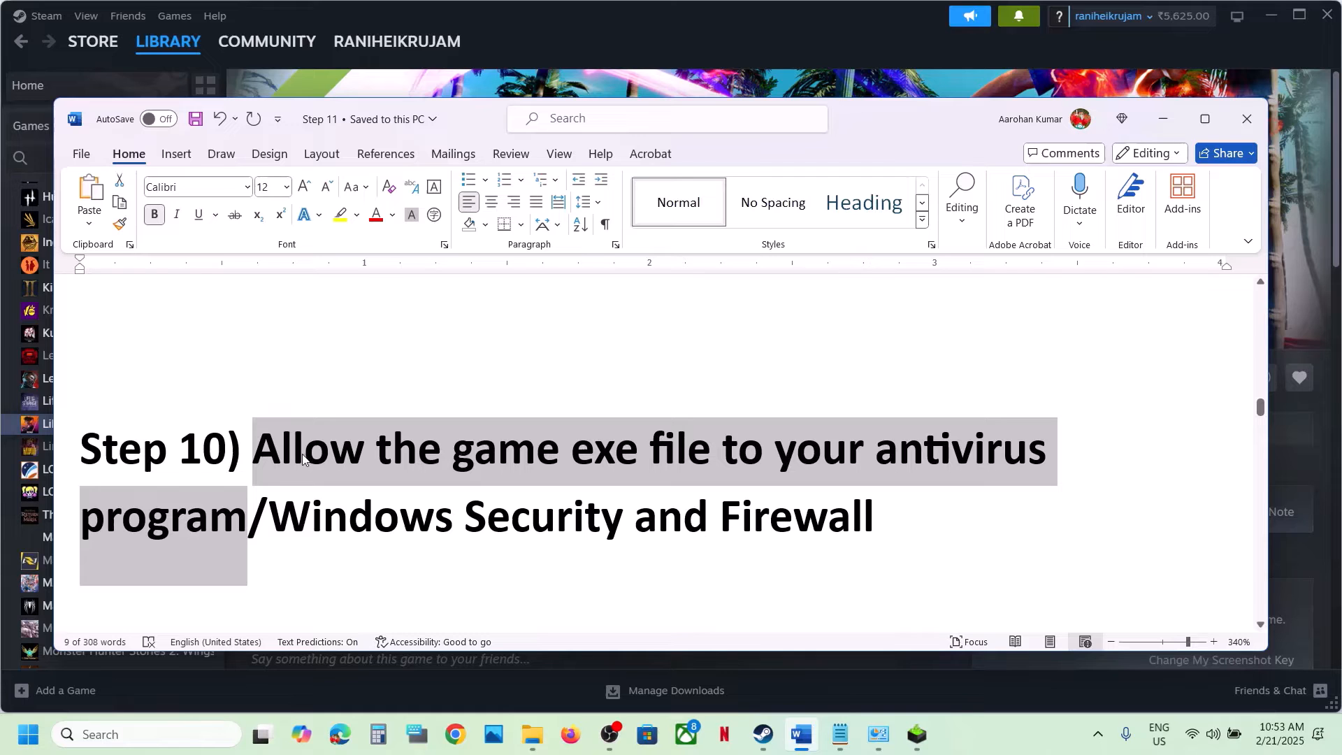
Highlight Windows Security in the Step 10 text, then open the Controlled folder access app allowances under Windows Security's ransomware protection
drag(279, 512, 521, 510)
key(super+i)
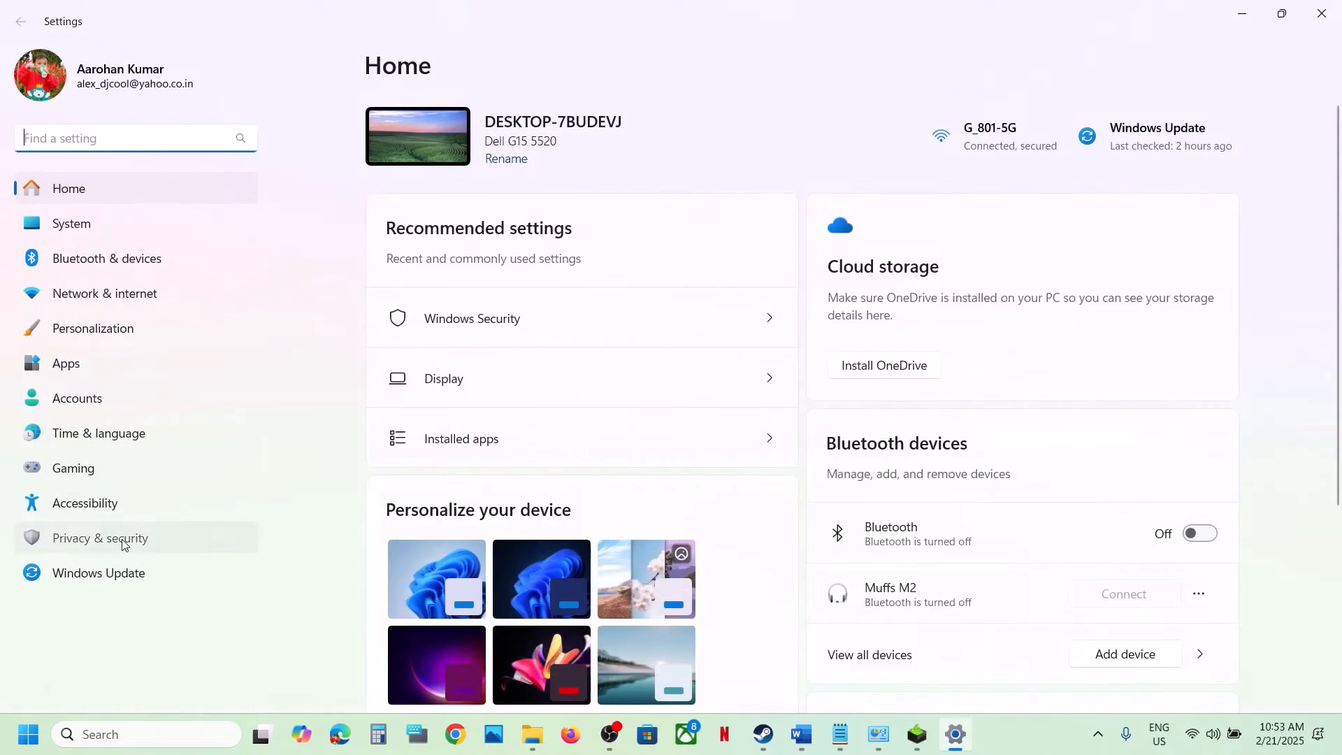
click(123, 545)
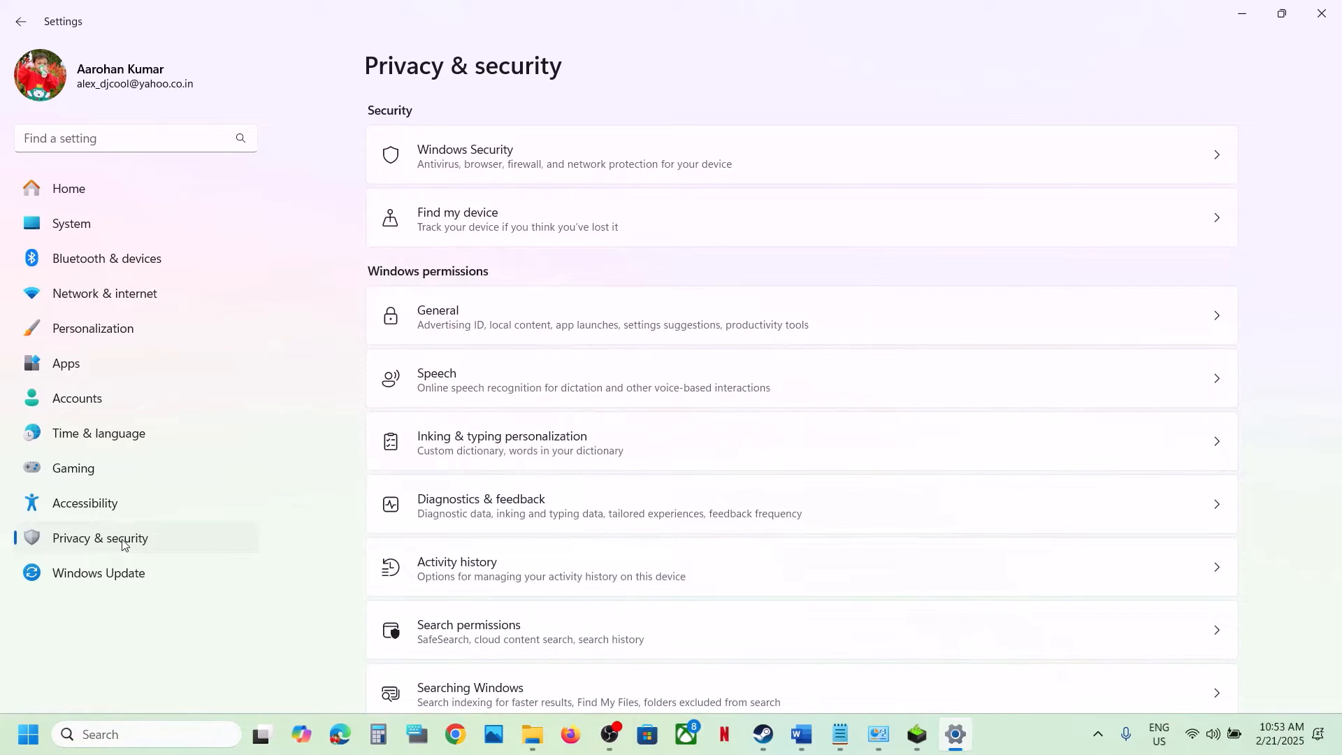
click(501, 156)
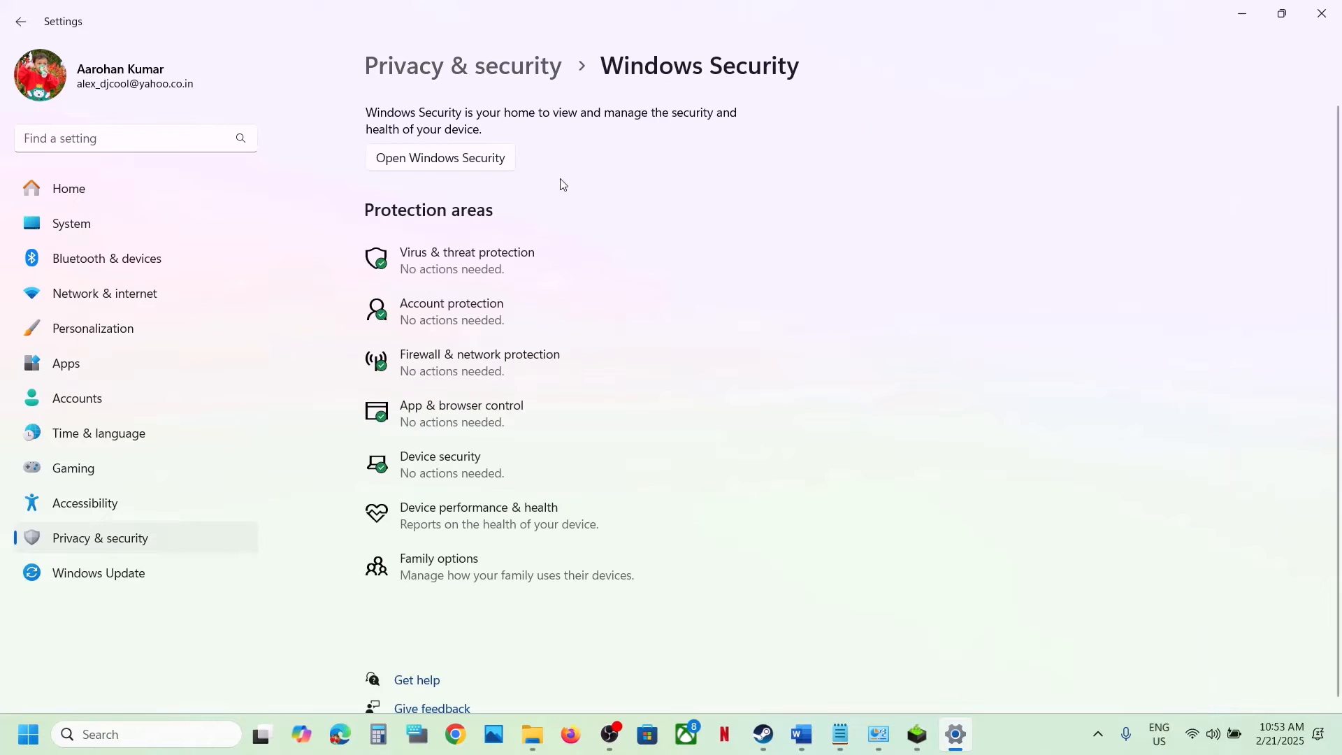
click(478, 253)
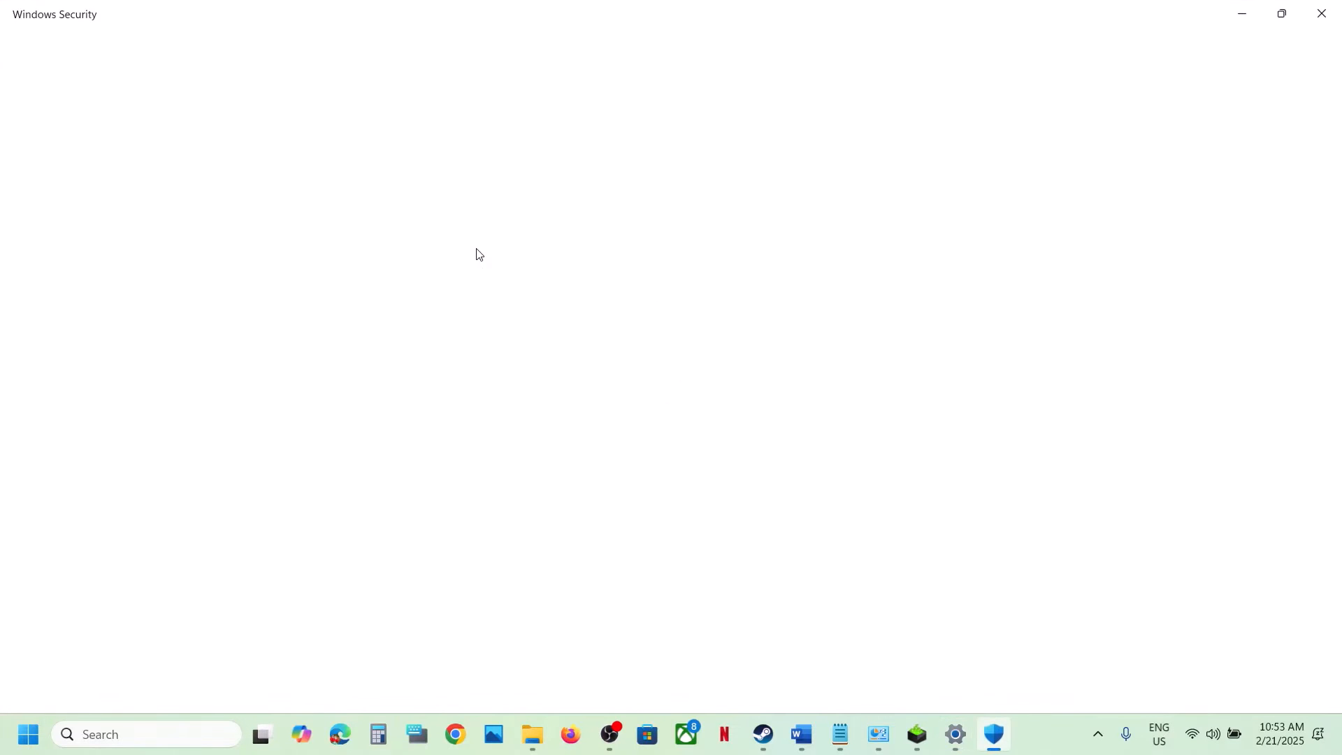
scroll(429, 629, down, 2)
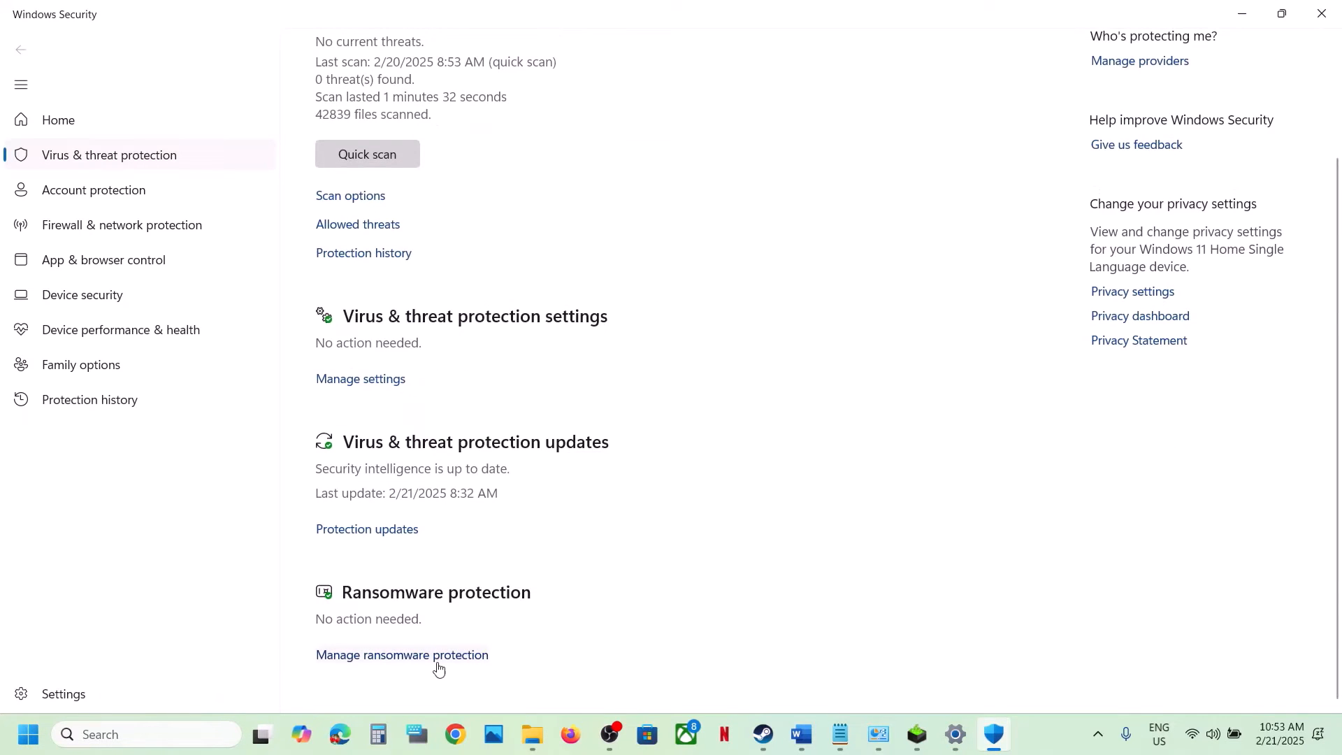
click(428, 655)
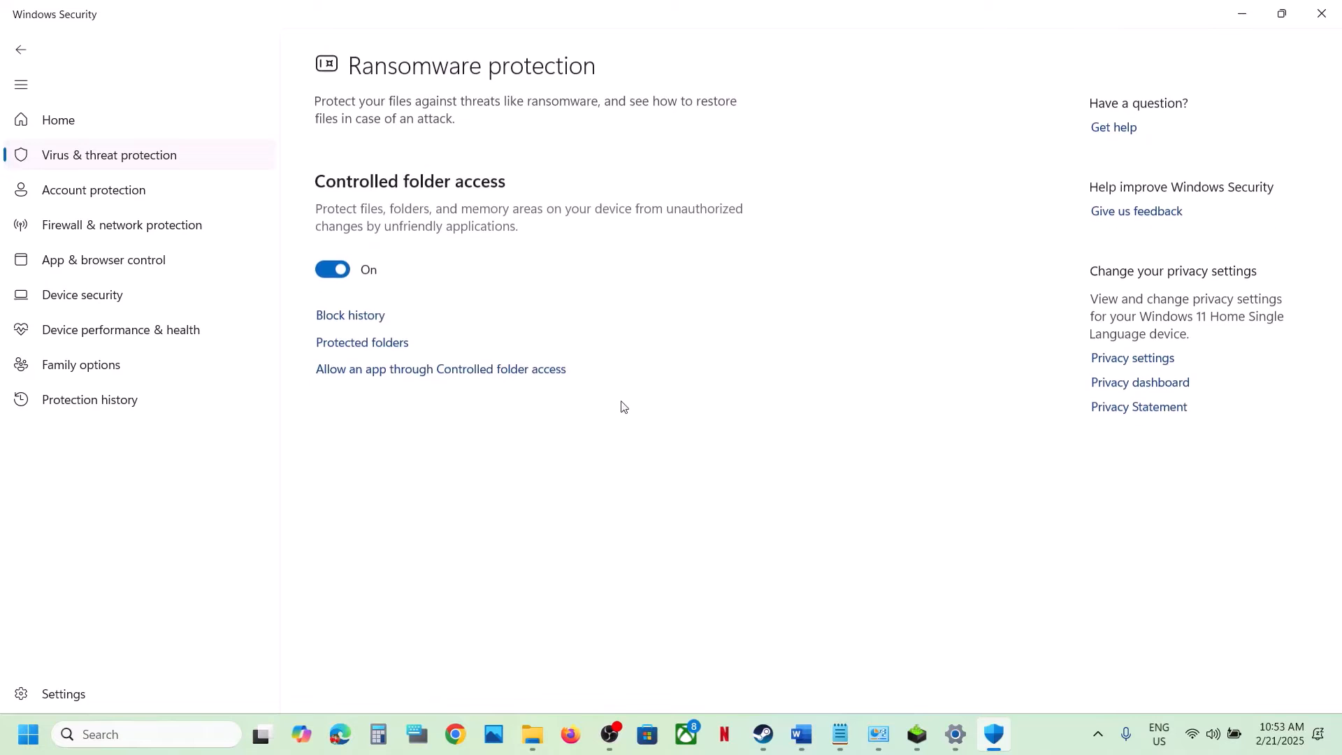
click(449, 379)
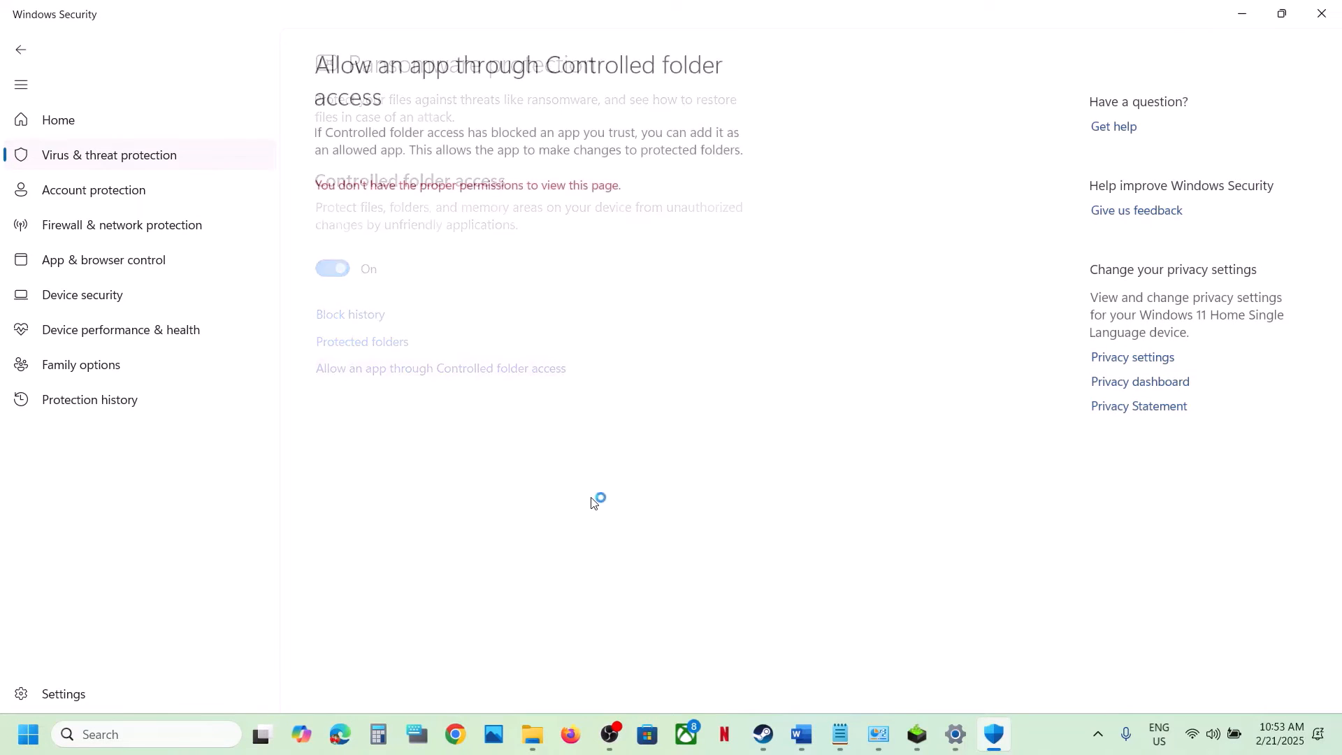
Add likeadragonpirates from the LikeADragonPiratesDemo runtime\media folder as an allowed app for Controlled folder access
click(422, 46)
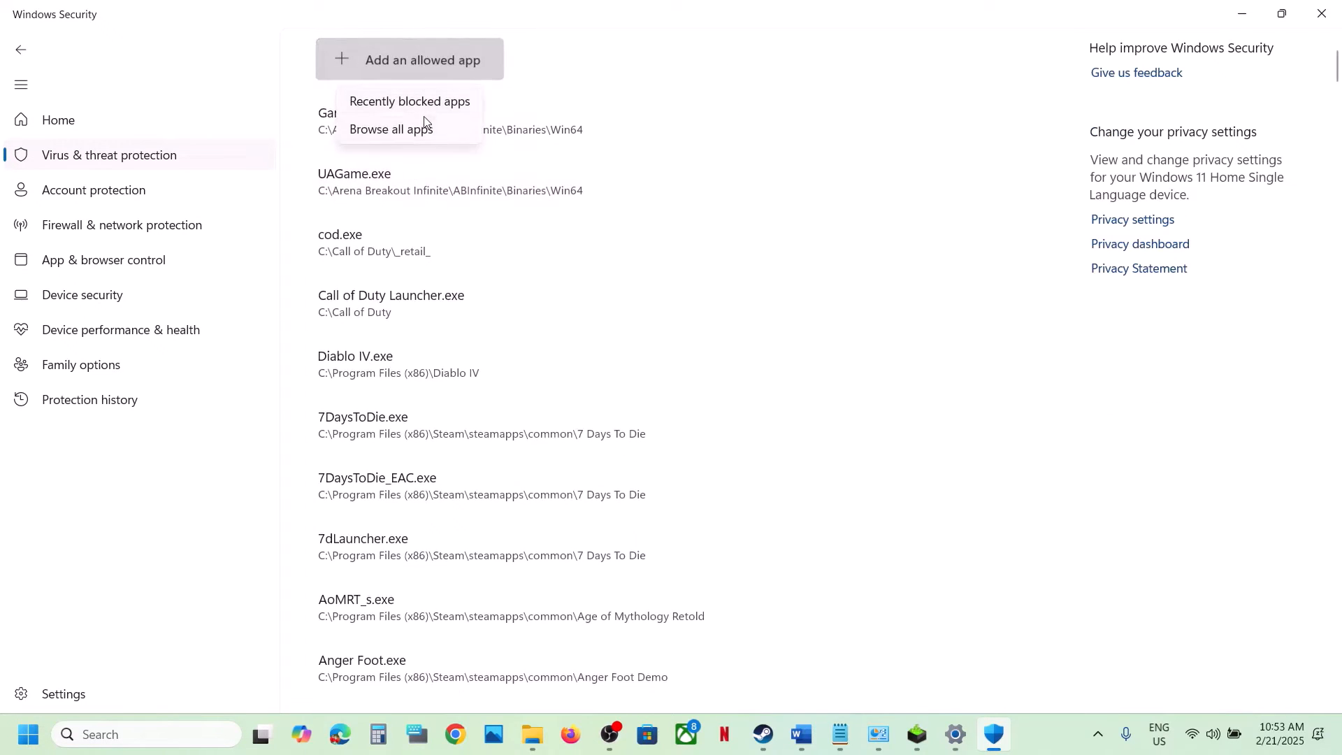
click(425, 129)
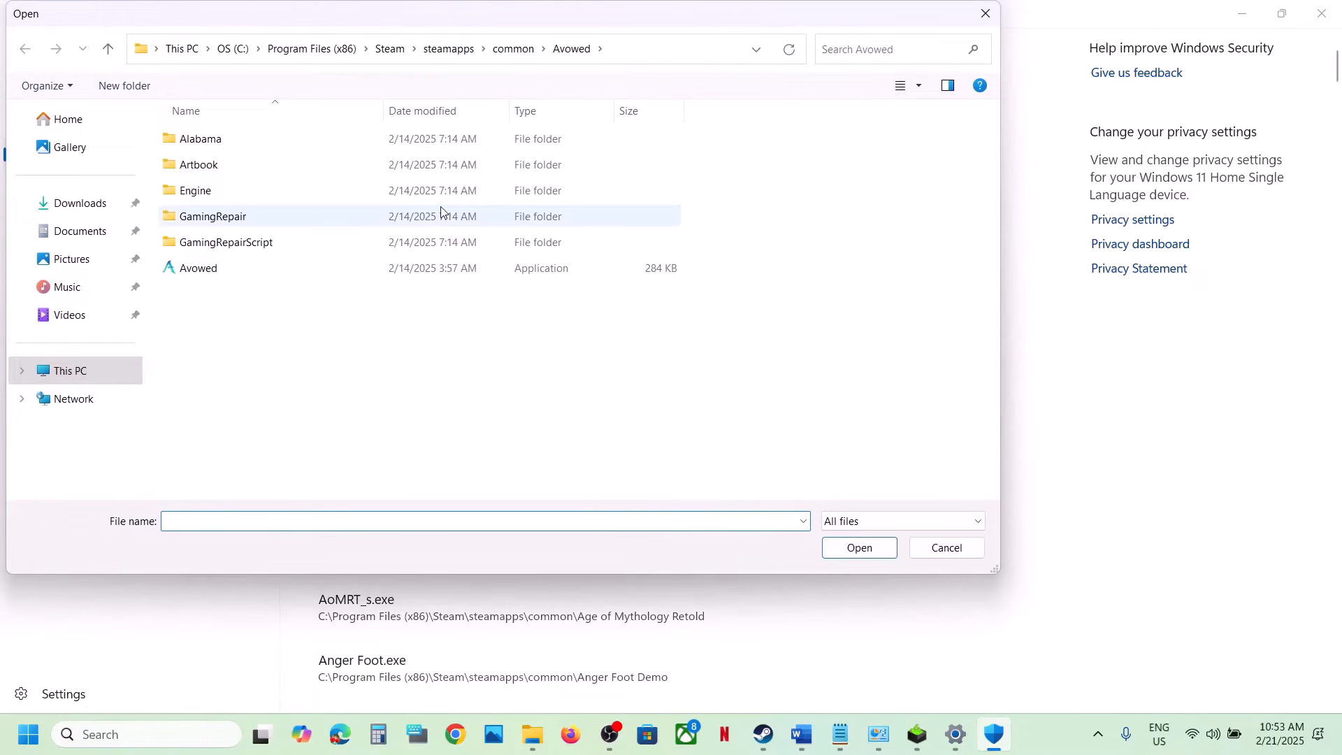
click(514, 49)
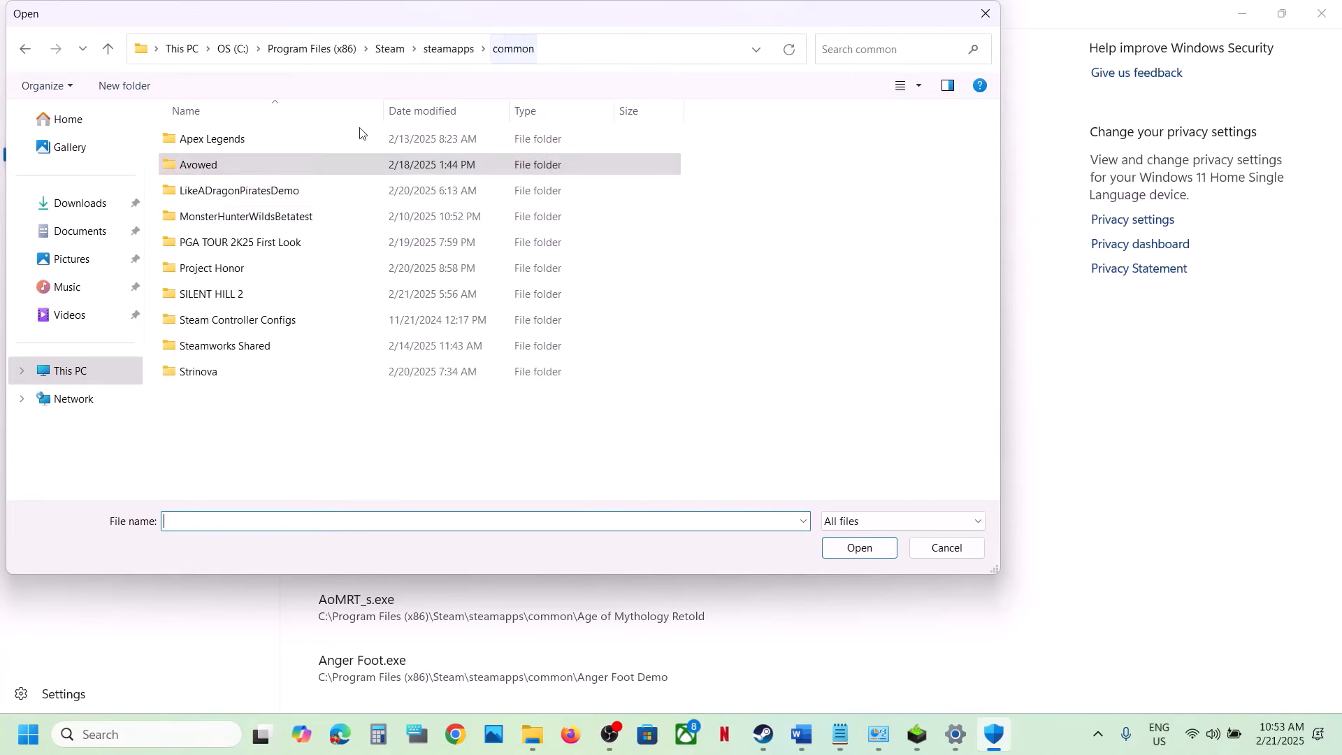
double_click(255, 201)
double_click(207, 140)
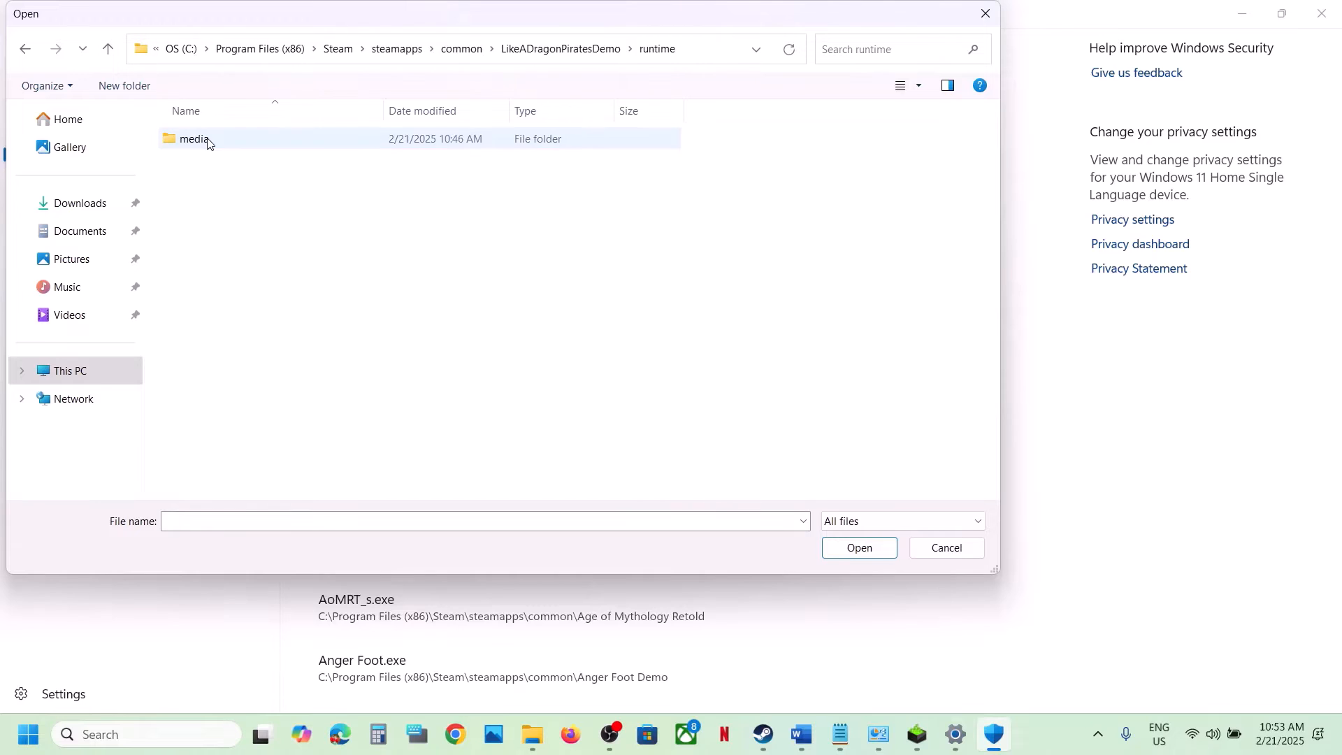
double_click(203, 139)
click(213, 270)
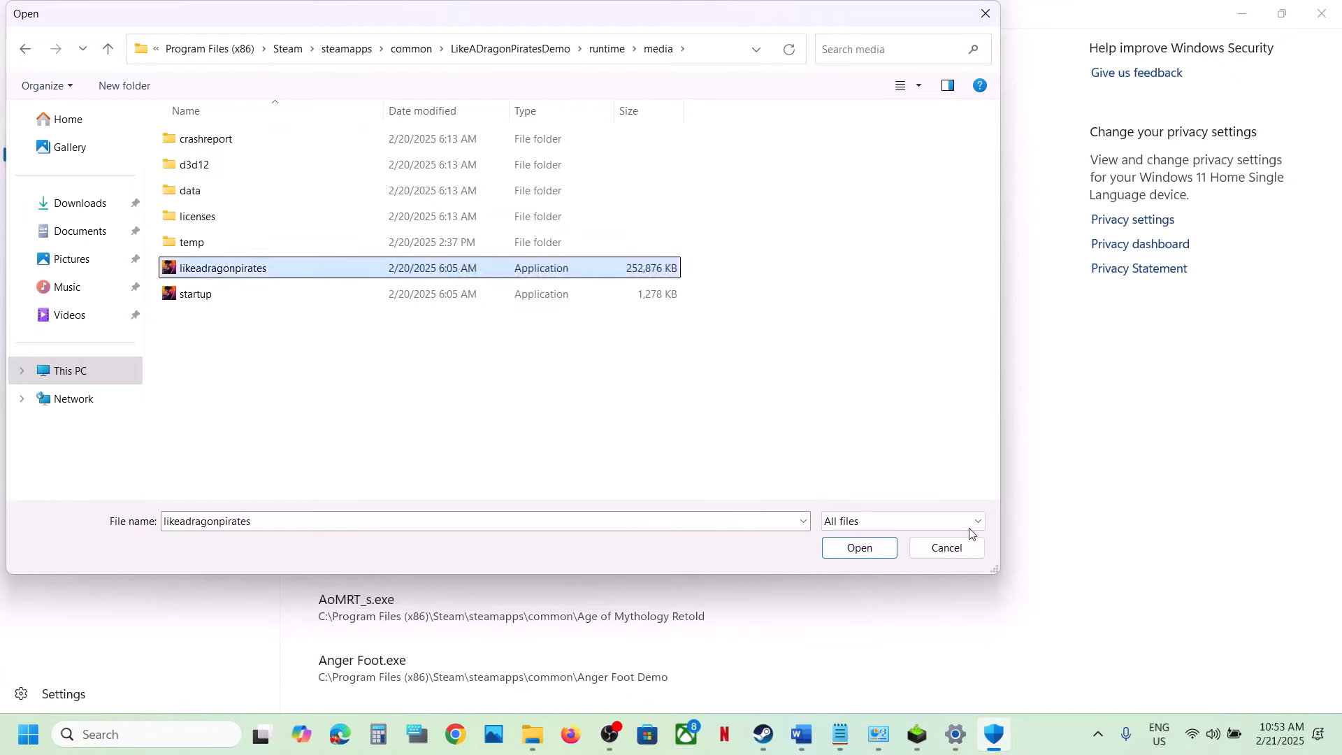
click(862, 548)
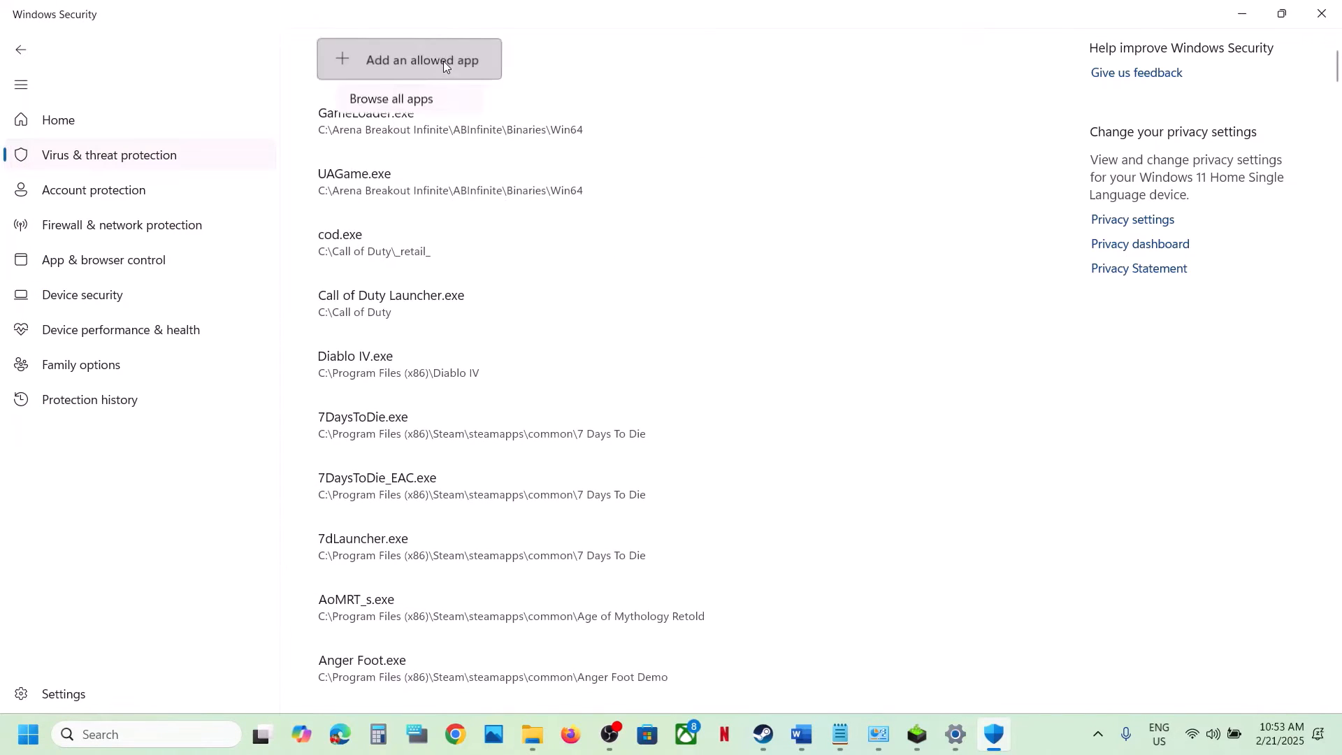
Add the startup application from the same media folder to the apps allowed through Controlled folder access
click(447, 133)
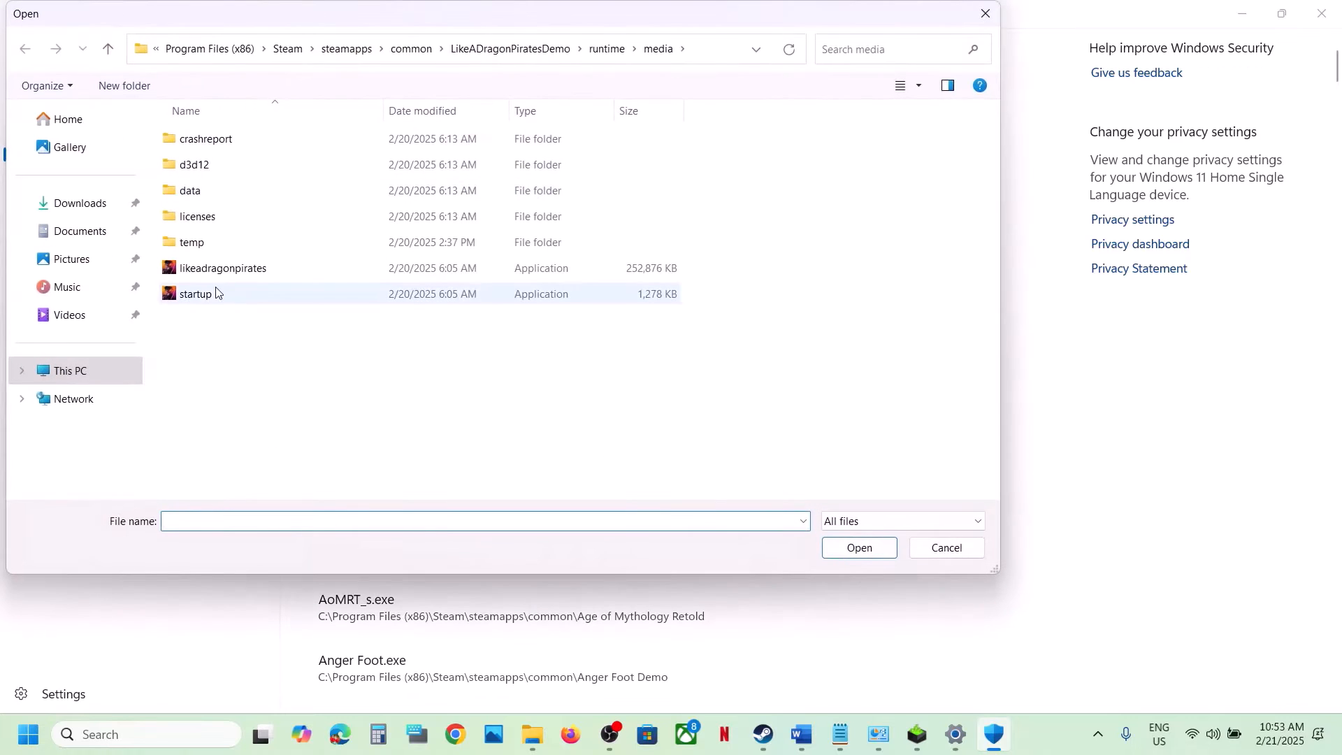
click(216, 294)
click(842, 550)
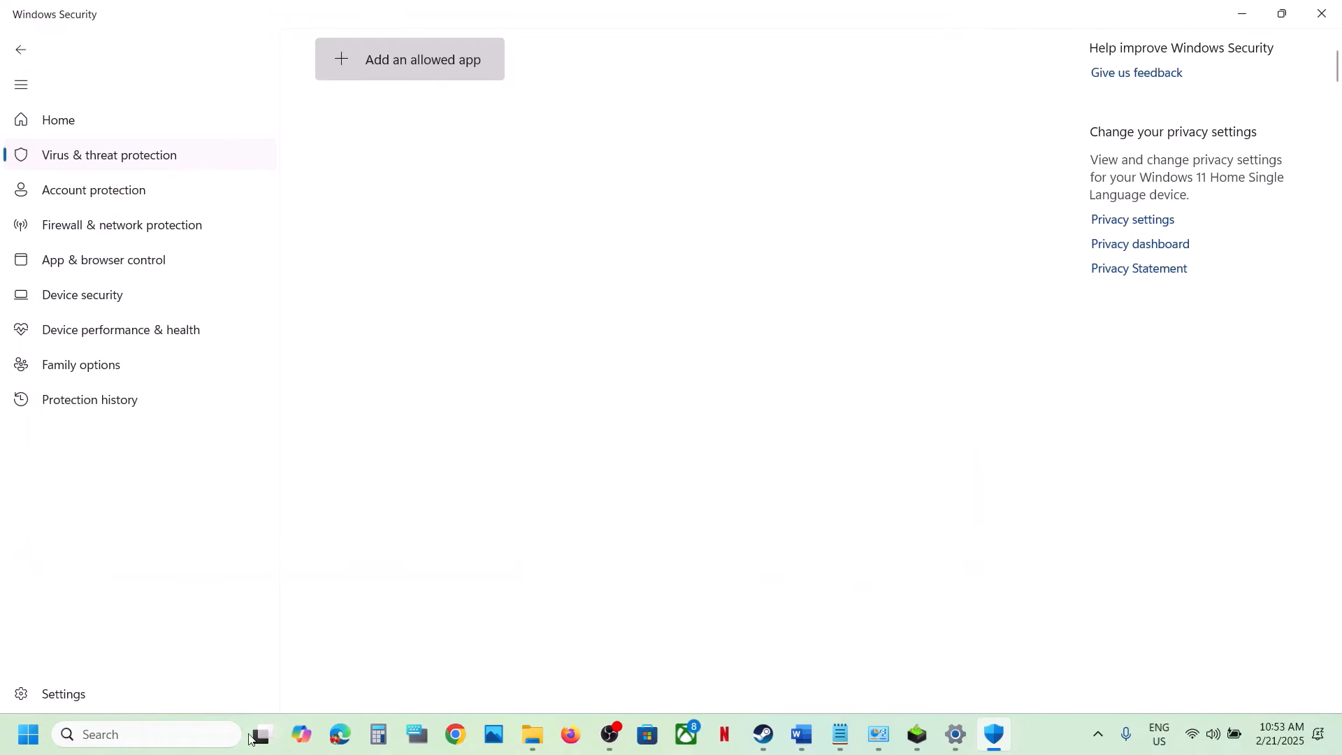
Open the Windows Defender Firewall allowed apps list through Control Panel and unlock its settings for changes
click(140, 734)
text(control)
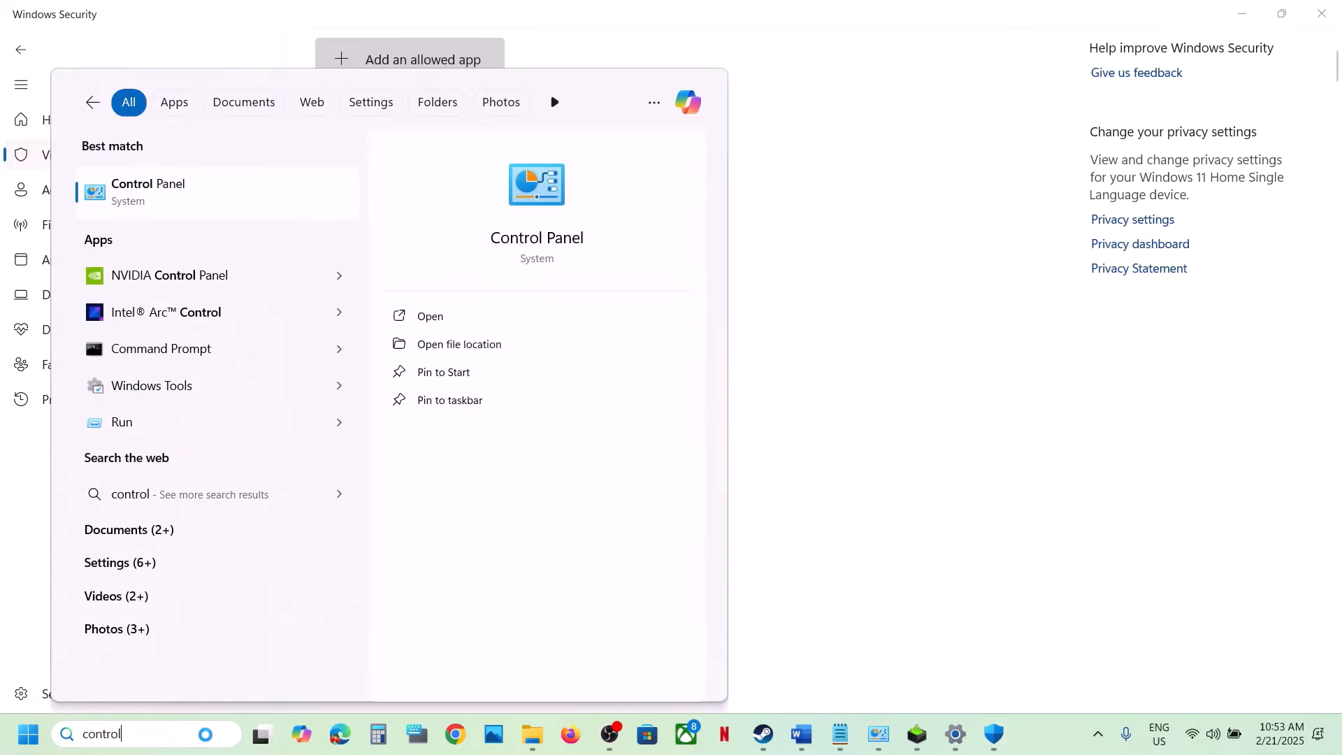
key(Return)
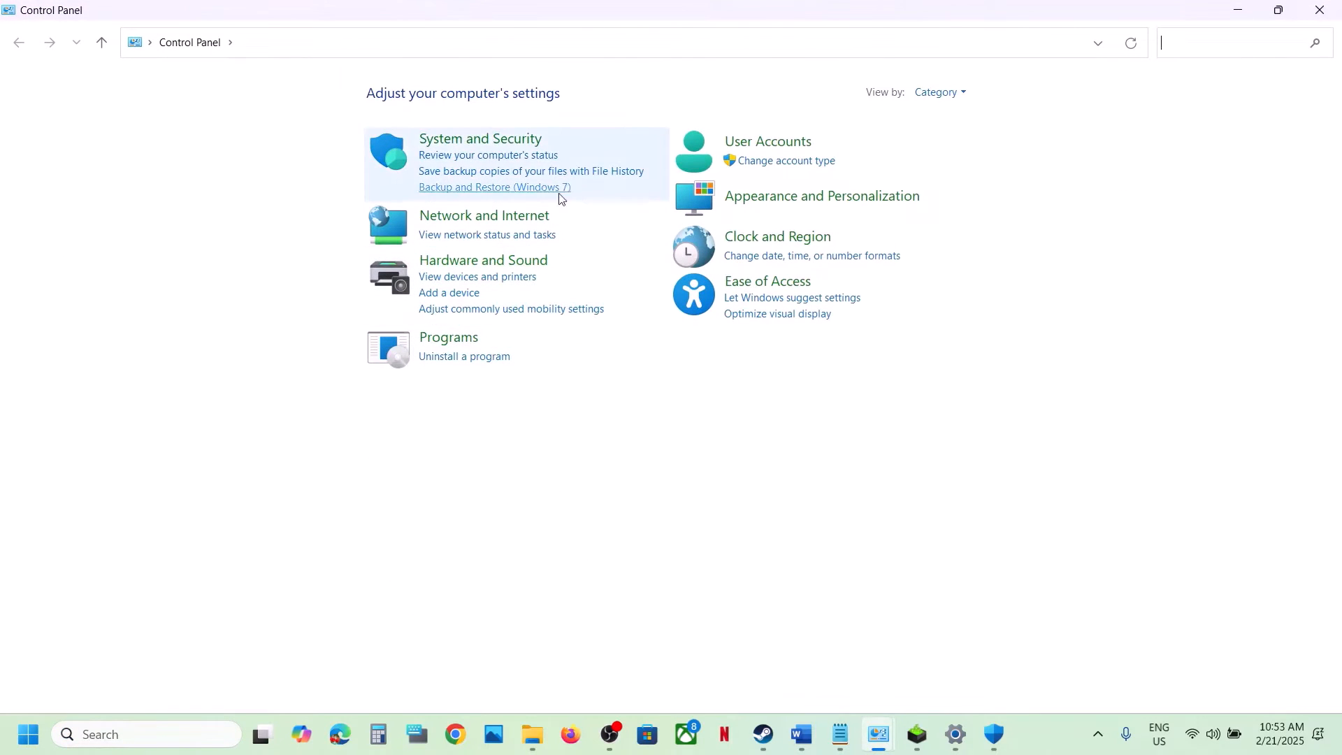
click(487, 140)
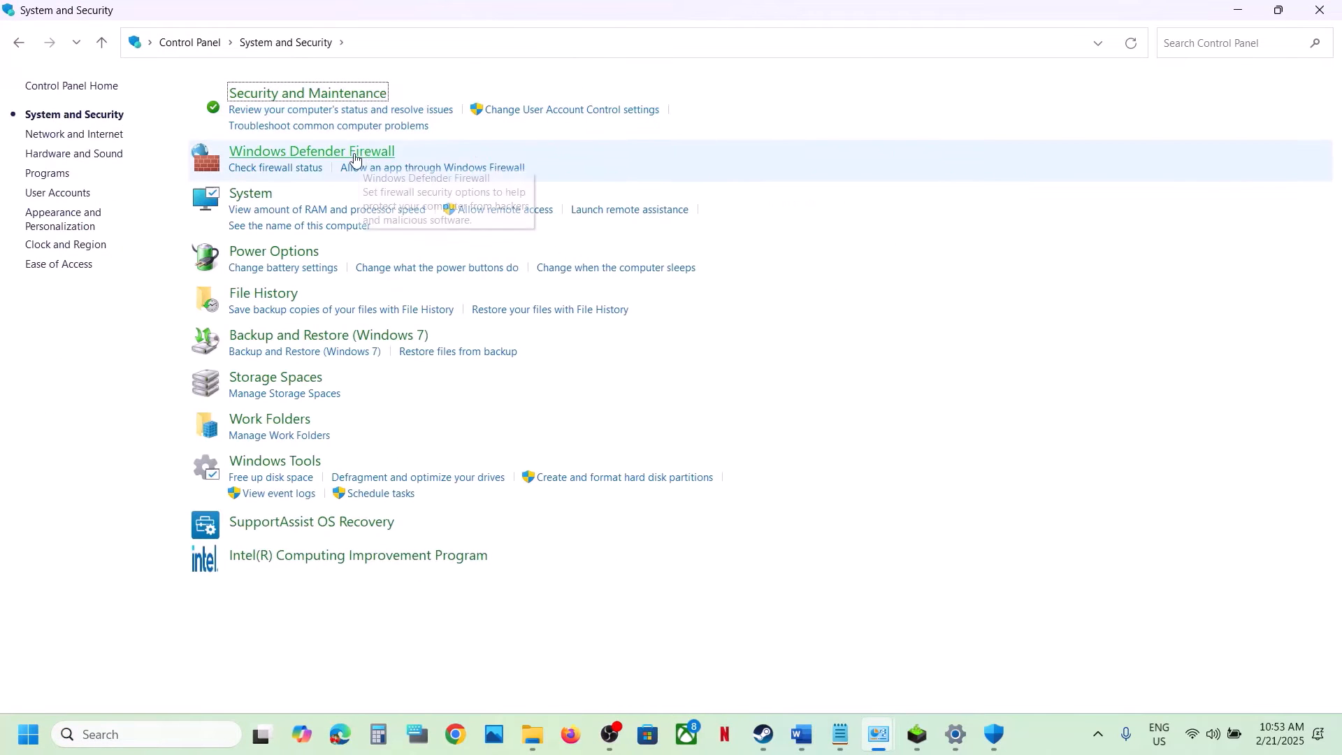
click(363, 155)
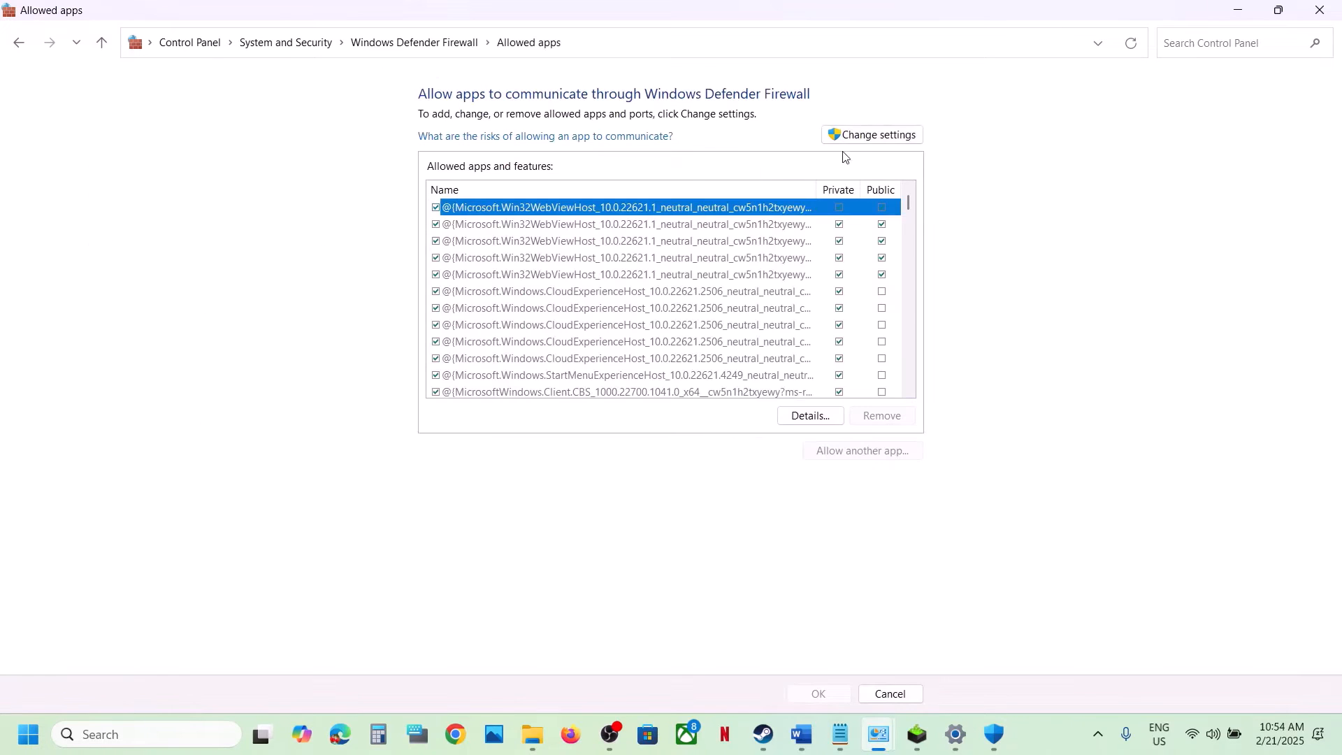
click(872, 137)
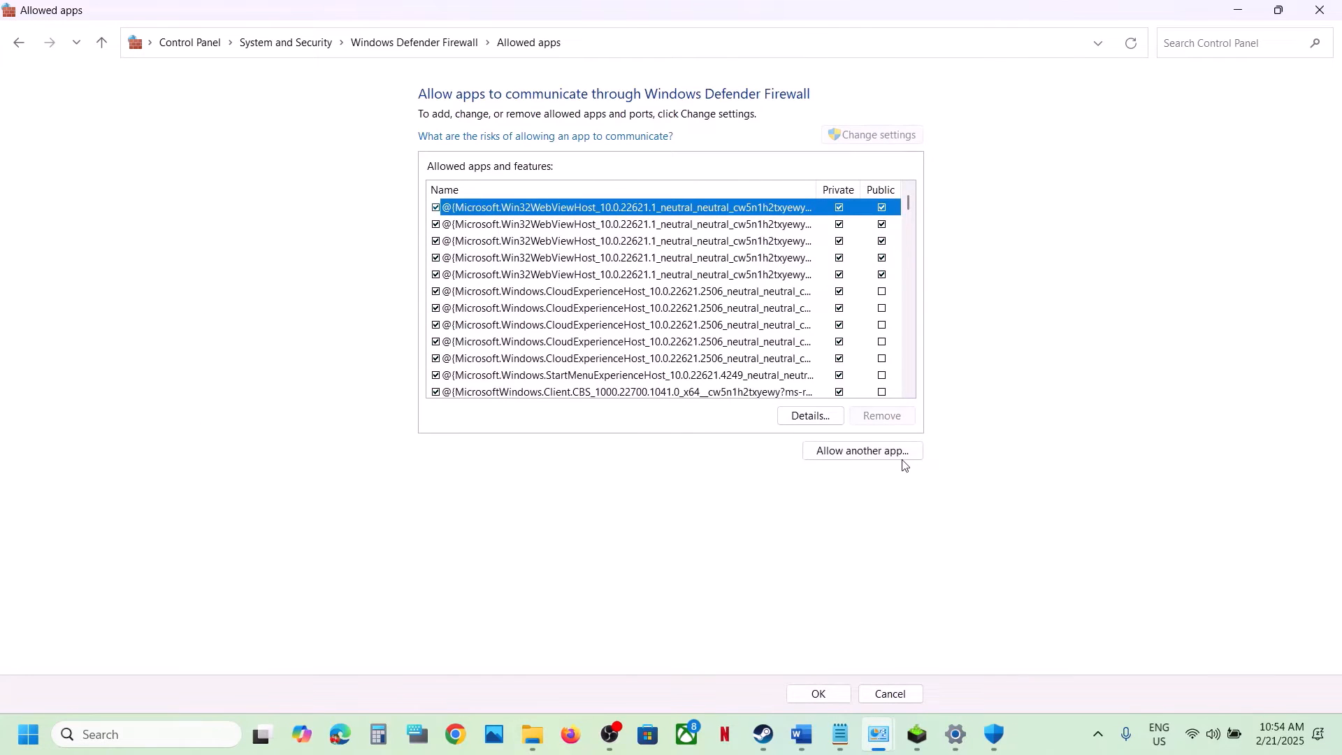
Add likeadragonpirates from the LikeADragonPiratesDemo runtime\media folder to the firewall's allowed apps
click(877, 453)
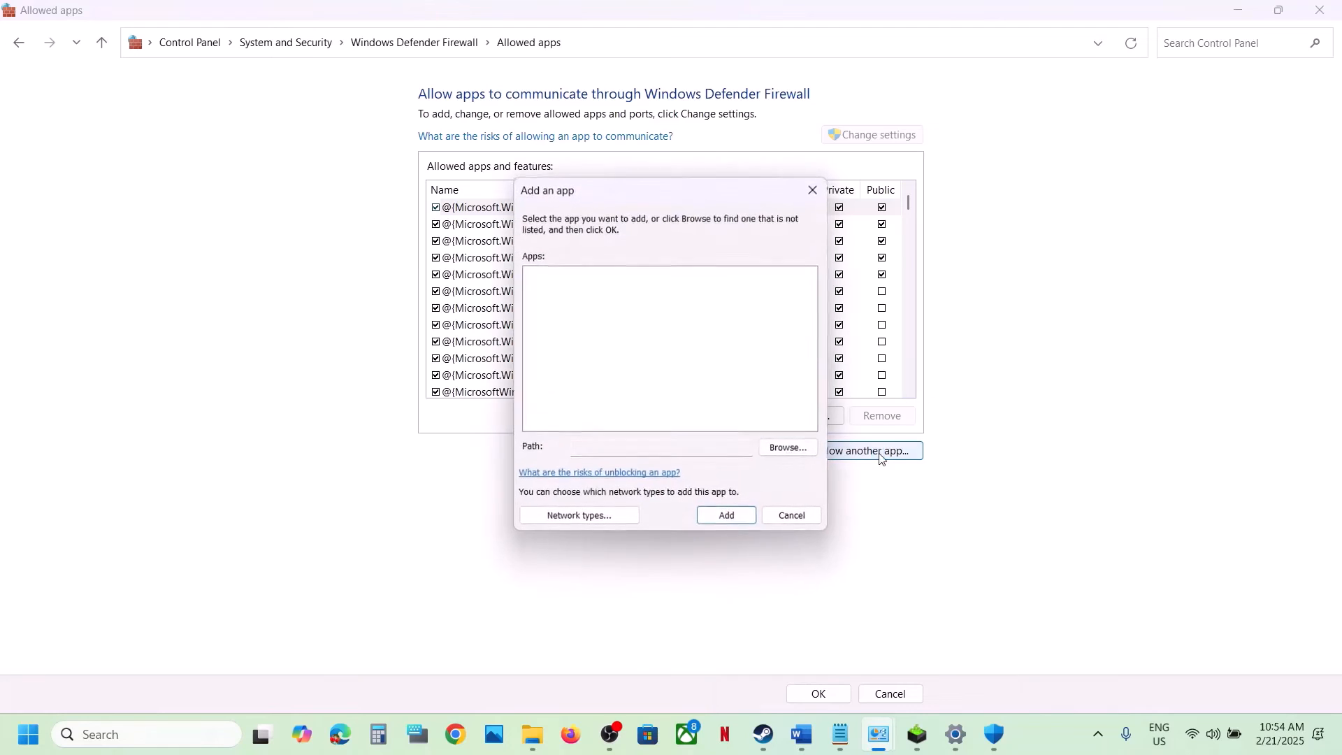
click(786, 459)
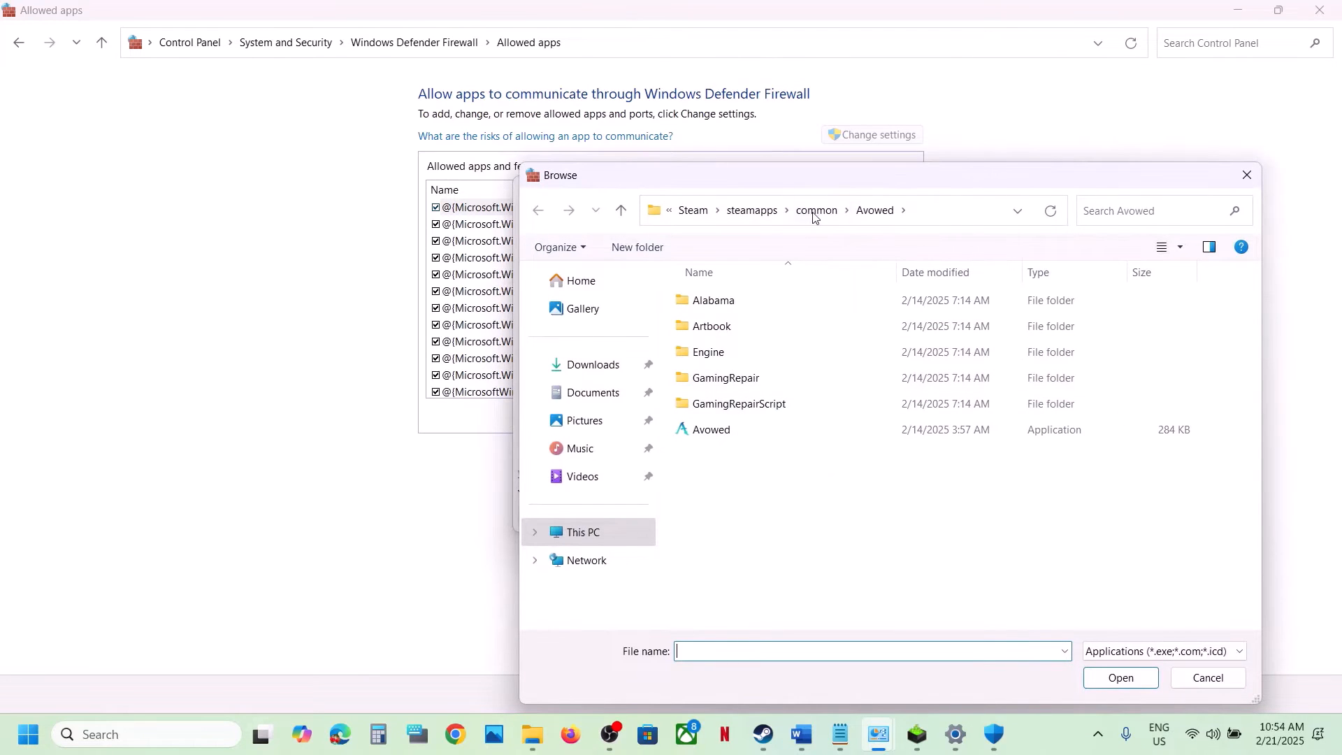
click(814, 212)
double_click(745, 354)
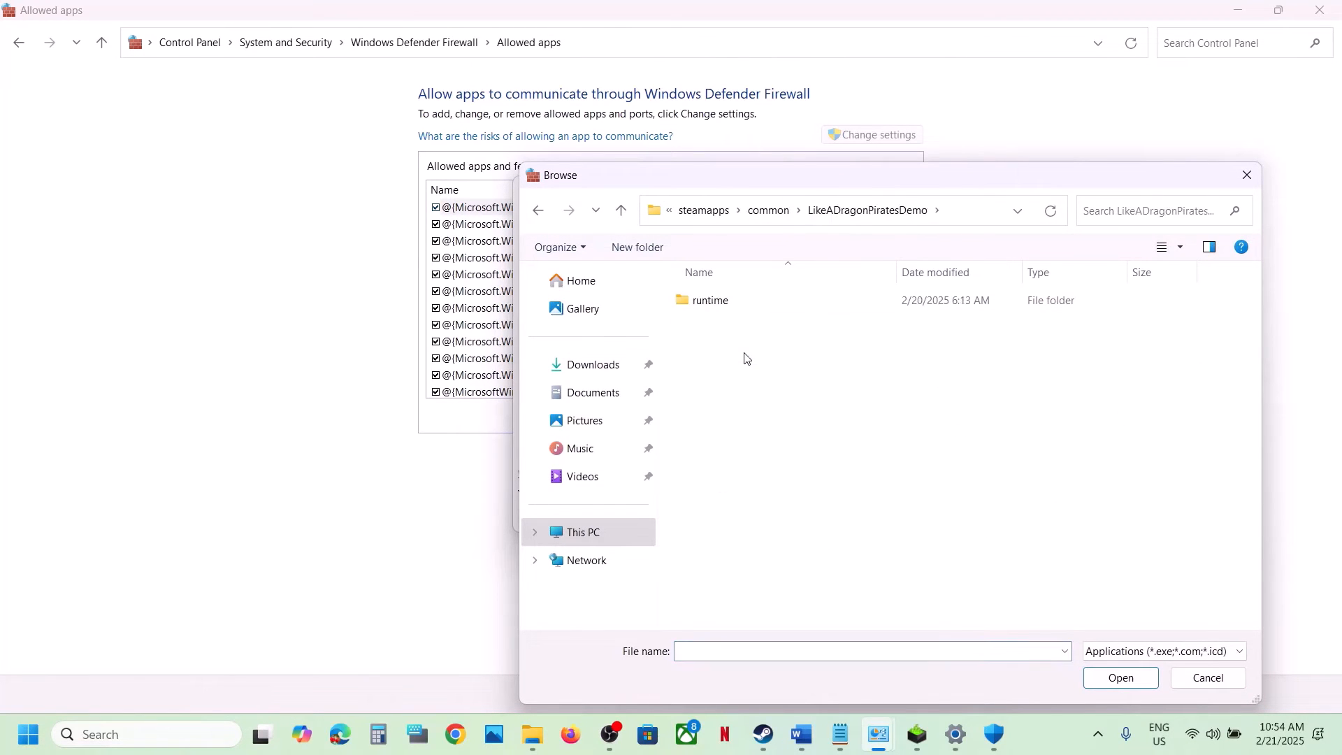
double_click(777, 306)
double_click(773, 306)
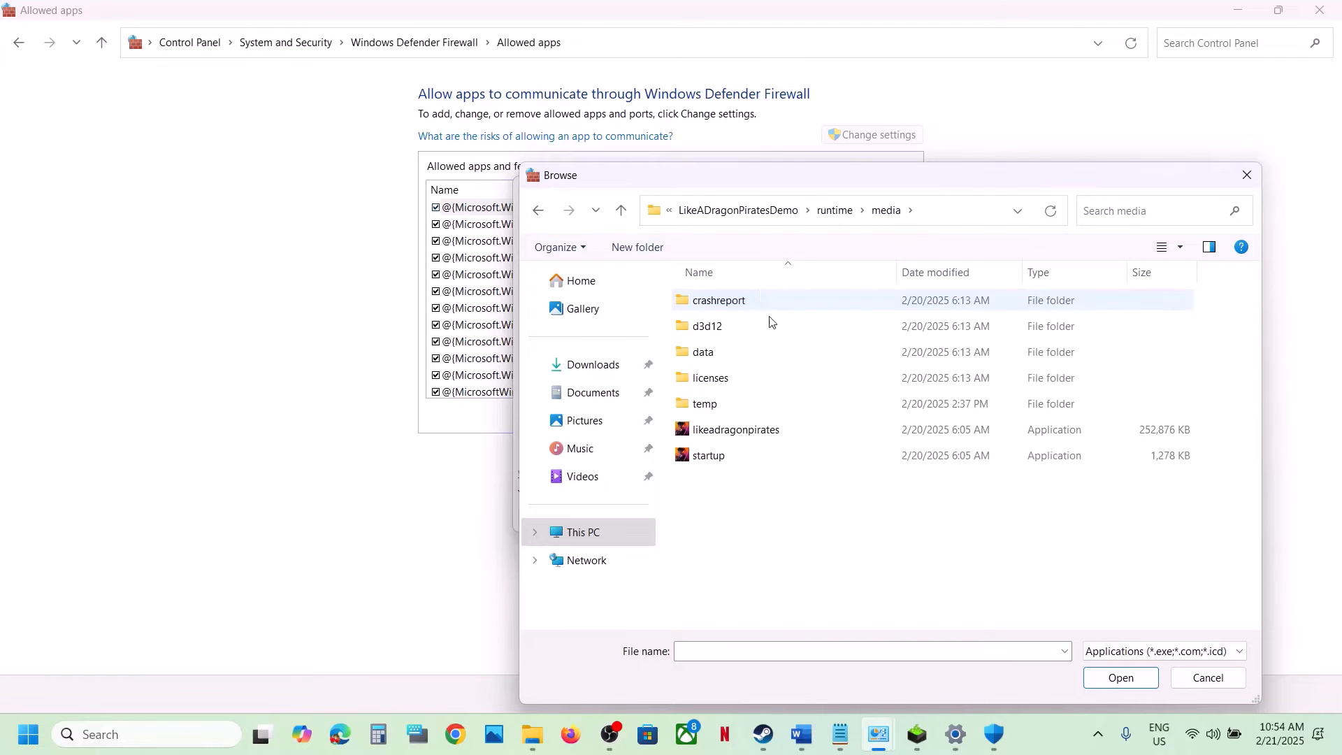
click(727, 430)
click(1122, 678)
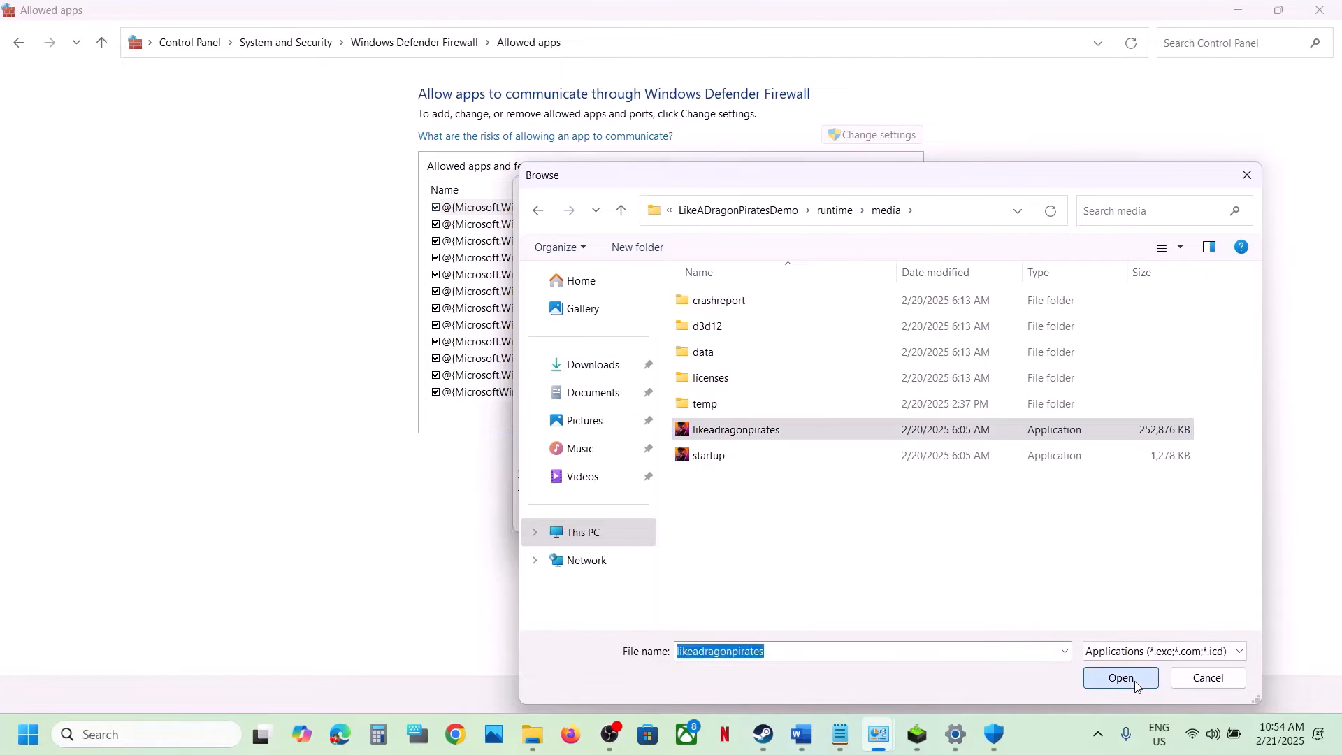
click(727, 516)
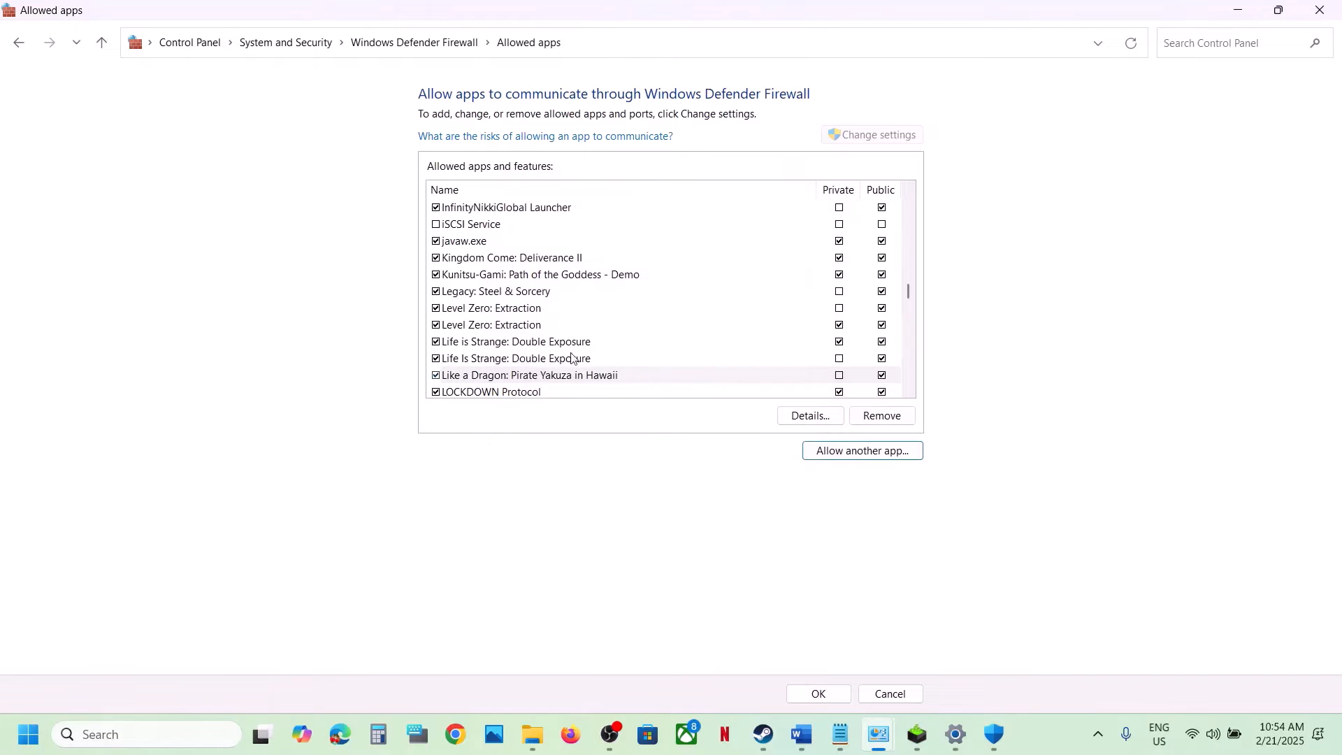
Add the startup application from the game's media folder to the firewall's allowed apps
click(897, 458)
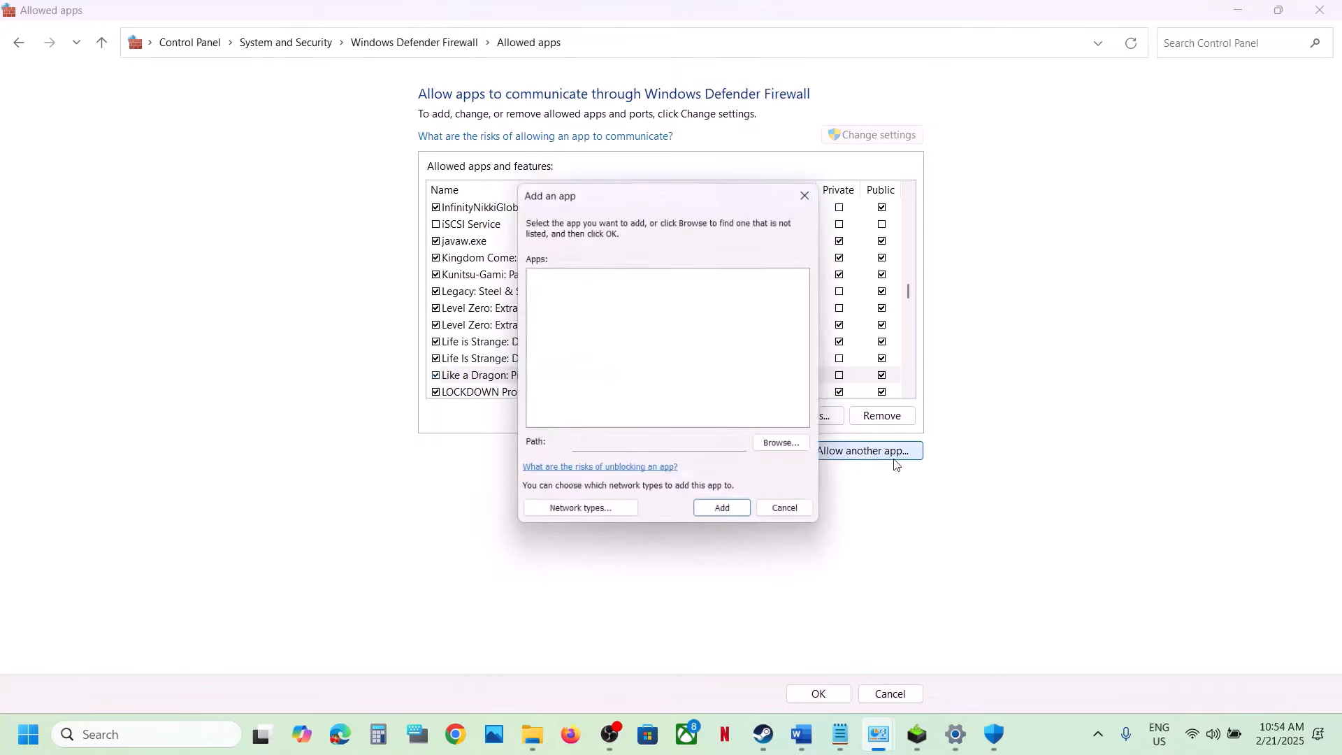
click(810, 453)
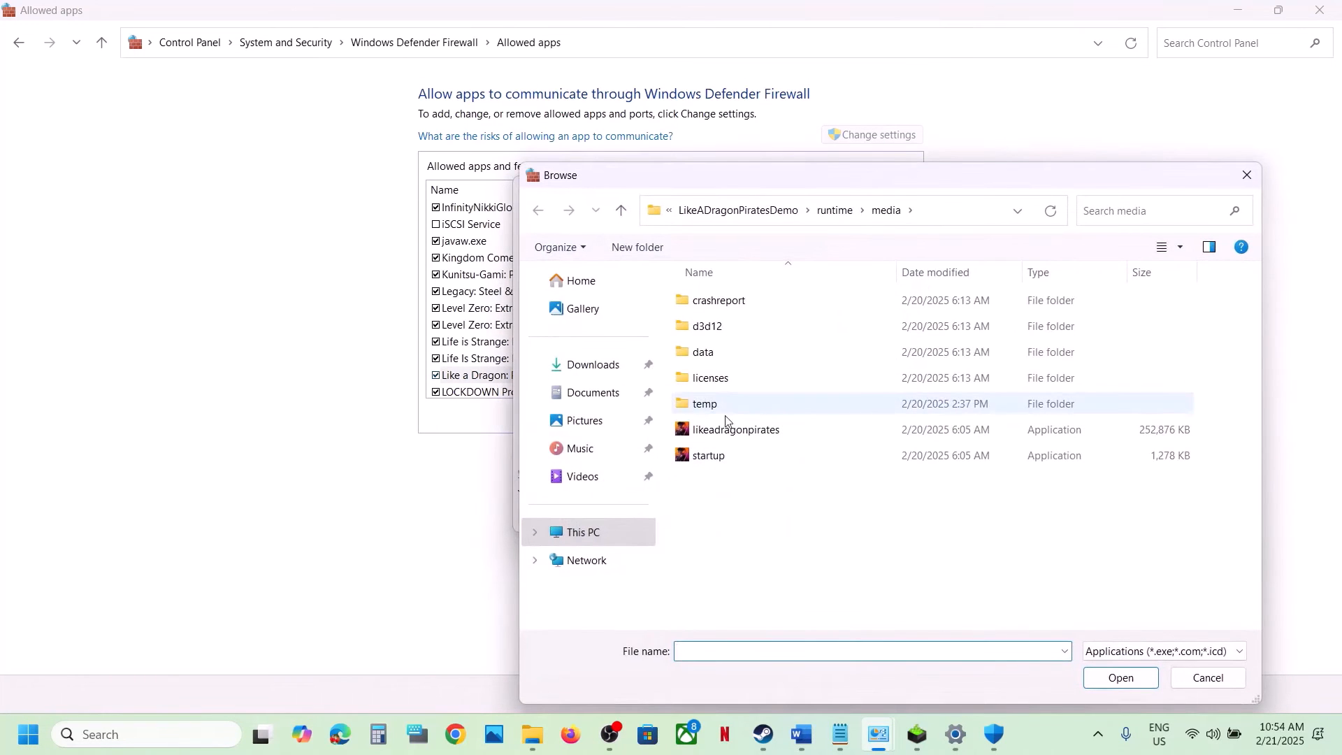
click(704, 457)
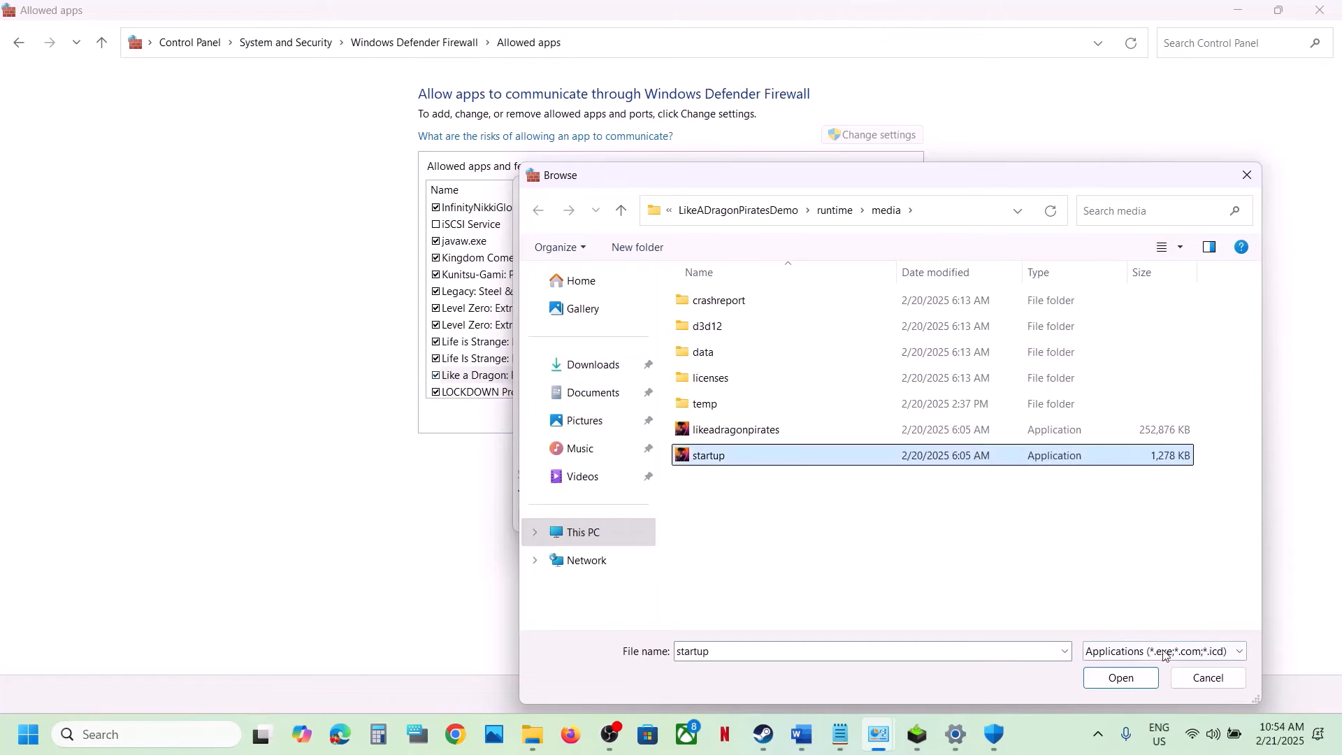
click(1121, 678)
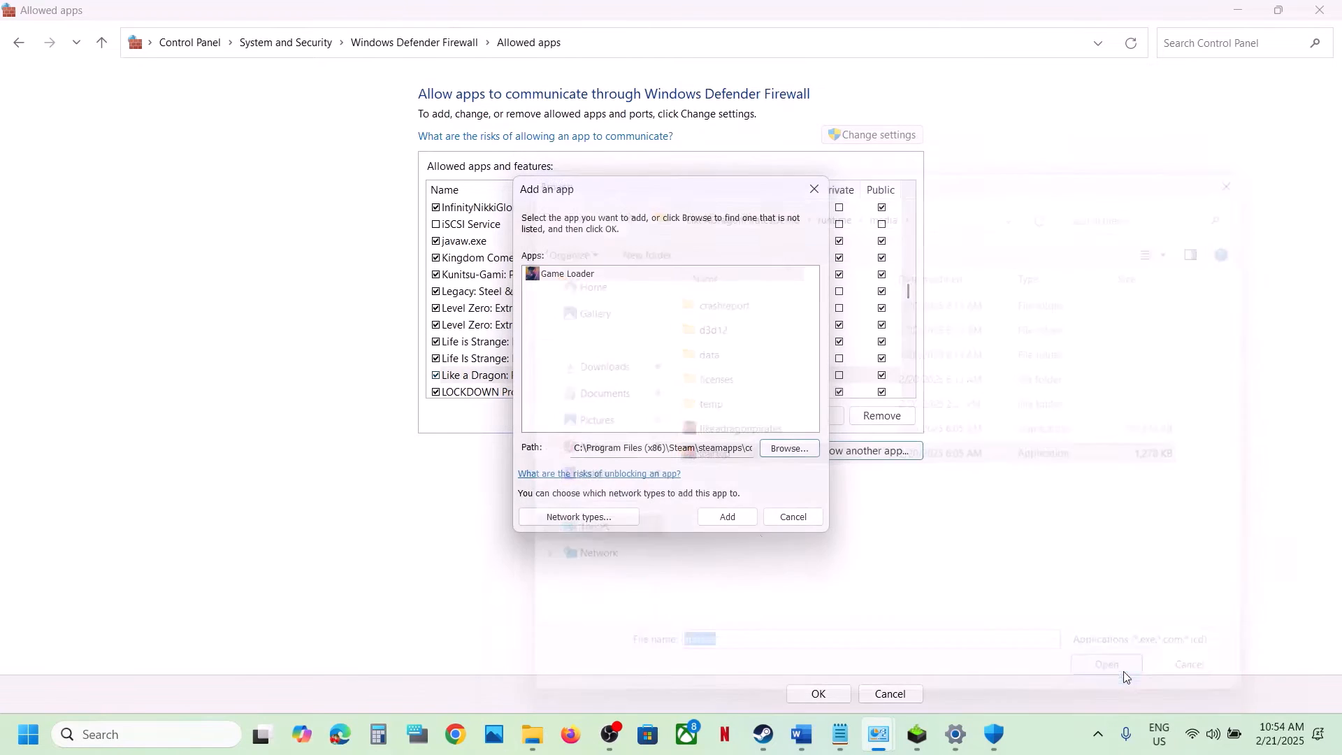
click(739, 522)
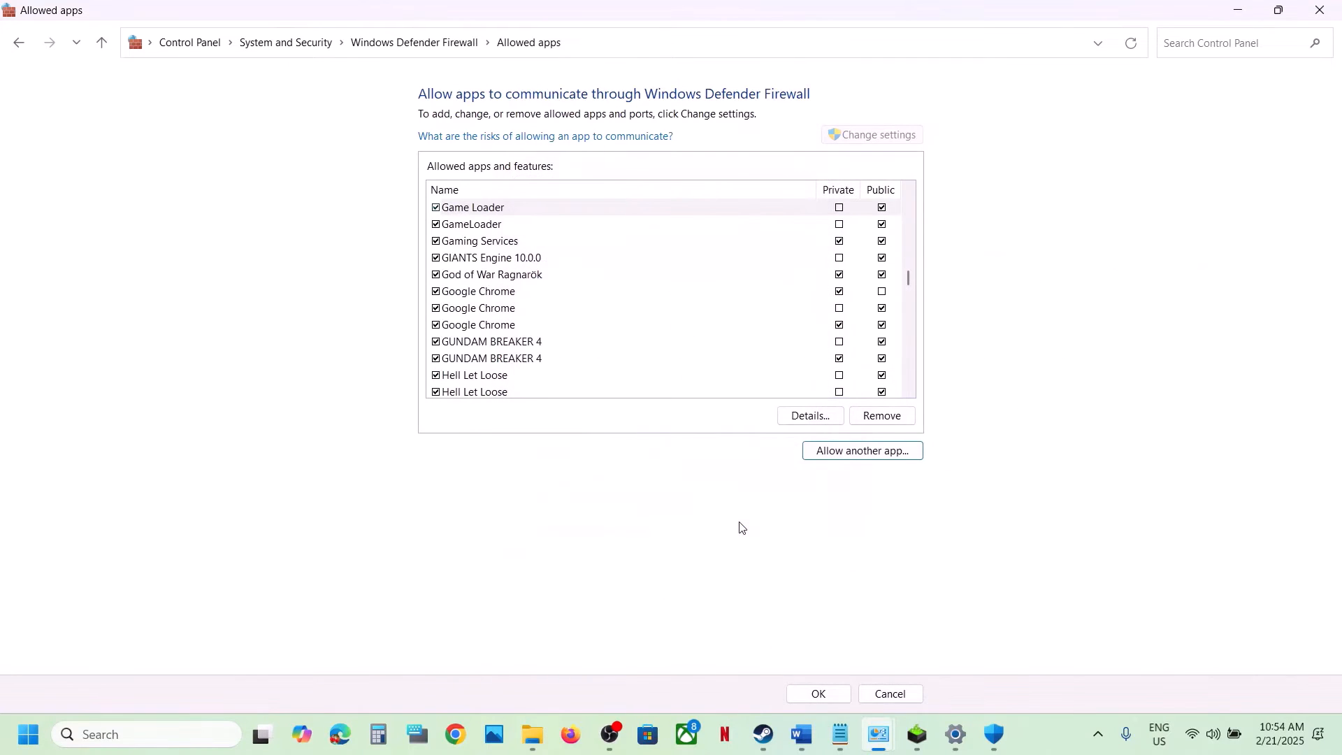
Locate the Like a Dragon: Pirate Yakuza in Hawaii entry in the firewall's allowed apps list
click(517, 273)
key(l)
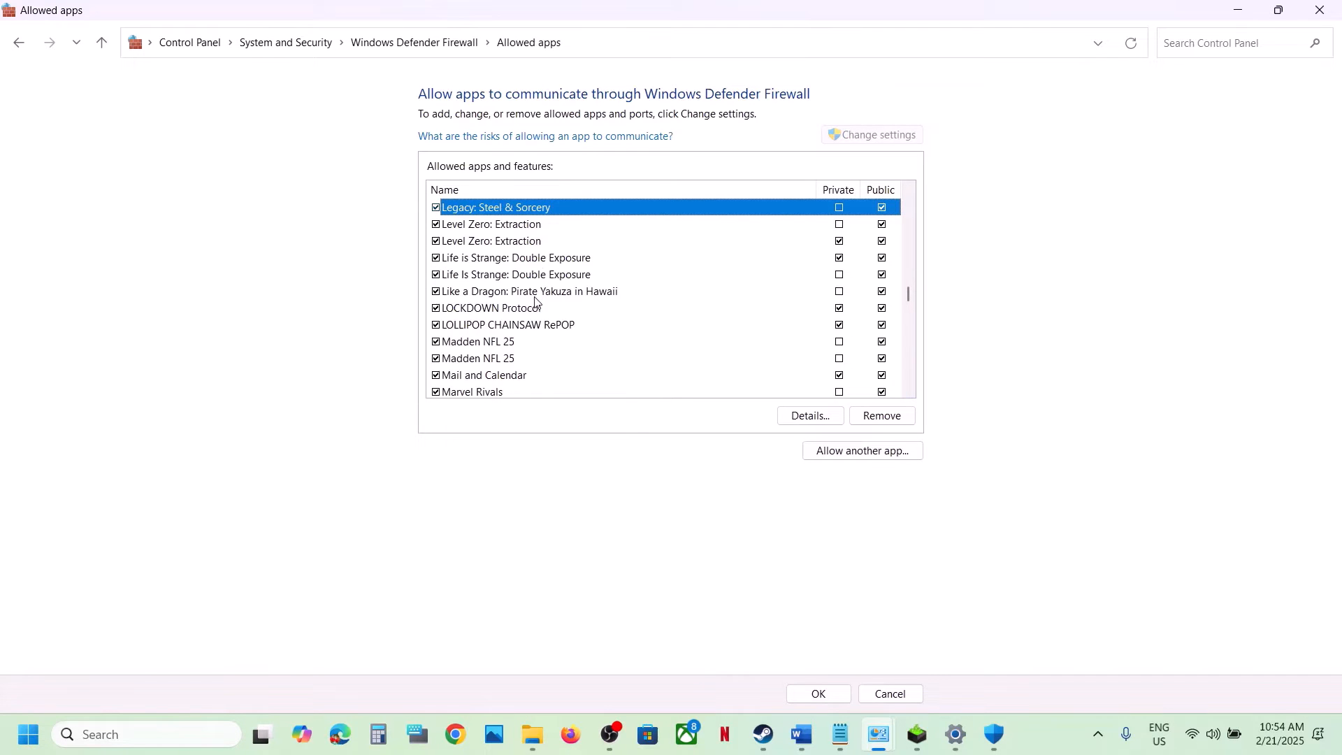
click(536, 294)
Close the Control Panel, Windows Security and Settings windows and highlight the Step 11 instruction about verifying the game files in the Word document
click(1332, 9)
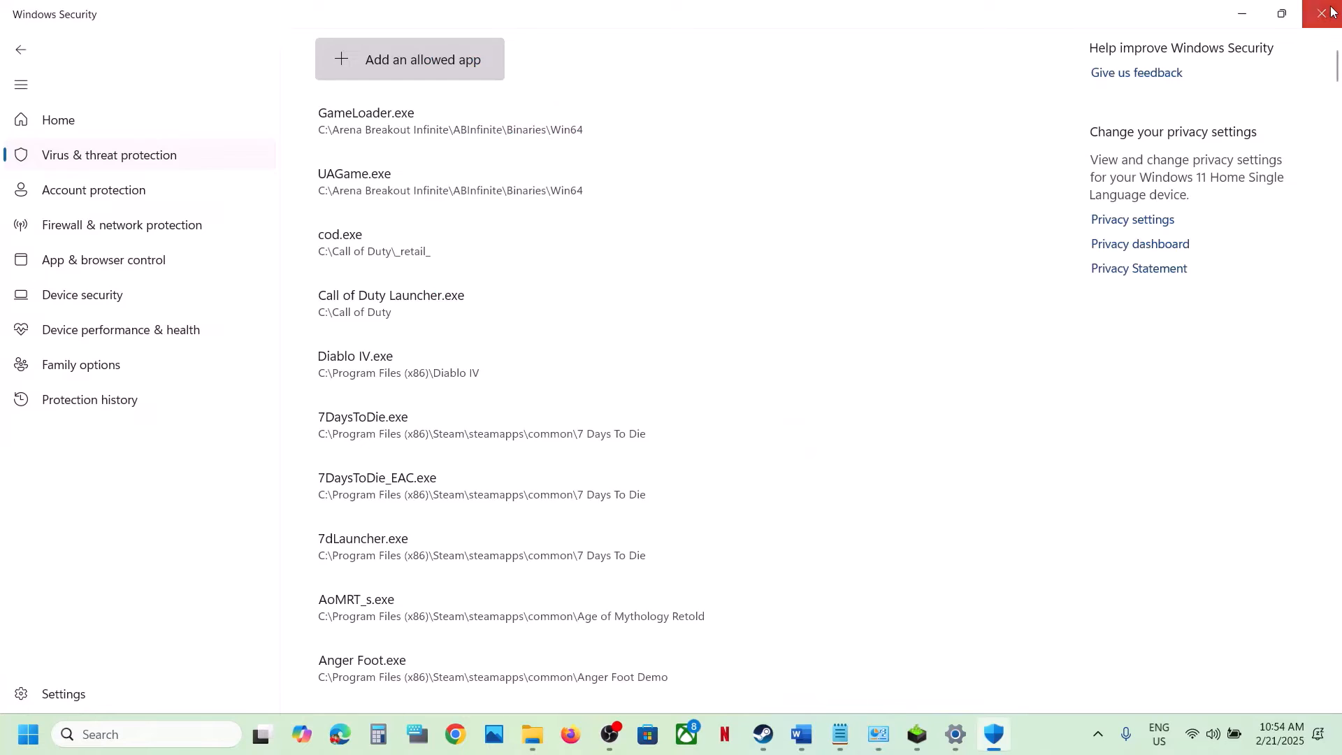
click(1332, 10)
click(1328, 11)
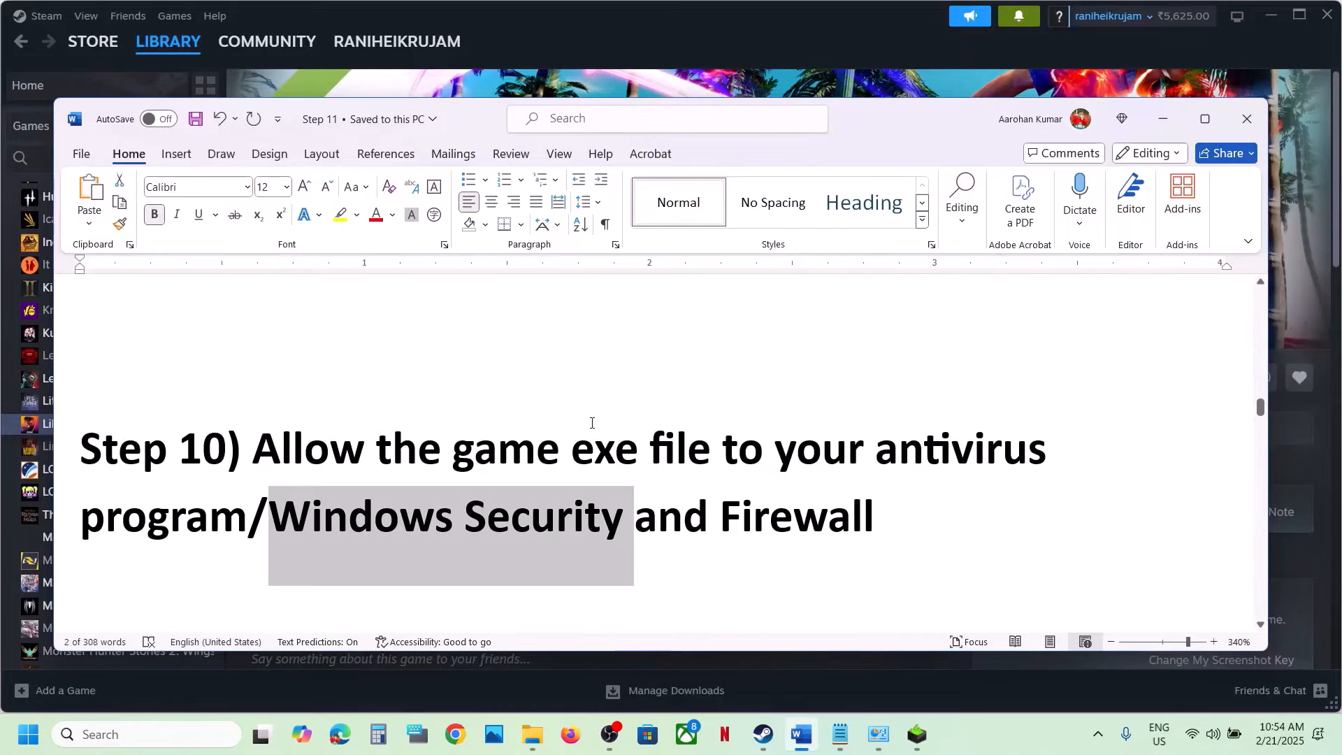
scroll(591, 423, down, 3)
drag(279, 478, 552, 479)
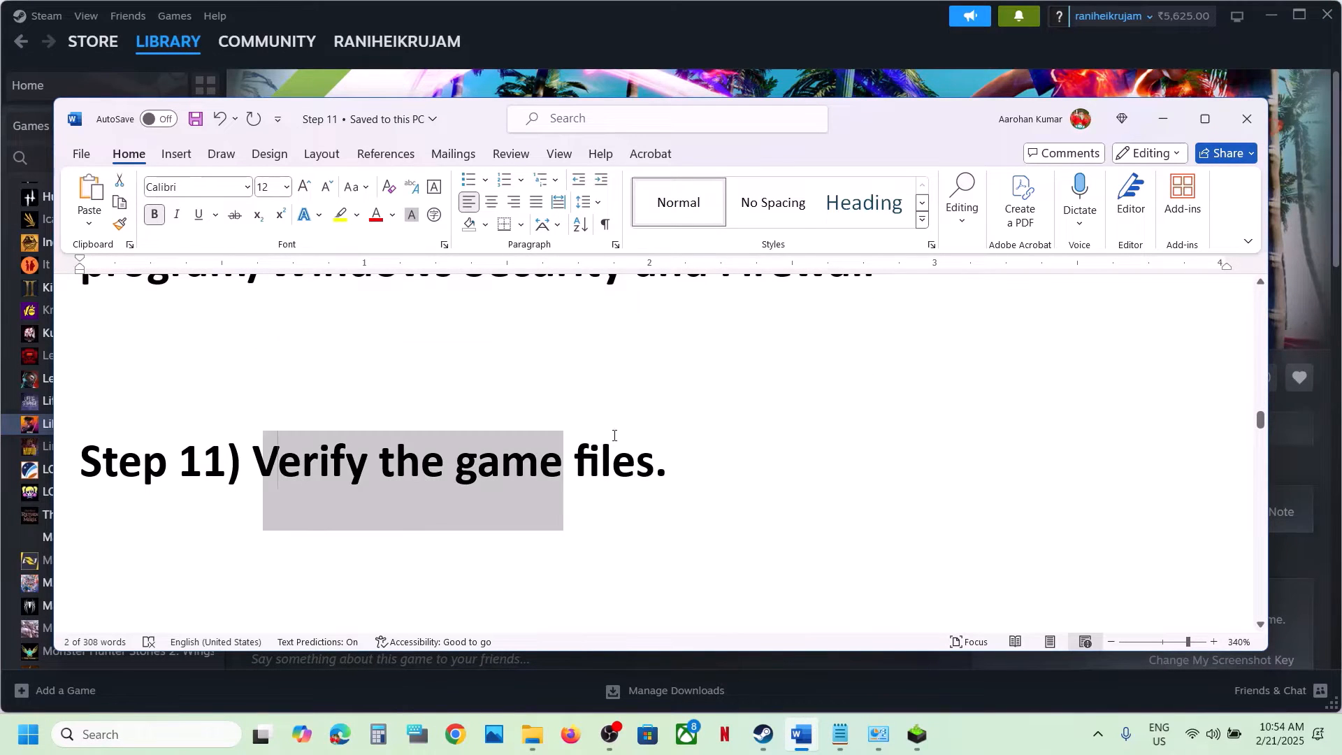
Show the Installed Files properties of the Like a Dragon: Pirate Yakuza in Hawaii demo with its integrity check, and close them
click(700, 48)
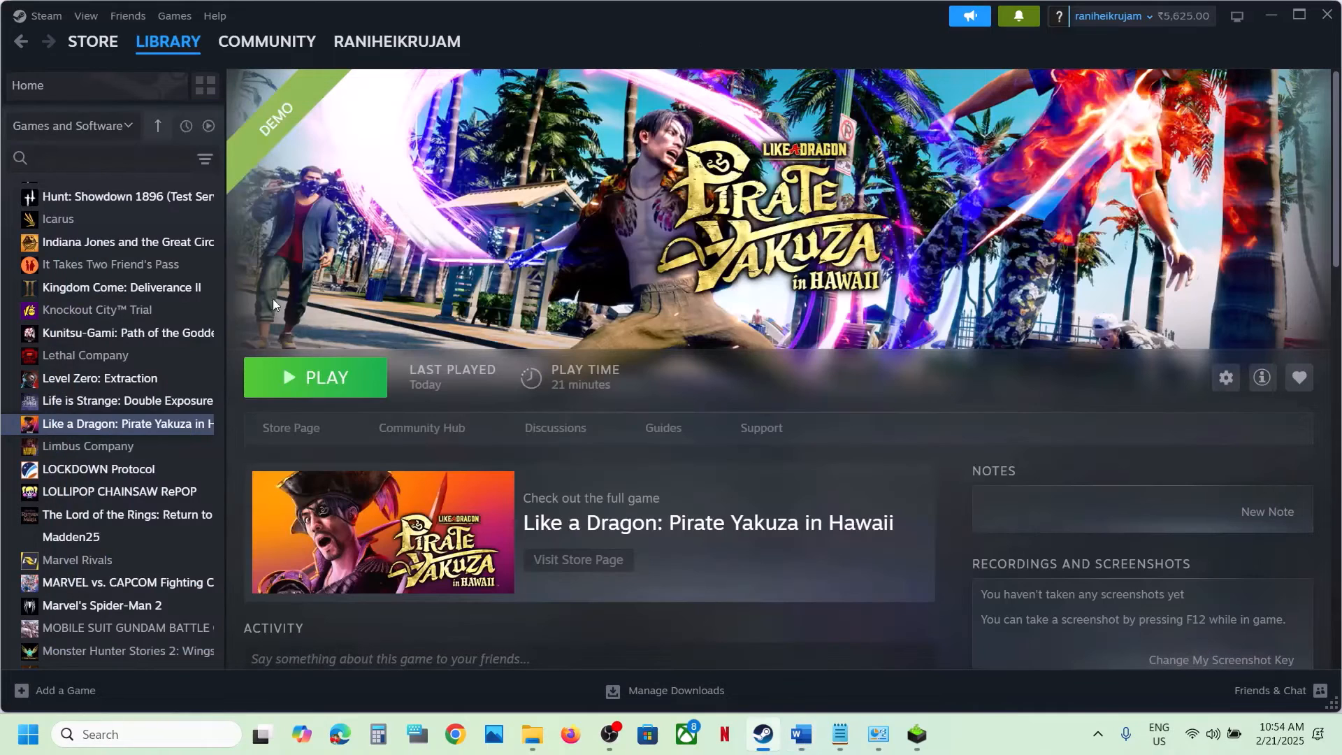
right_click(141, 424)
click(203, 560)
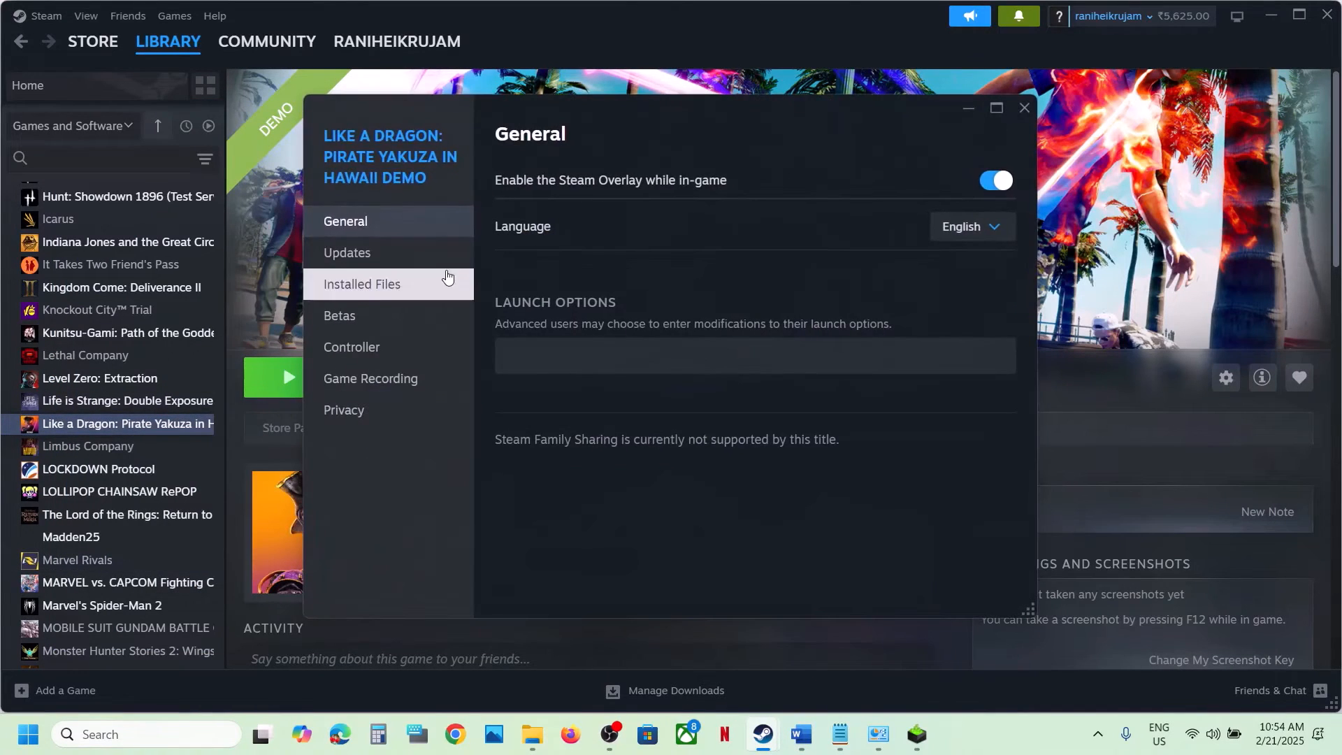
click(392, 285)
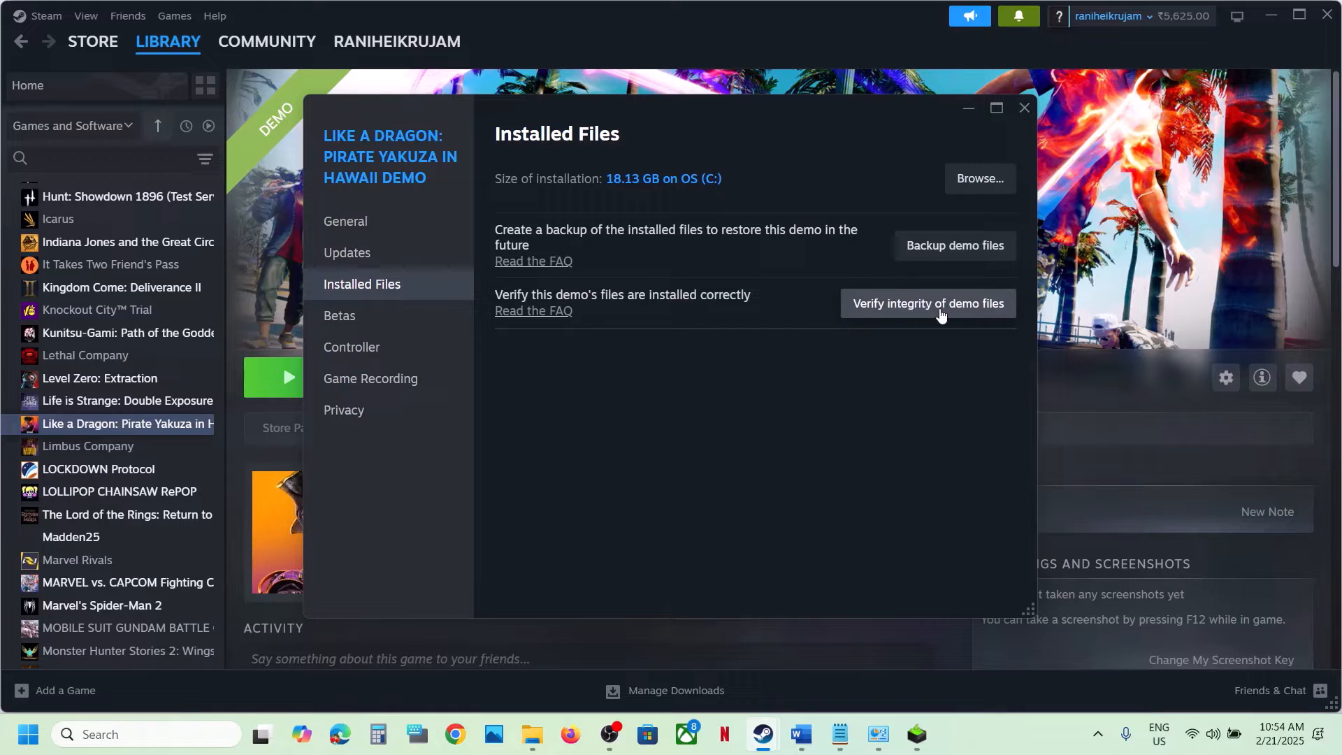
click(1023, 106)
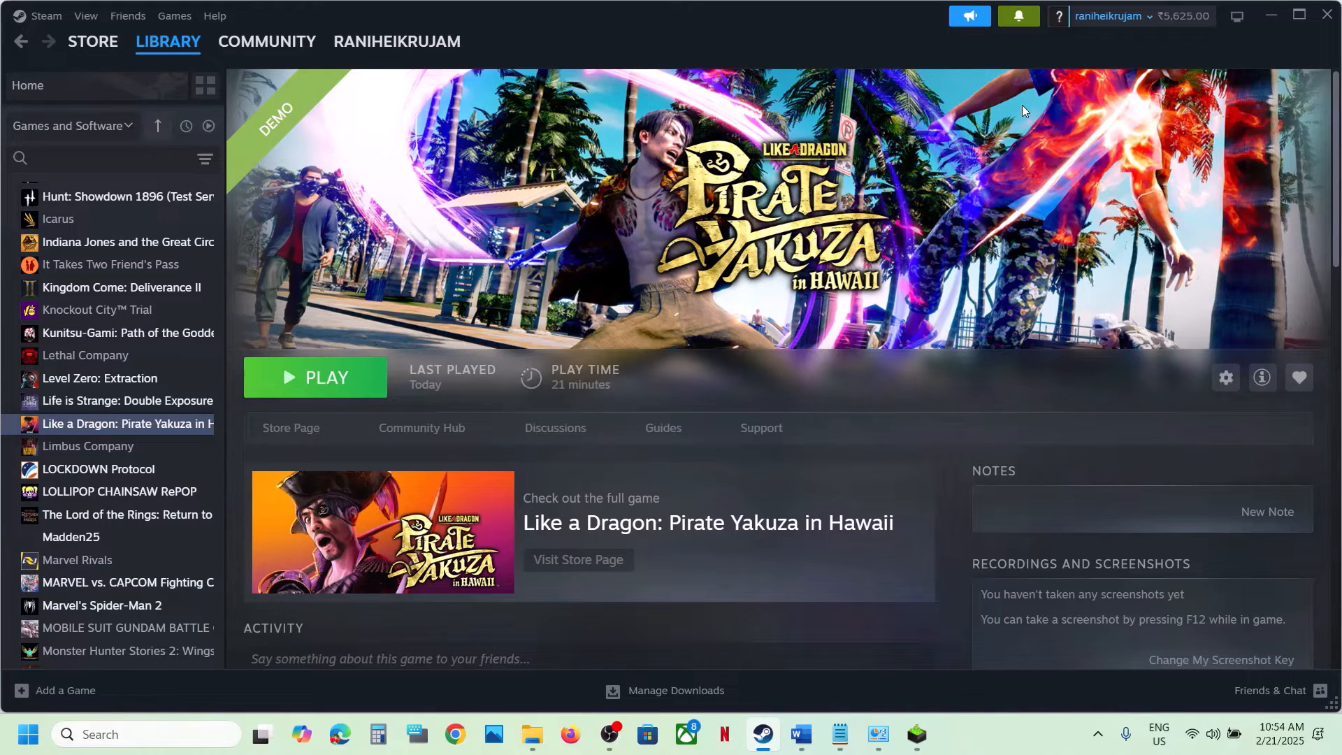
Switch to the Word document and highlight the Step 12 instruction about rolling back the graphics driver
click(801, 737)
scroll(623, 422, down, 2)
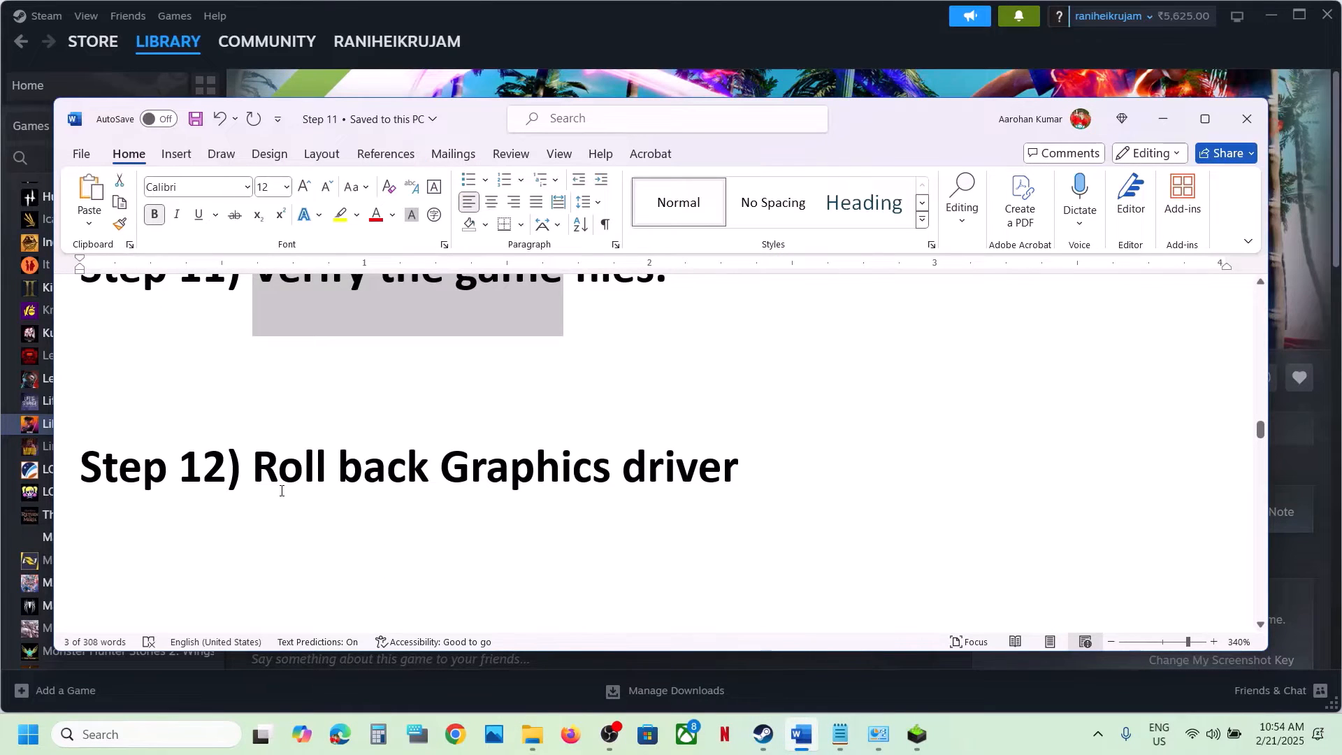
drag(282, 491, 742, 483)
scroll(495, 455, up, 1)
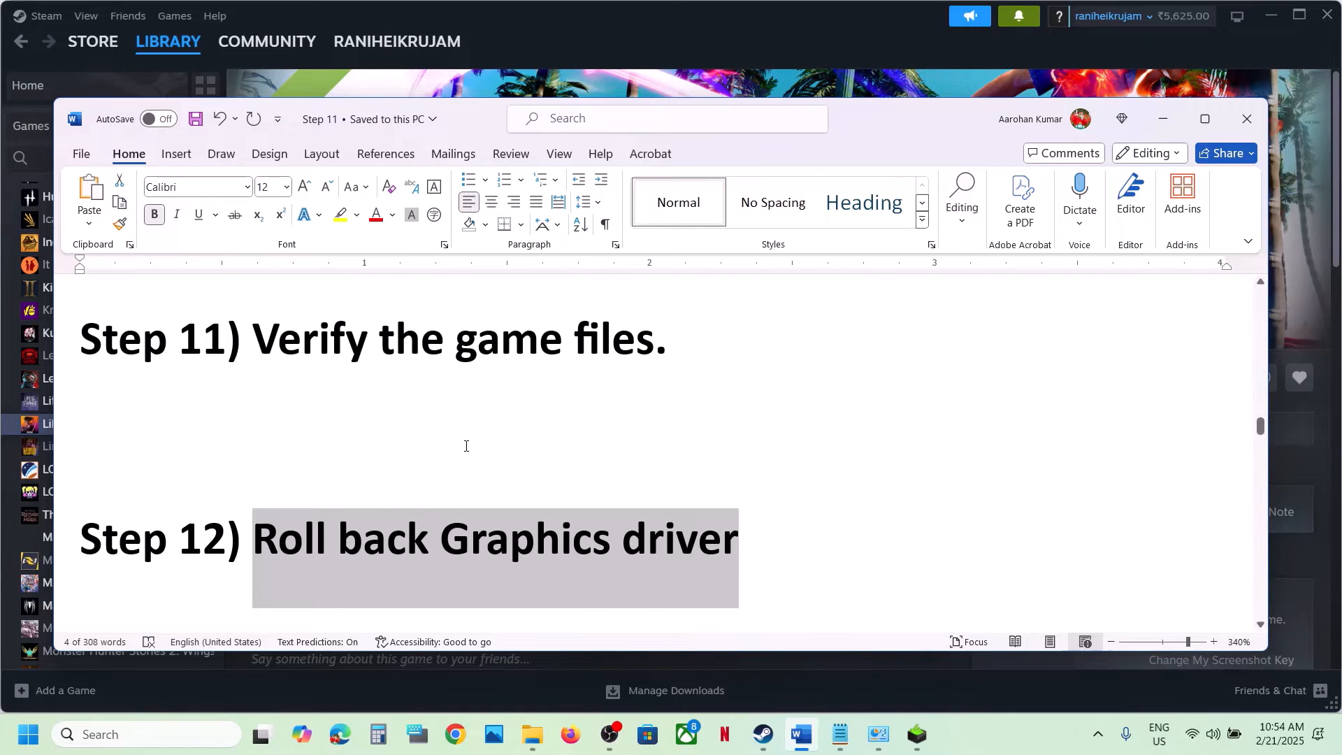
Copy the NVIDIA driver download link from the Word document and open it in Chrome
scroll(466, 446, up, 15)
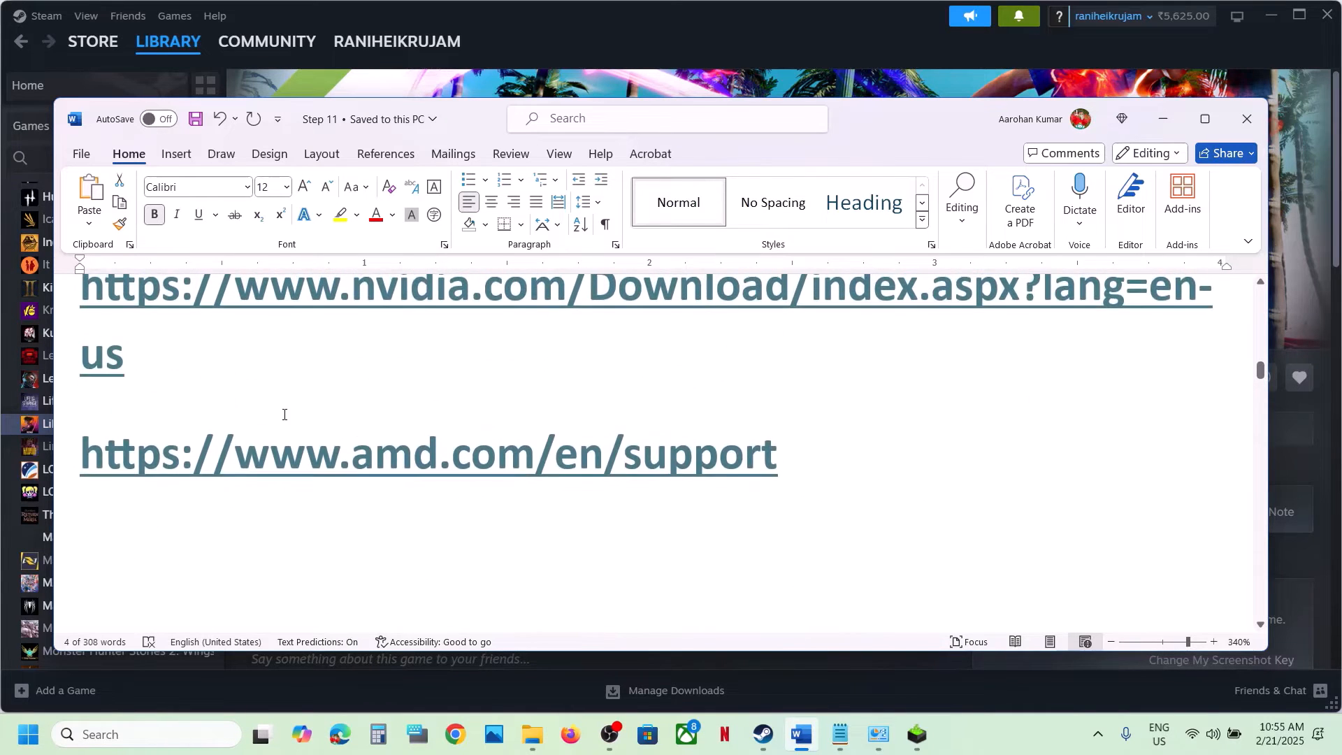
triple_click(109, 334)
key(ctrl+c)
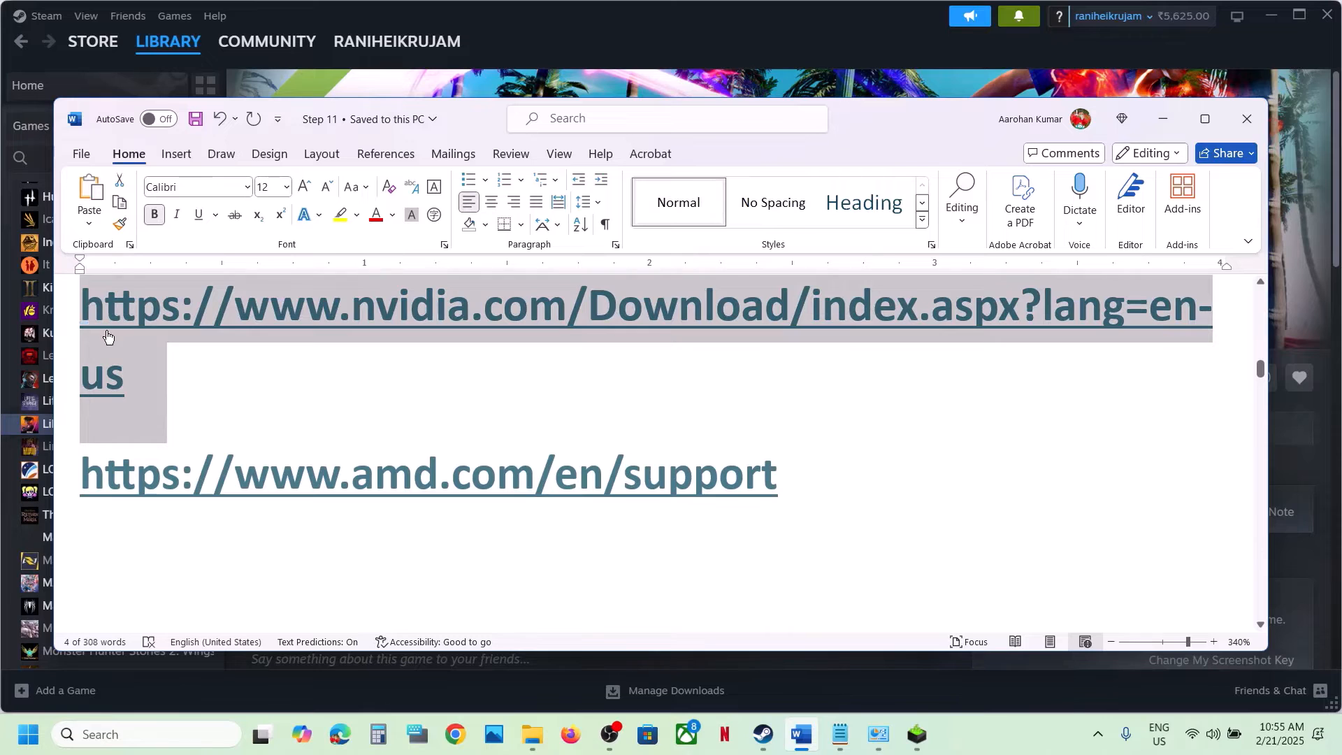
click(455, 734)
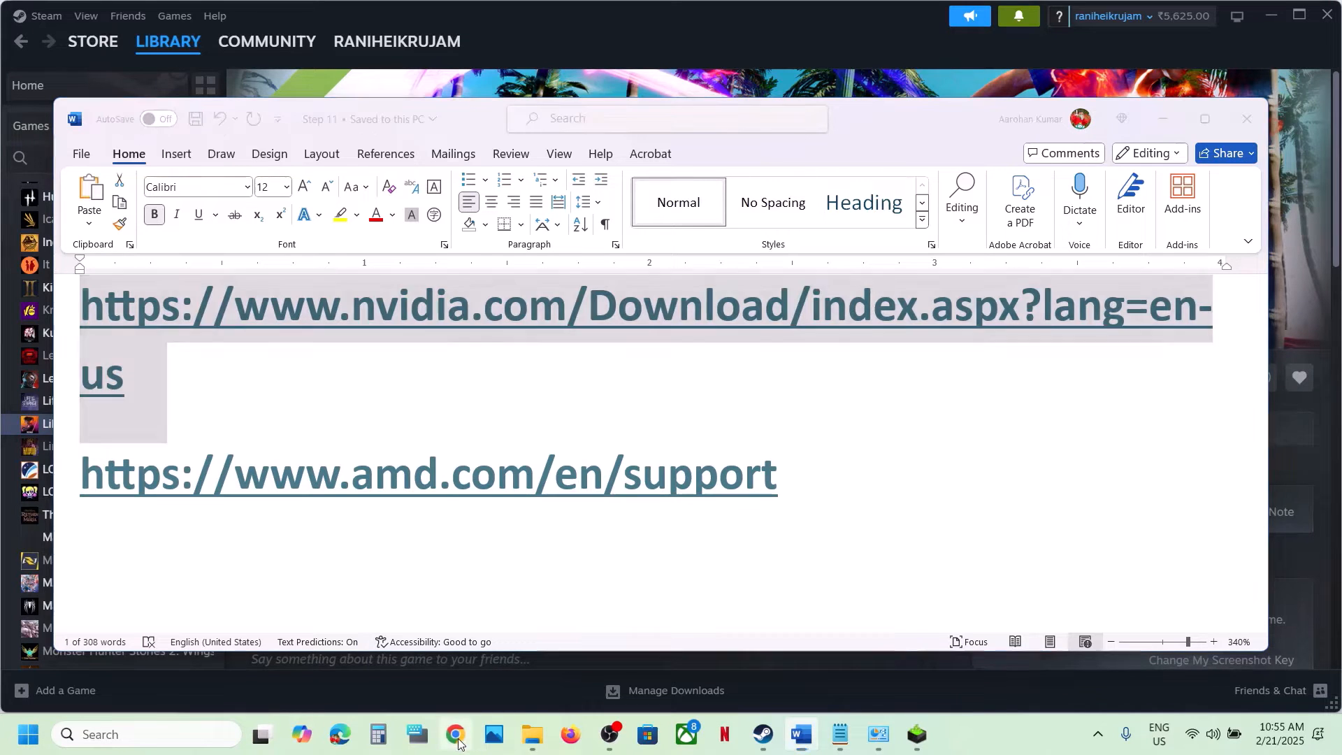
key(ctrl+v)
key(Return)
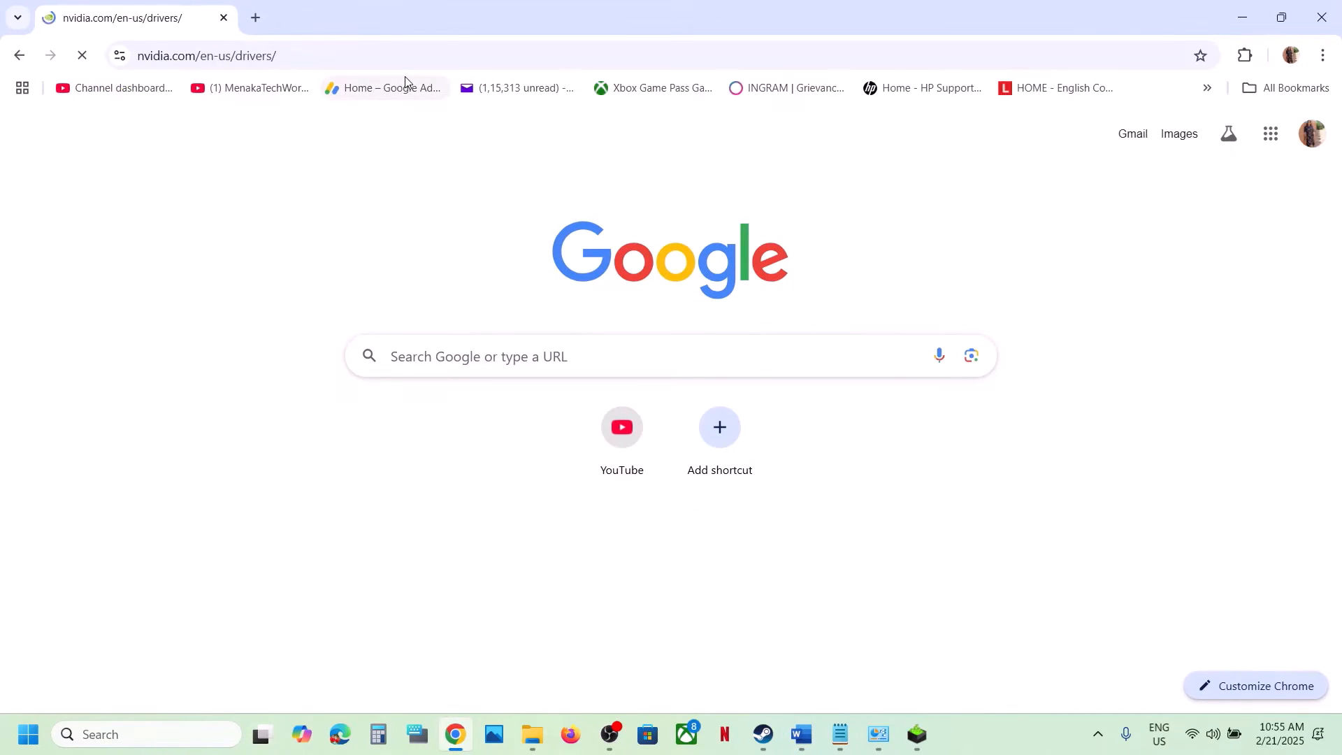
Find NVIDIA drivers for the GeForce RTX 3050 Laptop GPU on Windows 11 and expand the list of more versions
scroll(405, 356, down, 3)
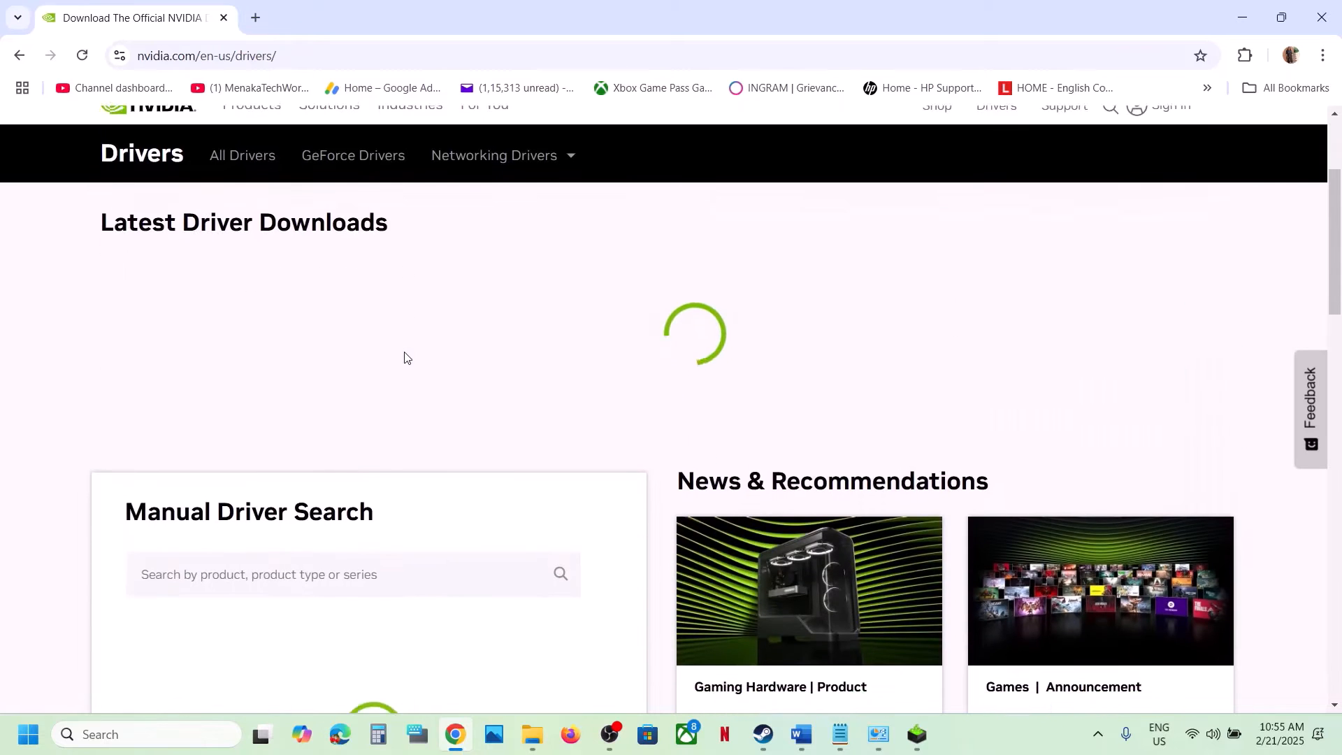
scroll(365, 404, down, 2)
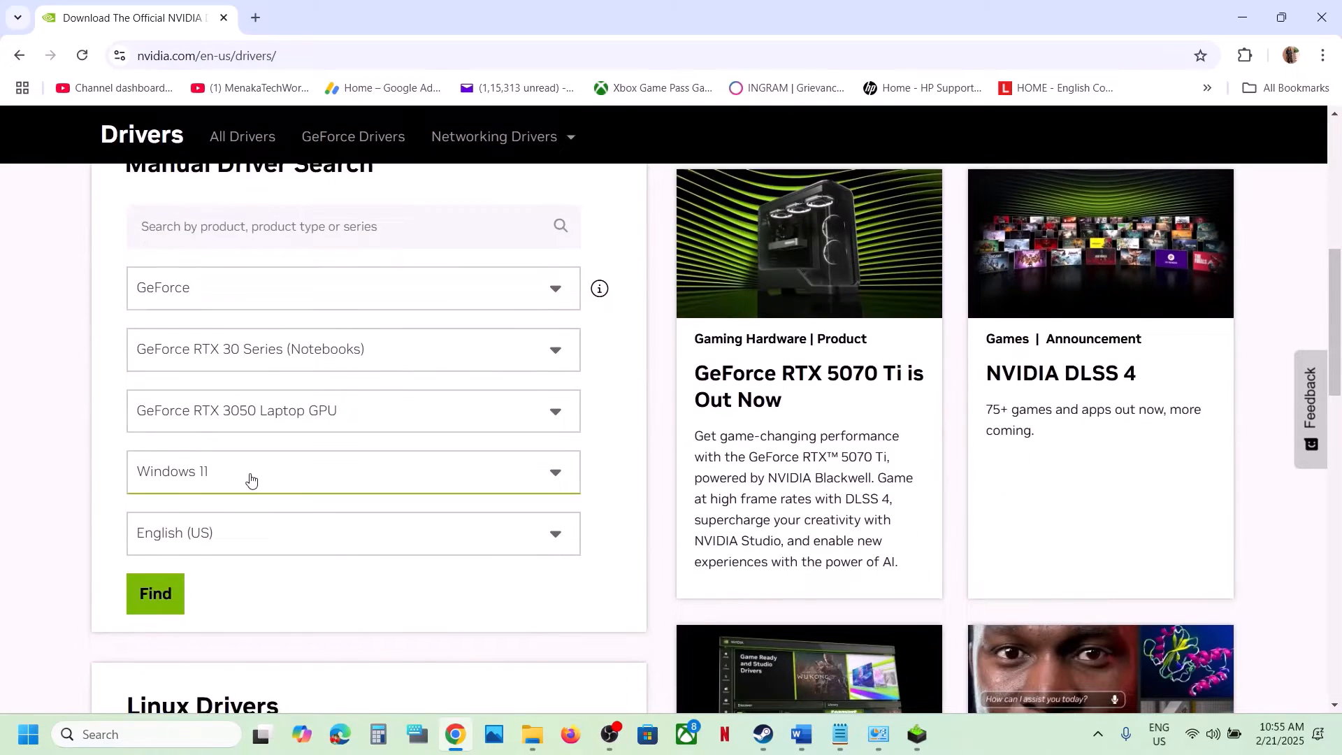
click(159, 597)
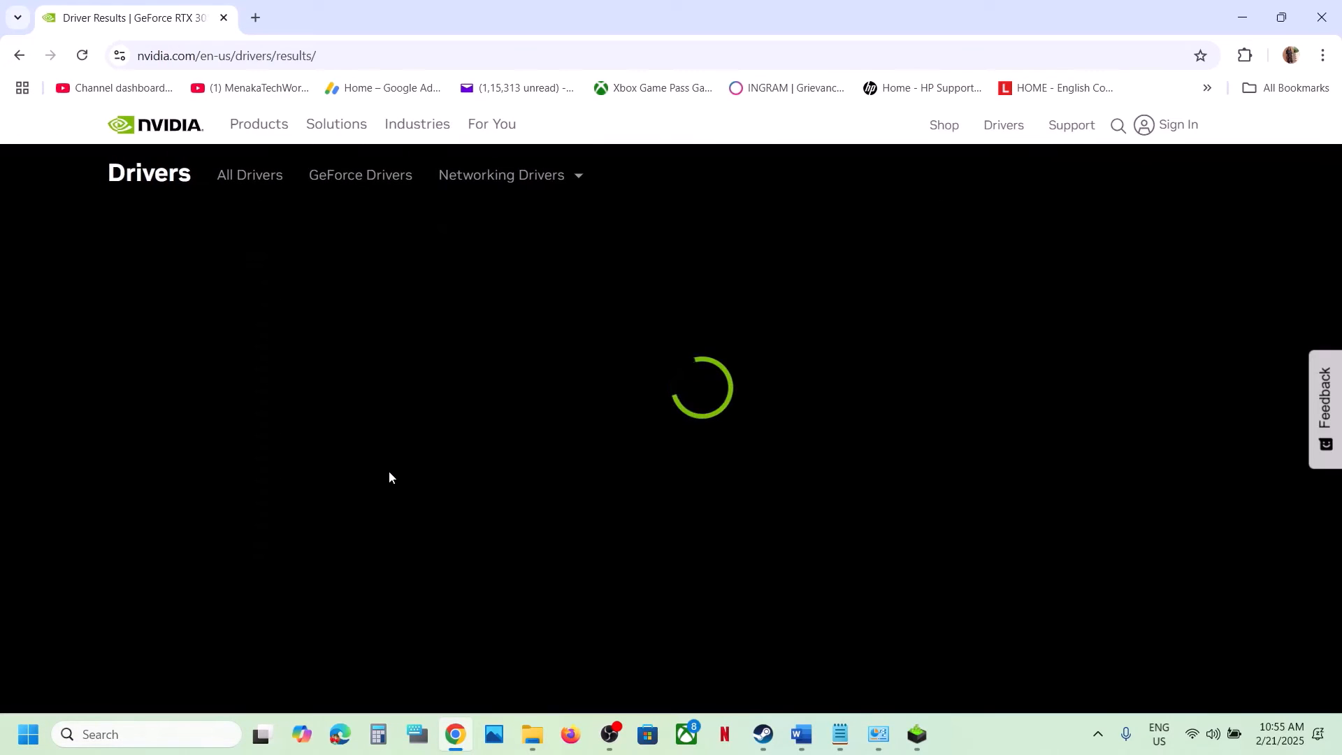
scroll(361, 465, down, 7)
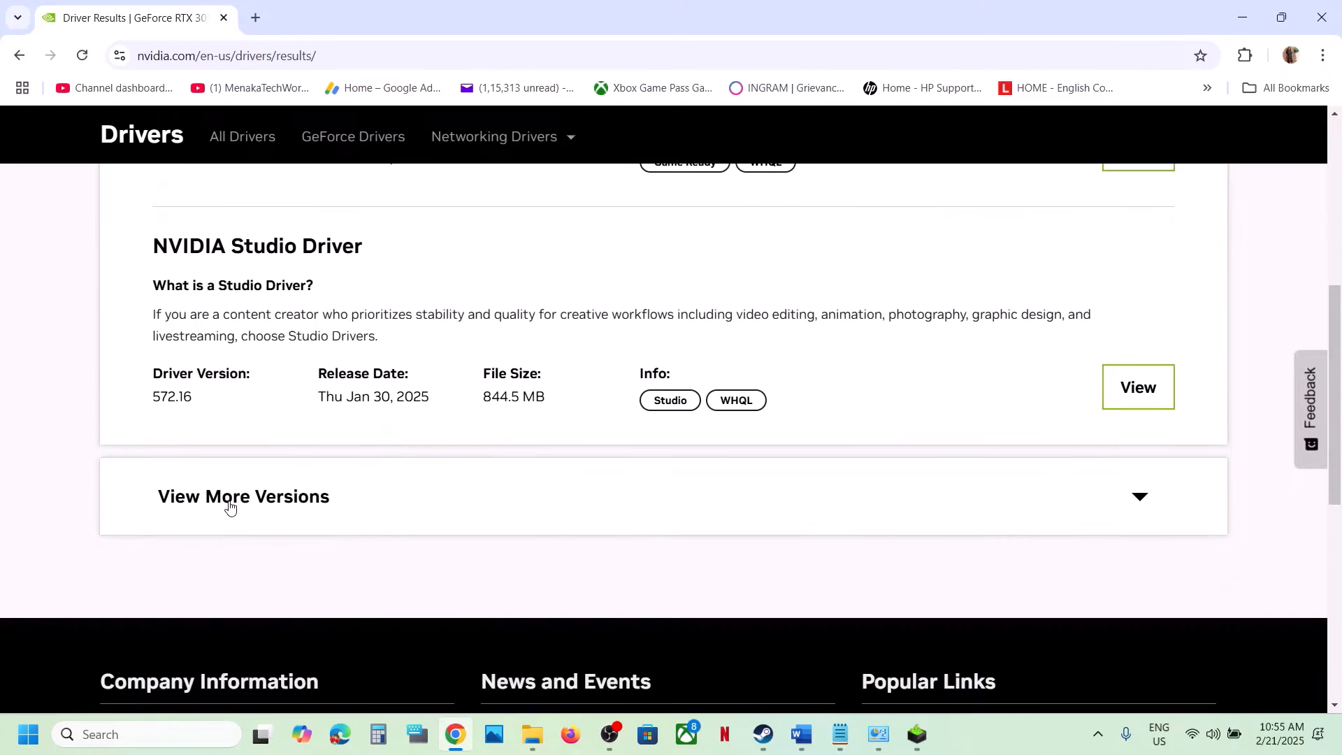
click(230, 498)
scroll(422, 450, down, 5)
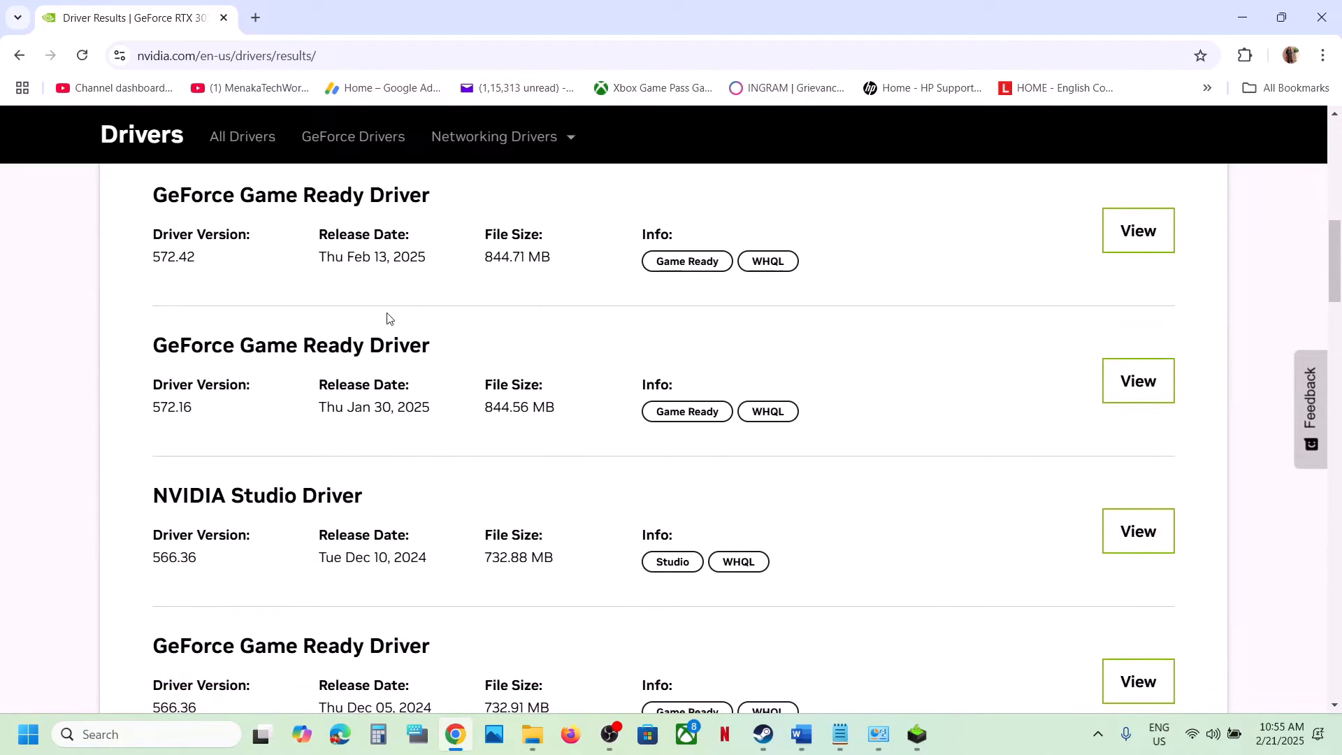
Compare the older driver versions and download GeForce Game Ready Driver 566.36 for Windows 11
scroll(390, 318, up, 4)
scroll(177, 347, down, 3)
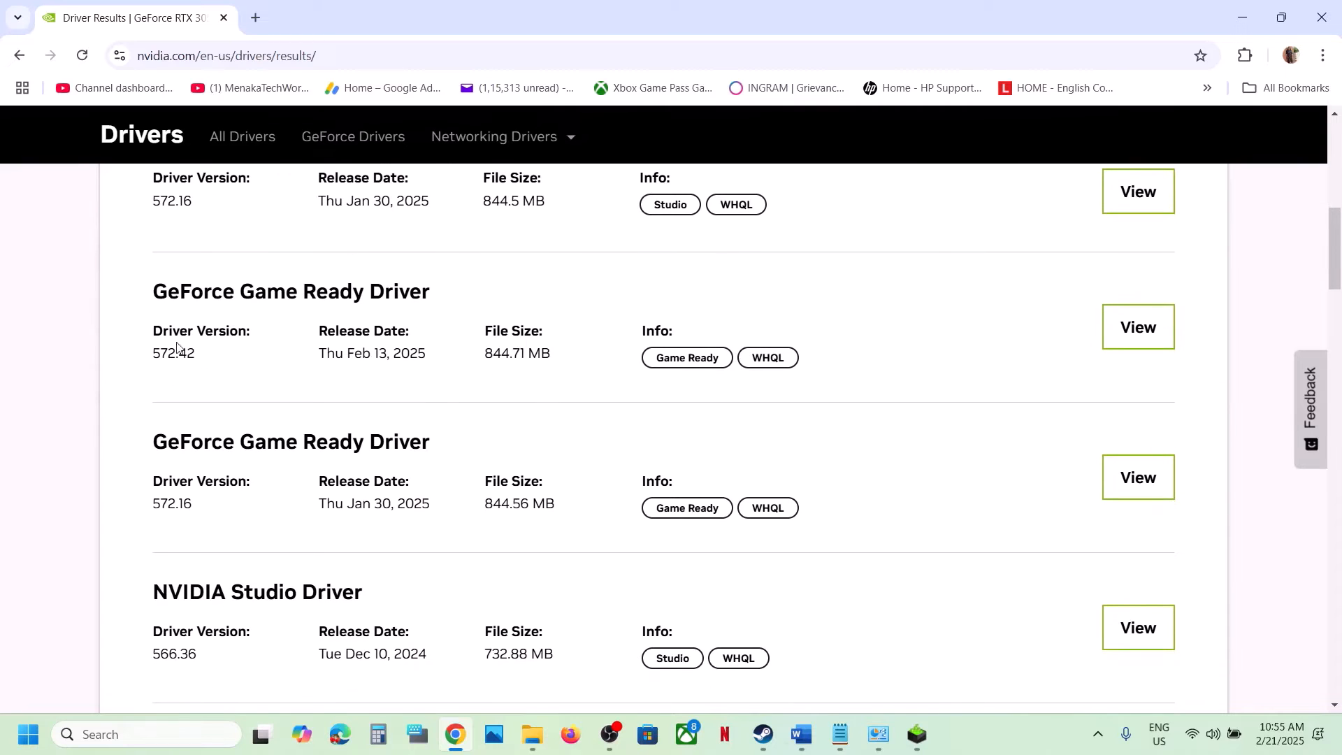
drag(150, 354, 217, 356)
click(218, 356)
scroll(216, 354, down, 3)
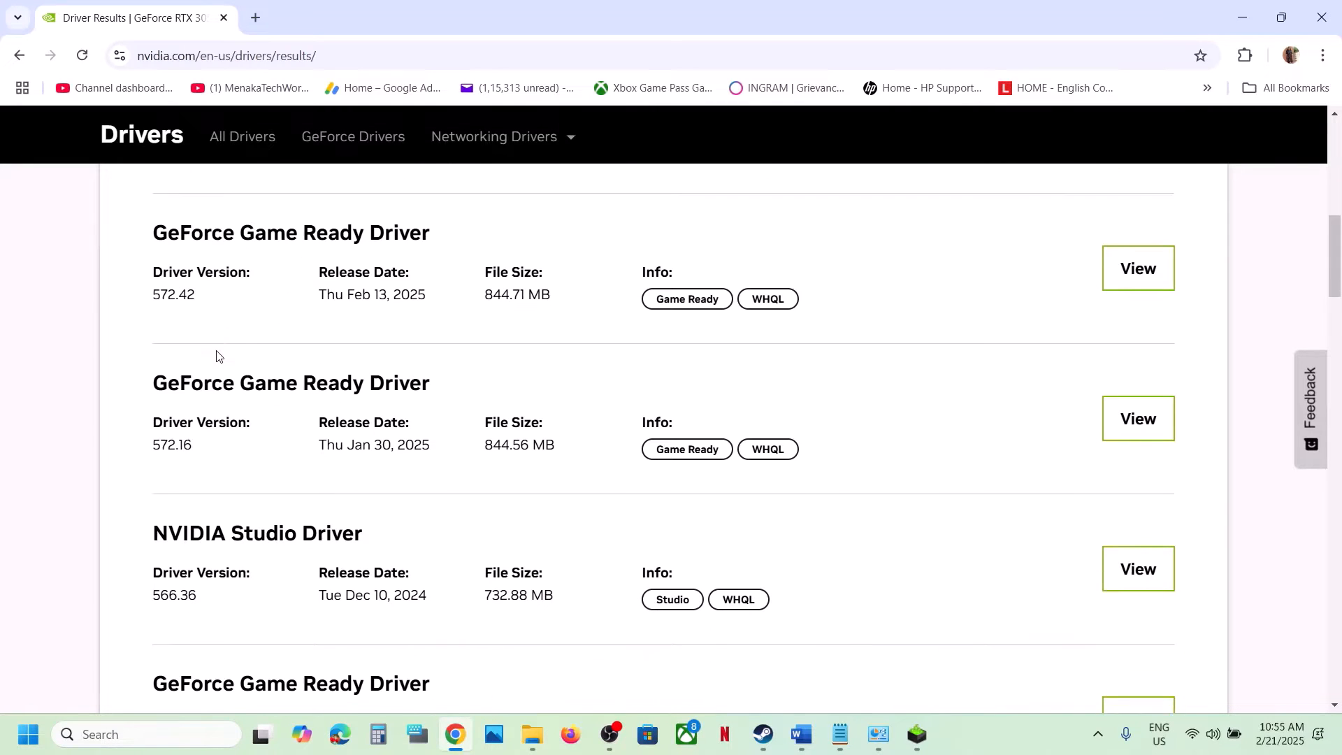
scroll(201, 465, down, 1)
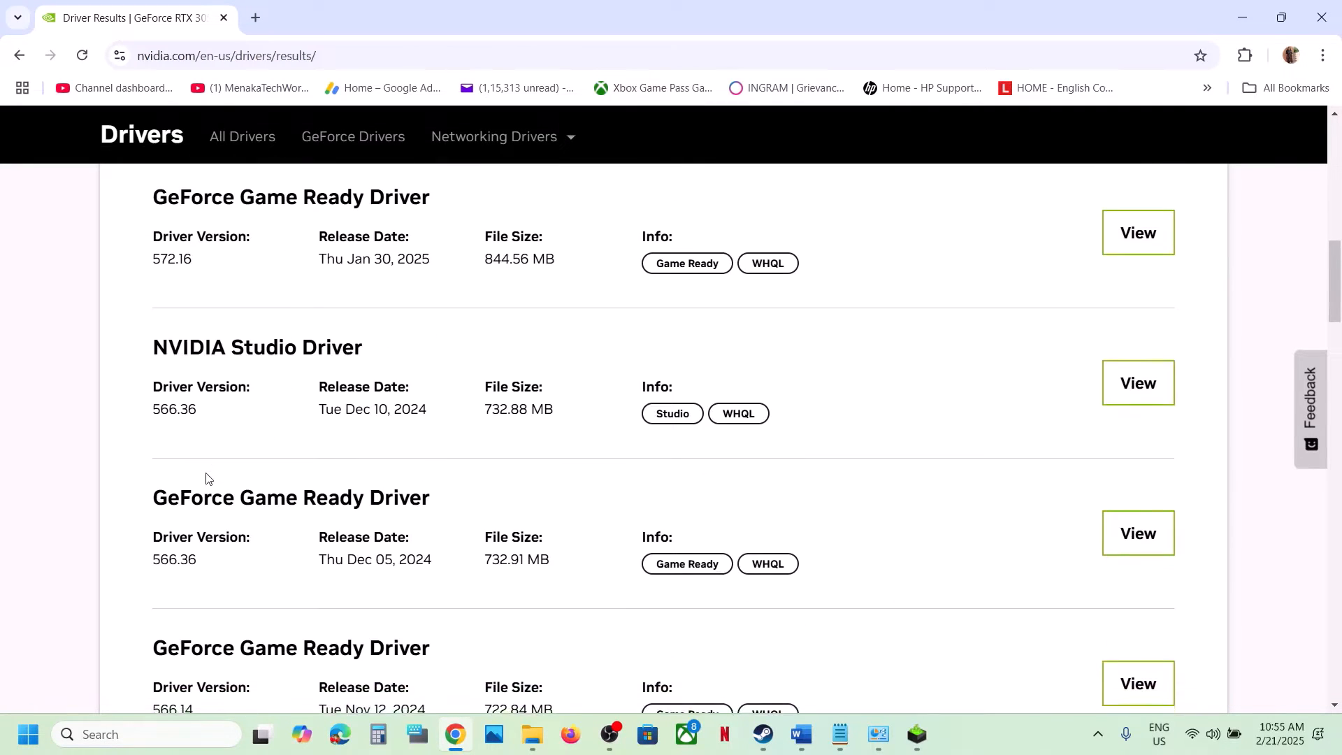
drag(151, 559, 198, 559)
scroll(200, 564, down, 2)
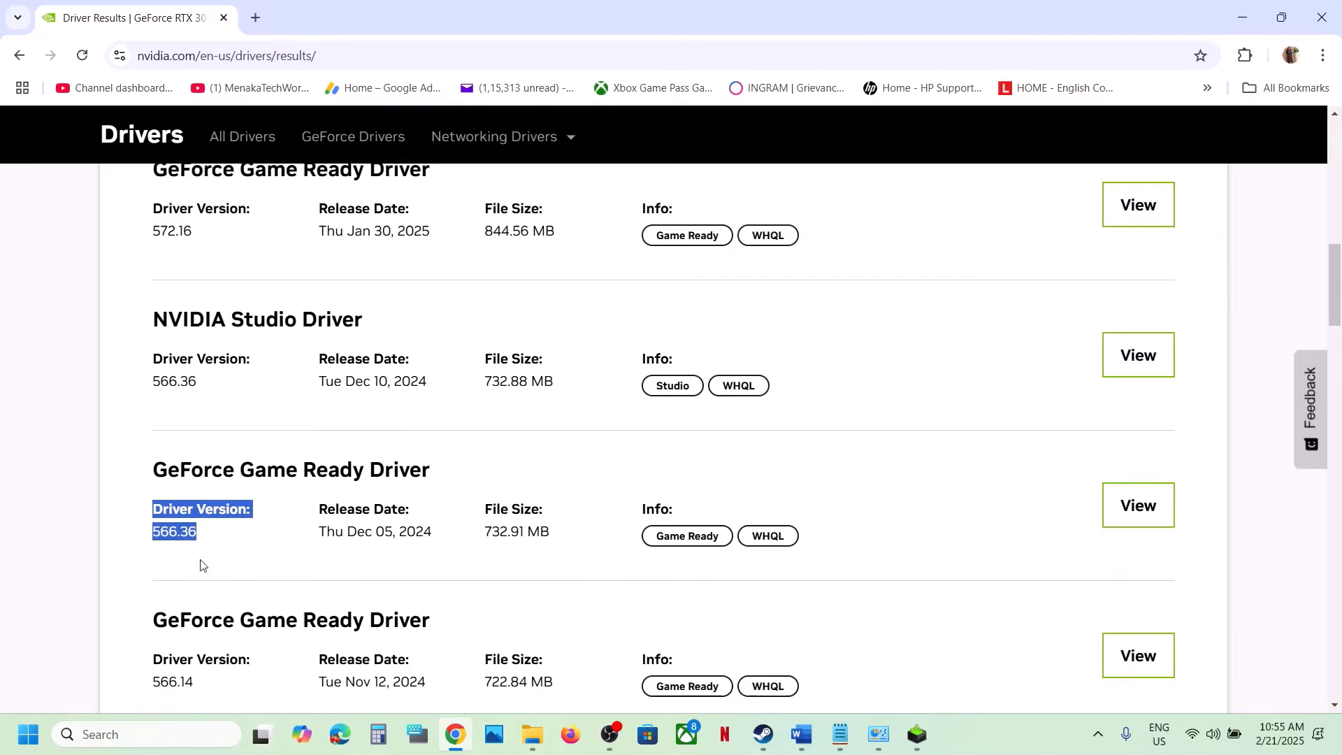
scroll(206, 568, down, 2)
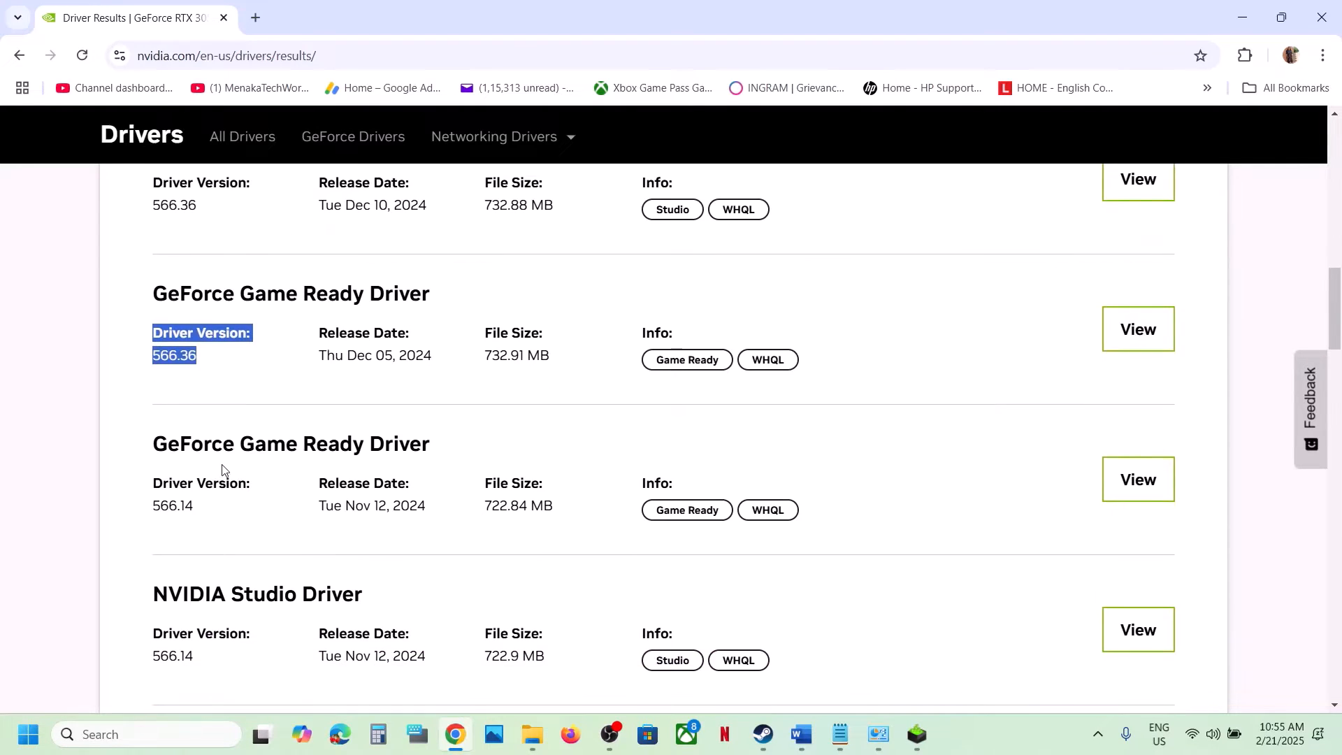
scroll(222, 470, down, 2)
scroll(269, 419, up, 4)
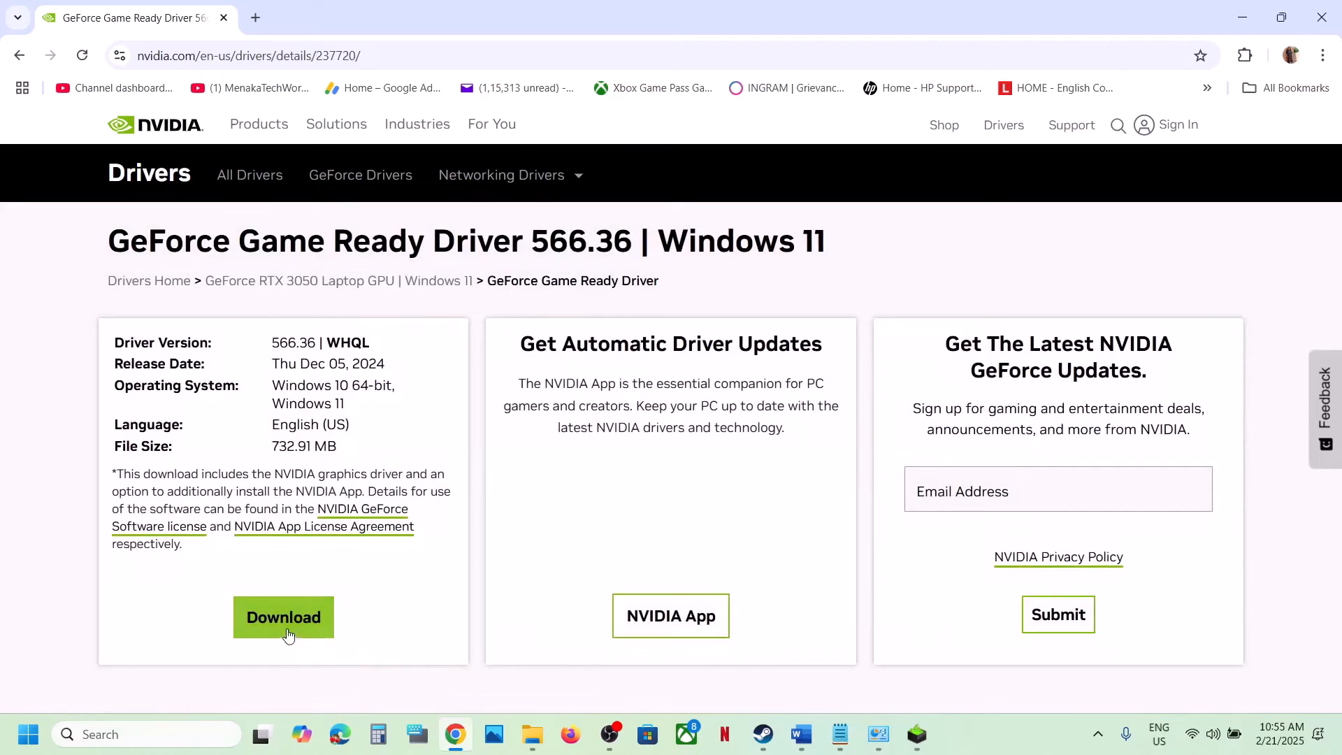
click(286, 626)
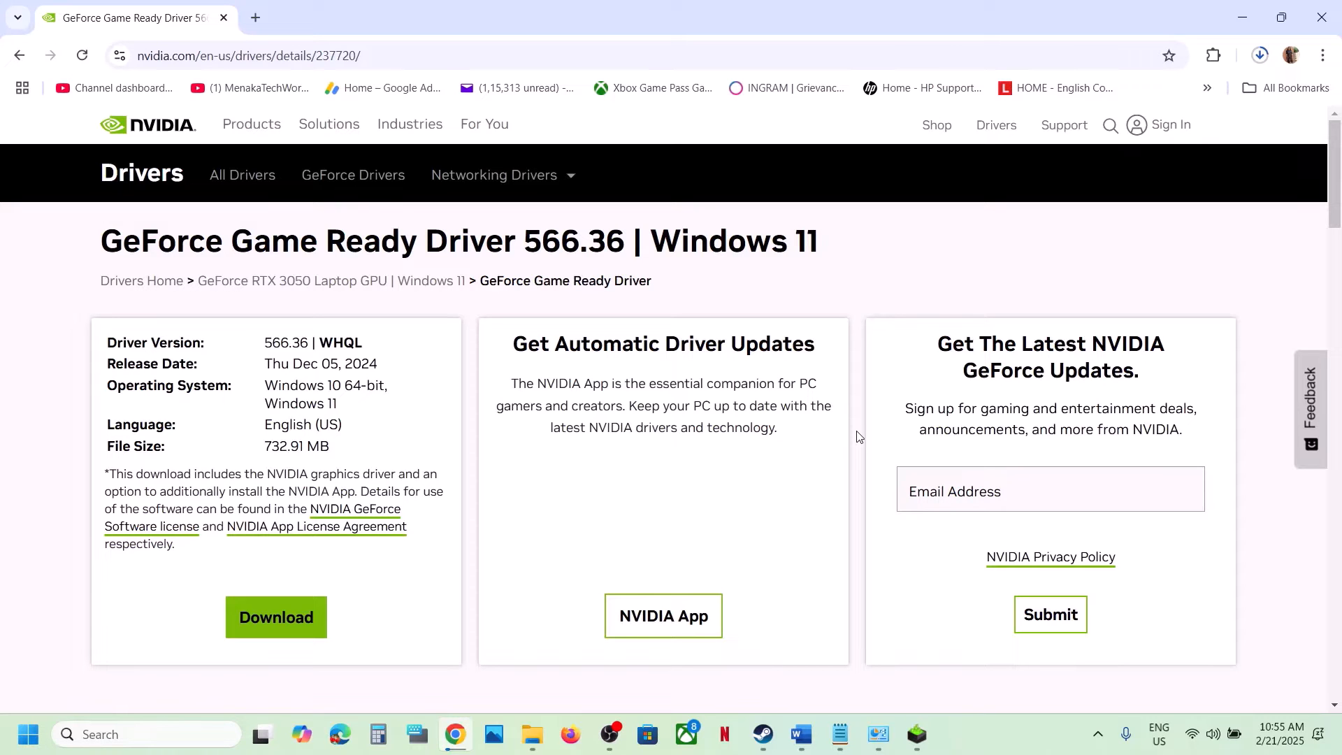
Return to the Word document and copy the Visual C++ download link under Step 13
click(763, 735)
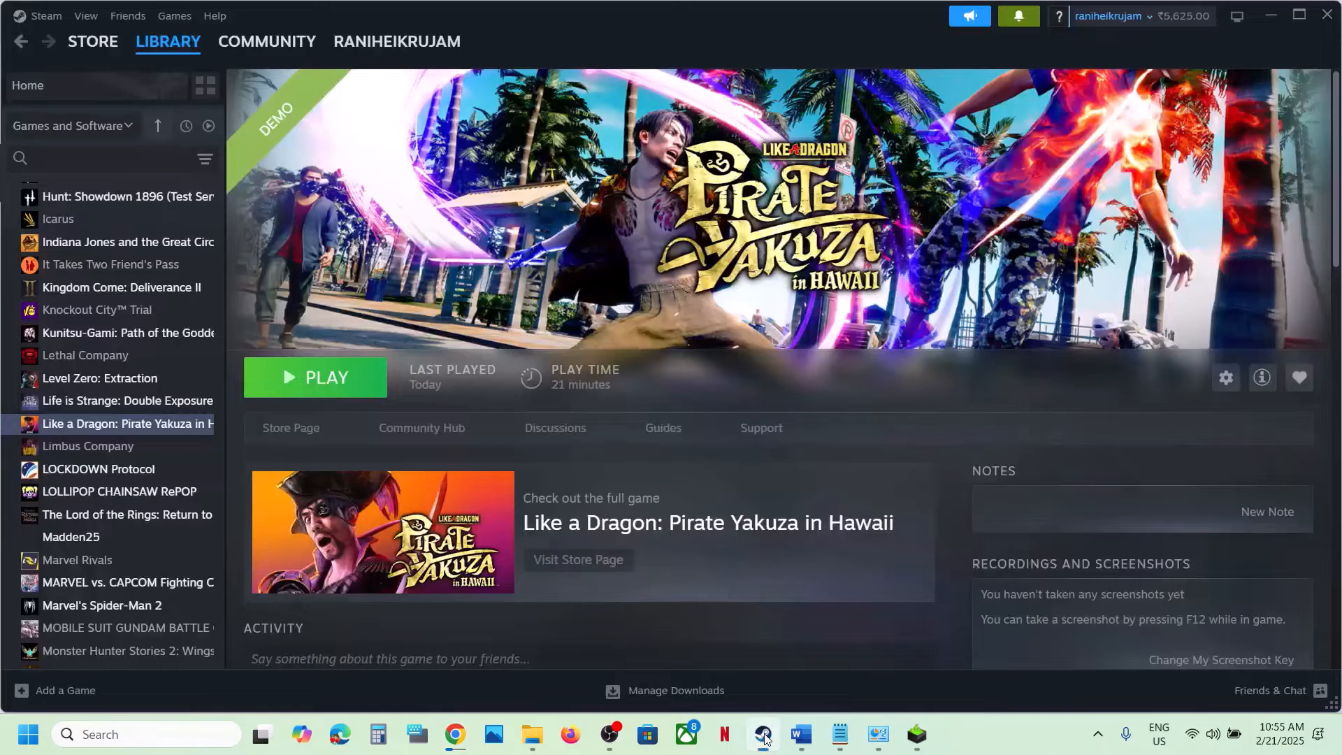
click(802, 734)
scroll(569, 494, down, 5)
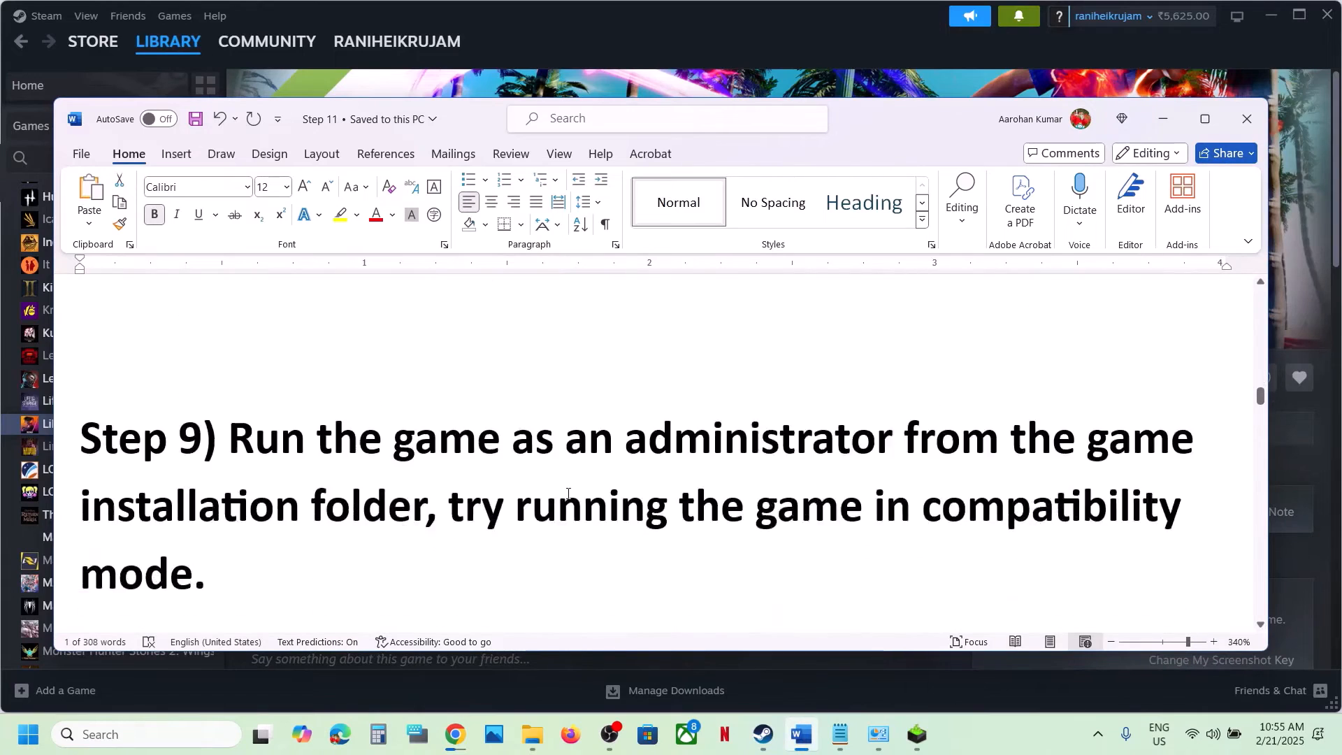
scroll(568, 494, down, 10)
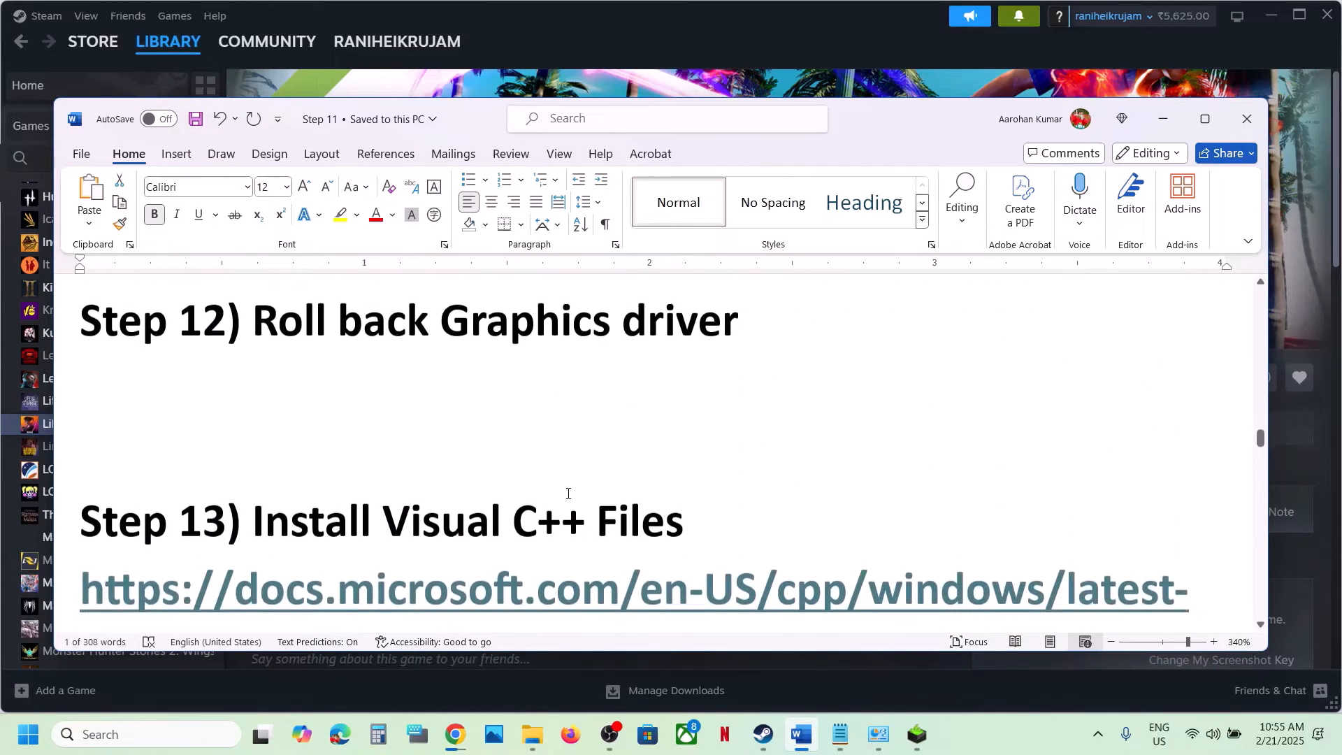
scroll(568, 494, down, 3)
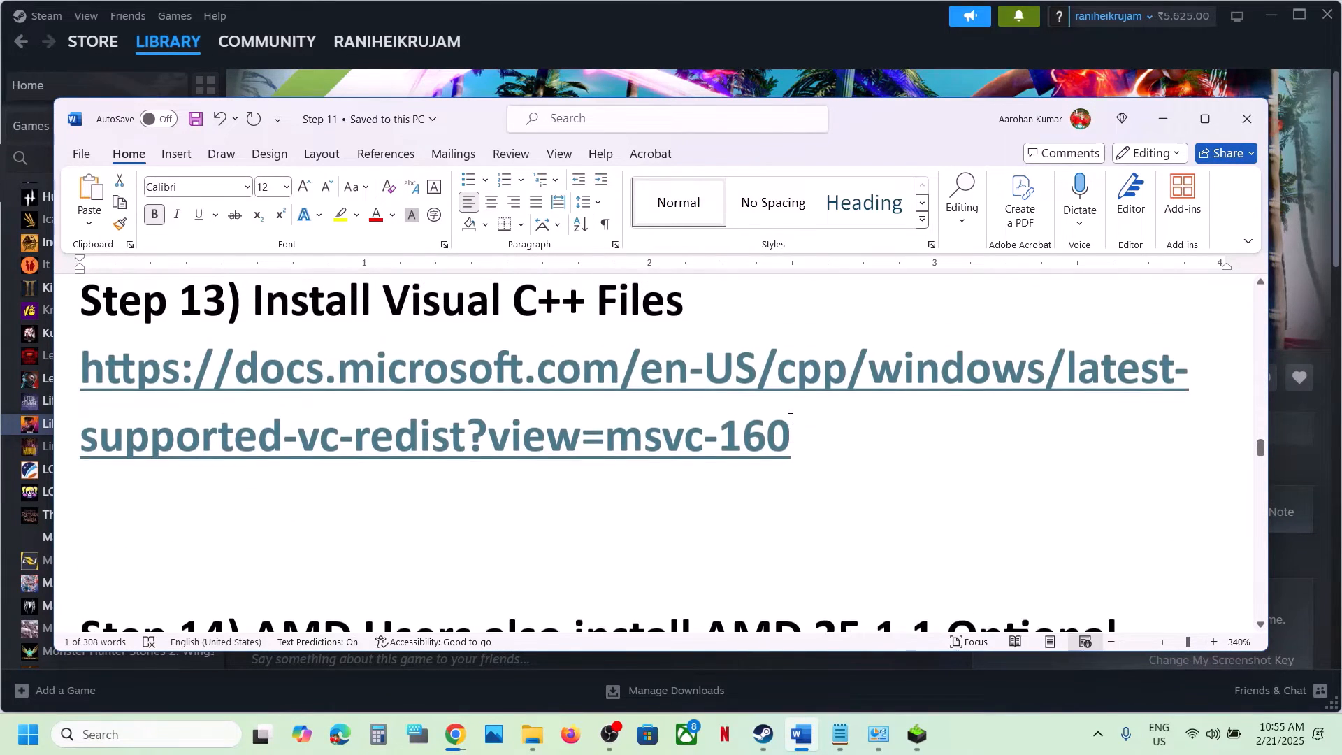
drag(800, 438, 78, 377)
key(ctrl+c)
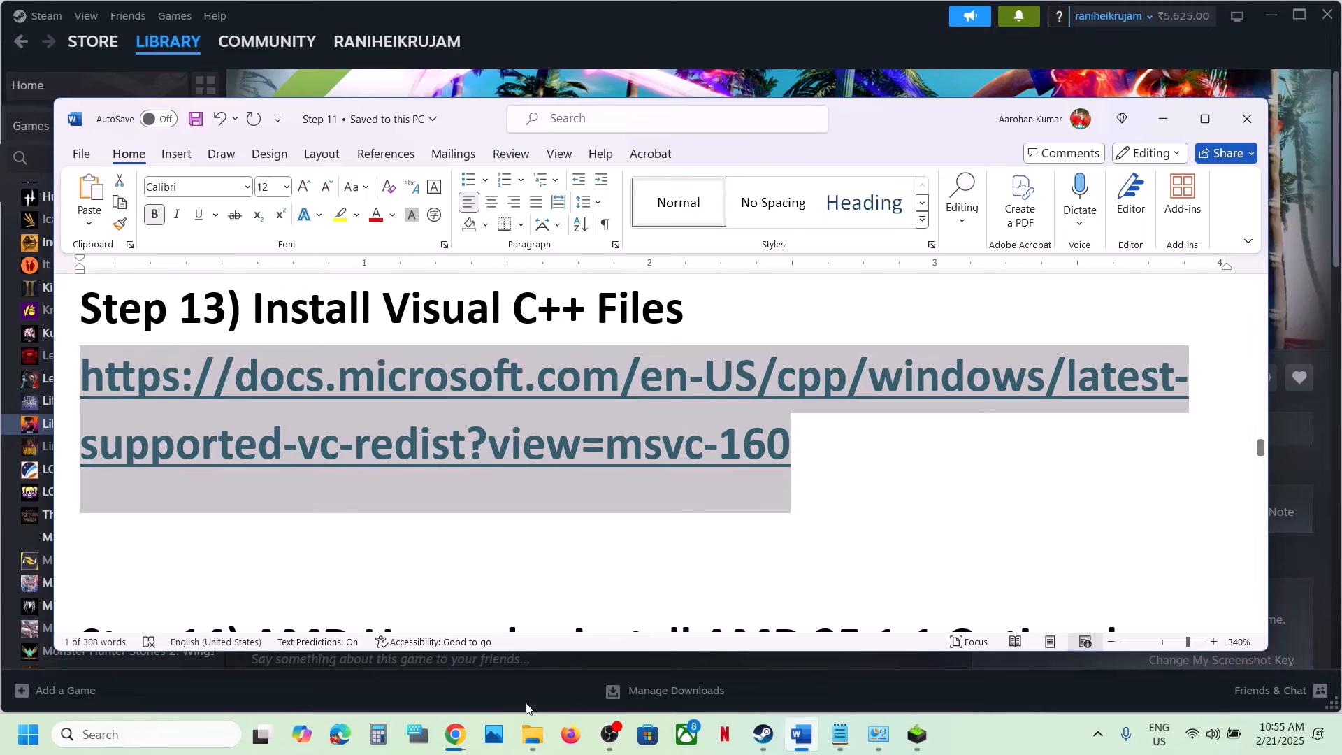
Open the copied Microsoft Visual C++ Redistributable link in a new Chrome tab
click(458, 740)
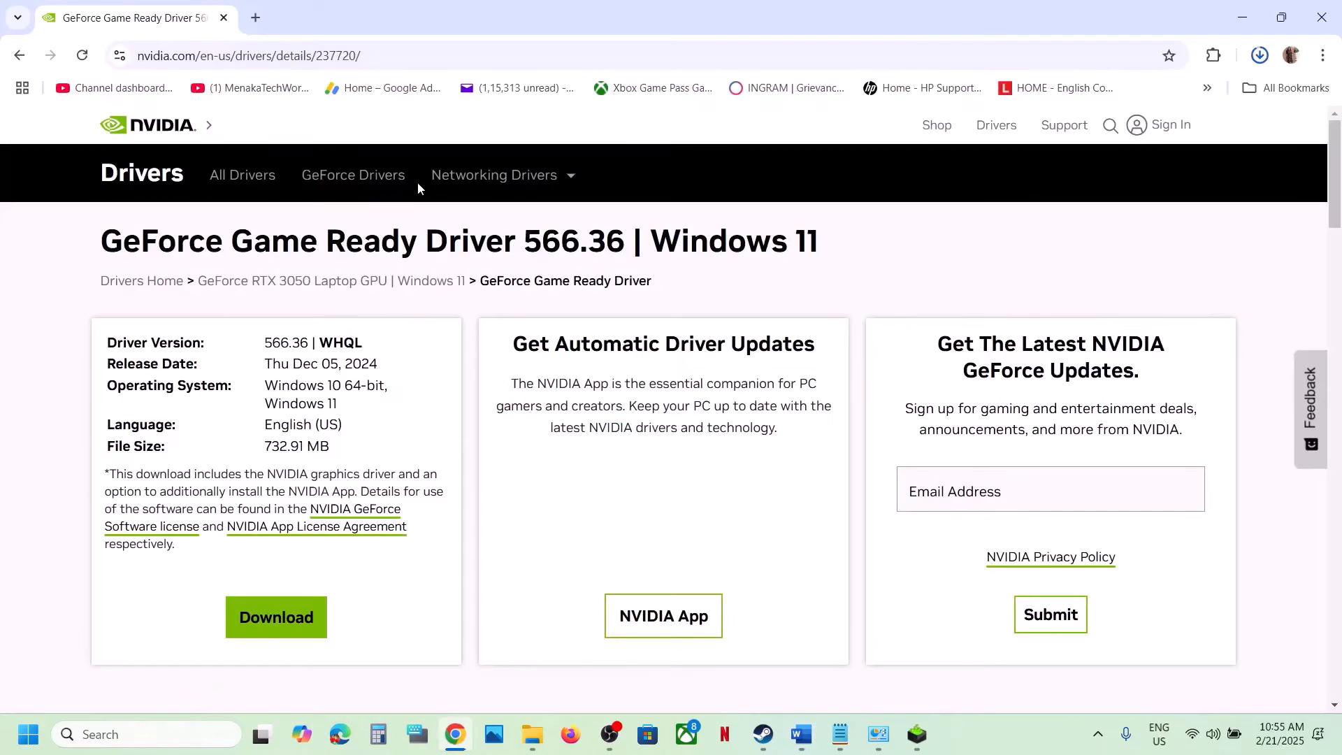
click(257, 18)
key(ctrl+v)
key(Return)
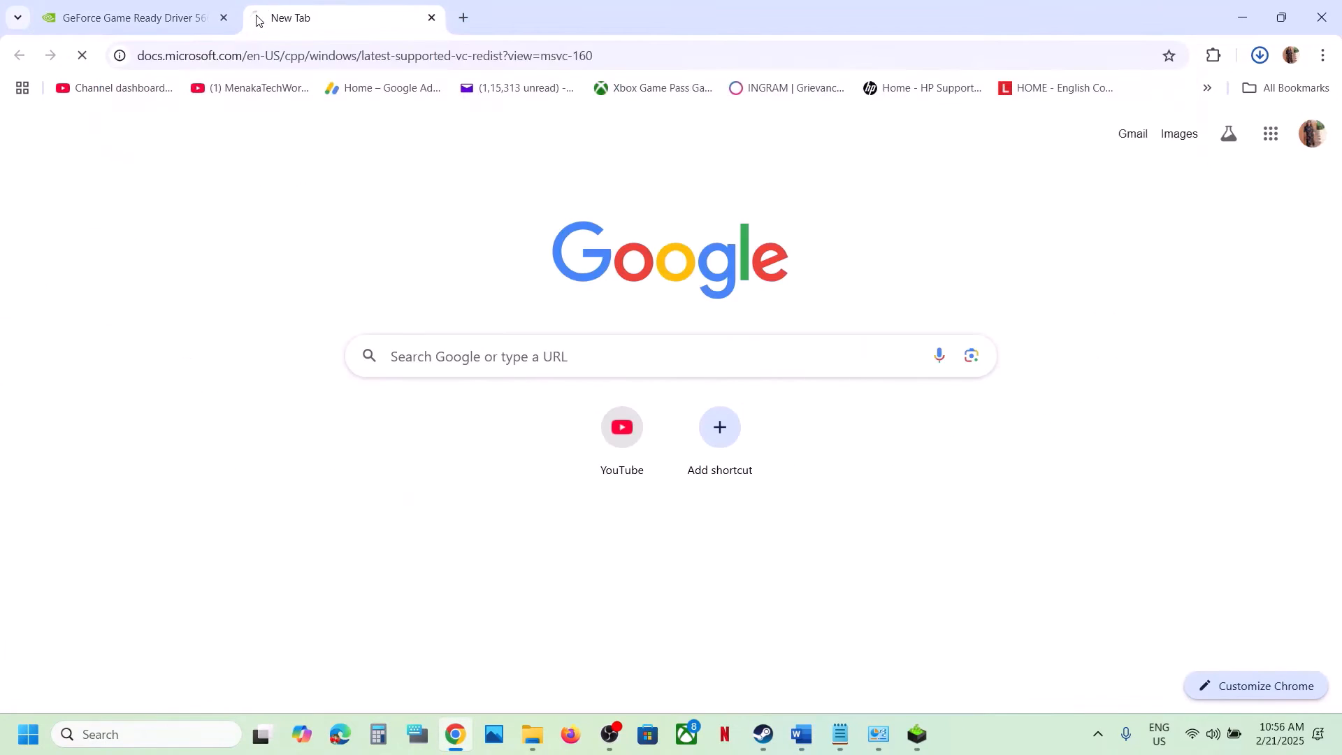
Get the X86 redistributable from the Visual Studio 2015, 2017, 2019, and 2022 section and repair its installation
scroll(590, 234, down, 8)
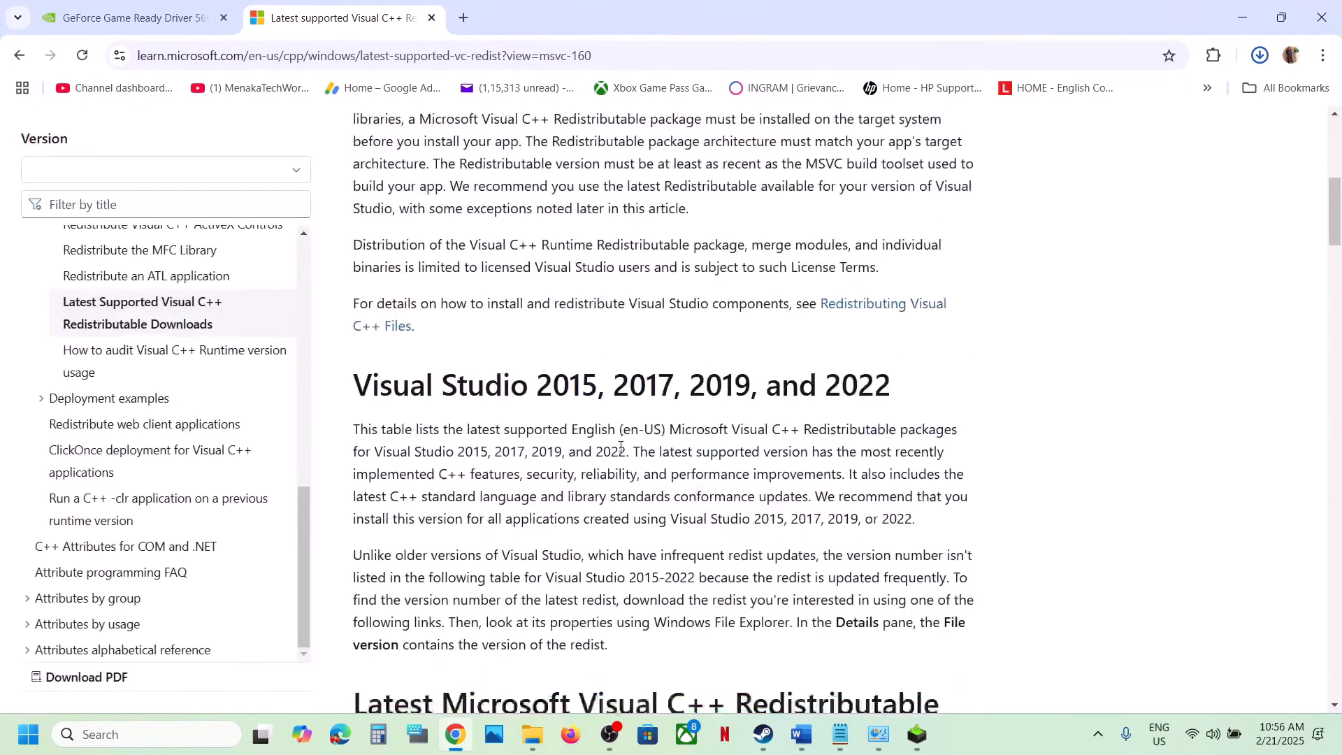
drag(531, 205, 910, 214)
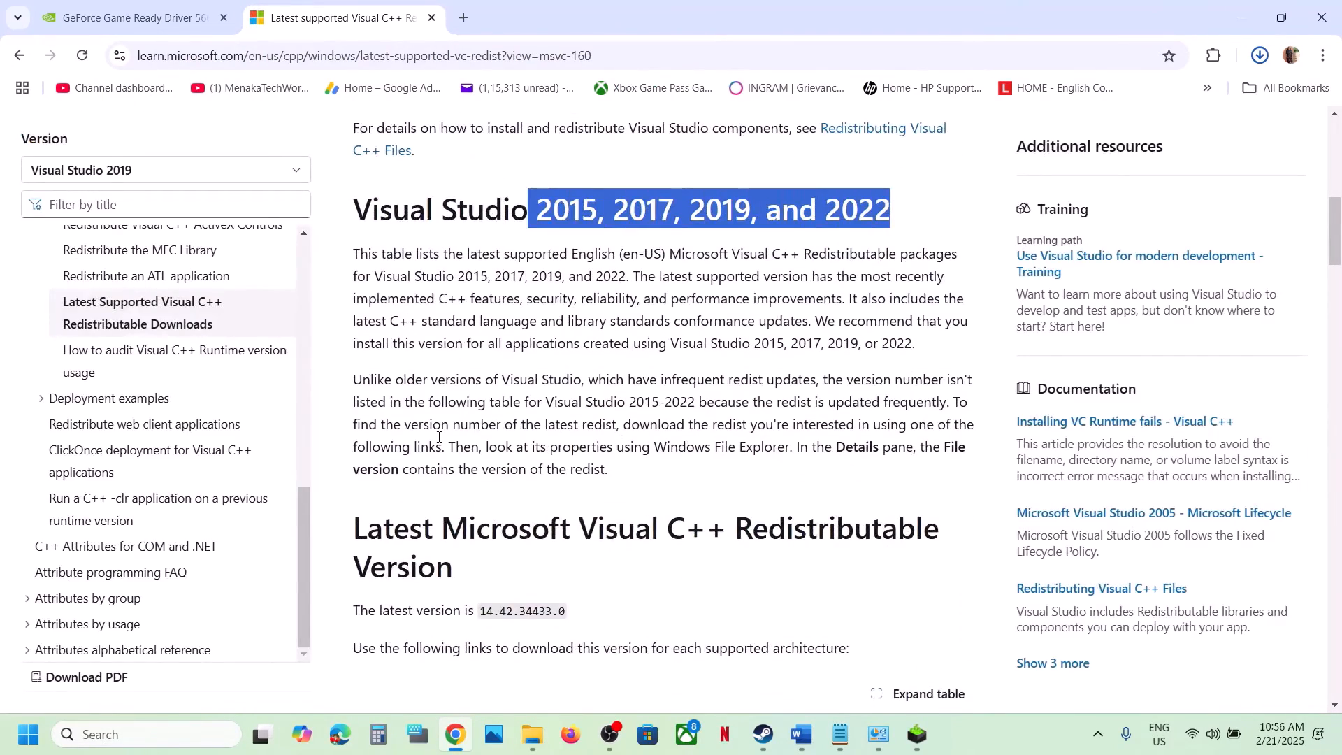
scroll(439, 437, down, 5)
double_click(372, 291)
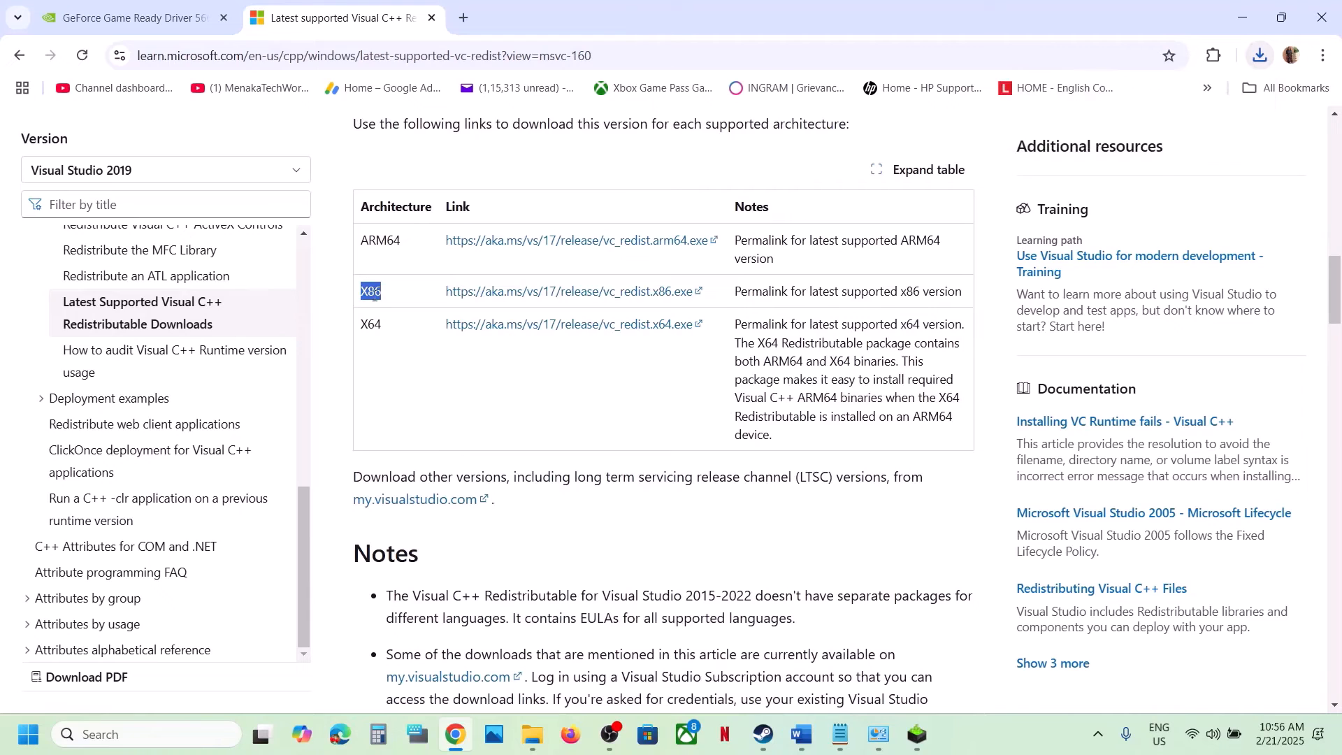
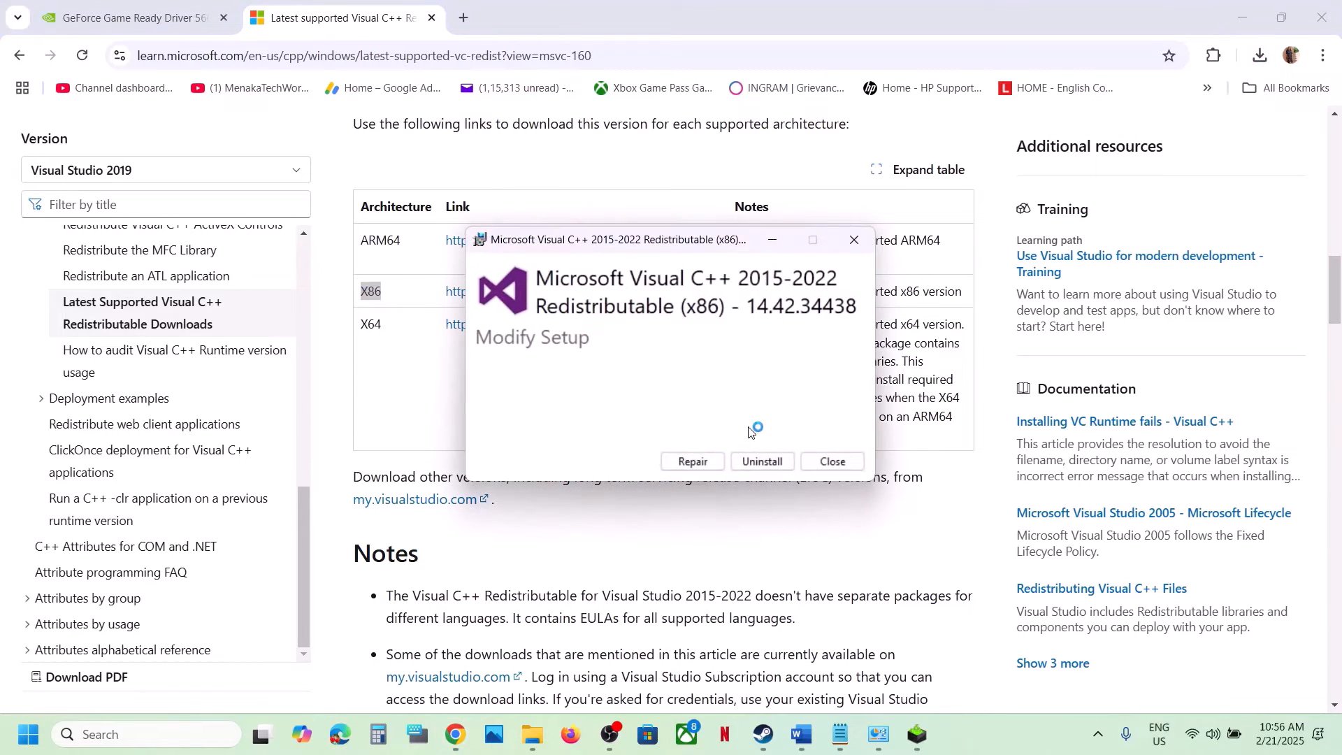
click(701, 464)
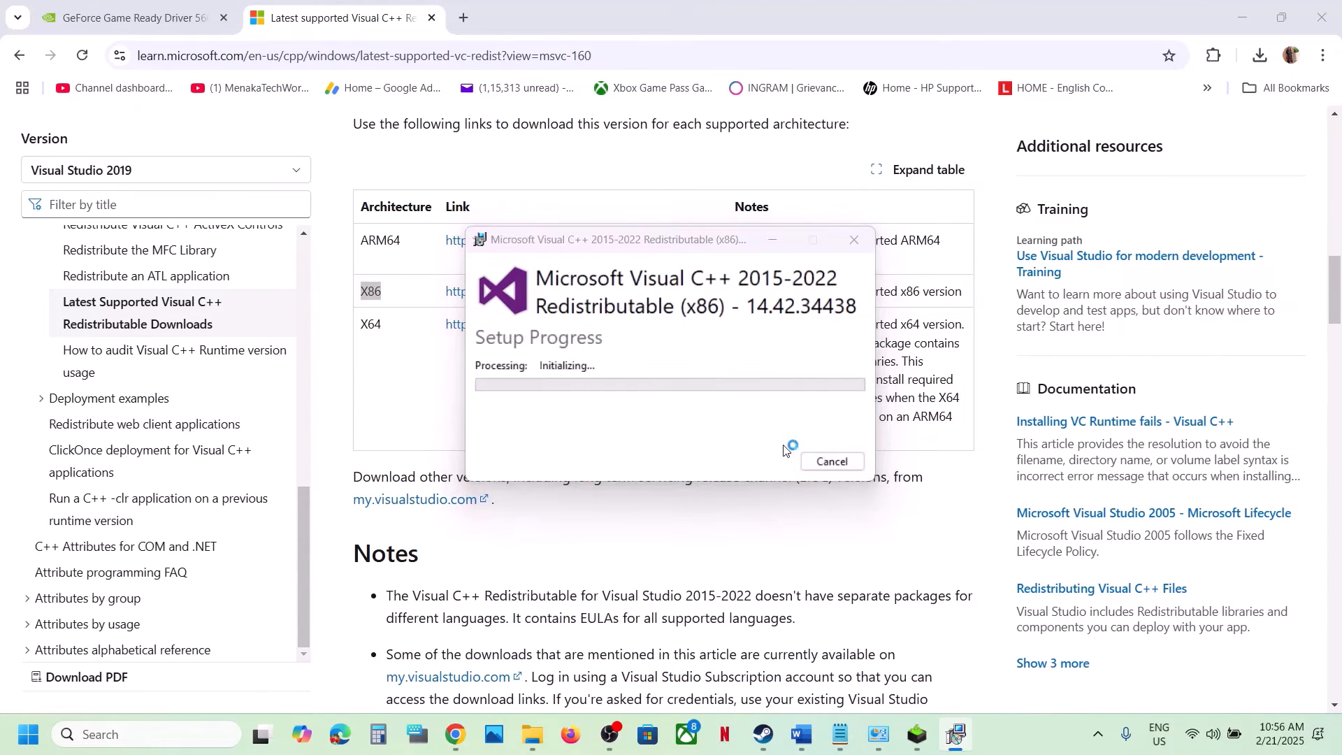
Download the X64 Visual C++ redistributable VC_redist.x64.exe and repair its installation
click(374, 320)
click(553, 324)
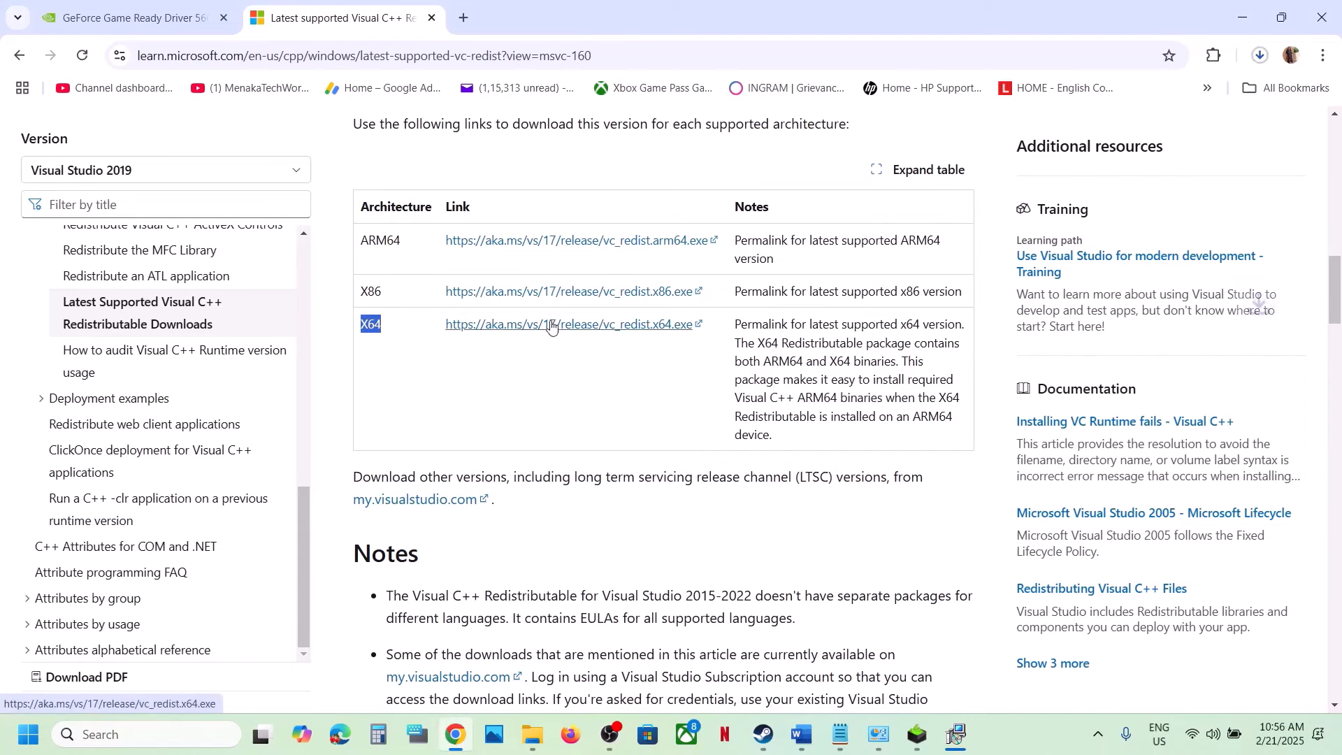
click(1091, 101)
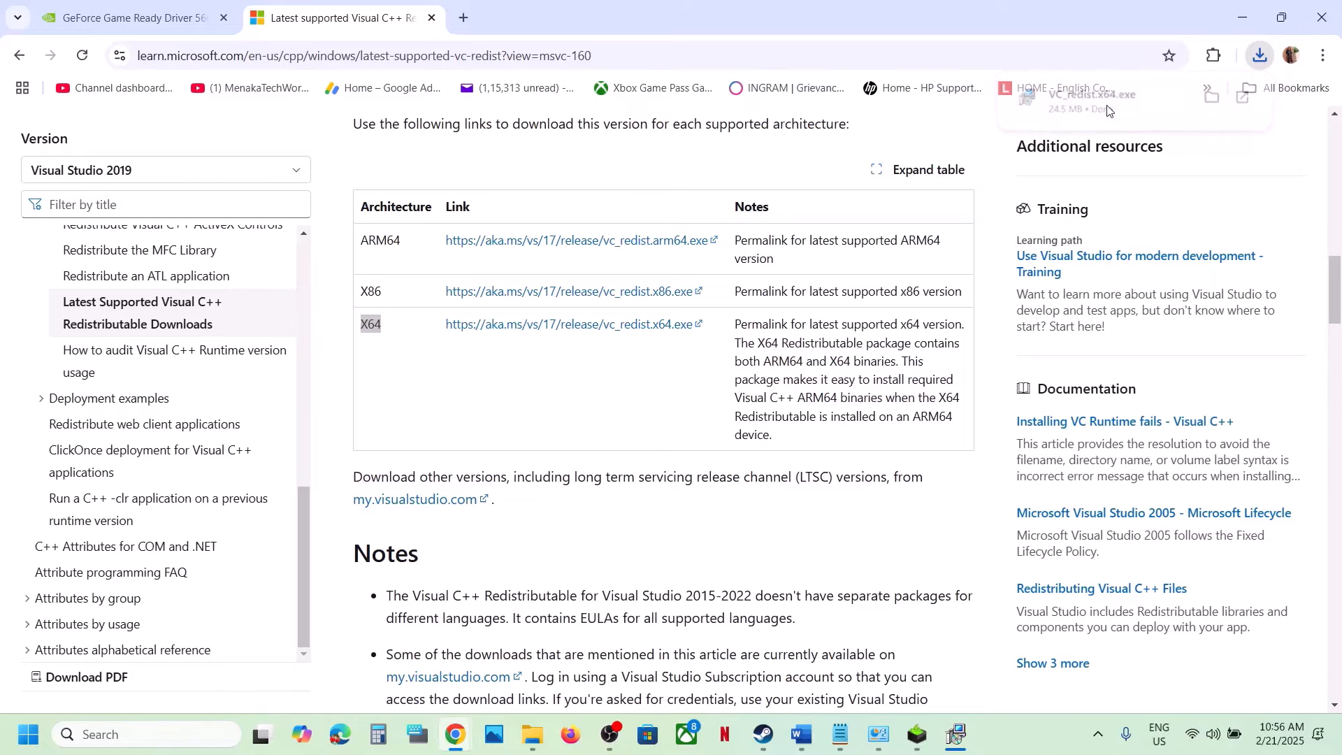
click(690, 462)
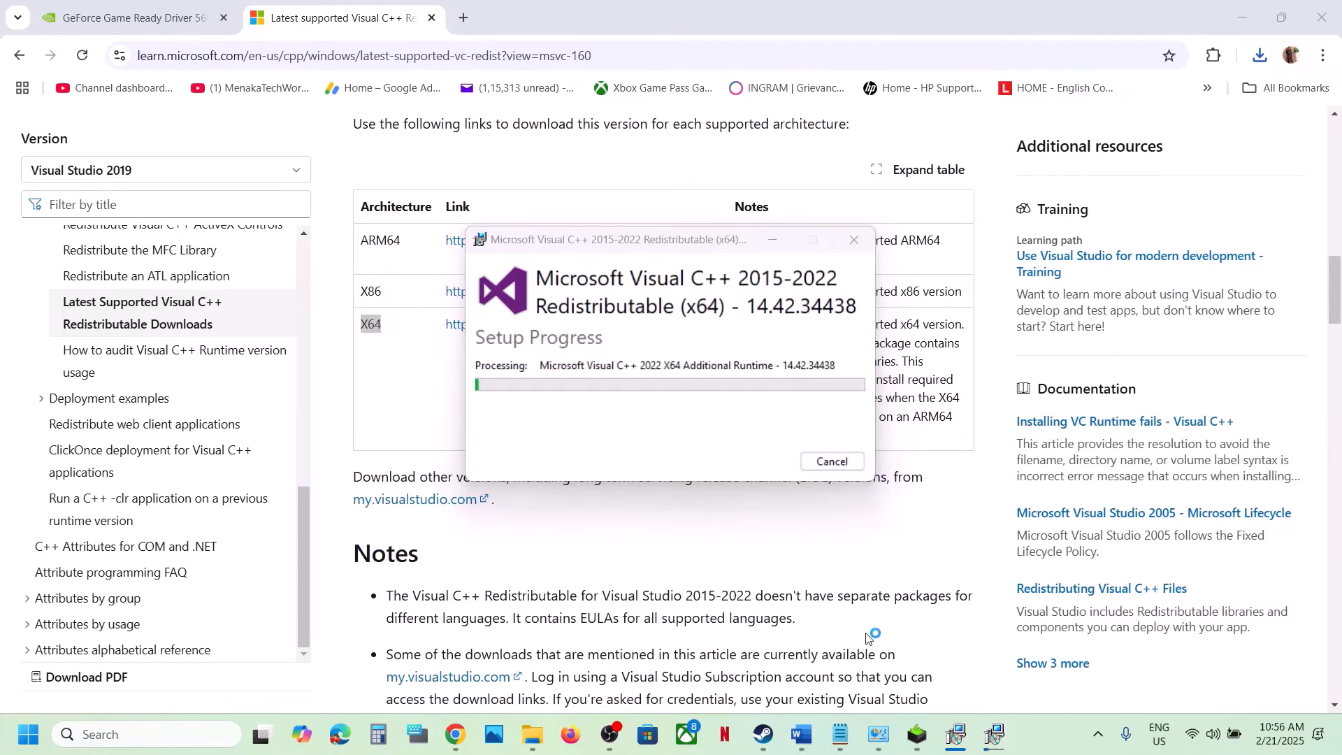
Bring up the x86 setup window, move it aside, and close both the x64 and x86 redistributable installers
click(958, 746)
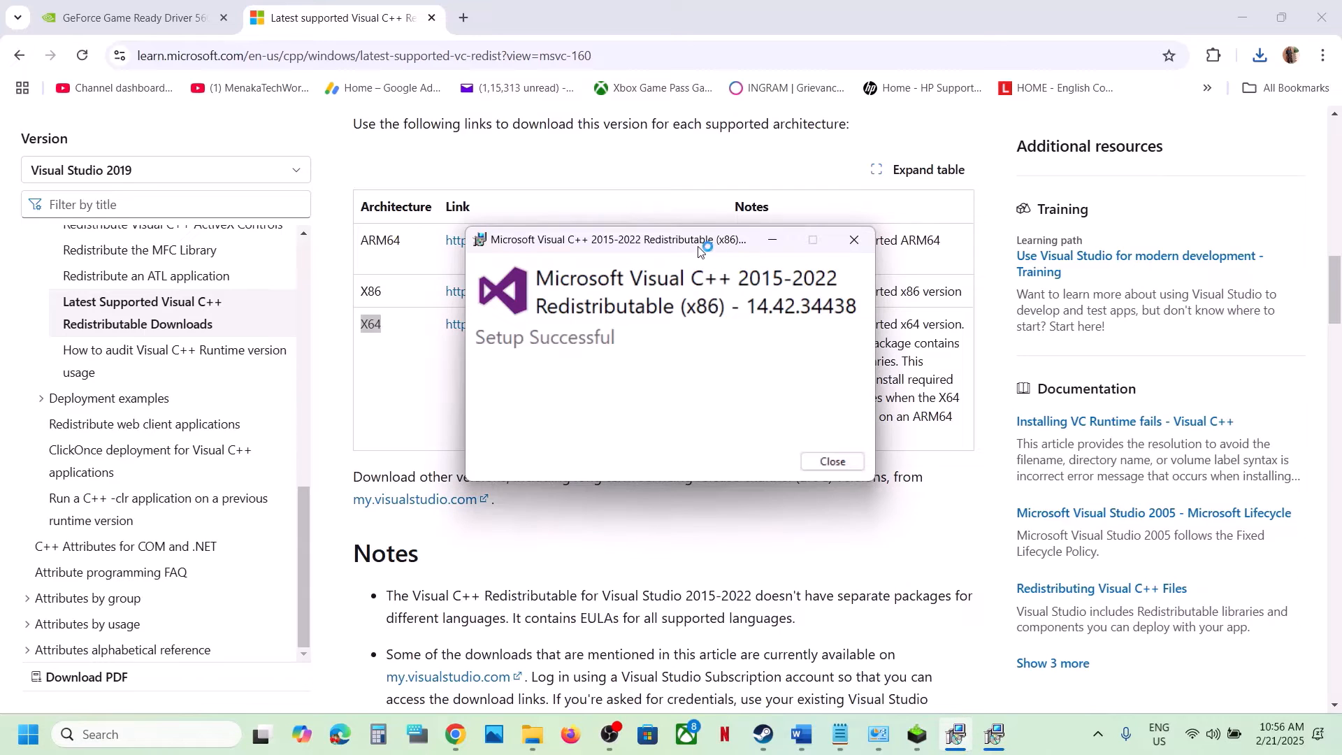
drag(701, 250, 1083, 238)
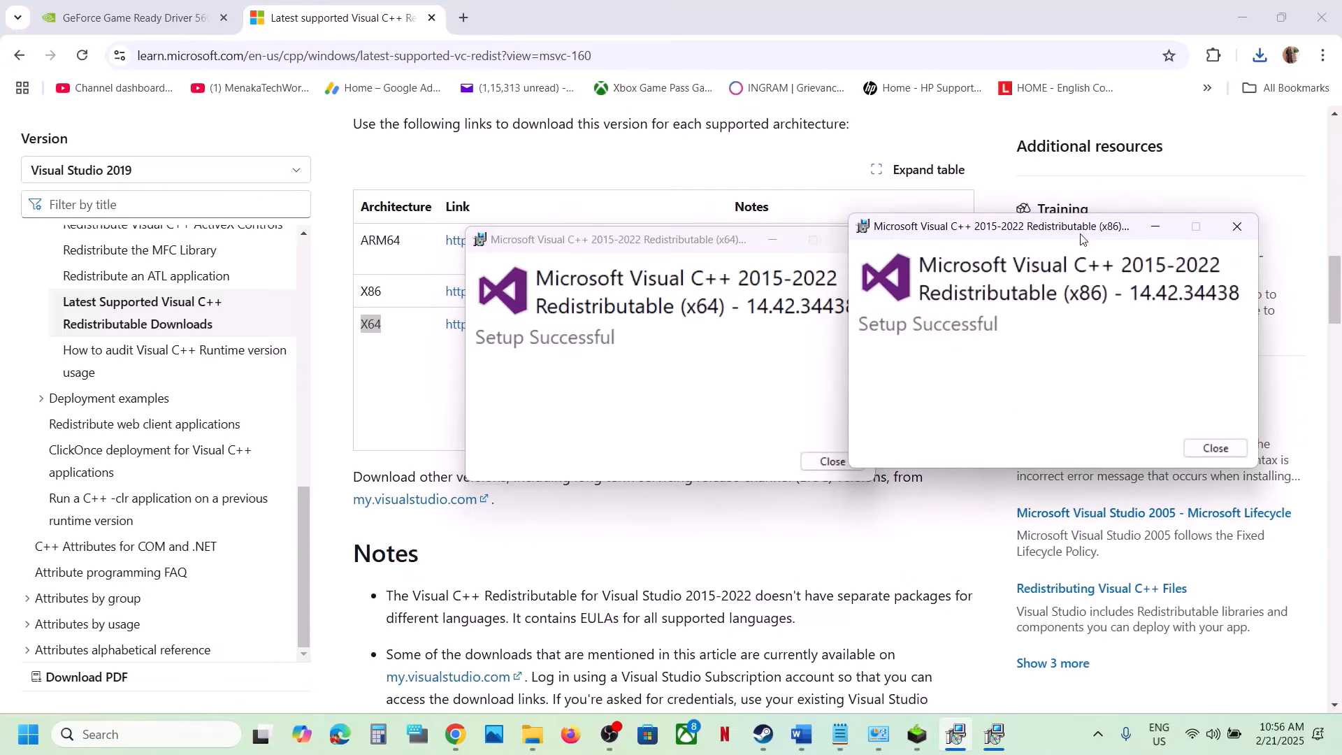
click(832, 461)
click(1216, 448)
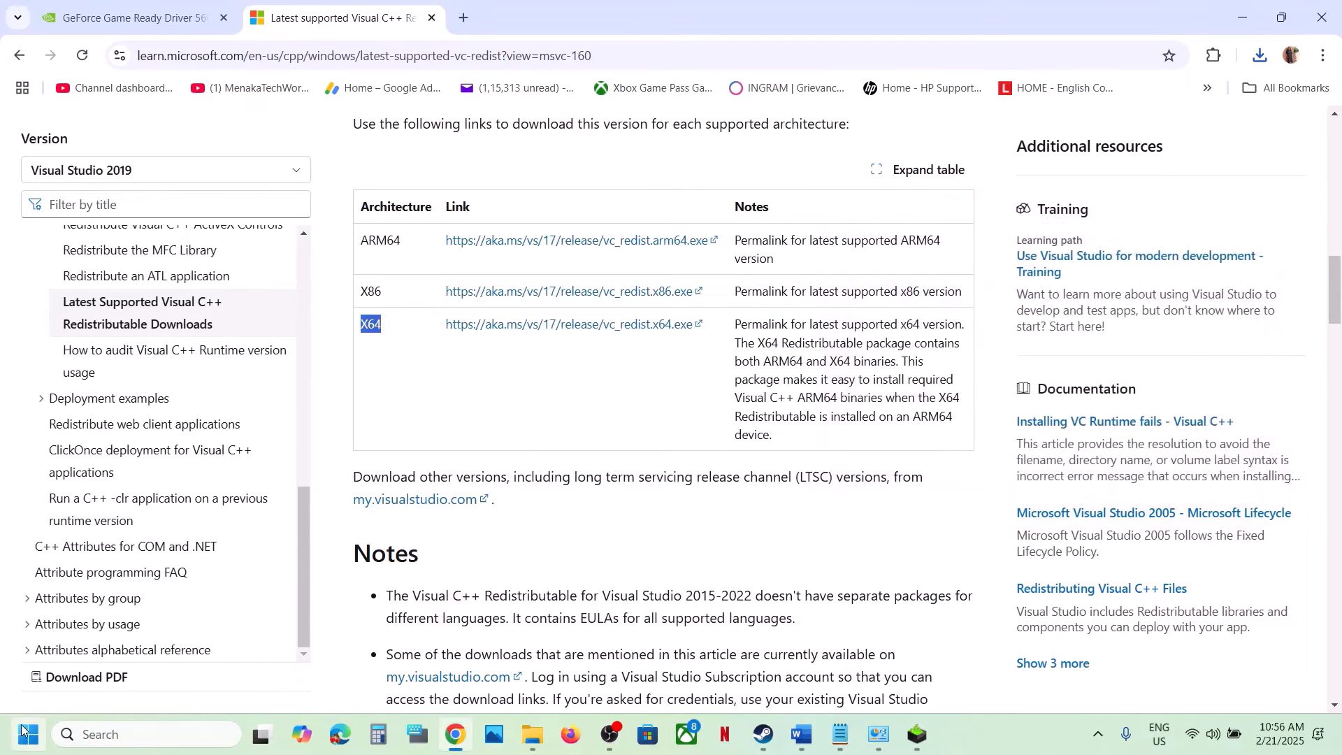
click(28, 734)
click(509, 674)
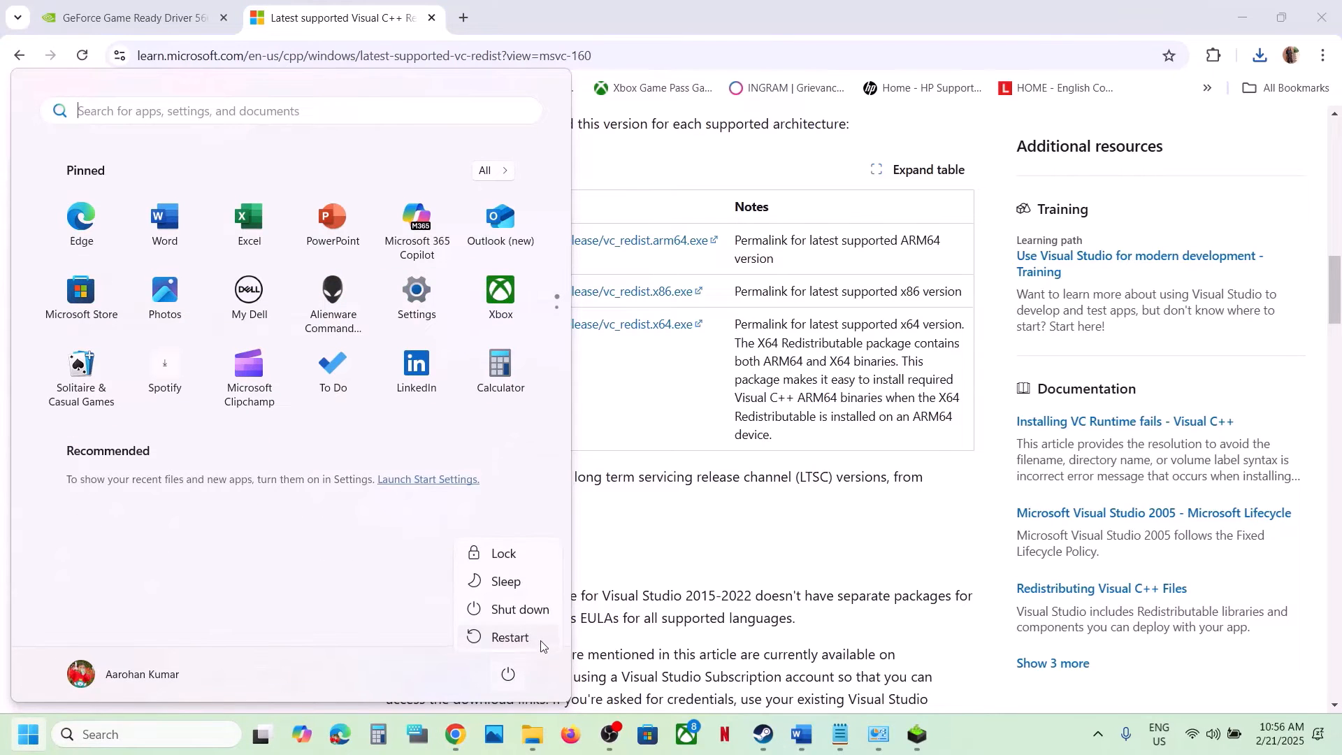
click(691, 584)
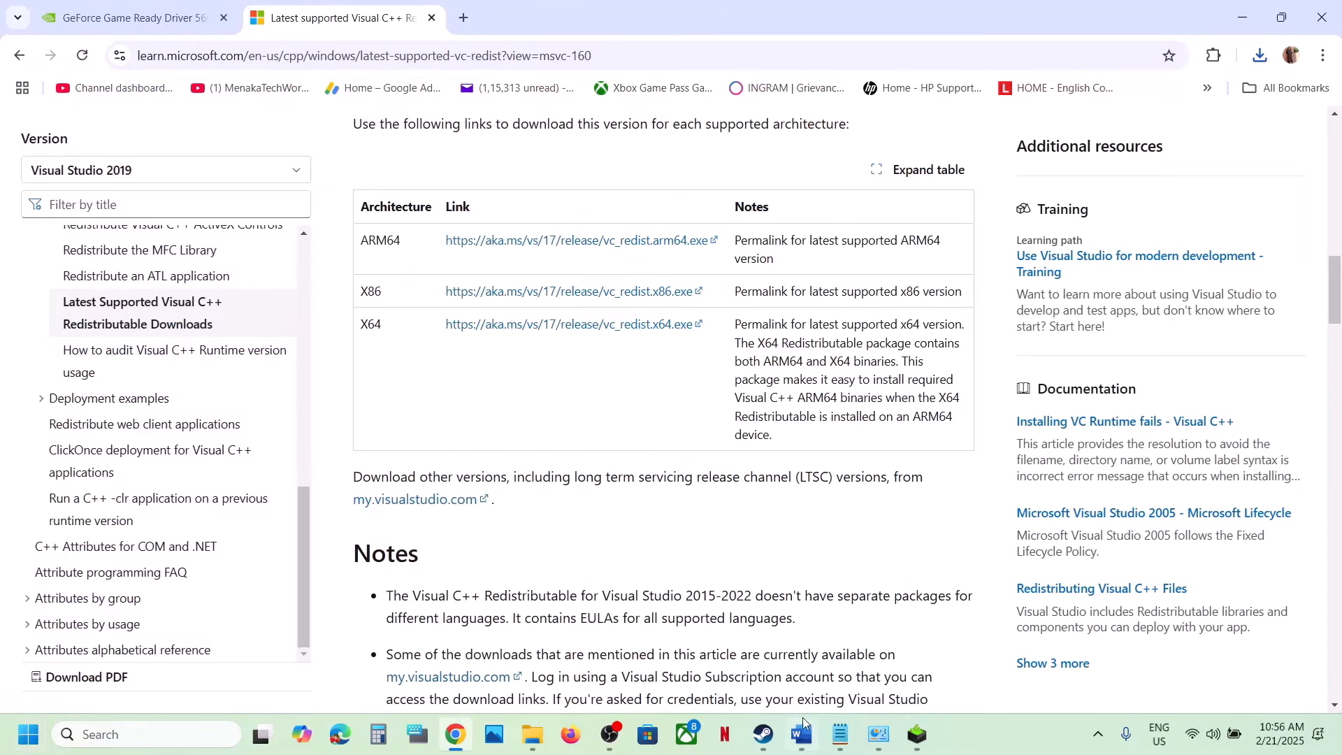
Return to the Word document and copy the text "AMD 25.1.1 Optional Update" from Step 14
click(763, 736)
click(800, 746)
scroll(269, 404, down, 3)
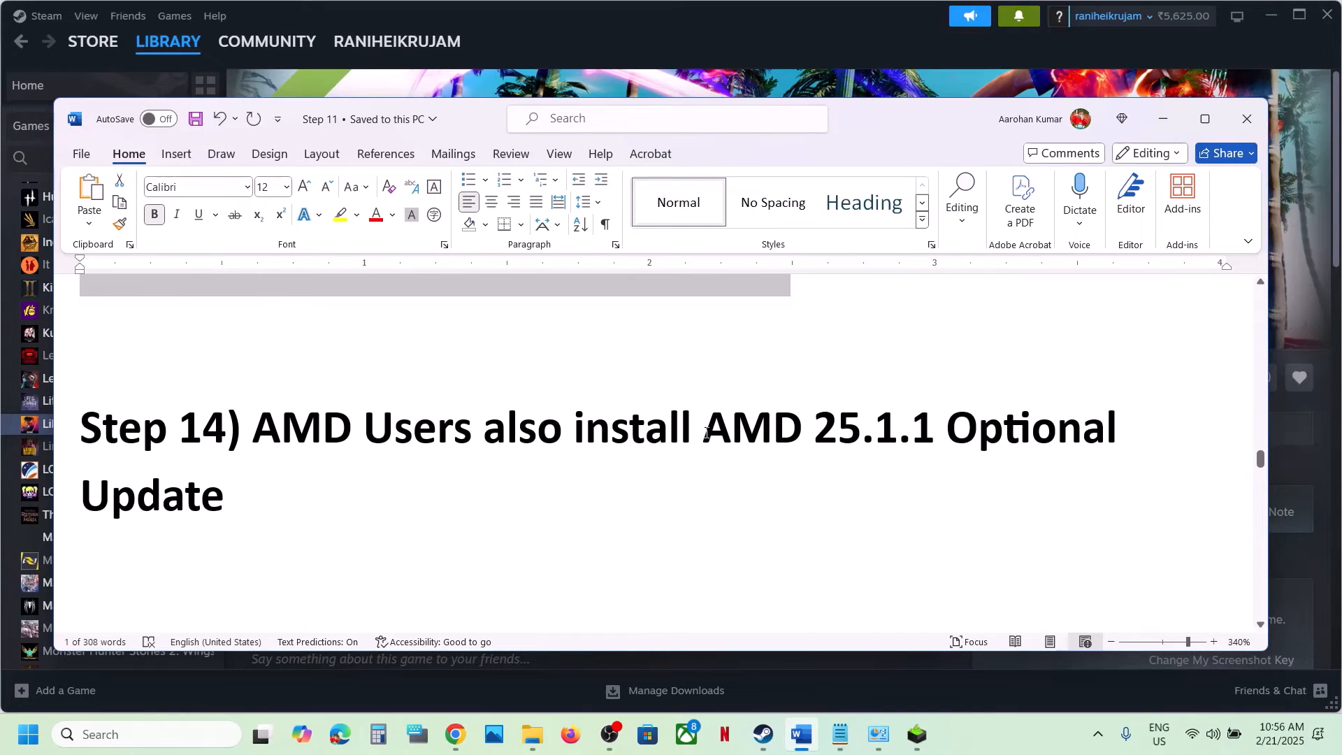
drag(706, 432, 221, 518)
key(ctrl+c)
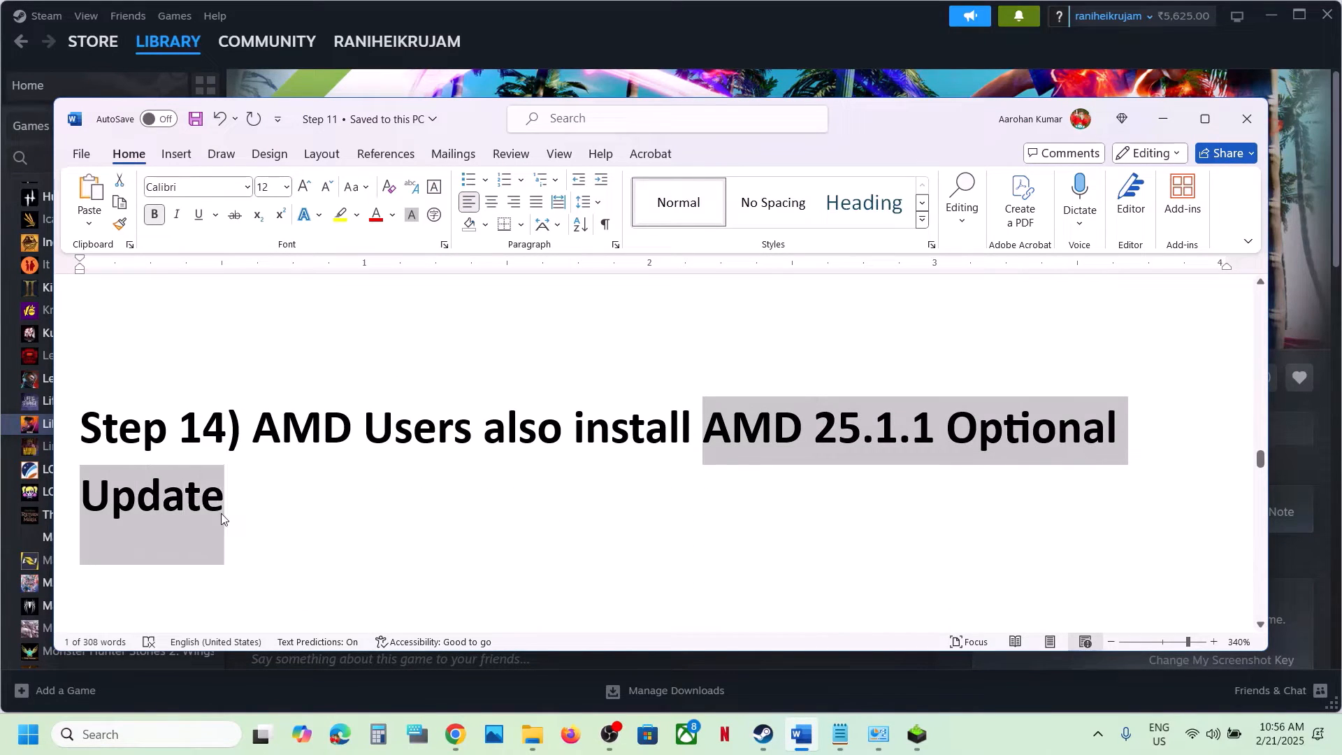
Search Google for "AMD 25.1.1 Optional Update" in a new Chrome tab and open AMD's release notes page
click(455, 734)
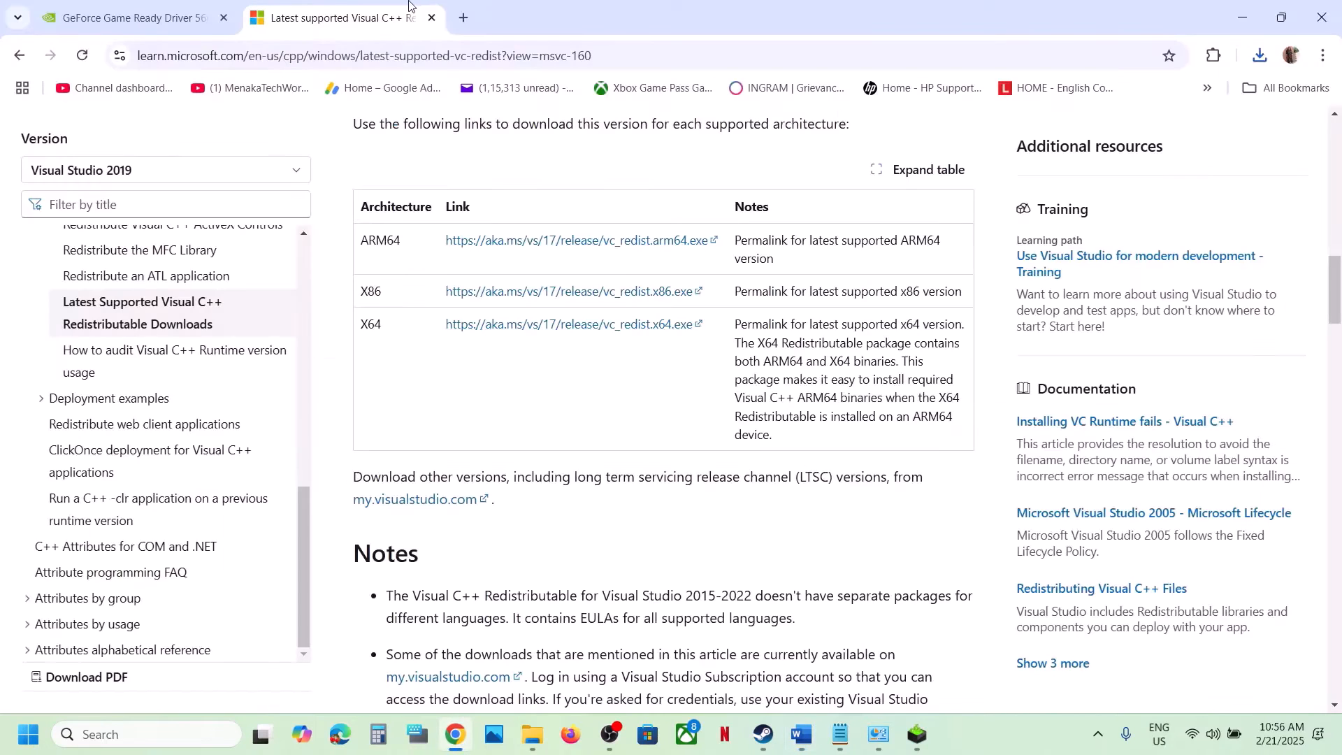
click(464, 18)
key(ctrl+v)
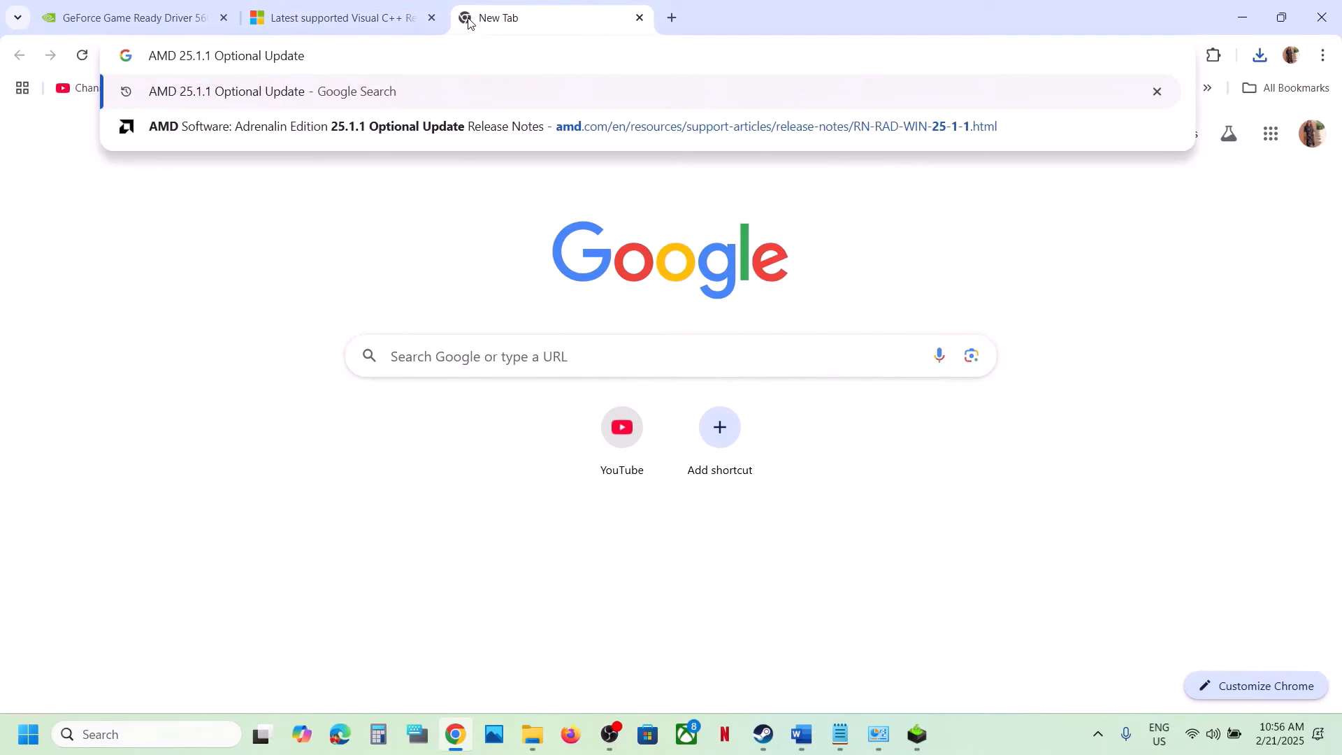
key(Return)
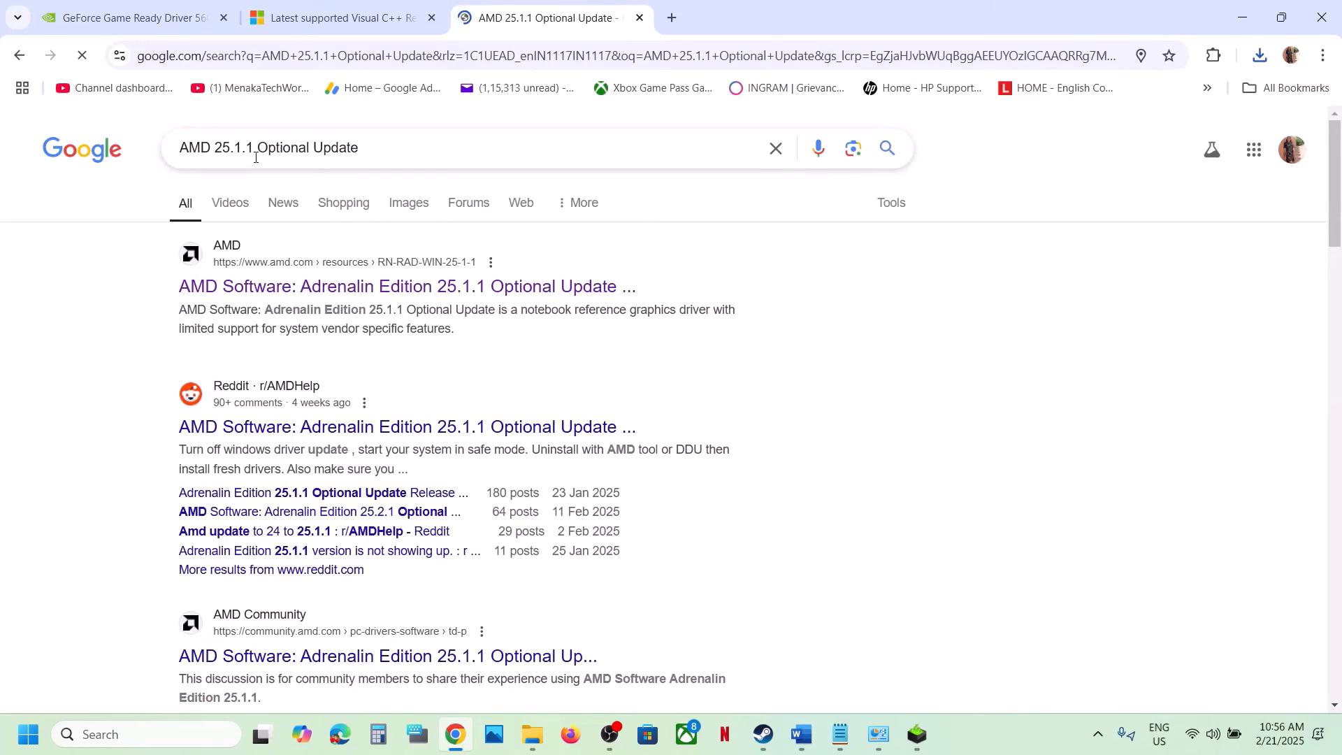
click(301, 287)
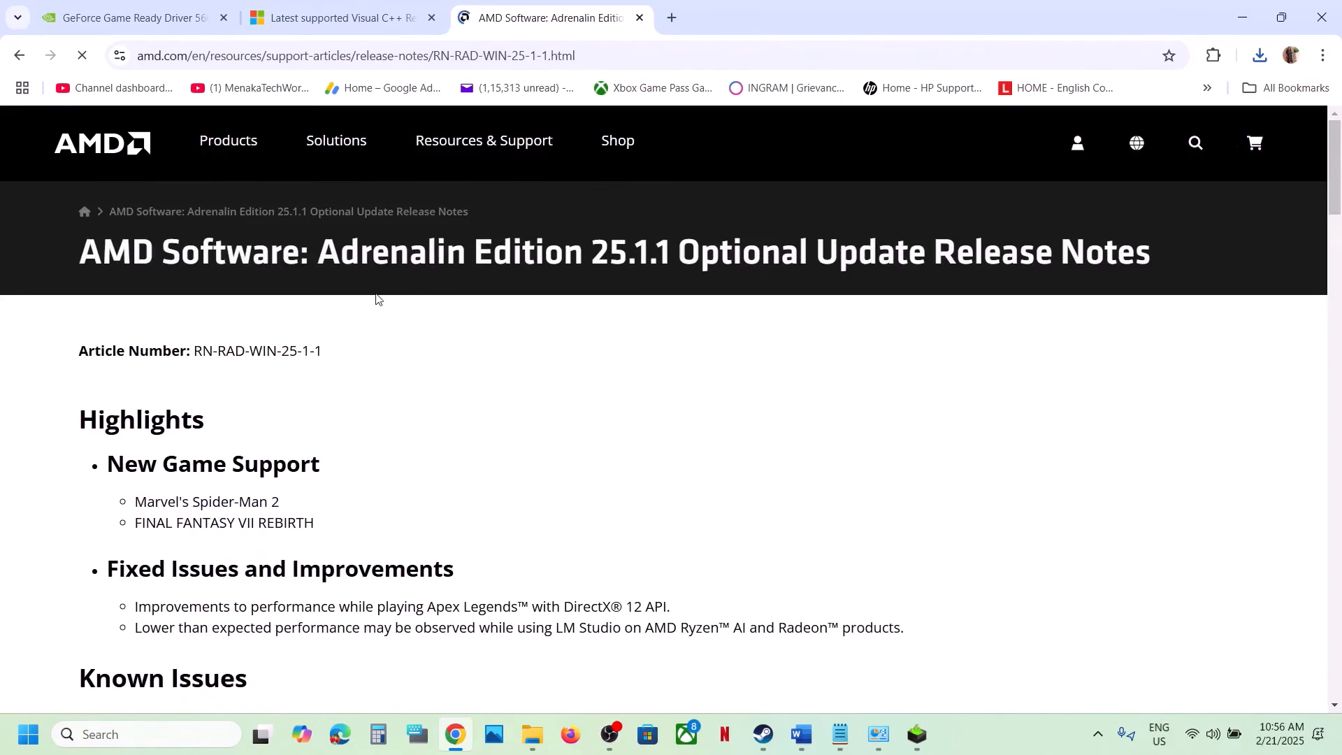
Download the AMD Software: Adrenalin Edition 25.1.1 Optional Update driver for Windows 10 and 11 64-bit and check its download progress
scroll(306, 376, down, 15)
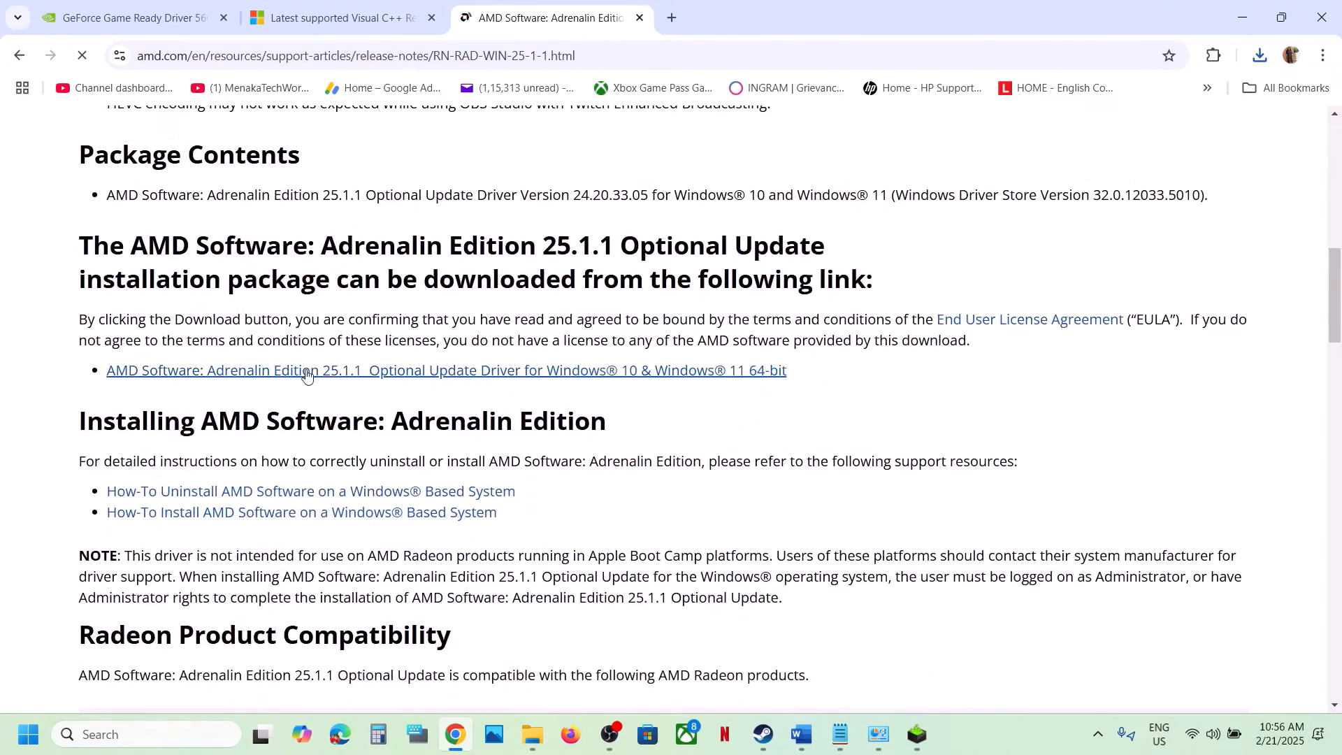
click(417, 371)
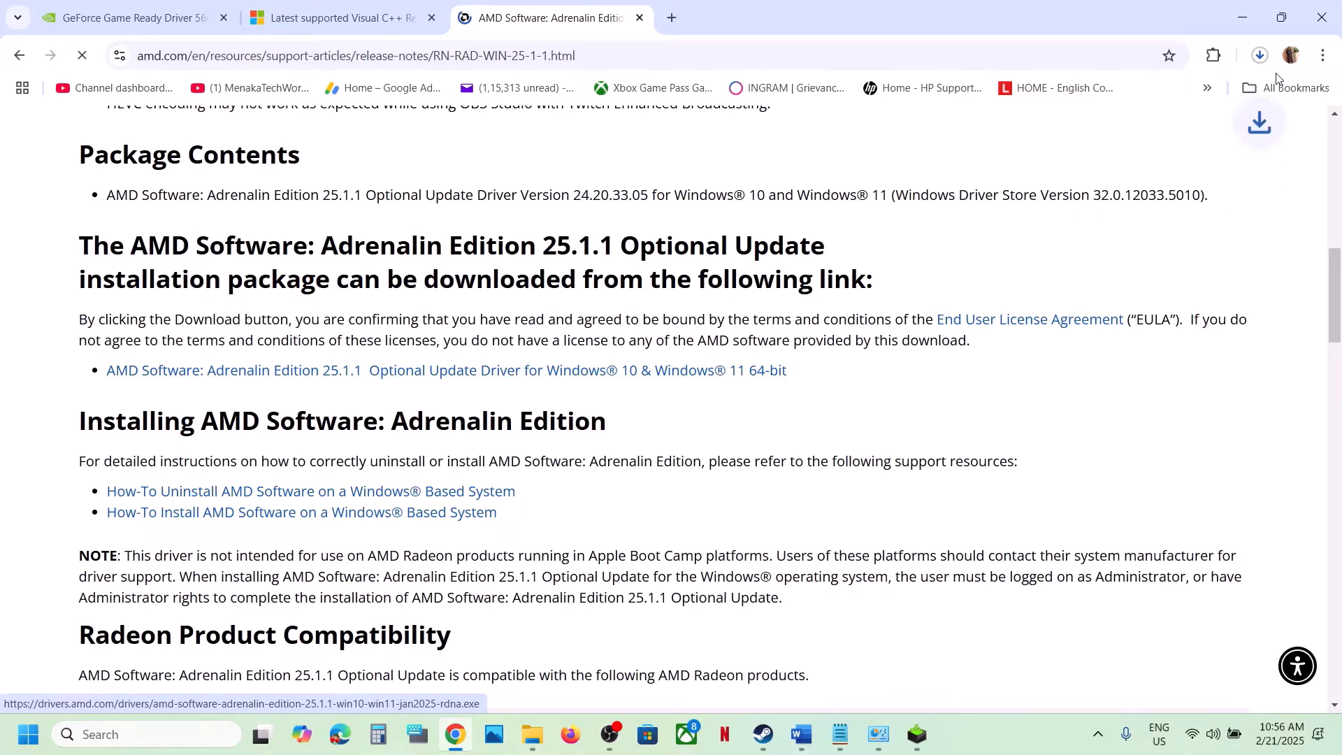
click(1260, 55)
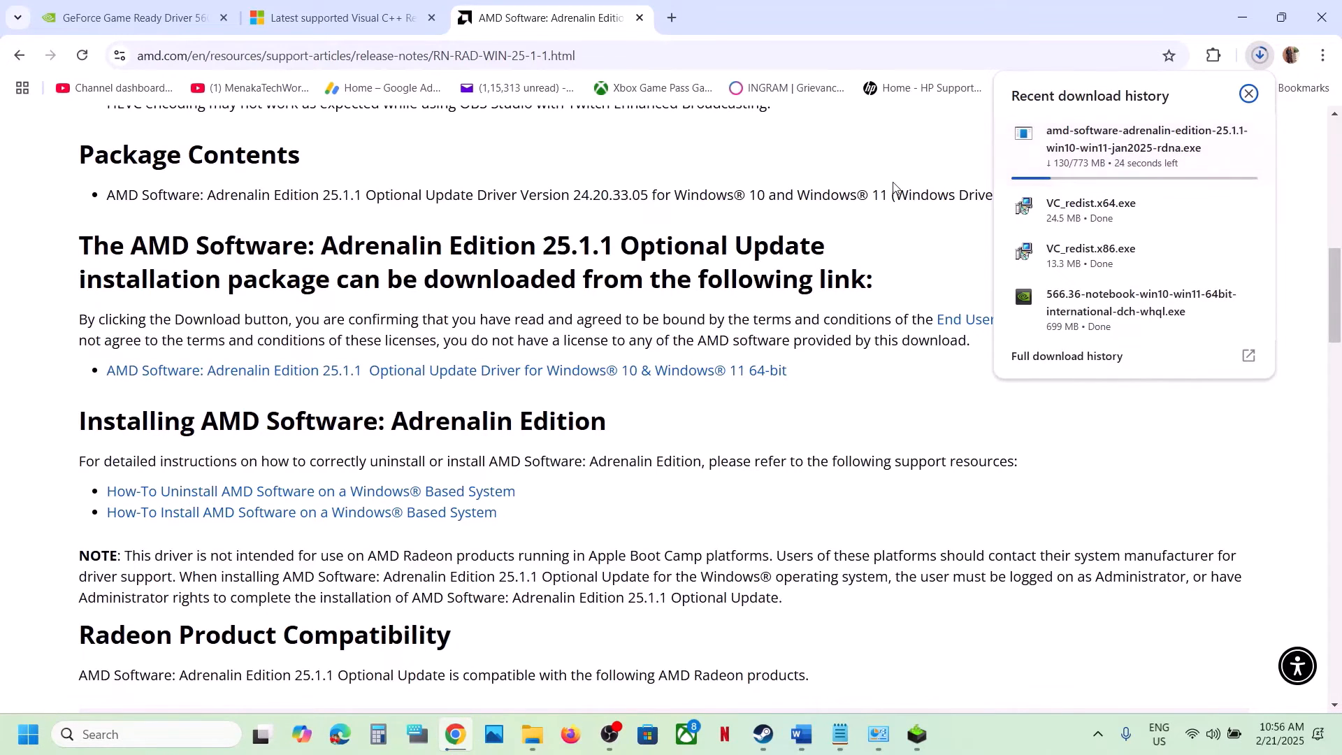
click(891, 180)
click(29, 735)
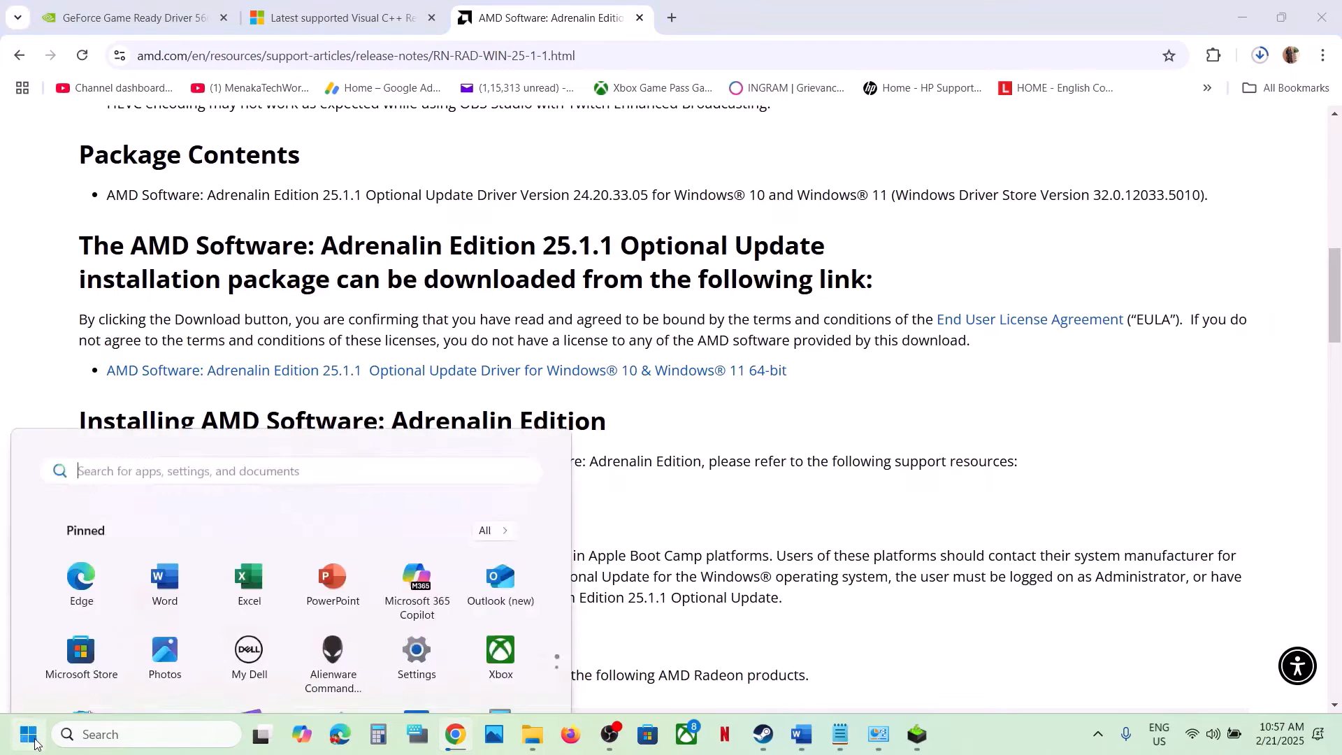
click(507, 680)
click(714, 607)
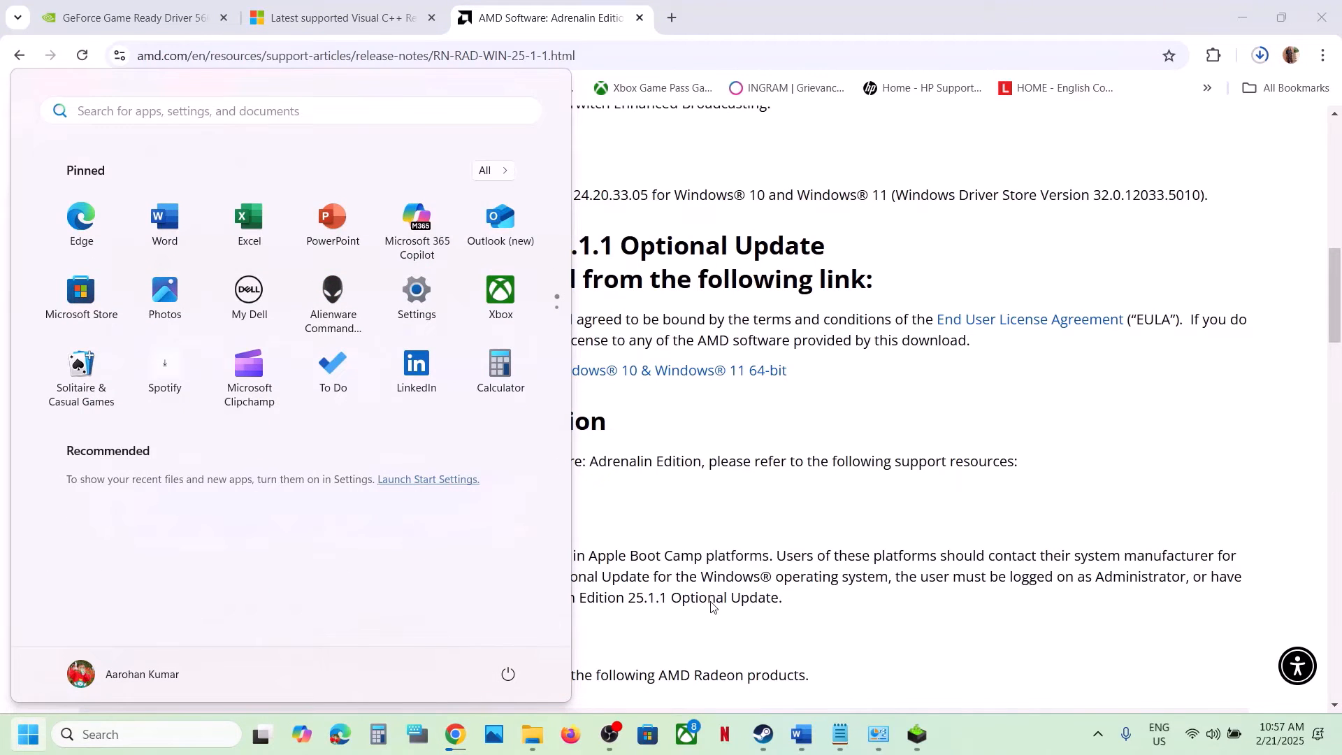
Return to the Word document and highlight the Step 15 instruction to close MSI Afterburner/Rivatuner
click(765, 735)
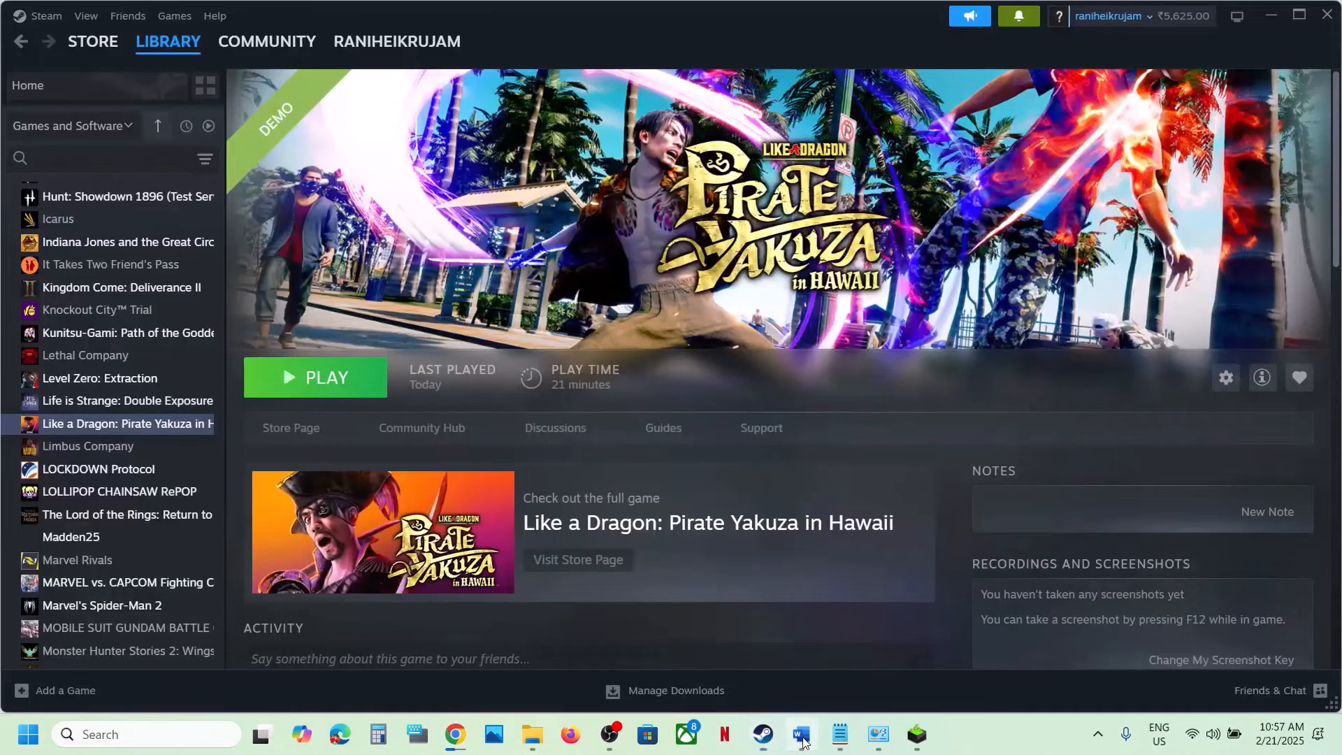
click(802, 735)
scroll(637, 511, down, 3)
scroll(639, 511, down, 3)
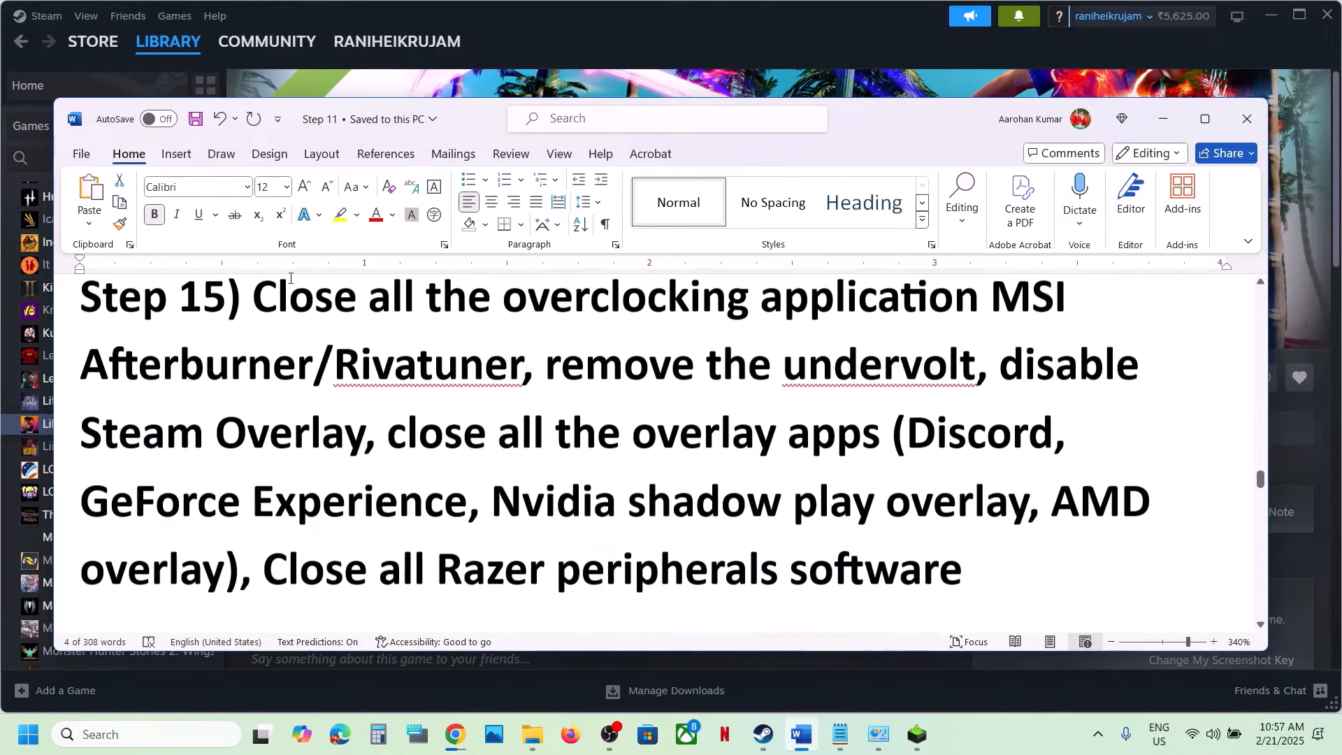
drag(278, 302, 523, 364)
scroll(674, 346, up, 1)
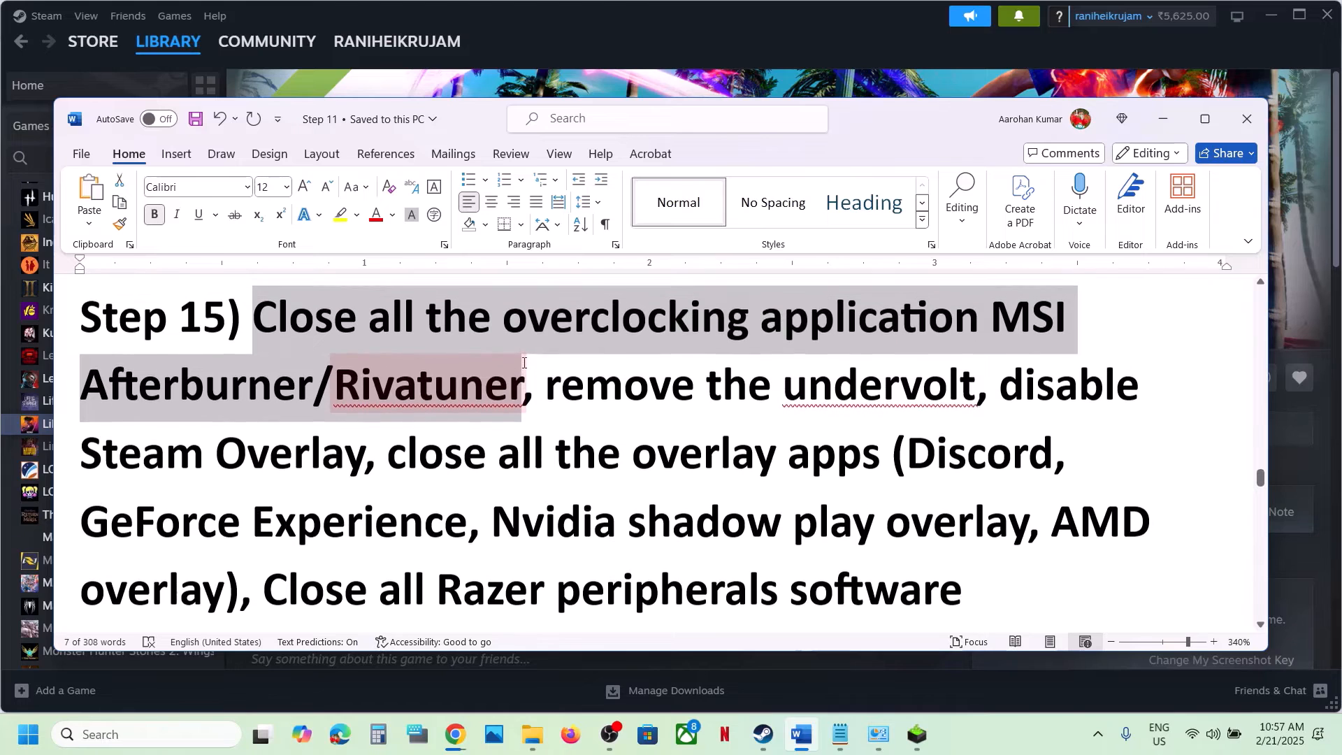
Exit the MSI Afterburner and RivaTuner apps running in the background
click(1102, 744)
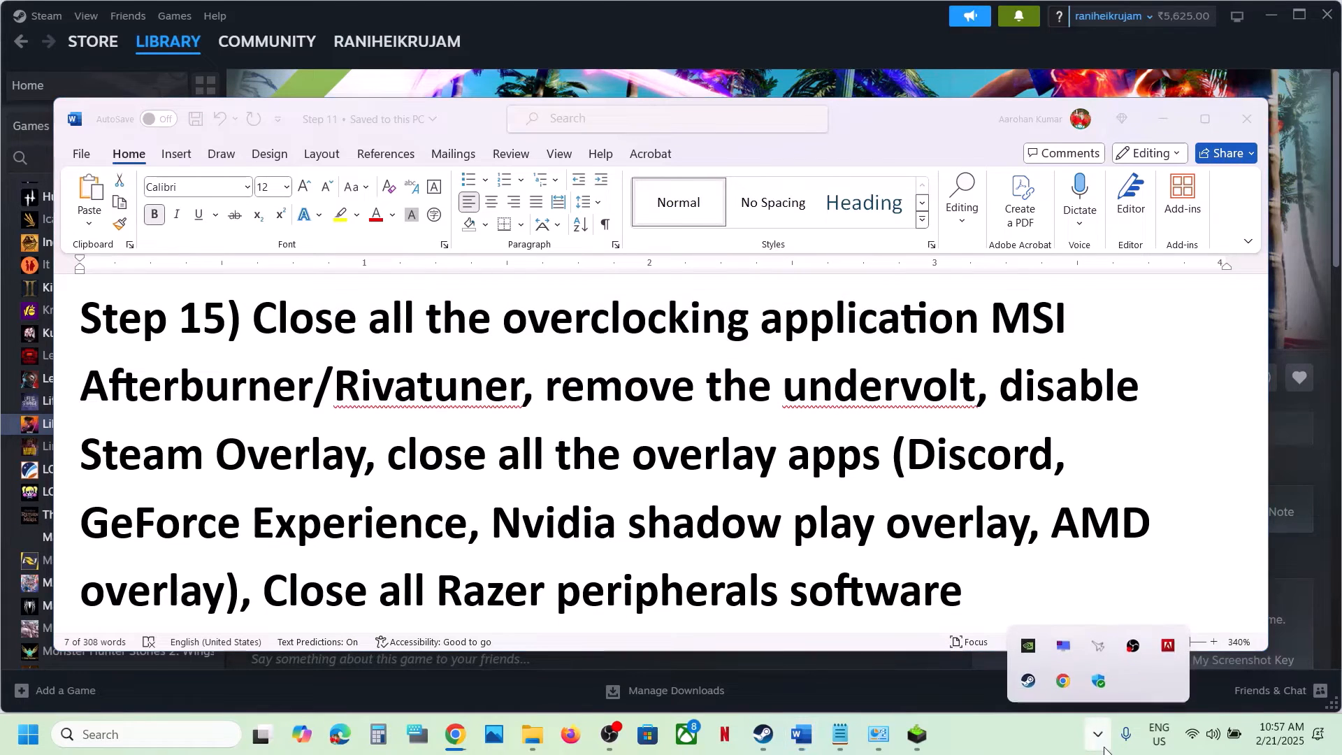
right_click(1097, 651)
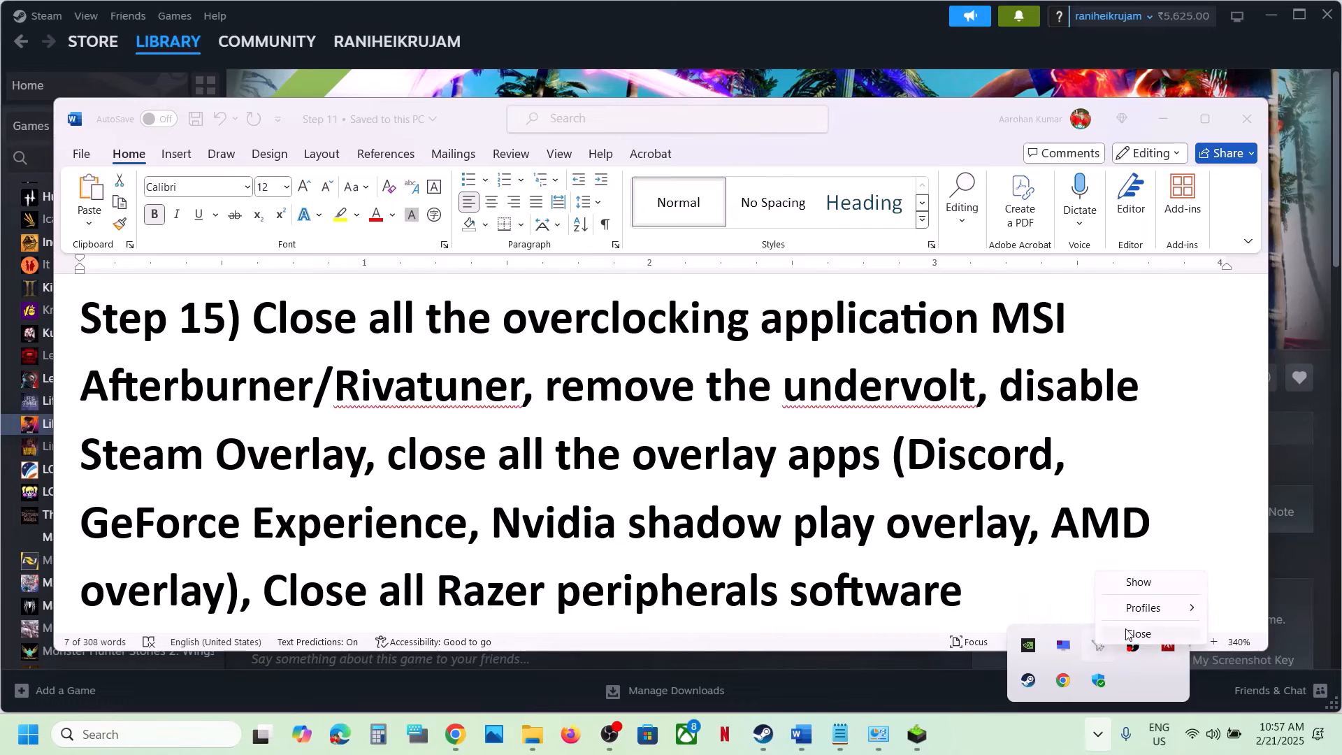
click(1149, 638)
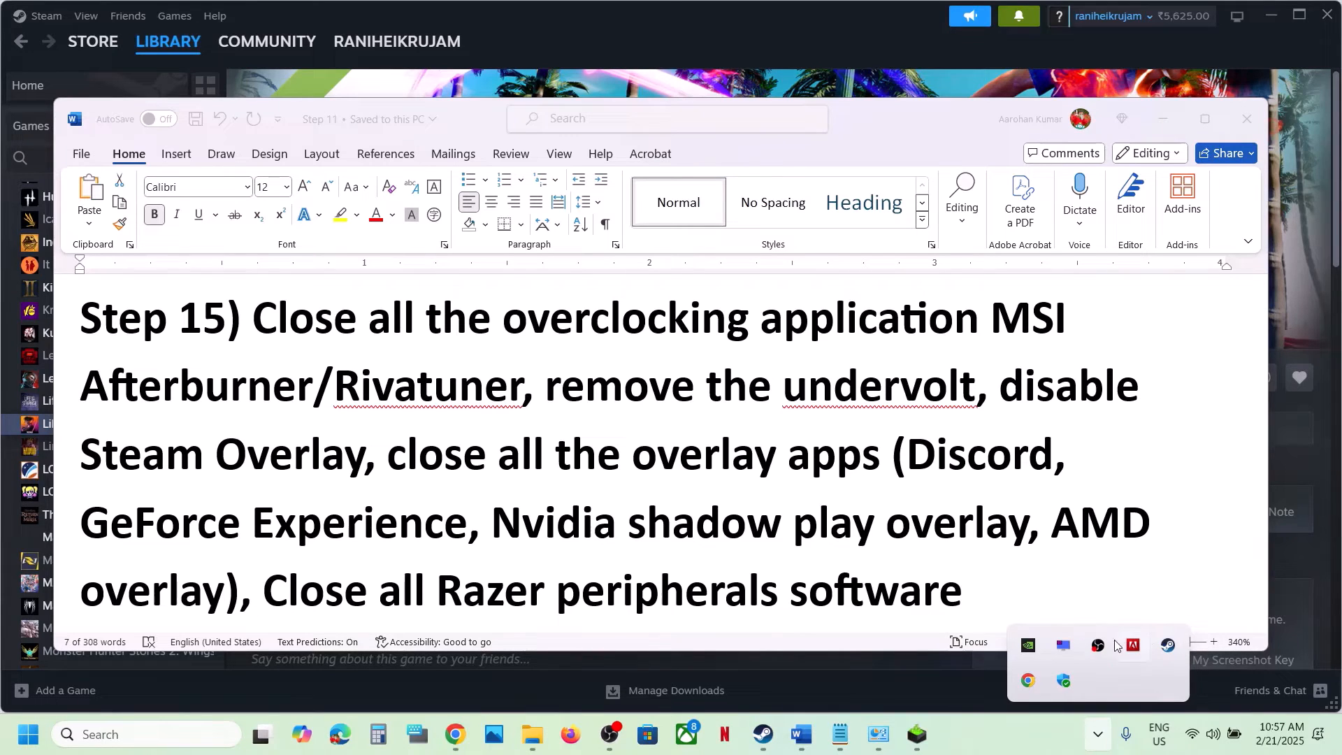
right_click(1064, 653)
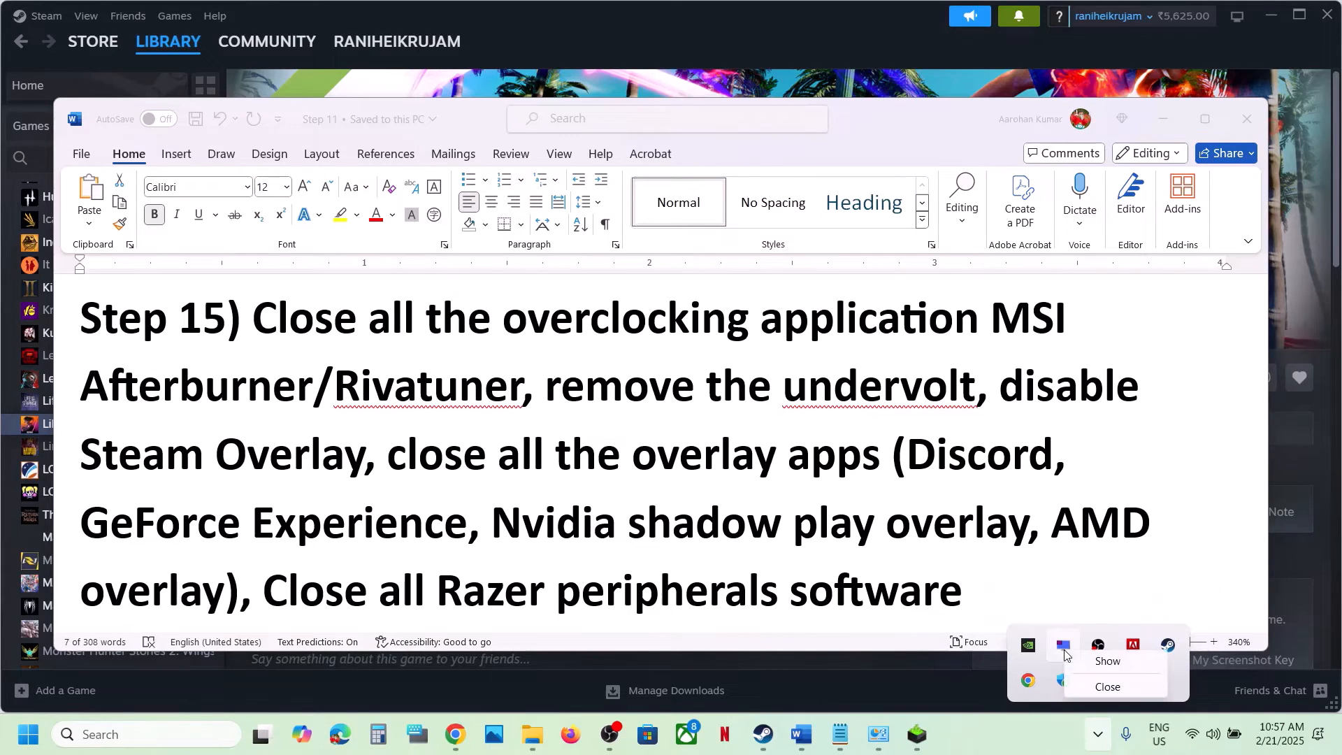
click(1119, 687)
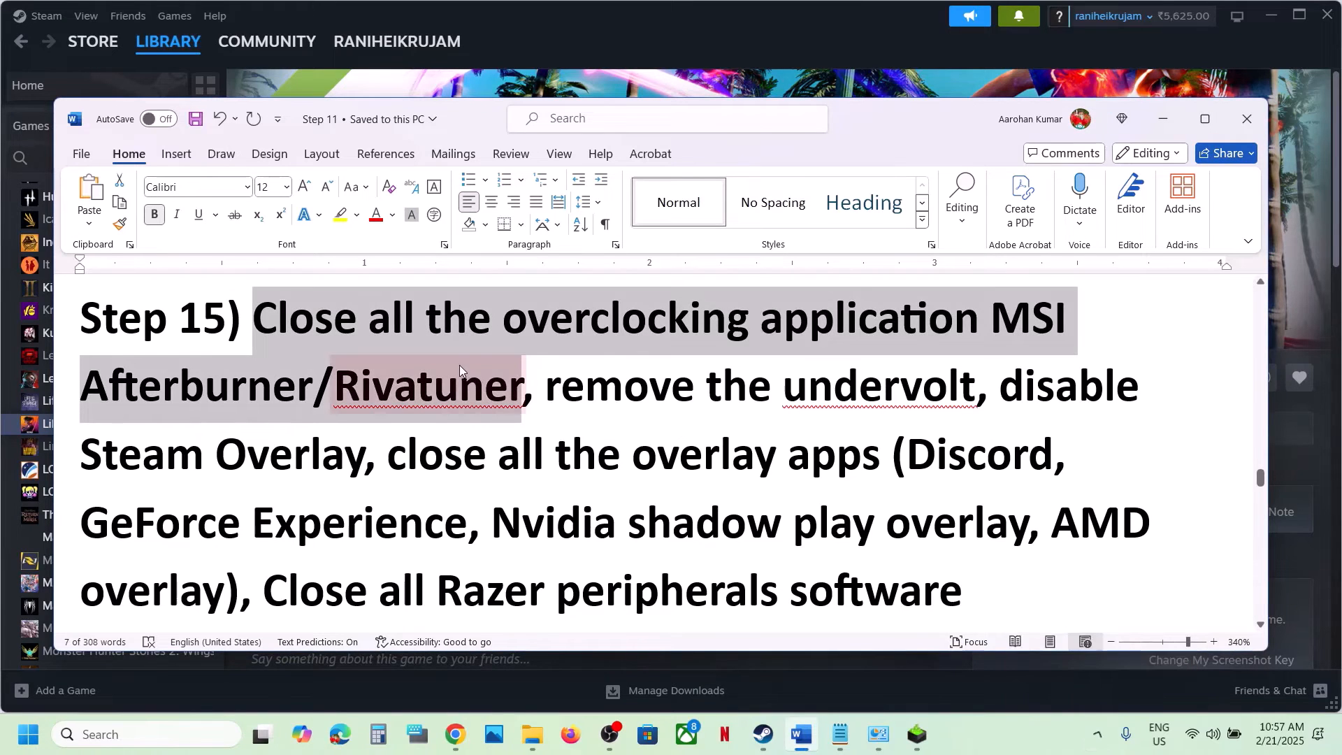
Highlight the Step 15 wording about overclocking applications, removing the undervolt, and disabling Steam Overlay
click(460, 371)
drag(394, 320, 986, 321)
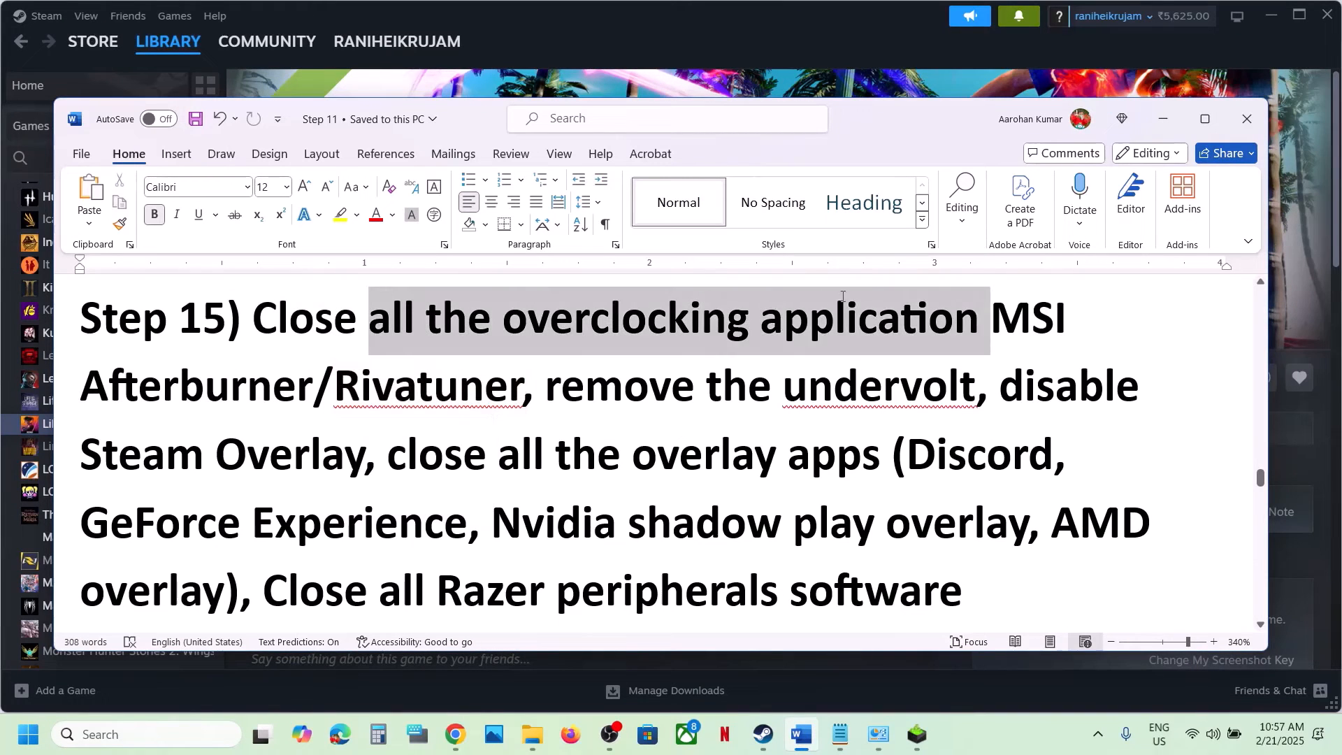
drag(547, 392, 322, 458)
Switch to Steam and disable the in-game Steam Overlay in the properties of Like a Dragon: Pirate Yakuza in Hawaii Demo
click(524, 69)
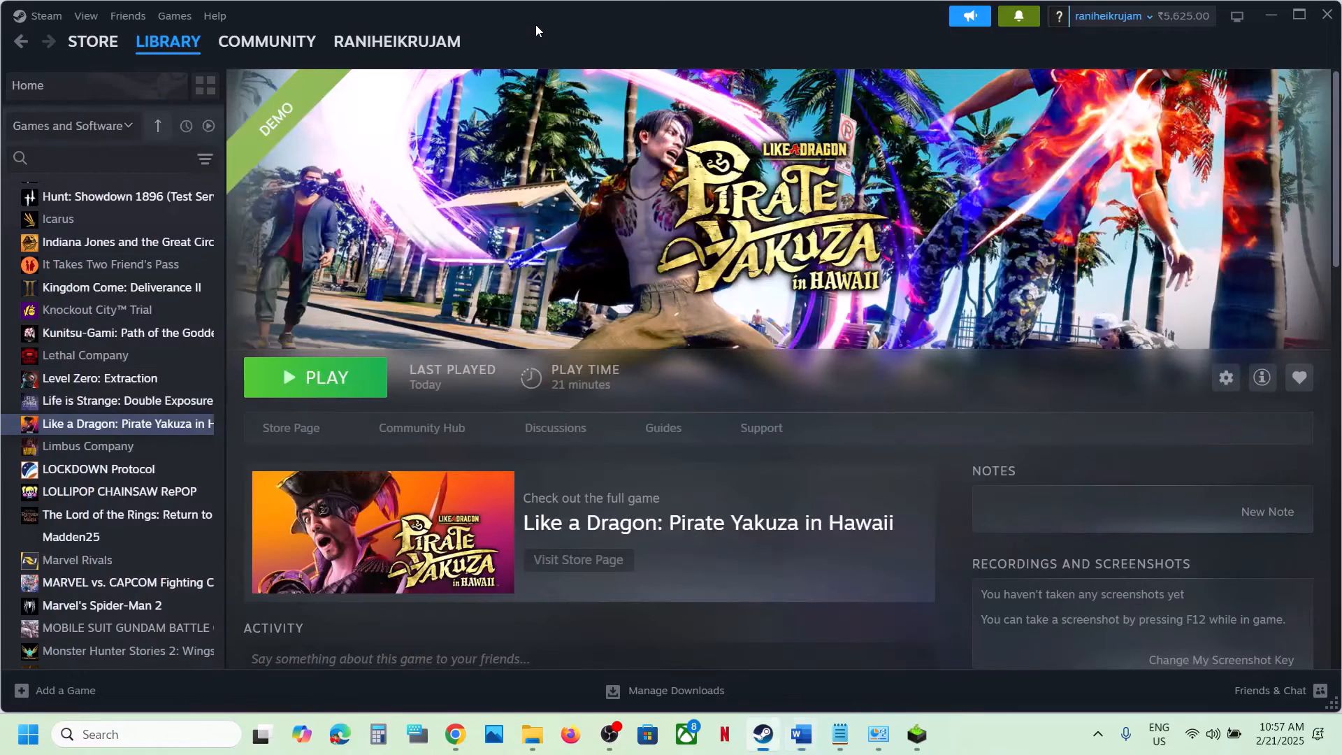
right_click(79, 423)
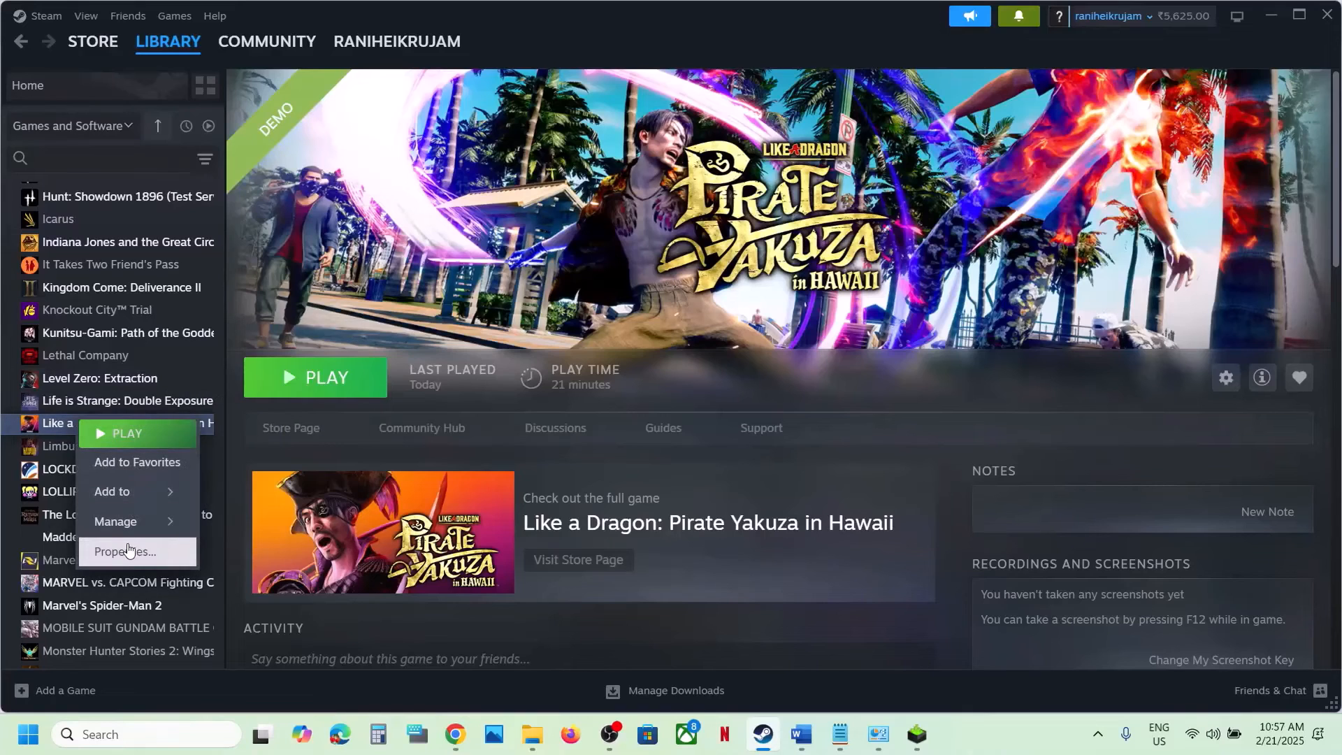
click(126, 551)
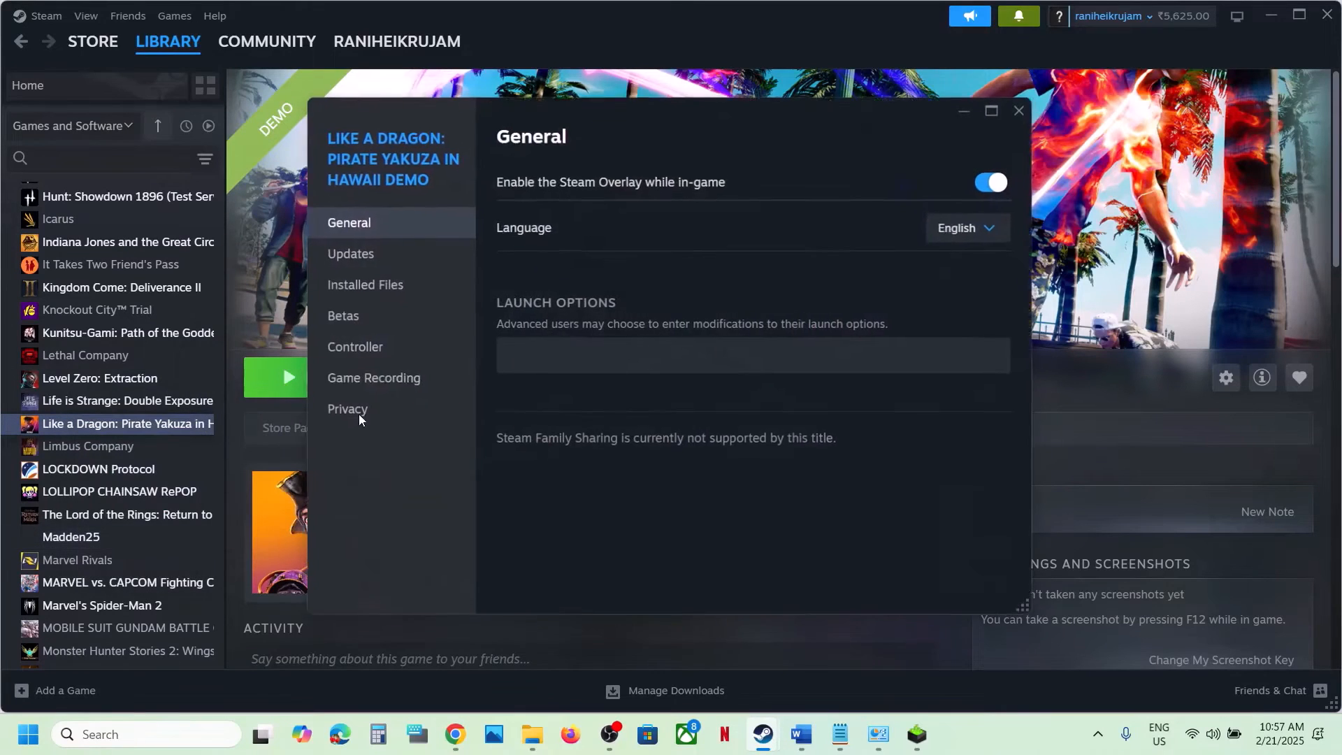
click(976, 181)
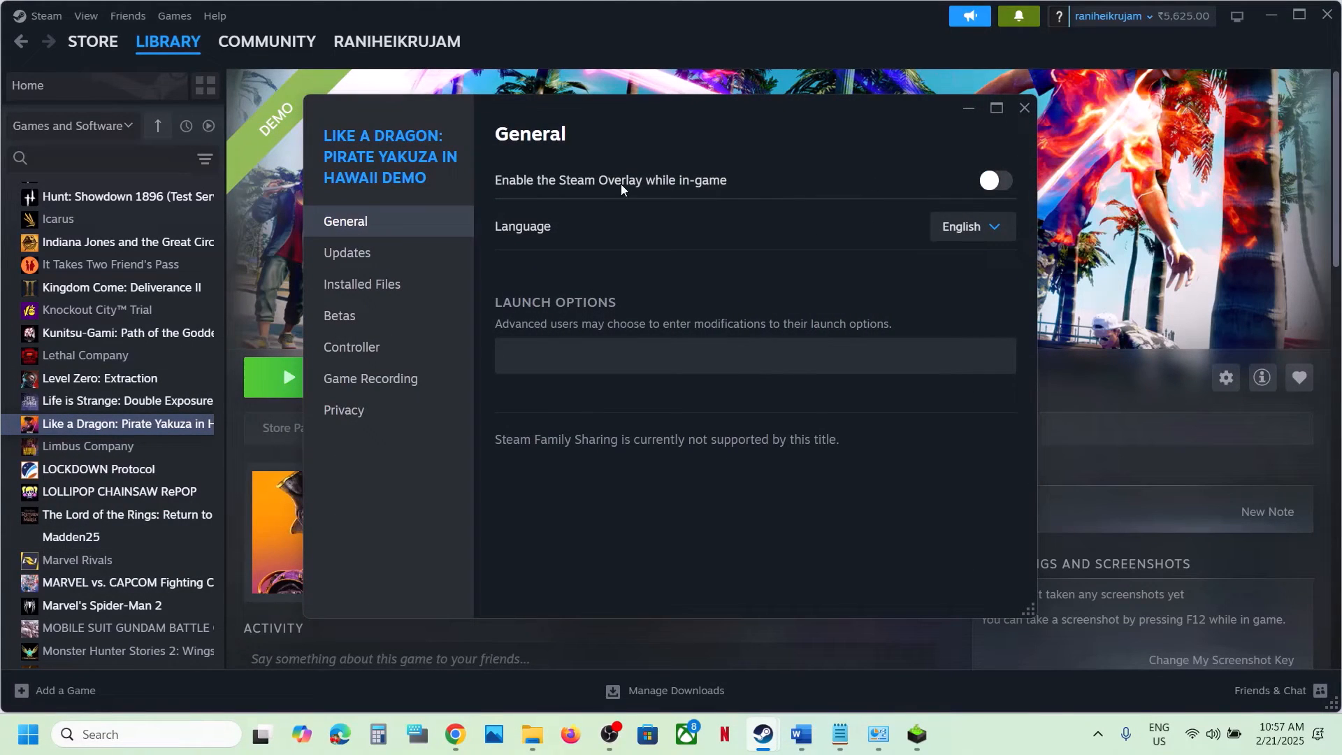
click(1024, 109)
Return to the Word document and highlight Discord and the instruction to close all overlay apps in Step 15
click(801, 734)
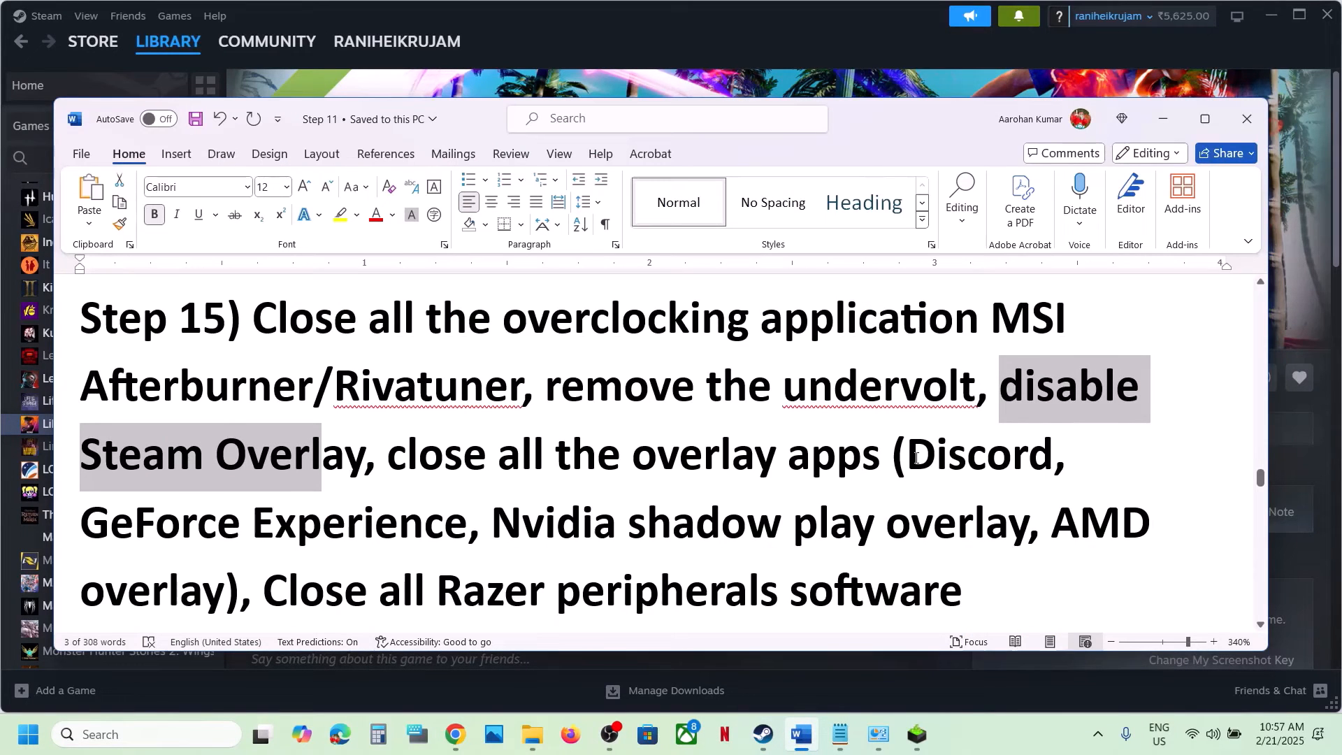
drag(916, 458, 1028, 458)
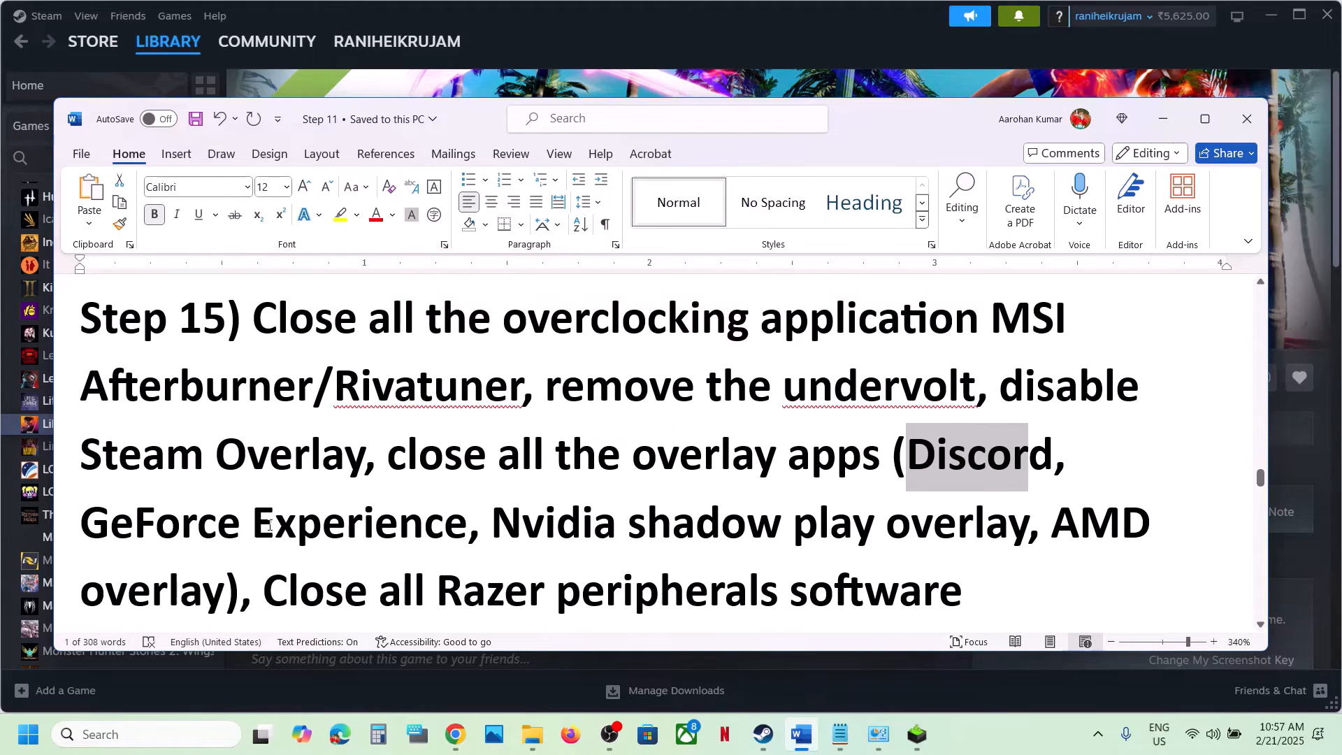
click(578, 468)
drag(382, 458, 862, 459)
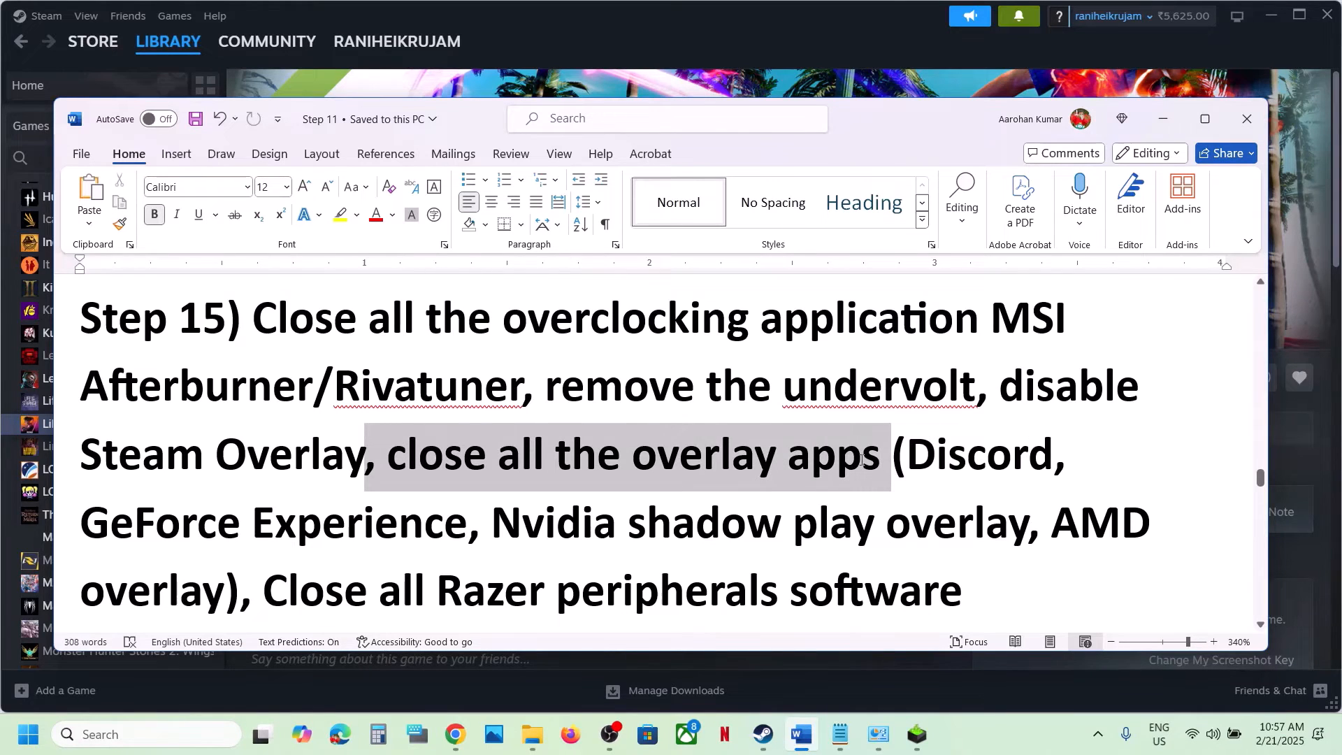
Highlight the Razer peripherals instruction in Step 15, and the Adrenaline app and AMD Fluid Motion Frames wording in Step 16
scroll(519, 510, down, 2)
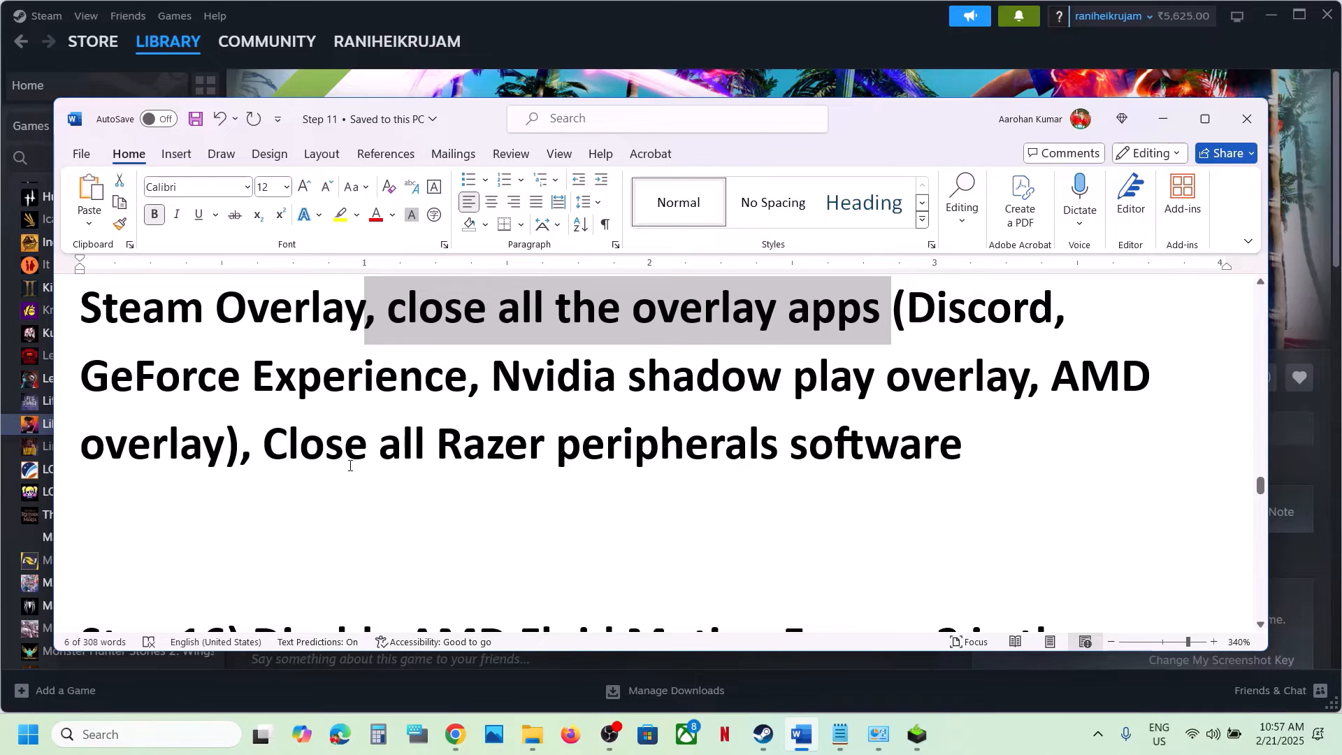
drag(269, 453, 890, 426)
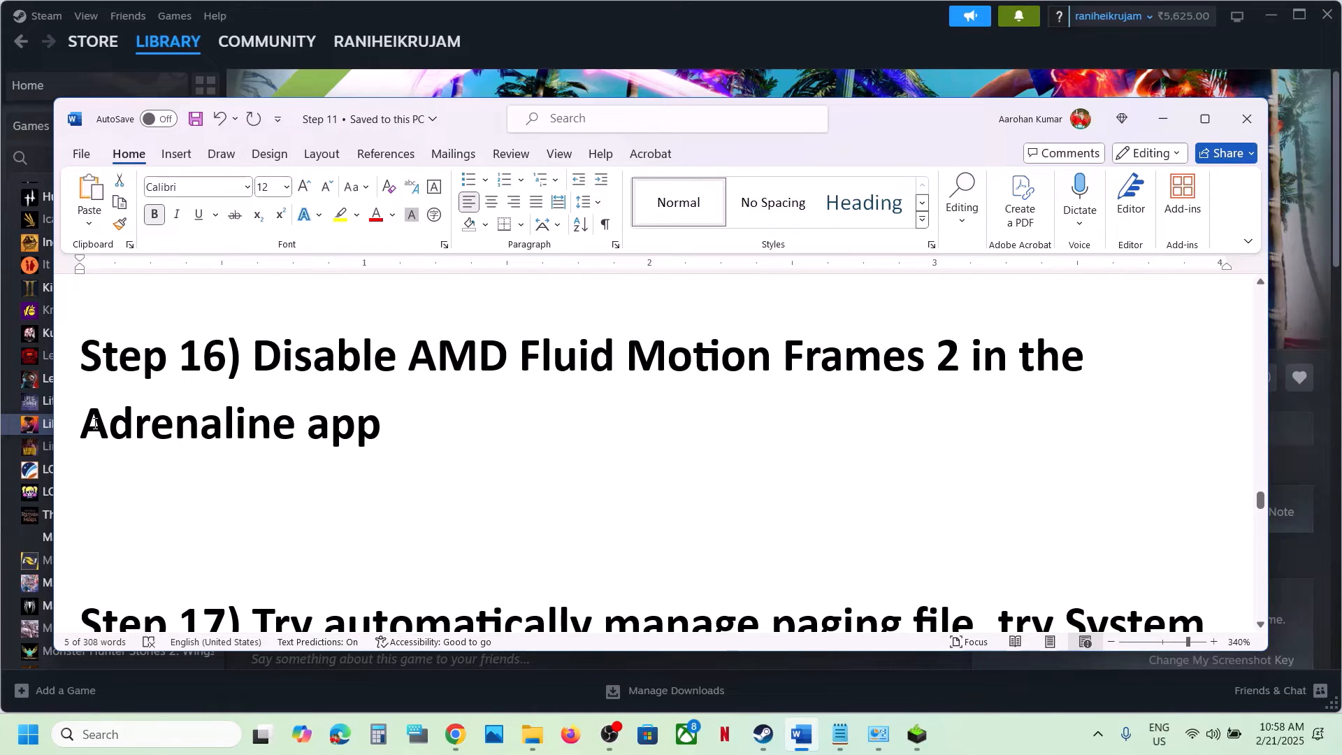
drag(94, 423, 361, 423)
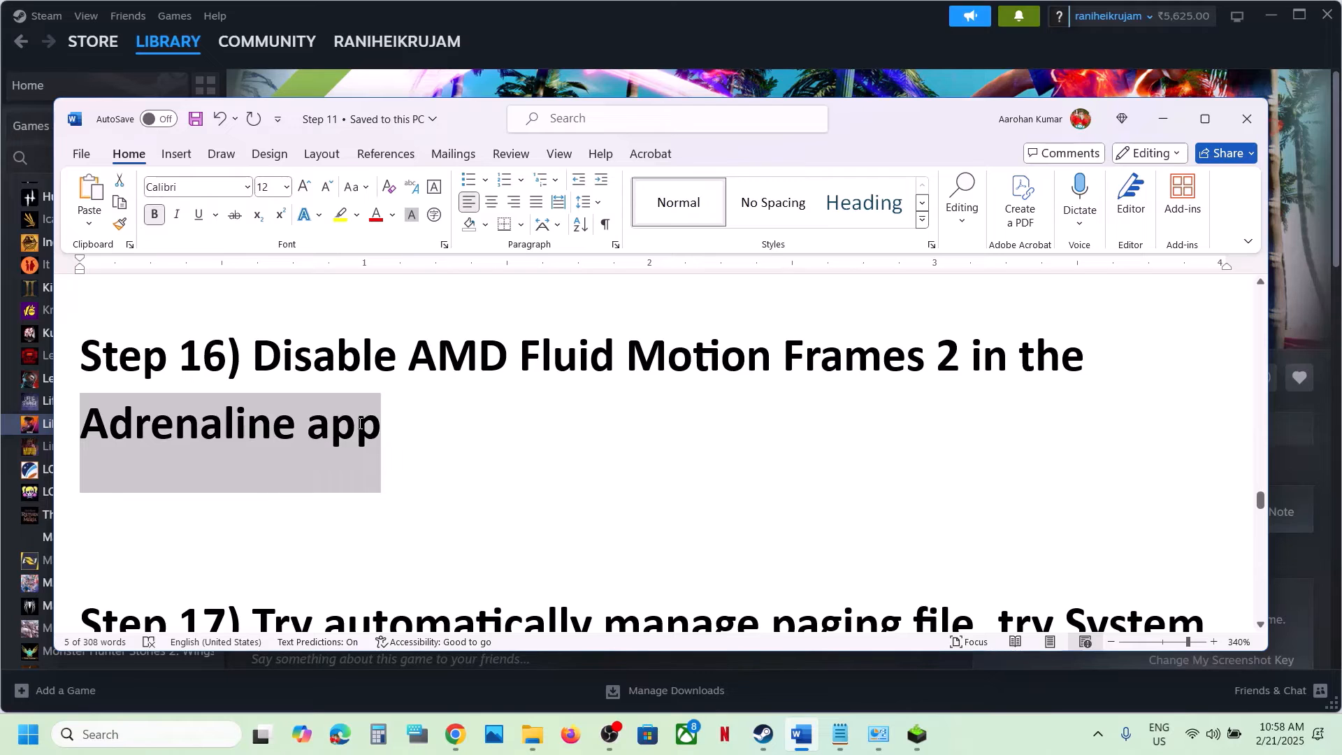
click(336, 354)
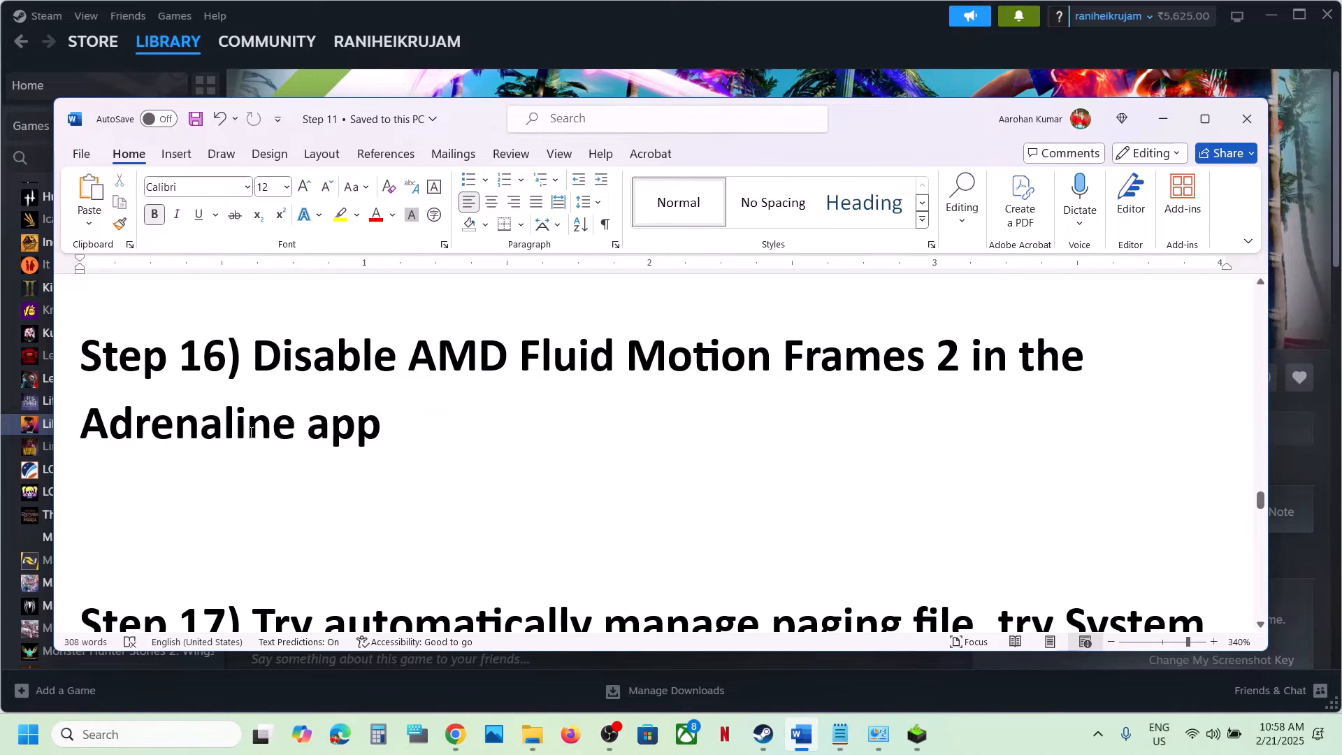
drag(424, 351, 809, 337)
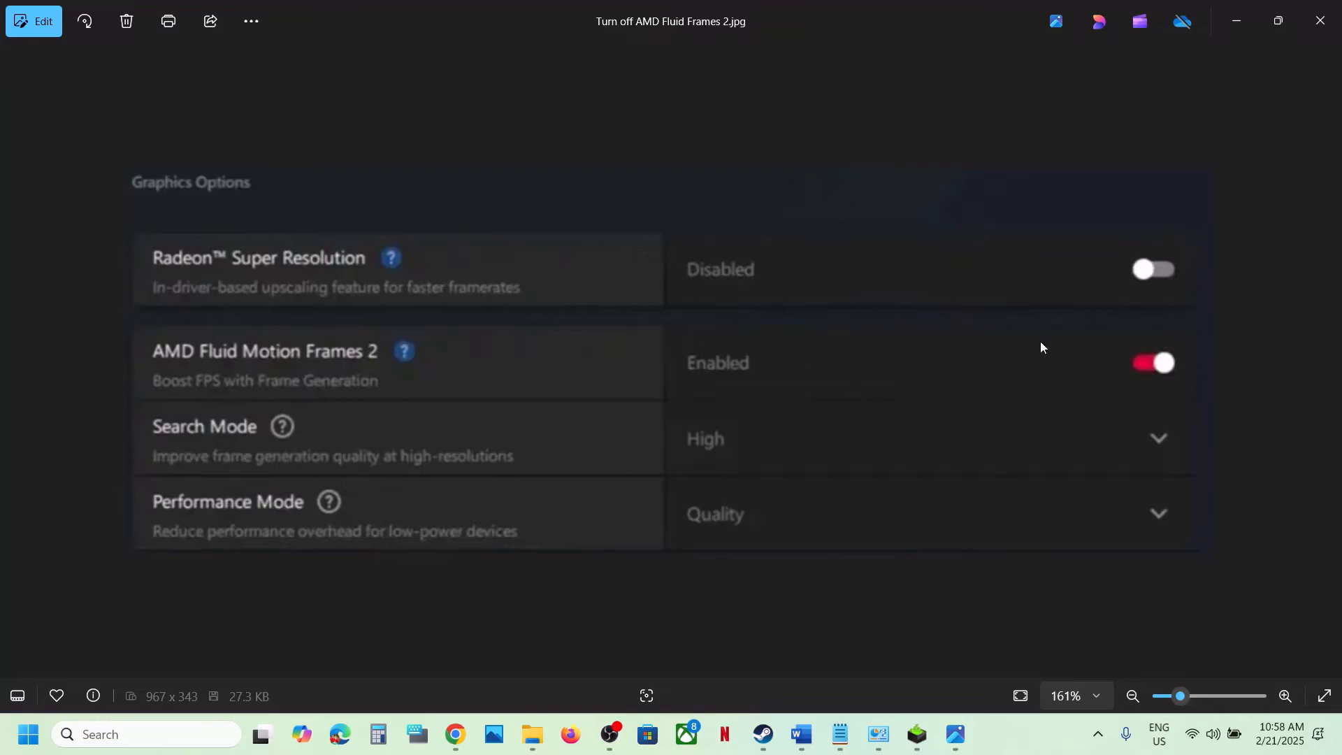
Close the AMD Fluid Motion Frames 2 reference image and return to the Step 11 Word document
click(1331, 22)
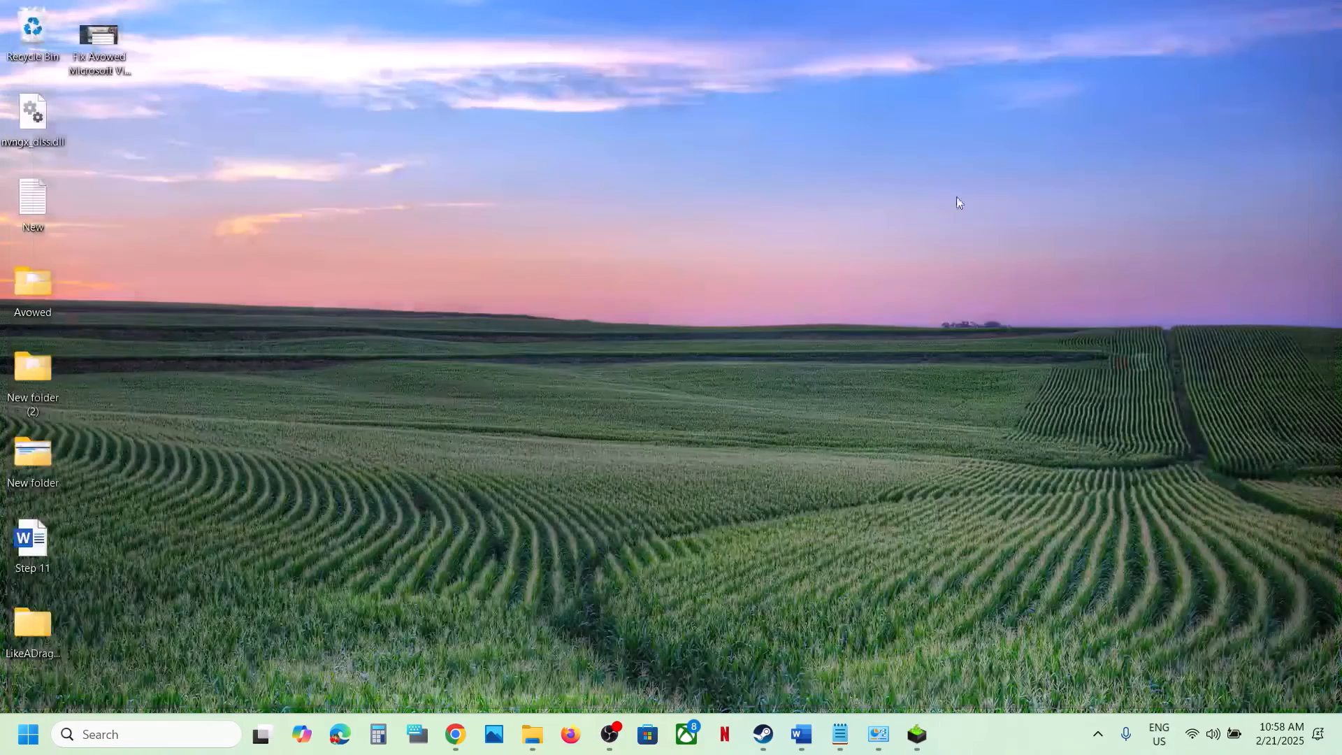
click(802, 733)
click(764, 734)
click(802, 736)
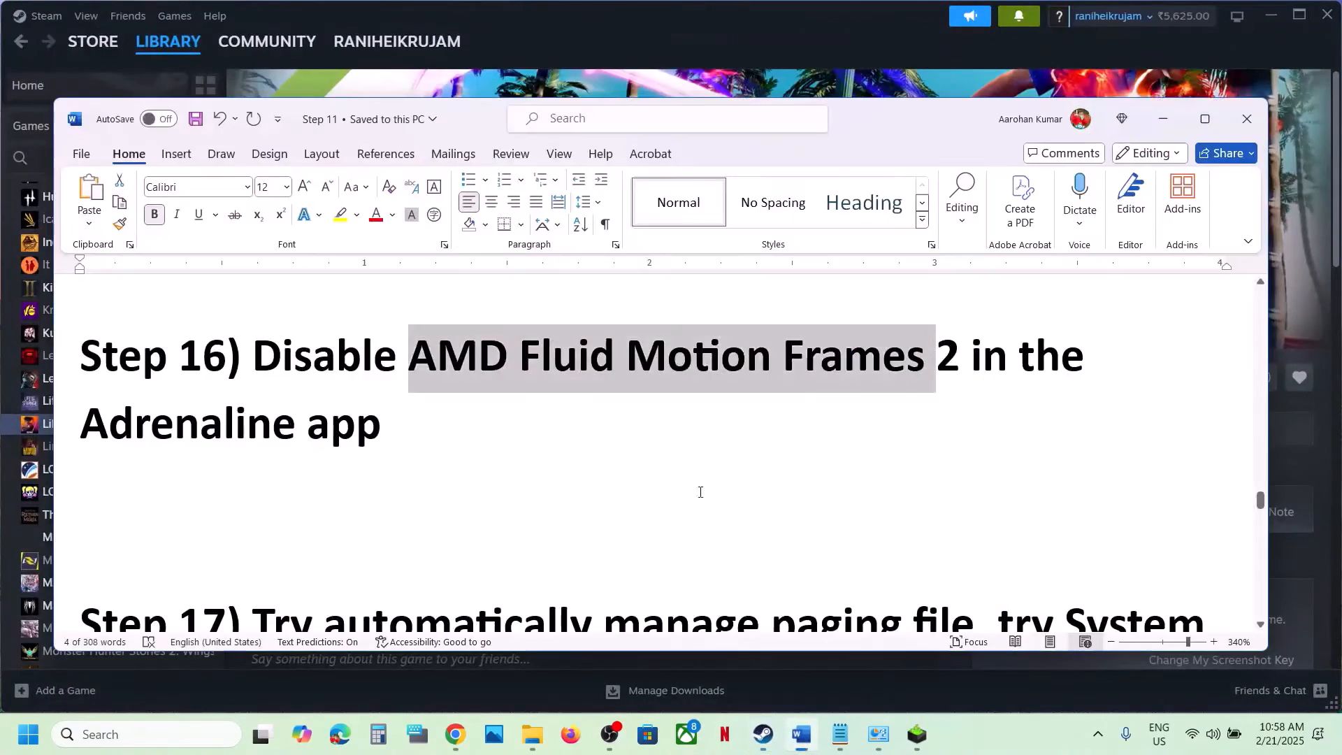
Highlight the words "automatically manage paging" in Step 17
scroll(698, 489, down, 4)
scroll(628, 450, up, 1)
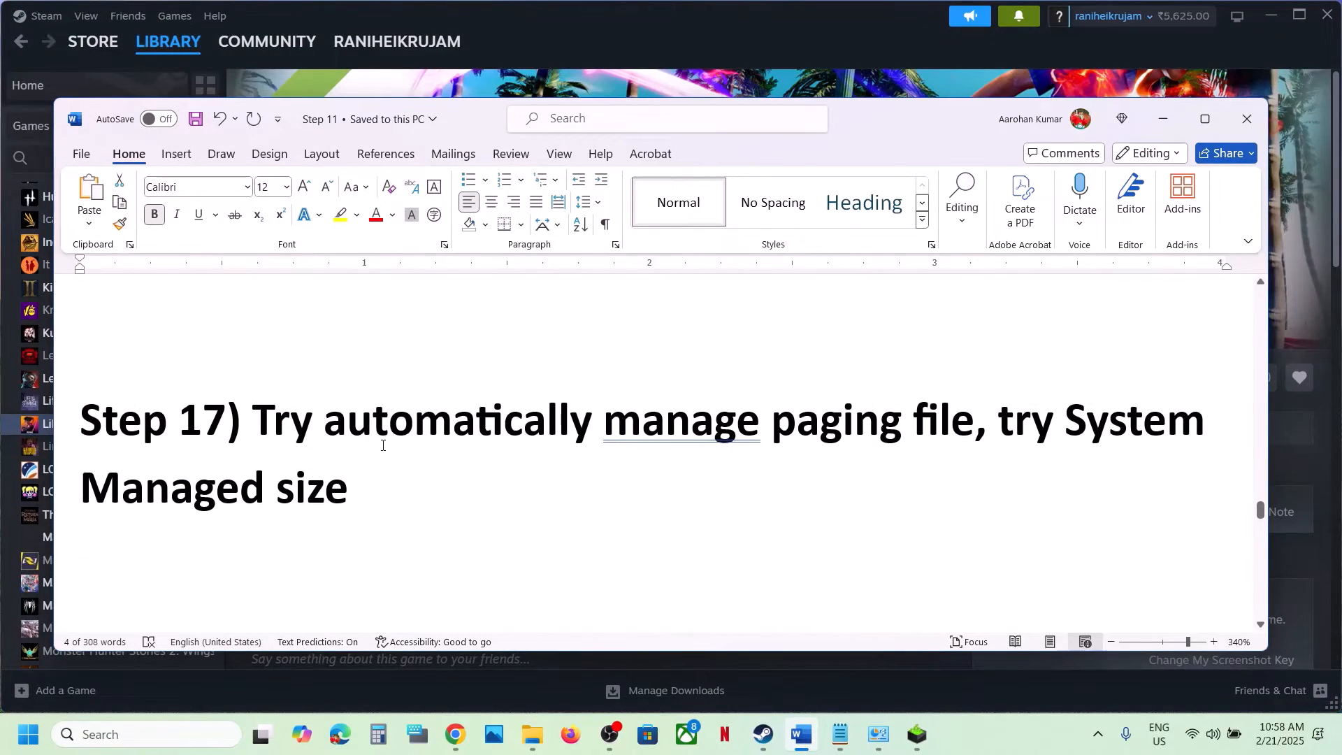
drag(326, 425, 871, 433)
Copy "View Advanced system settings" from Step 18, search Windows for it, and open the matching Control Panel result
scroll(441, 482, down, 3)
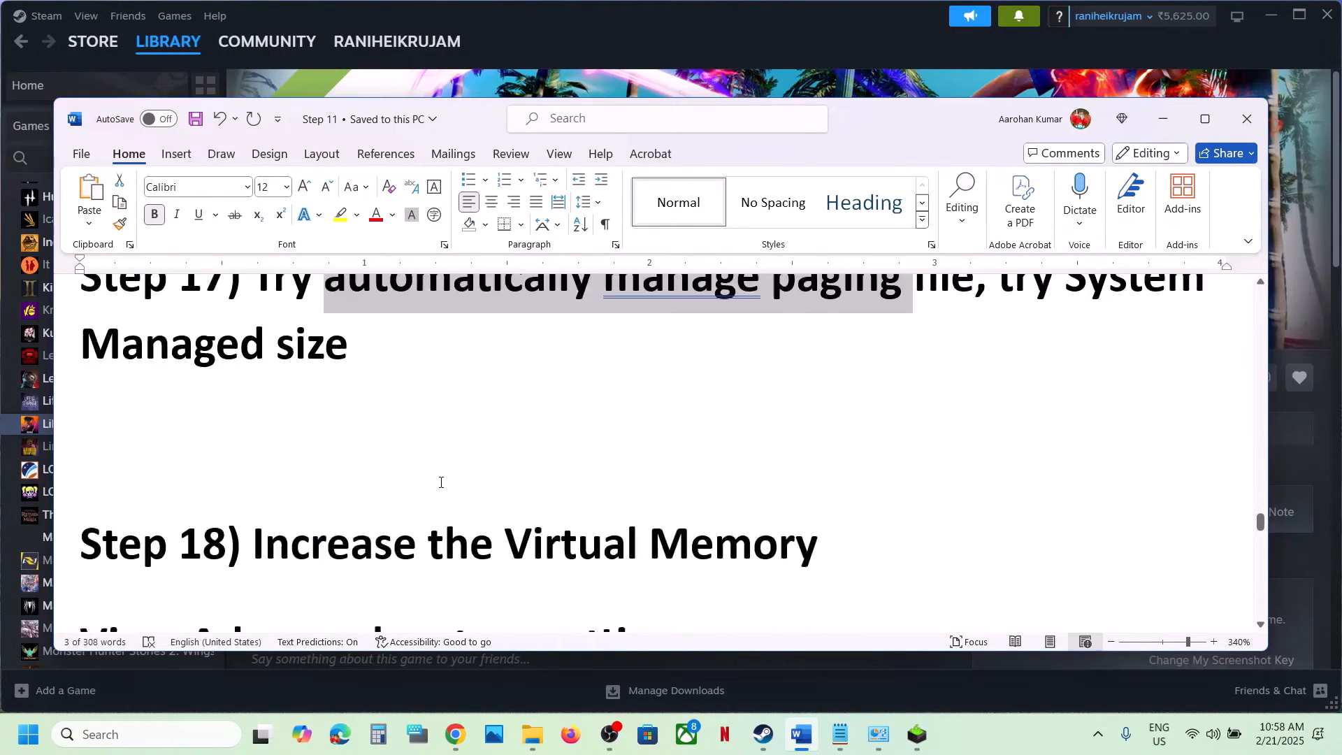
drag(696, 535, 173, 536)
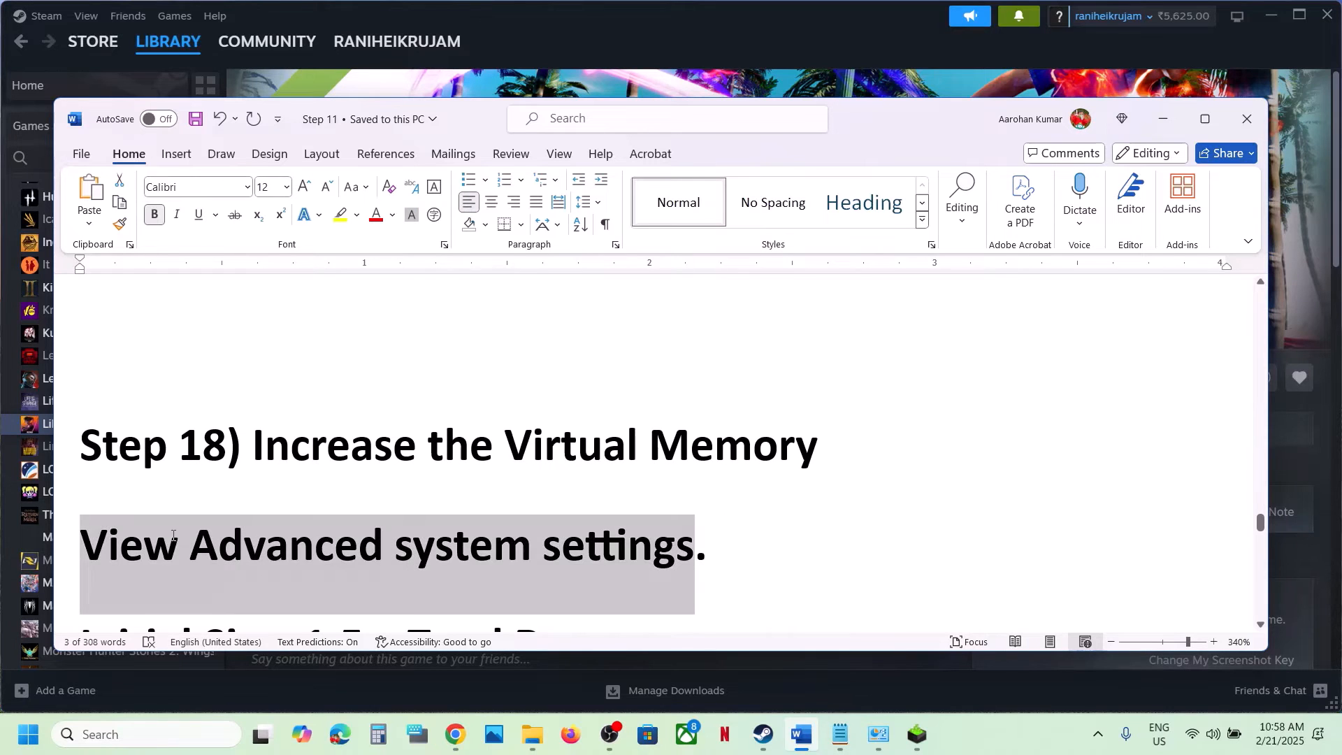
key(ctrl+c)
click(124, 731)
key(ctrl+v)
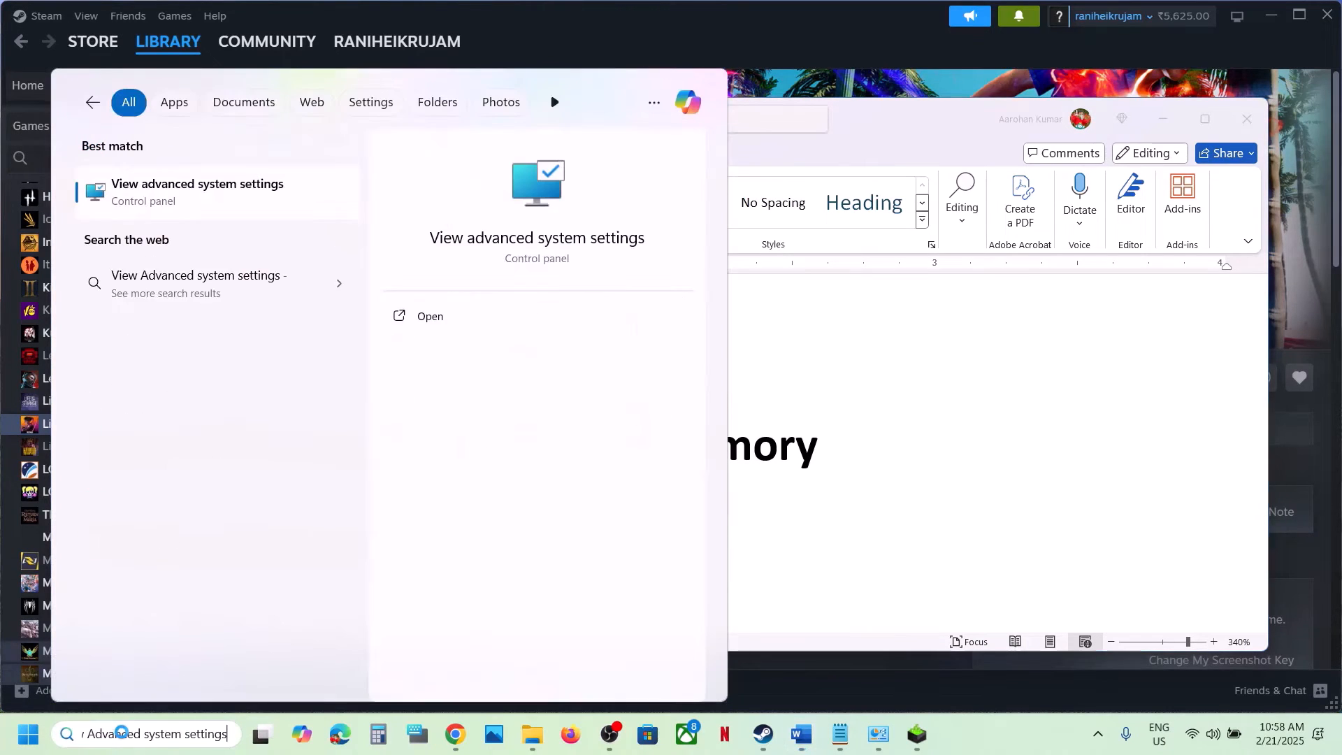
click(179, 183)
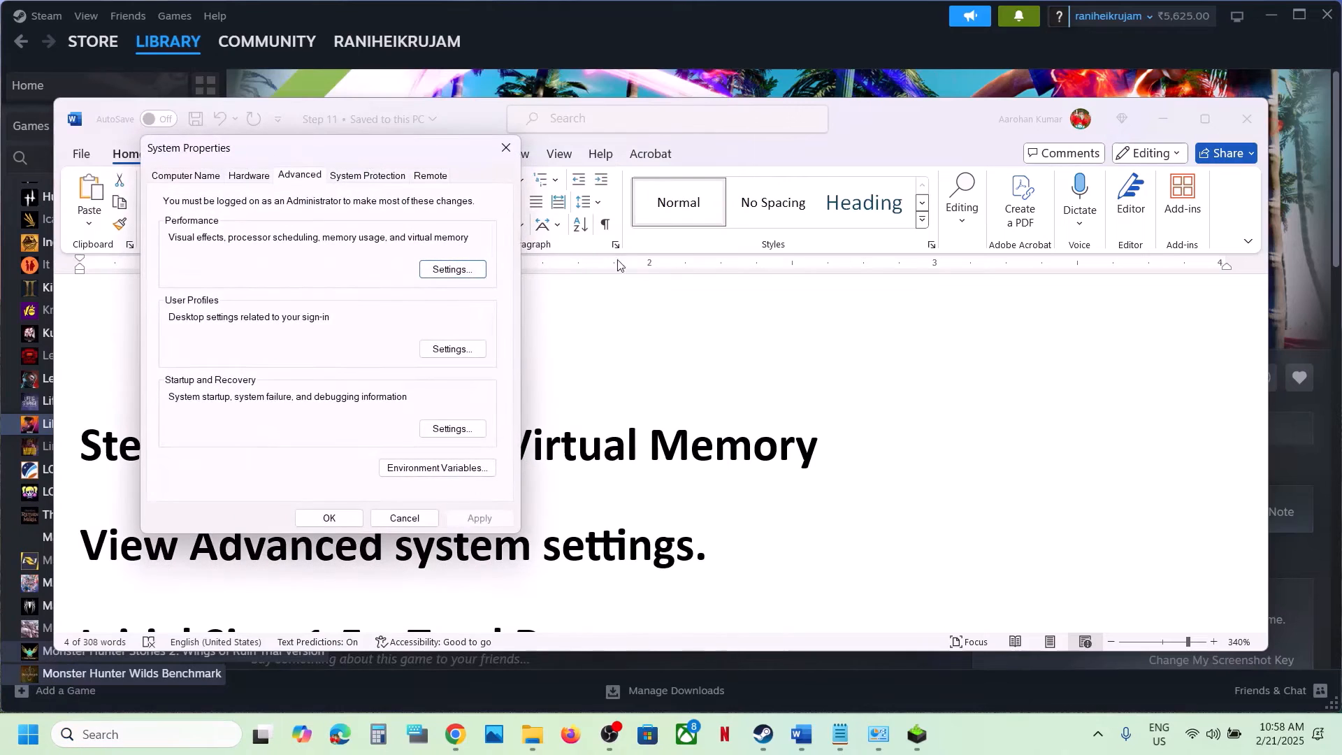
Enable automatic paging file size management for all drives in the advanced performance options and confirm all the dialogs
click(462, 276)
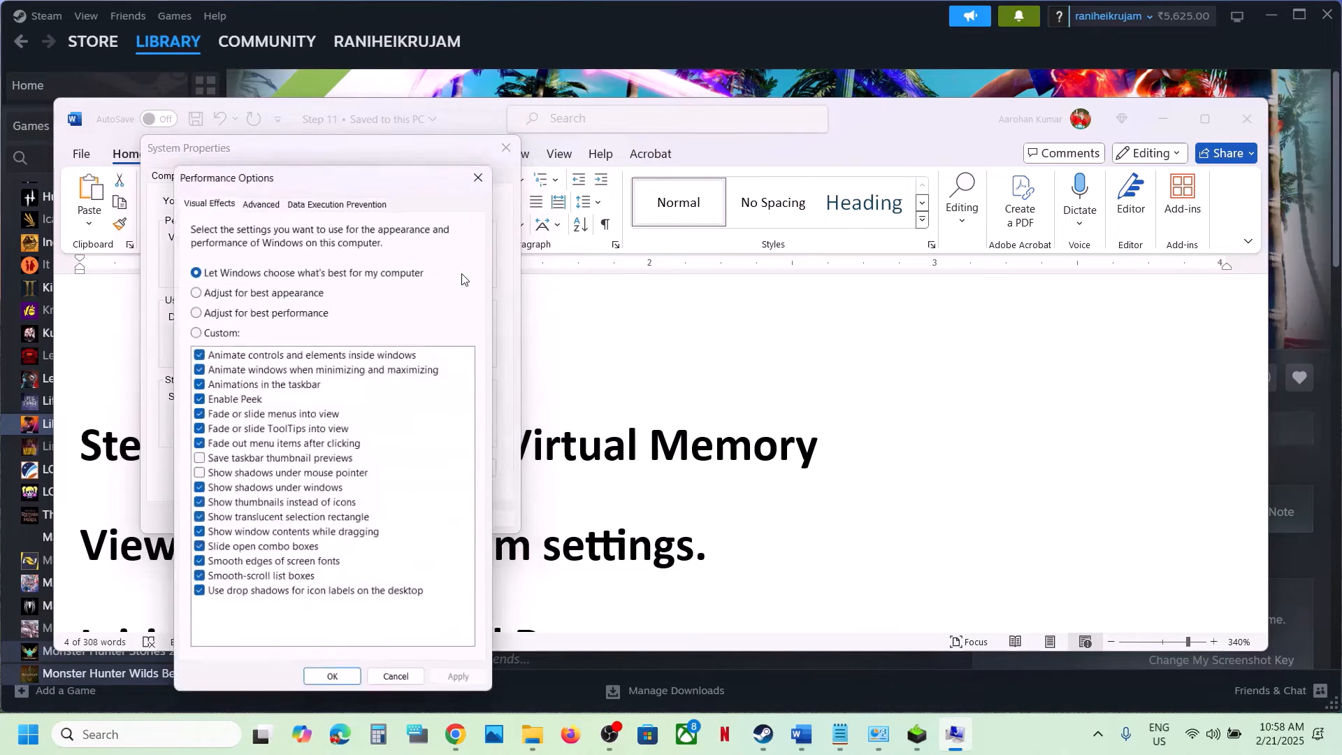
click(260, 195)
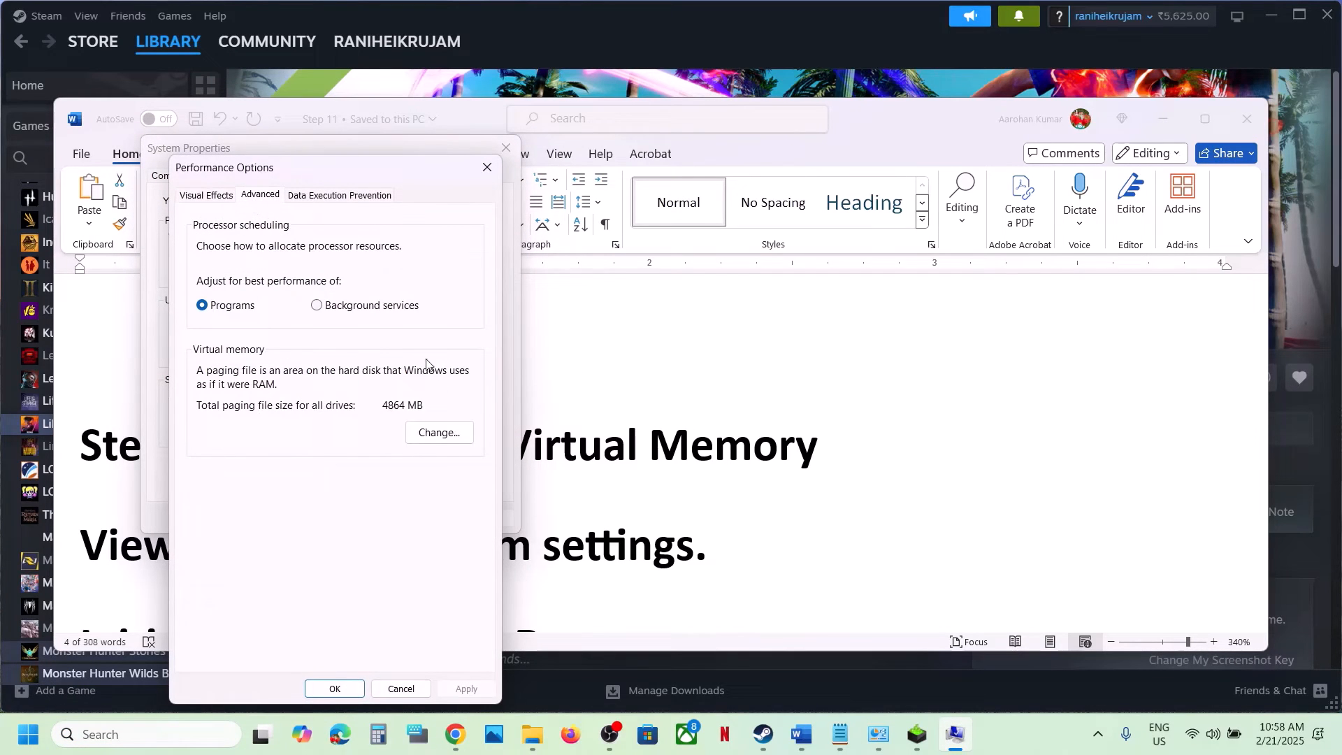
click(439, 433)
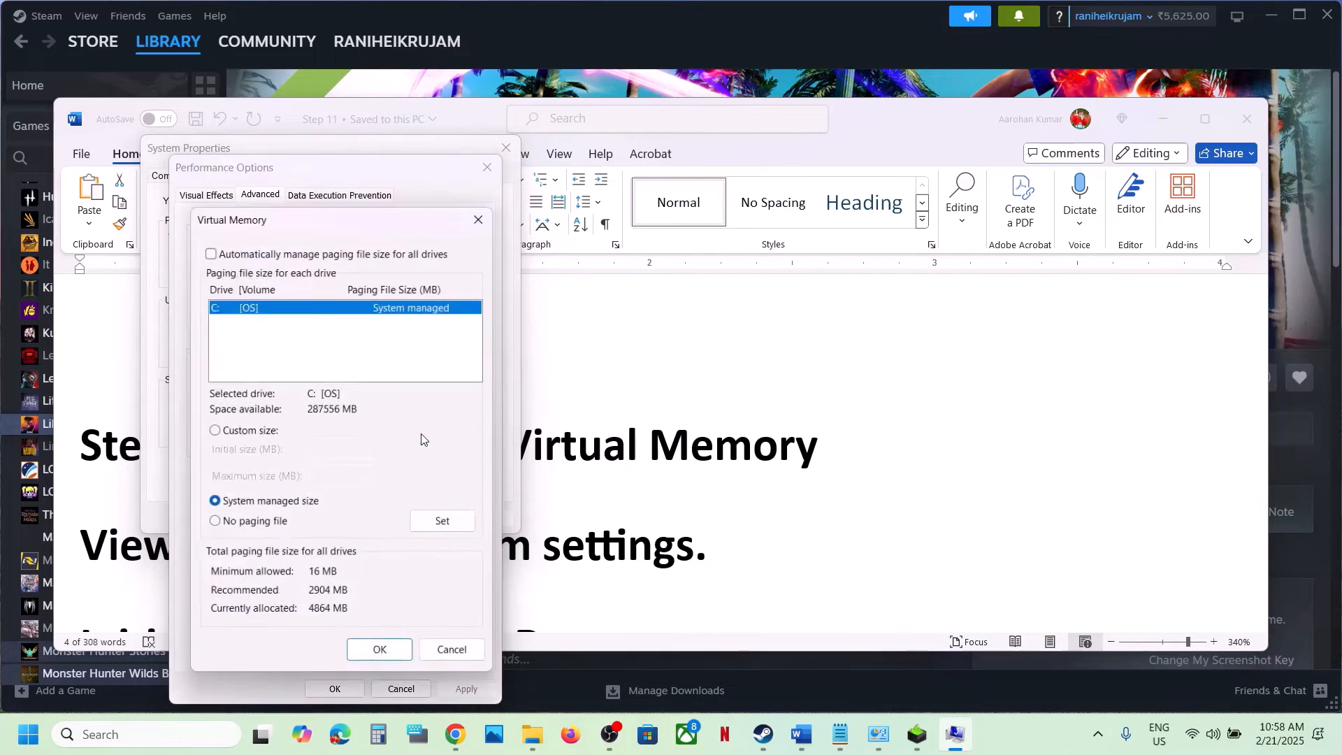
click(208, 247)
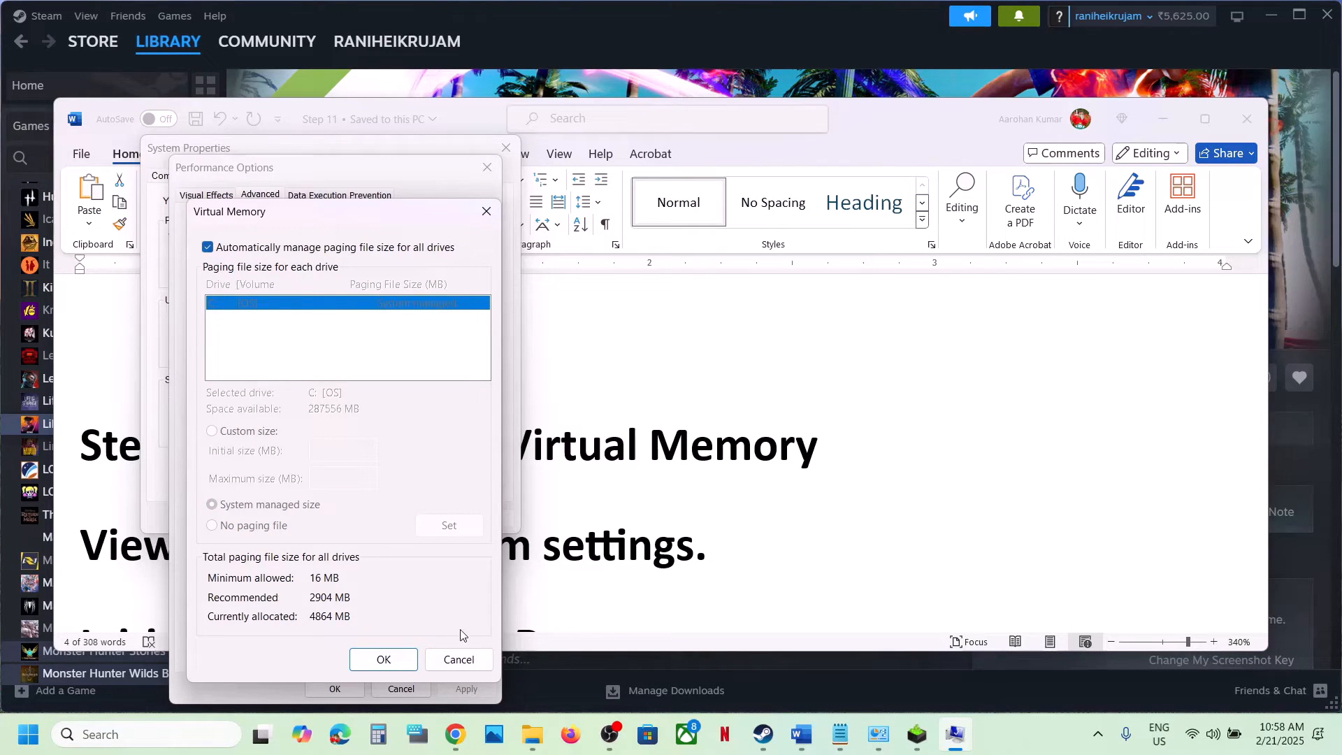
click(383, 659)
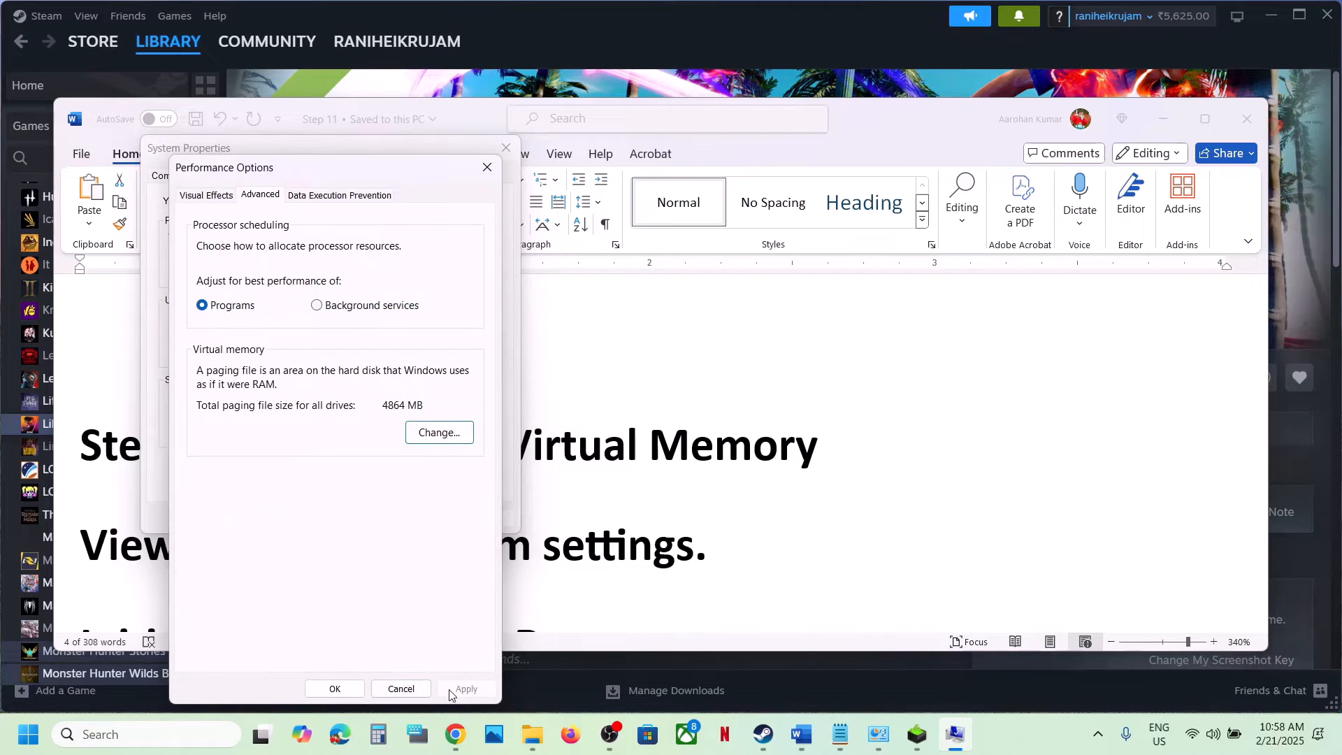
click(336, 690)
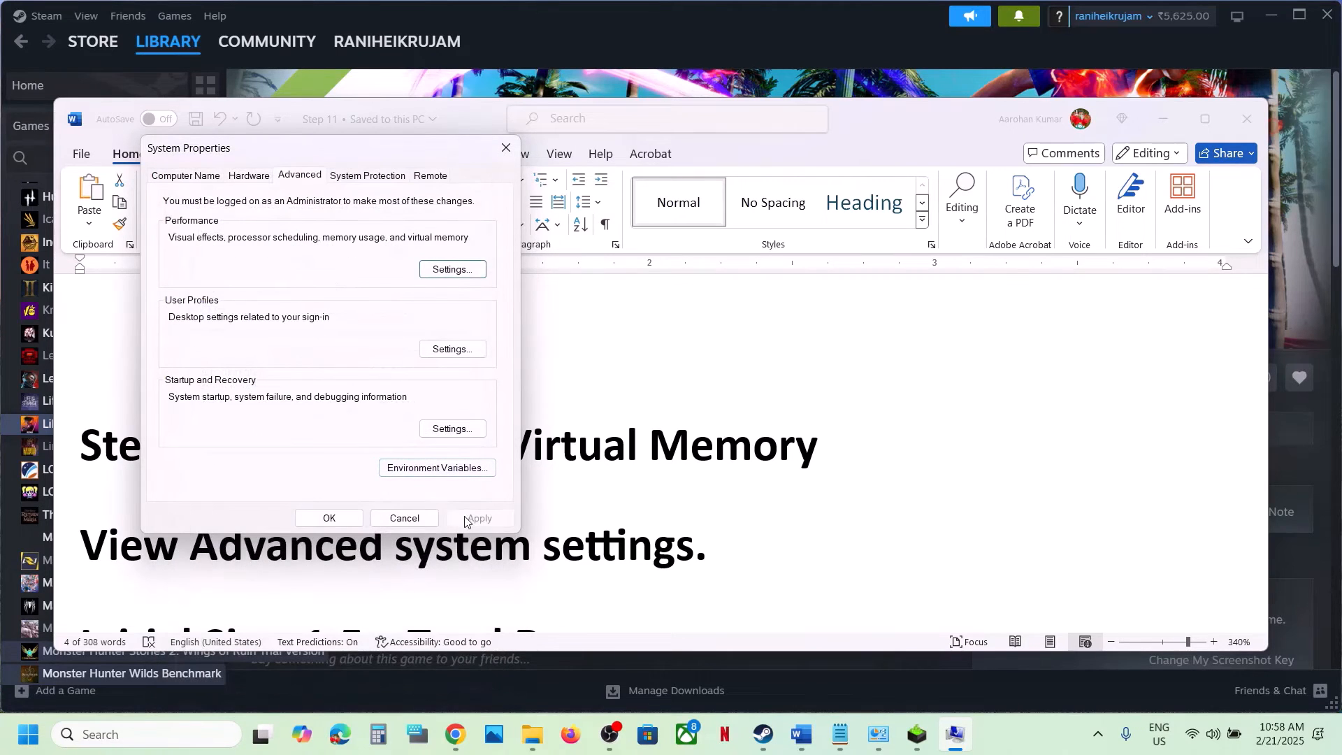
click(321, 517)
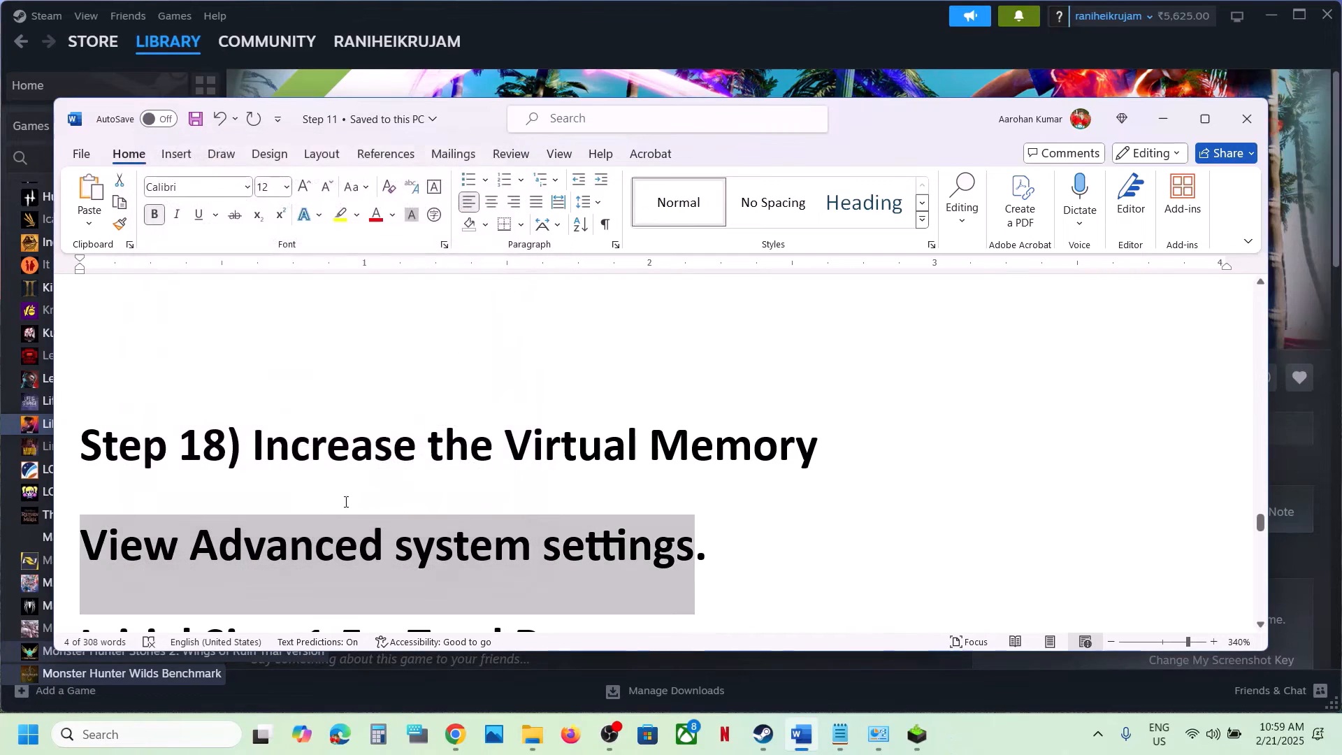
click(30, 736)
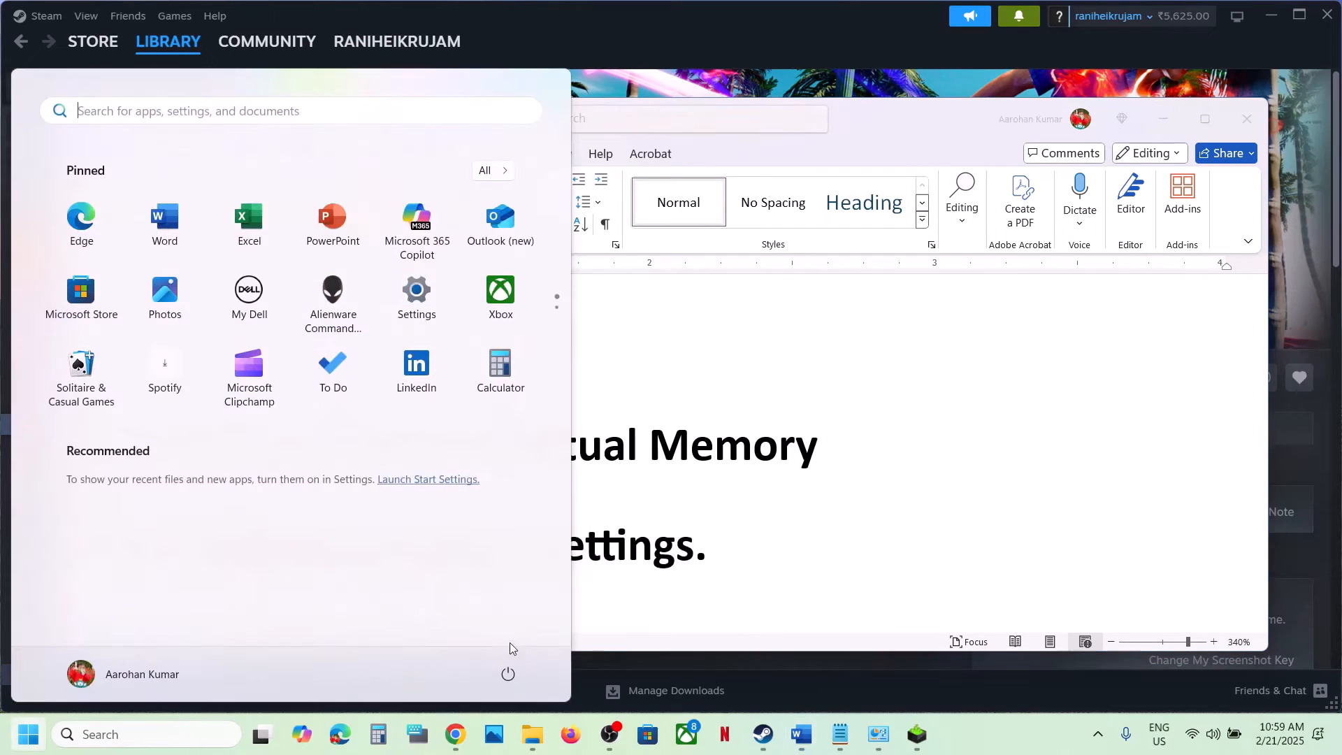
click(508, 675)
click(740, 540)
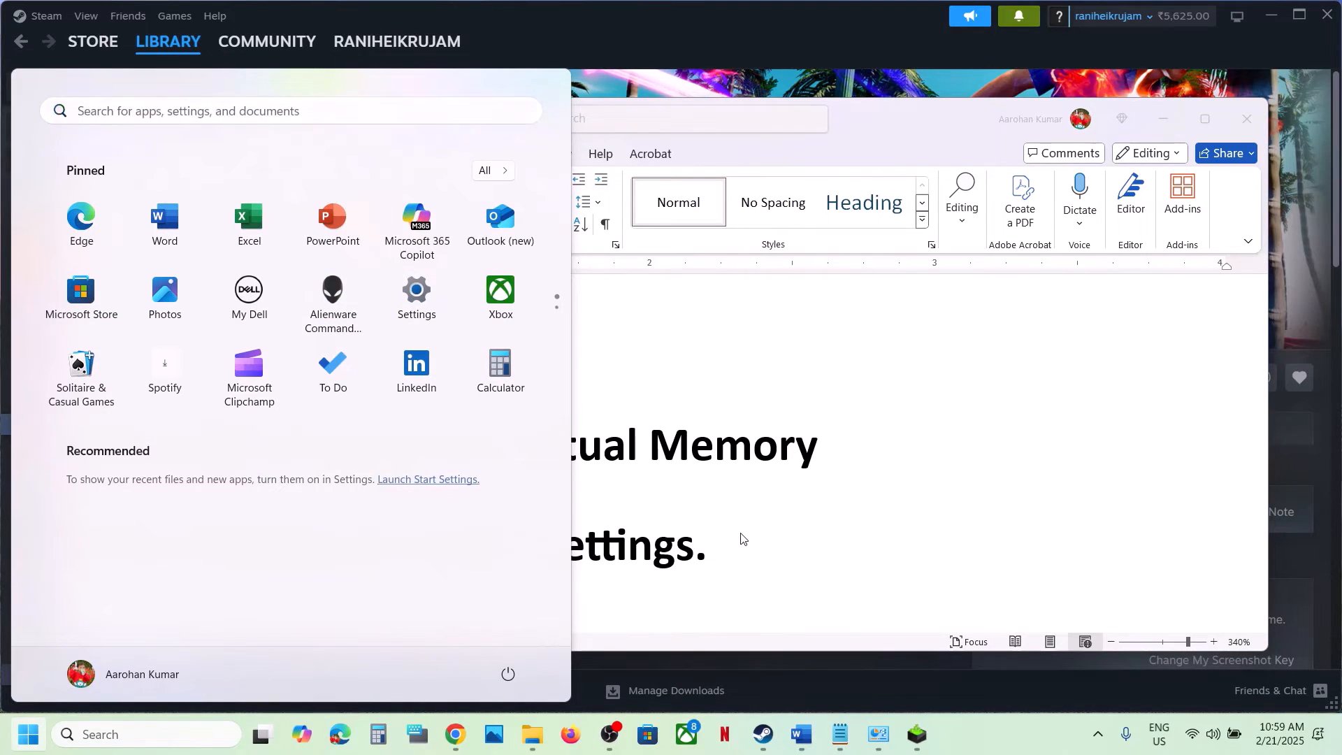
click(728, 540)
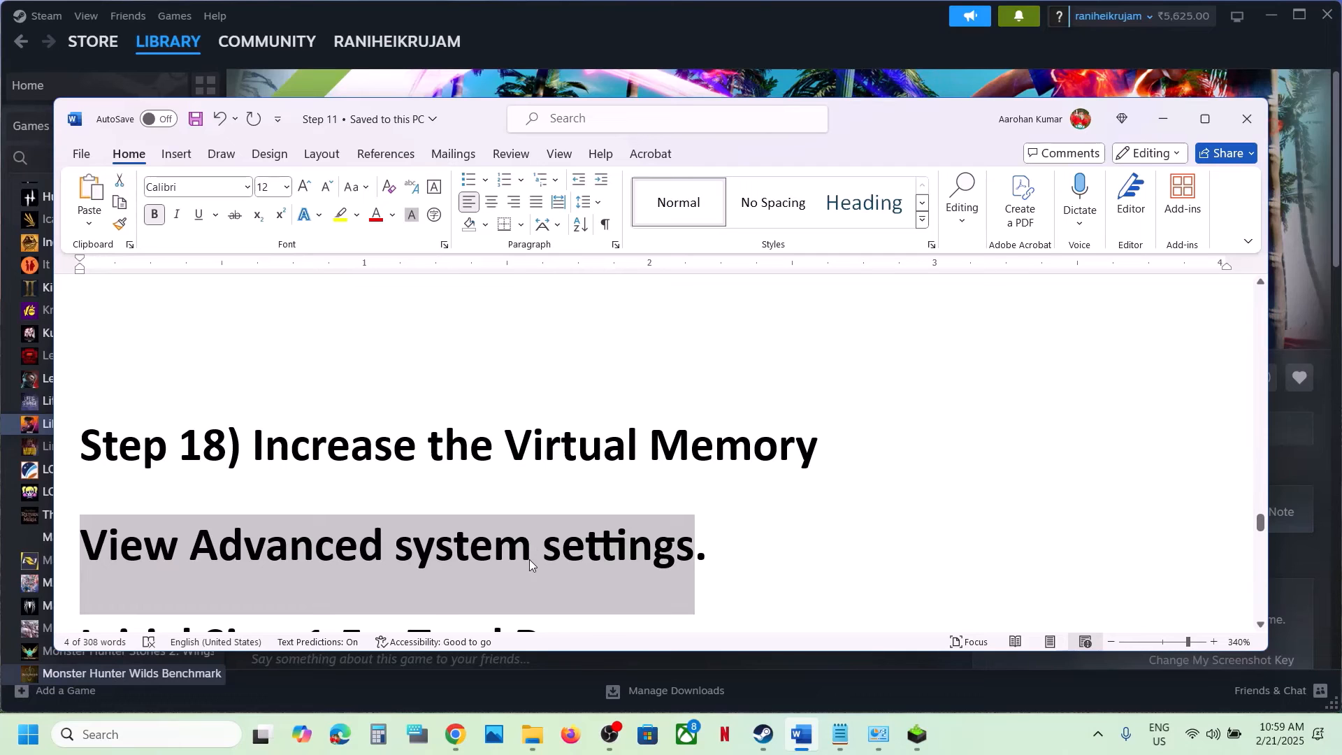
Search Windows for the copied advanced system settings text and open the Virtual Memory dialog from the performance options
click(137, 734)
key(ctrl+v)
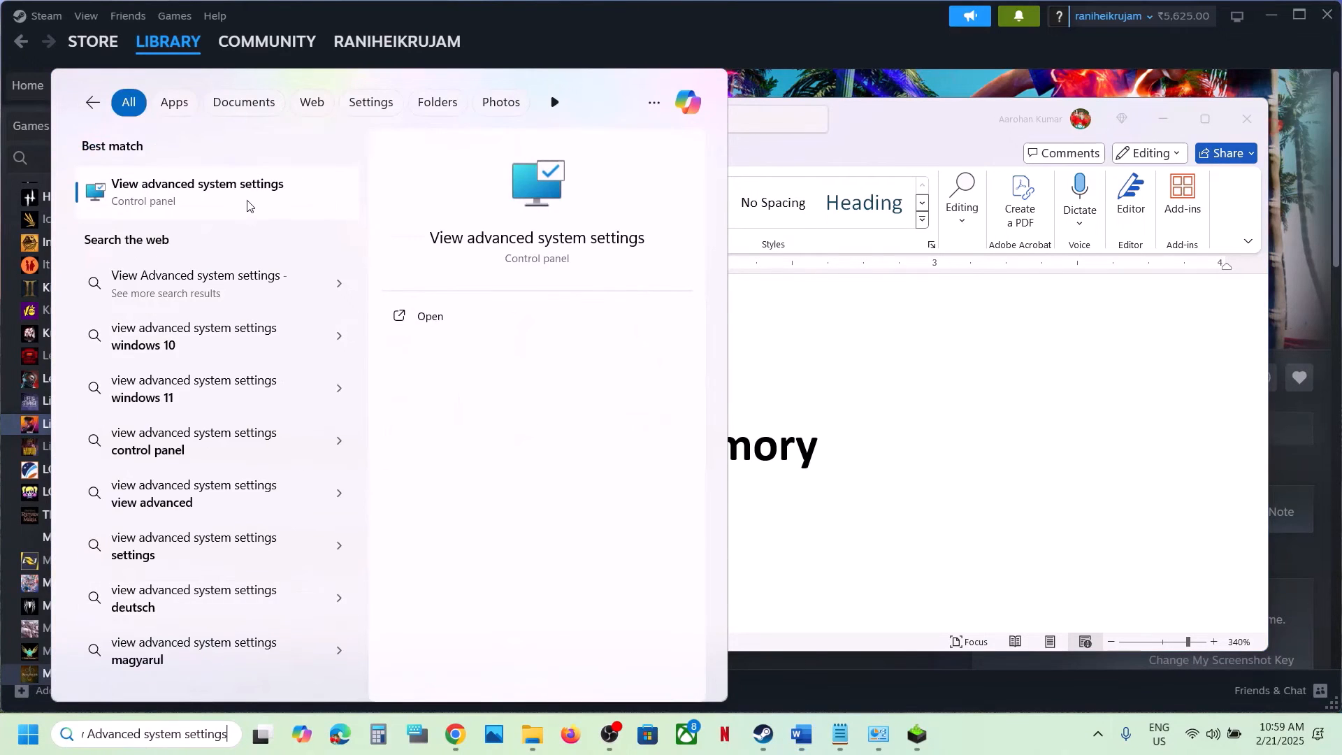
click(242, 209)
click(472, 290)
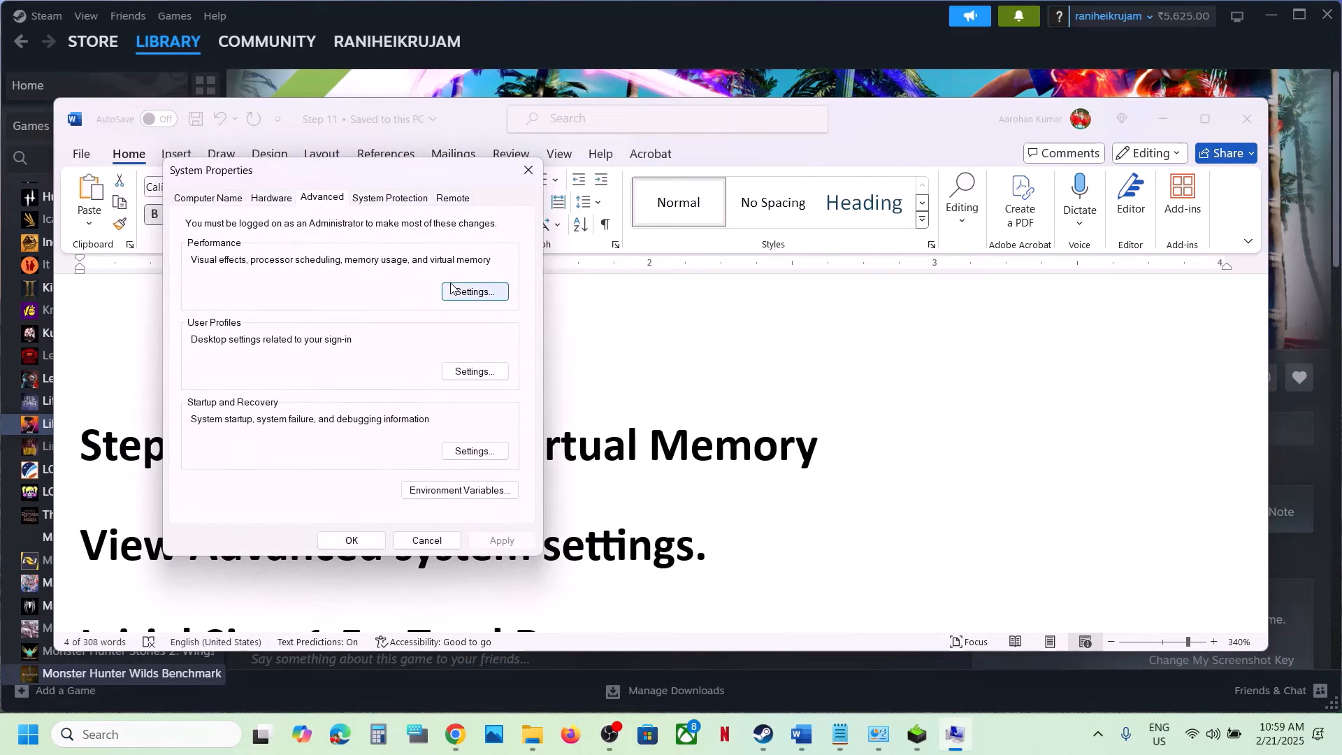
click(285, 201)
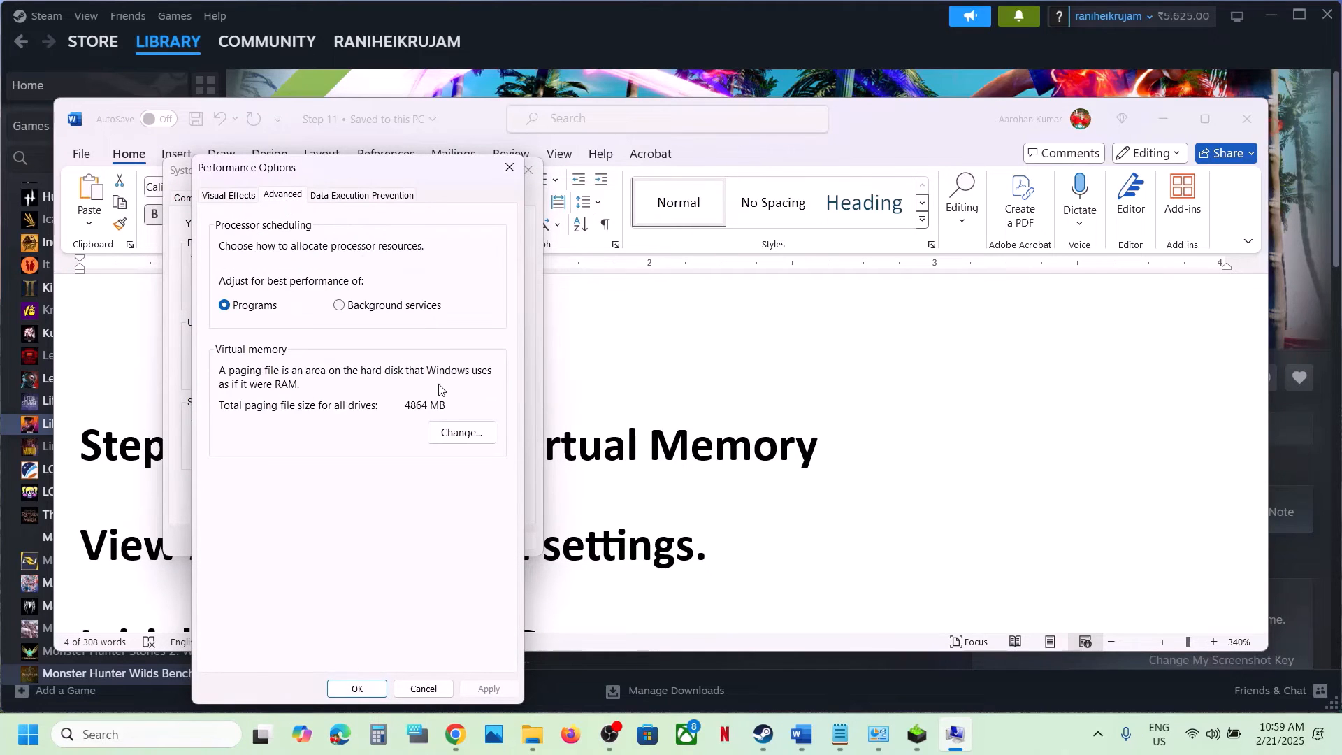
click(445, 435)
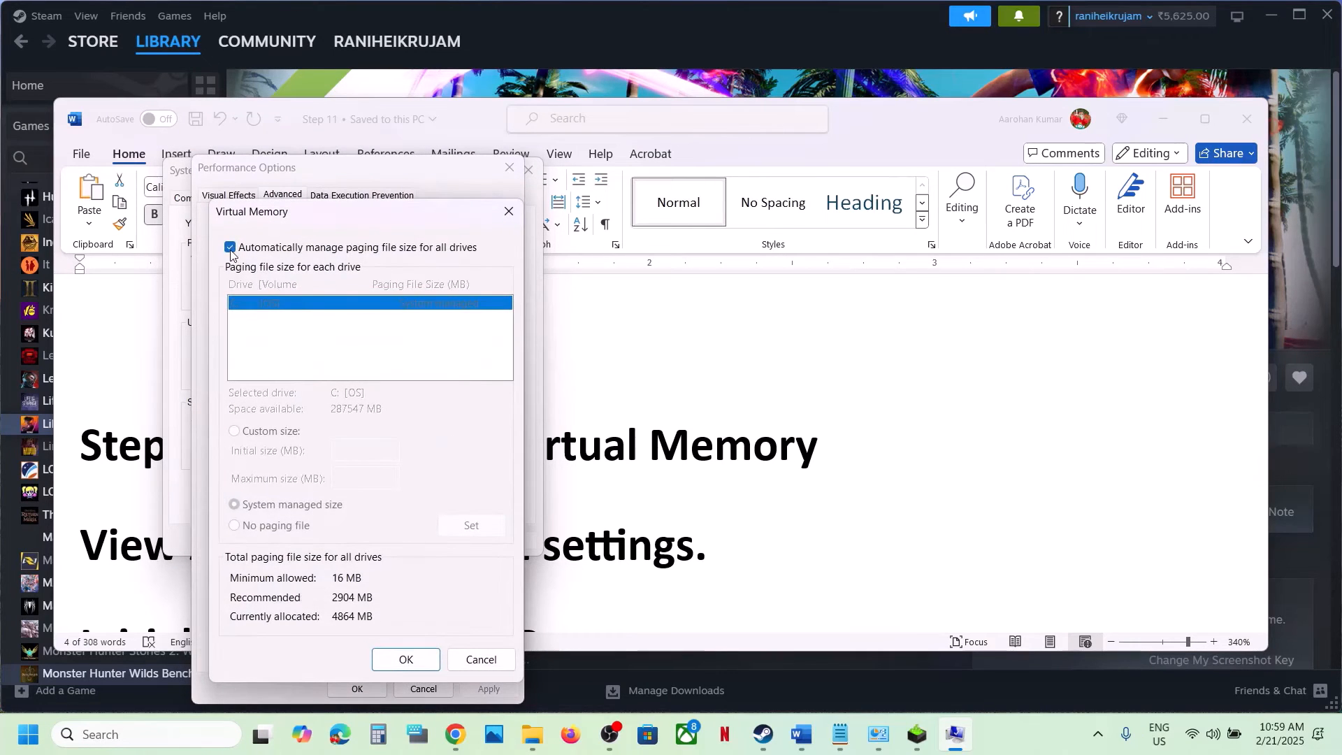
Disable automatic paging file management, use System managed size for drive C:, confirm the dialogs, and dismiss the restart request
click(230, 249)
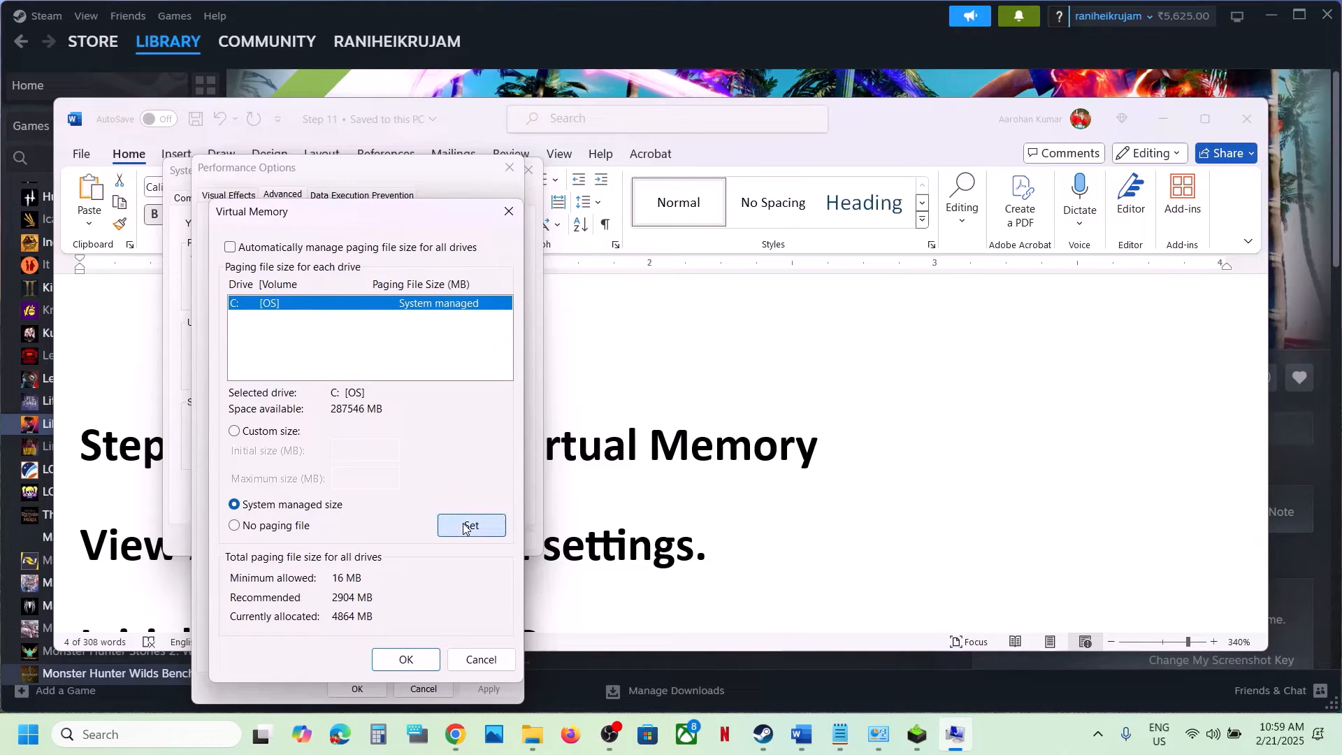
click(405, 659)
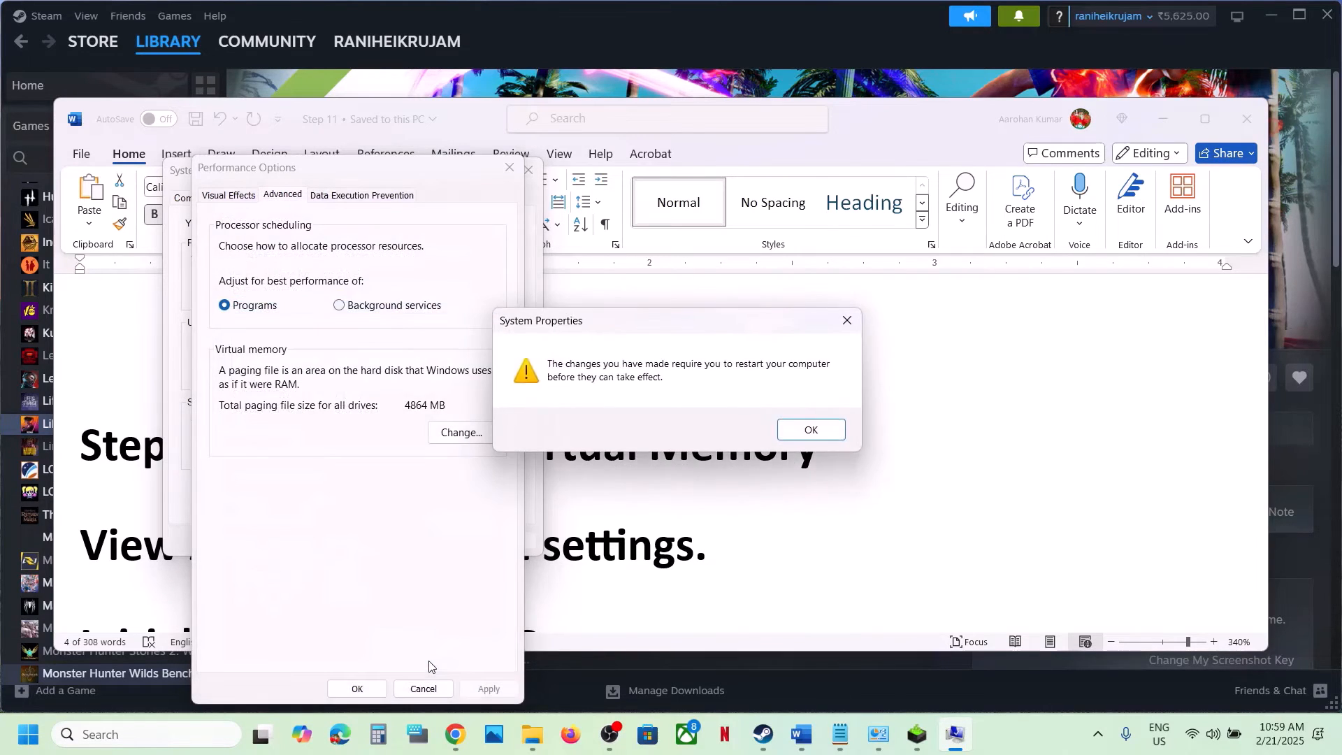
click(805, 429)
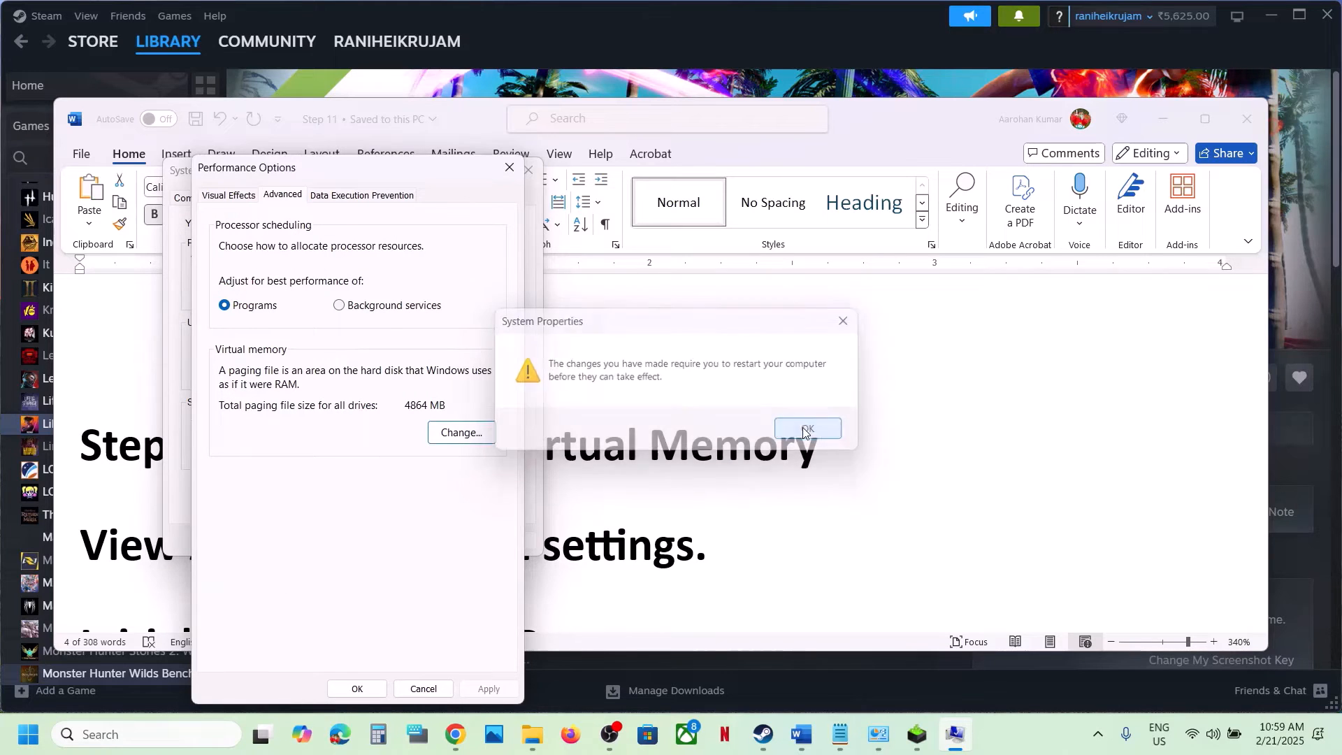
click(484, 690)
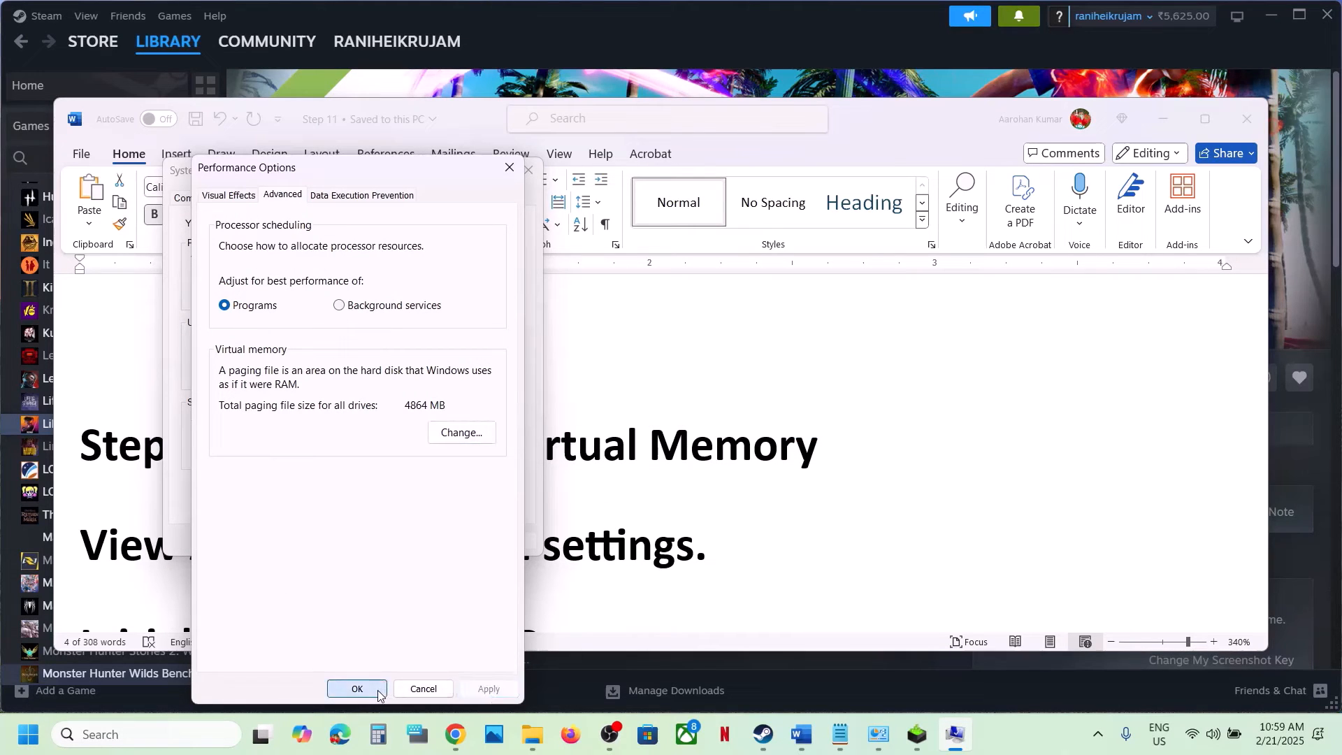
click(355, 690)
click(352, 540)
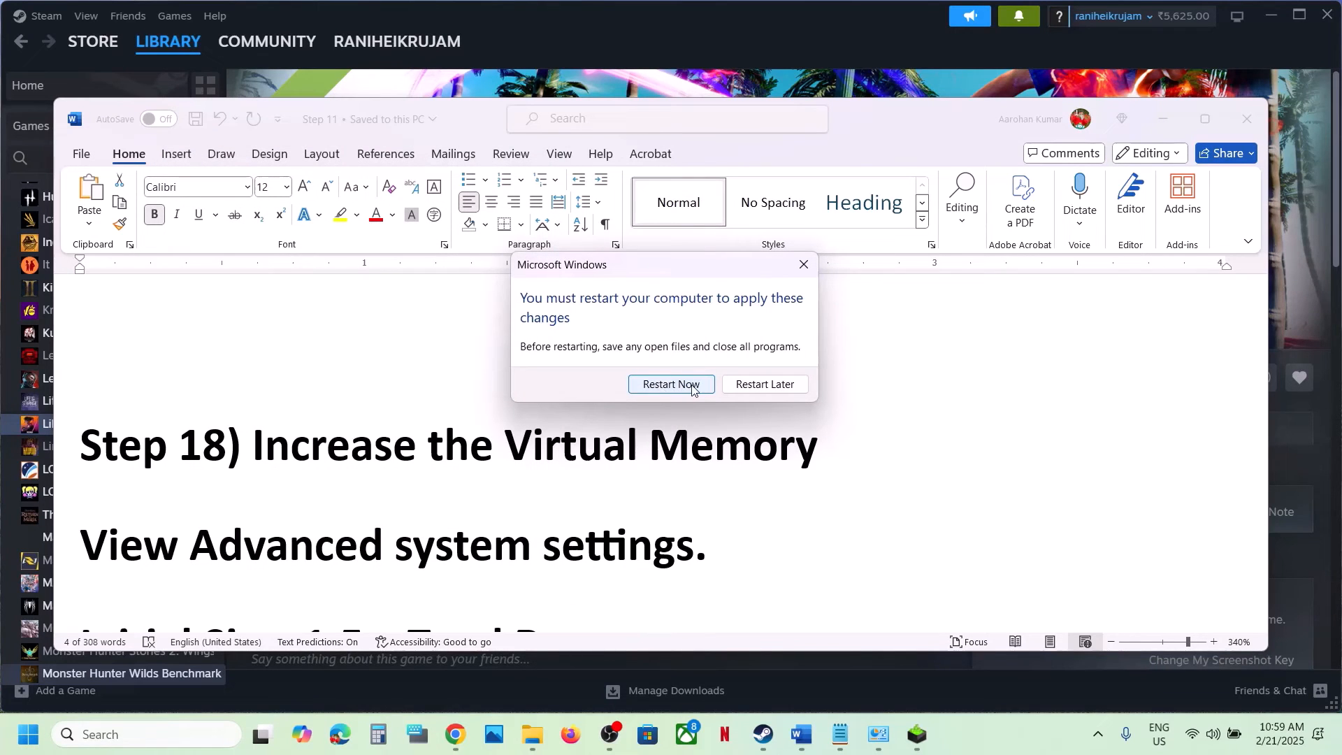
click(804, 265)
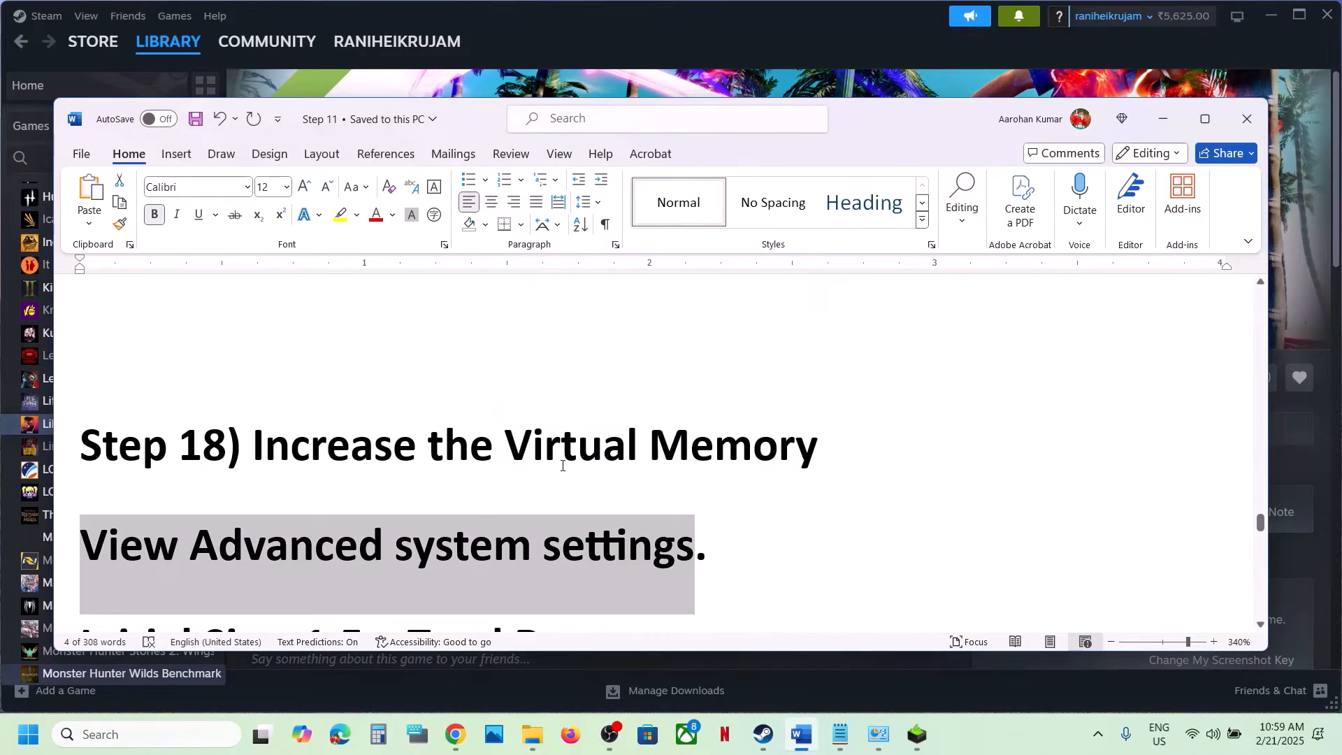
Copy "View Advanced system settings" from the instructions, search Windows for it, and open the matching Control Panel result
scroll(562, 466, down, 1)
drag(287, 411, 809, 387)
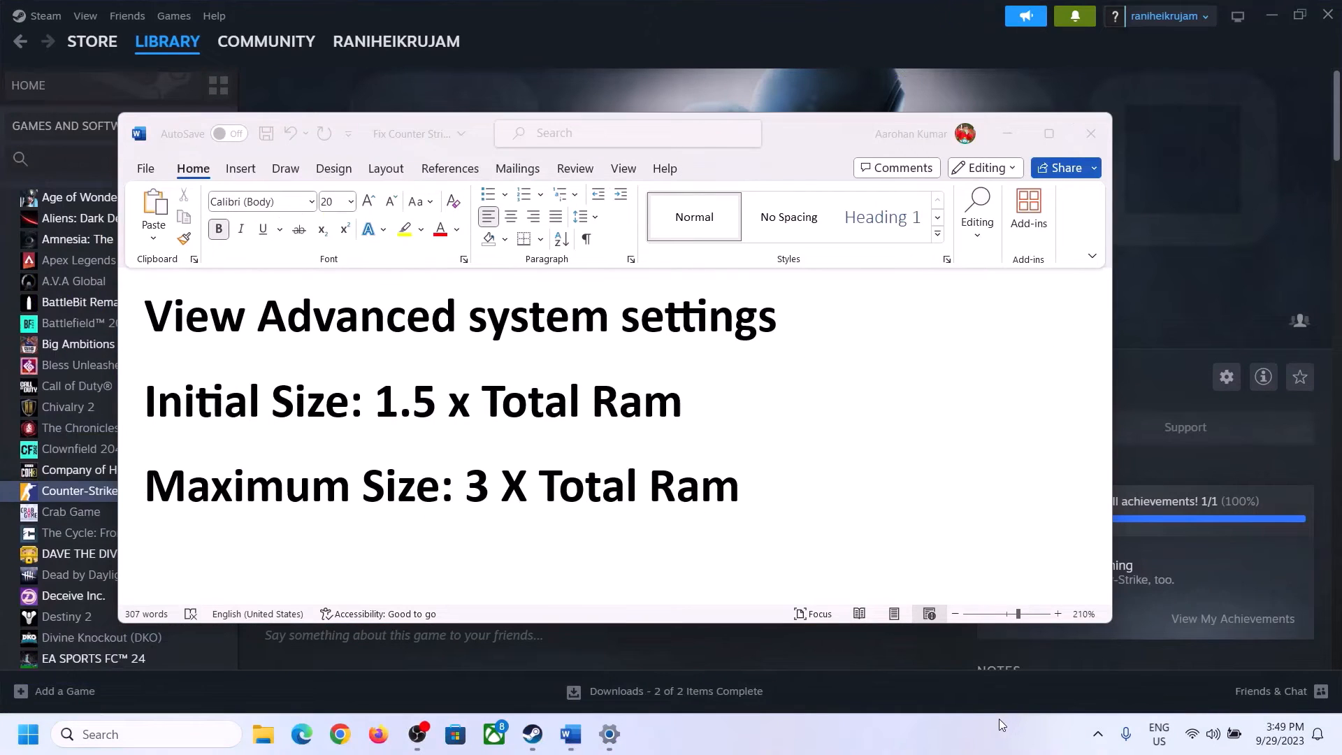
click(227, 327)
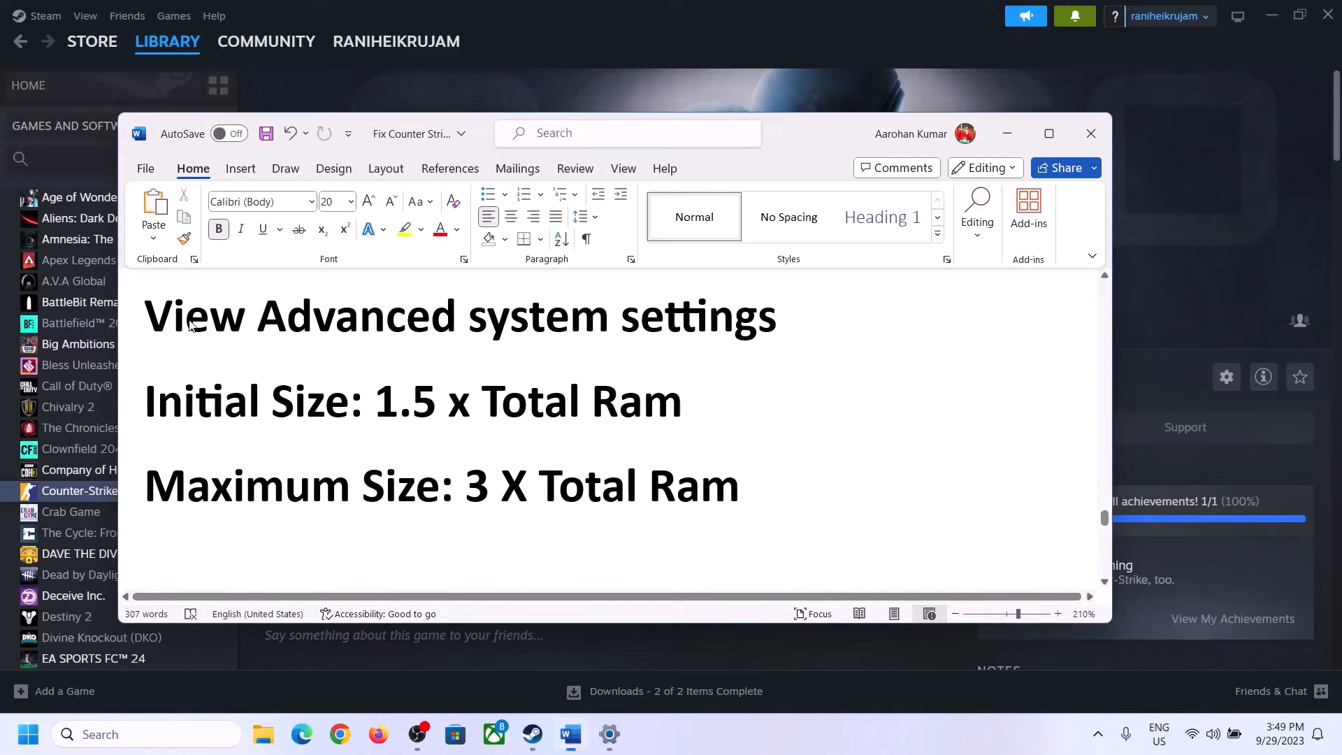
drag(145, 318, 733, 338)
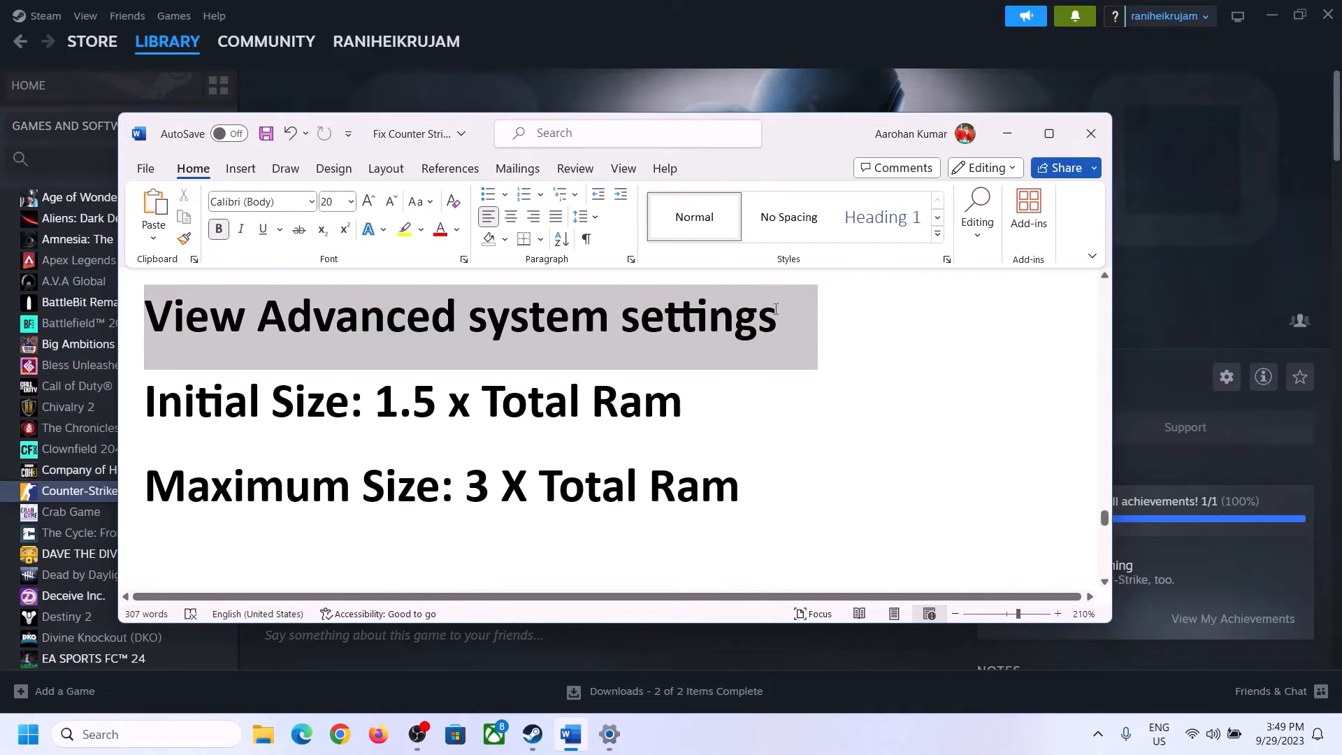
key(ctrl+c)
click(160, 734)
key(ctrl+v)
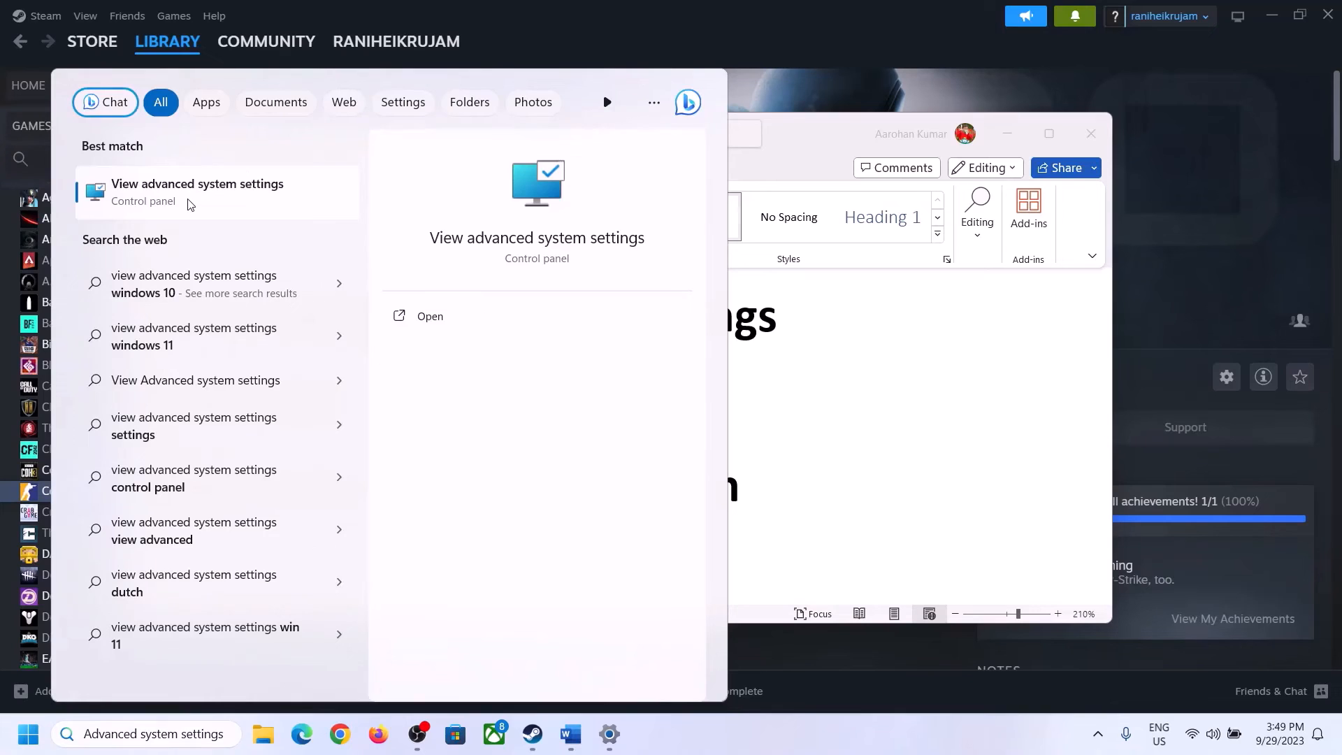
click(189, 202)
drag(278, 135, 599, 242)
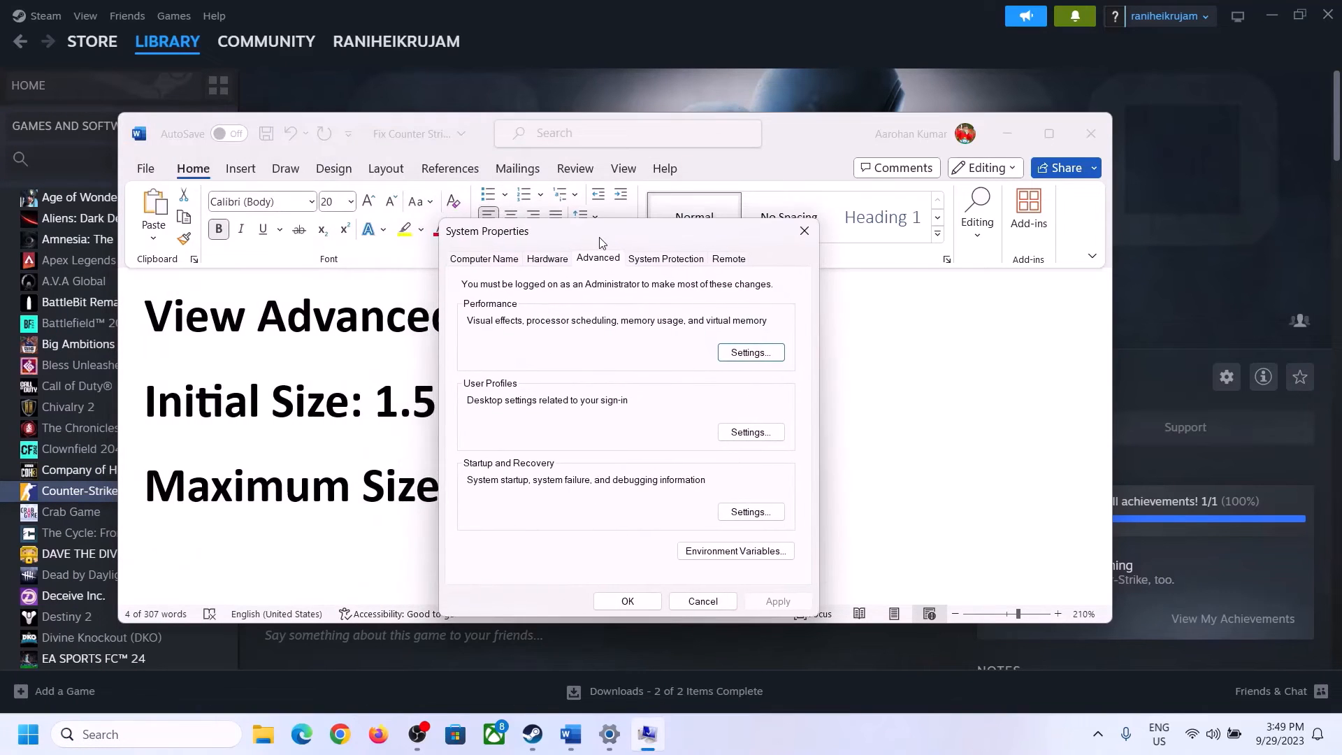
Open the Virtual Memory dialog from the advanced performance options, disable automatic paging file management, and choose Custom size for drive C:
click(751, 353)
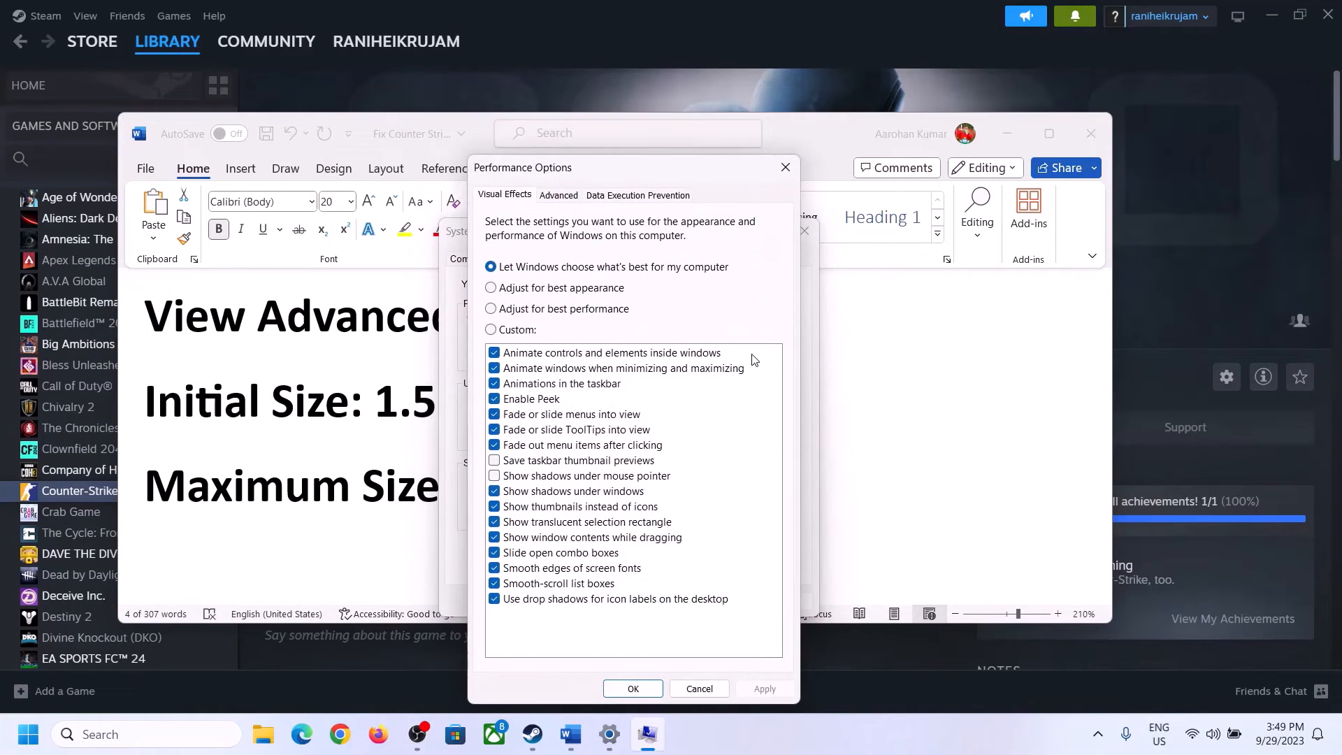
click(566, 199)
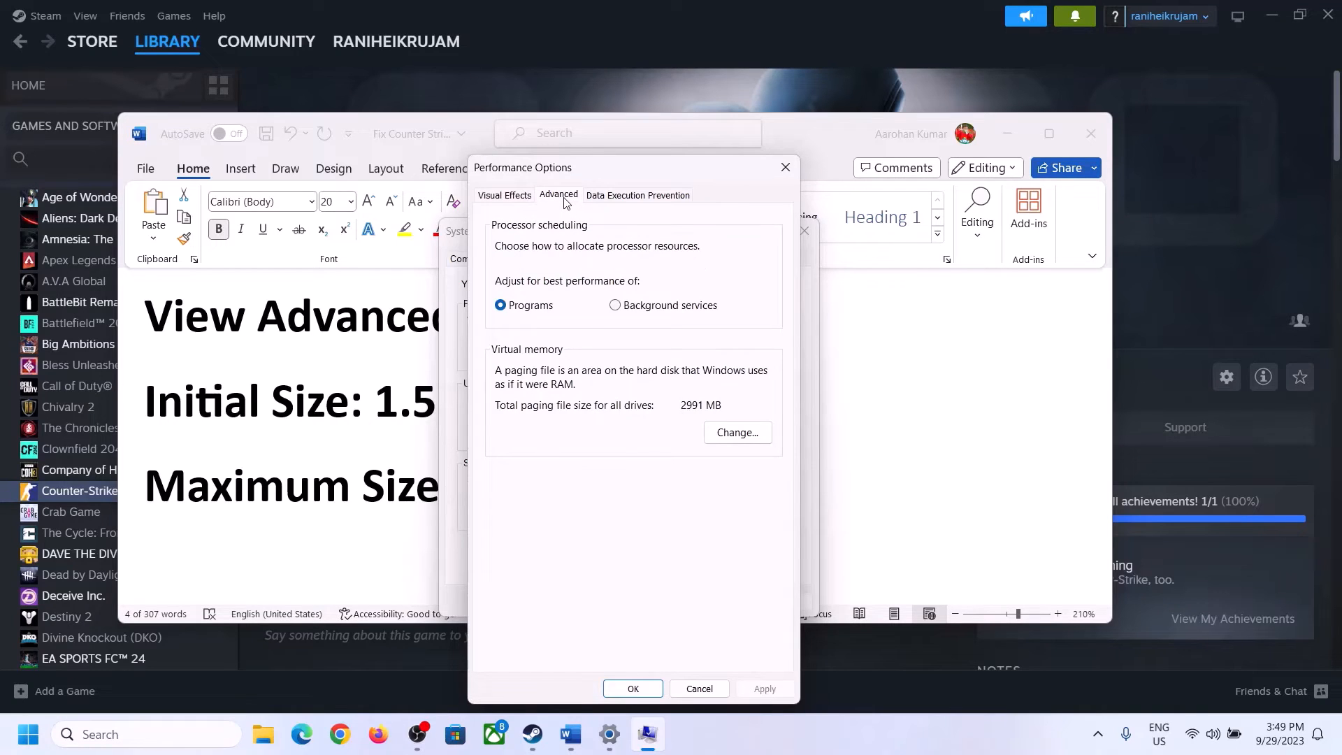
click(741, 433)
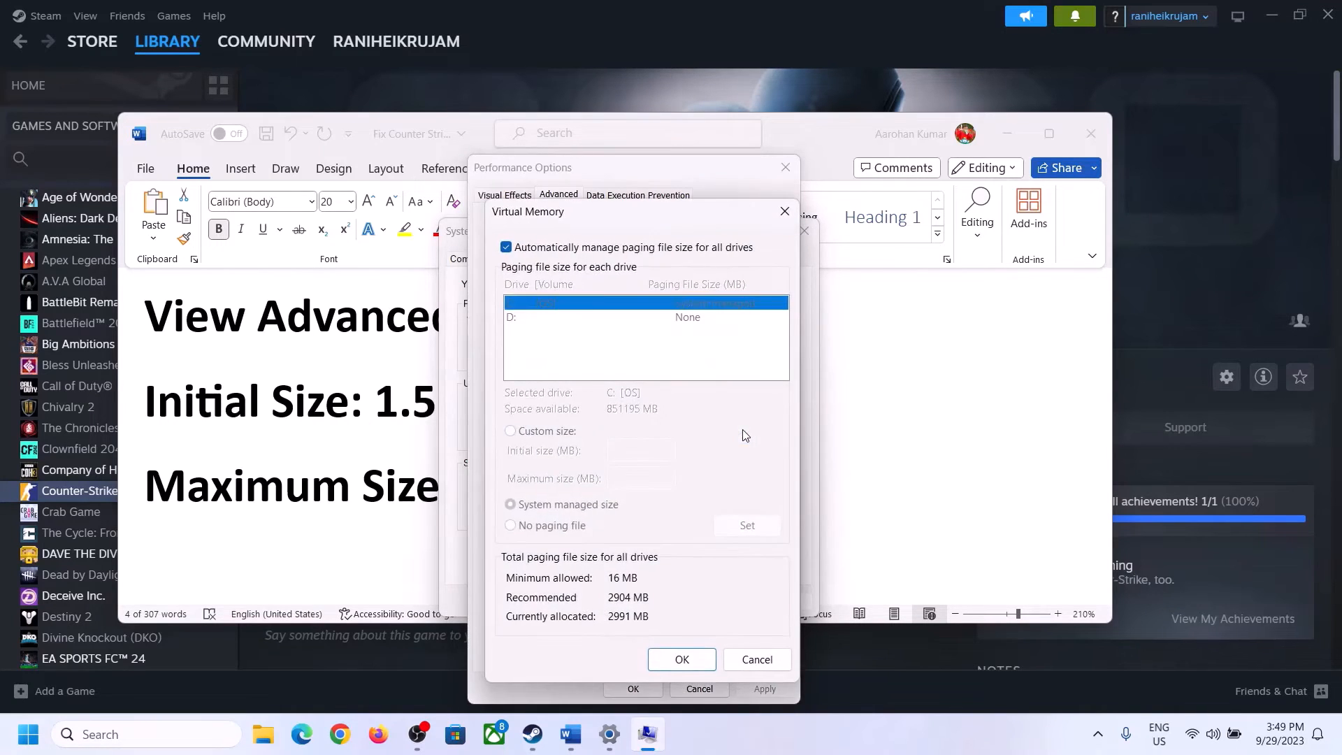
click(506, 249)
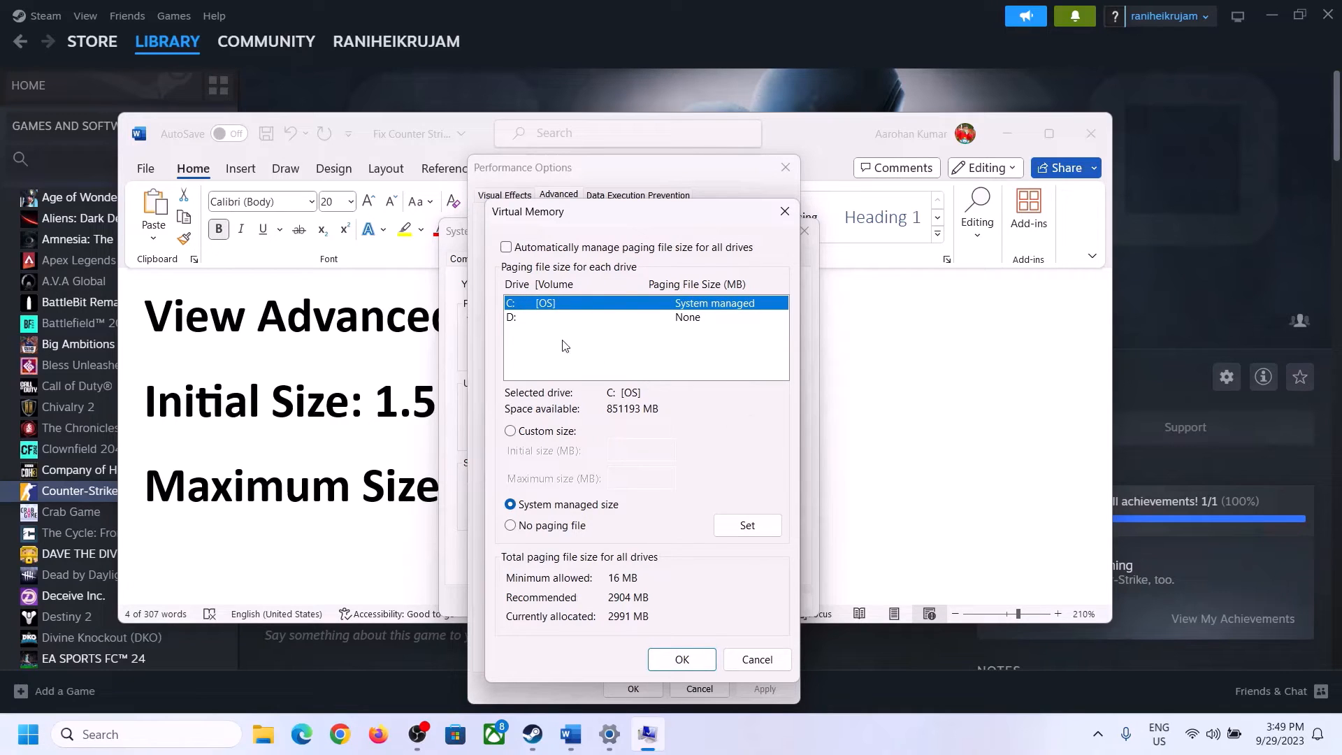
click(511, 432)
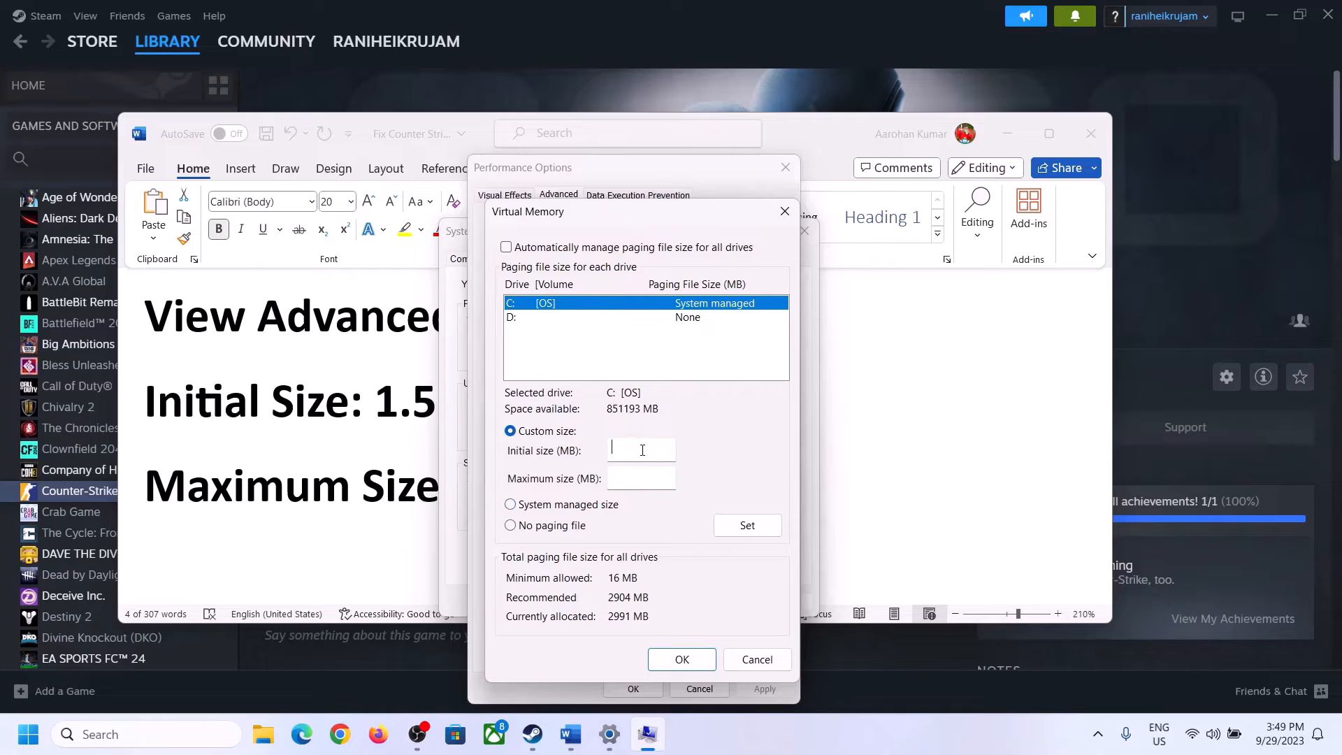
Check the initial size rule in the instructions and look up the installed RAM on the system's About page
click(368, 417)
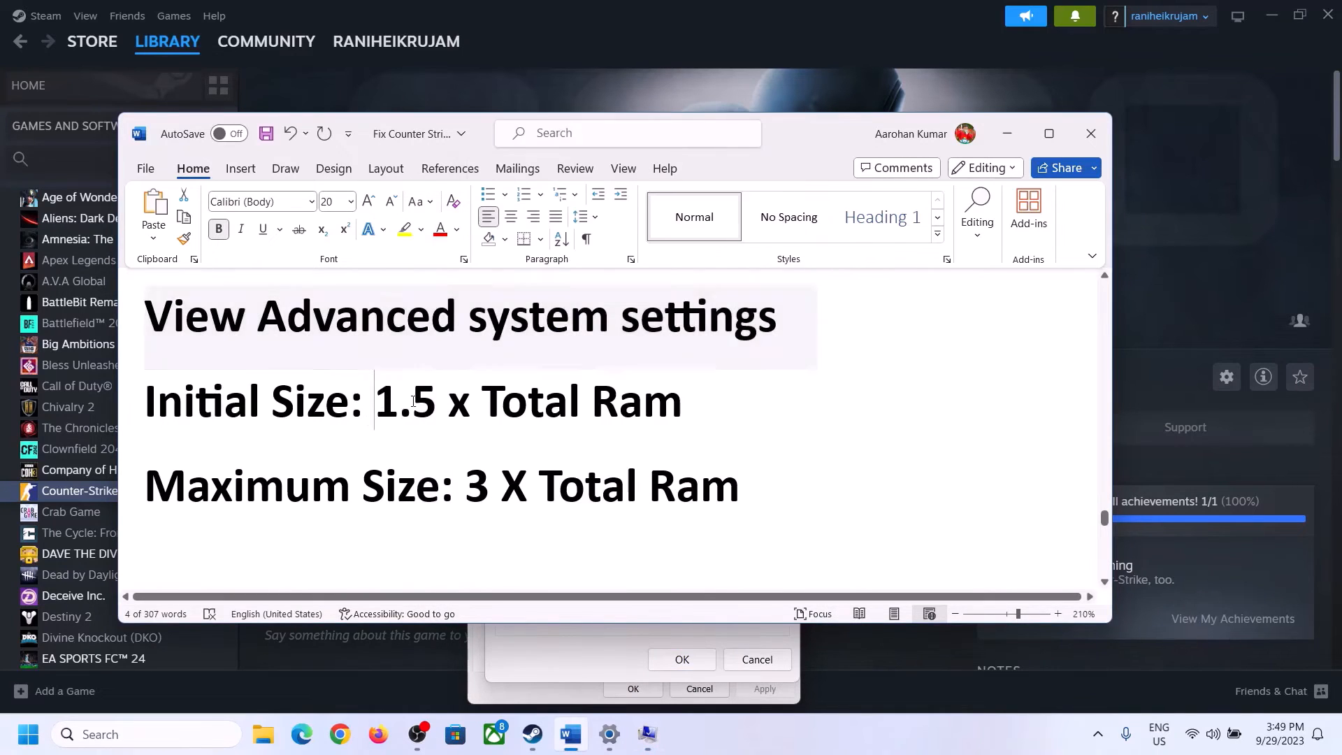
drag(414, 402, 696, 413)
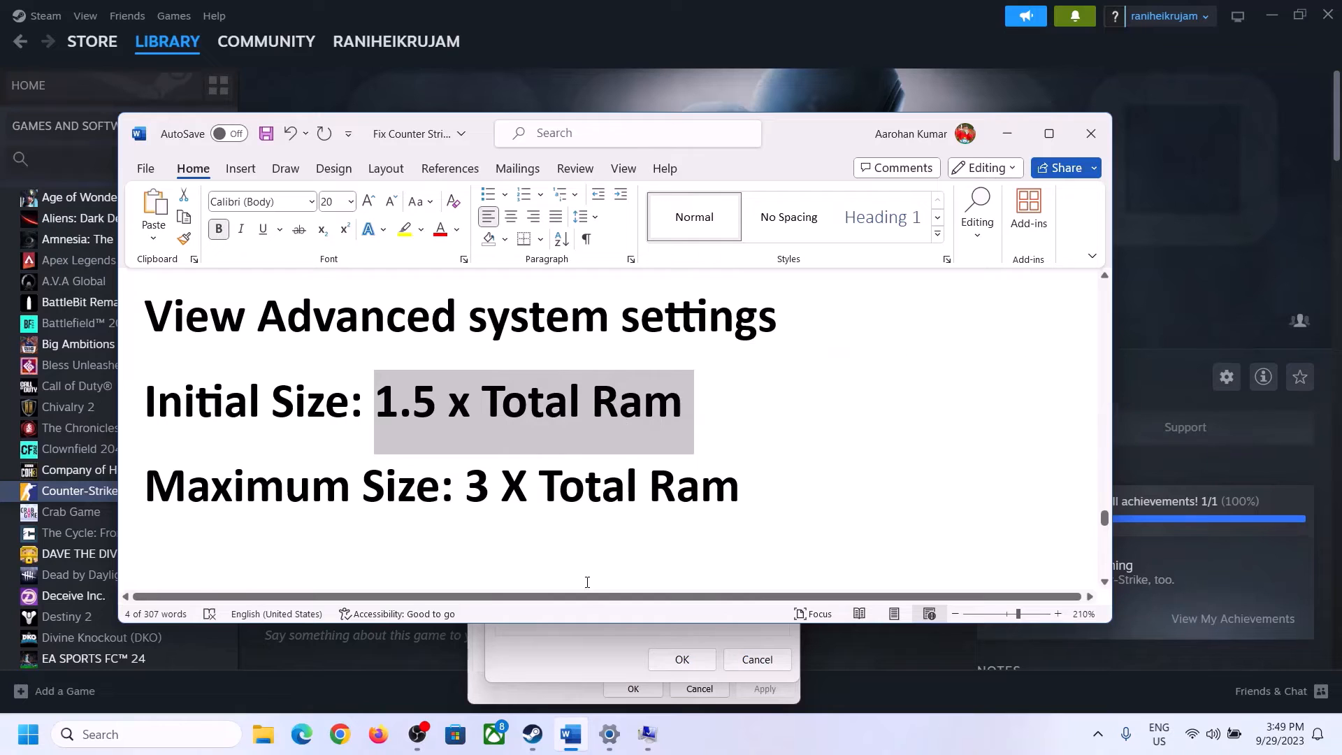
click(611, 735)
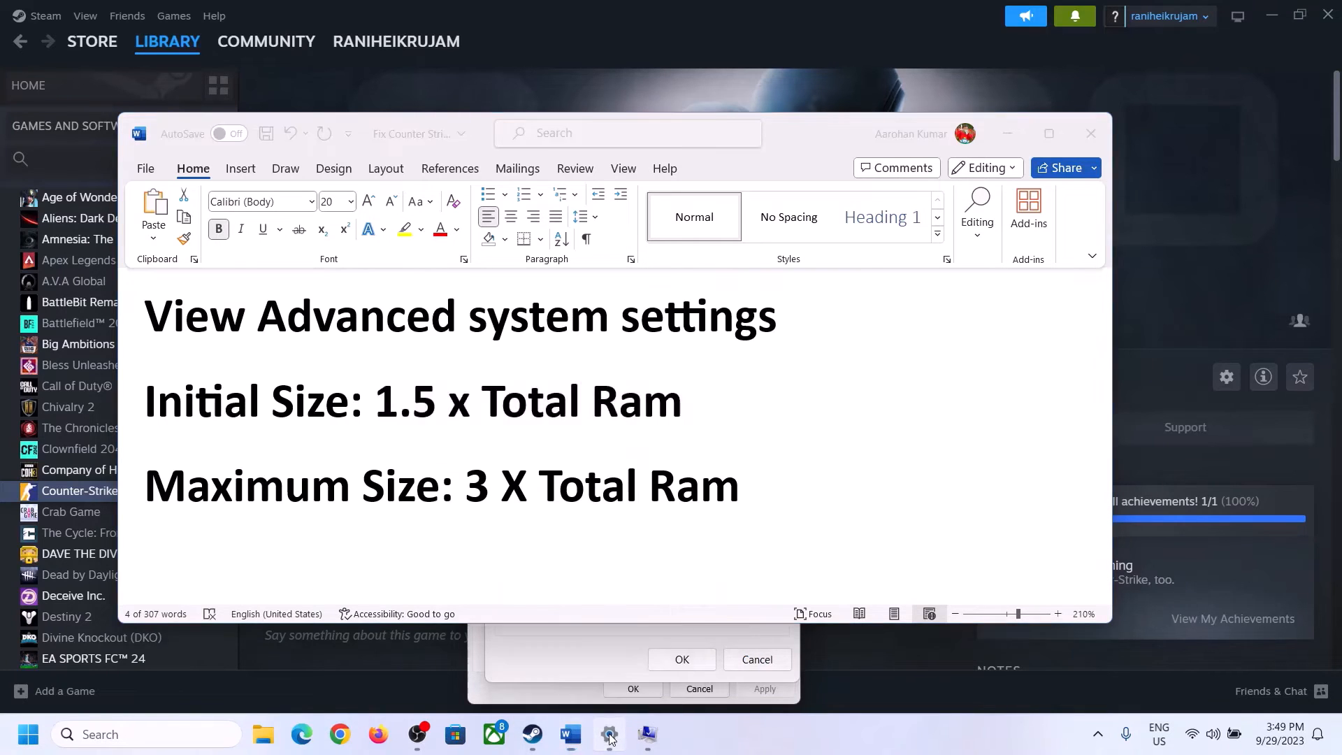
click(59, 234)
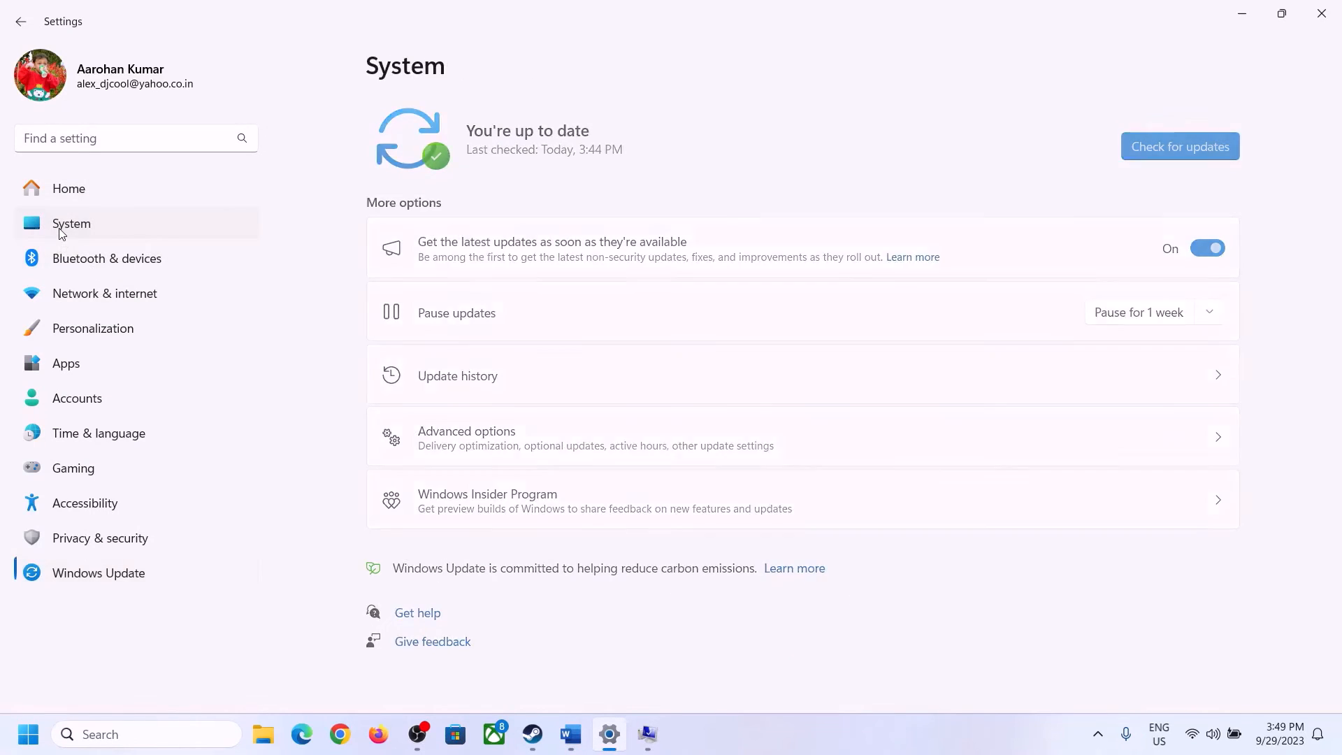
scroll(476, 576, down, 10)
click(443, 661)
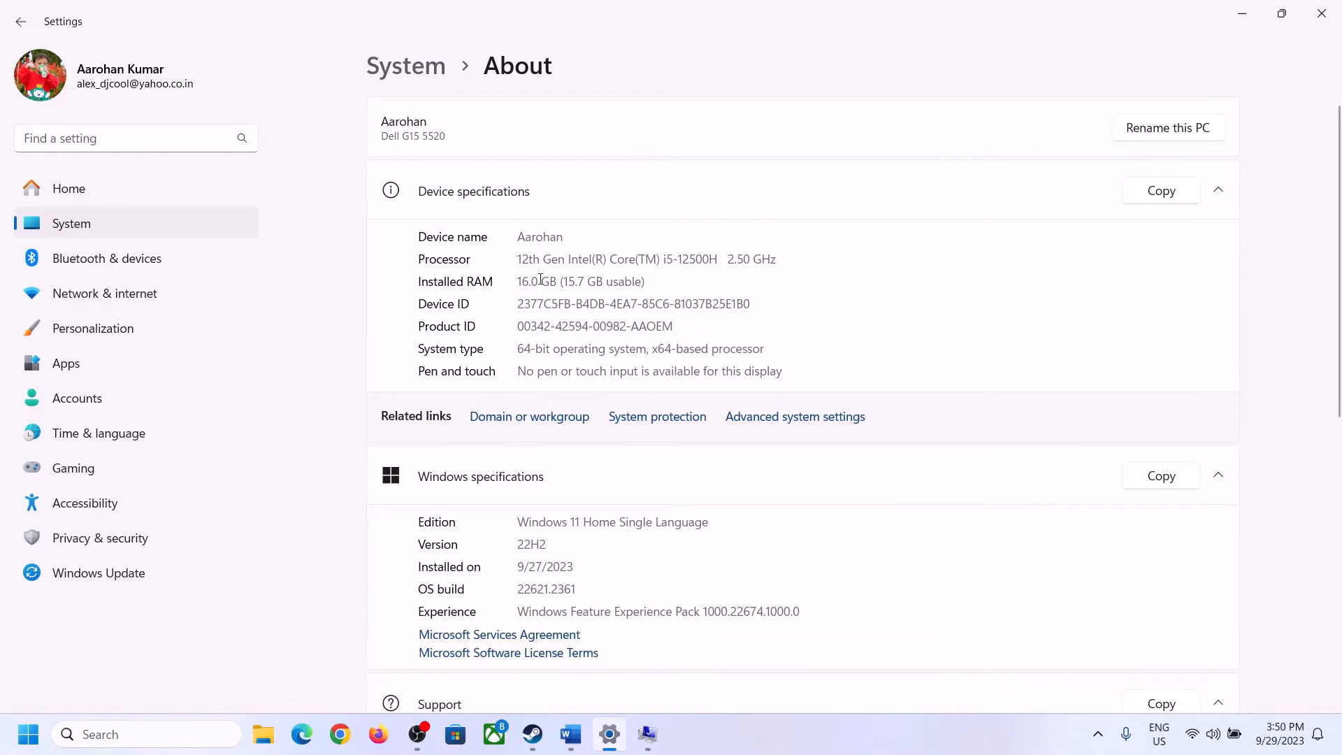
drag(528, 281, 511, 283)
click(540, 284)
drag(530, 280, 511, 280)
Bring the Virtual Memory dialog back, launch Calculator with the Run command "calc", and place it beside the dialog
click(646, 736)
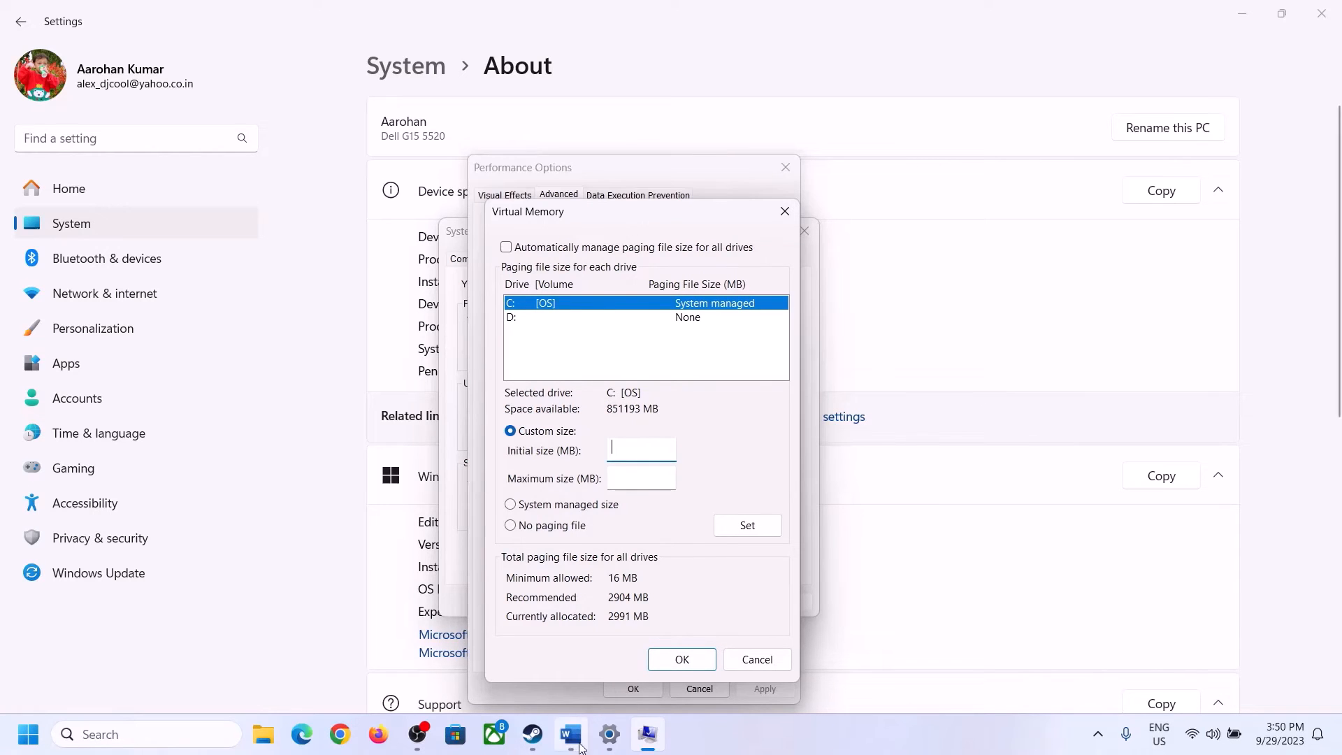
key(super+r)
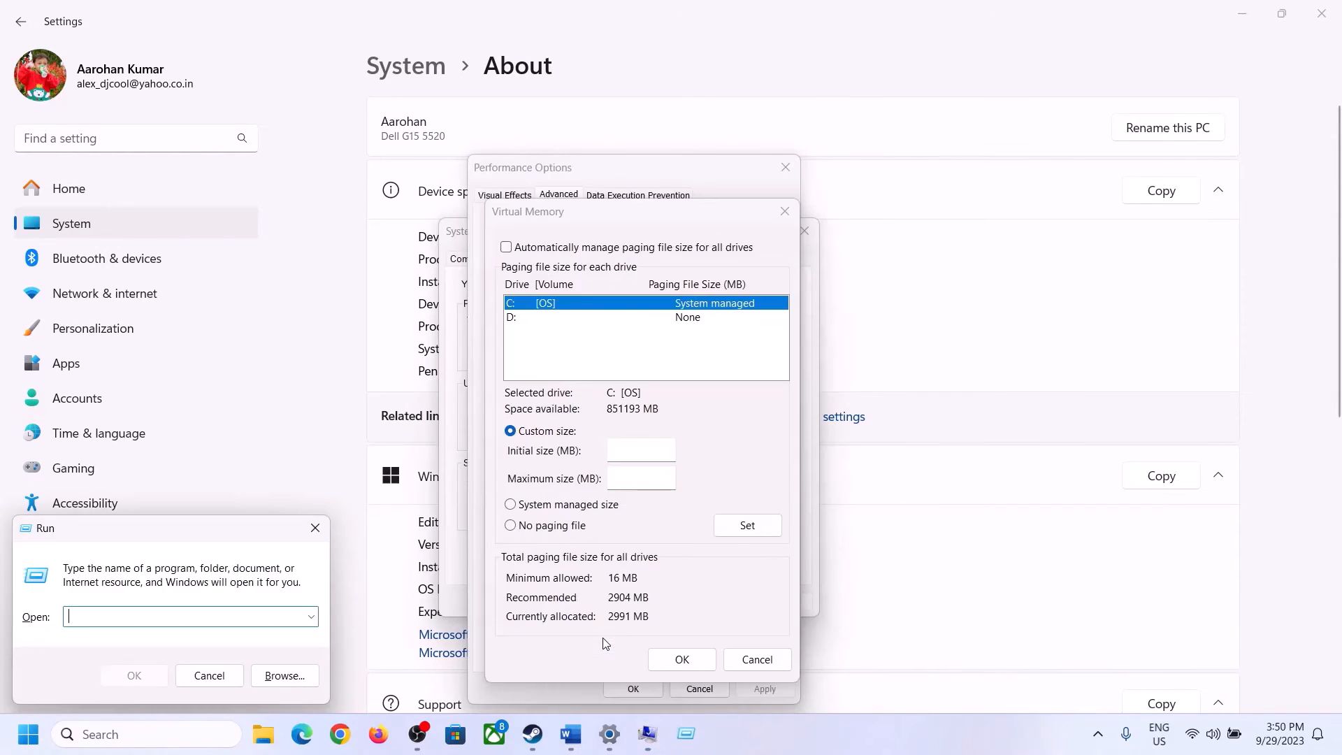
text(calc)
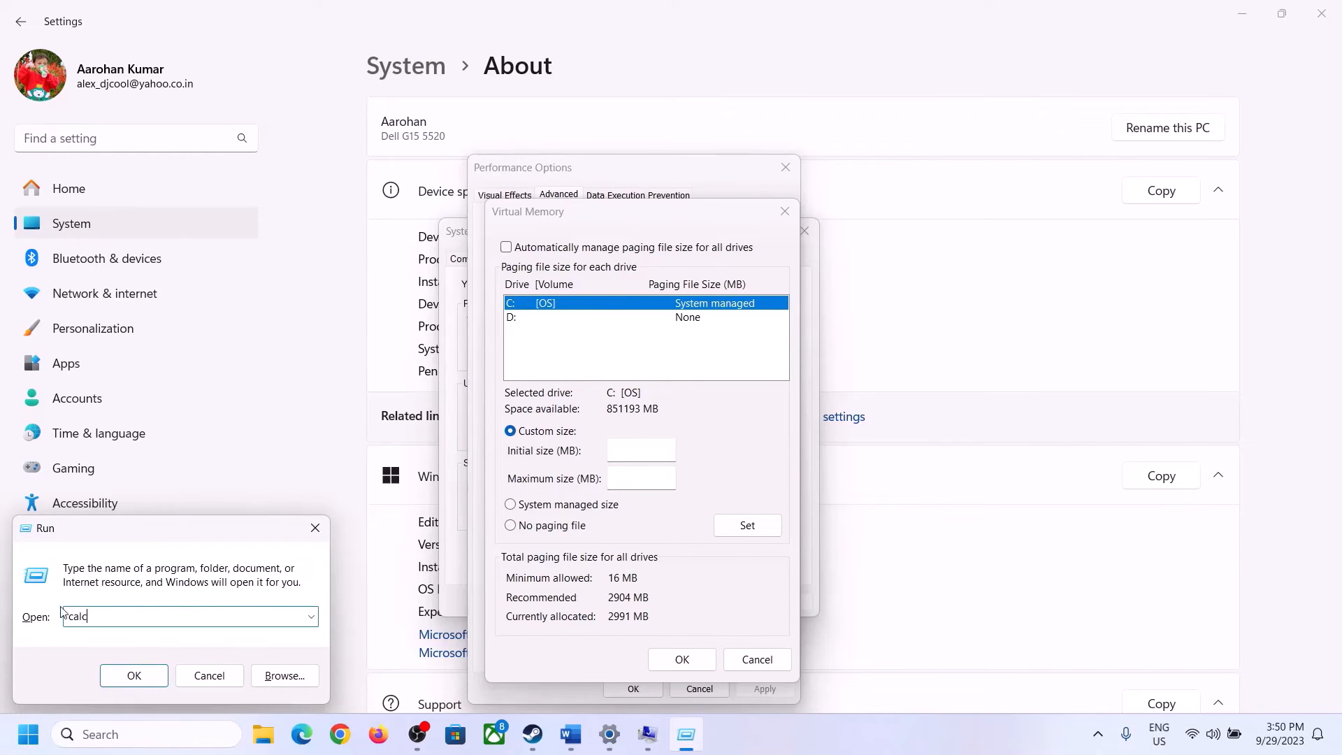
click(126, 676)
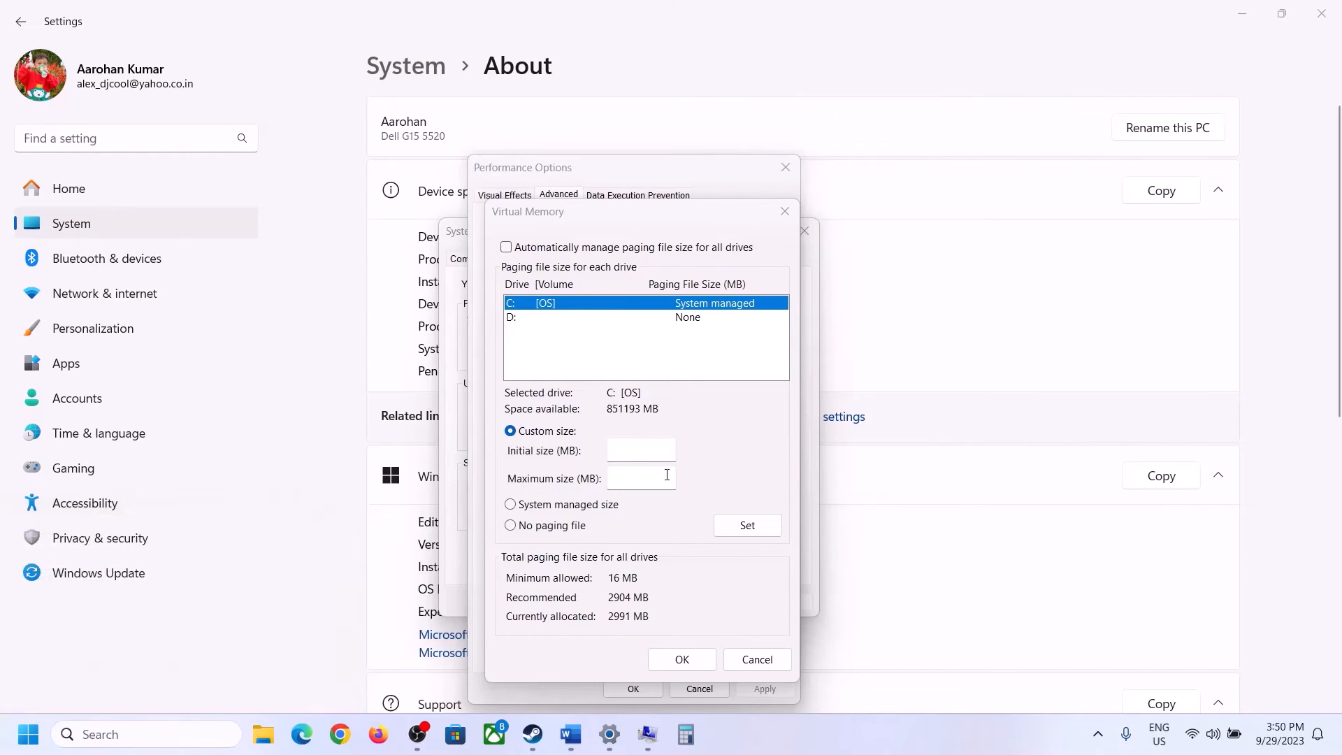
drag(173, 30, 986, 235)
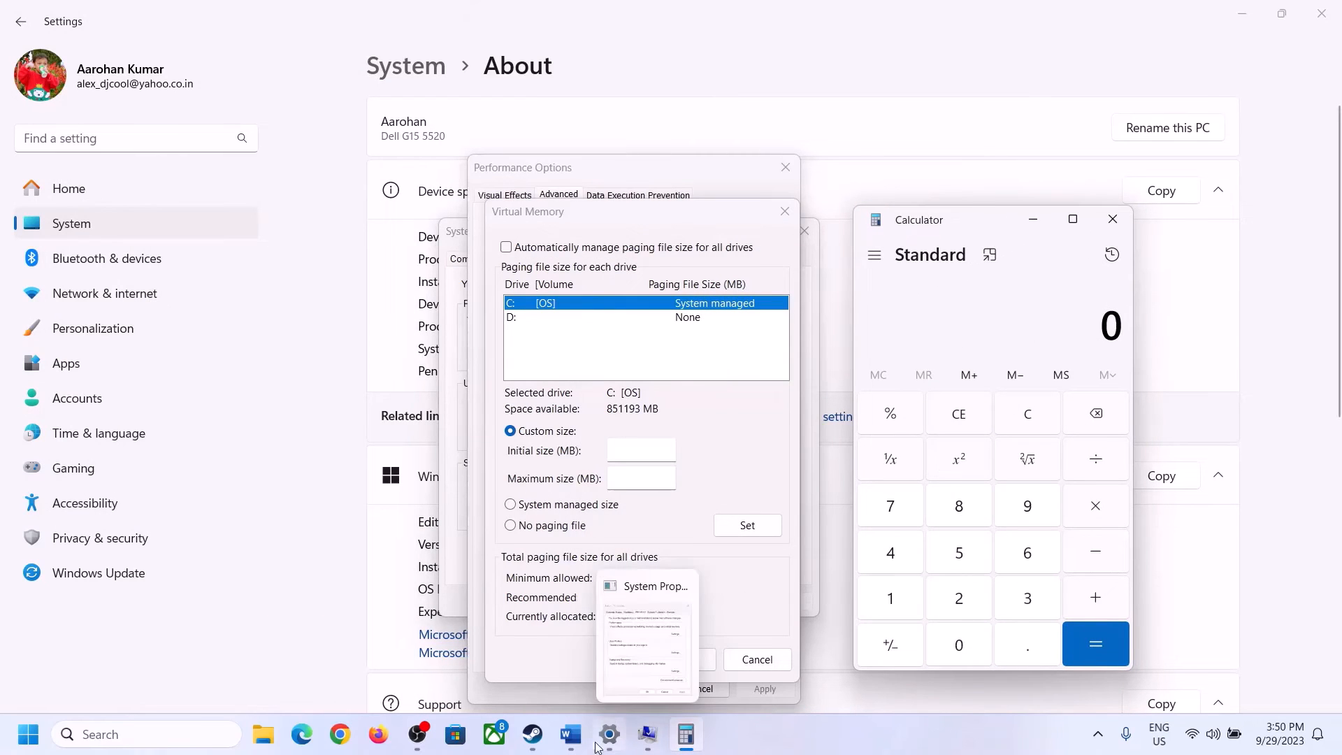
Recheck the initial size rule and multiply 16 by 1024 in Calculator to convert the installed RAM to megabytes
click(569, 737)
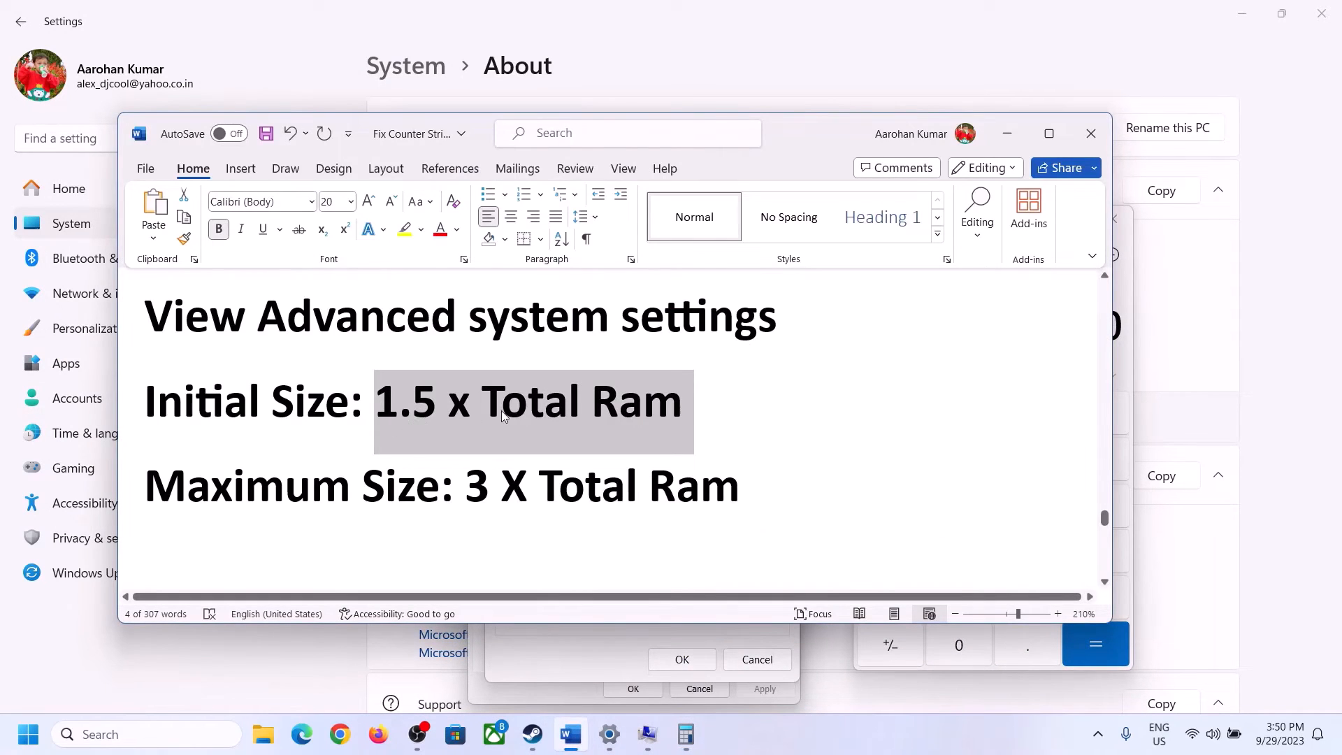
click(699, 732)
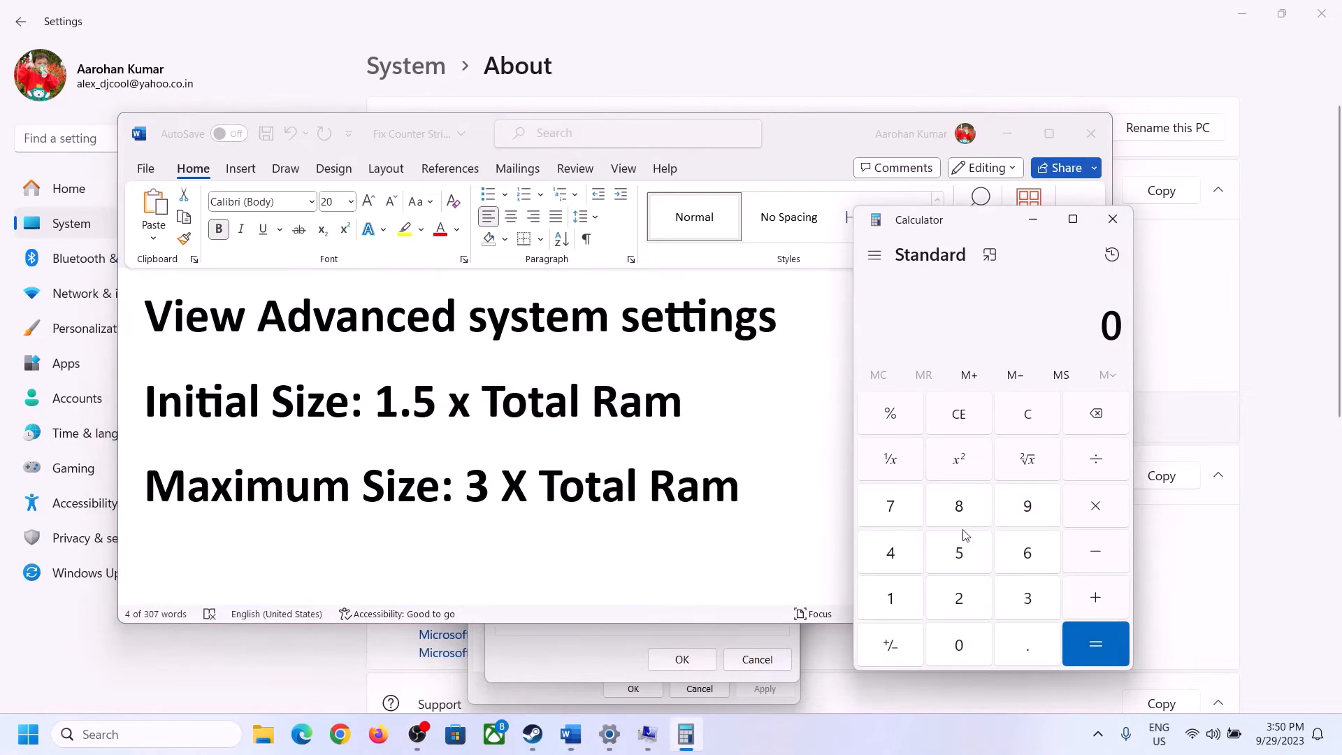
click(891, 601)
click(1023, 561)
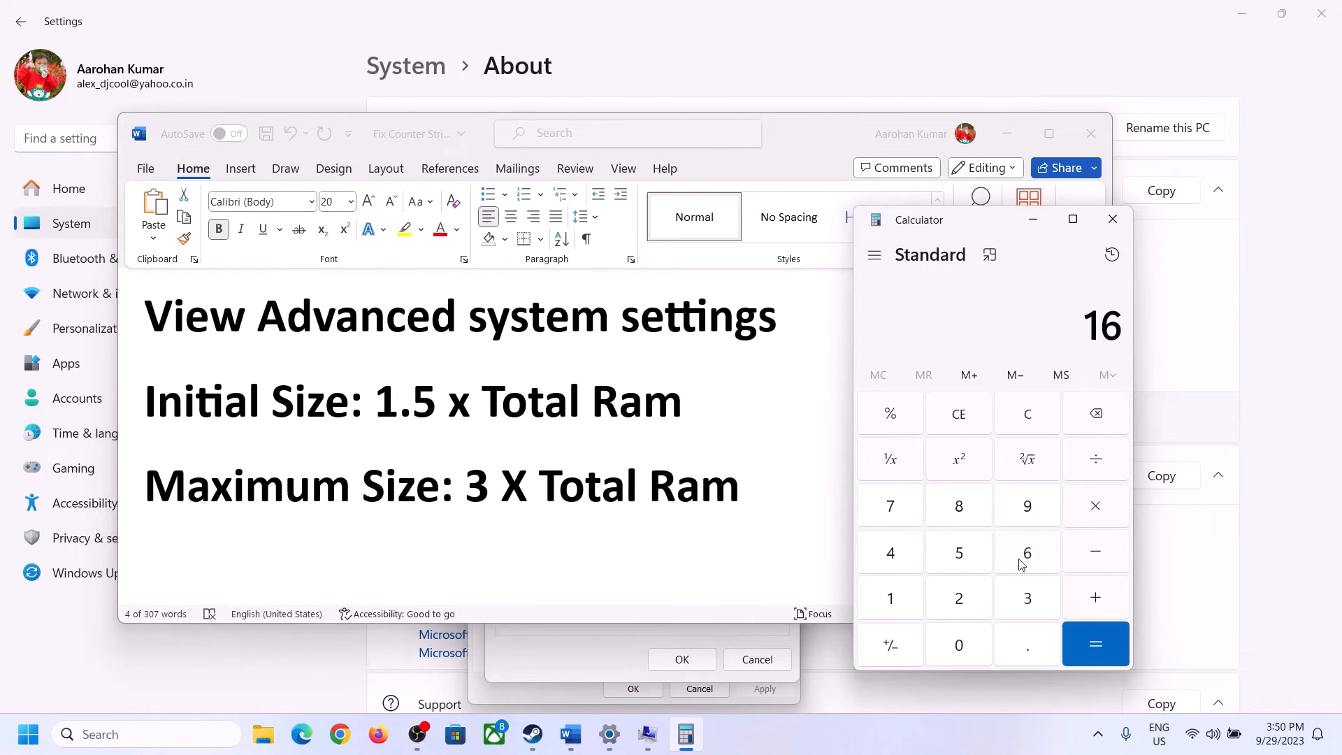
click(1030, 425)
click(902, 599)
click(1025, 556)
click(1097, 518)
click(890, 605)
click(961, 655)
click(959, 598)
click(900, 560)
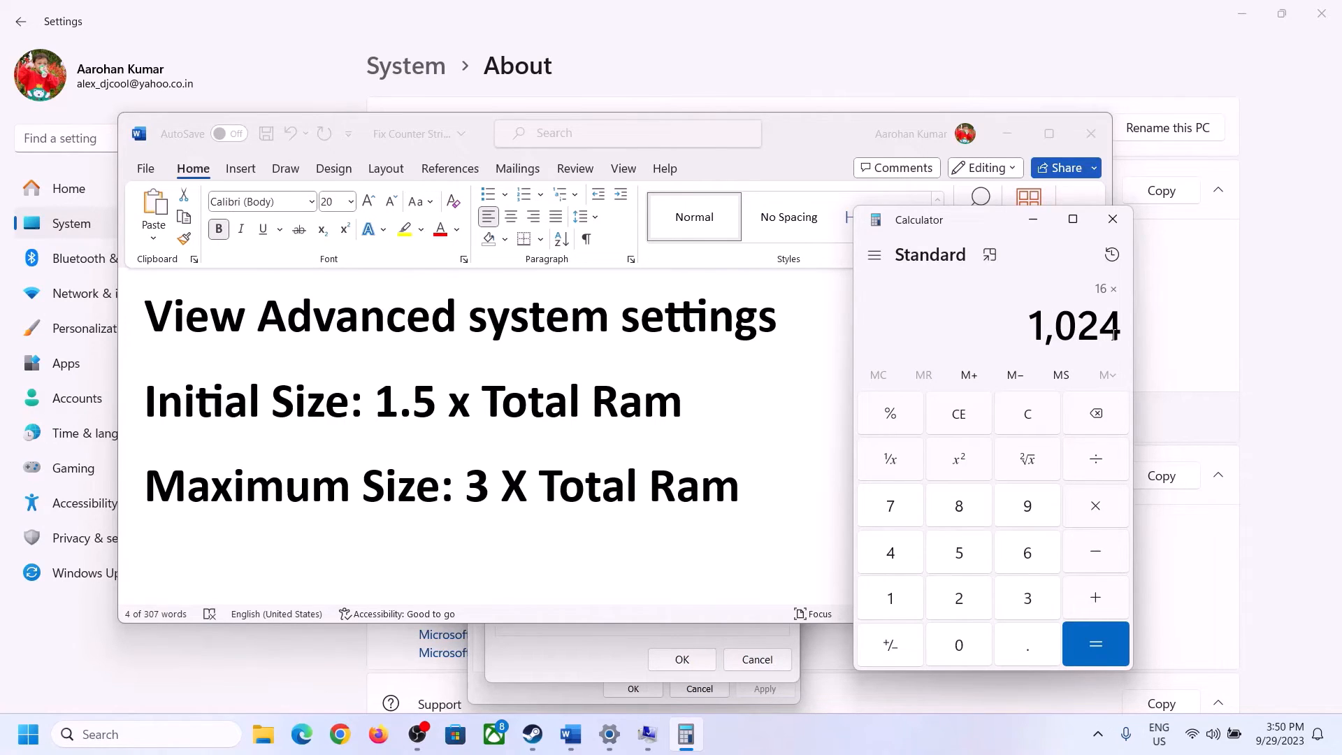
click(1095, 648)
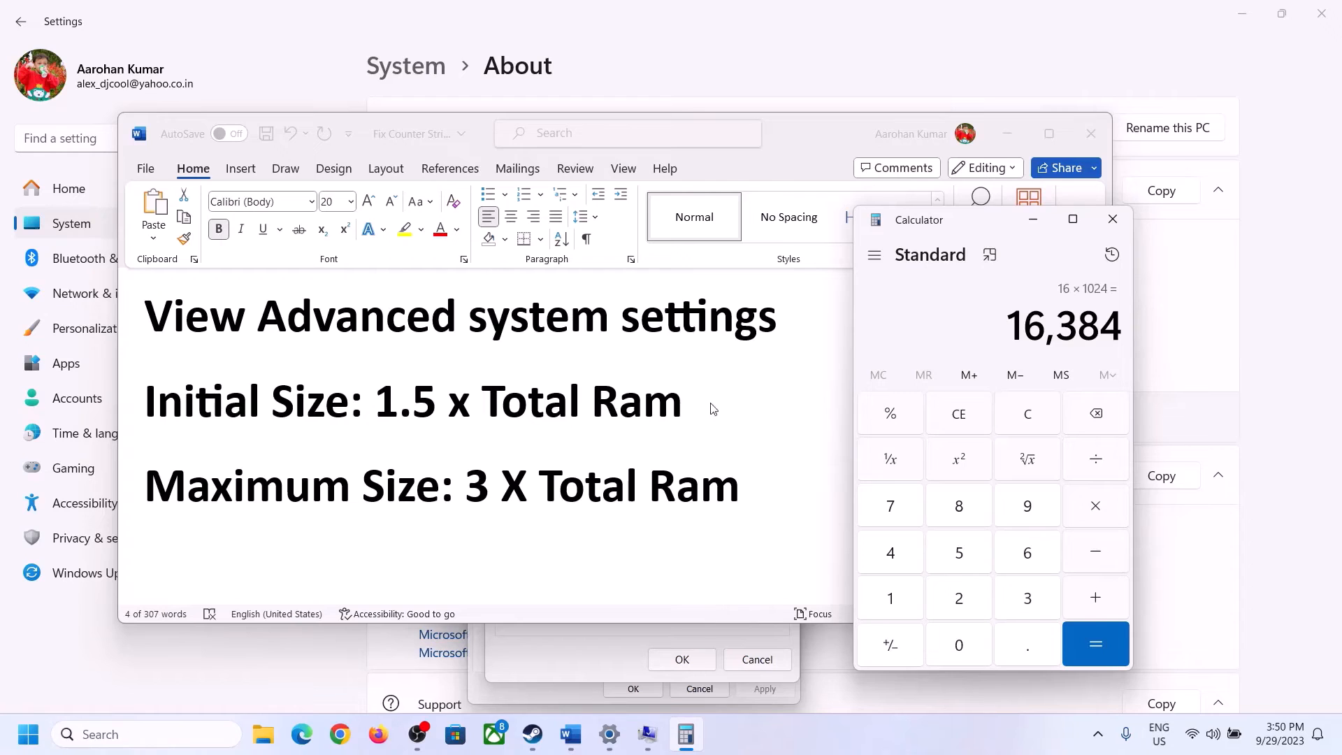
Multiply the RAM in megabytes by 1.5 to calculate the initial paging file size
click(1100, 514)
click(908, 602)
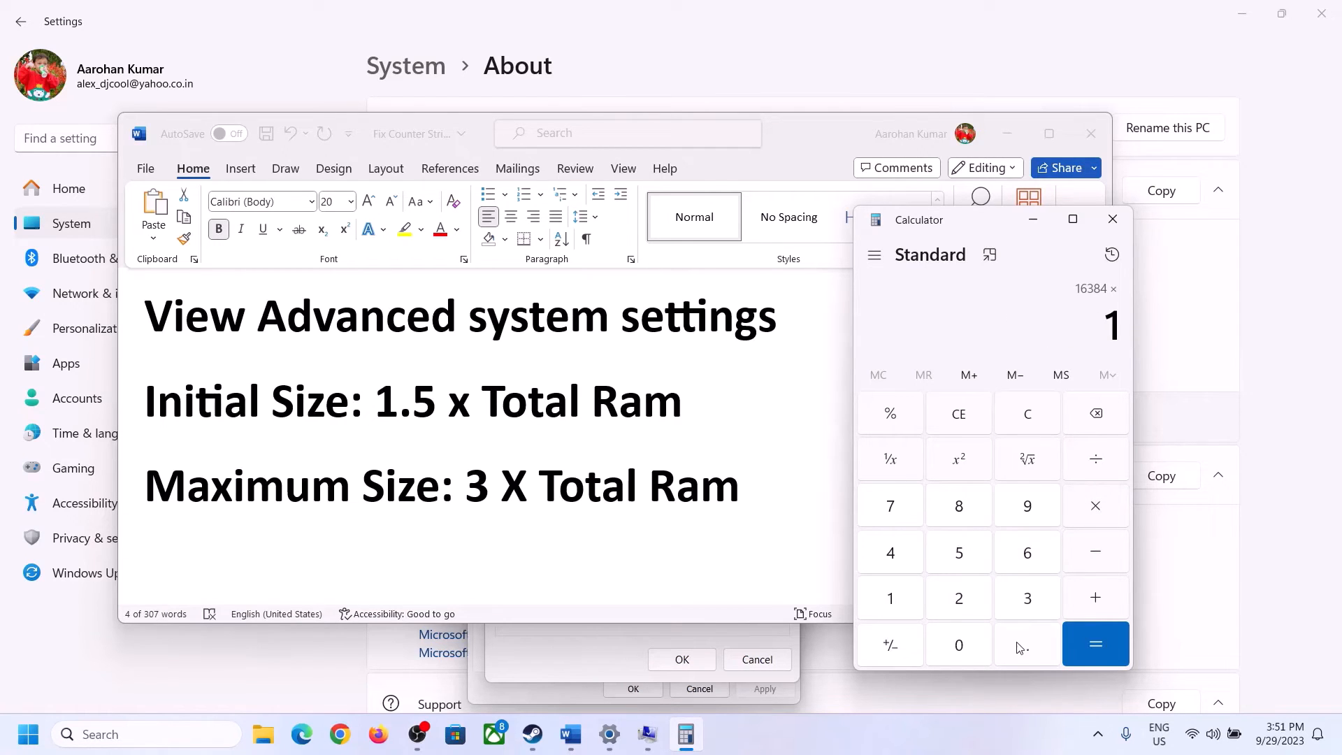
click(1022, 644)
click(966, 556)
click(1095, 638)
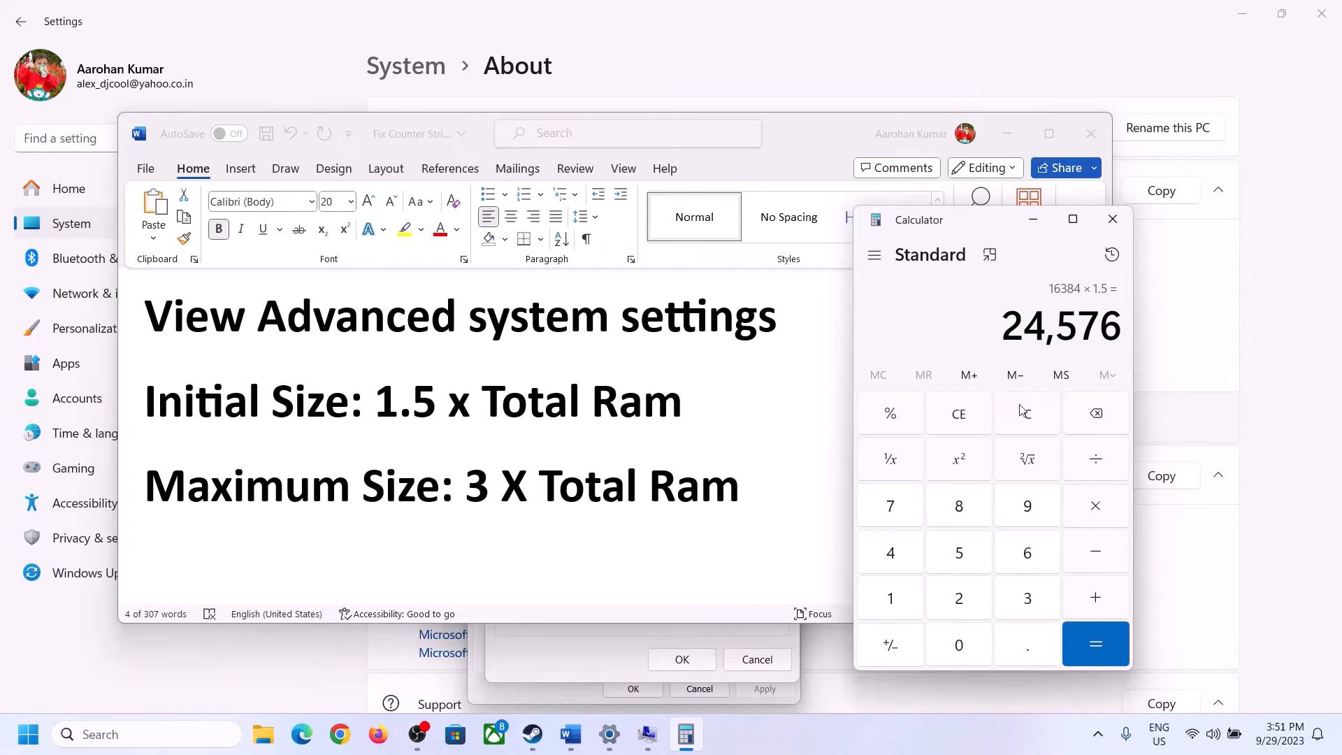
Set the custom initial size for drive C: to 24576 MB and go to the maximum size field
click(619, 630)
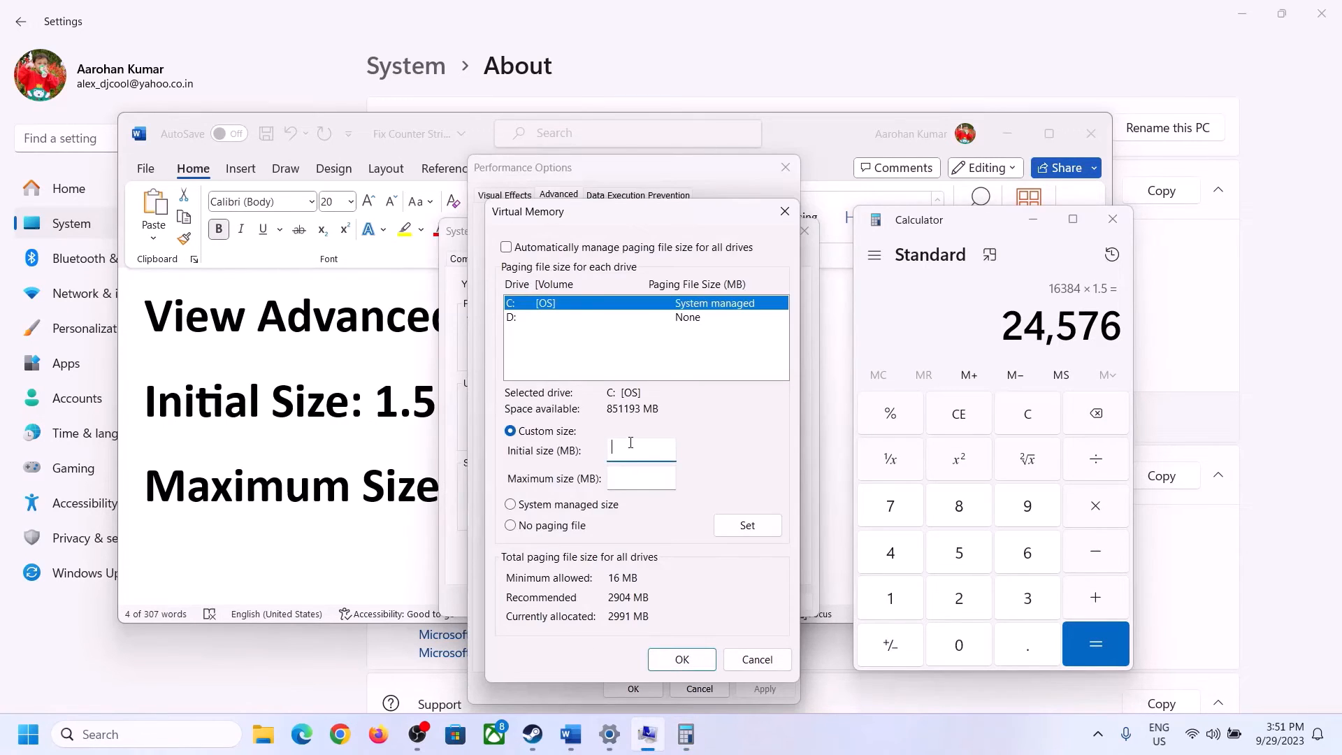
text(24576)
click(673, 477)
Check the maximum size rule in the instructions and clear the previous calculation in Calculator
click(384, 488)
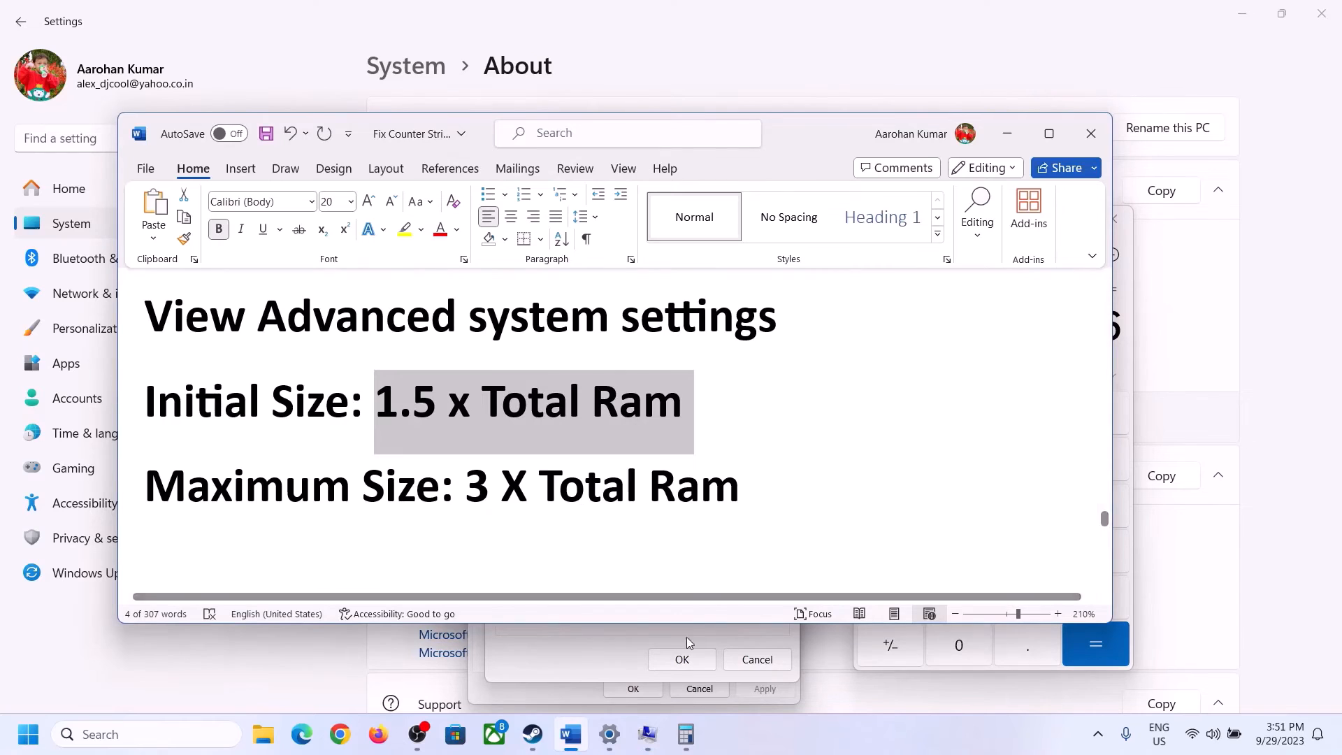
click(1130, 372)
click(1041, 417)
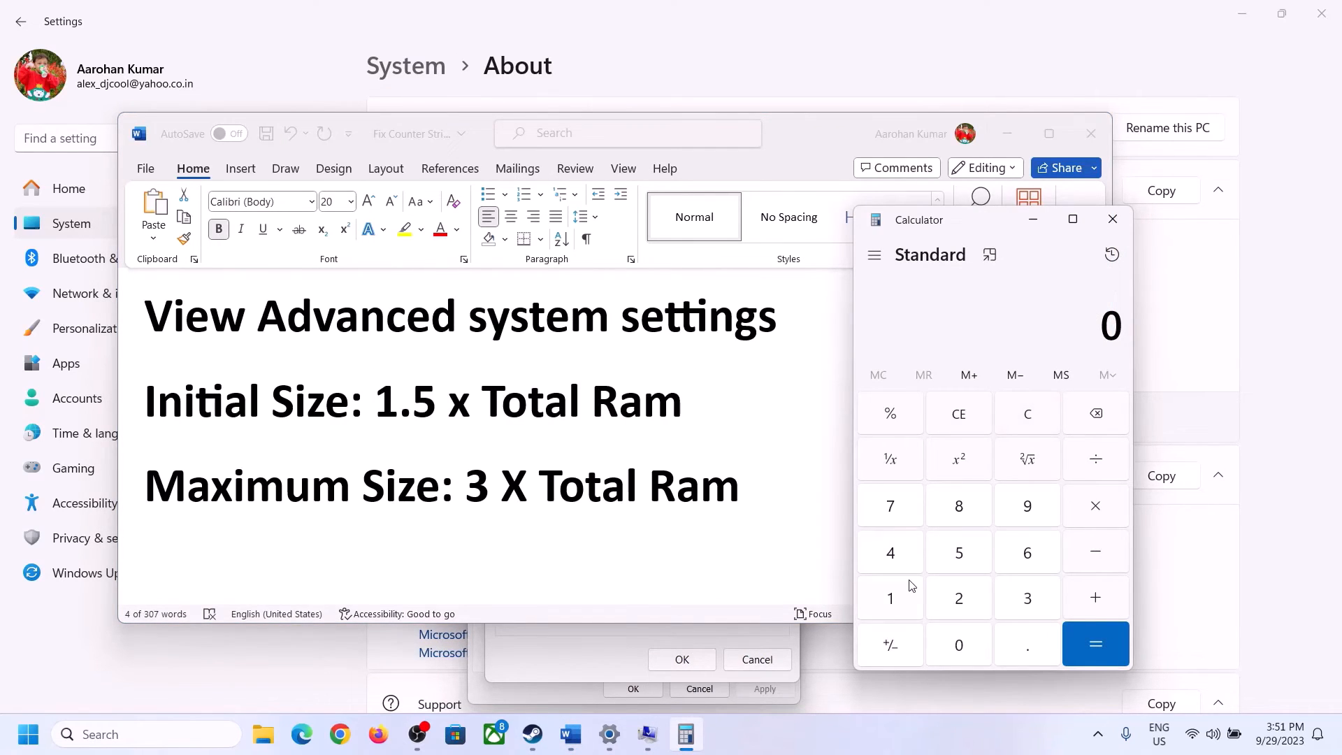
Recheck the installed RAM on the About page and multiply 16 by 1024 again for the maximum size calculation
click(619, 744)
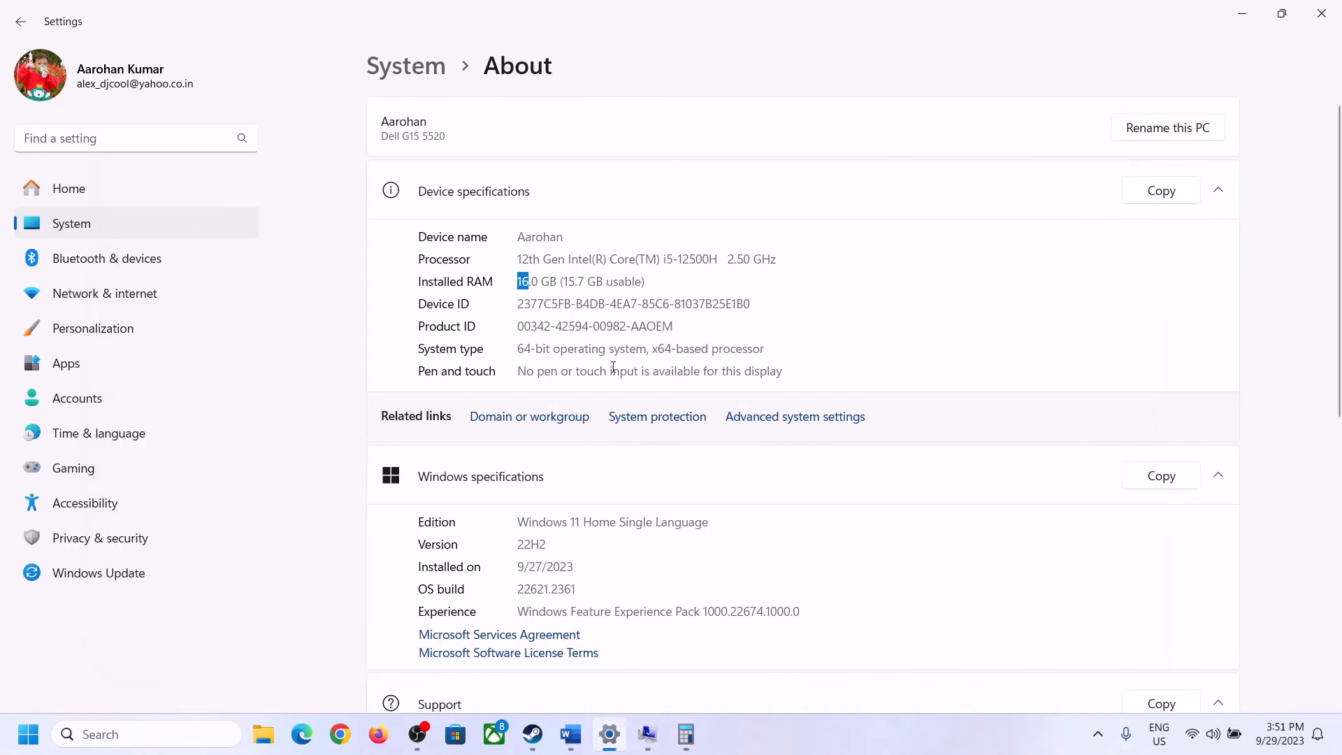
click(686, 735)
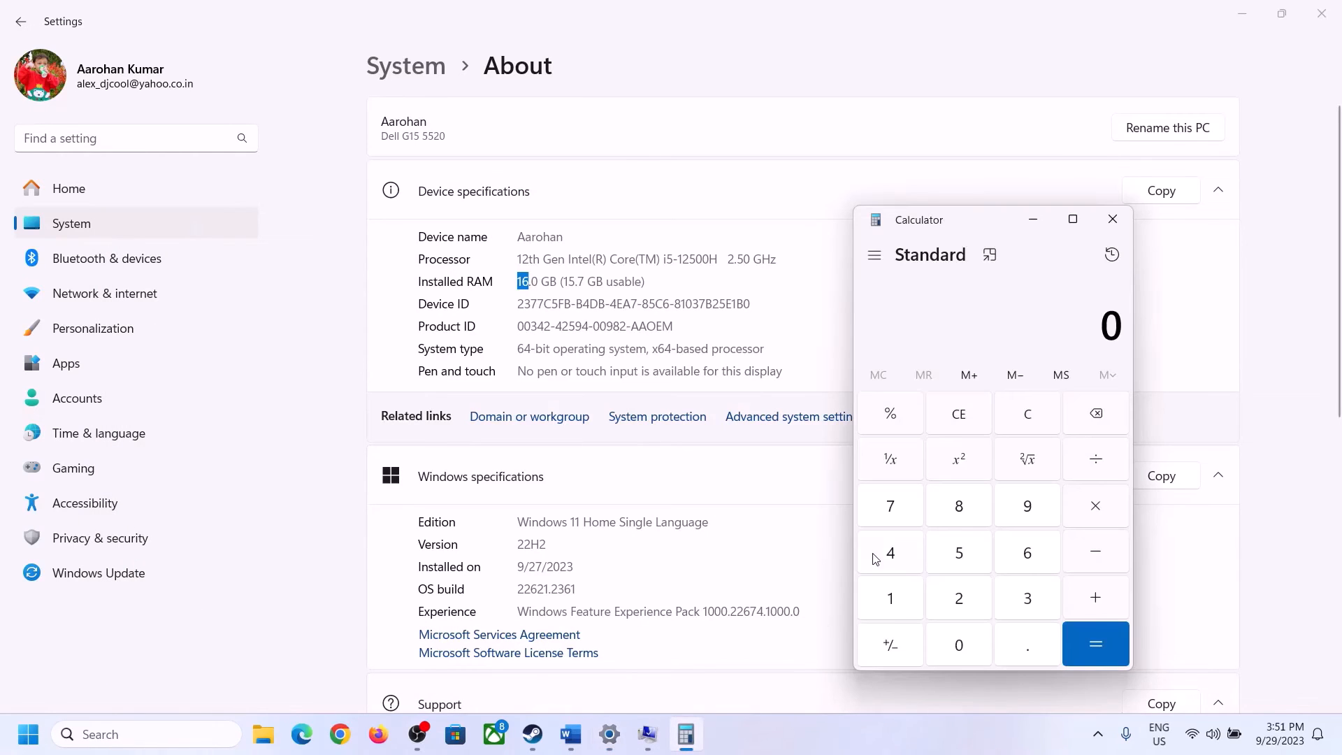
click(902, 596)
click(1025, 553)
click(1095, 506)
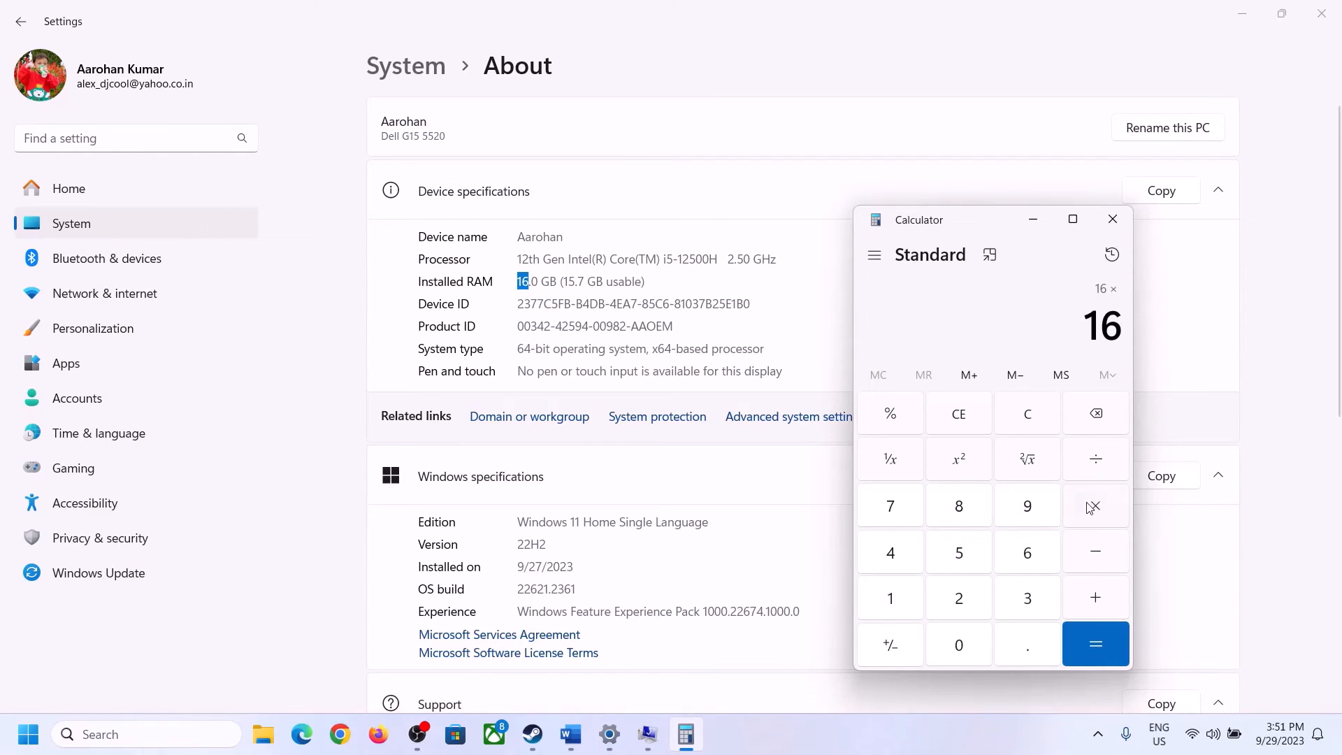
click(903, 584)
click(951, 641)
click(952, 593)
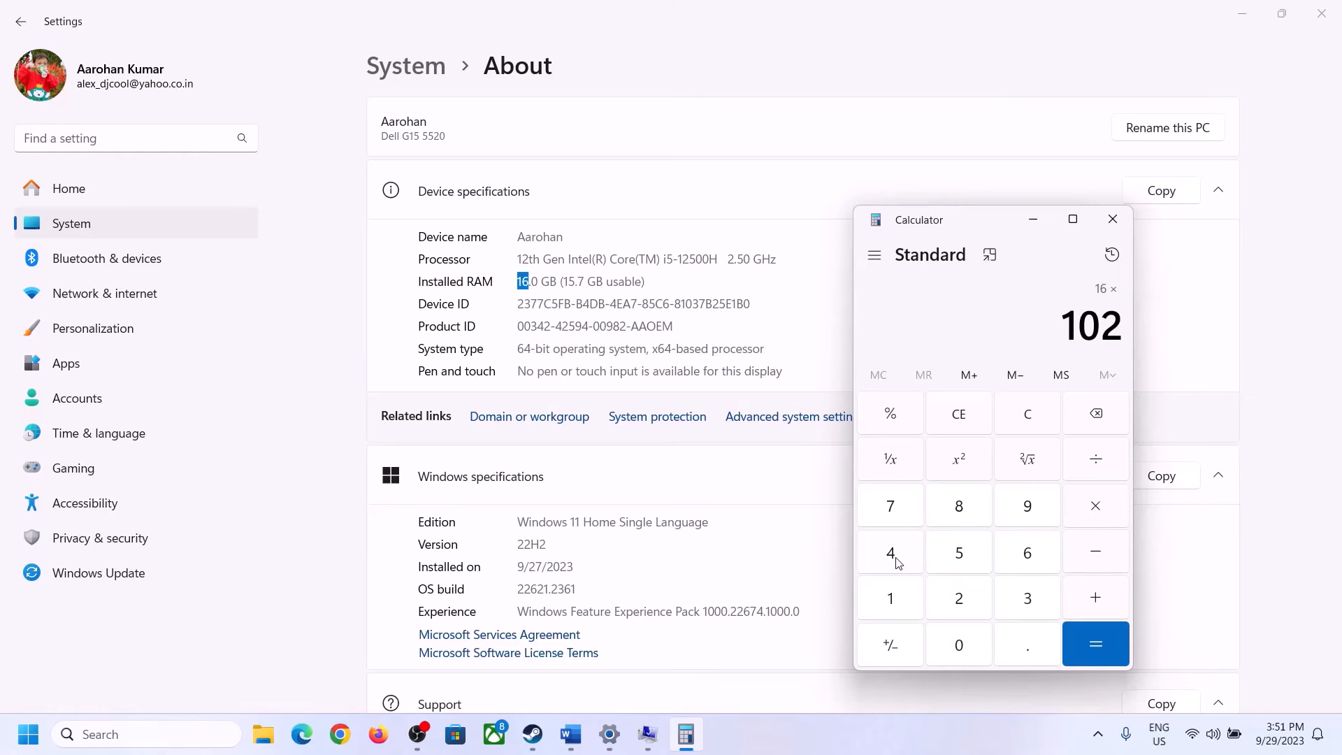
click(895, 558)
click(1084, 653)
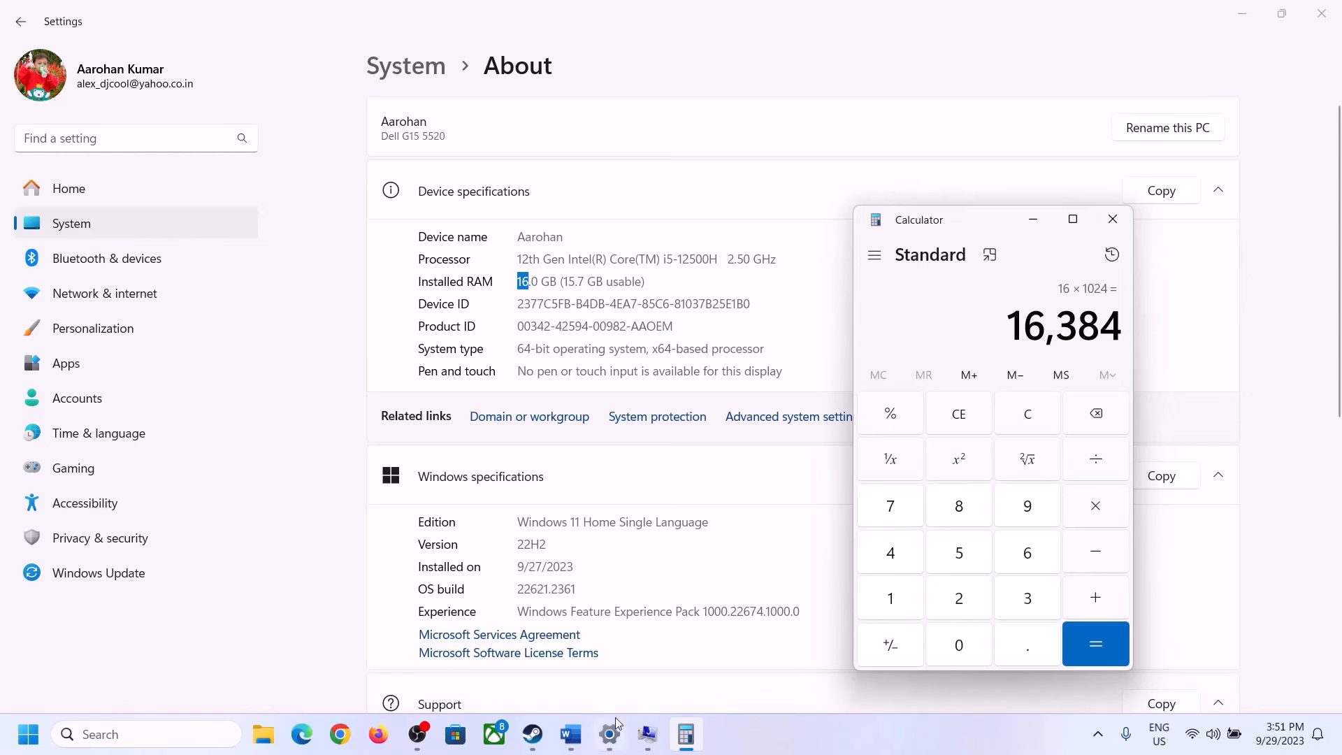
Check the maximum size rule in the Word instructions and multiply the RAM in megabytes by 3 in Calculator
click(571, 734)
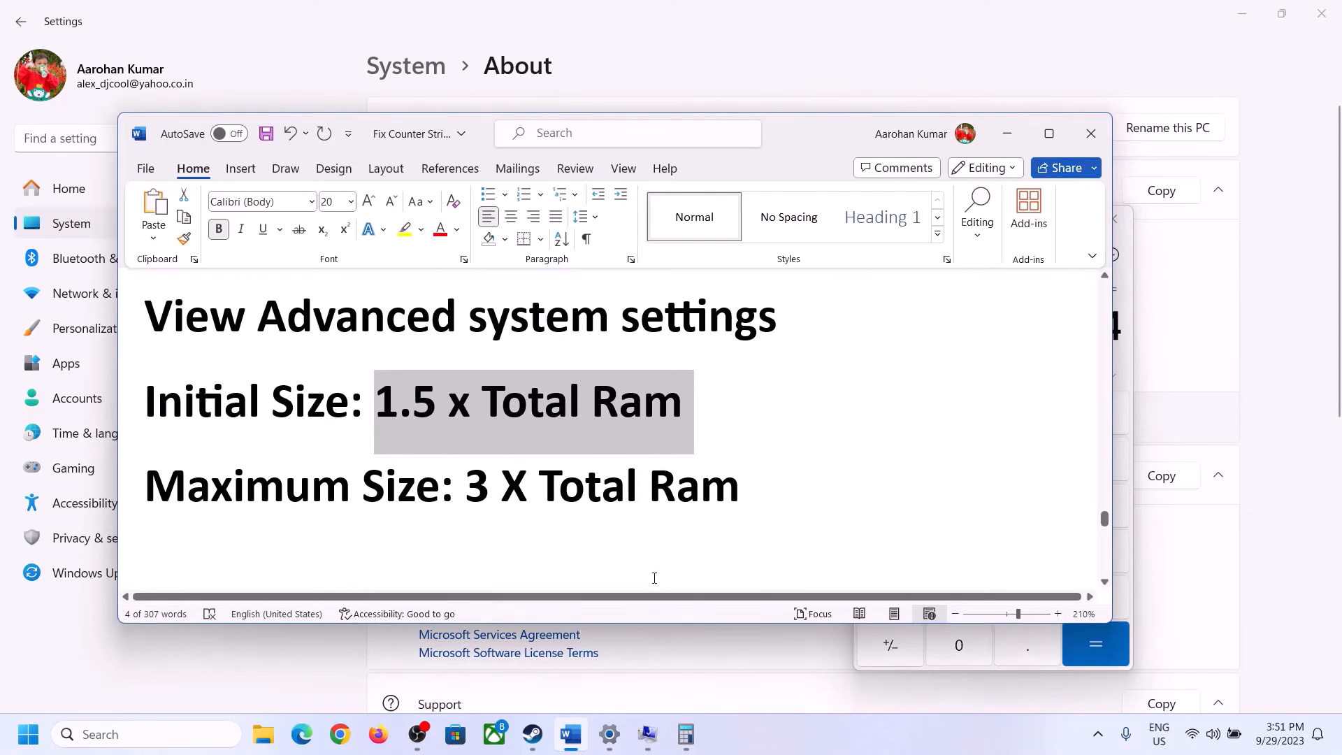
click(686, 735)
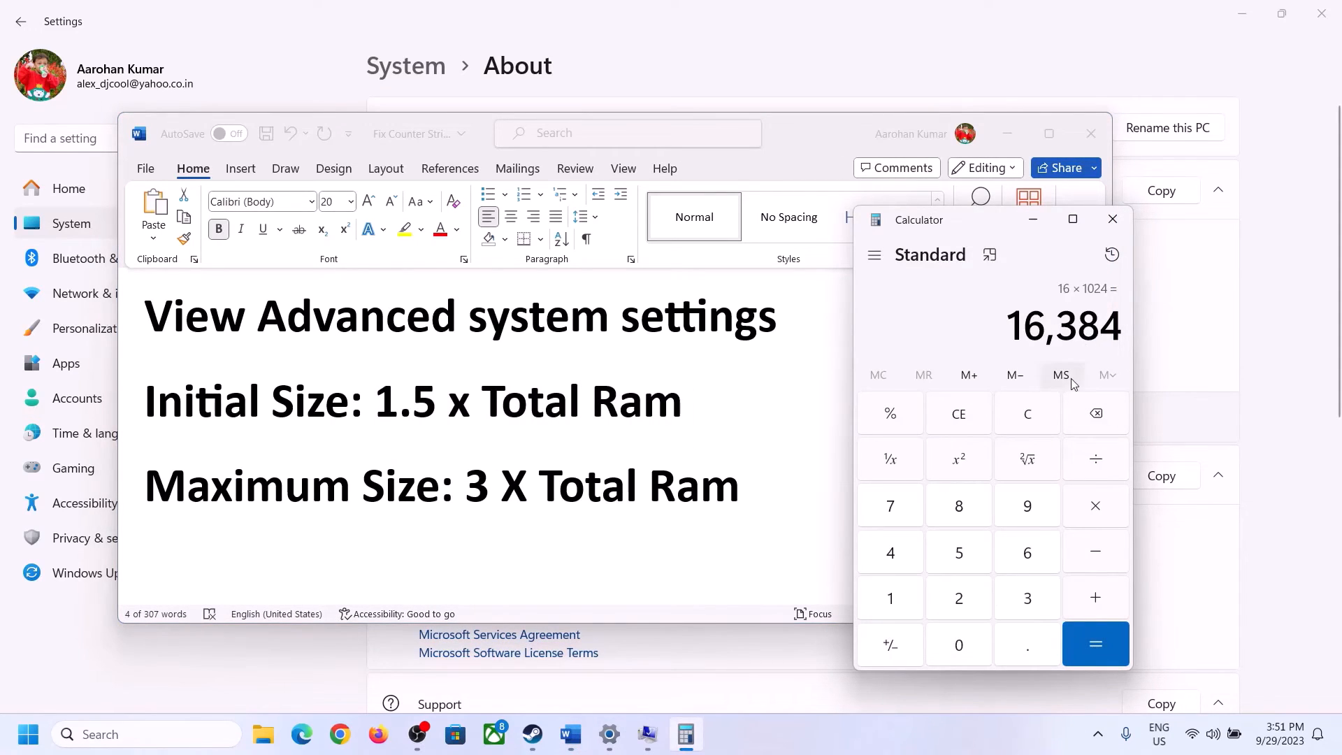
click(1095, 508)
click(1028, 600)
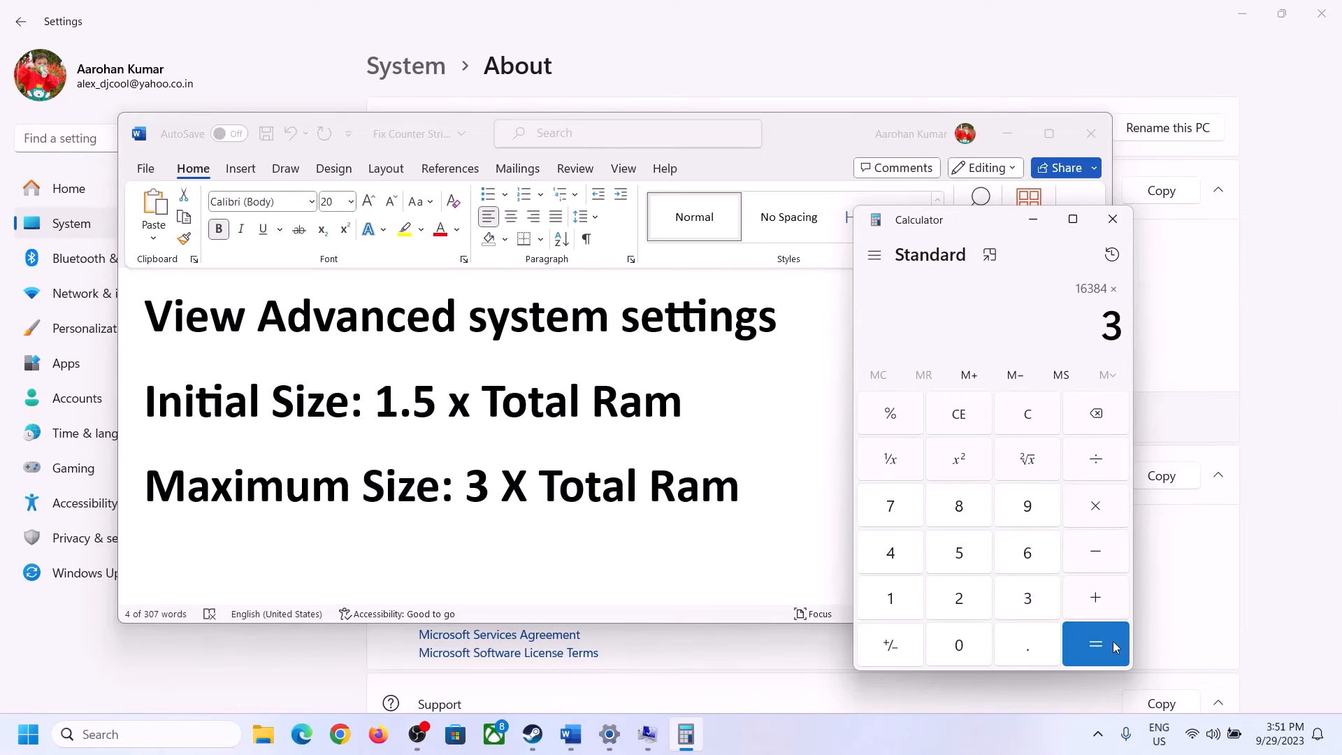
click(1105, 642)
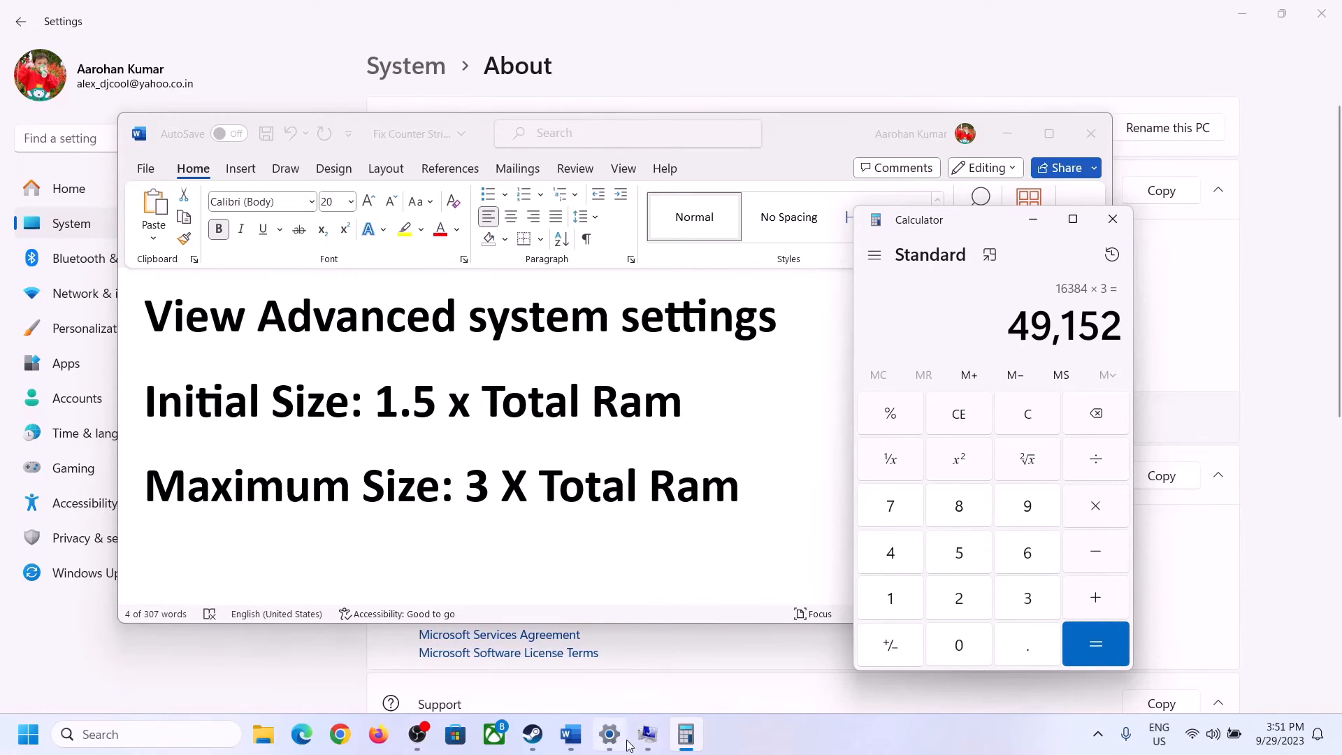
Set the custom maximum paging file size for drive C: to 49152 MB and apply the virtual memory sizes
click(647, 734)
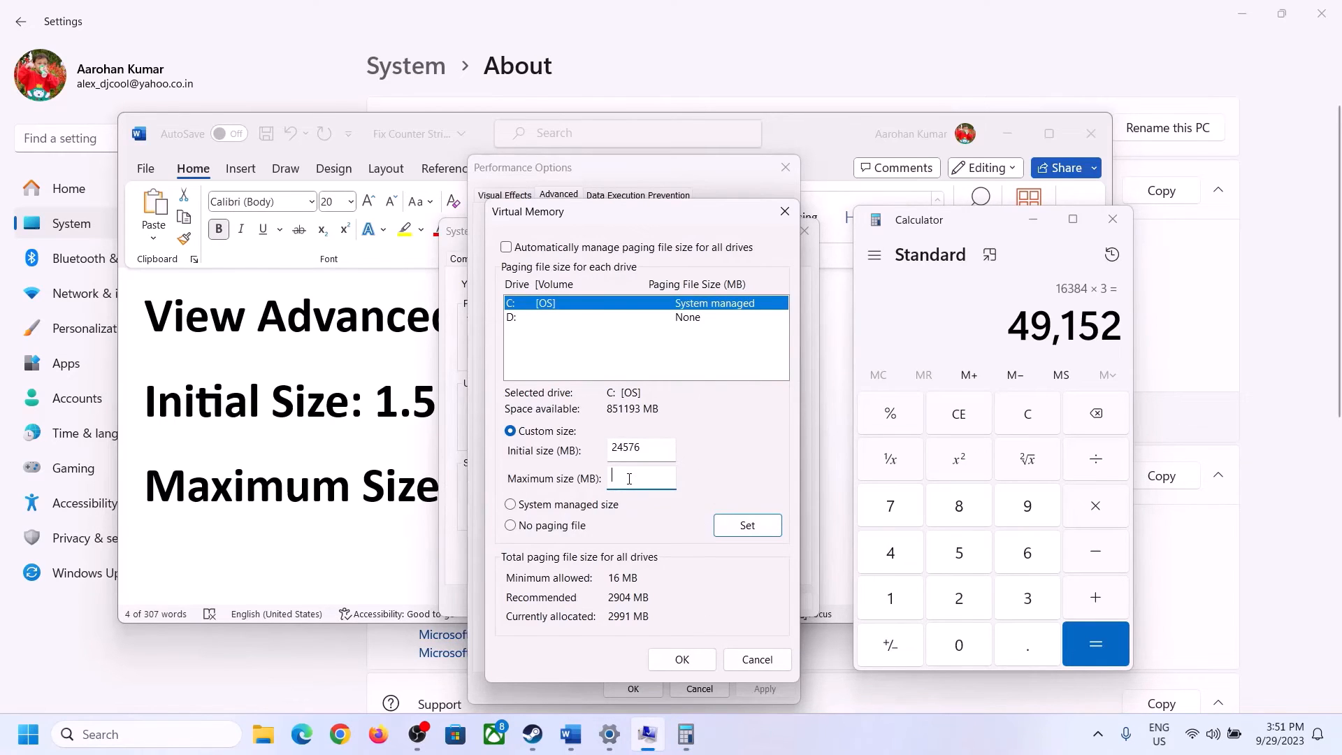
text(49152)
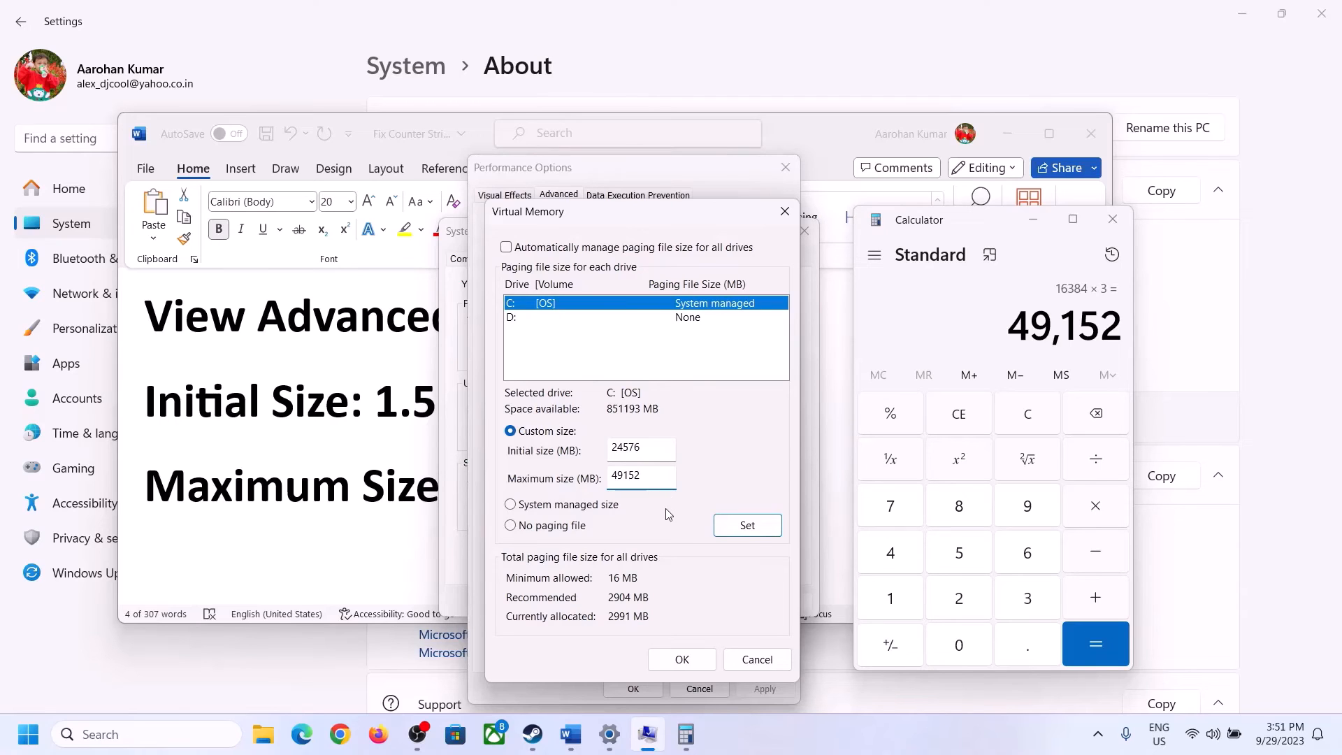
click(746, 527)
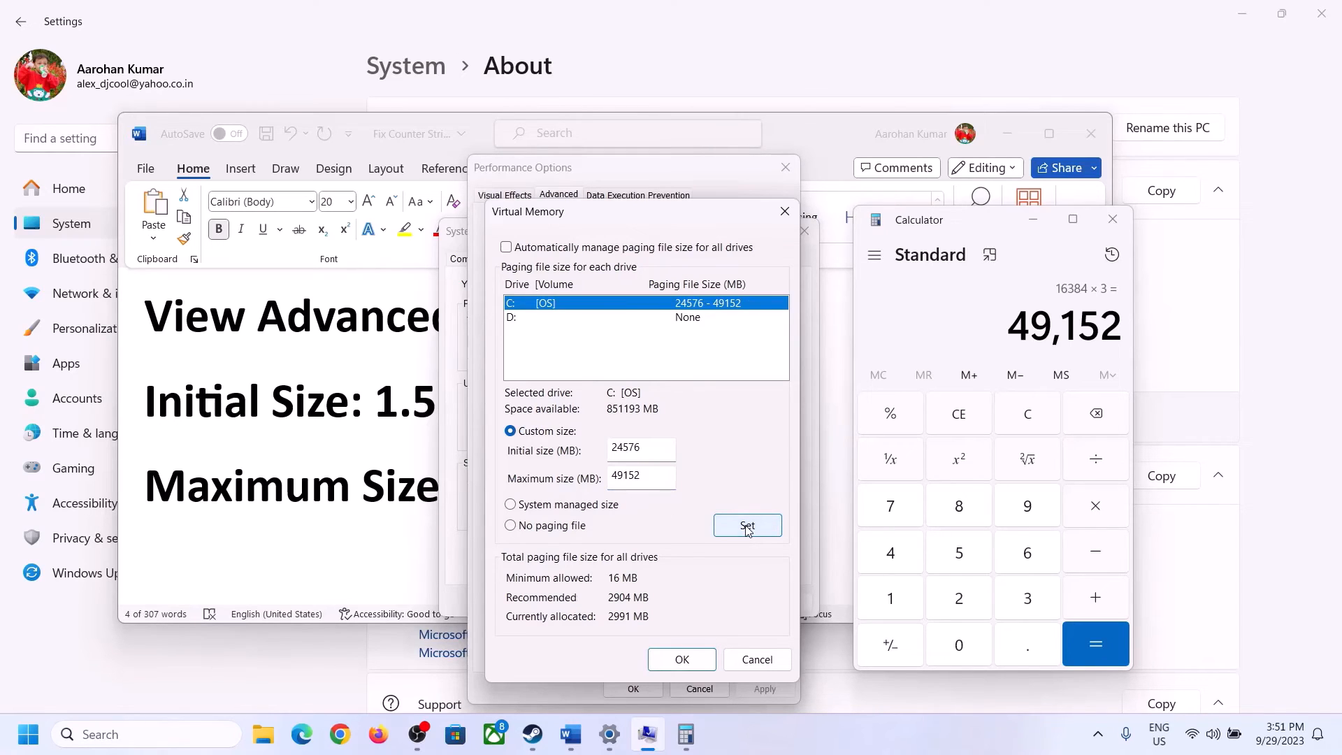
click(683, 659)
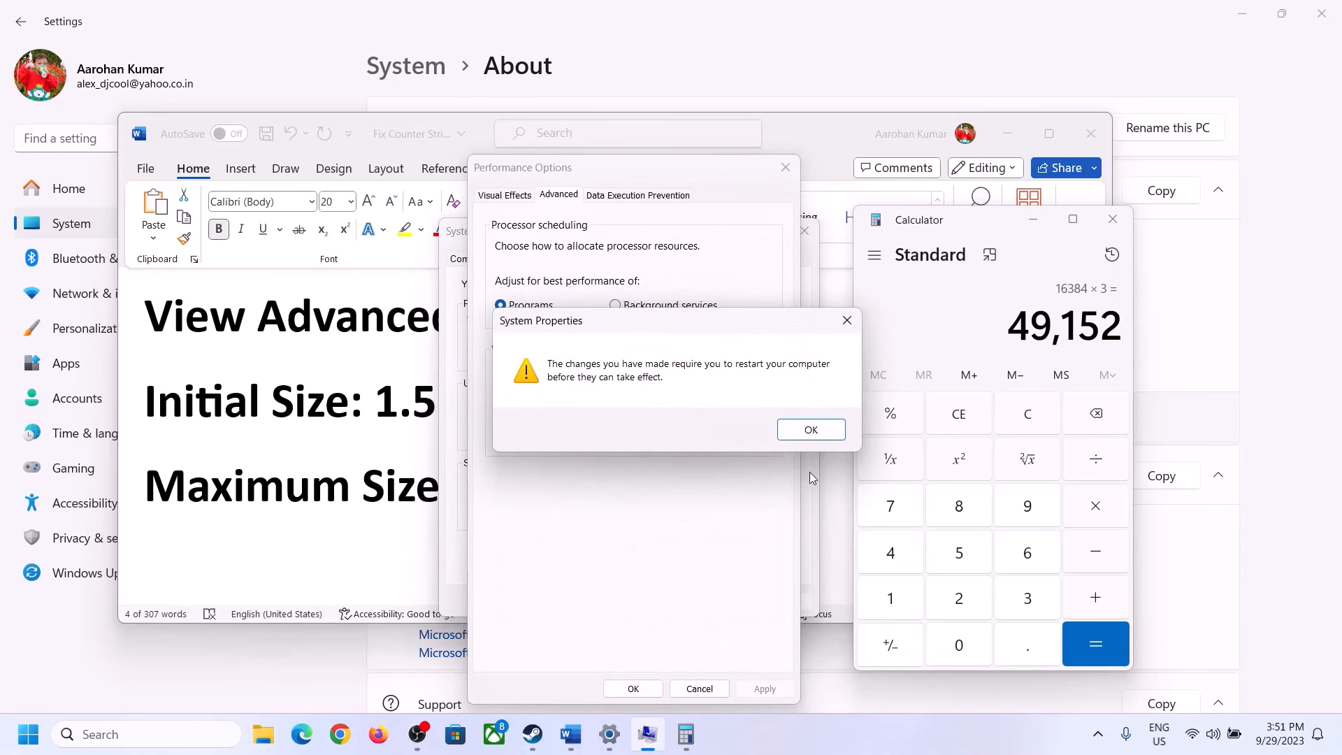
Acknowledge the restart notice, confirm Performance Options and System Properties, and dismiss the restart request without restarting
click(831, 429)
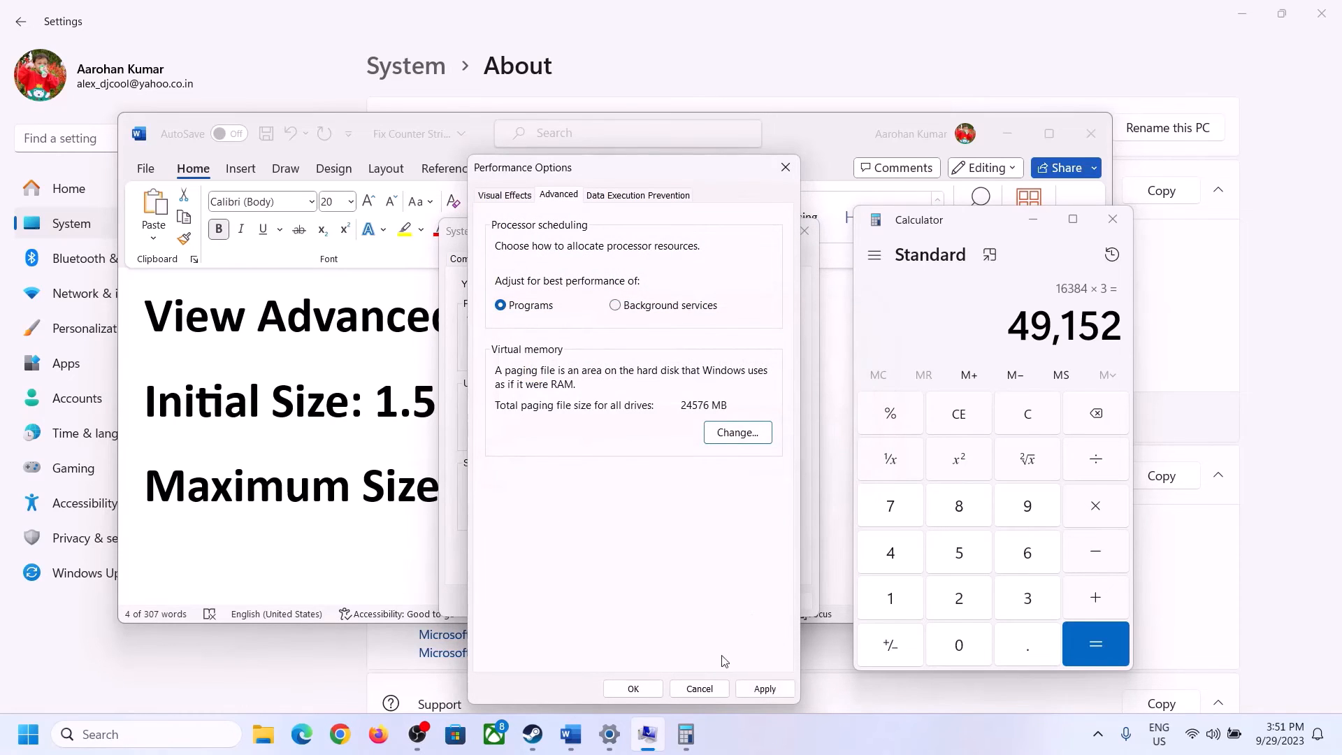
click(636, 689)
click(637, 600)
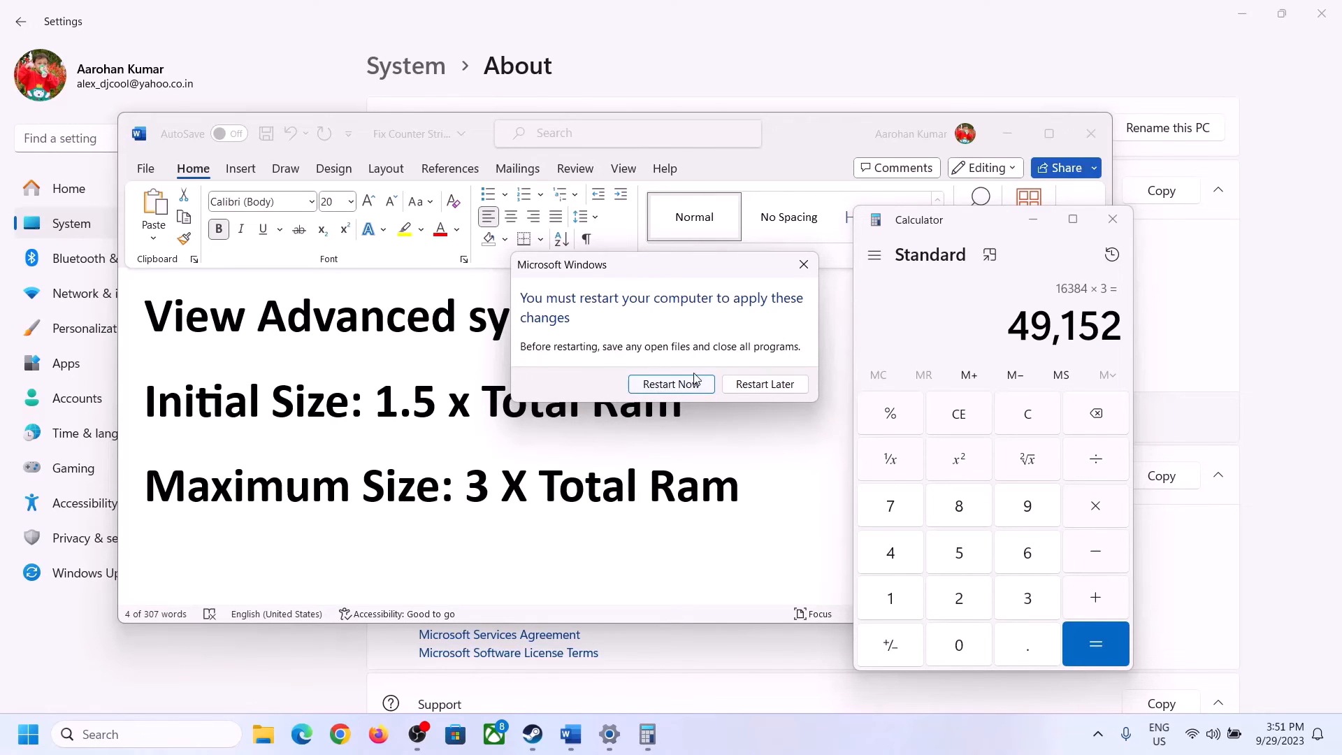
click(803, 265)
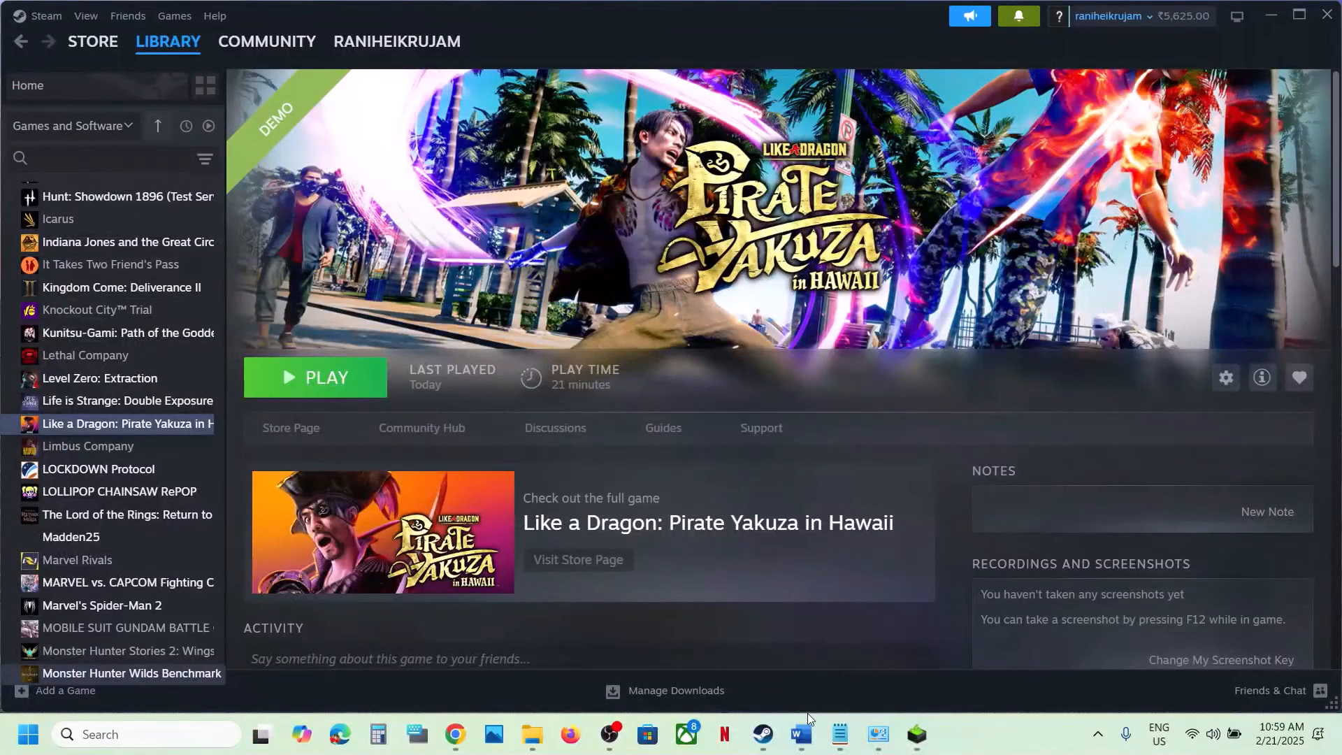
Read step 19 about updating the BIOS in the Word instructions and check the laptop's battery charge
click(801, 734)
scroll(595, 500, down, 5)
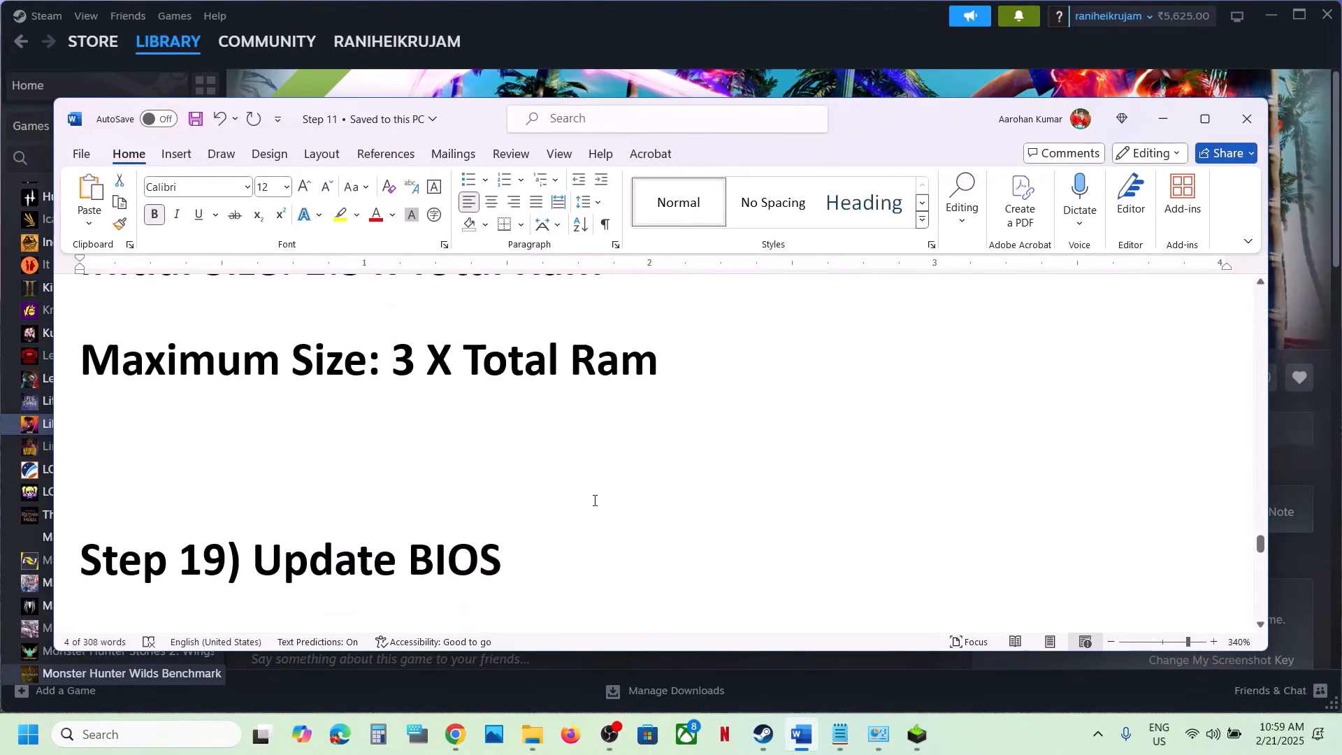
scroll(594, 500, down, 2)
scroll(588, 490, up, 3)
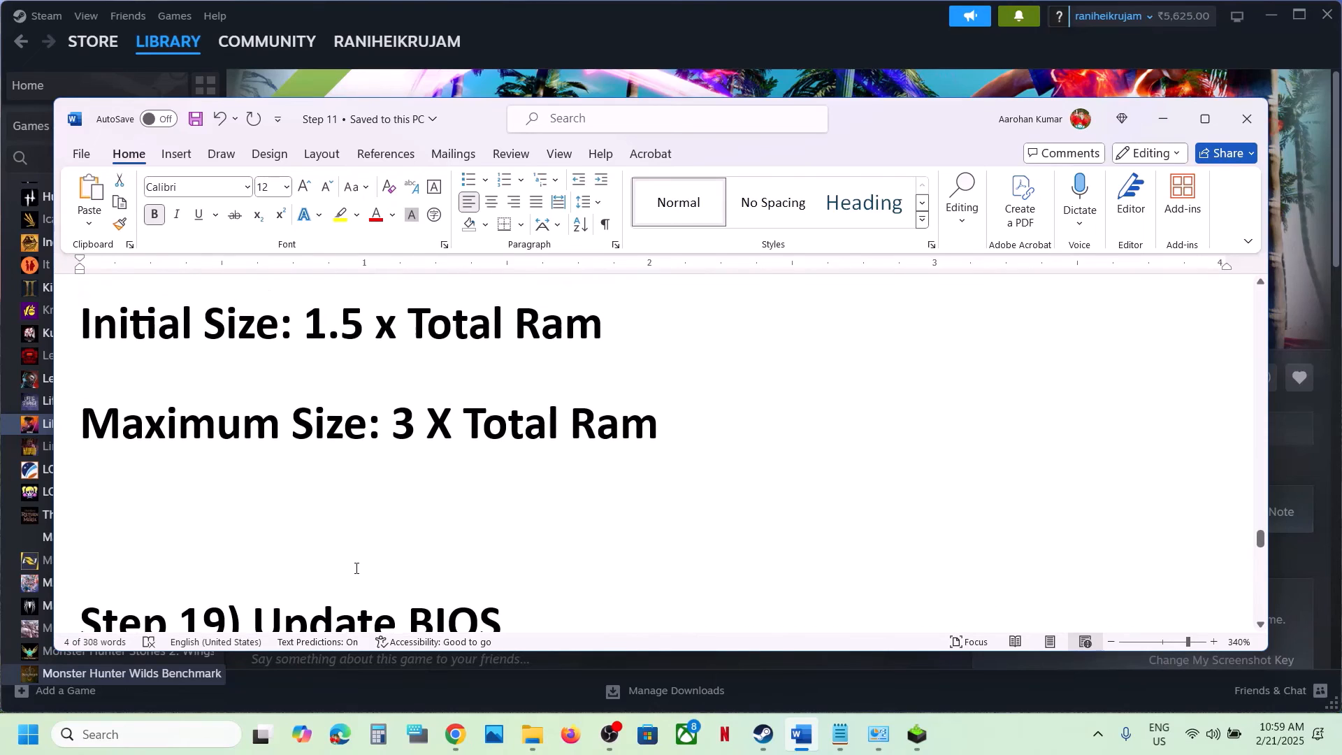
scroll(356, 568, down, 1)
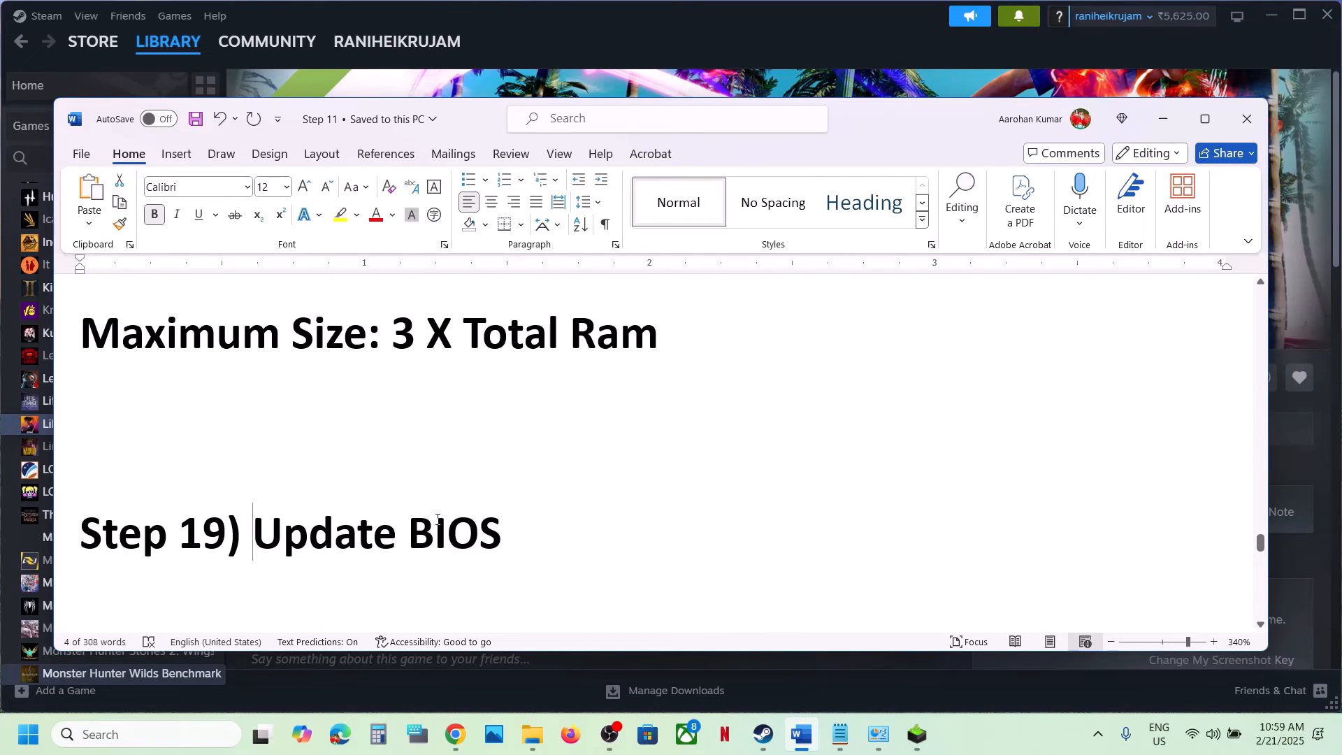
shift+click(500, 526)
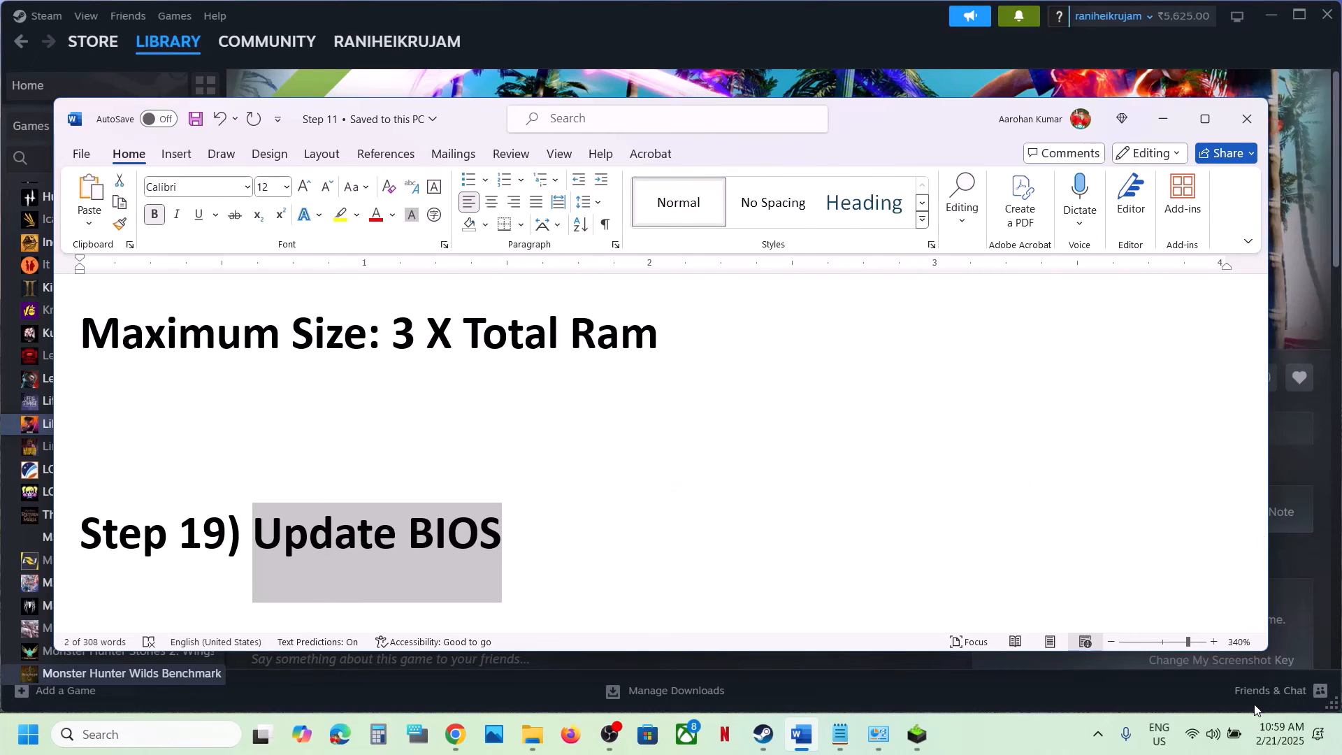
click(1235, 735)
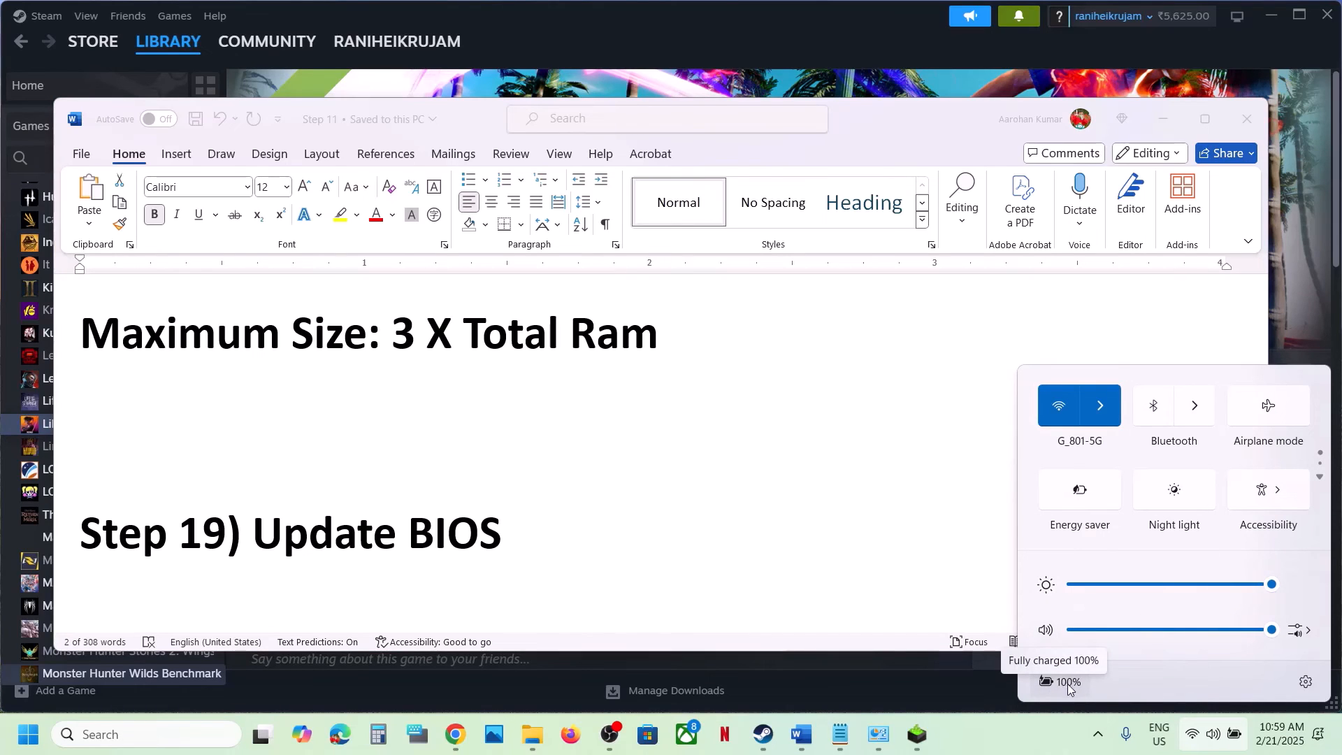
click(455, 516)
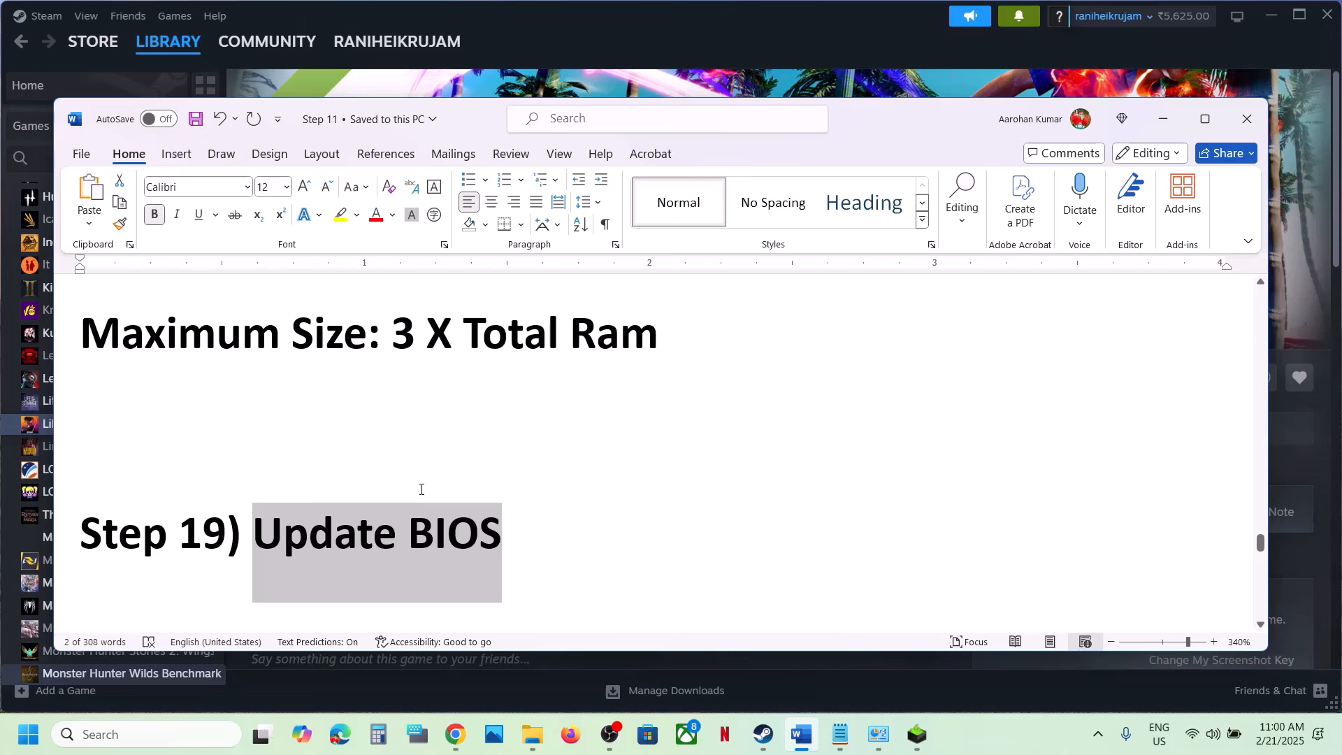
Highlight step 20 about updating Windows in the instructions and start a check for updates in Windows Update
scroll(422, 489, down, 10)
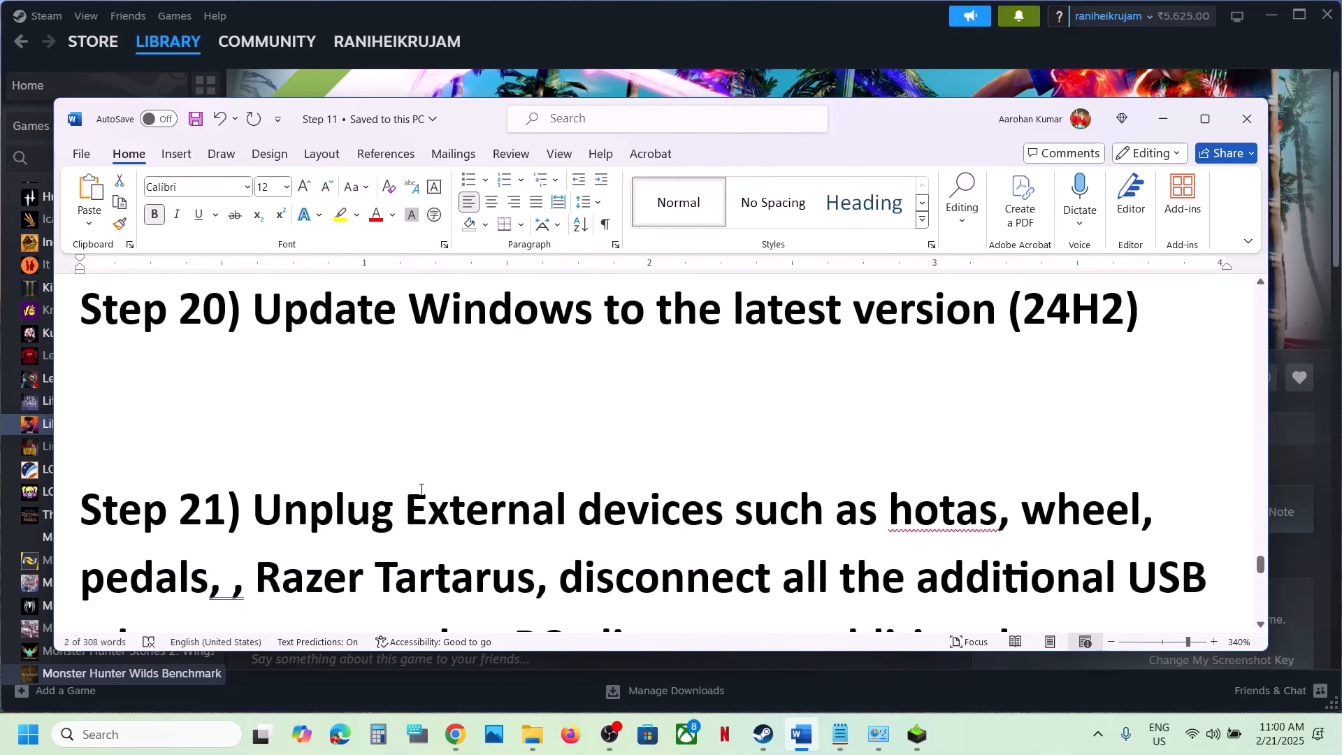
scroll(301, 493, up, 5)
drag(284, 496, 996, 493)
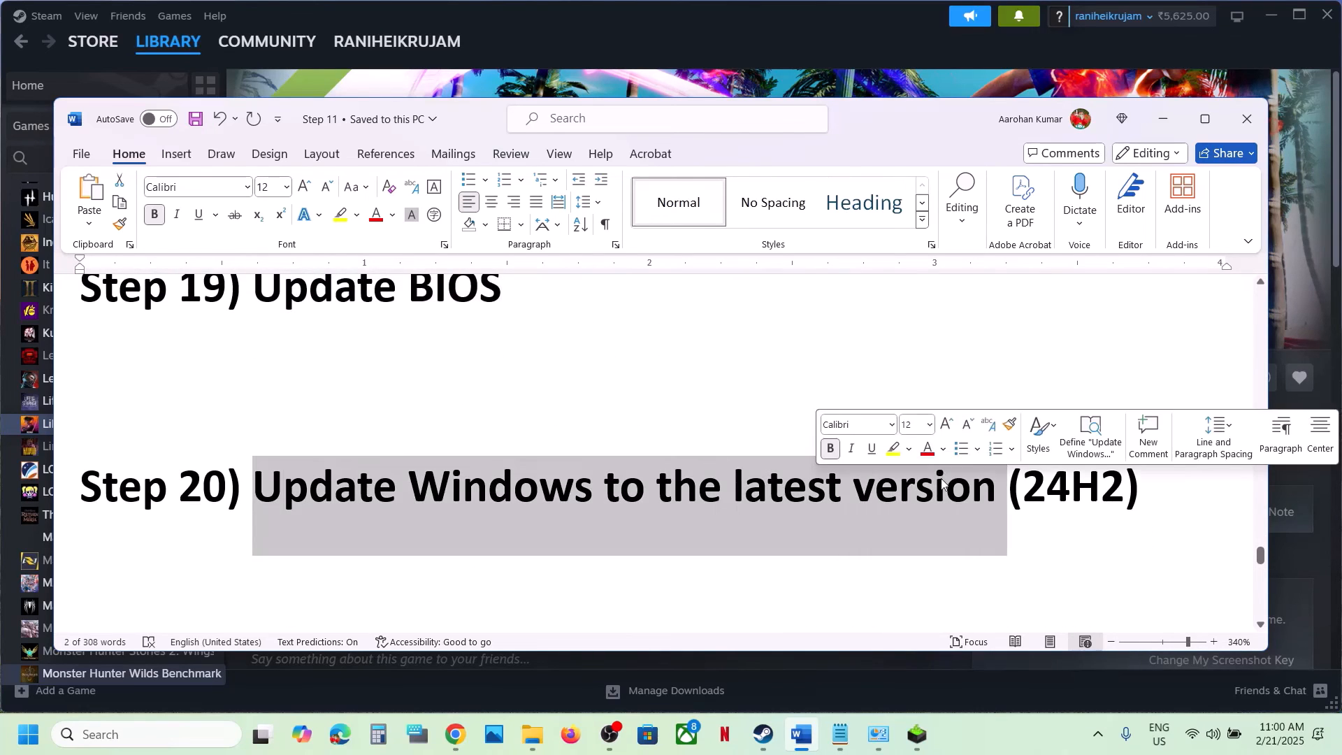
key(super+i)
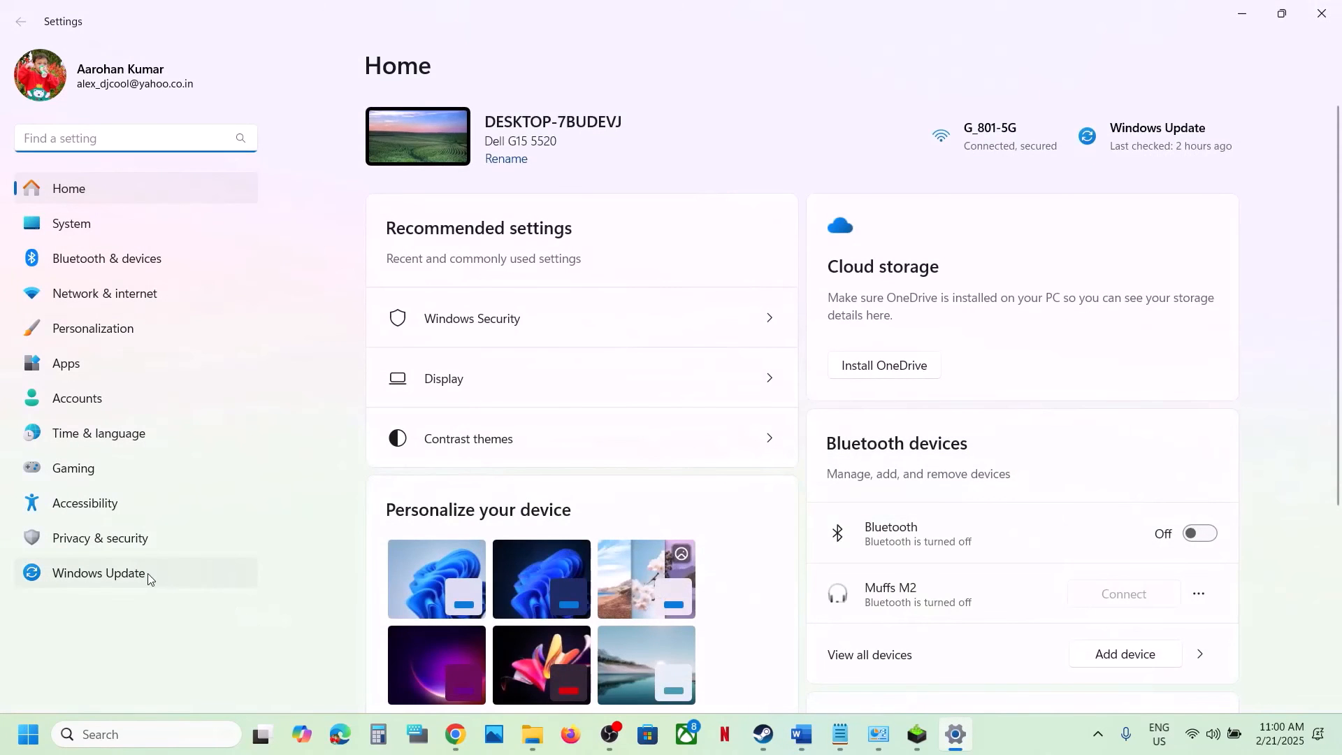
click(148, 573)
click(1182, 147)
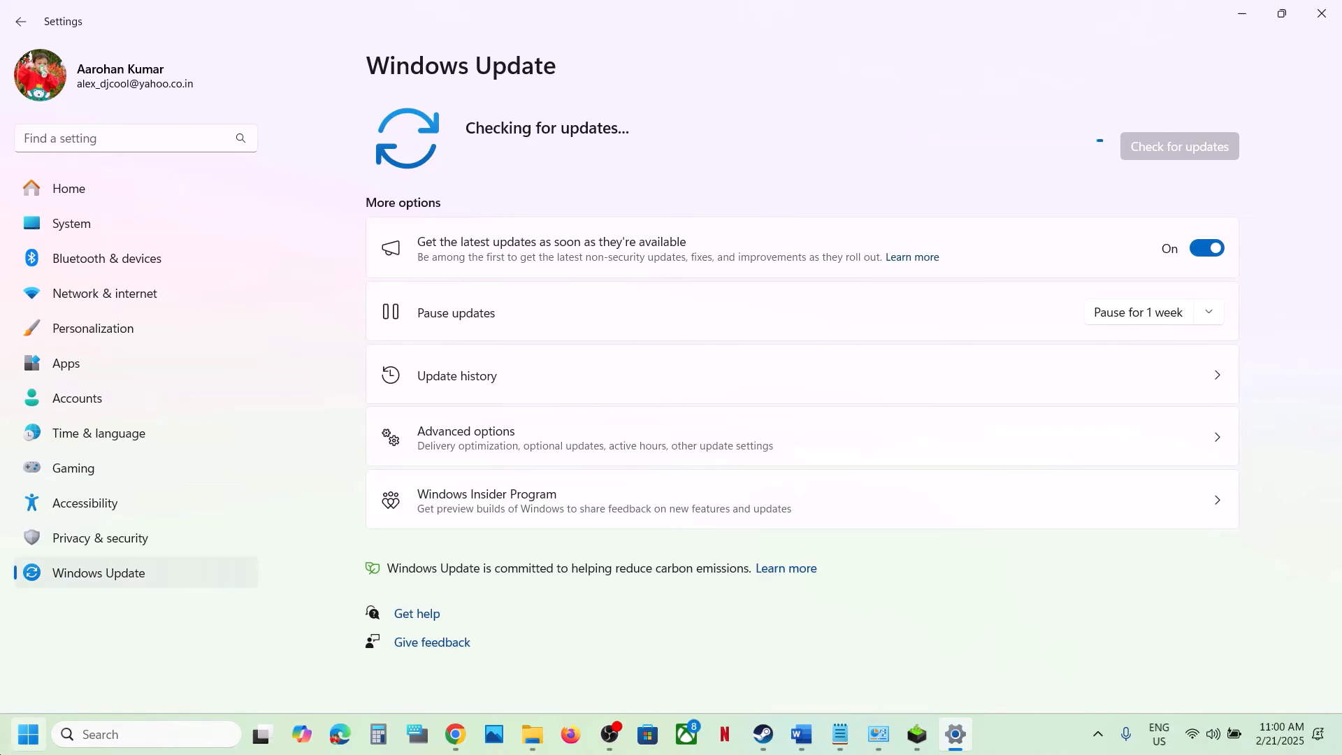
View the power options for restarting the PC and leave them without choosing one
click(28, 734)
click(508, 674)
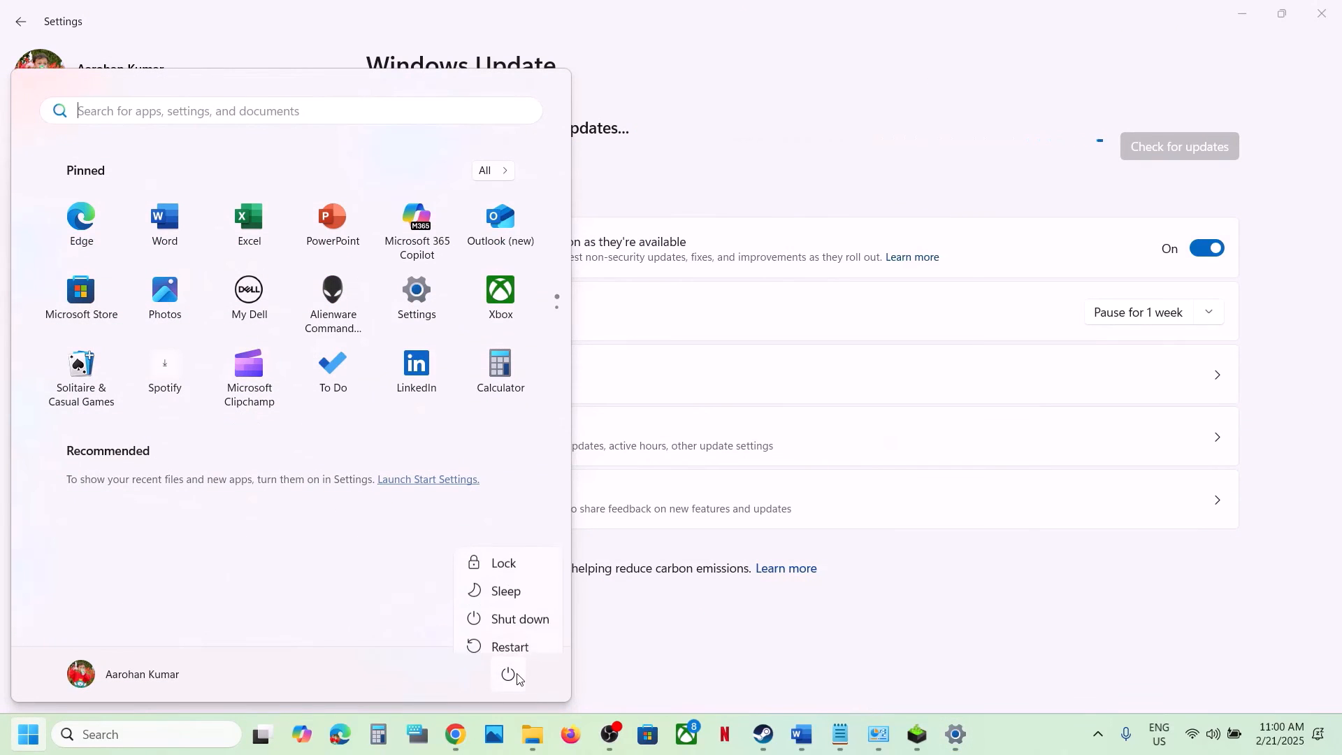
click(703, 632)
click(704, 632)
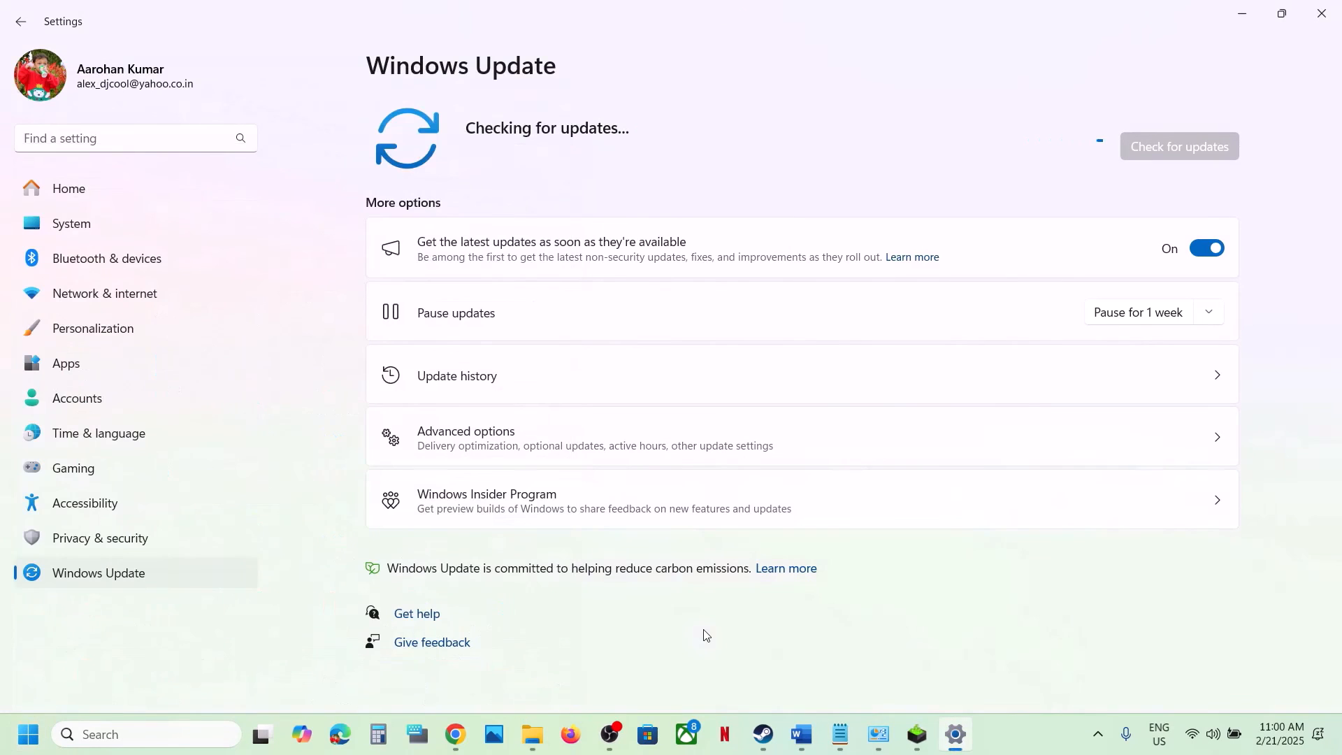
Run winver to check the installed Windows version and close its window
click(154, 738)
text(winver)
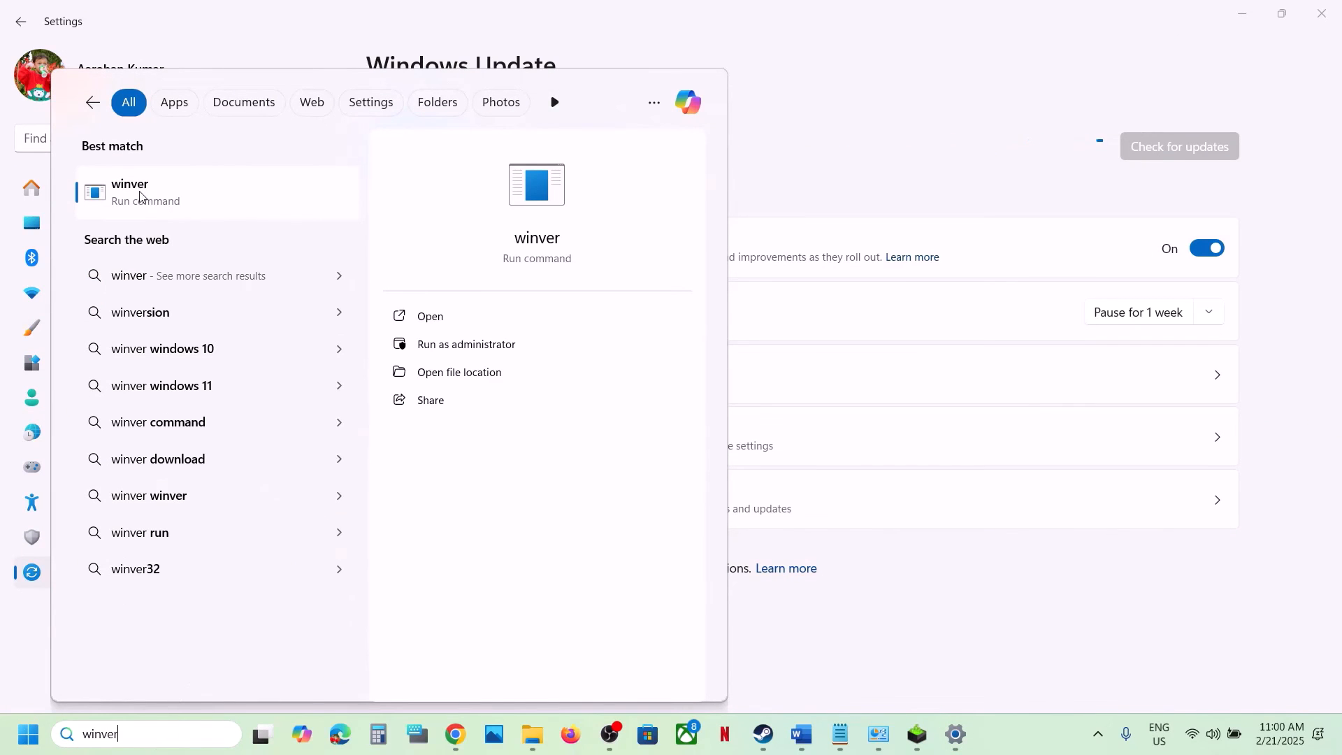
click(137, 195)
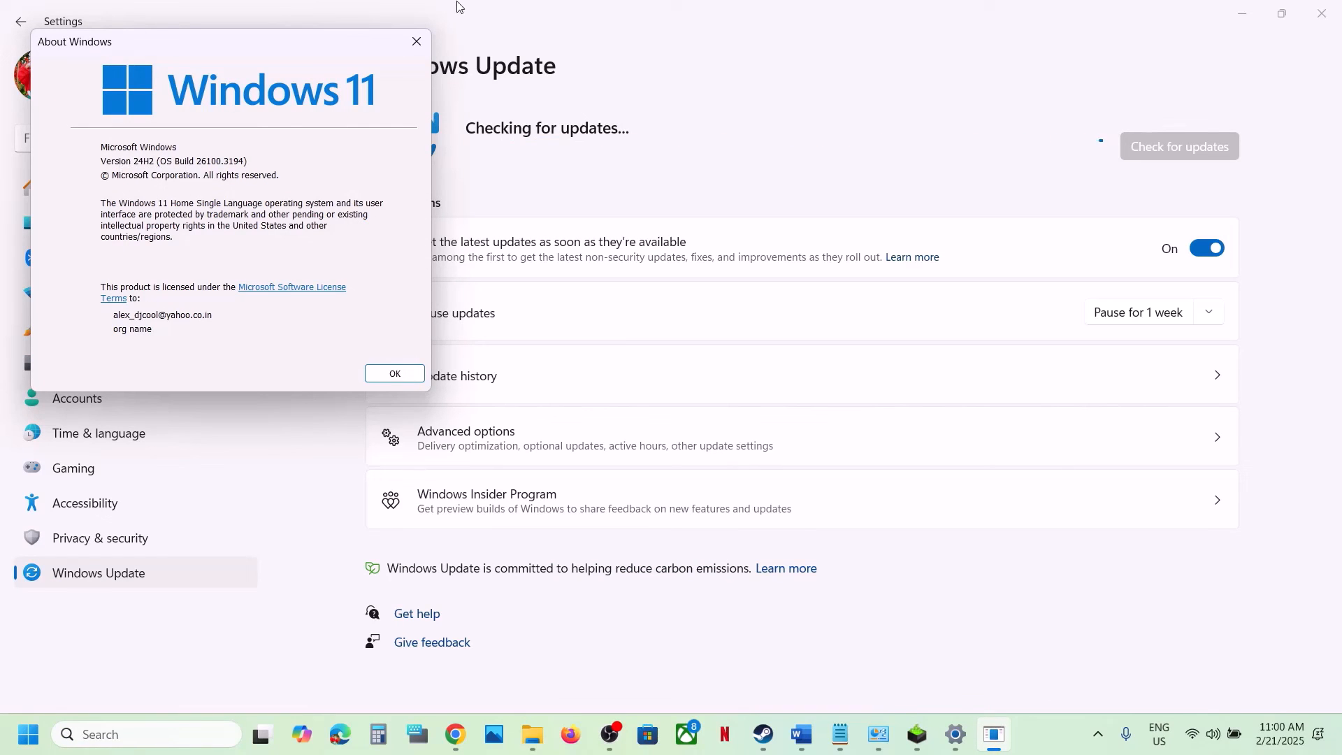
click(418, 40)
Return to the Word instructions and examine step 21 about unplugging external devices and additional USB adapters
click(801, 734)
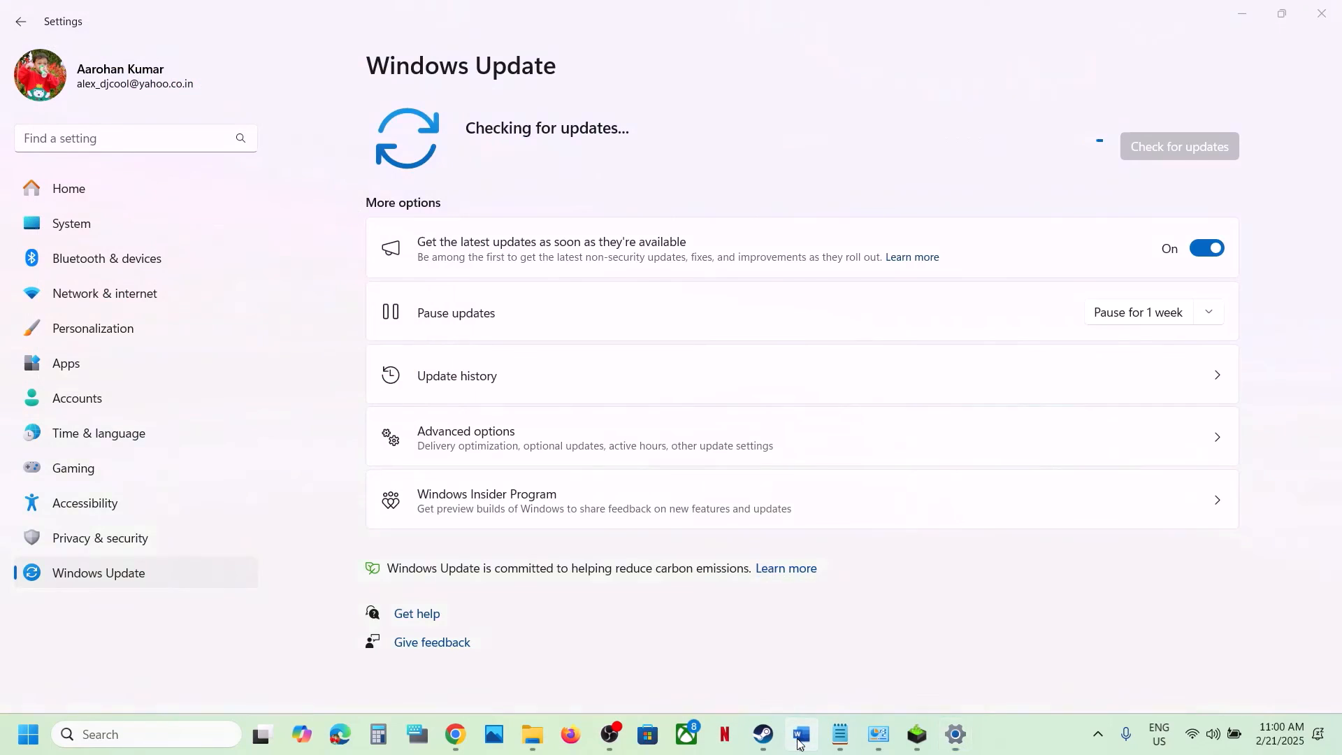
scroll(566, 503, down, 10)
scroll(566, 504, up, 5)
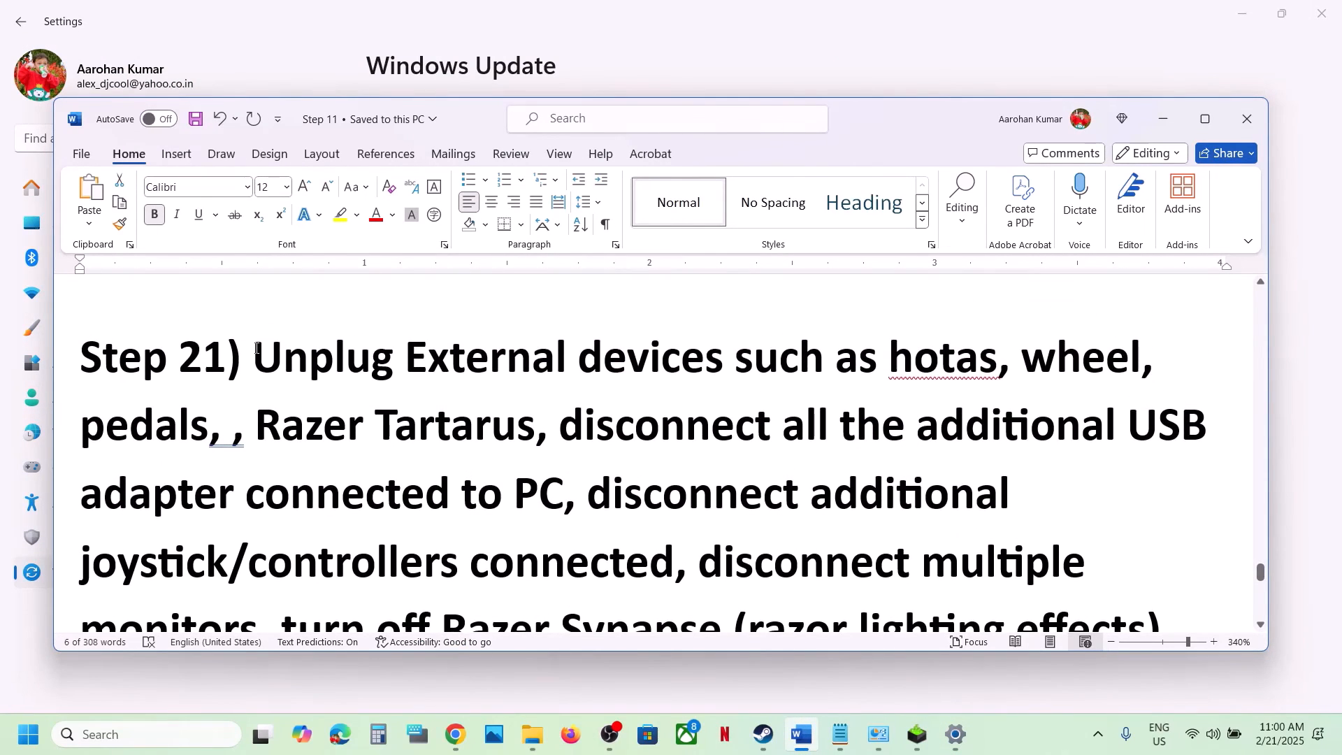
drag(257, 347, 999, 358)
right_click(885, 364)
key(Escape)
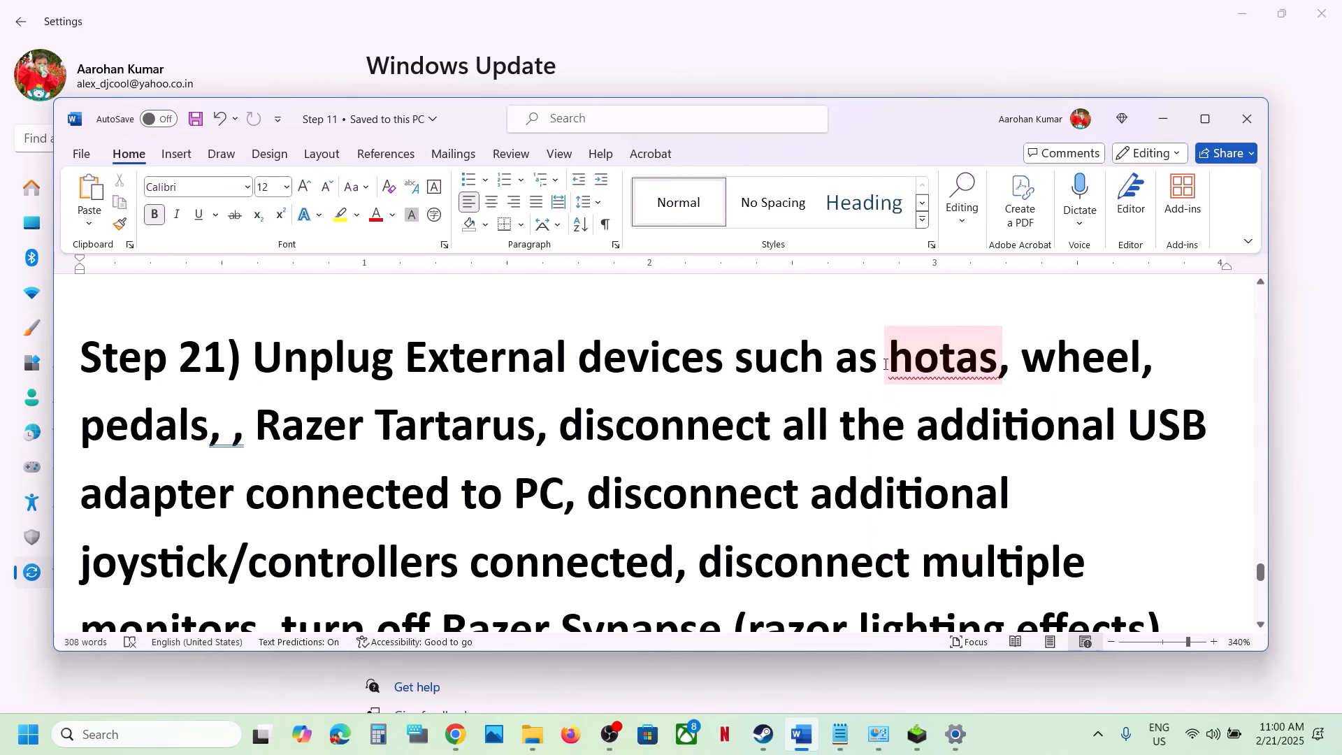
drag(885, 364, 542, 507)
scroll(552, 509, down, 3)
scroll(552, 508, up, 1)
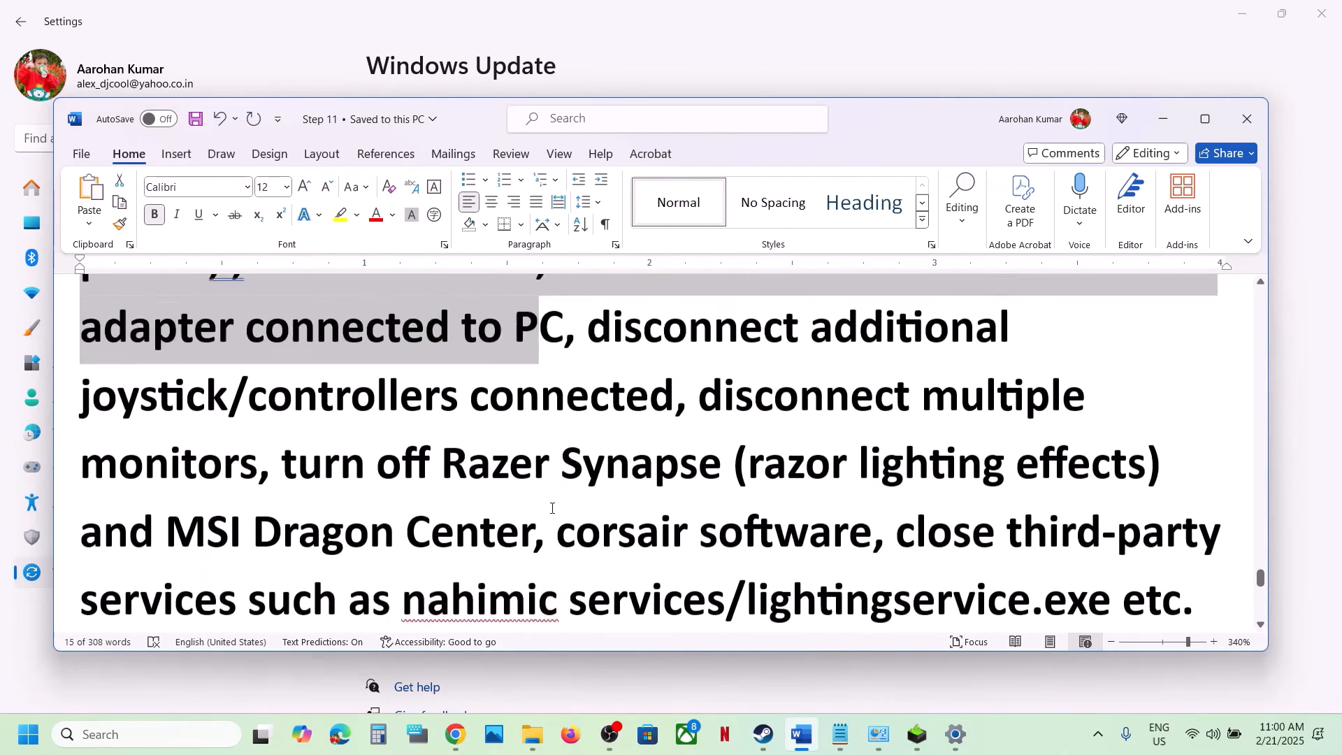
Highlight step 21's advice on extra controllers, multiple monitors, and lighting software or third-party services, and continue to step 22
scroll(552, 509, up, 1)
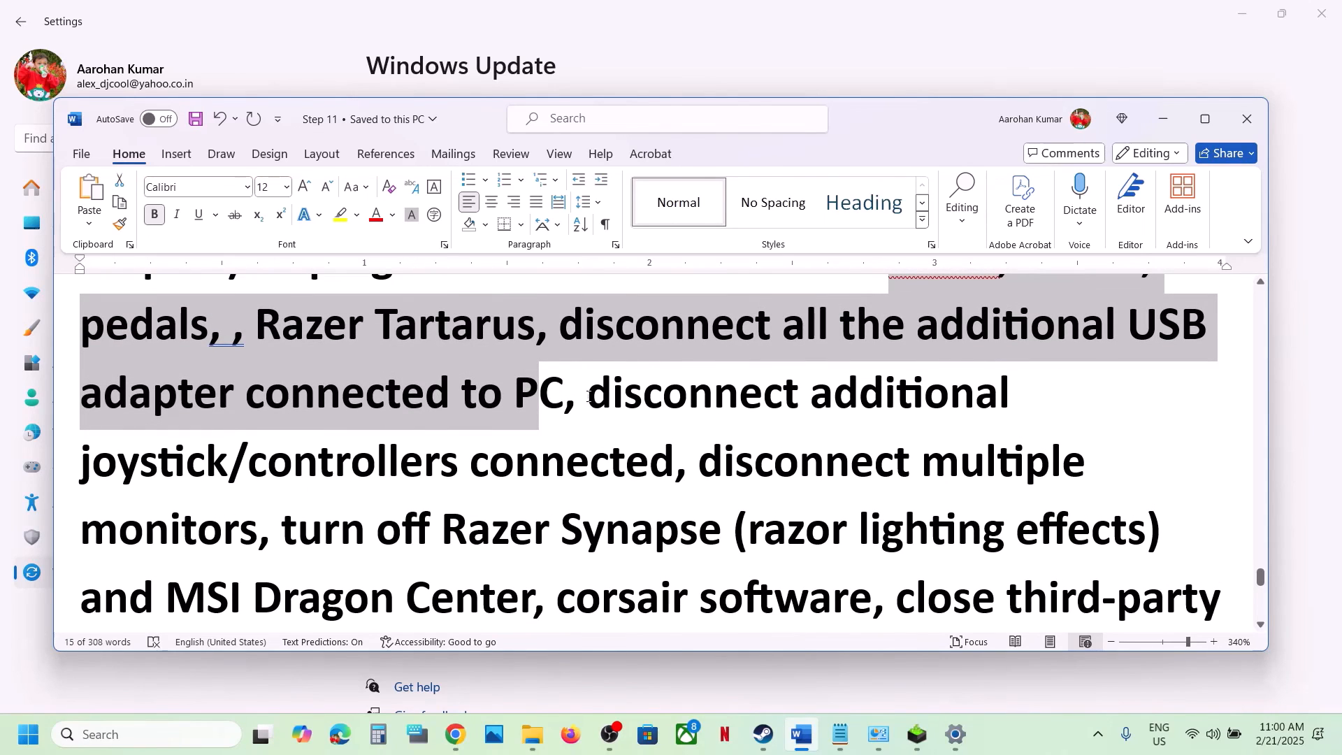
drag(589, 396, 673, 465)
scroll(708, 412, down, 1)
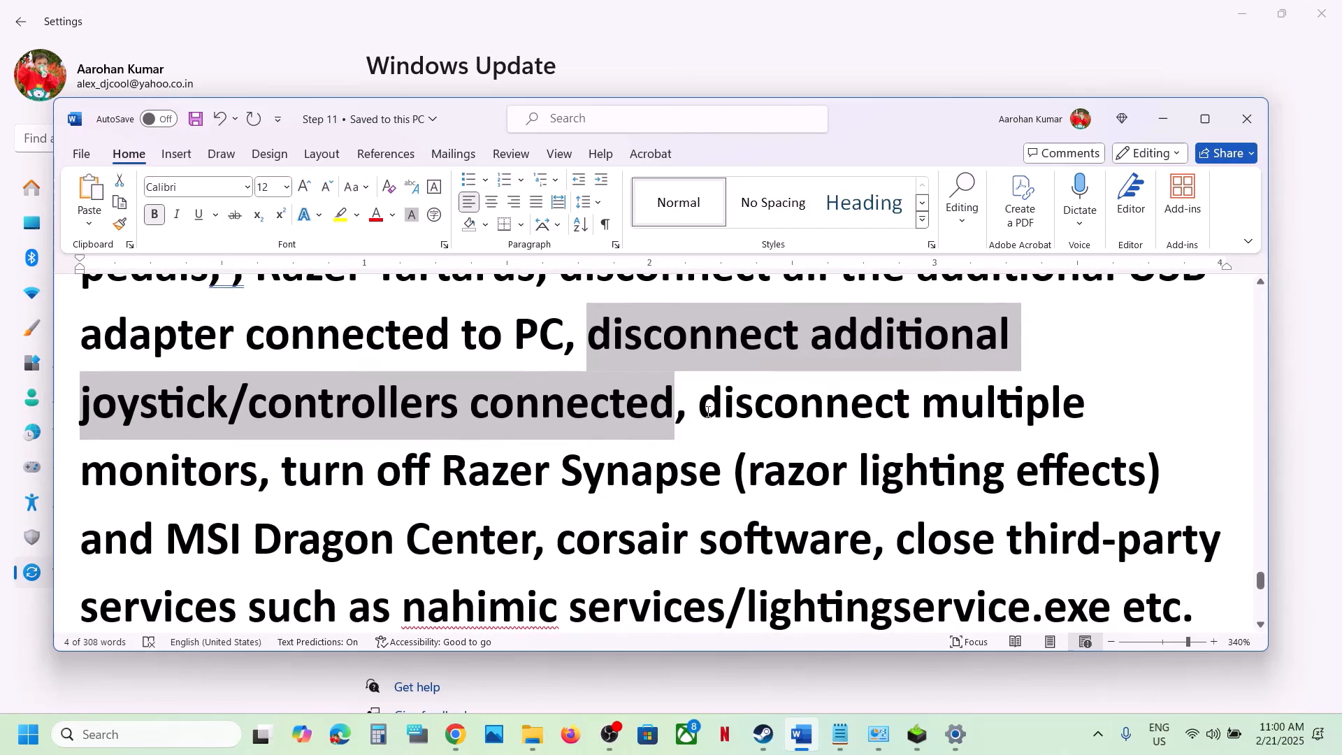
drag(701, 413, 279, 482)
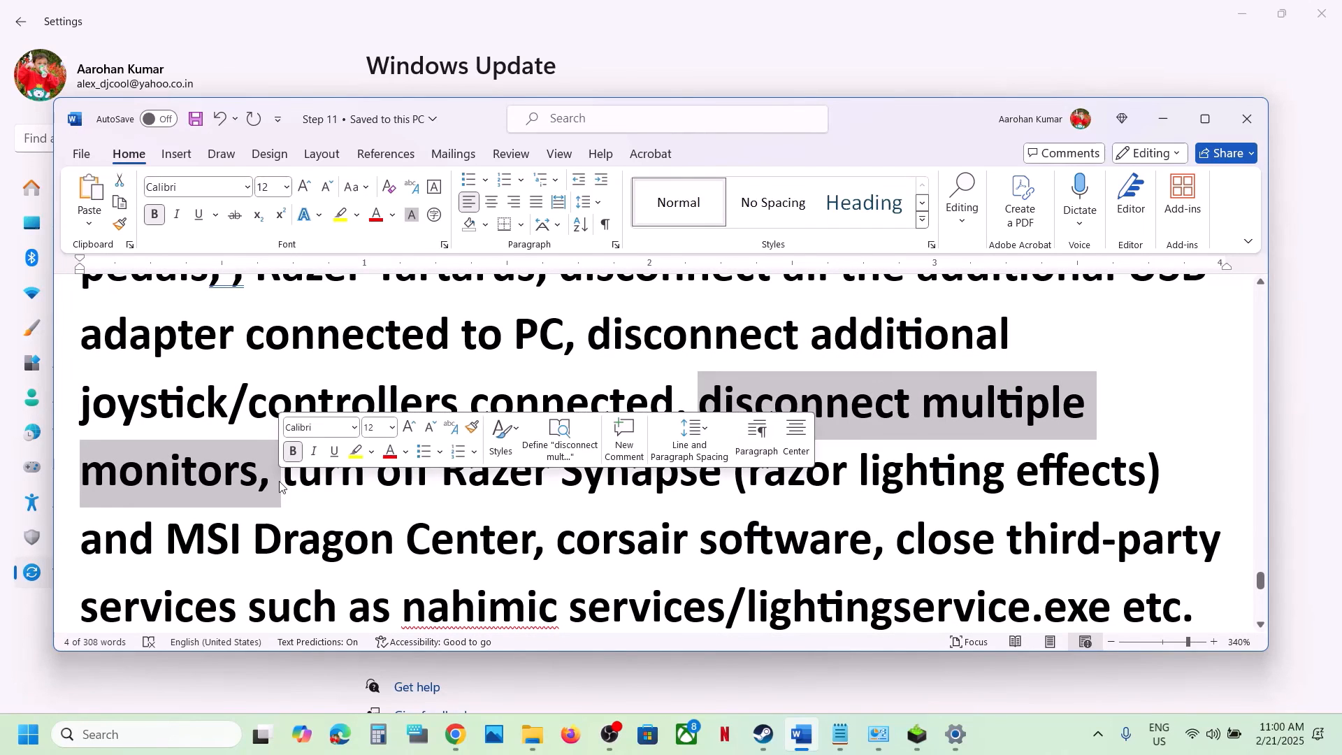
scroll(392, 503, down, 3)
scroll(392, 503, up, 1)
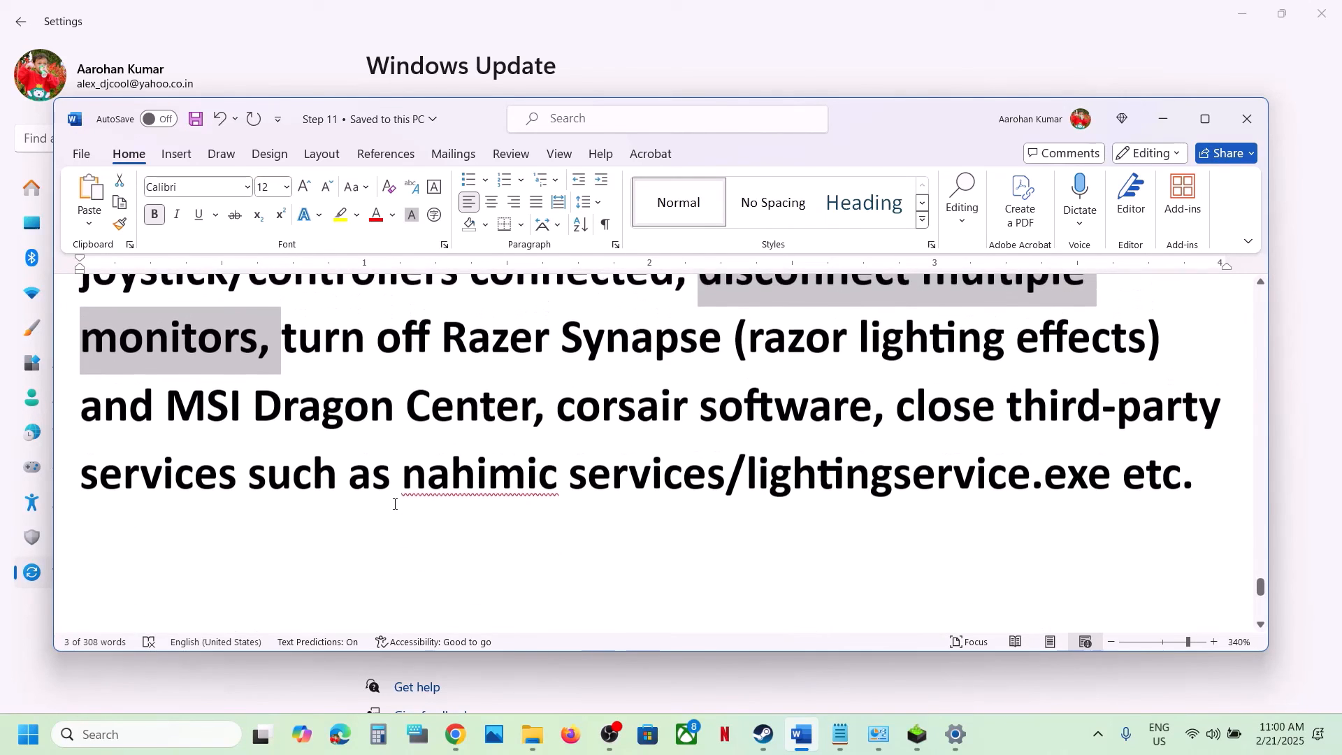
click(287, 335)
drag(286, 335, 1188, 511)
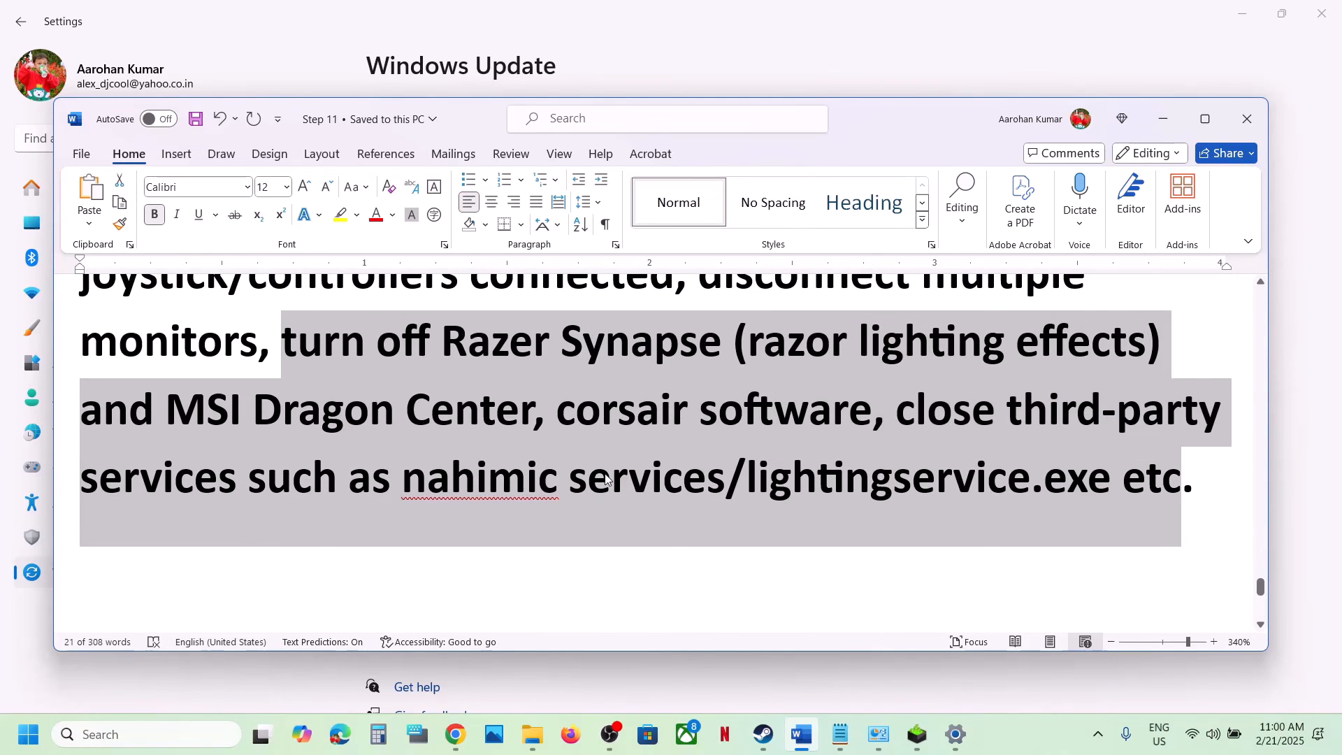
scroll(605, 478, down, 5)
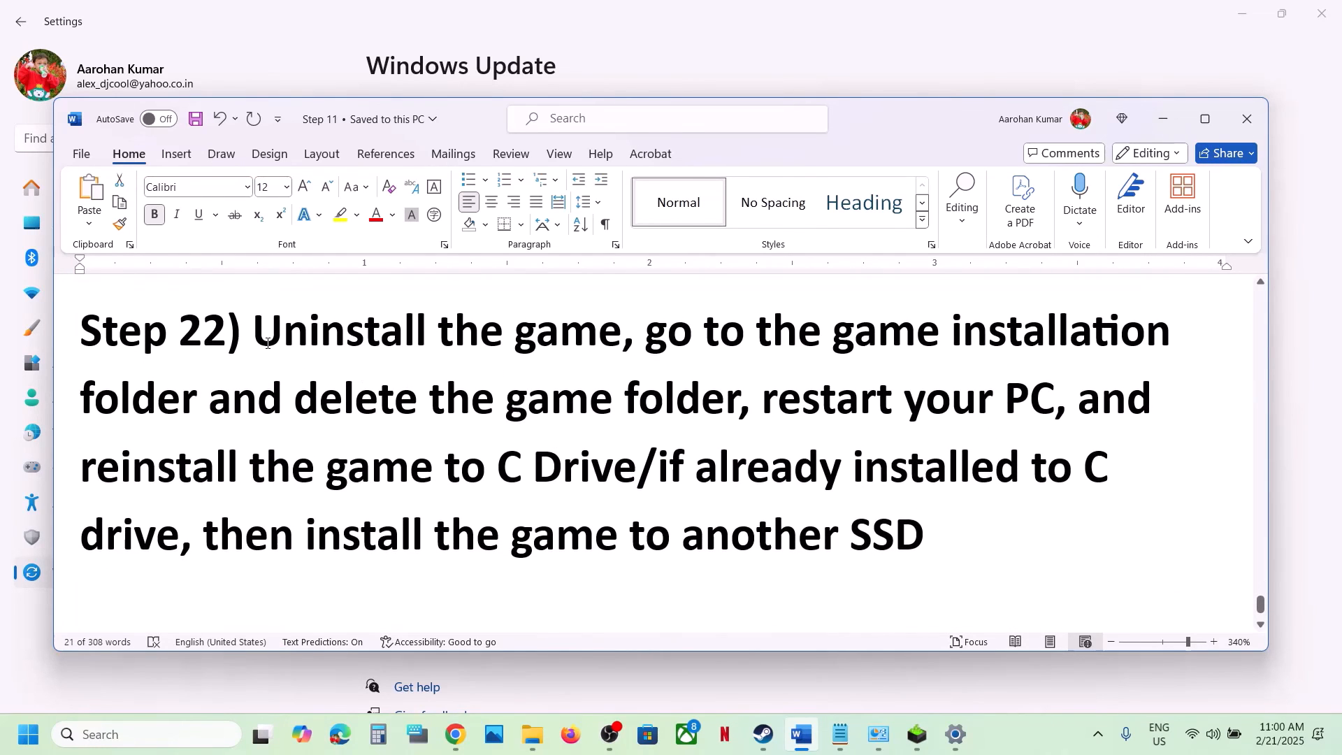
Highlight step 22's uninstall instruction, then switch to Steam and view the management options for Like a Dragon: Pirate Yakuza in Hawaii
drag(268, 344, 724, 400)
click(763, 734)
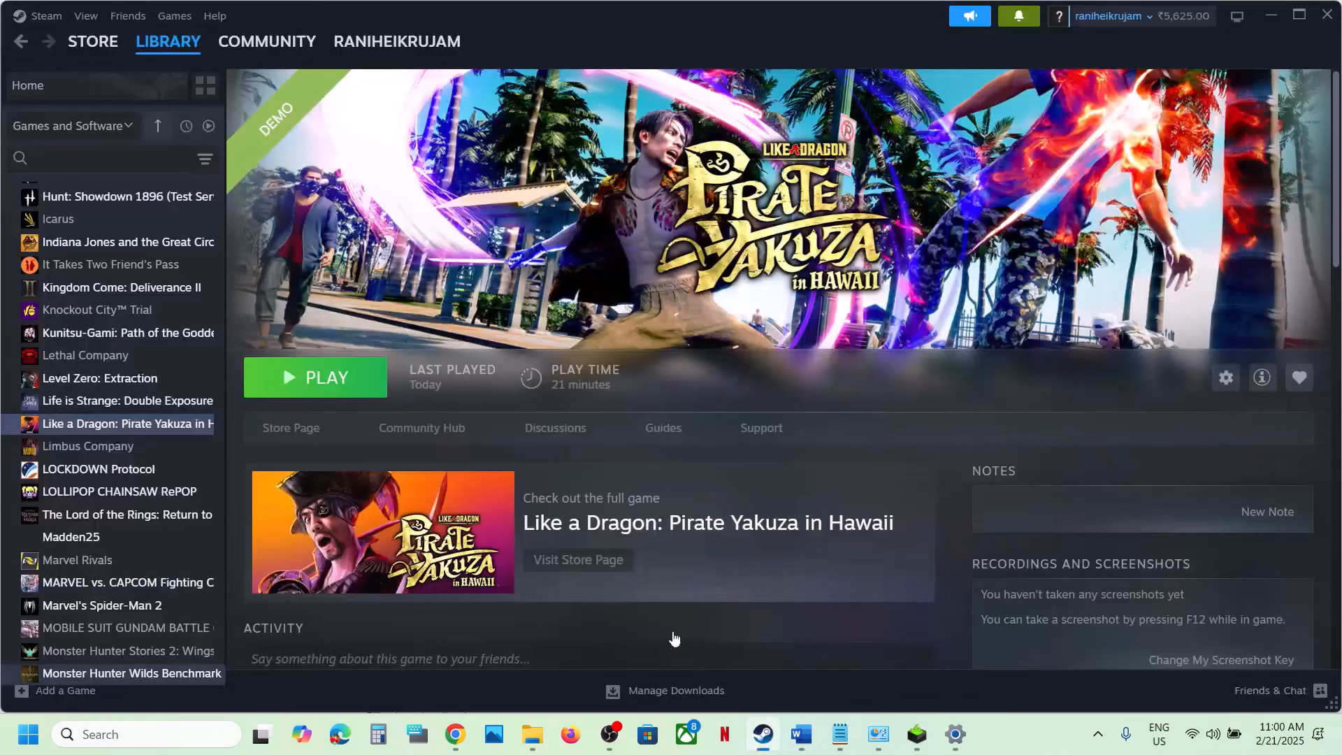
right_click(153, 433)
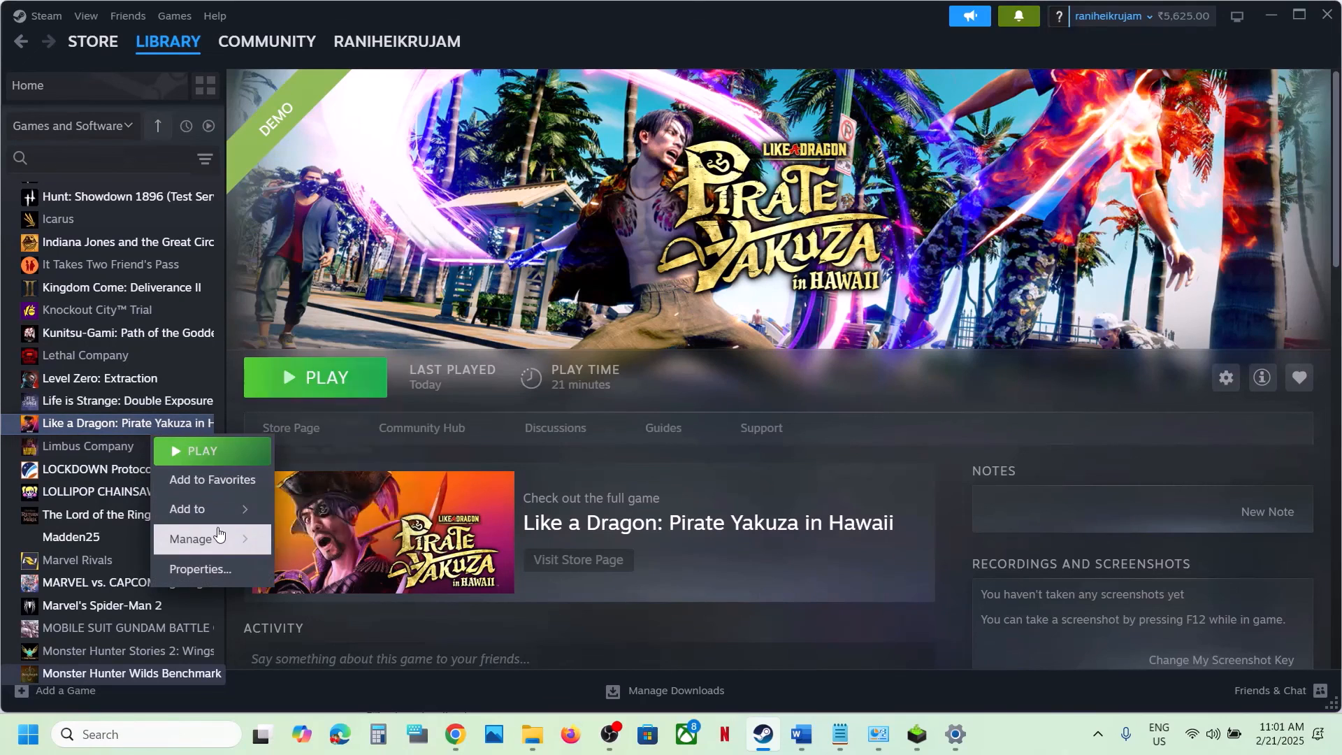
mouse_move(209, 539)
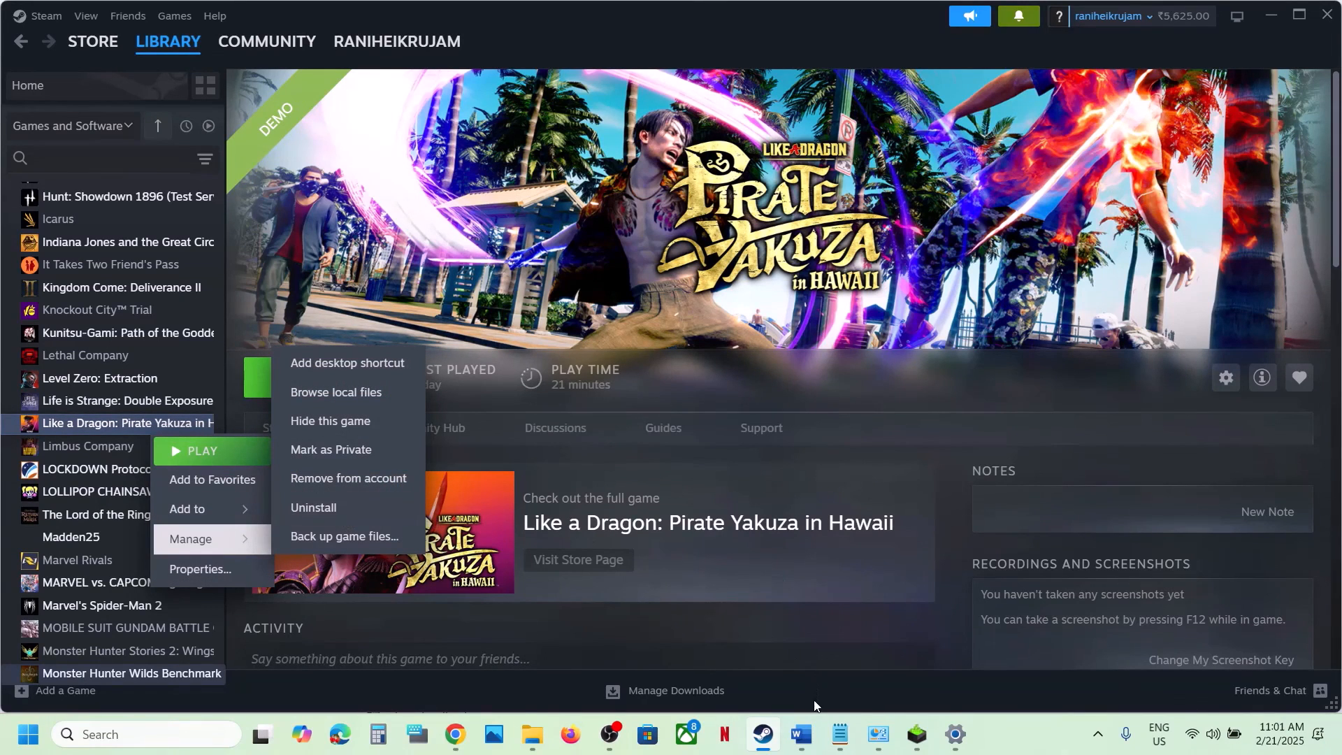
Return to the Word instructions and highlight "delete the game folder" in step 22
click(802, 734)
click(254, 402)
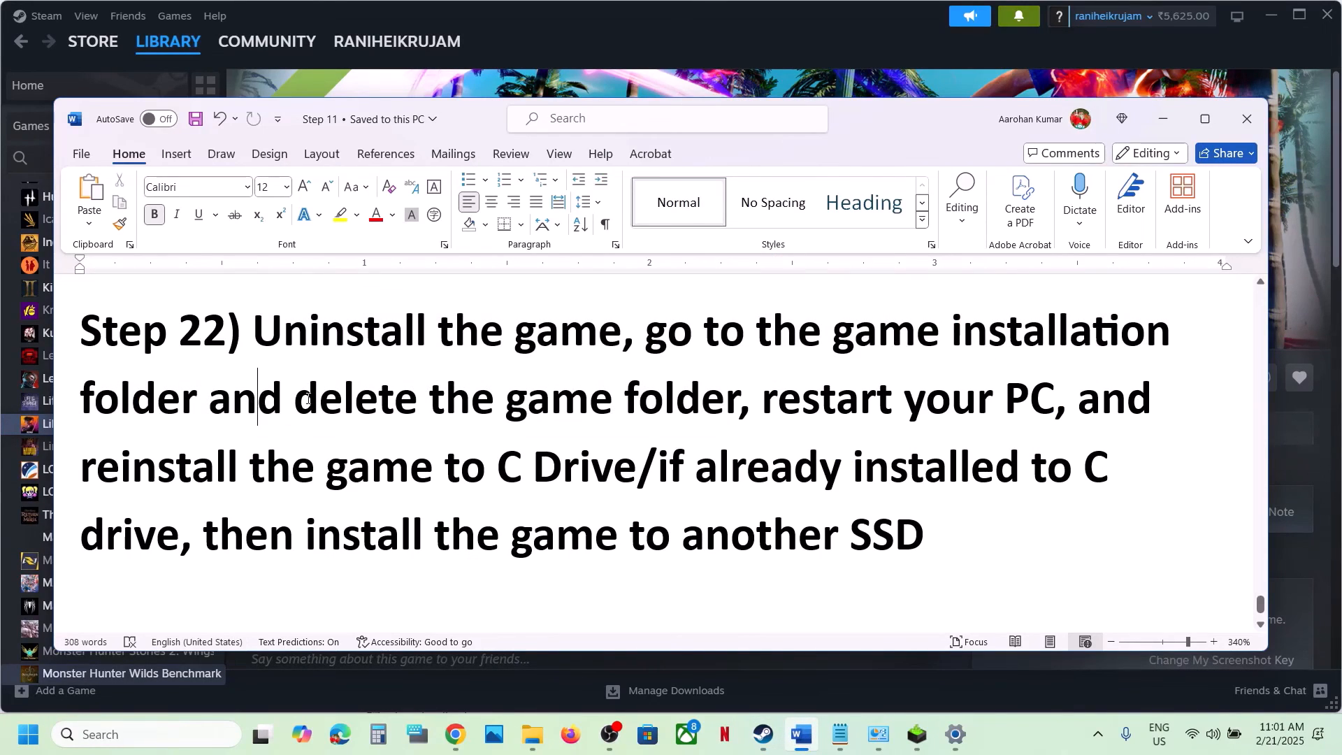
drag(307, 400, 642, 438)
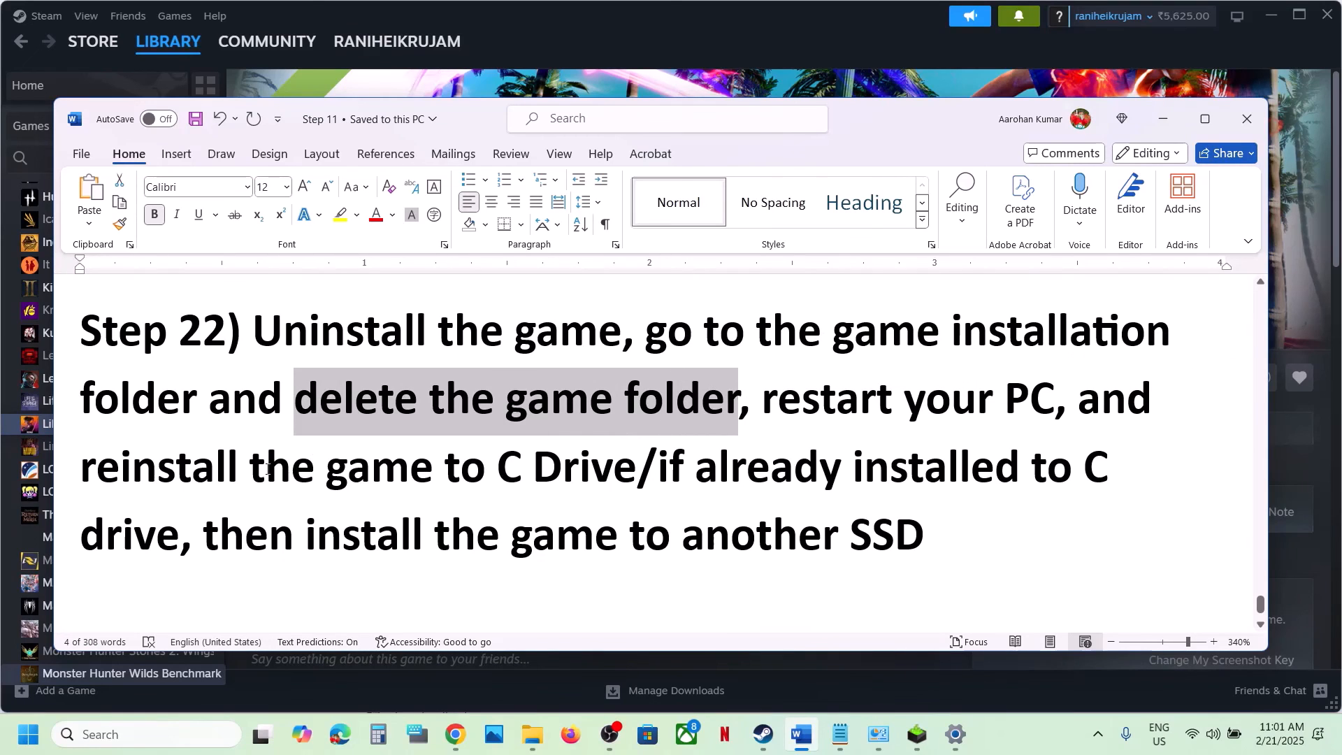
Highlight step 22's advice on reinstalling the game to C Drive or another SSD, and switch back to Steam
drag(213, 470, 577, 476)
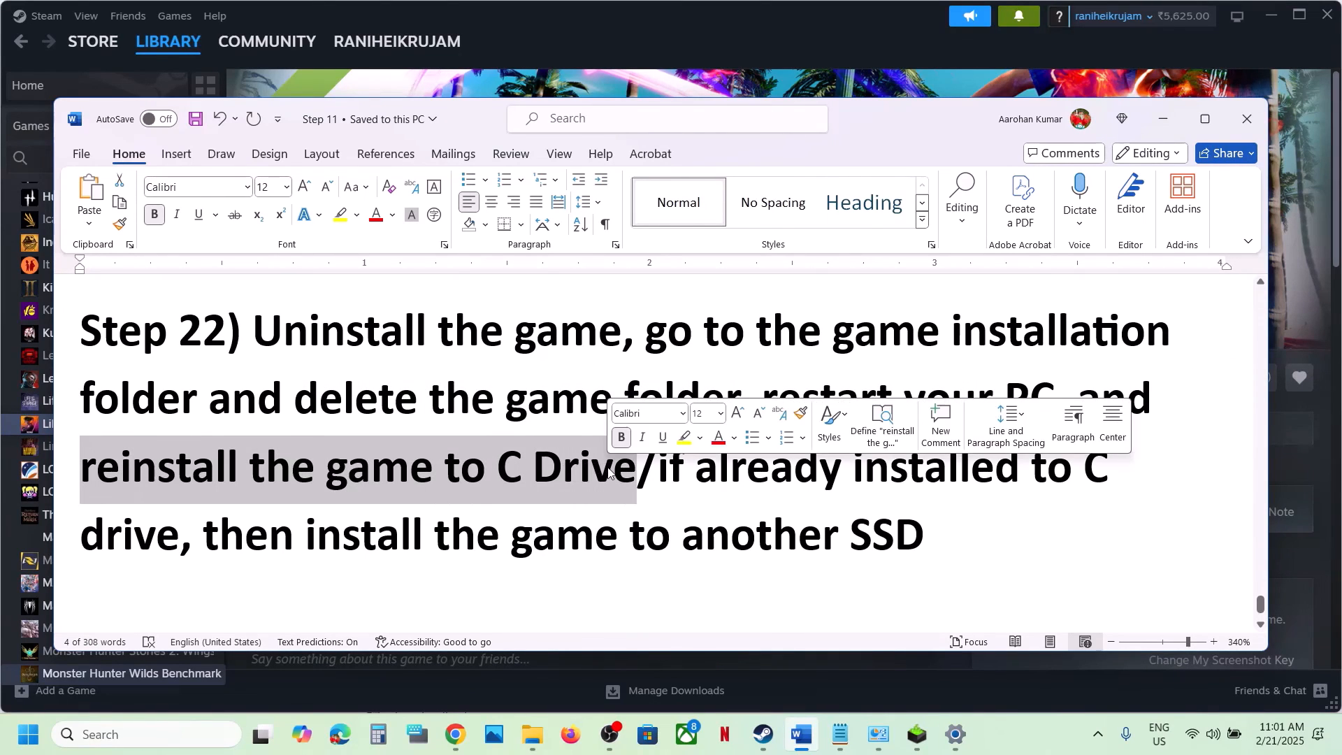
click(577, 475)
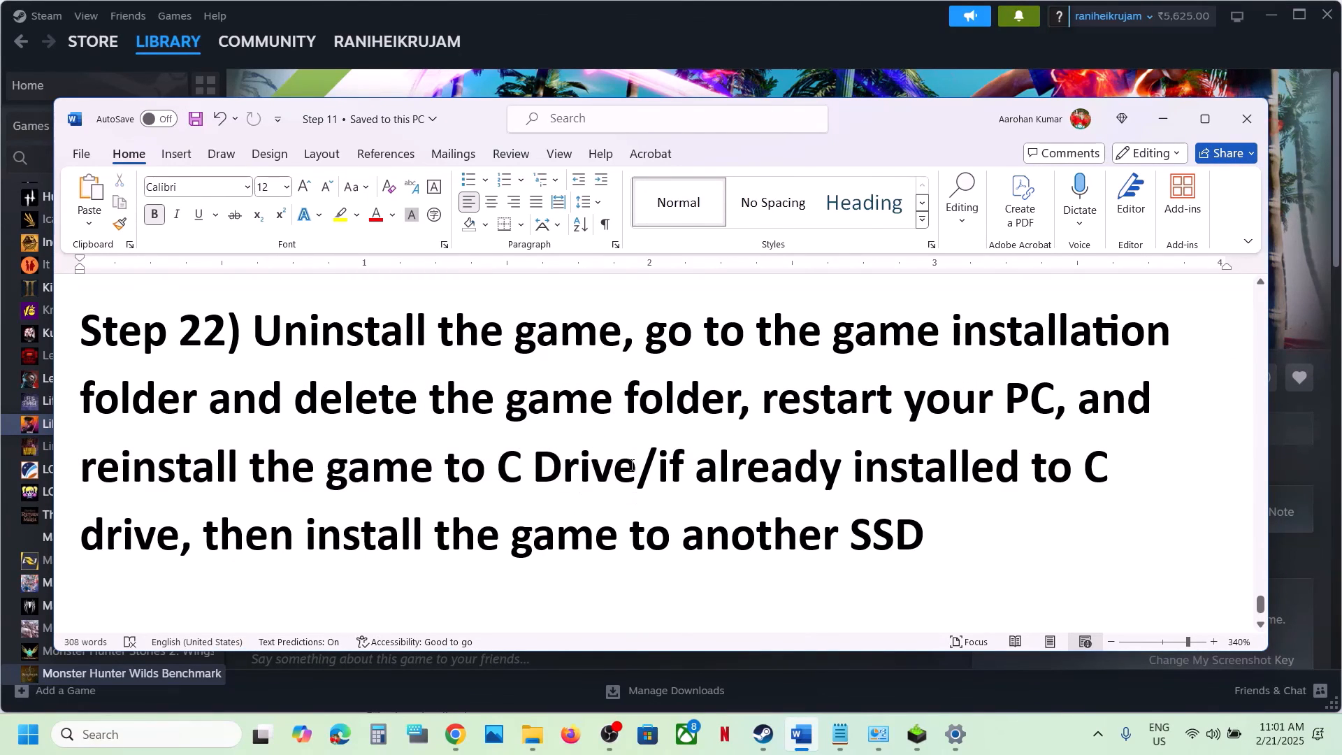
drag(631, 465, 404, 465)
drag(322, 470, 299, 471)
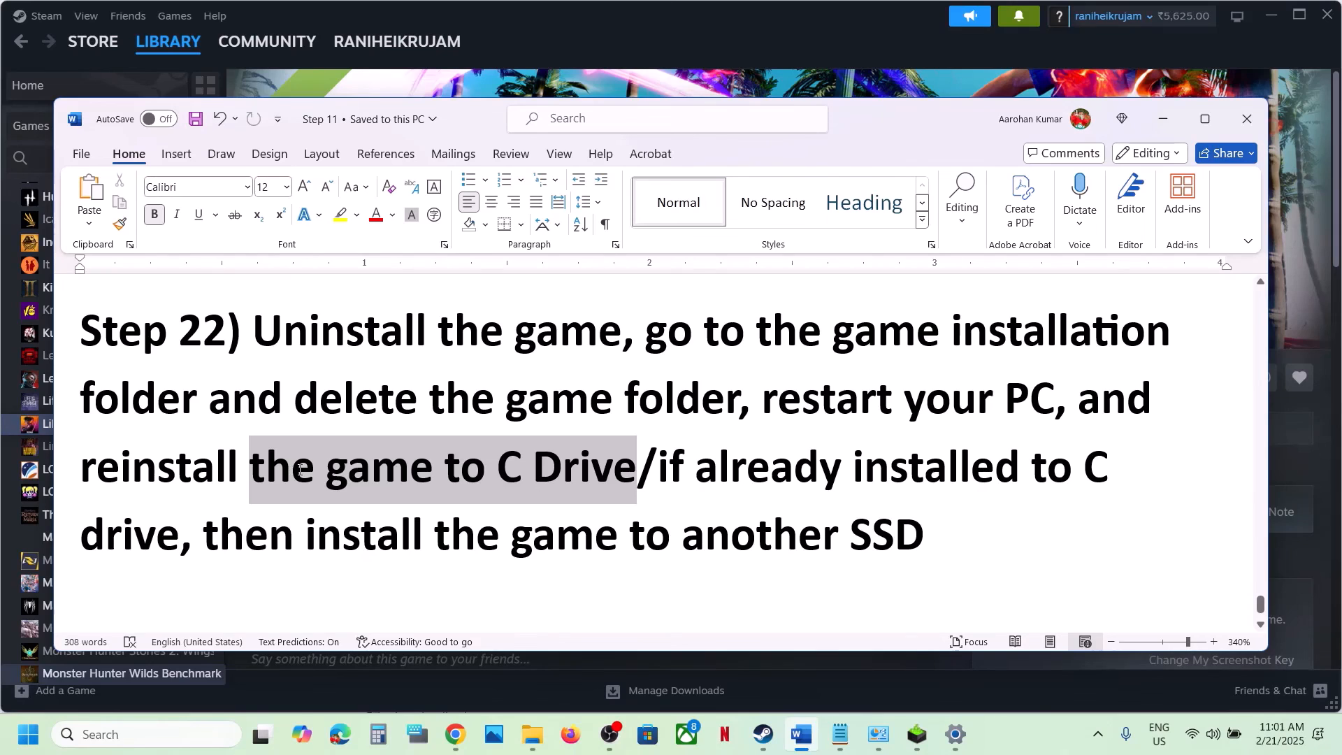
drag(299, 471, 301, 471)
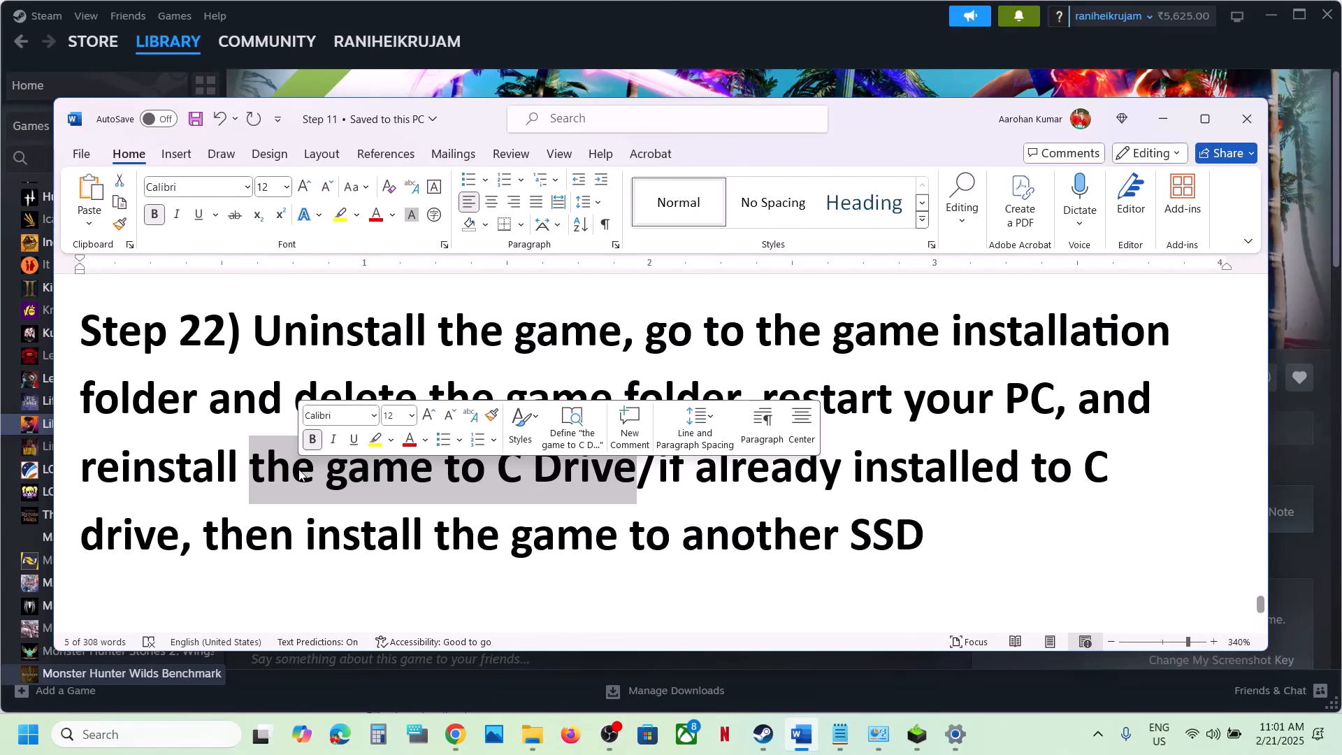
click(540, 482)
mouse_move(540, 481)
mouse_down()
mouse_move(317, 468)
mouse_move(556, 462)
mouse_up()
drag(661, 469, 930, 518)
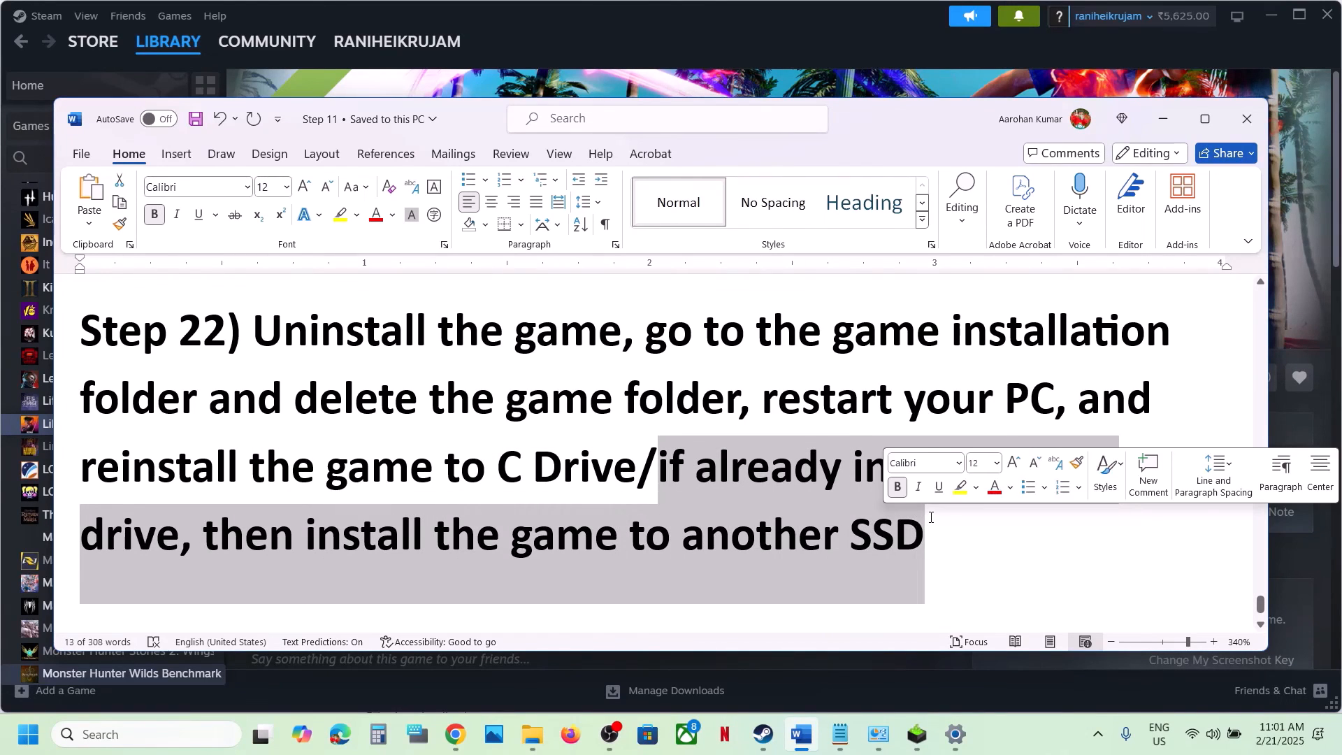
click(828, 39)
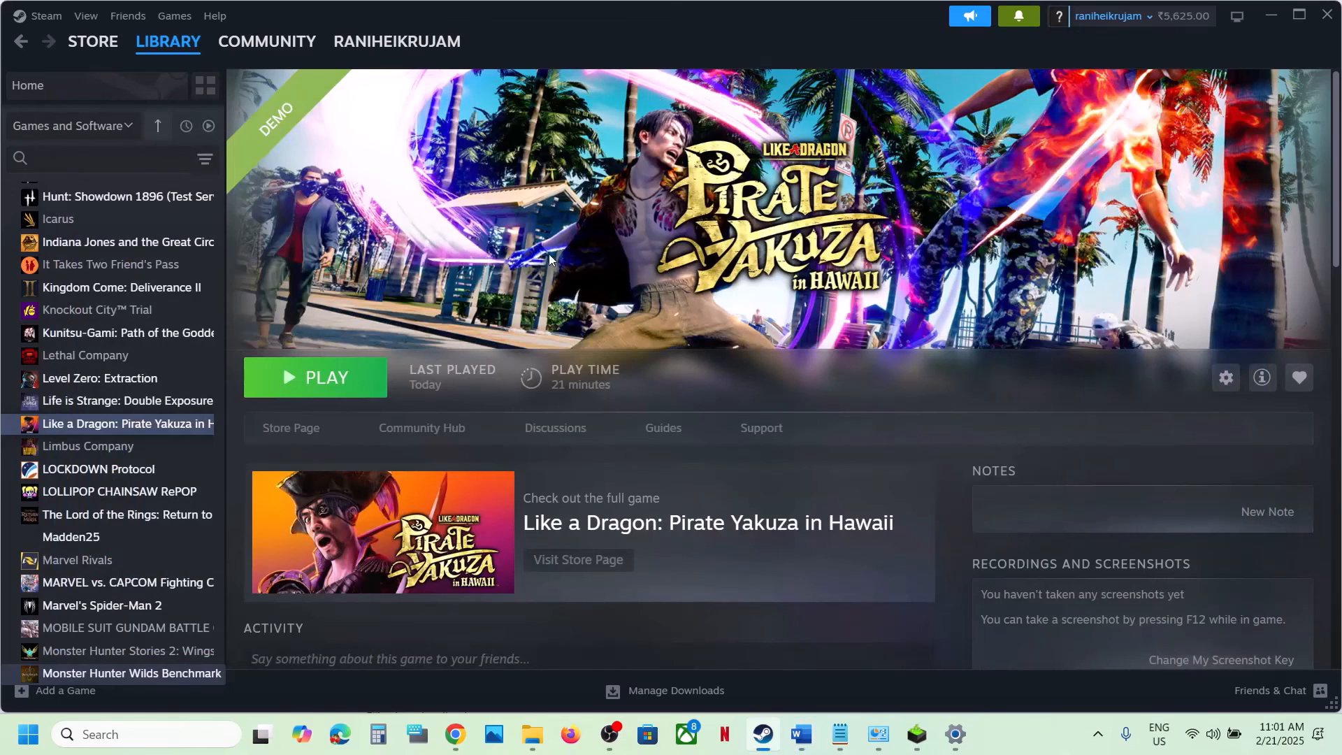